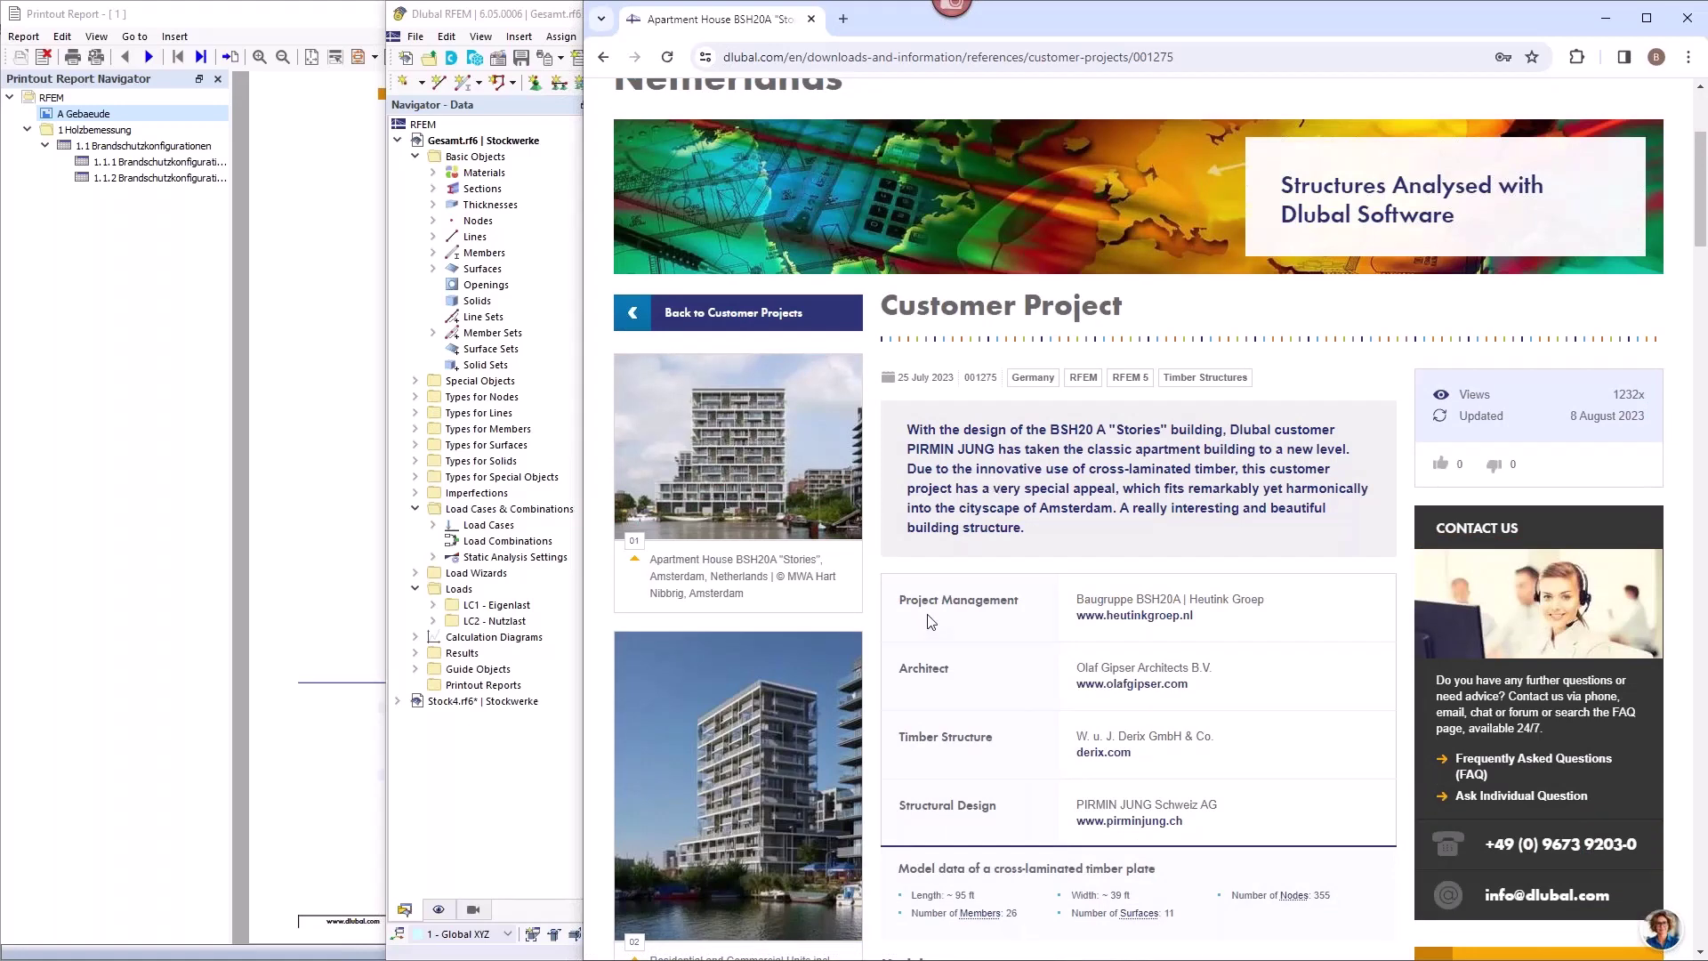
Enlarge the photo of the residential and commercial units on the project page and capture it as a screenshot.
scroll(930, 620, "down", 3)
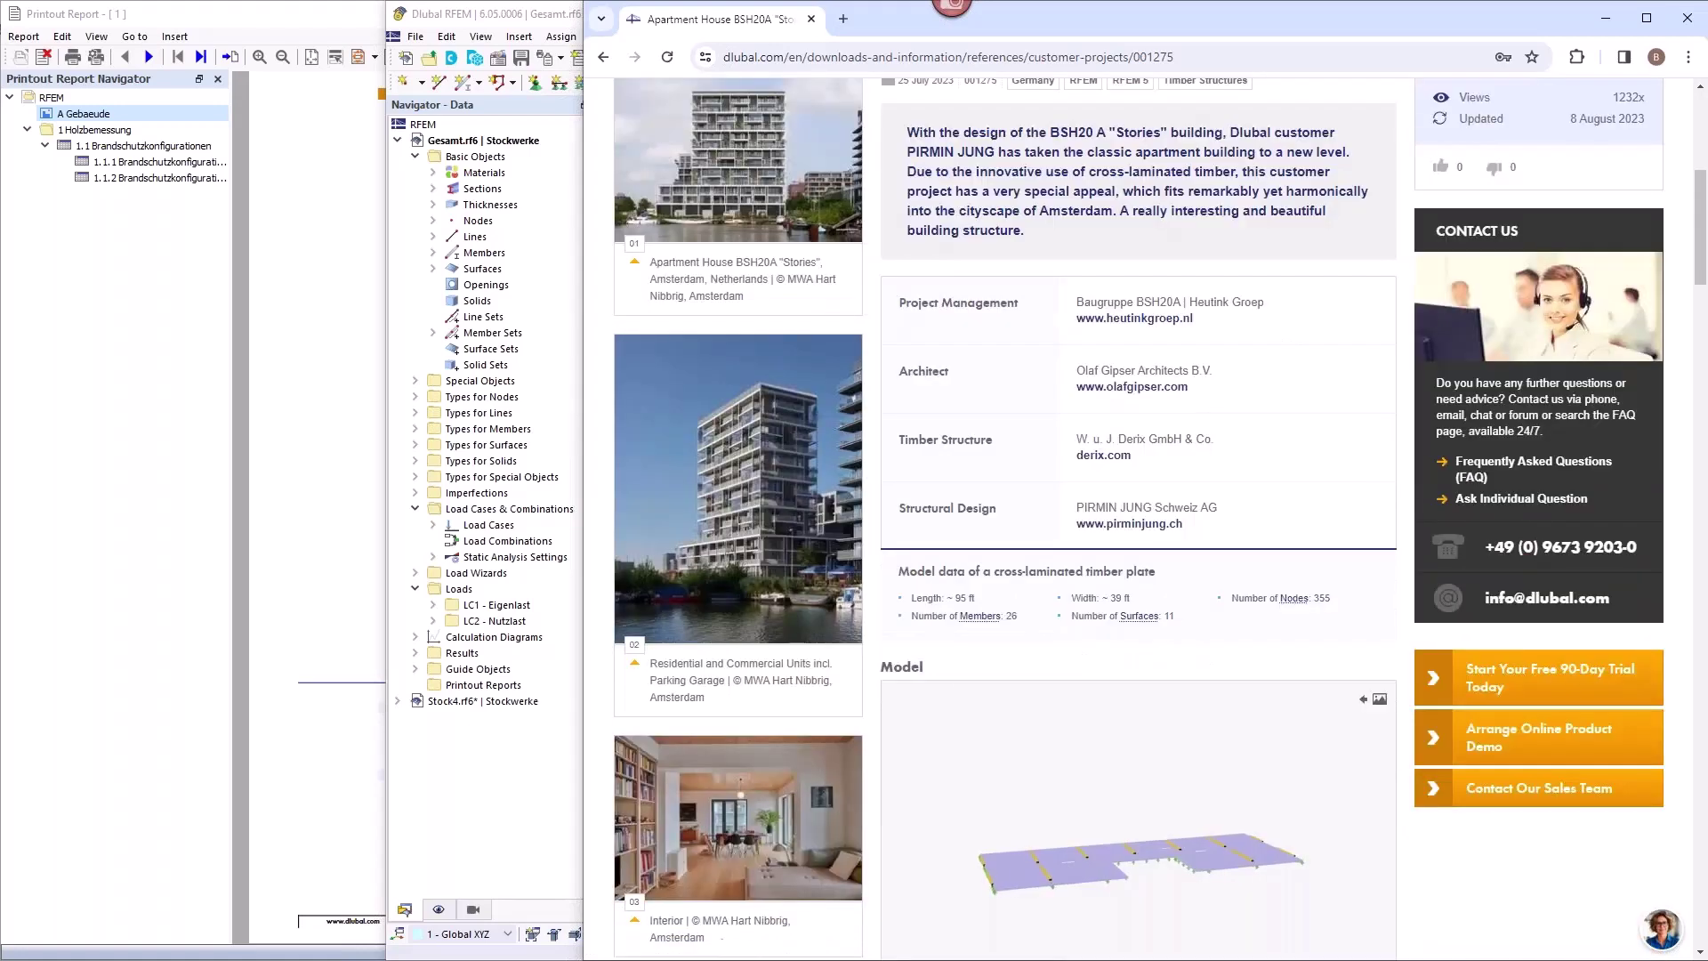
left_click(760, 500)
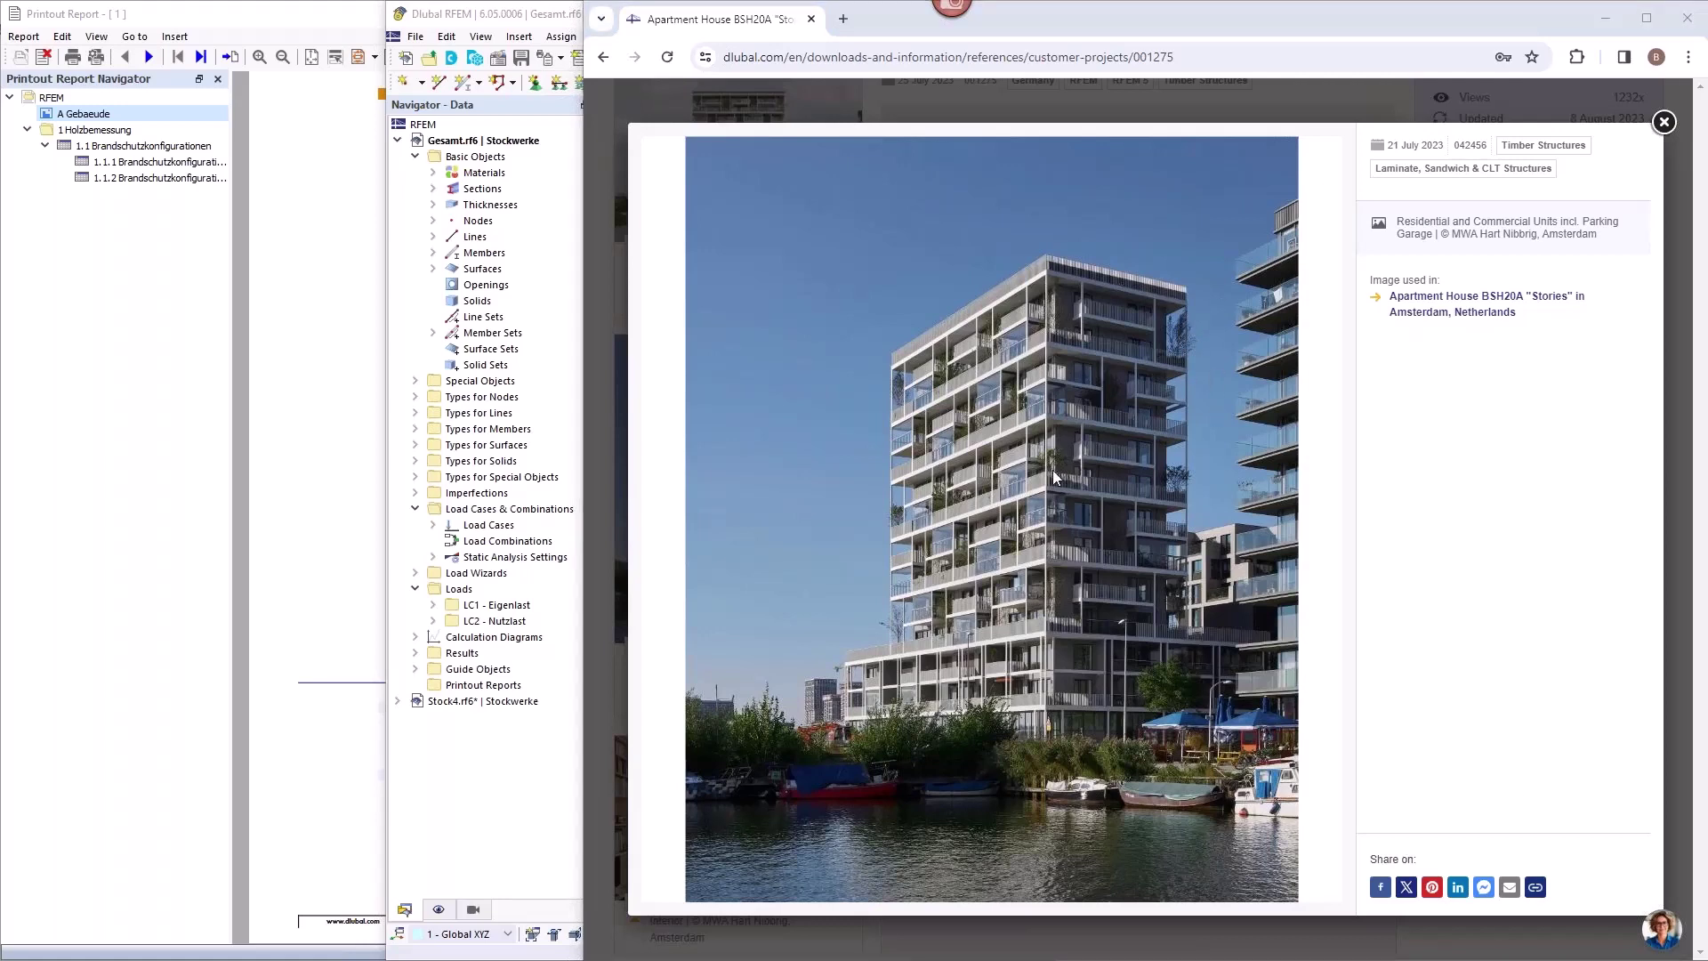
key("Print")
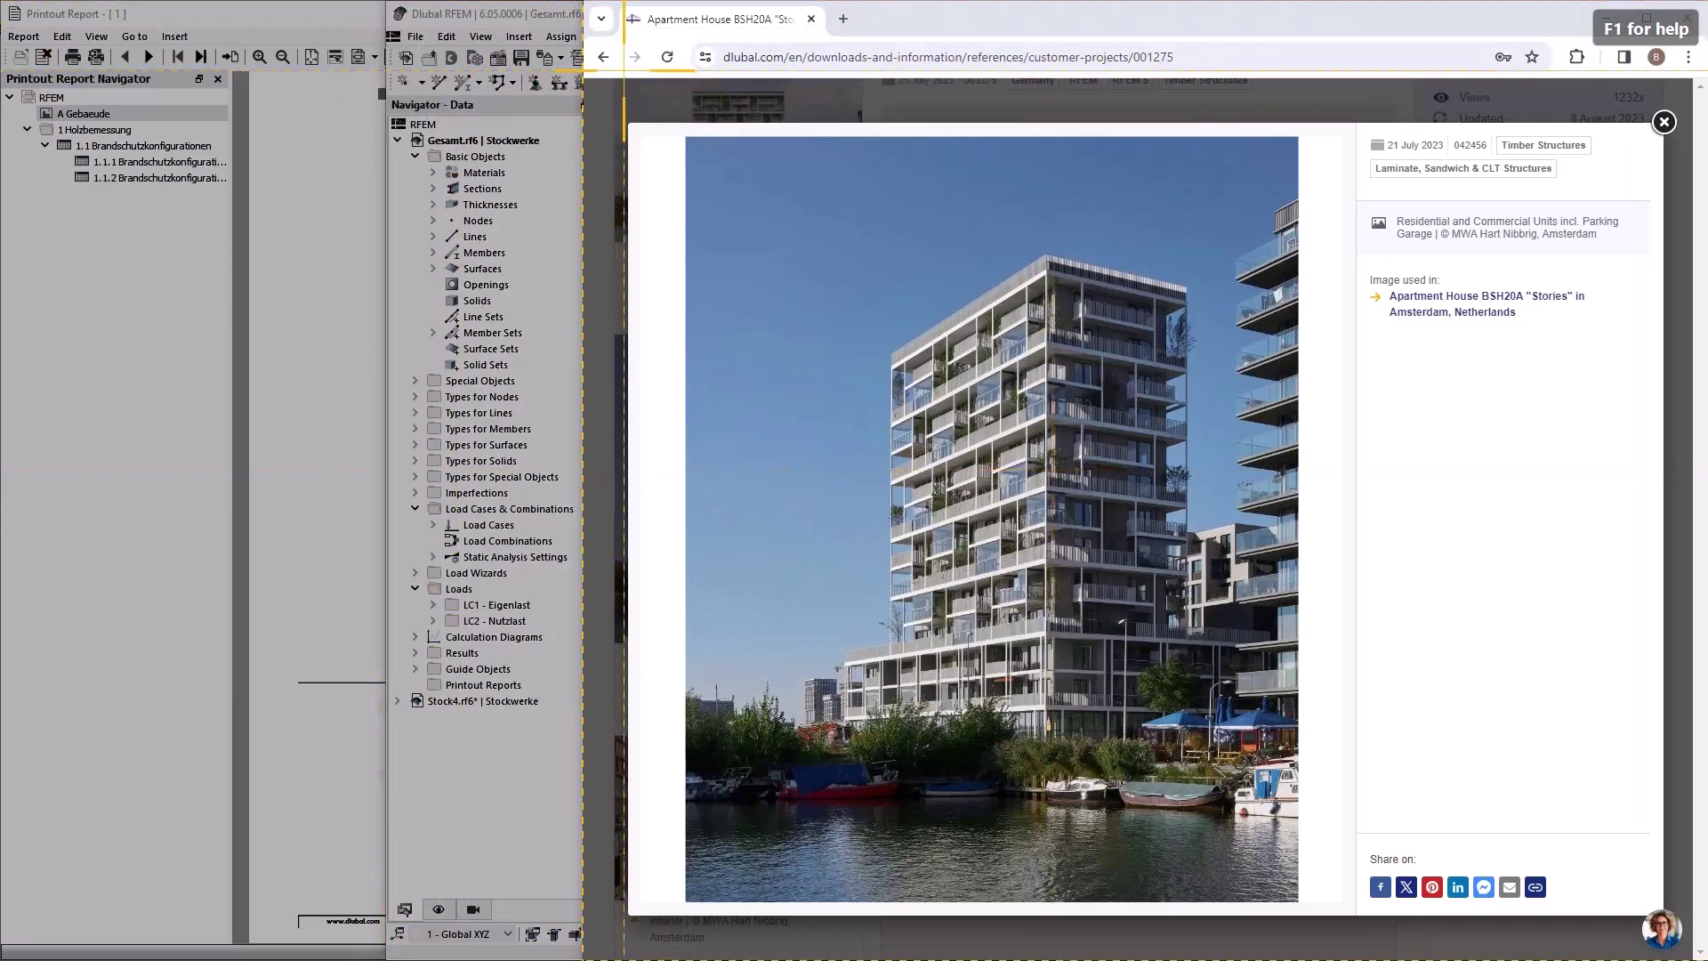
left_click_drag(590, 62, 1278, 769)
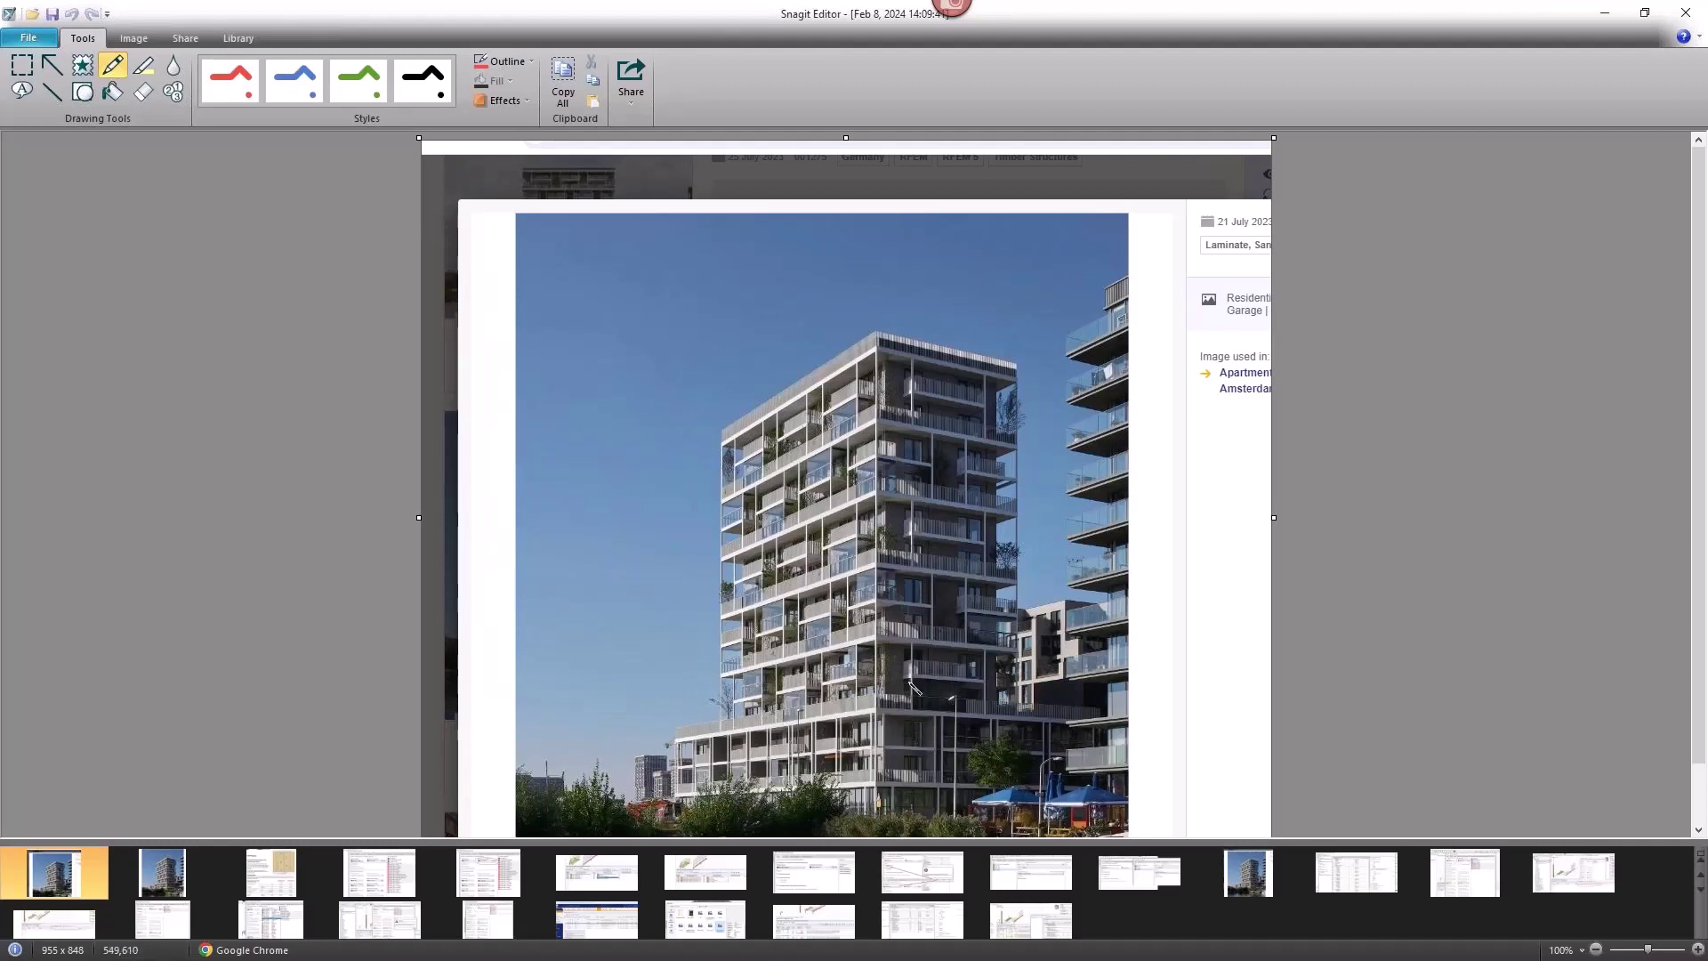
Circle the building's lower storeys with a red freehand stroke on the captured image, and minimise the image editor.
mouse_move(909, 683)
left_mouse_down()
mouse_move(622, 690)
mouse_move(662, 765)
mouse_move(823, 775)
mouse_move(1068, 773)
mouse_move(1090, 705)
mouse_move(911, 697)
left_mouse_up()
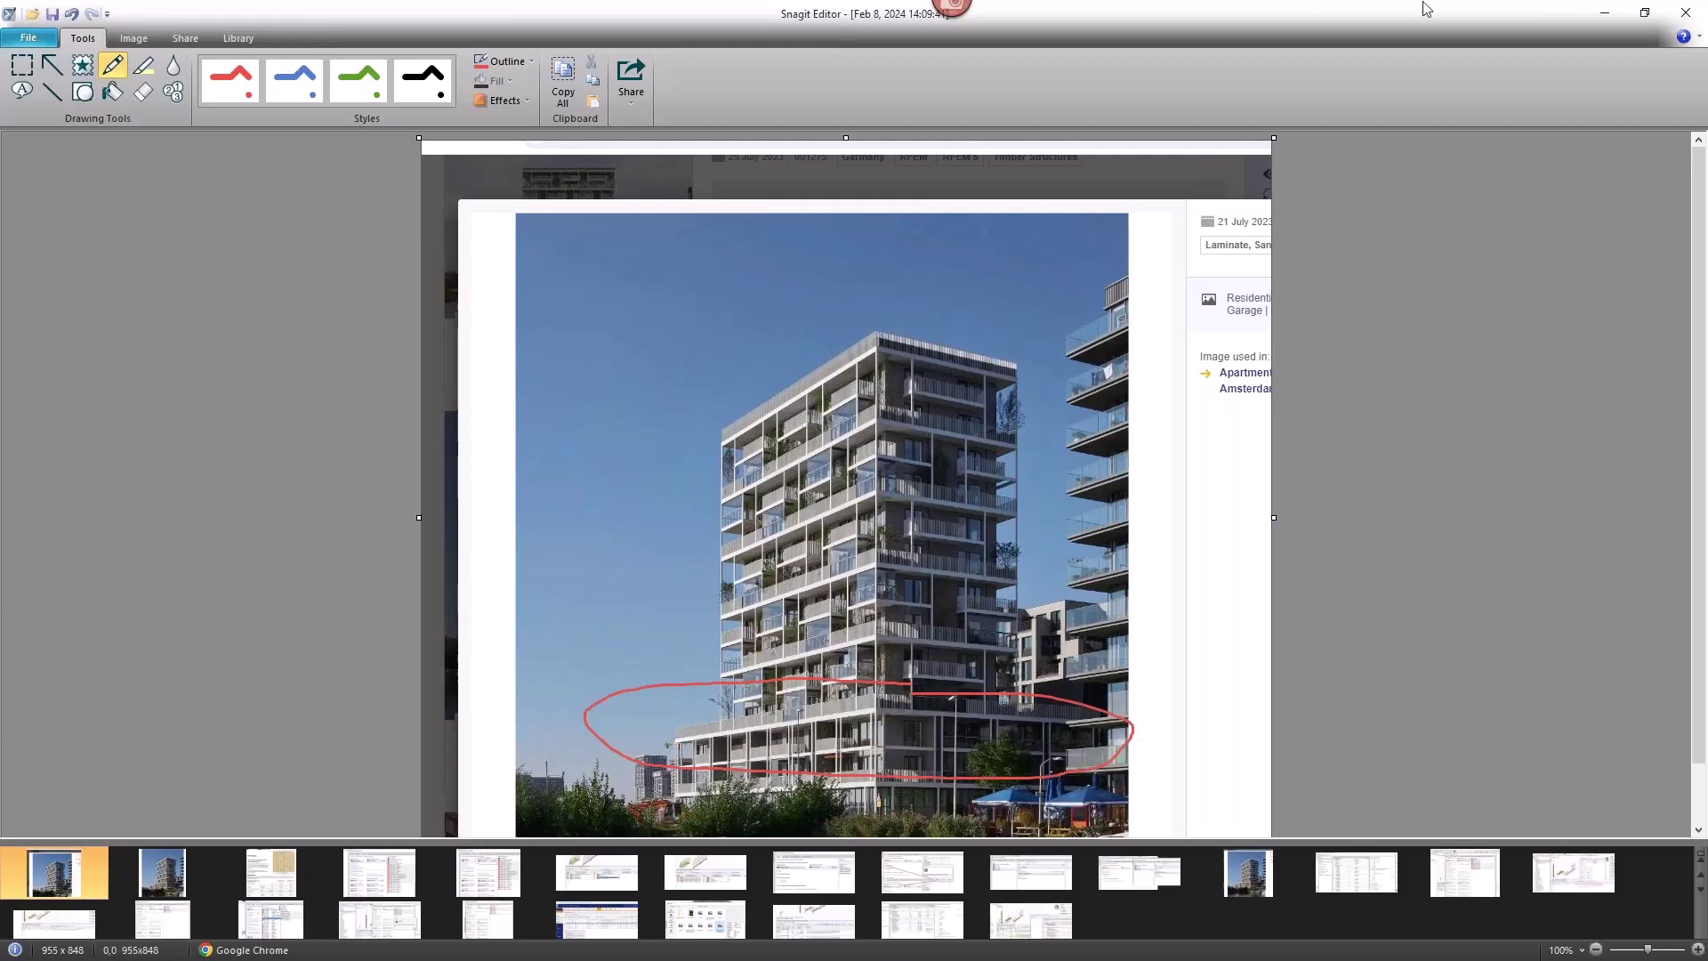
left_click(1607, 15)
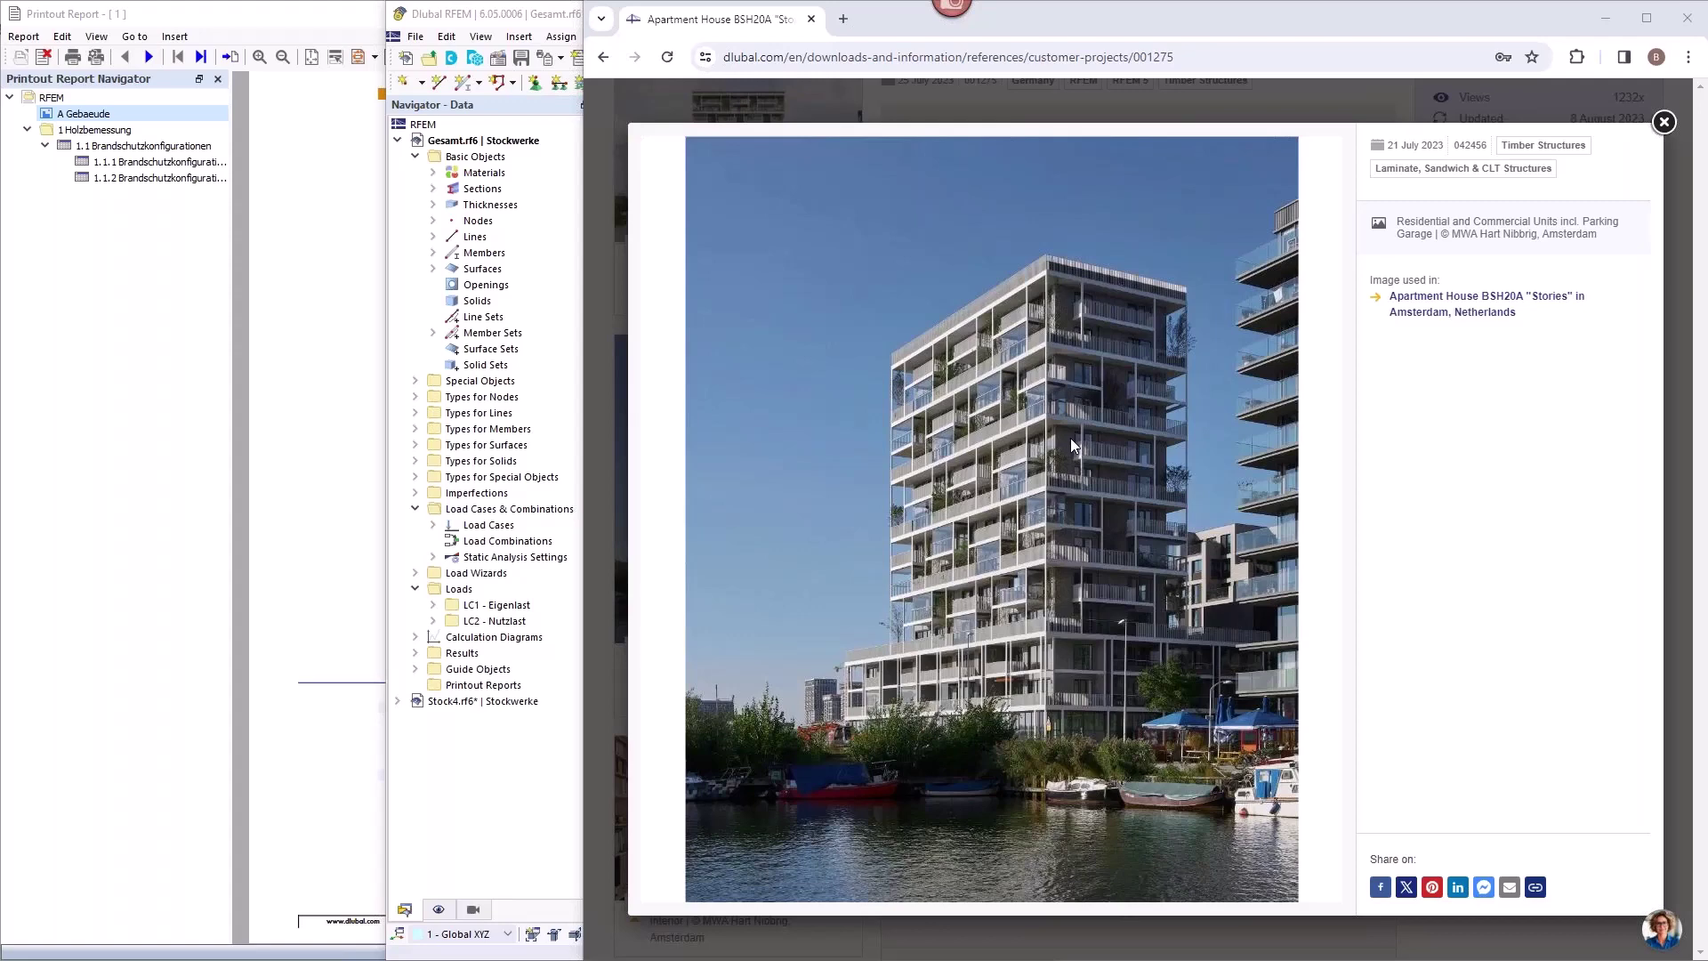
Switch to RFEM and view the whole-building model's loads for LC1 Eigenlast and LC2 Nutzlast.
left_click(552, 18)
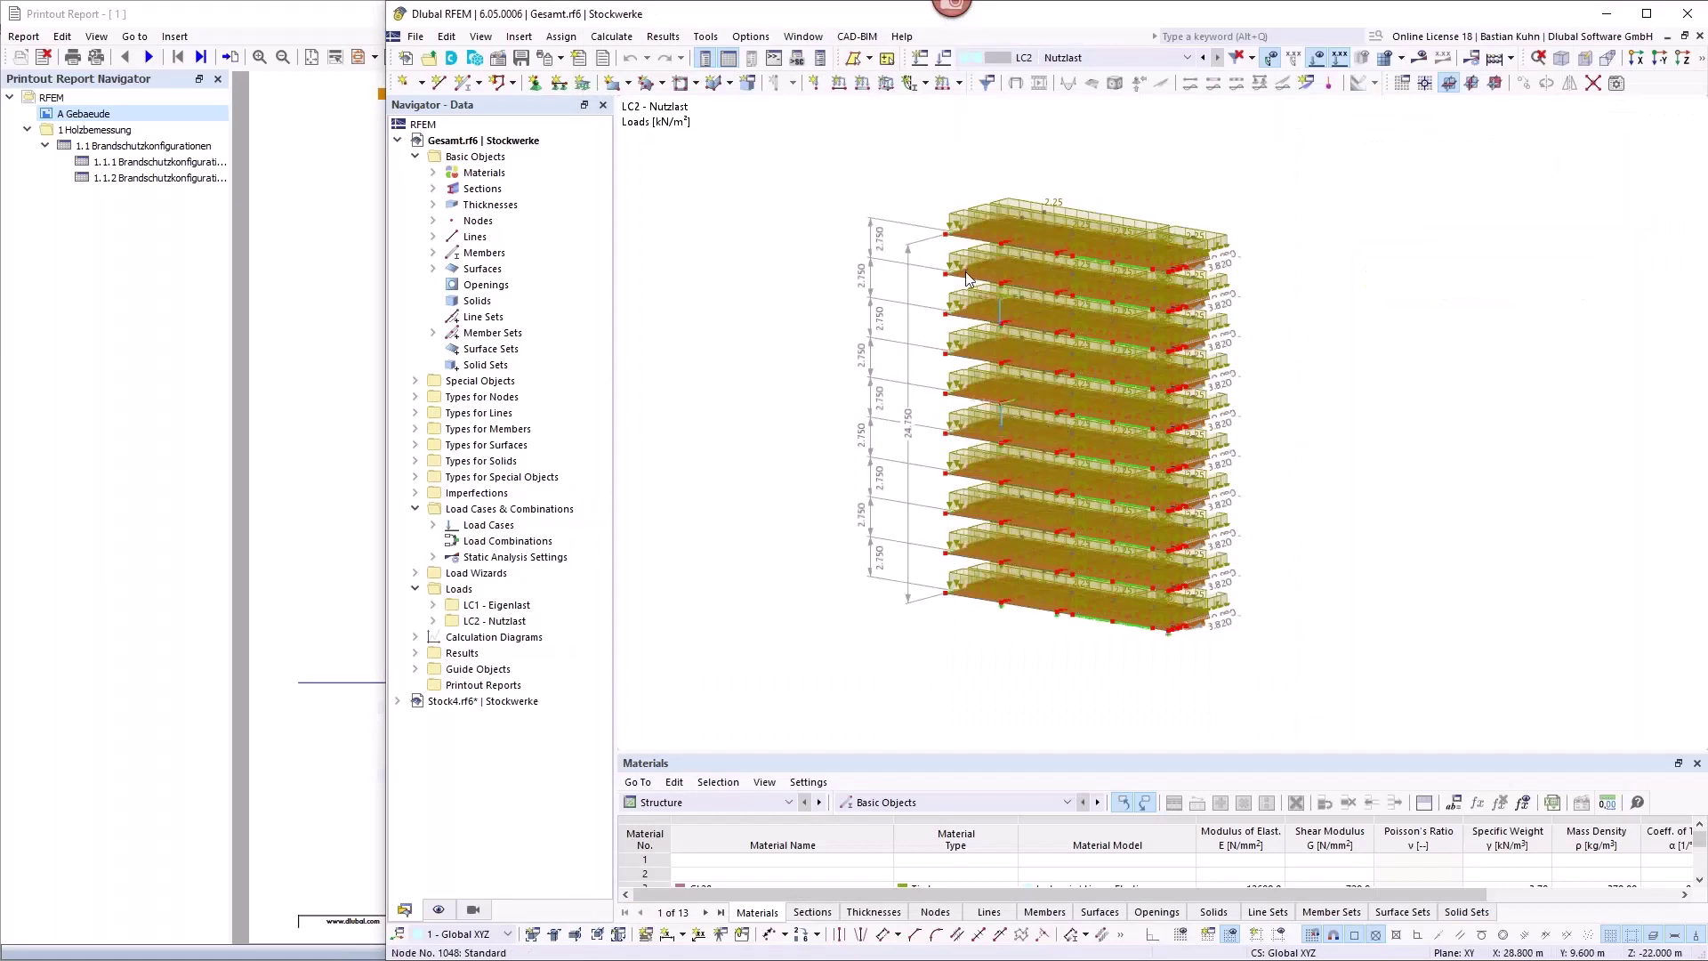
mouse_move(1016, 390)
left_click(1147, 58)
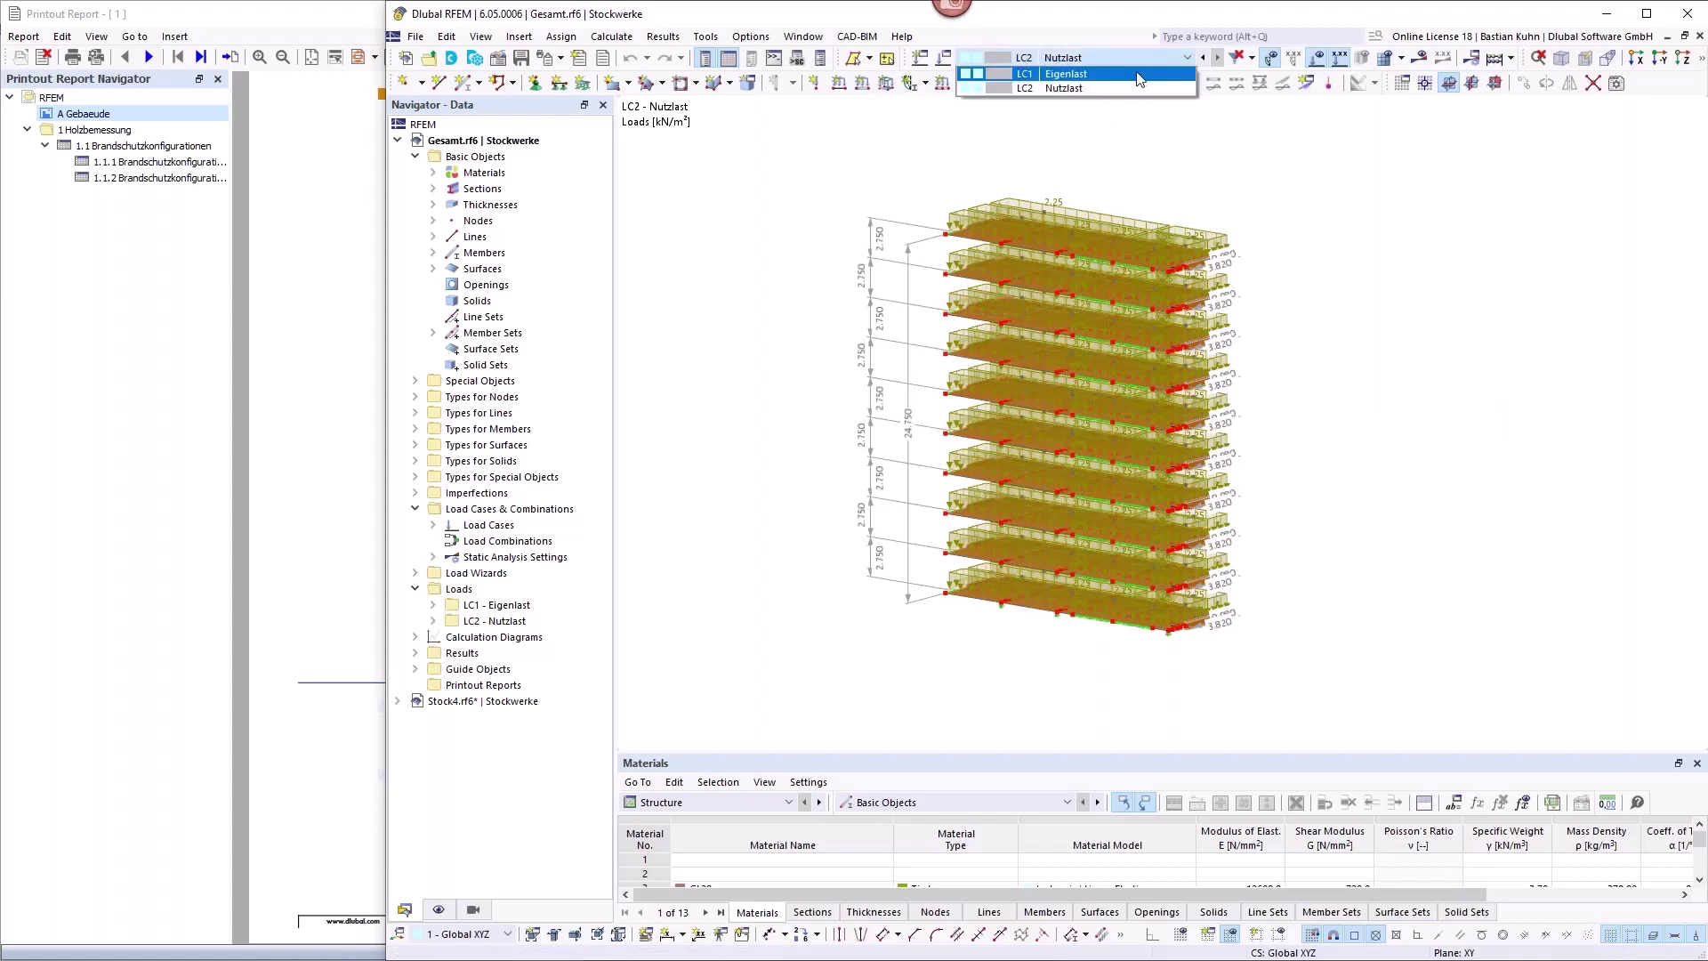
left_click(1068, 70)
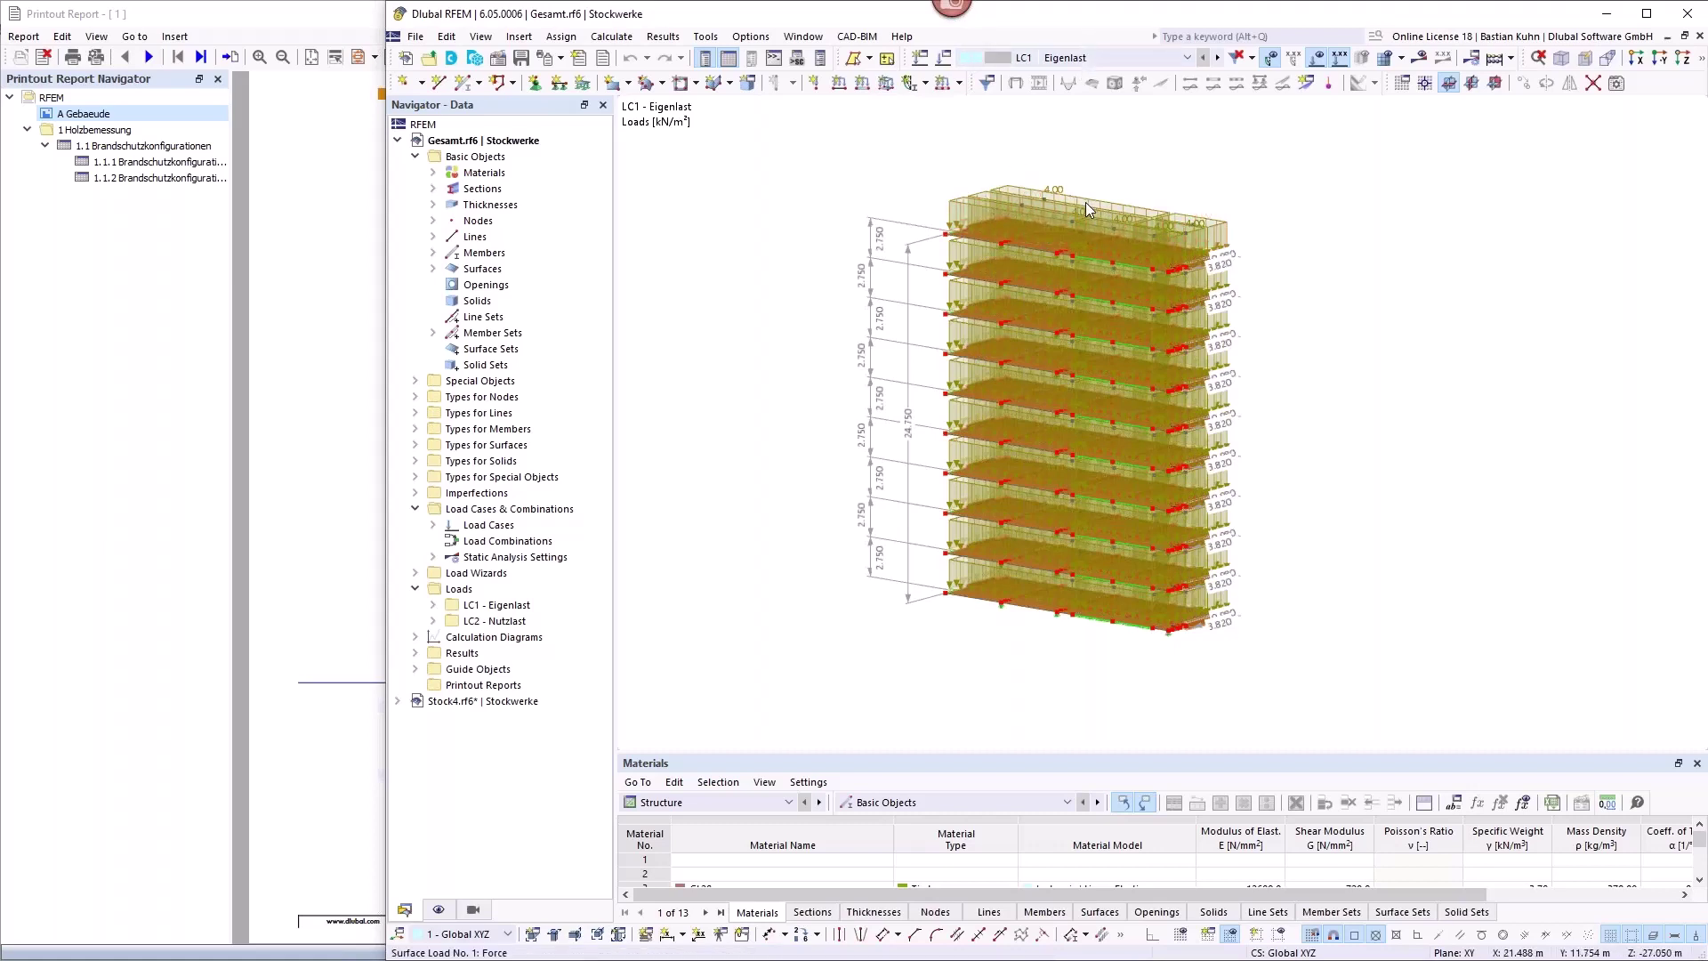
left_click(1217, 57)
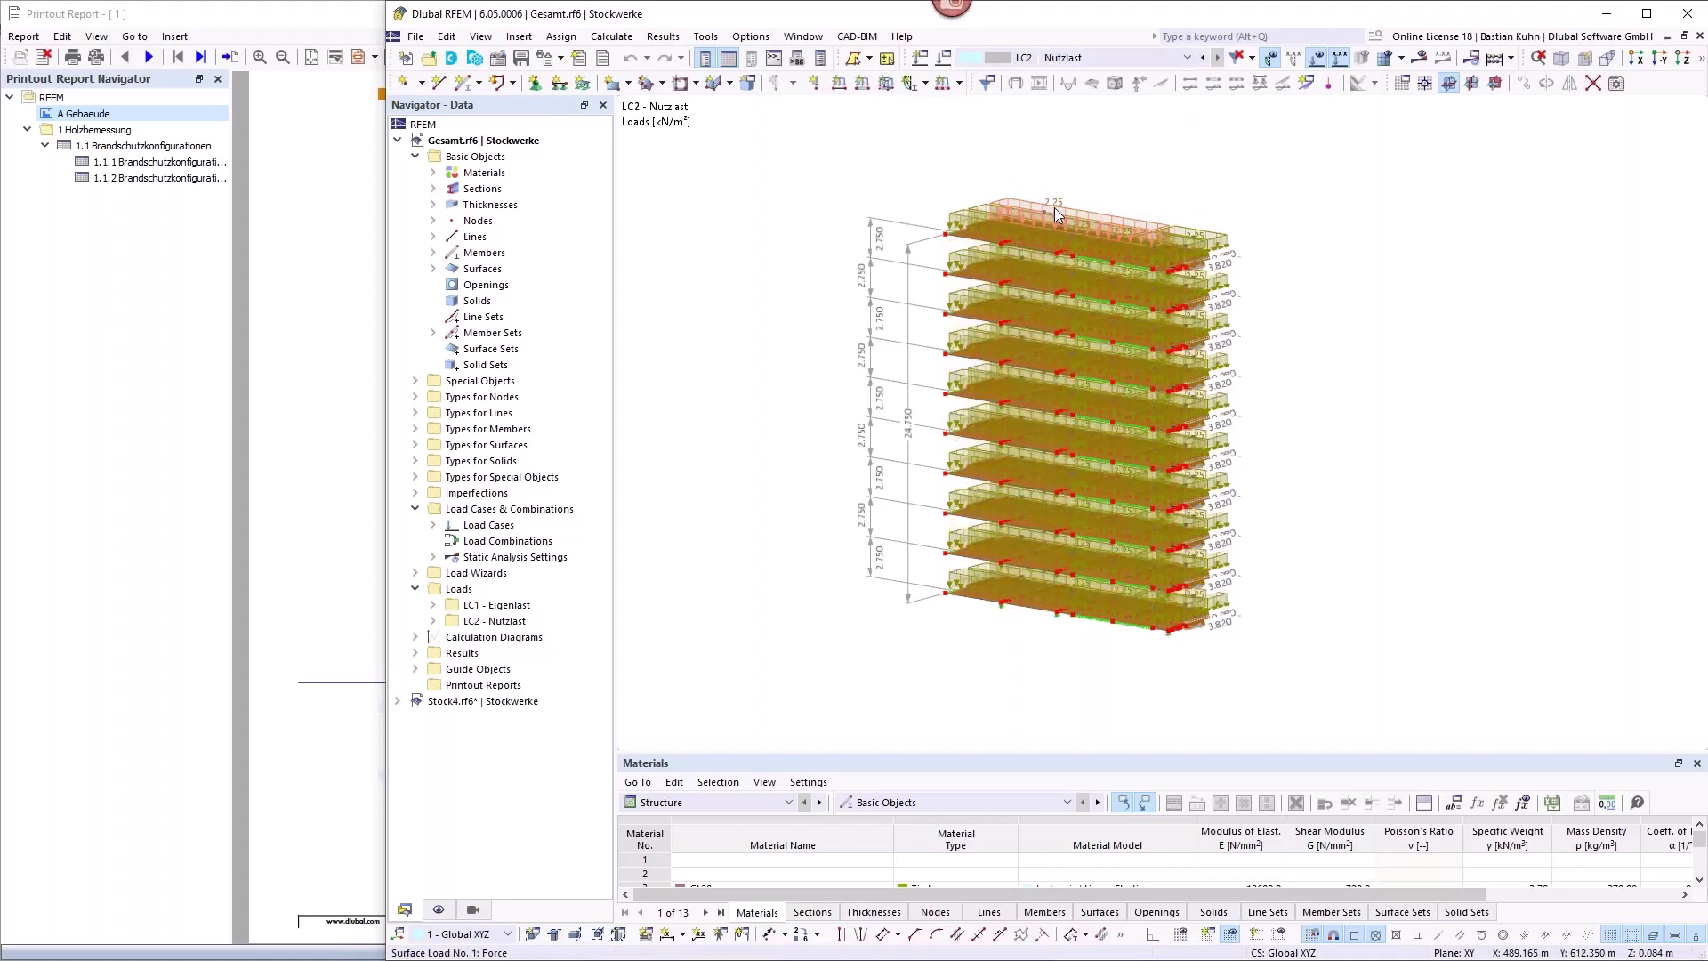
scroll(1051, 297, "down", 1)
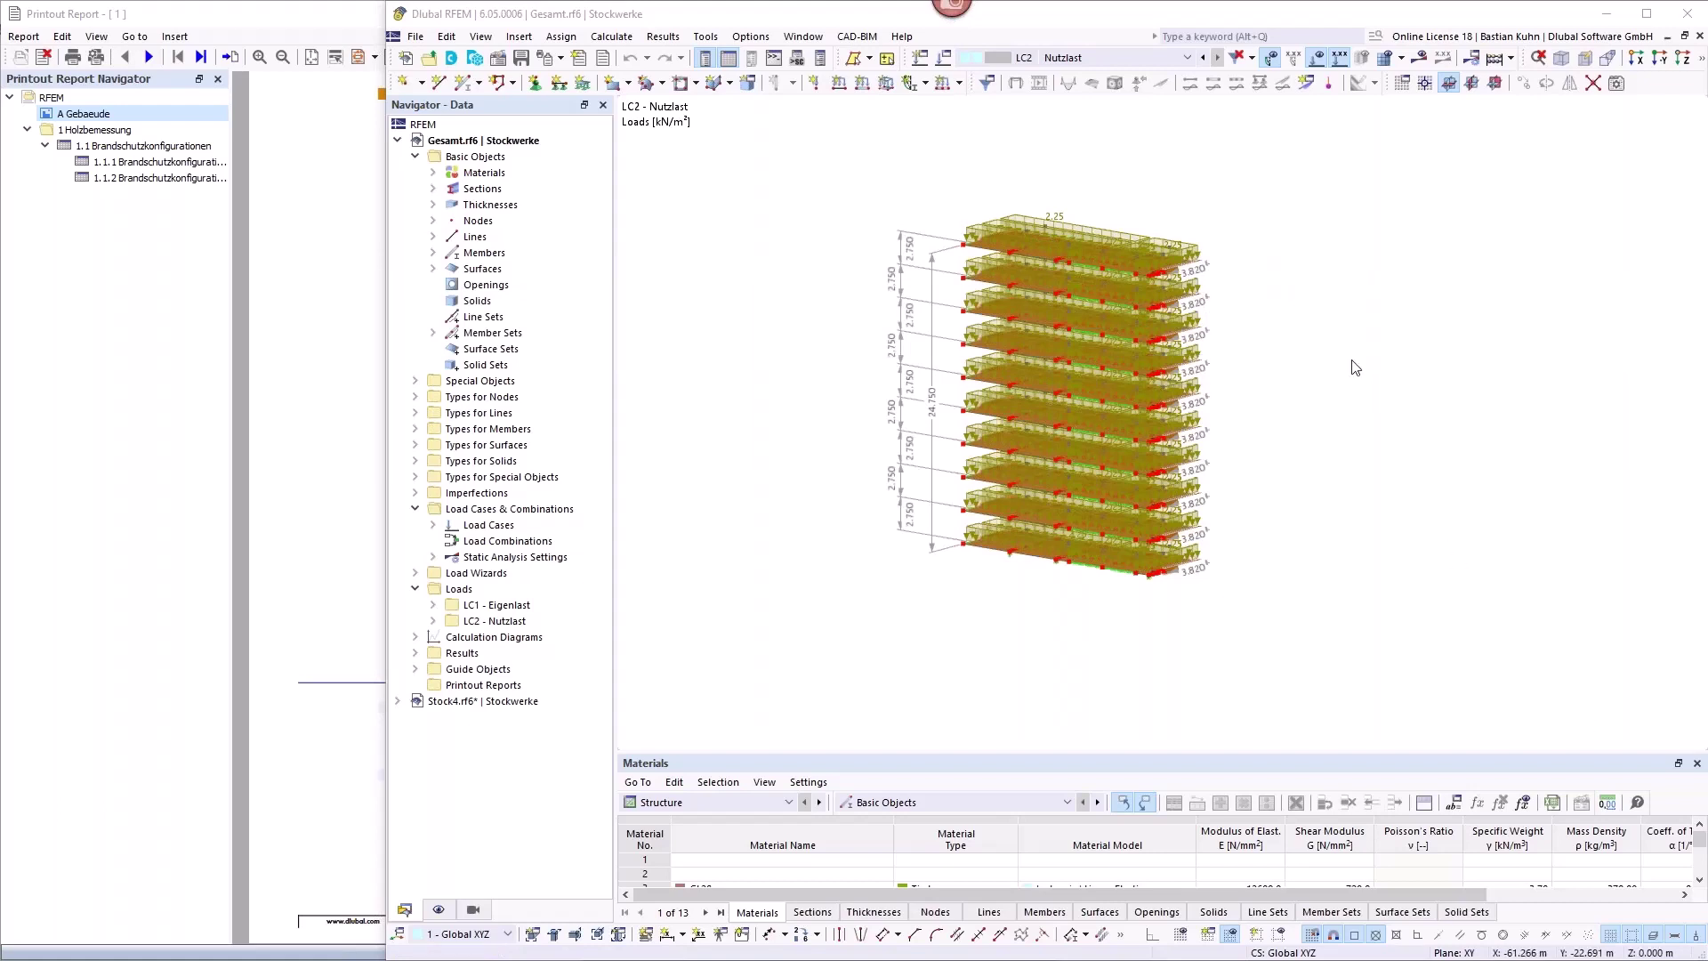
Switch to the Stock4.rf6 model and hide its loads.
left_click(803, 36)
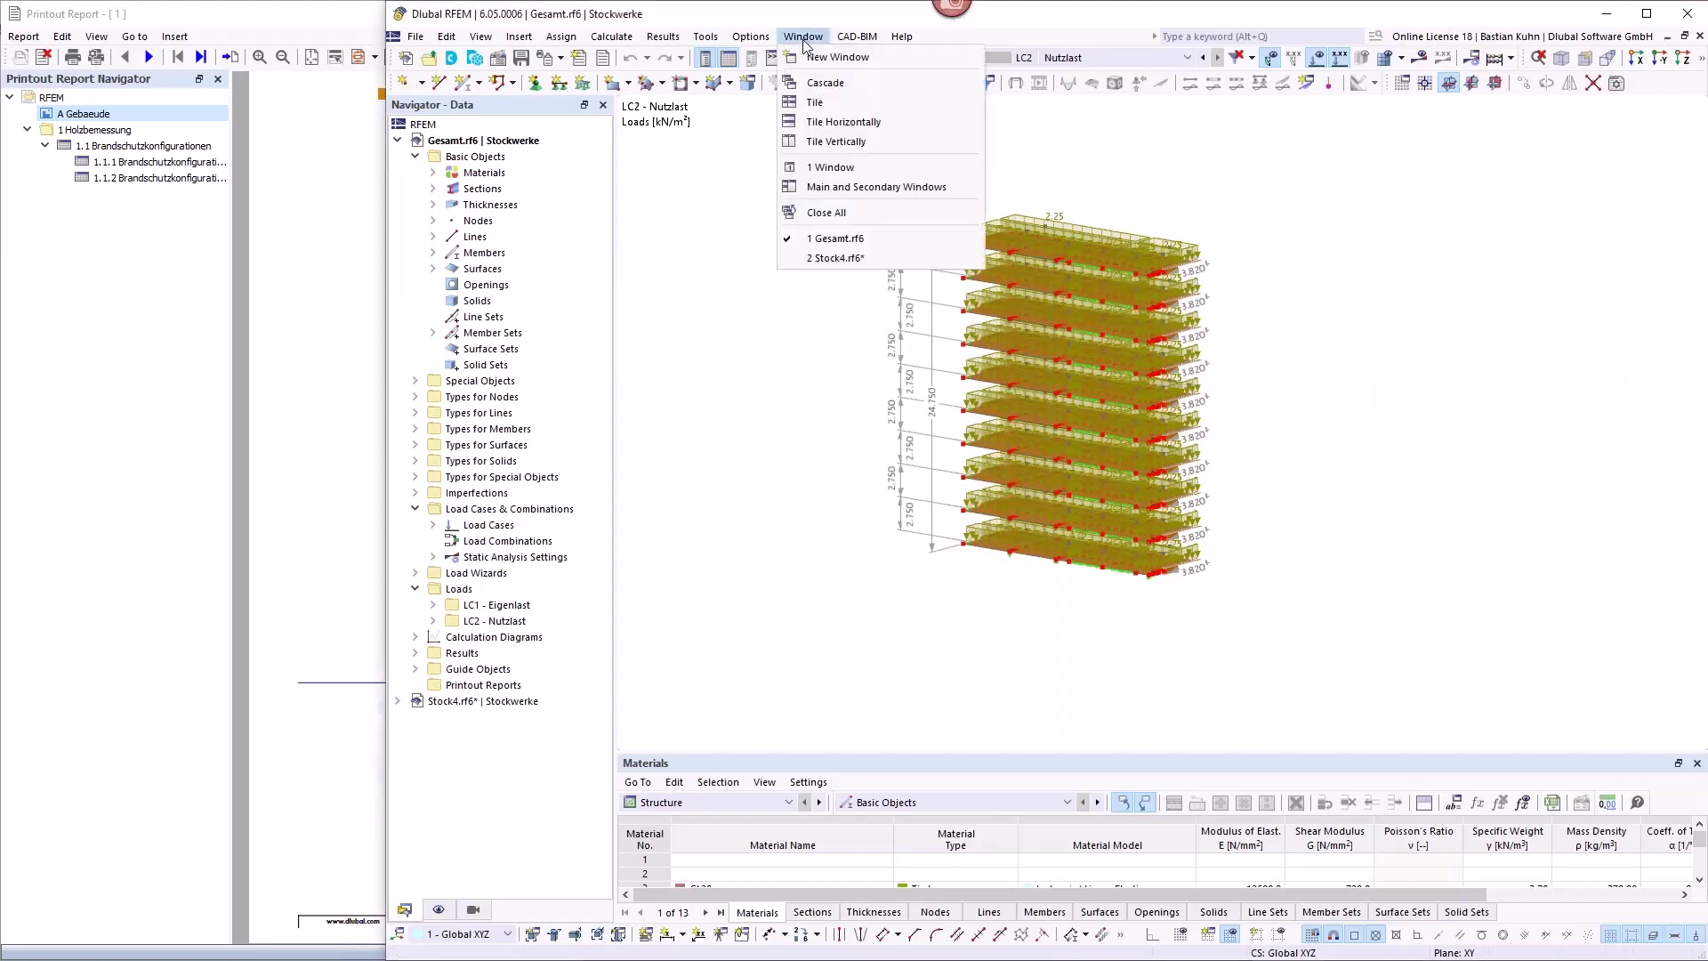
left_click(819, 268)
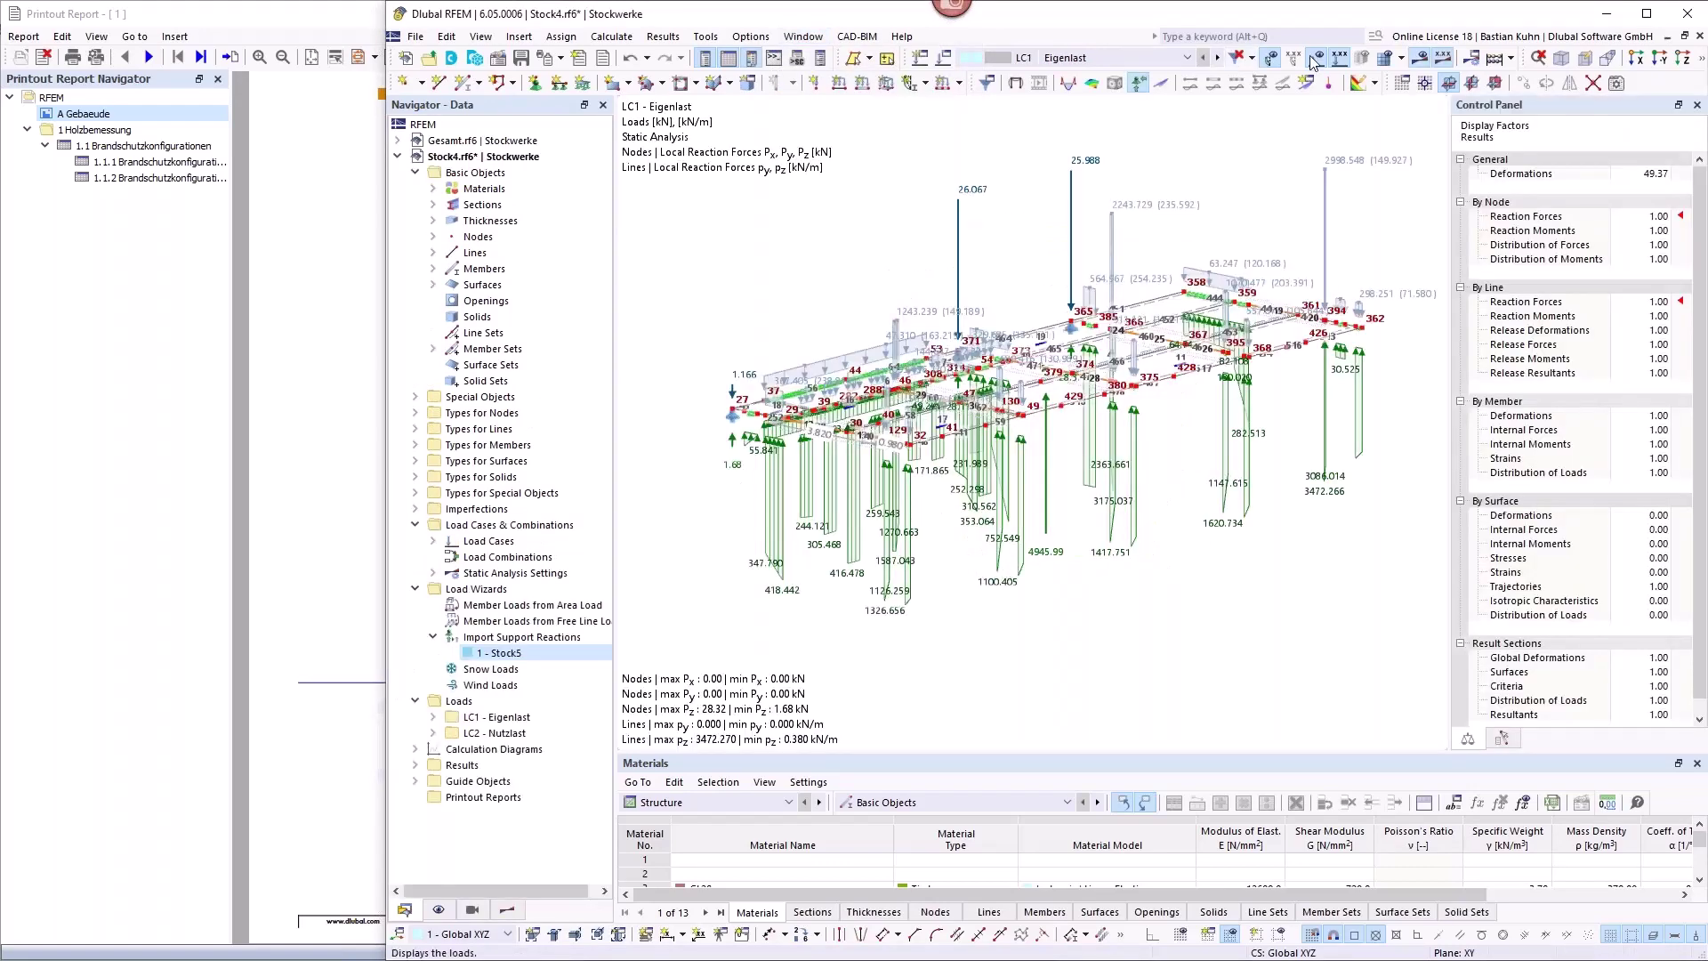
left_click(1256, 57)
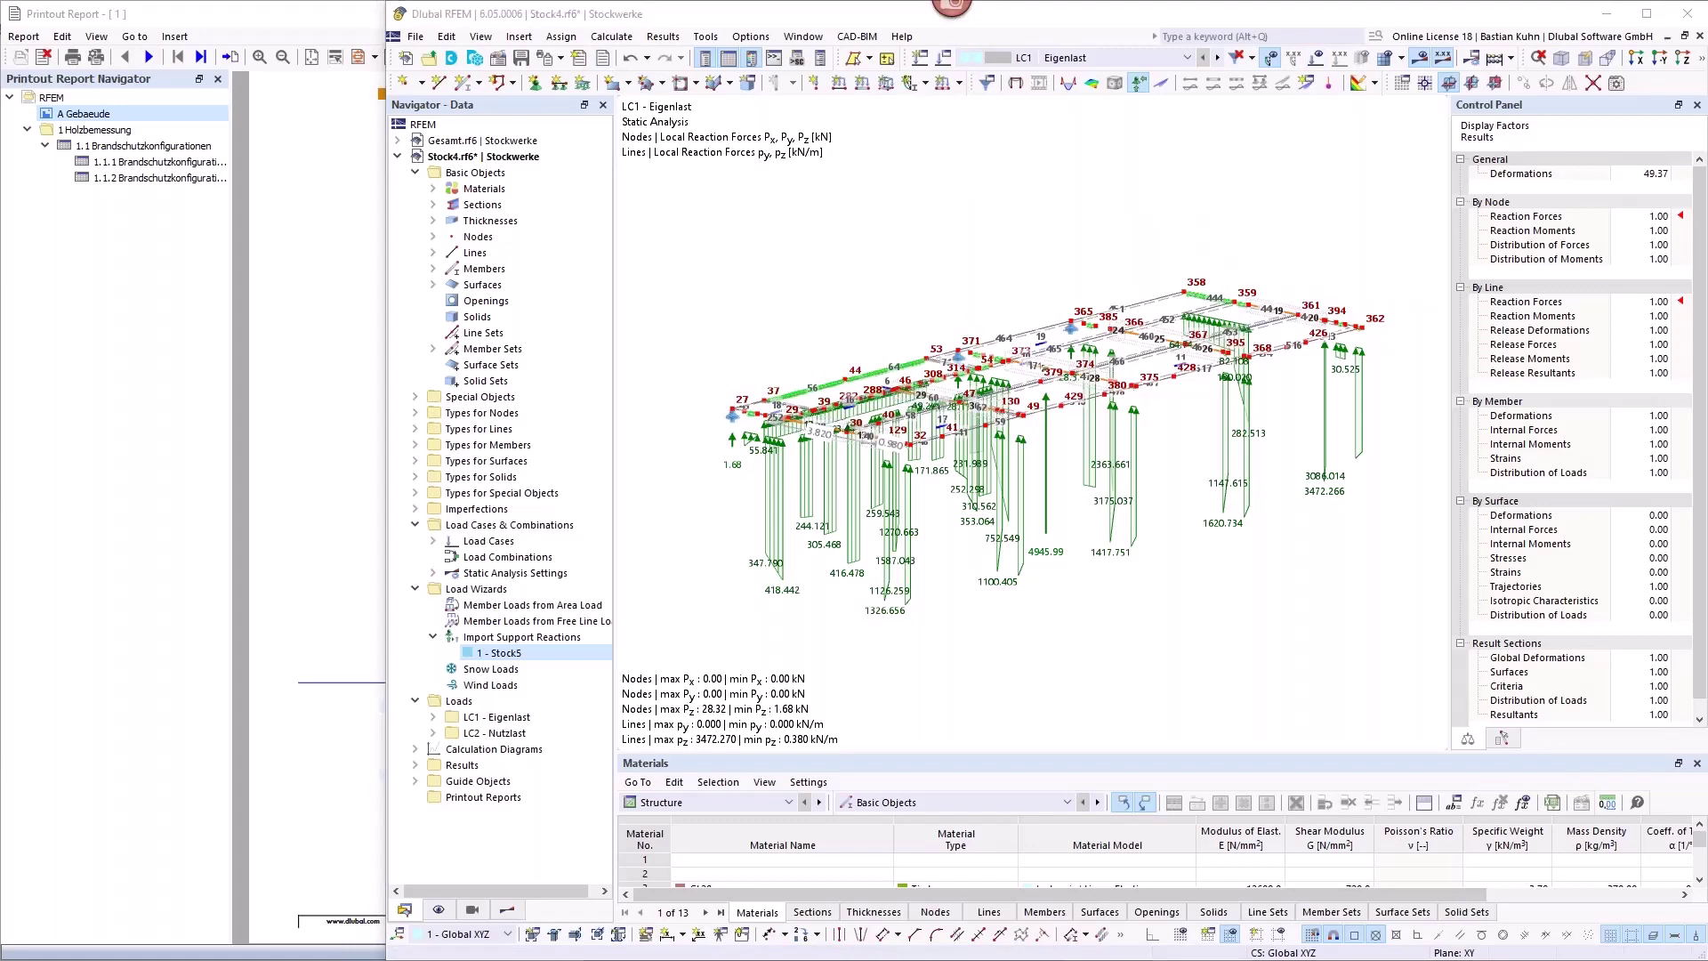
Open the Stockwerke folder in File Explorer and preview the storey files Stock4.rf6 to Stock7.rf6.
left_click_drag(1707, 355, 355, 127)
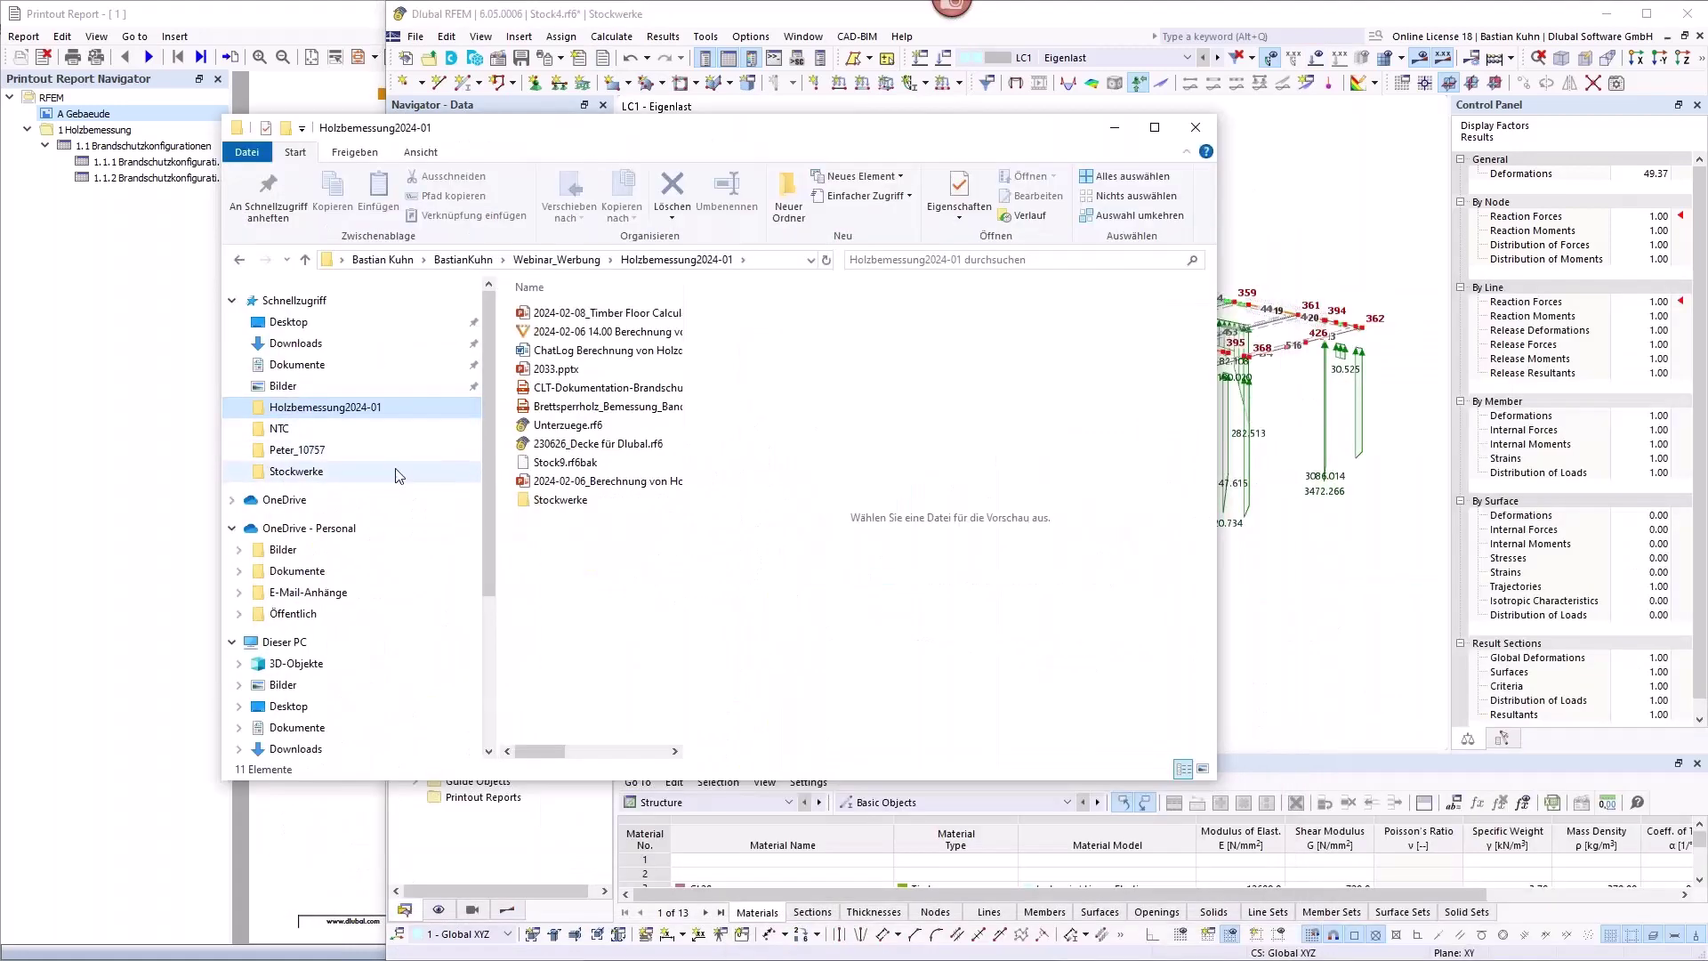
double_click(546, 499)
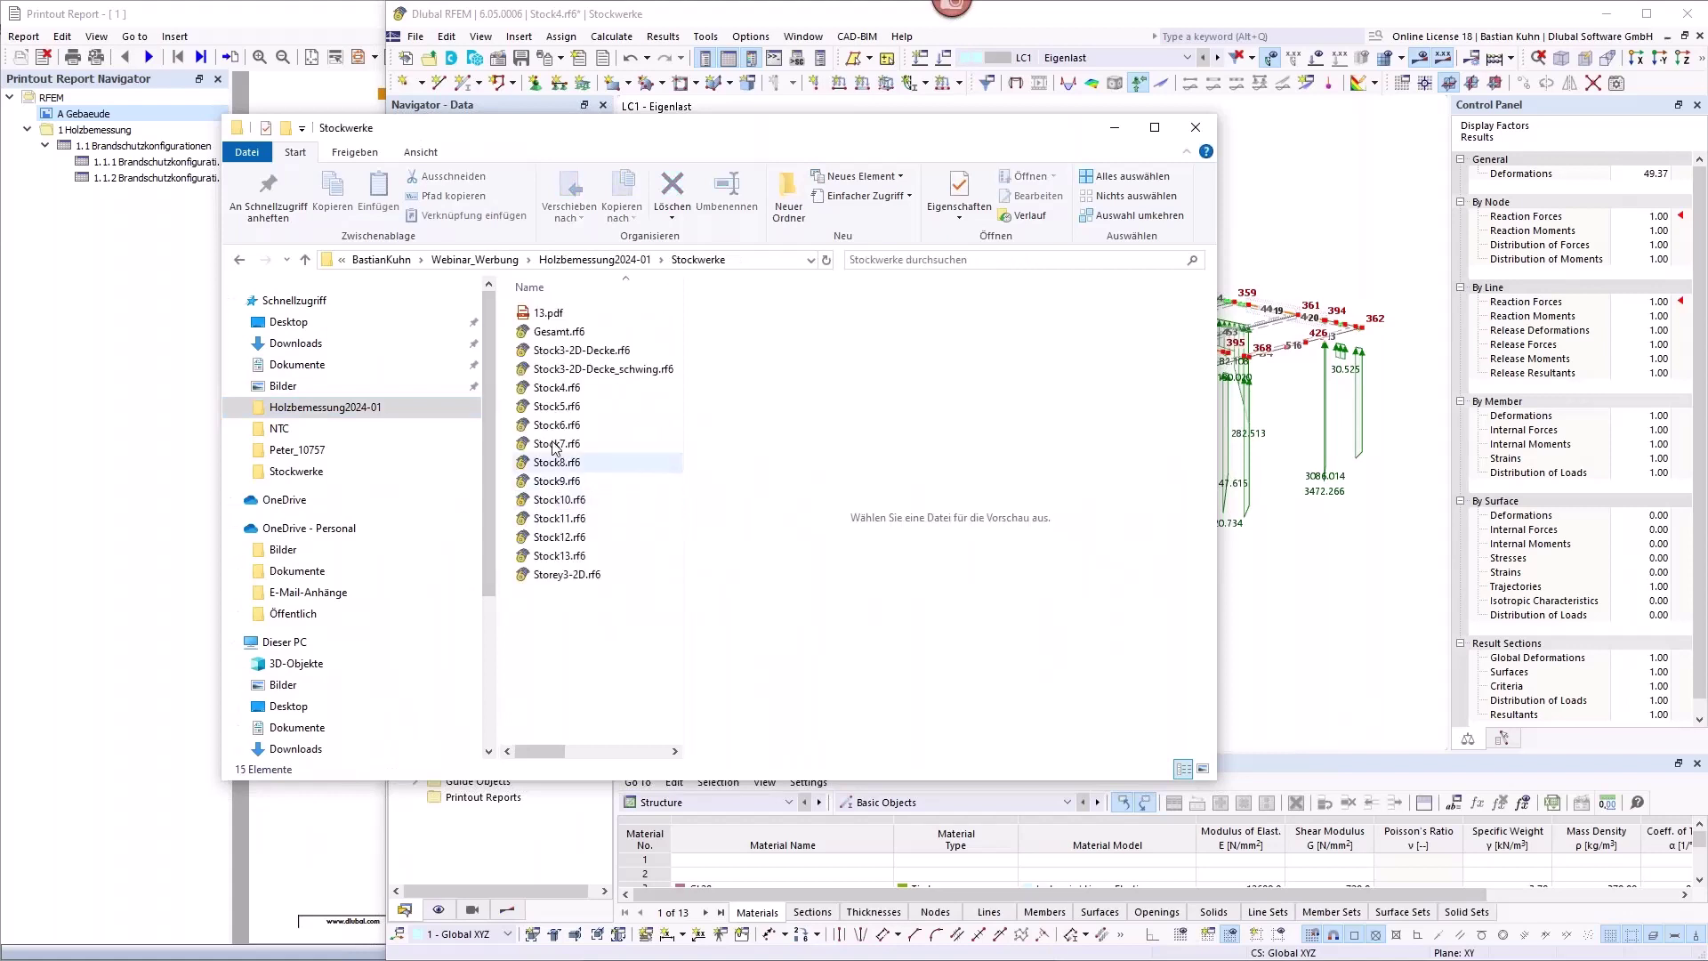
left_click(558, 389)
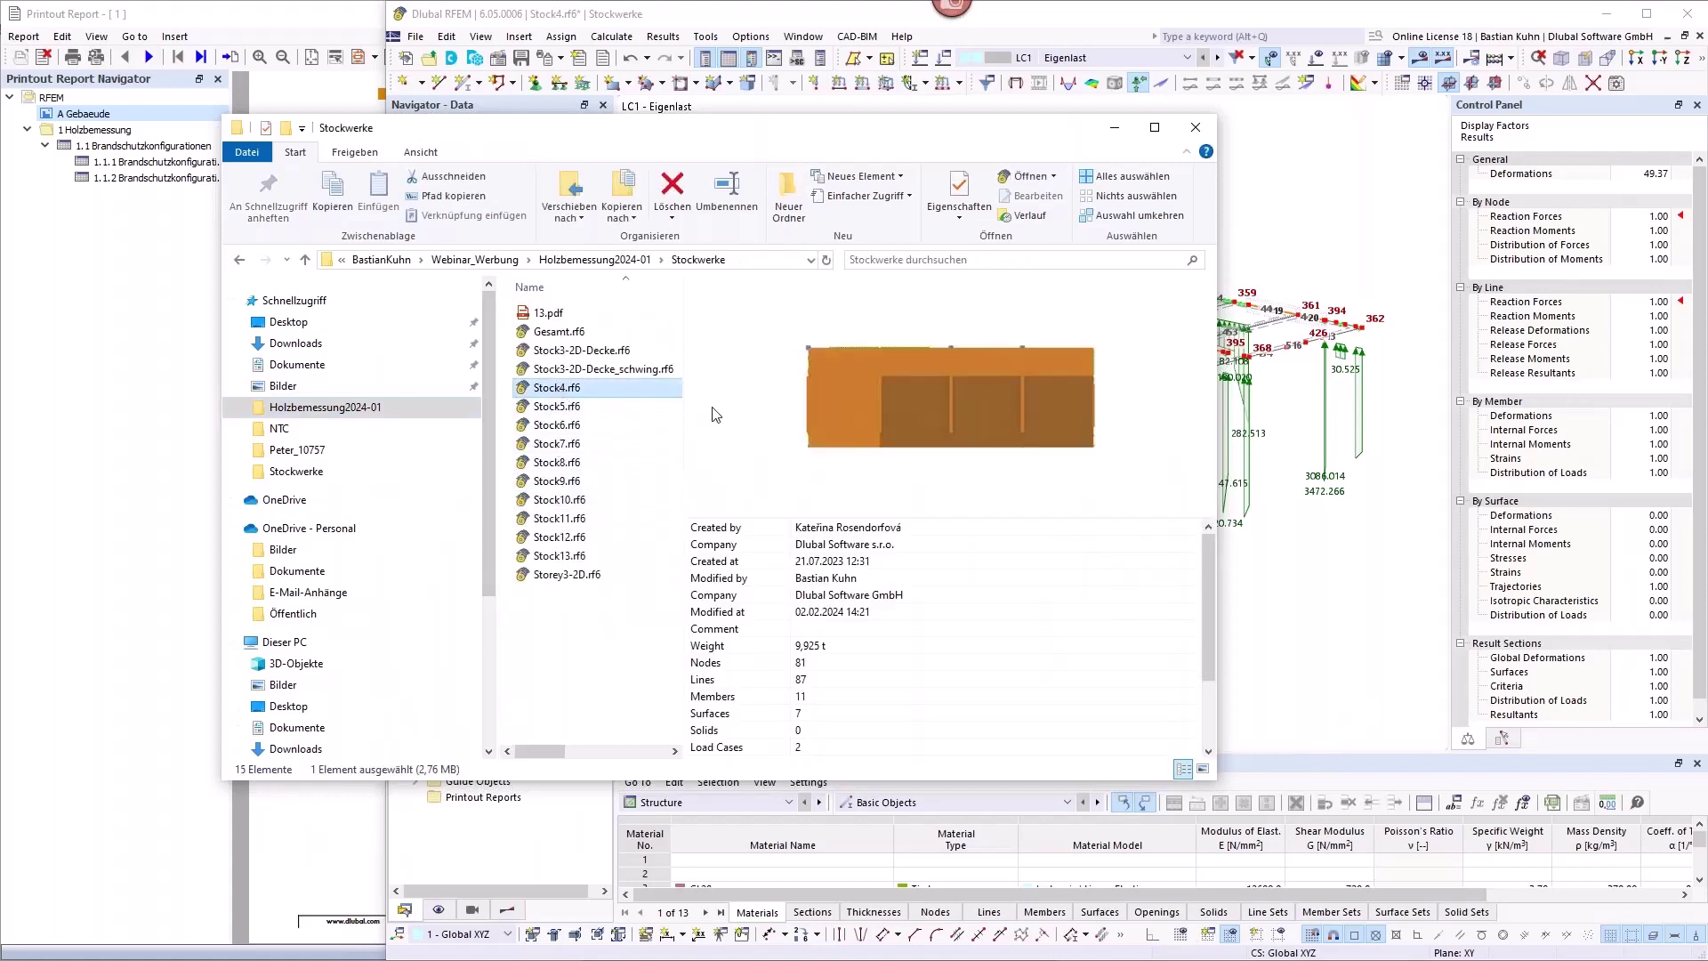
left_click(579, 408)
left_click(576, 426)
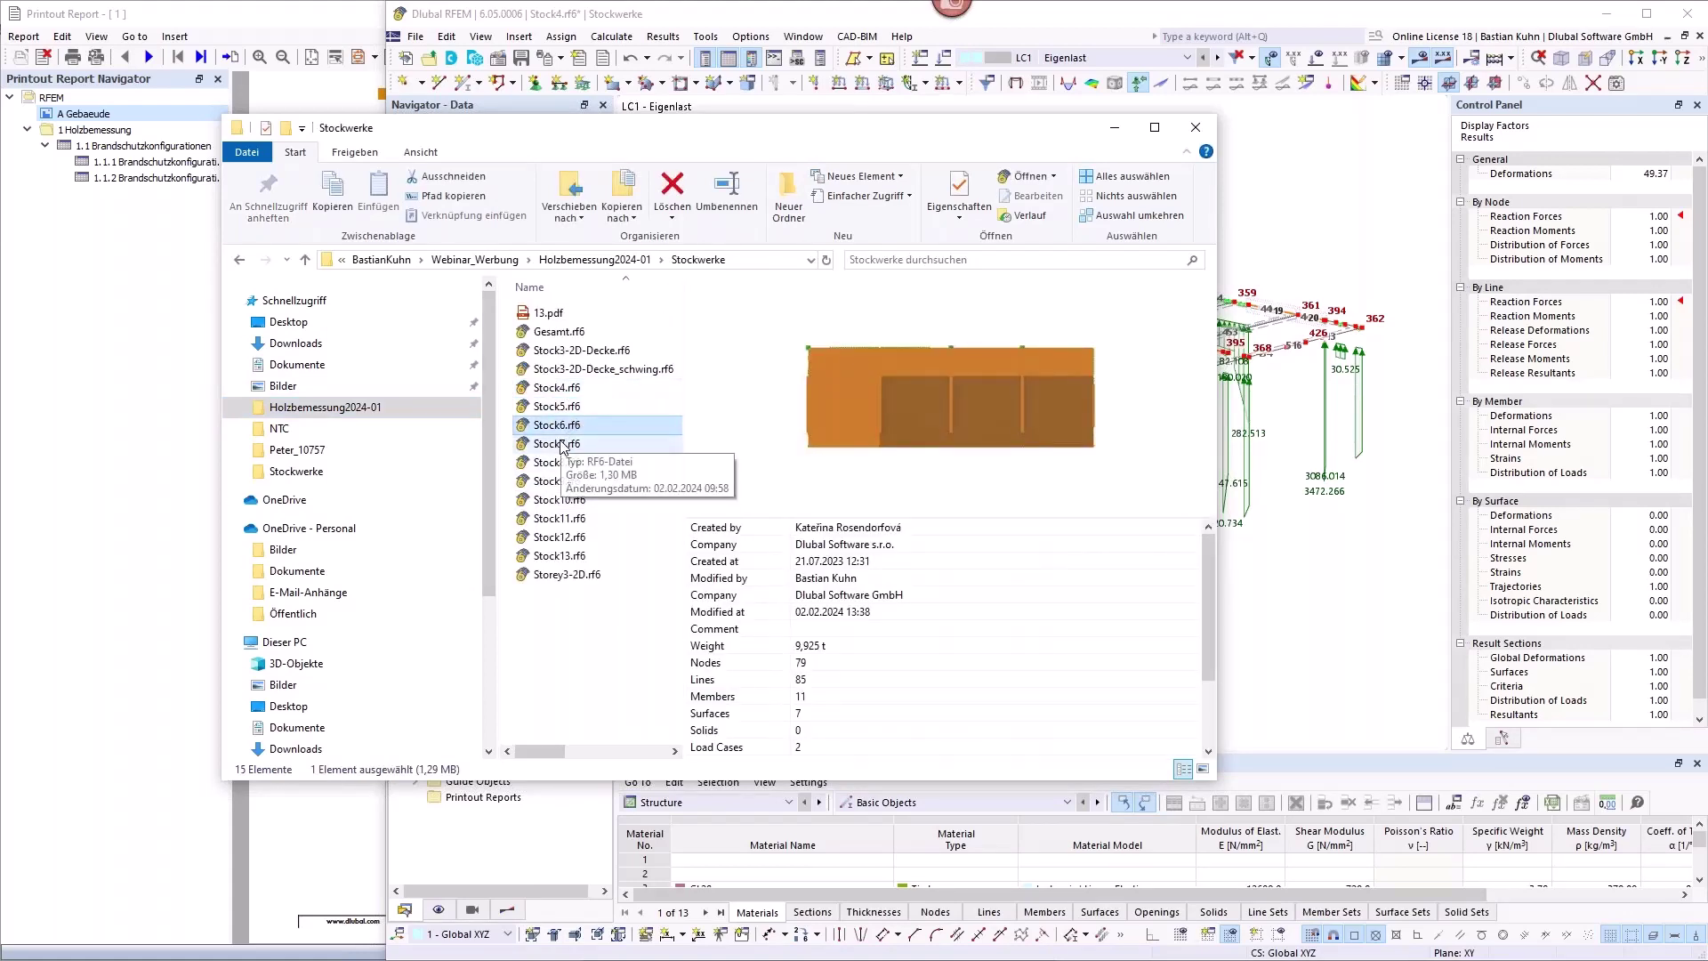
left_click(560, 445)
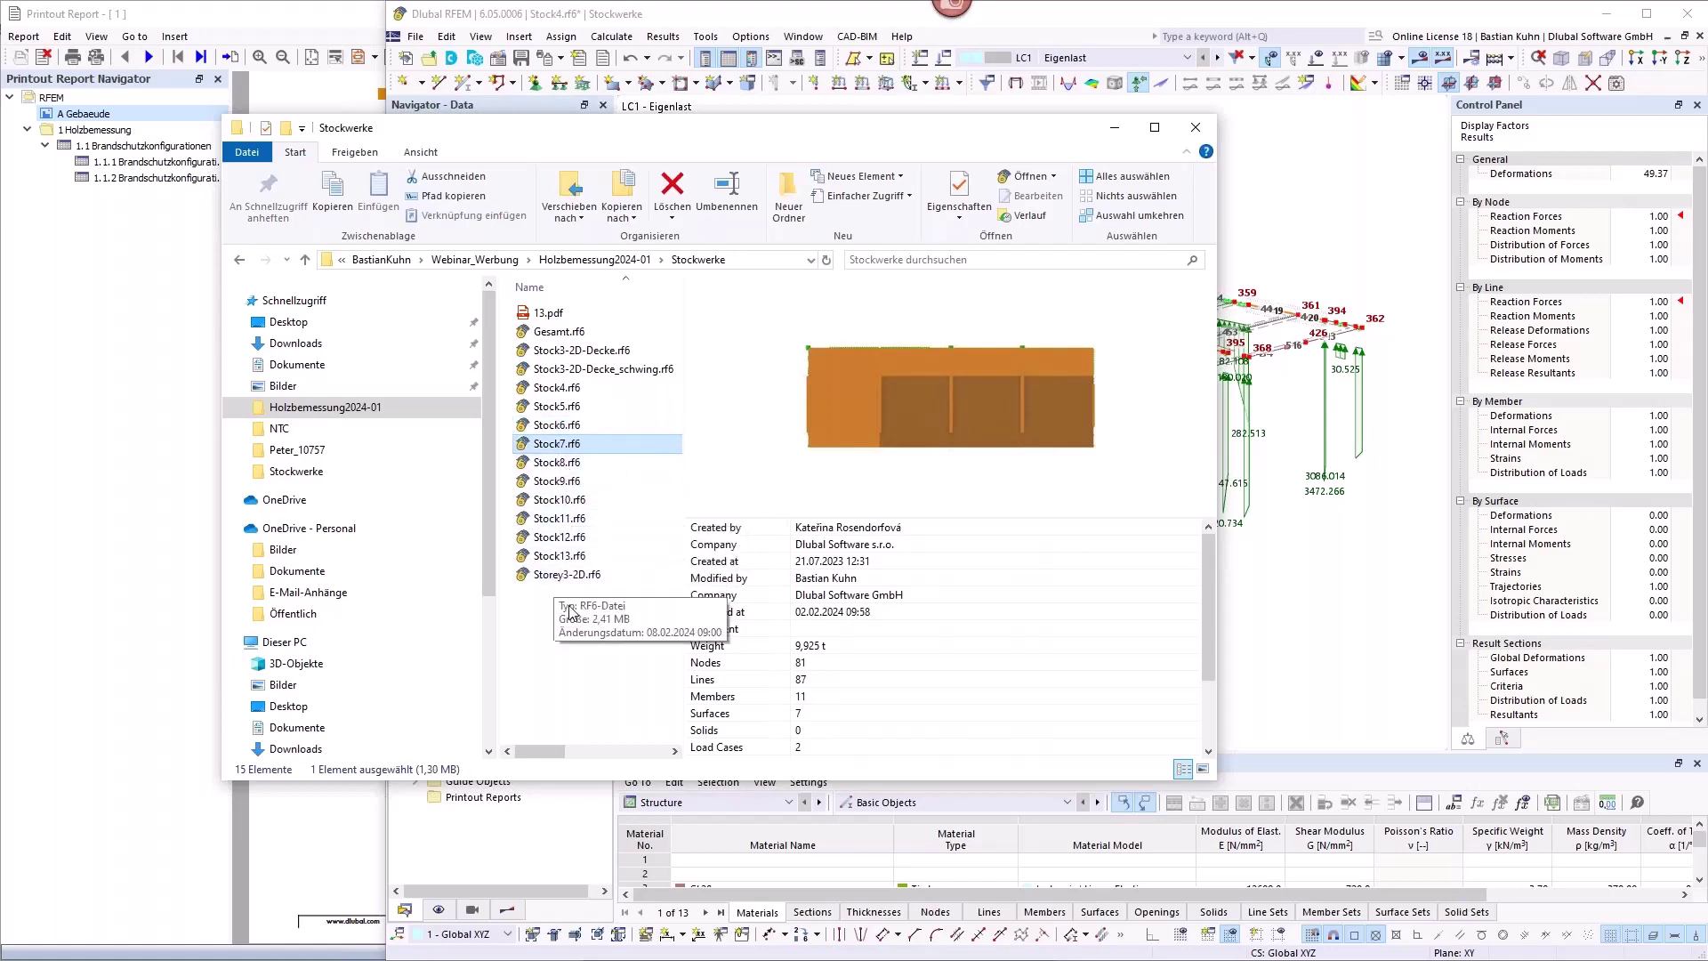
Return to RFEM and open the Stock5 support reaction import of the Stock4 model for editing.
left_click(1359, 16)
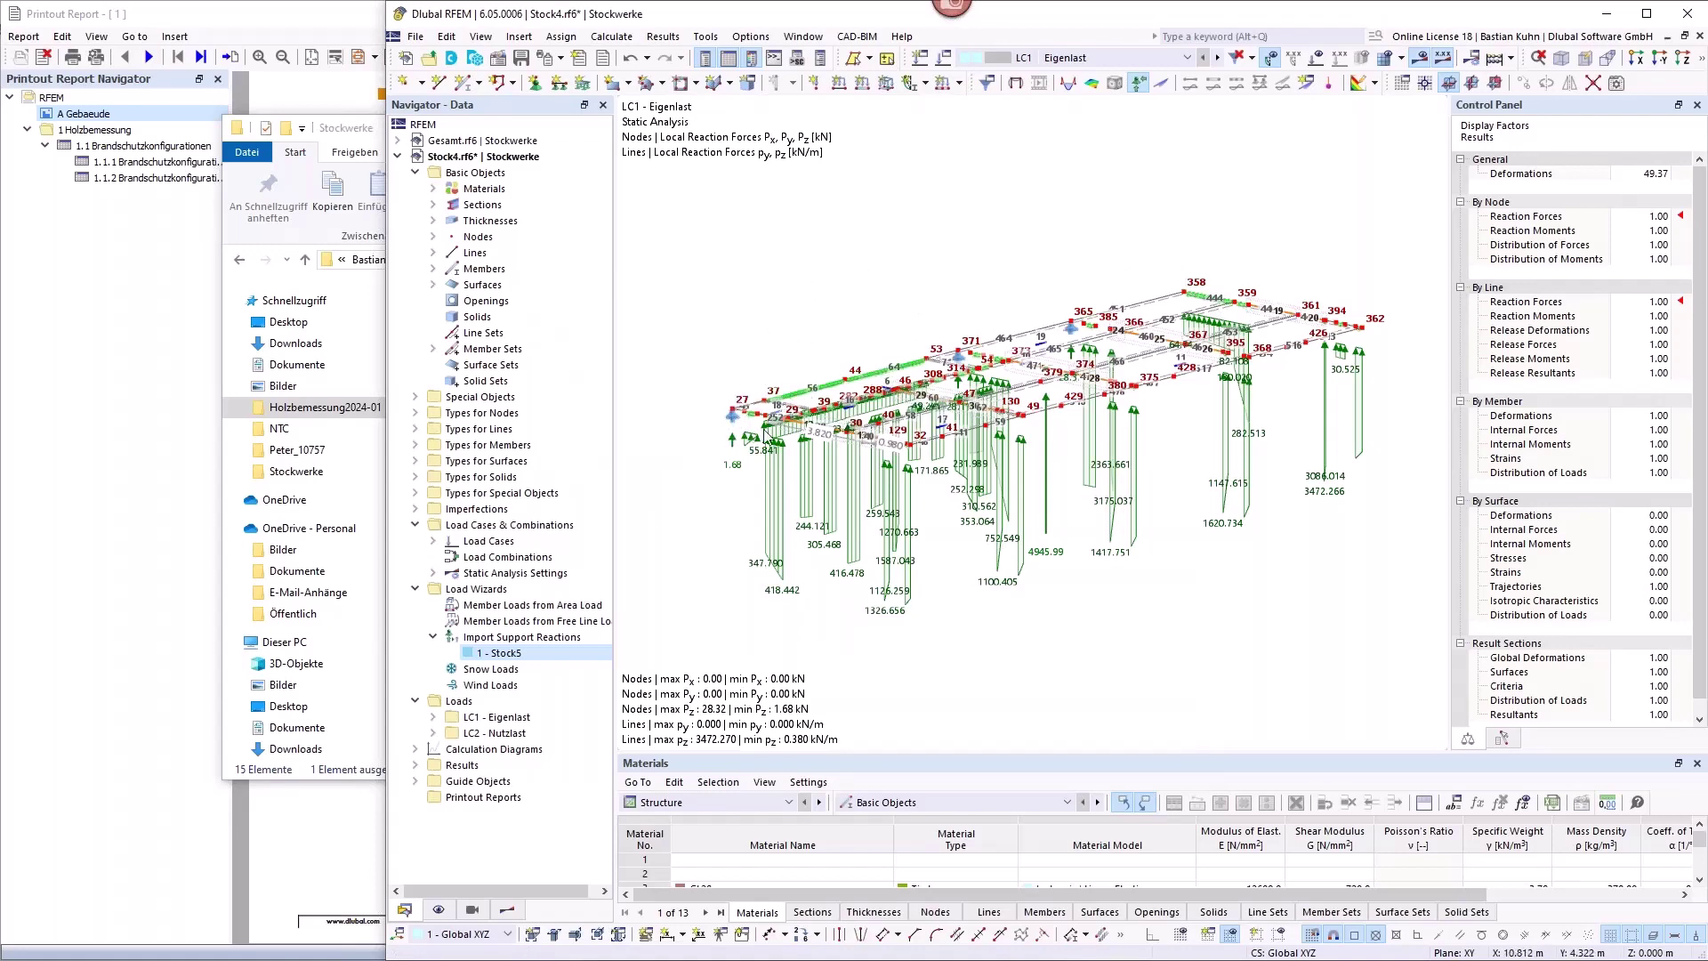
left_click(484, 638)
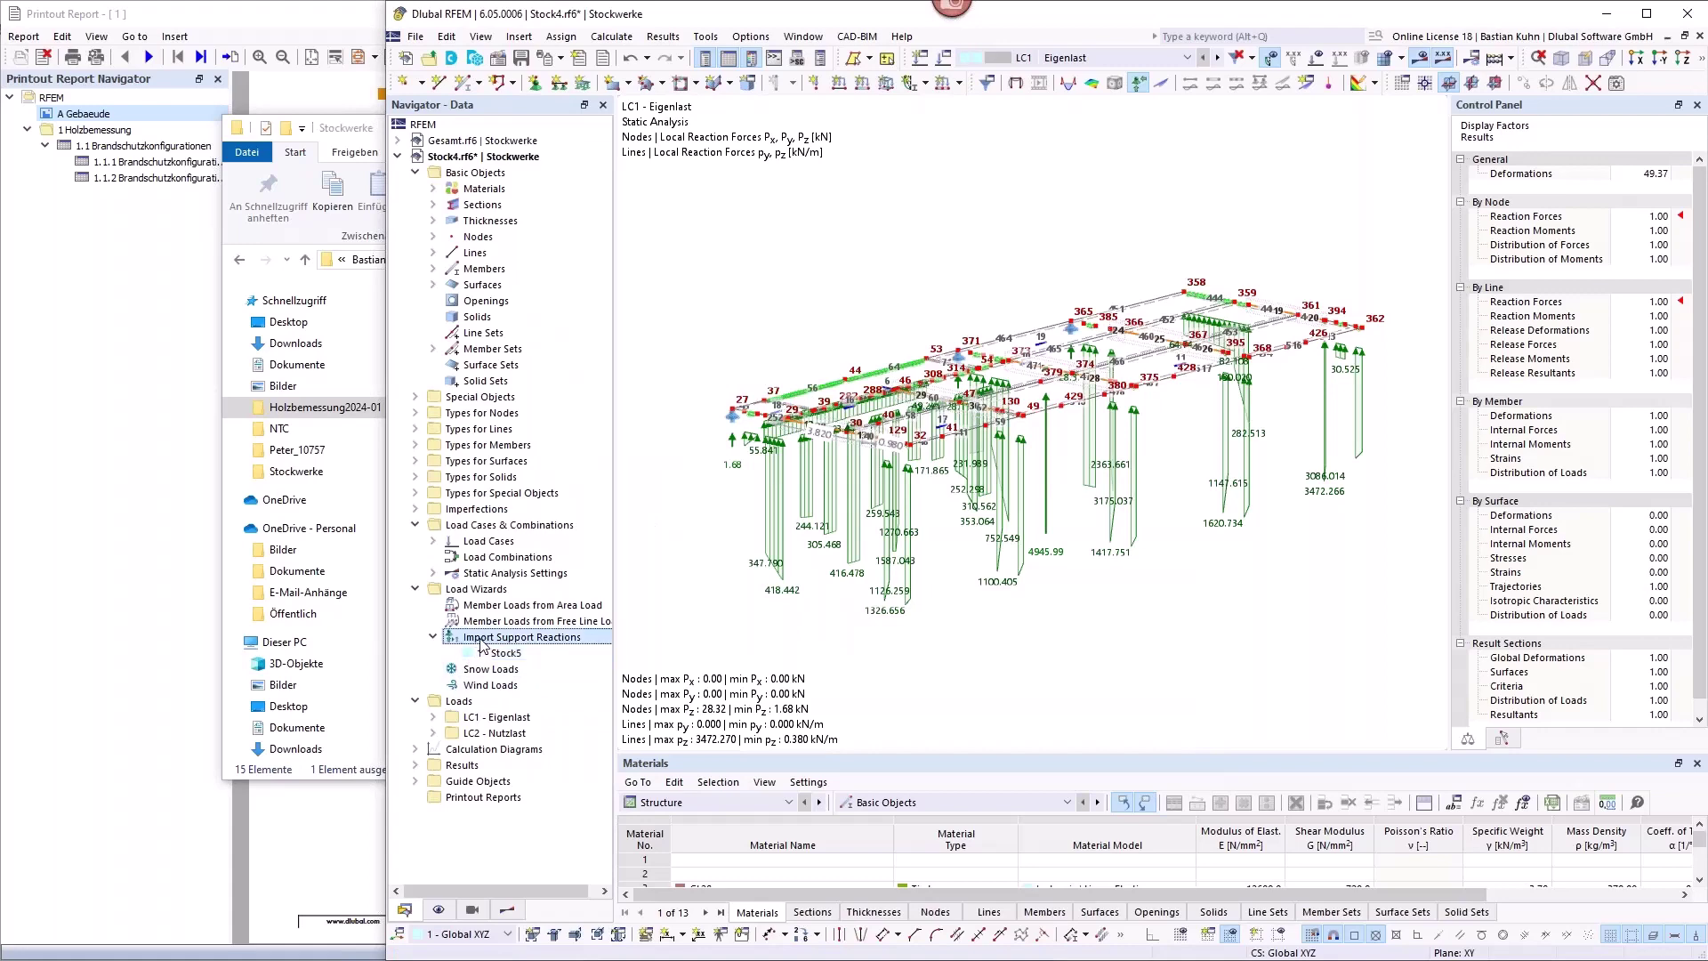
double_click(499, 654)
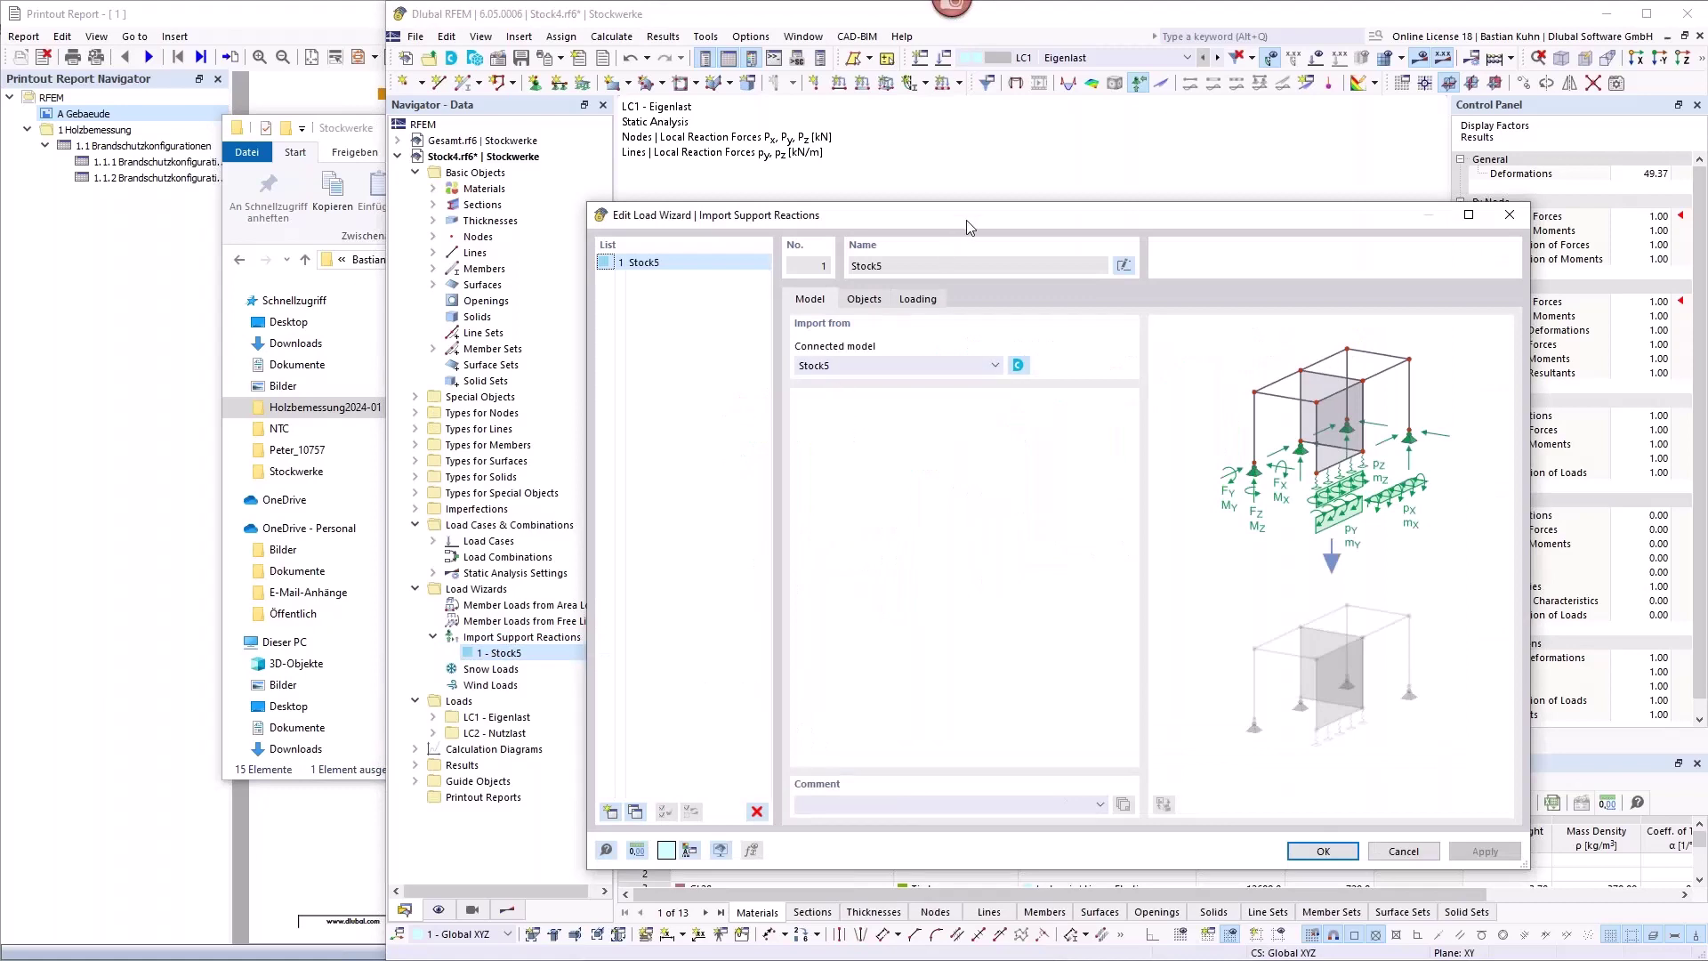
left_click_drag(966, 221, 1117, 156)
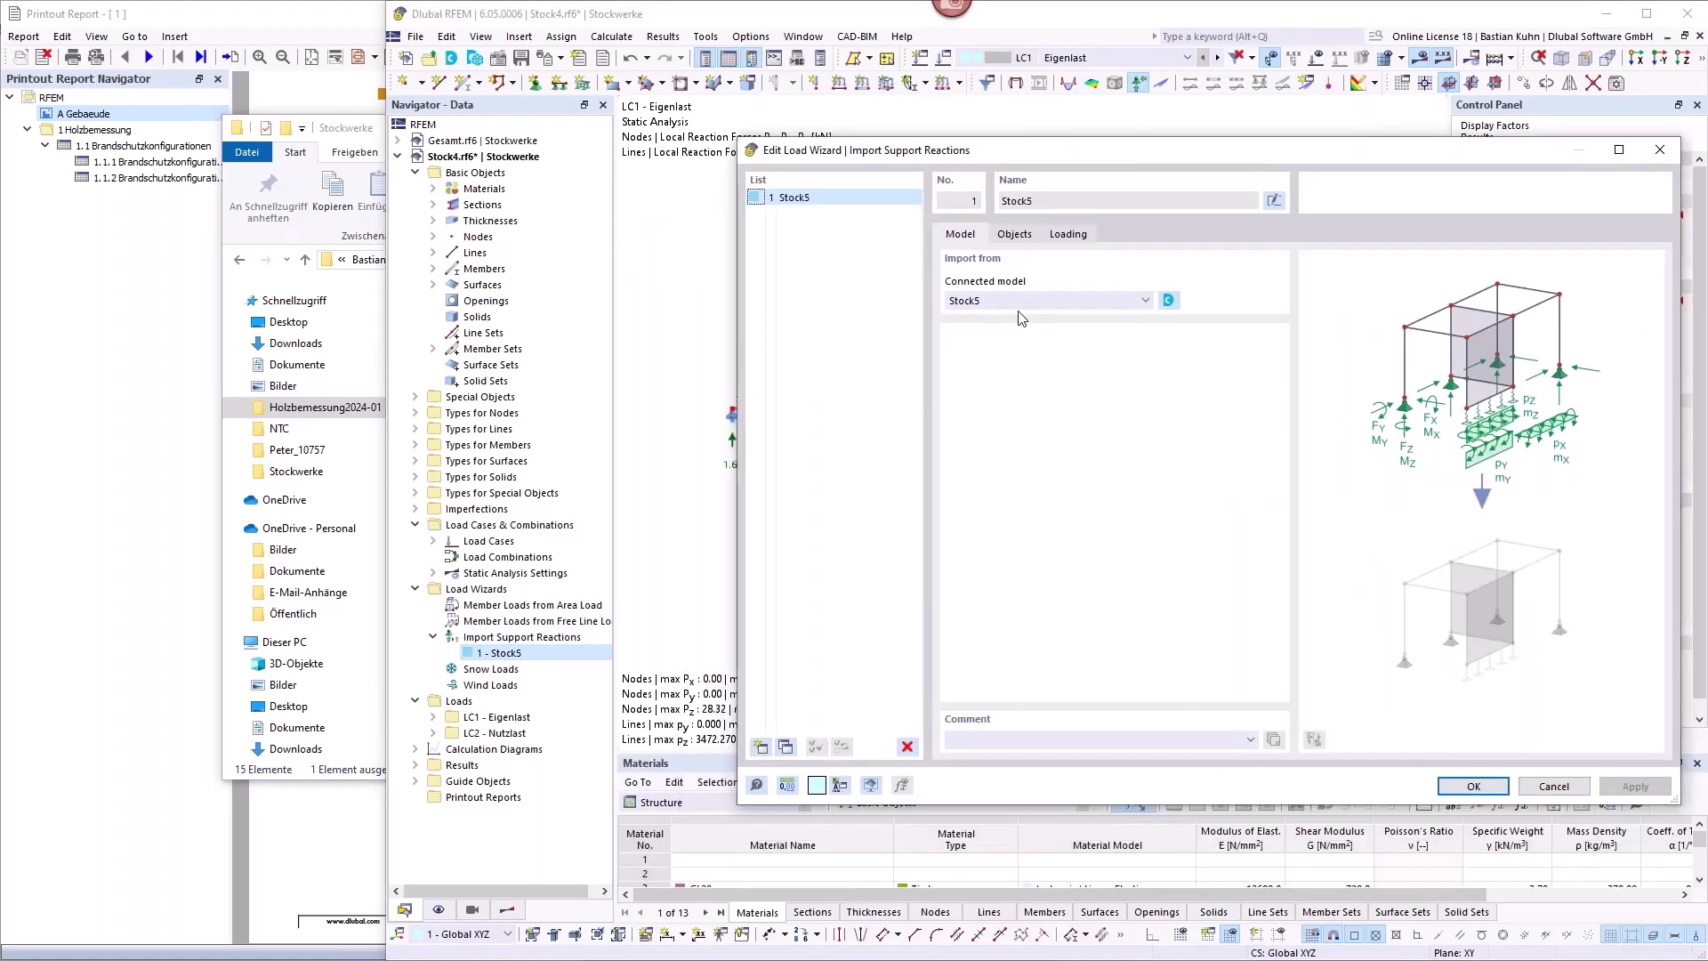
Bring the Stockwerke folder forward and preview the connected file Stock5.rf6.
left_click(345, 129)
left_click_drag(345, 129, 141, 82)
left_click(400, 359)
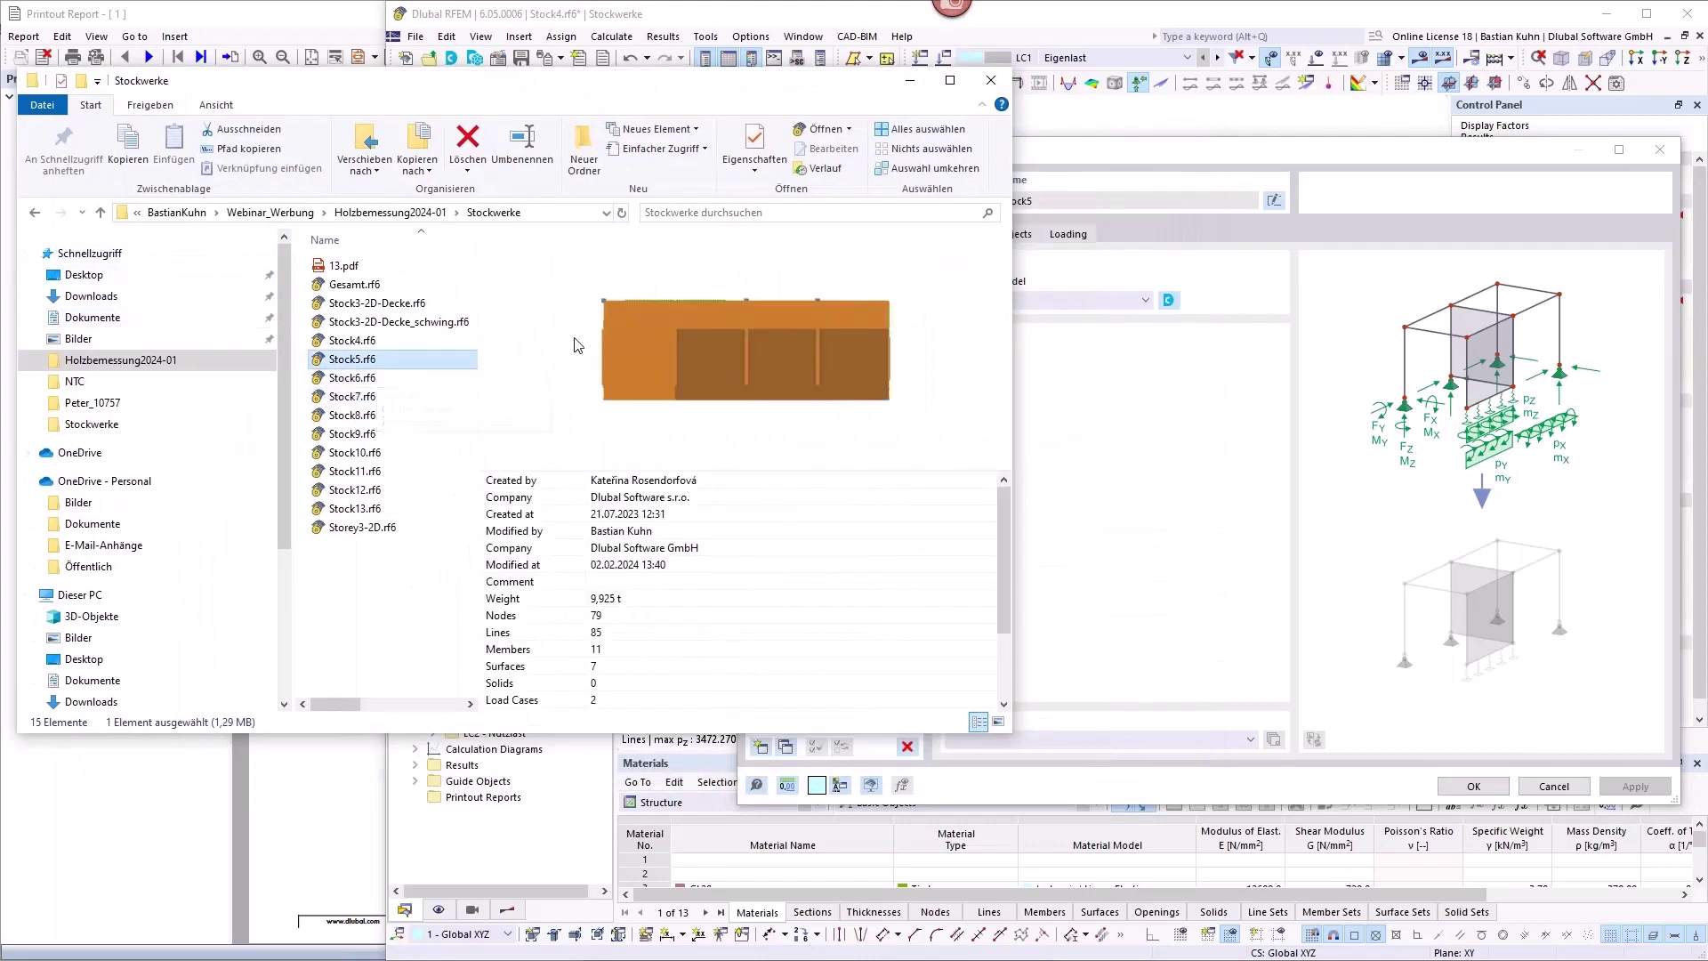
Review the object and loading assignments of the Stock5 support reaction import, and close it without changes.
left_click(1207, 151)
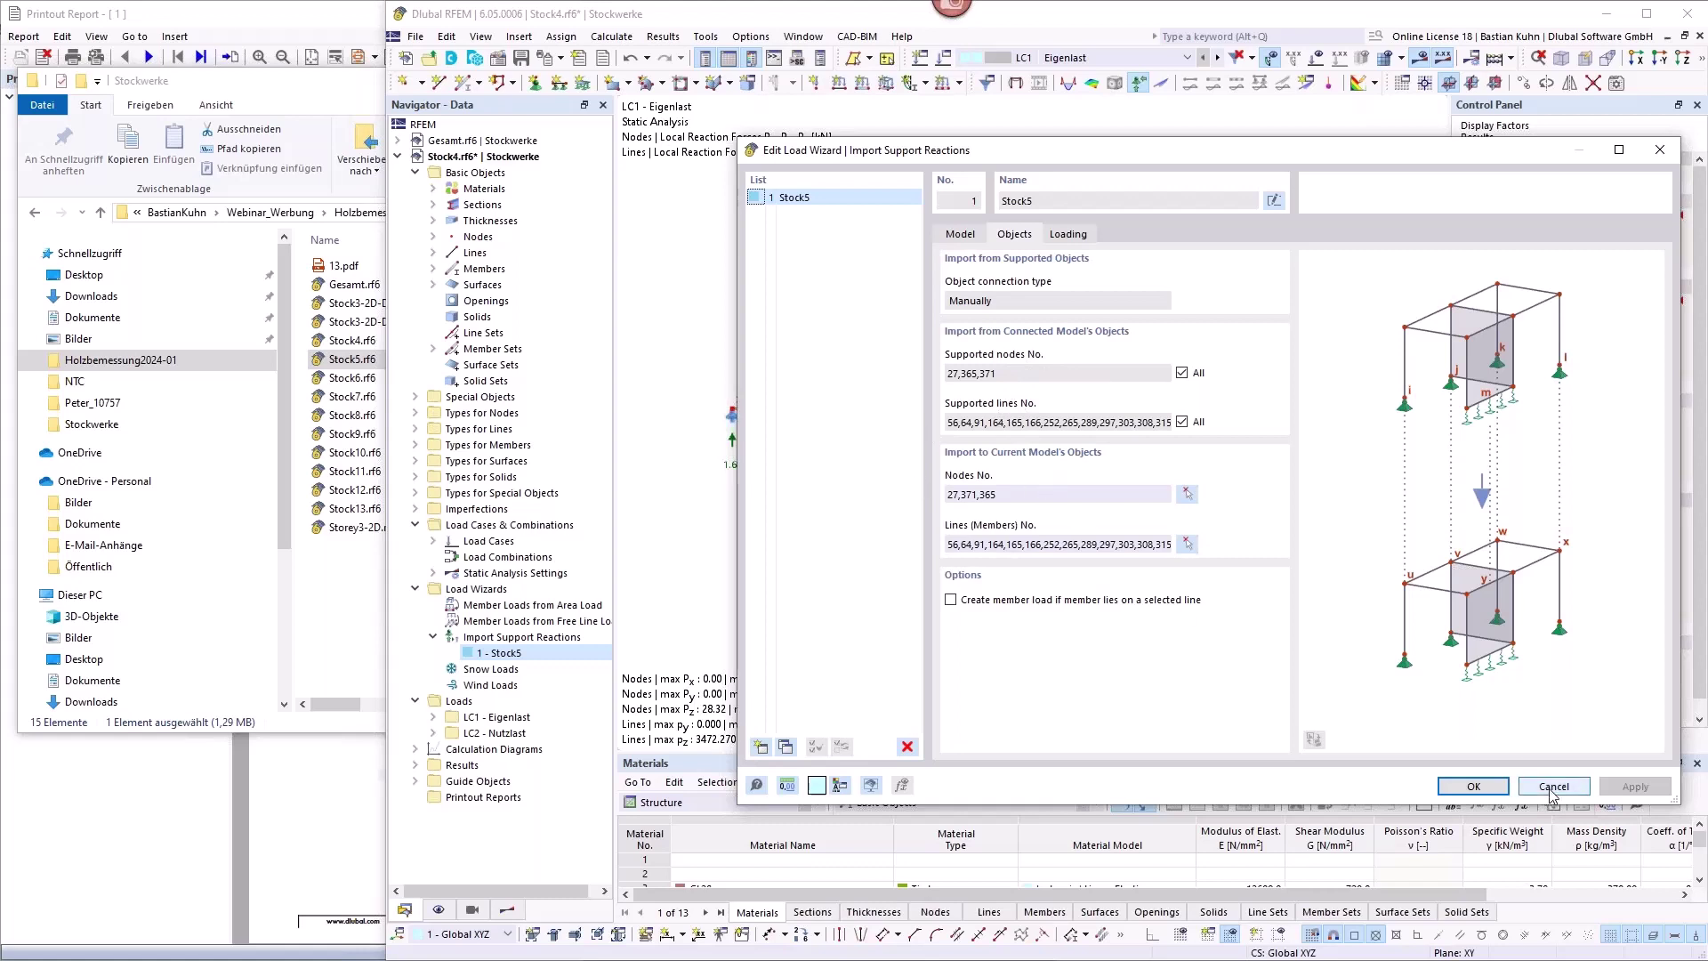
left_click(1082, 237)
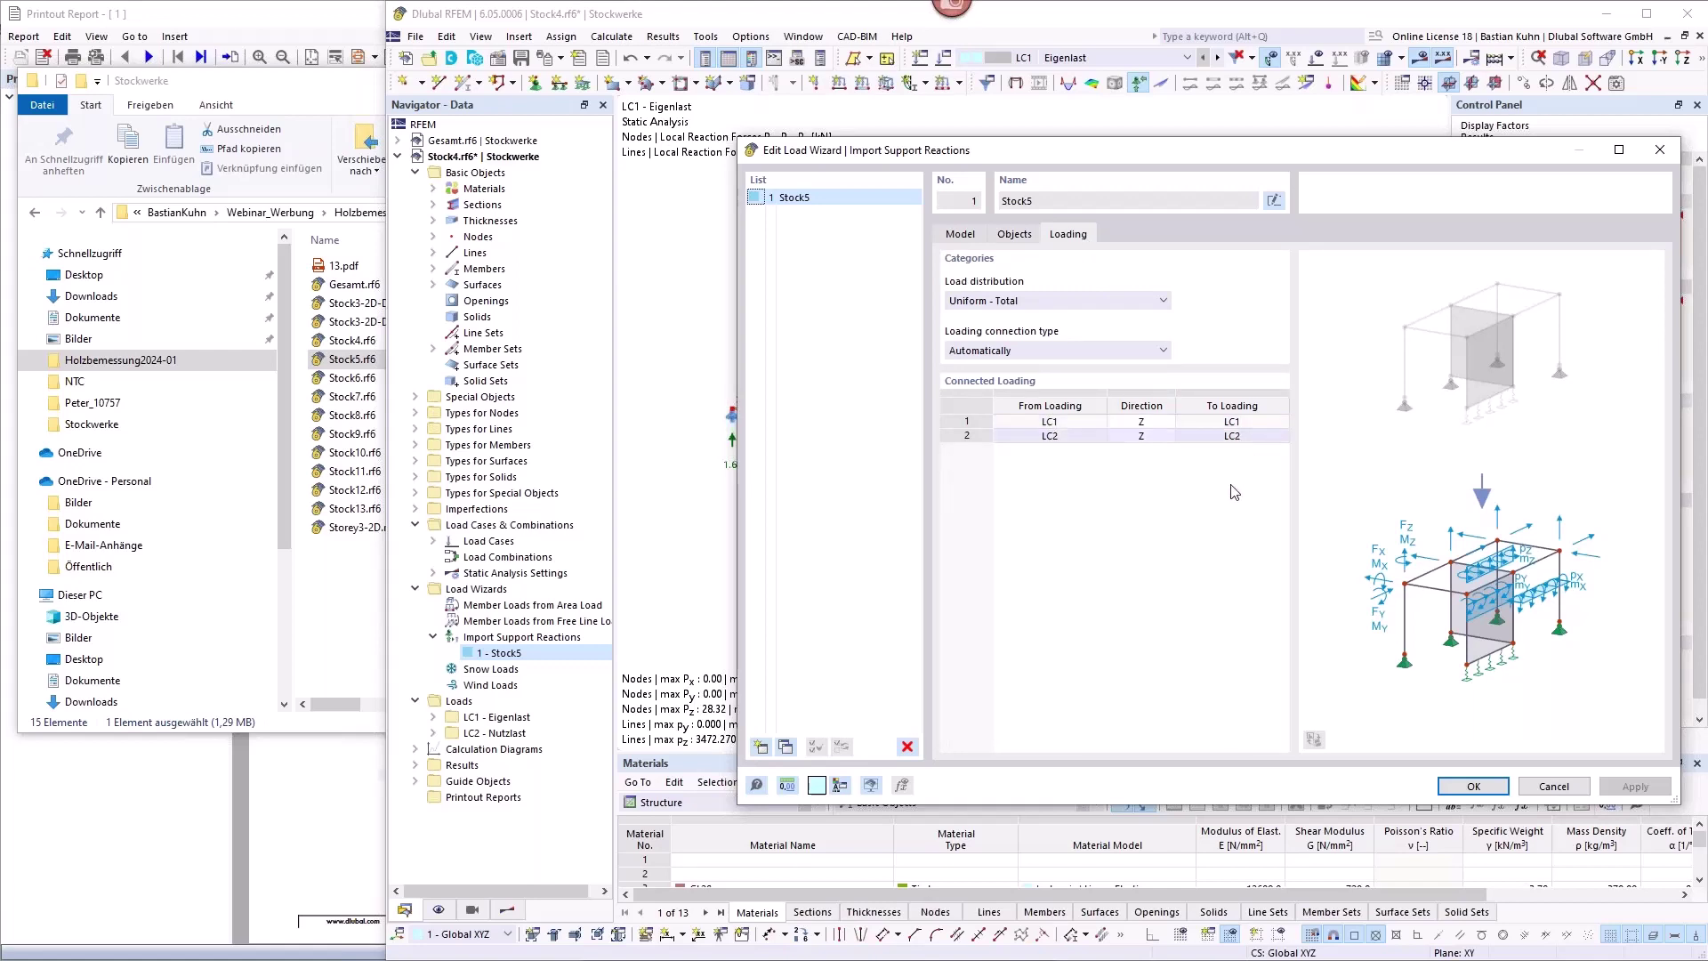
left_click(1545, 787)
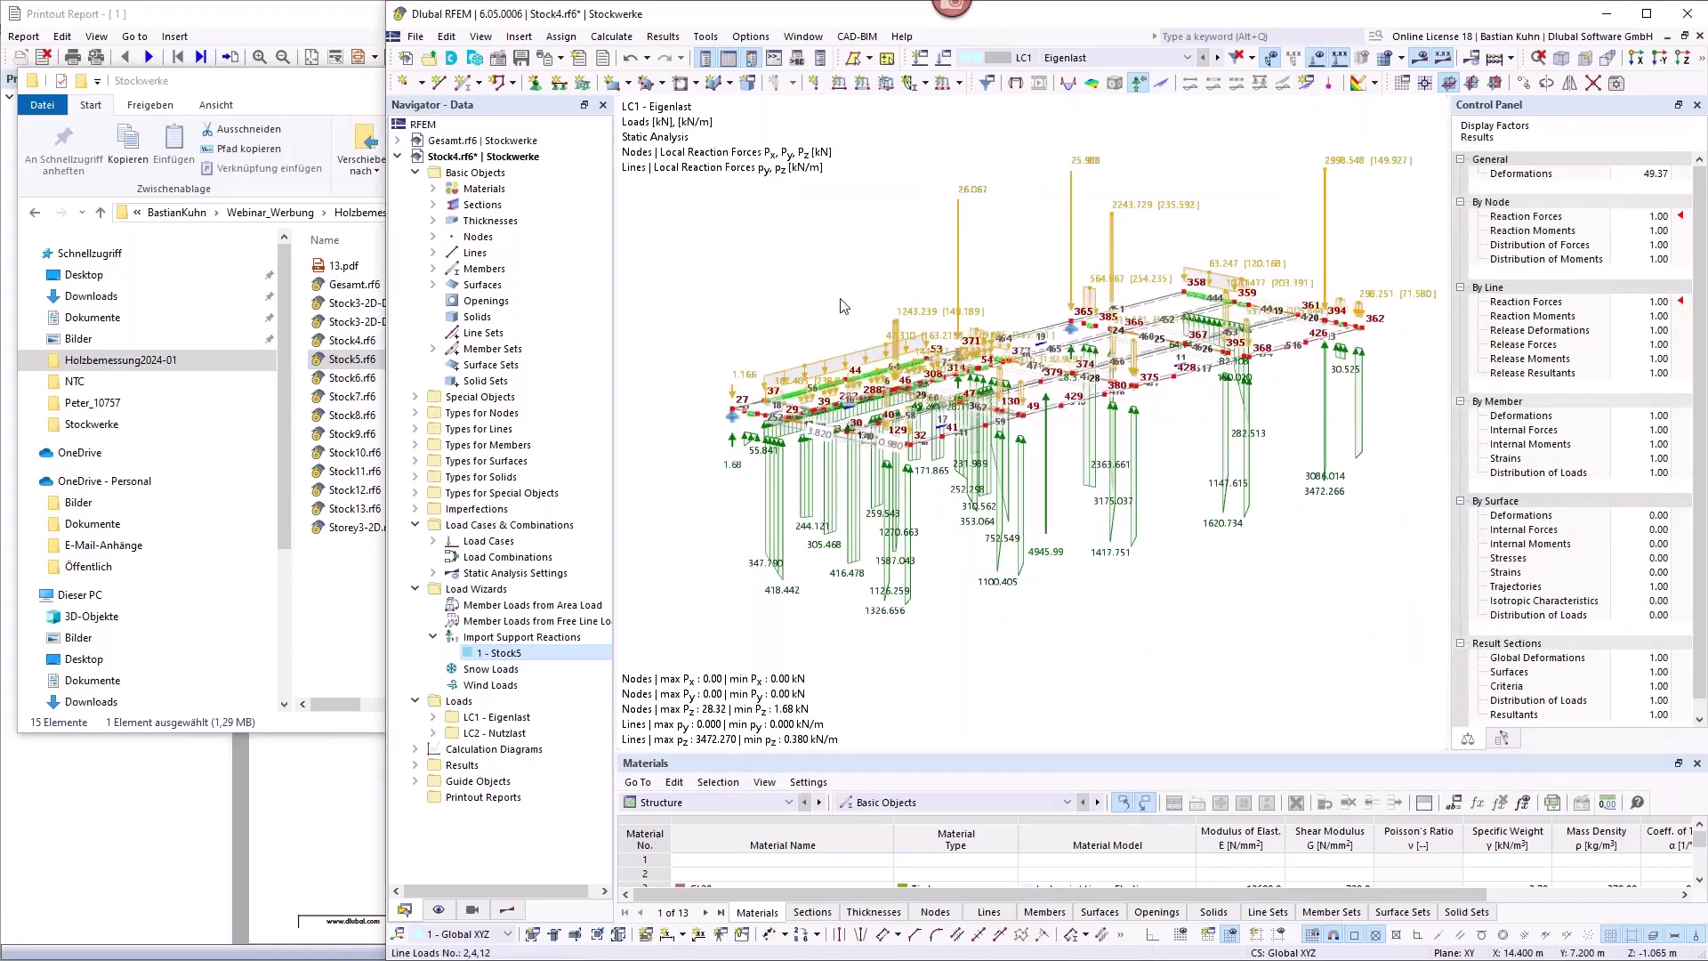
Display the surface loads on the Stock4 floor model and switch to load case LC2 Nutzlast.
mouse_move(859, 304)
middle_mouse_down()
mouse_move(865, 290)
mouse_move(843, 293)
middle_mouse_up()
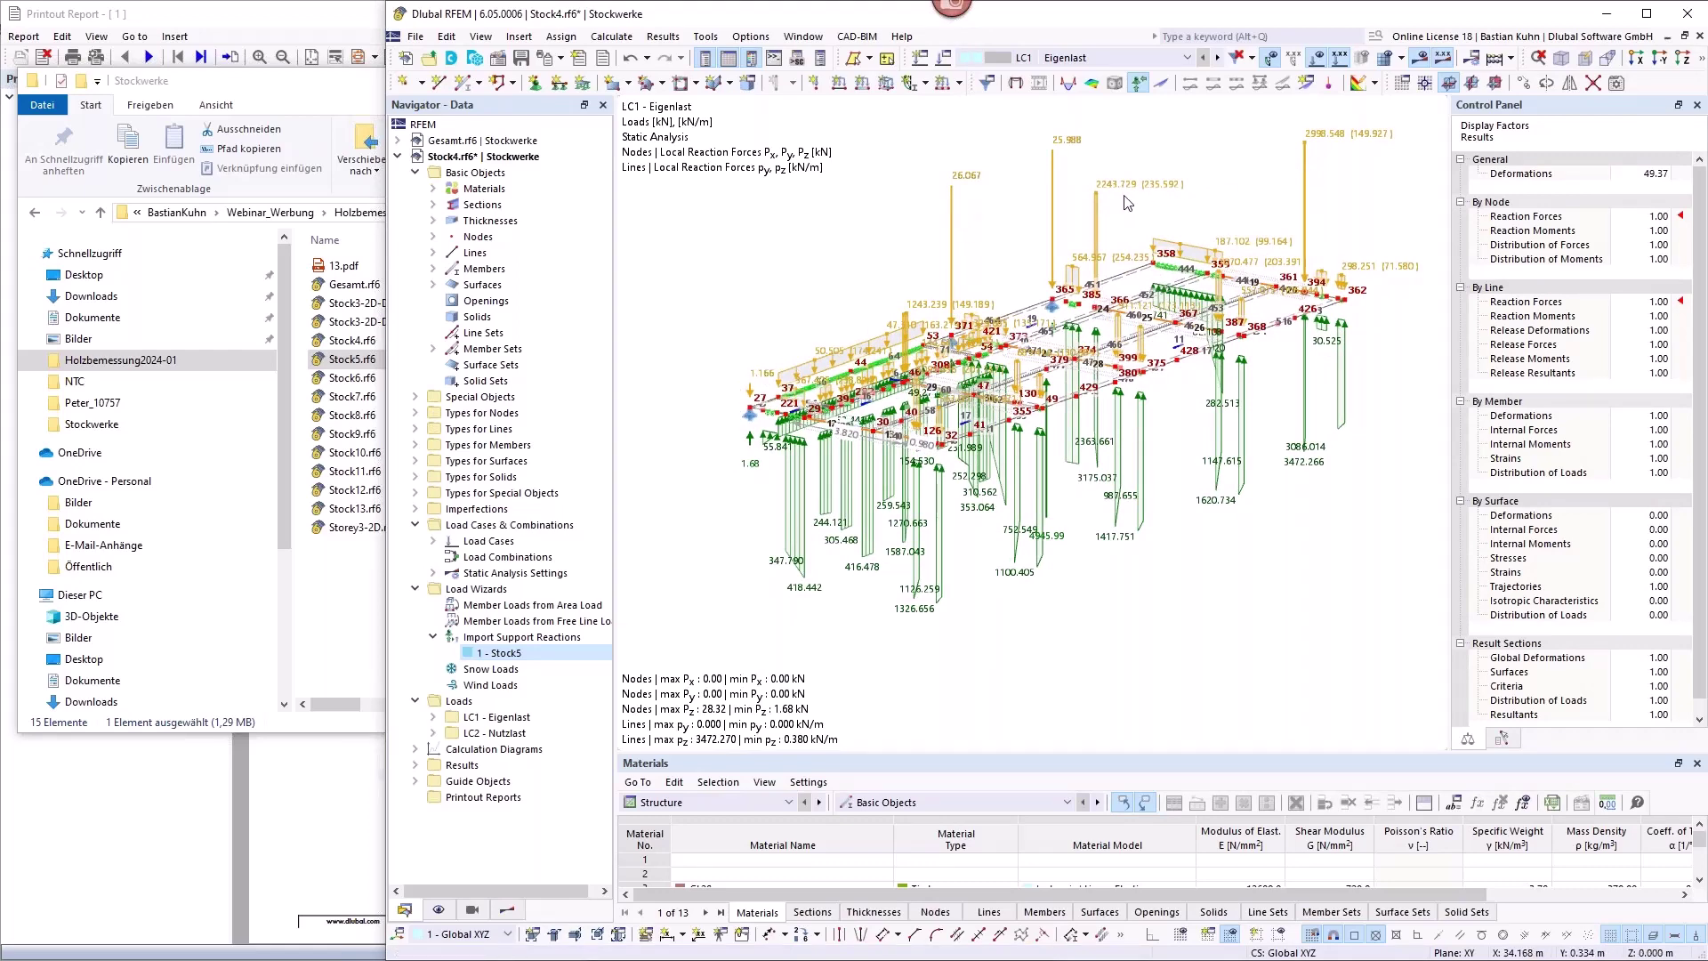
left_click(438, 909)
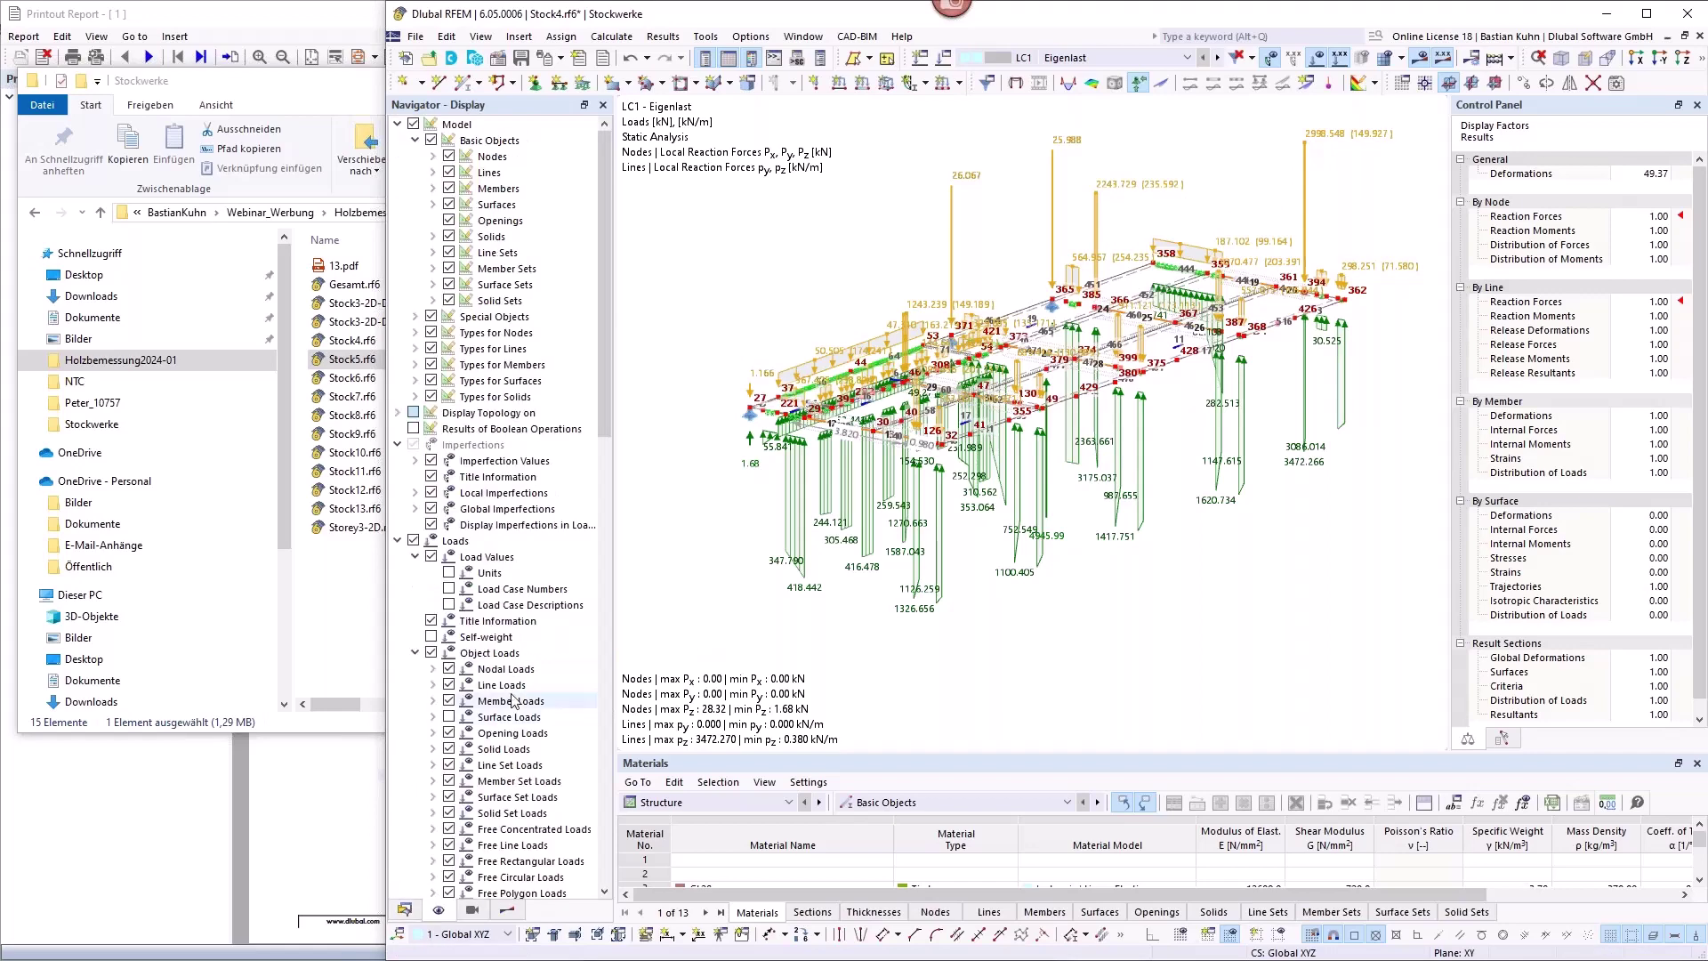
left_click(449, 718)
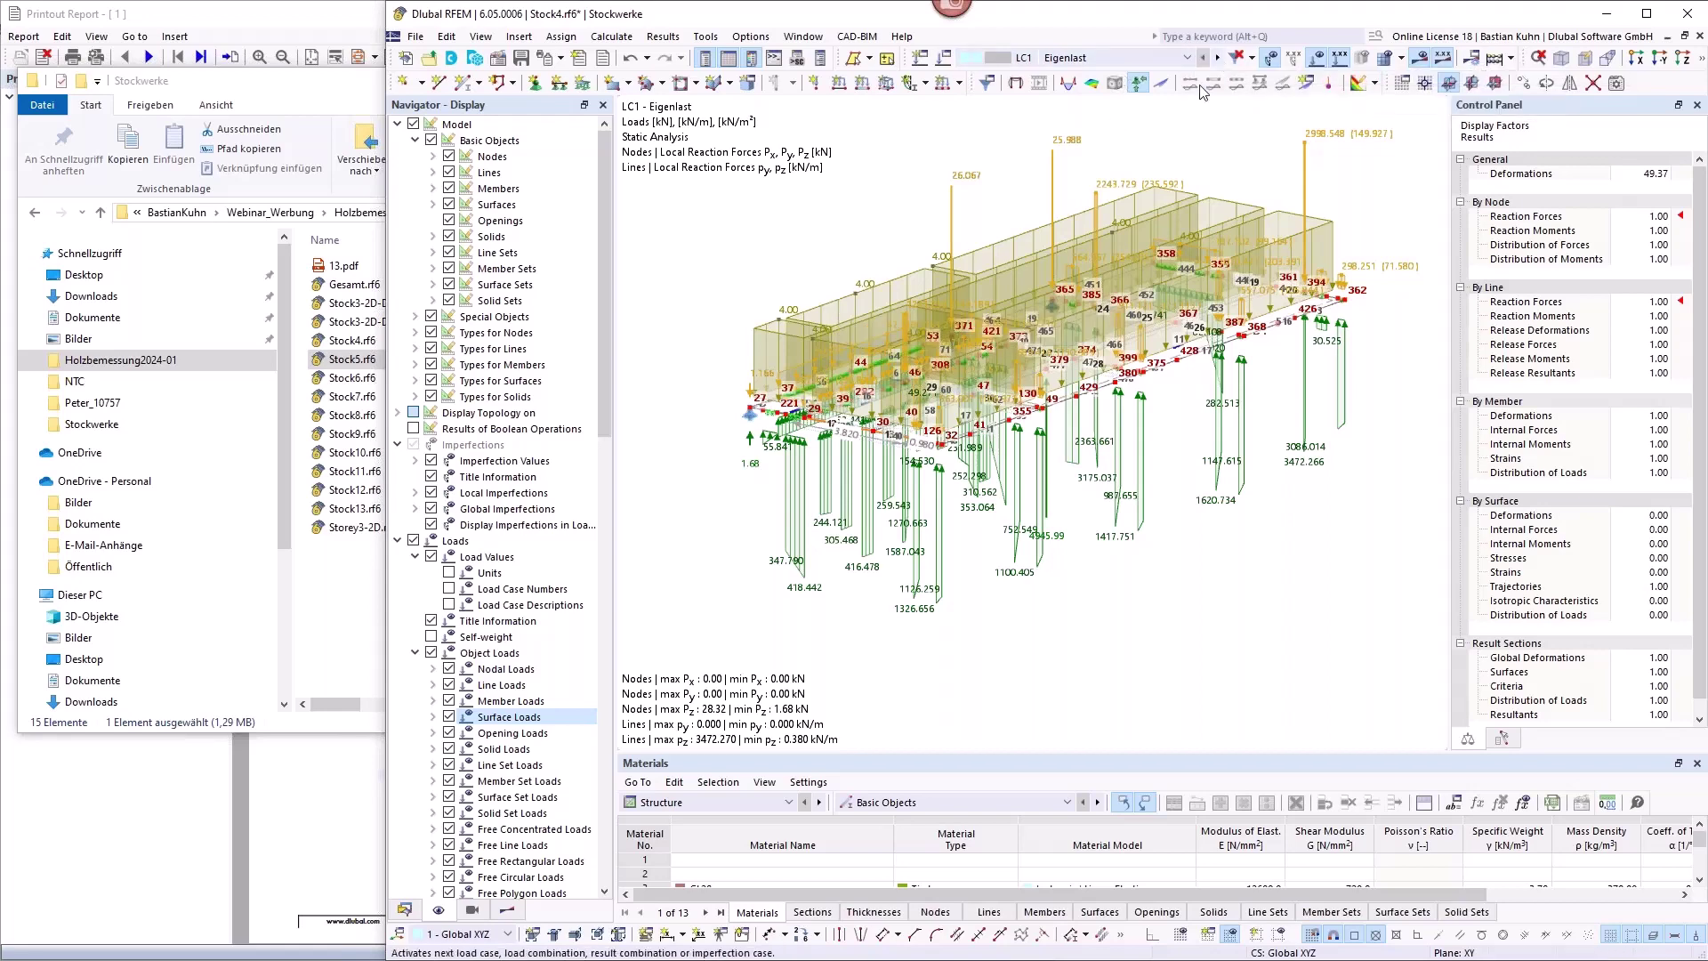
left_click(1217, 57)
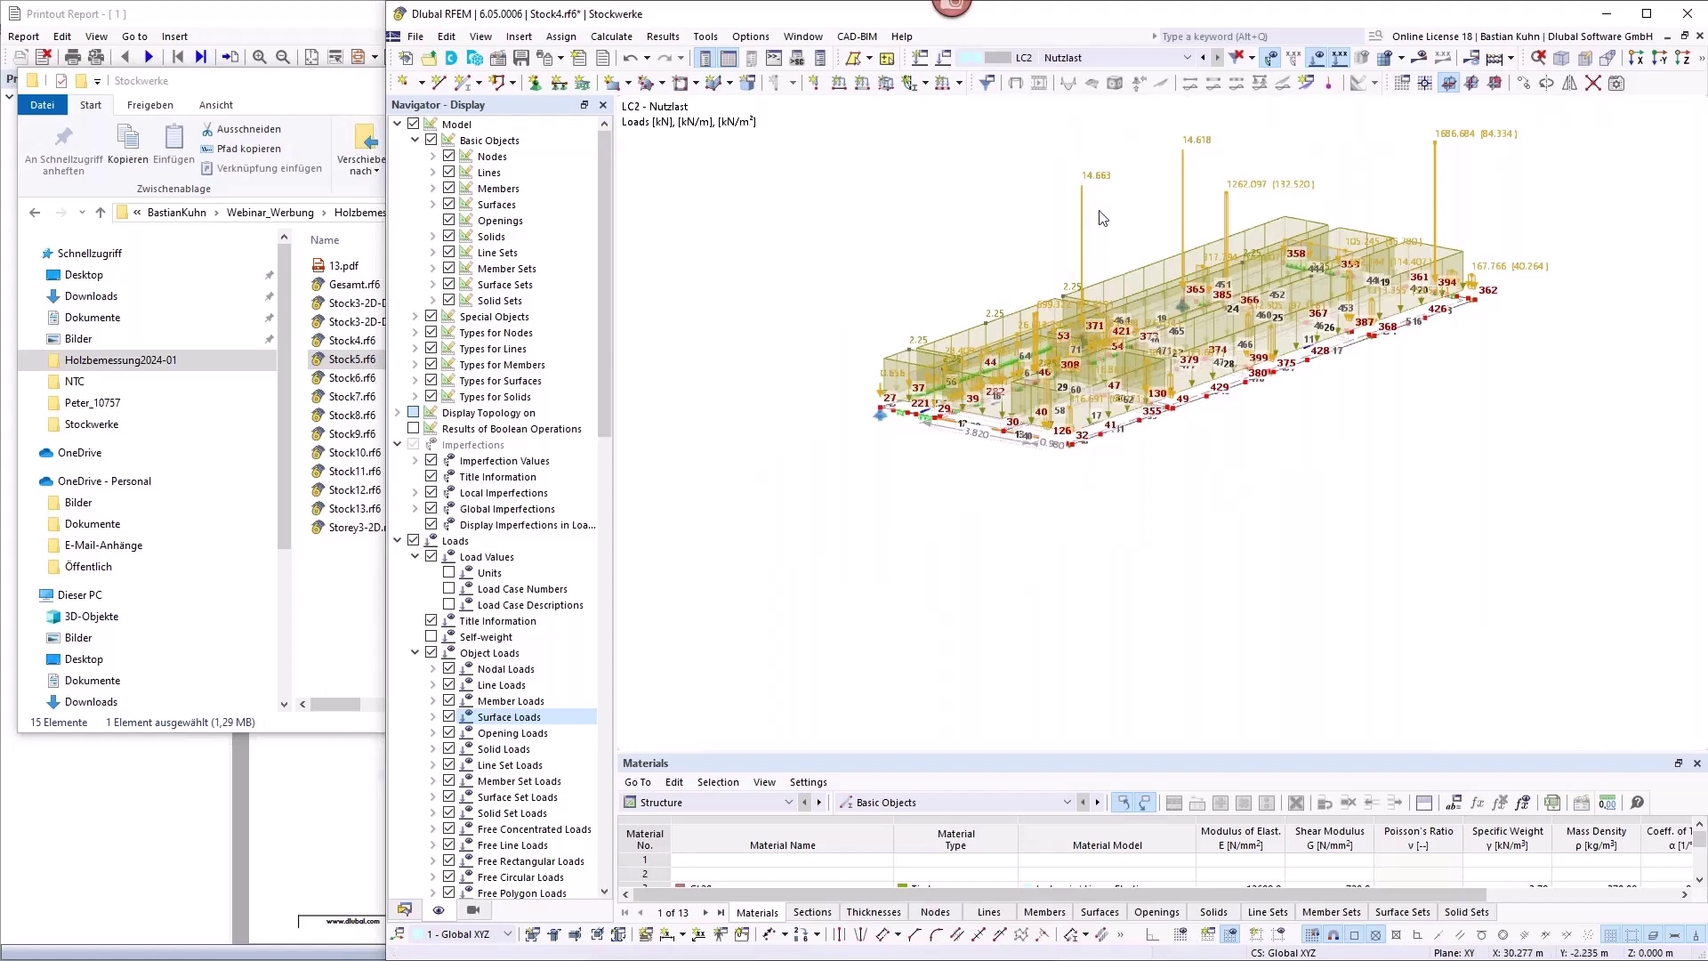
Hide the surface loads and select the nodal support at node 365.
left_click(448, 718)
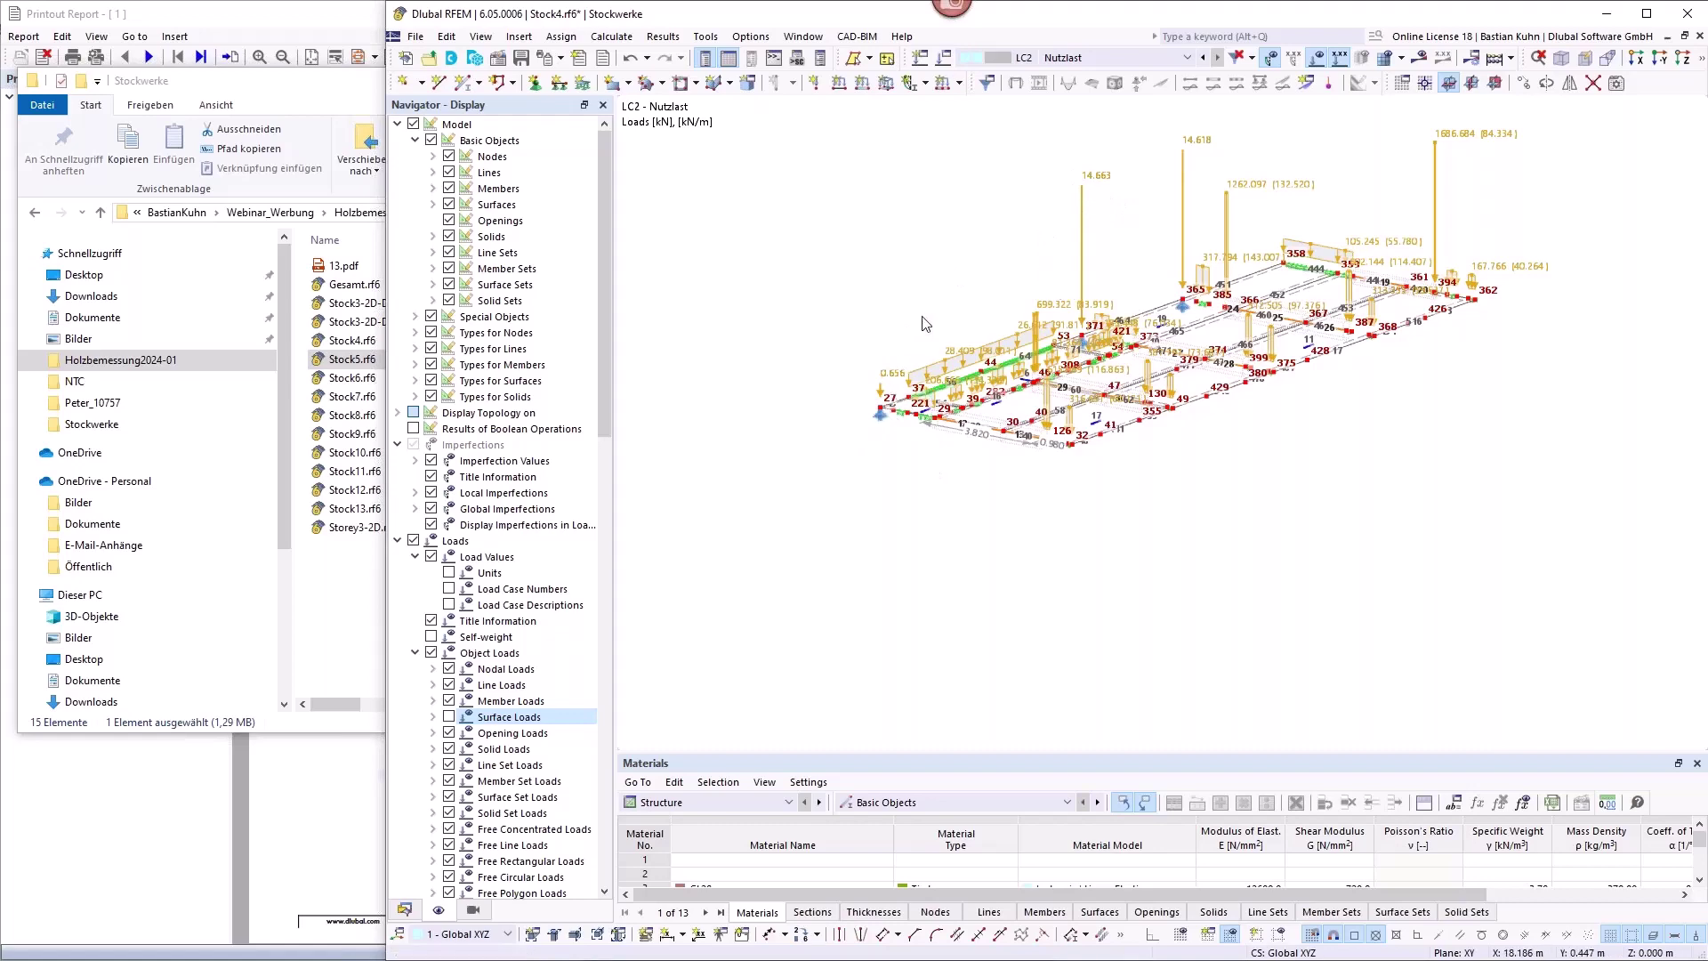
scroll(925, 324, "up", 2)
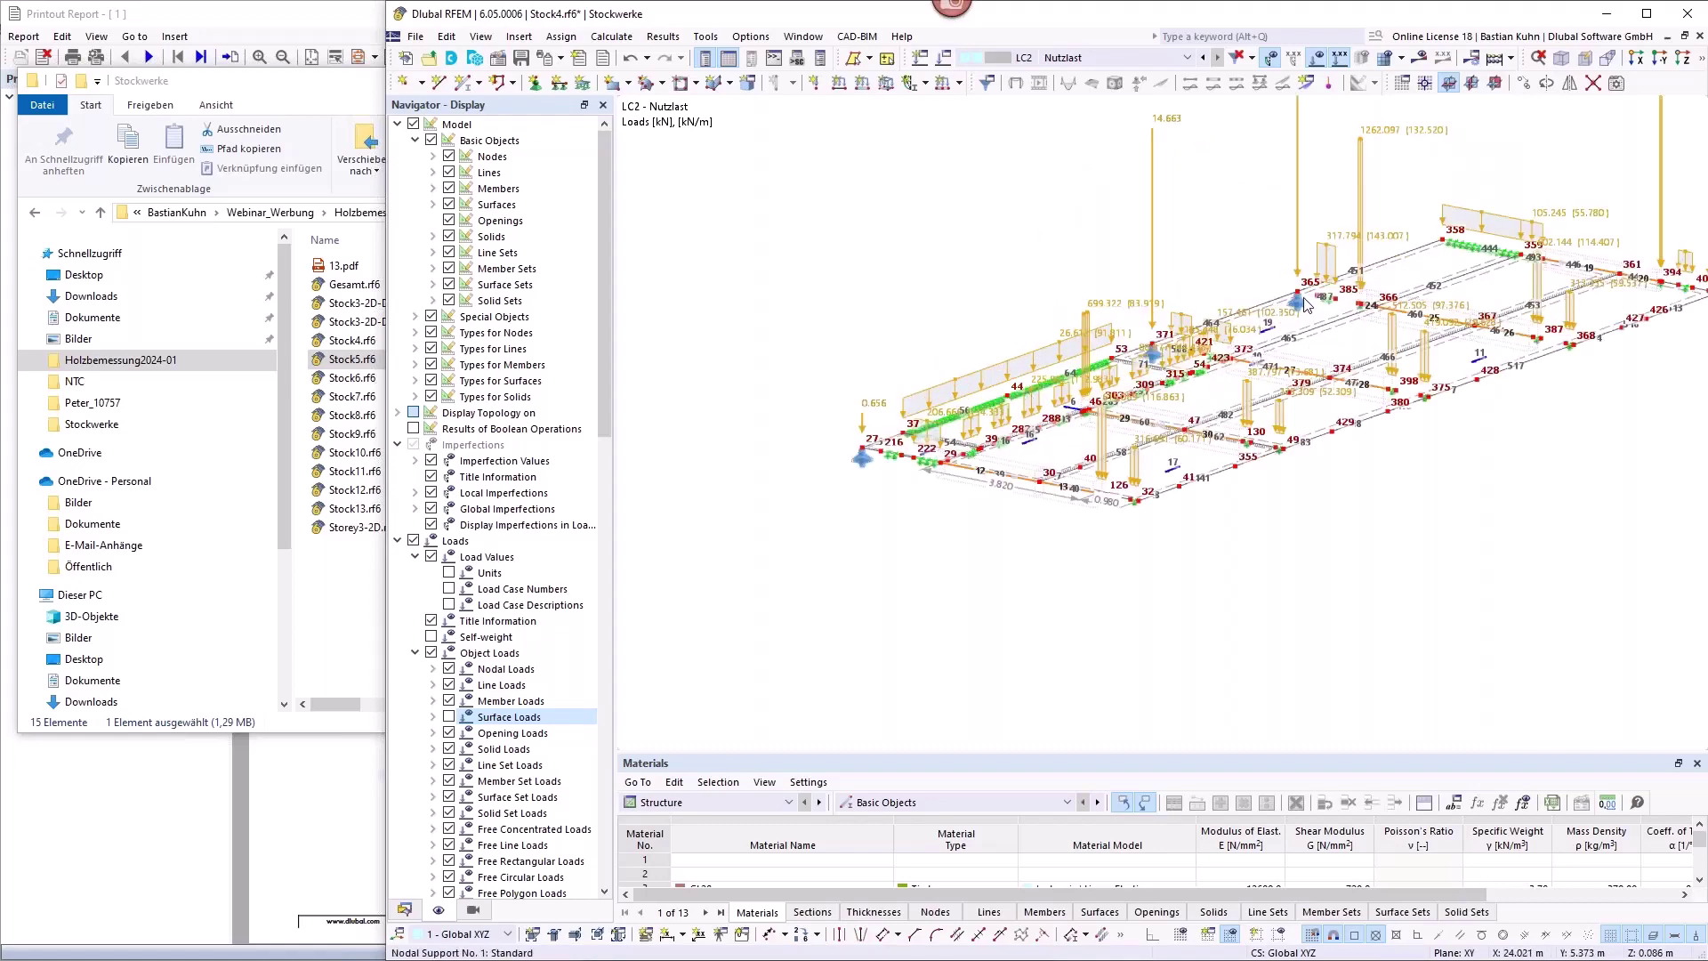
scroll(1306, 305, "up", 2)
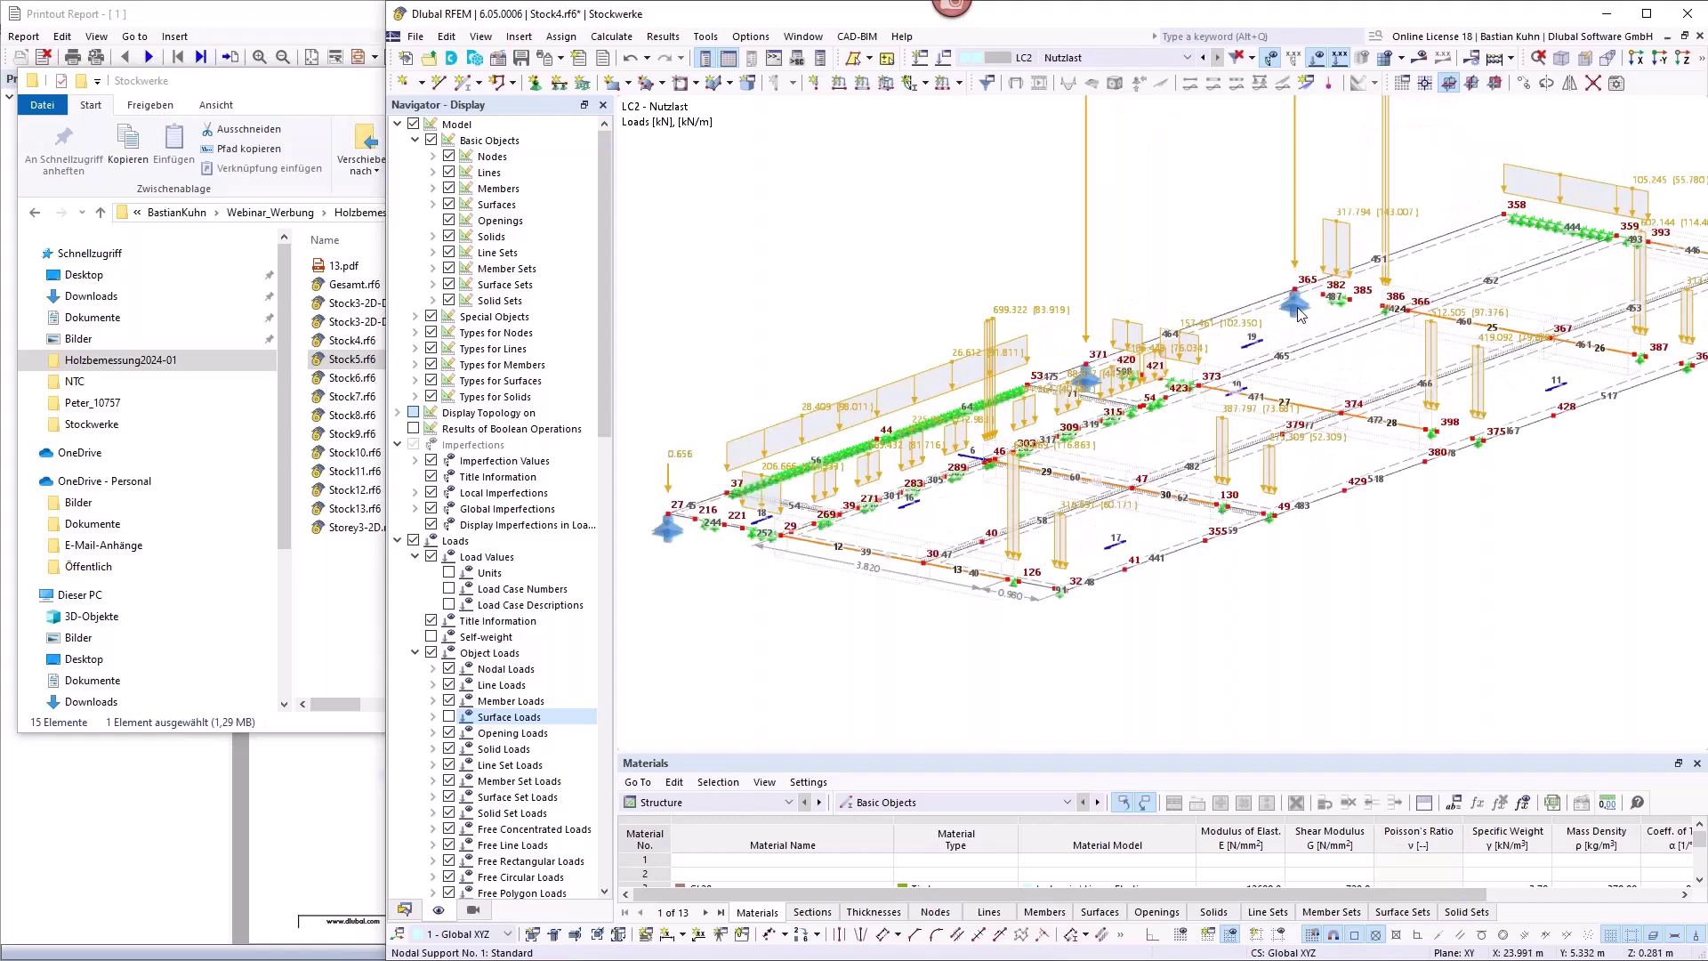
left_click(1297, 309)
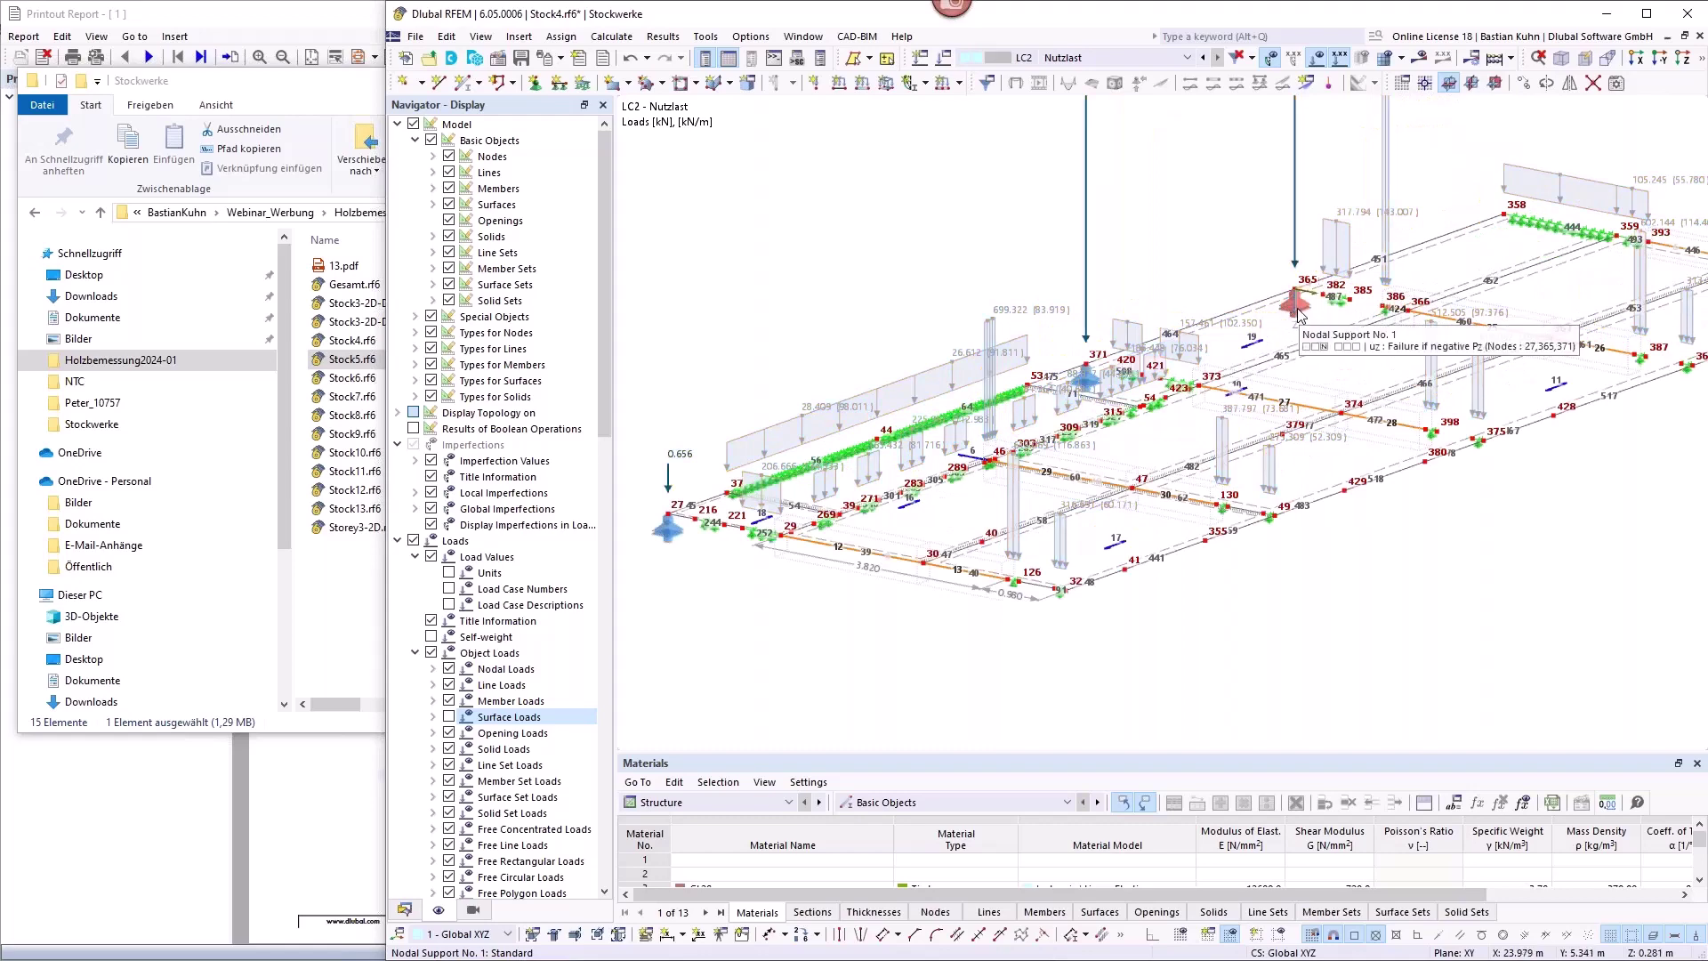
Review the support conditions and nonlinearity of the nodal support at node 365, and close it without changes.
double_click(1299, 317)
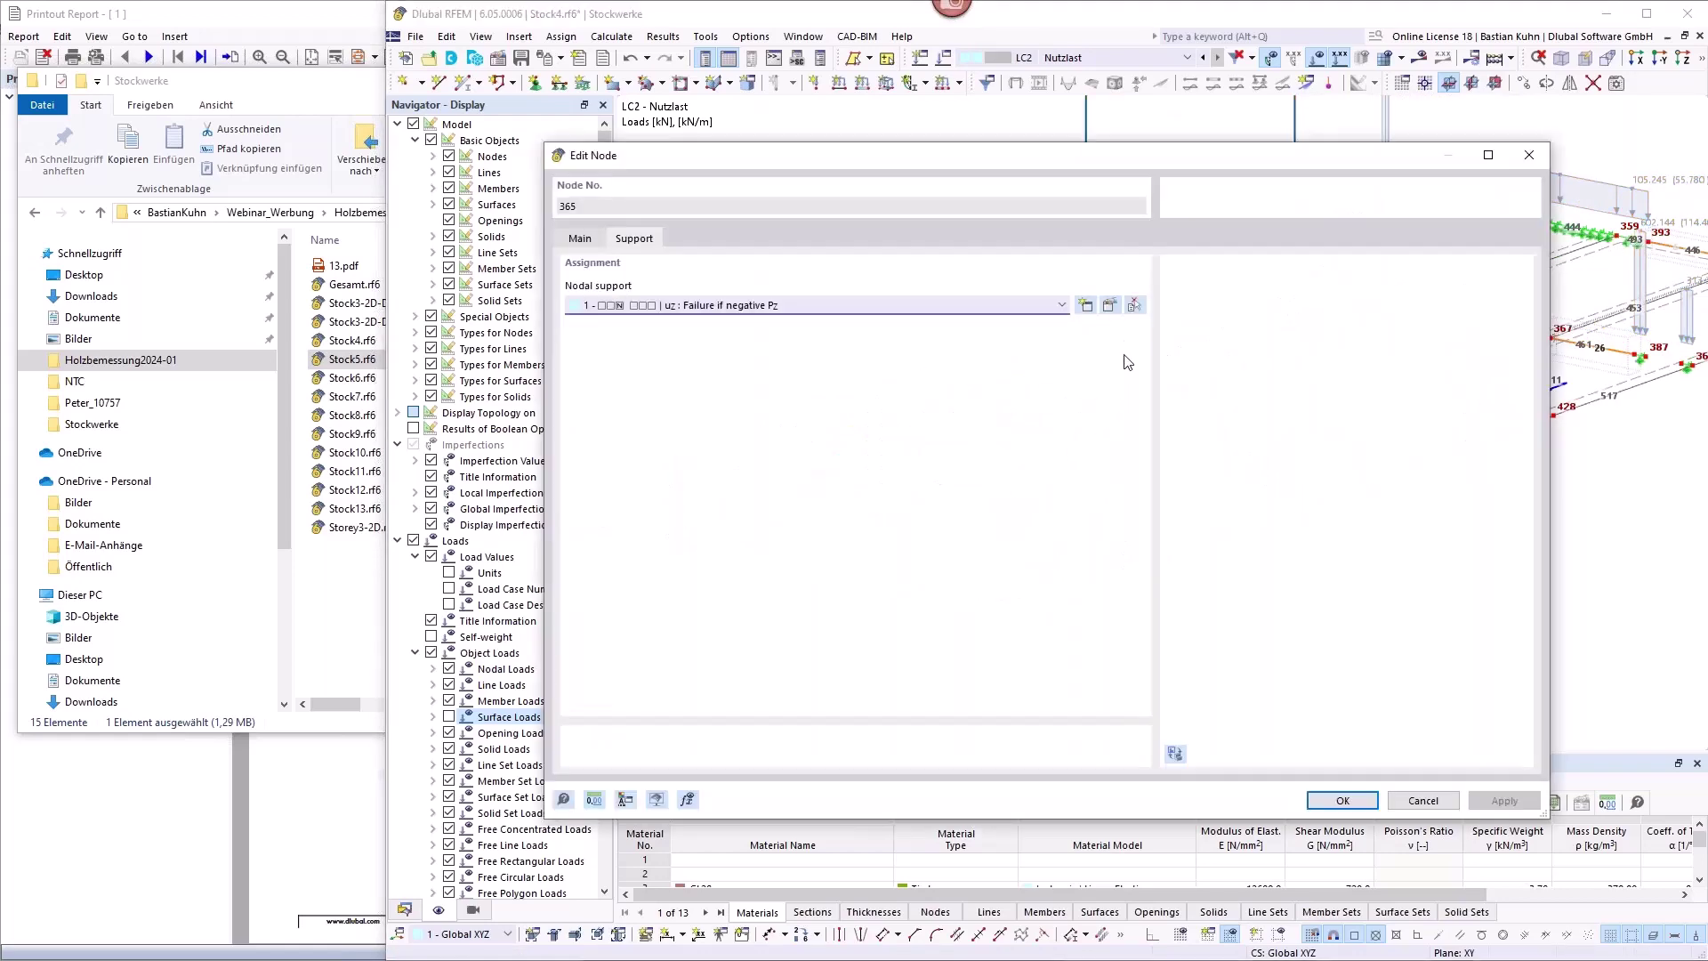
left_click(1110, 303)
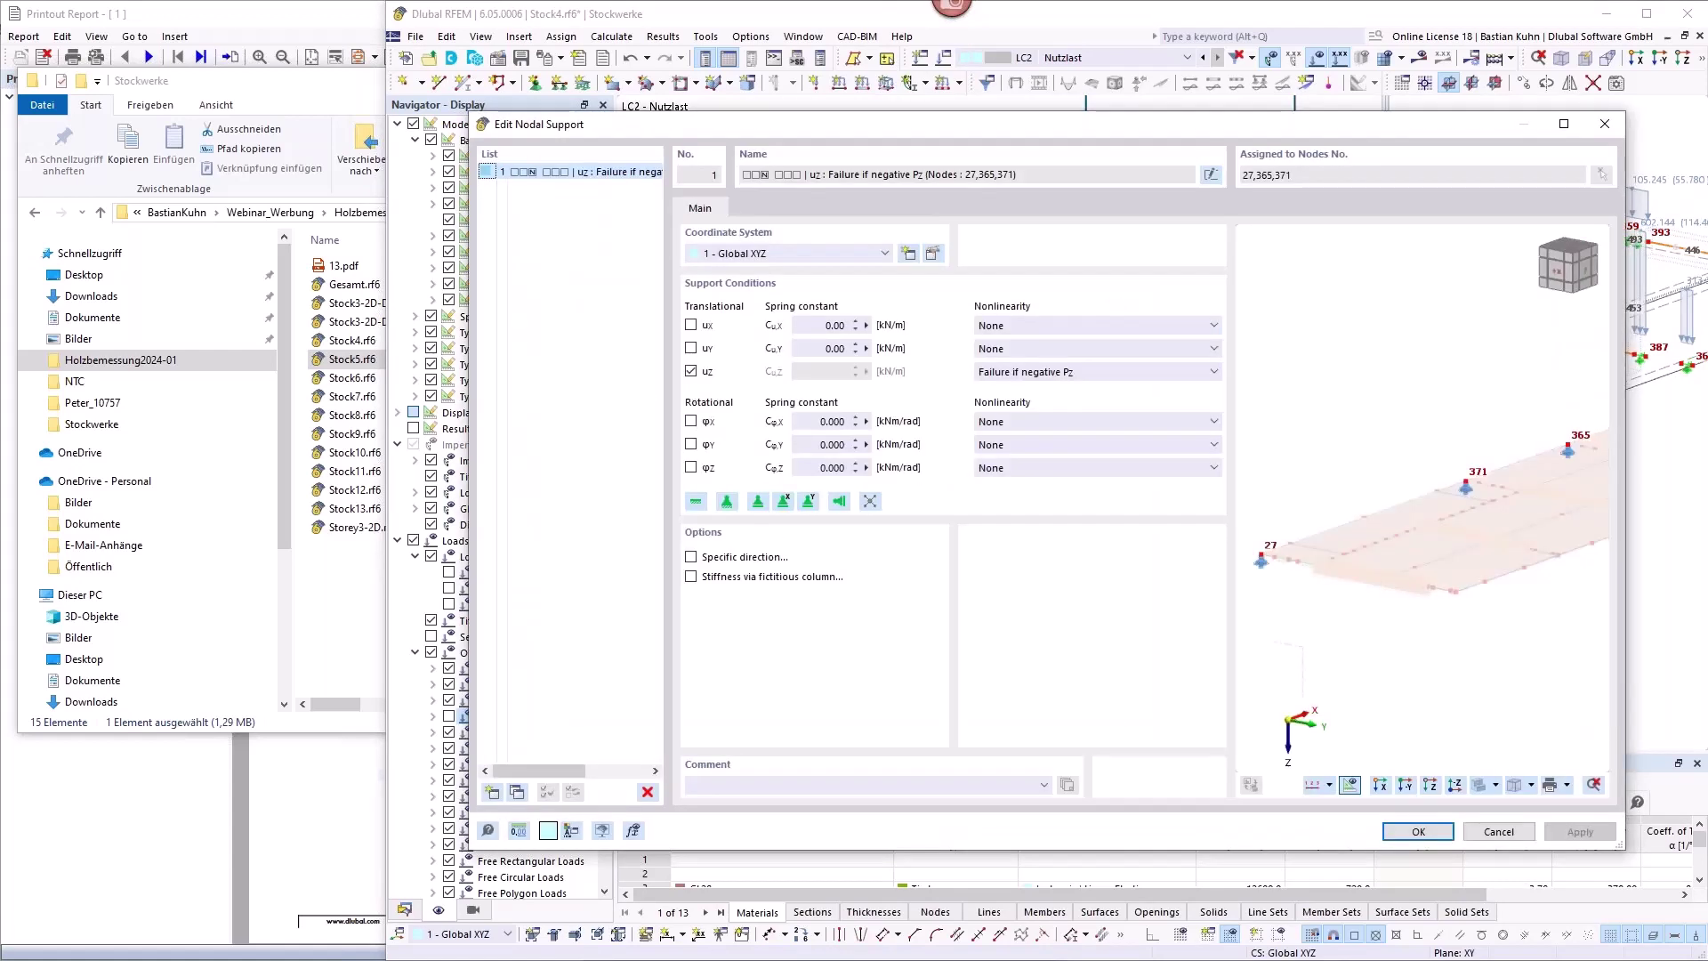
left_click(1500, 832)
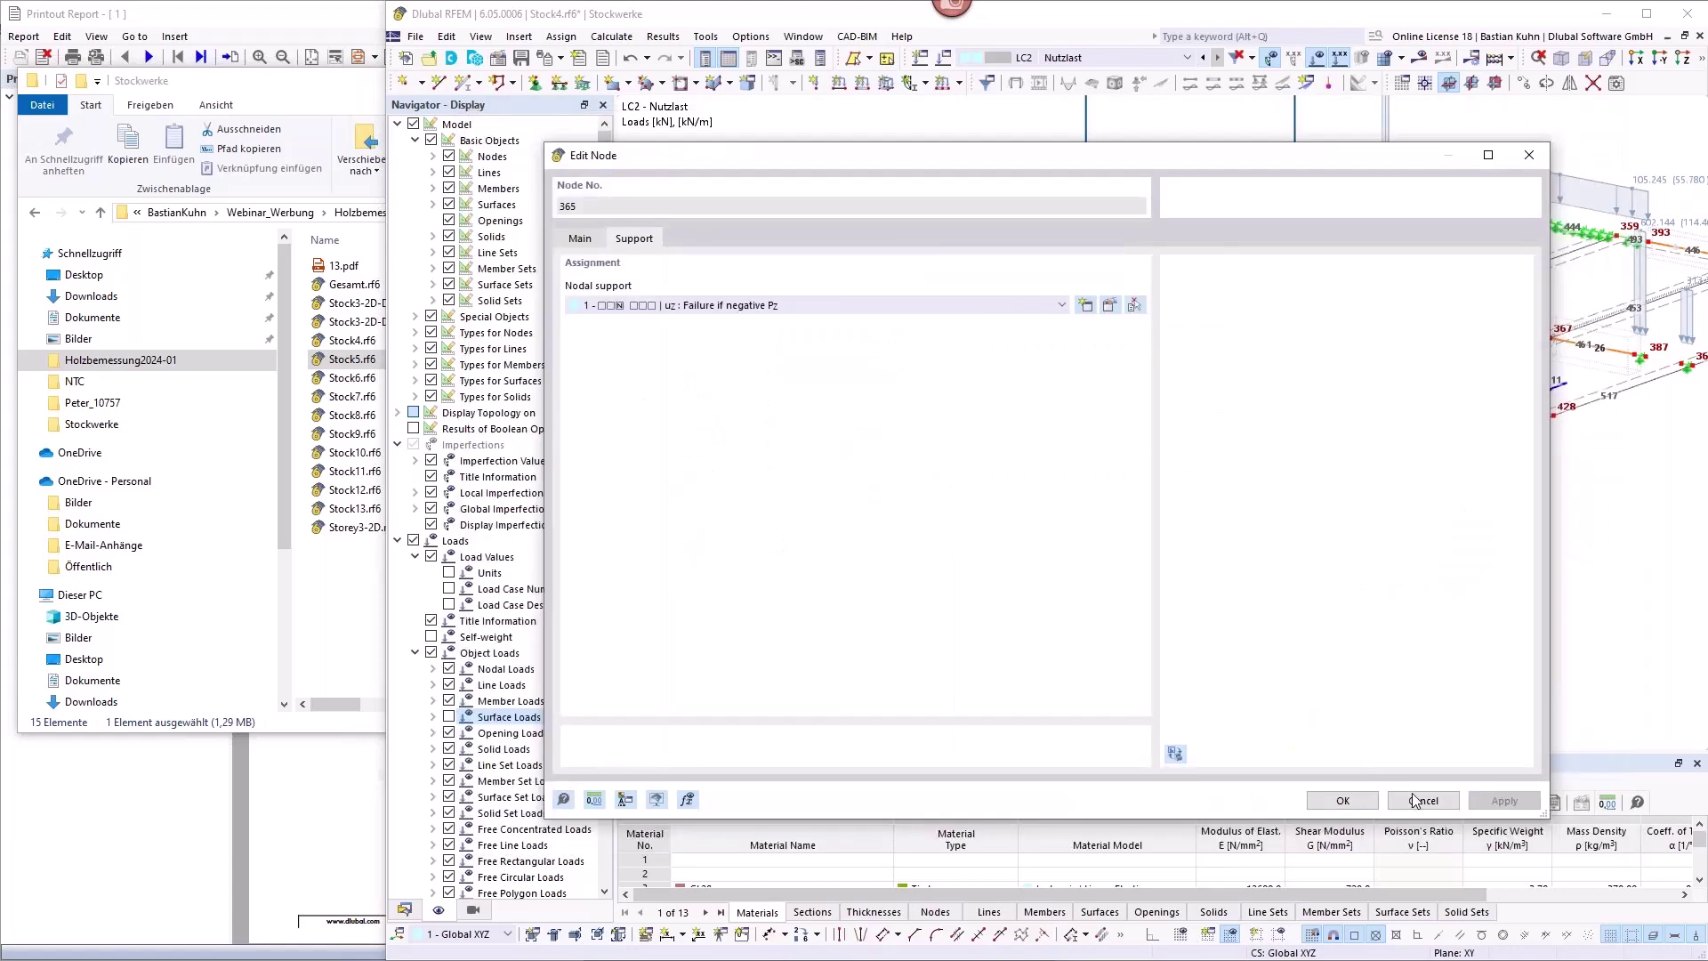
left_click(1414, 801)
scroll(1179, 258, "down", 2)
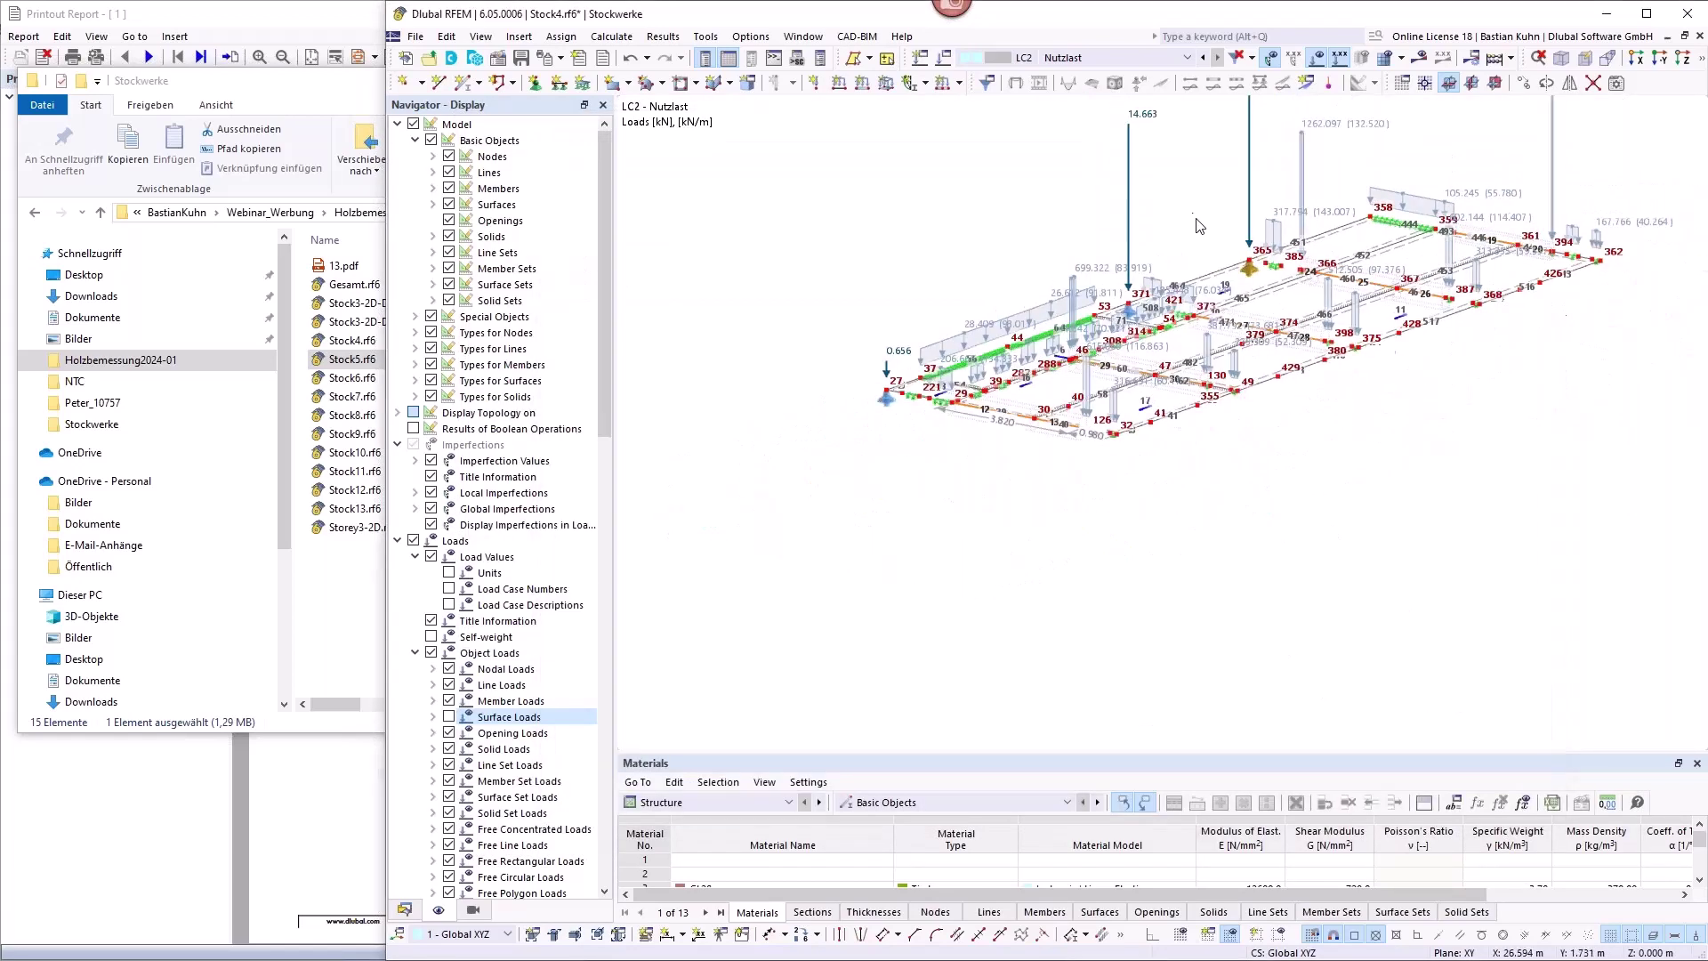
middle_click_drag(1201, 284, 1205, 354)
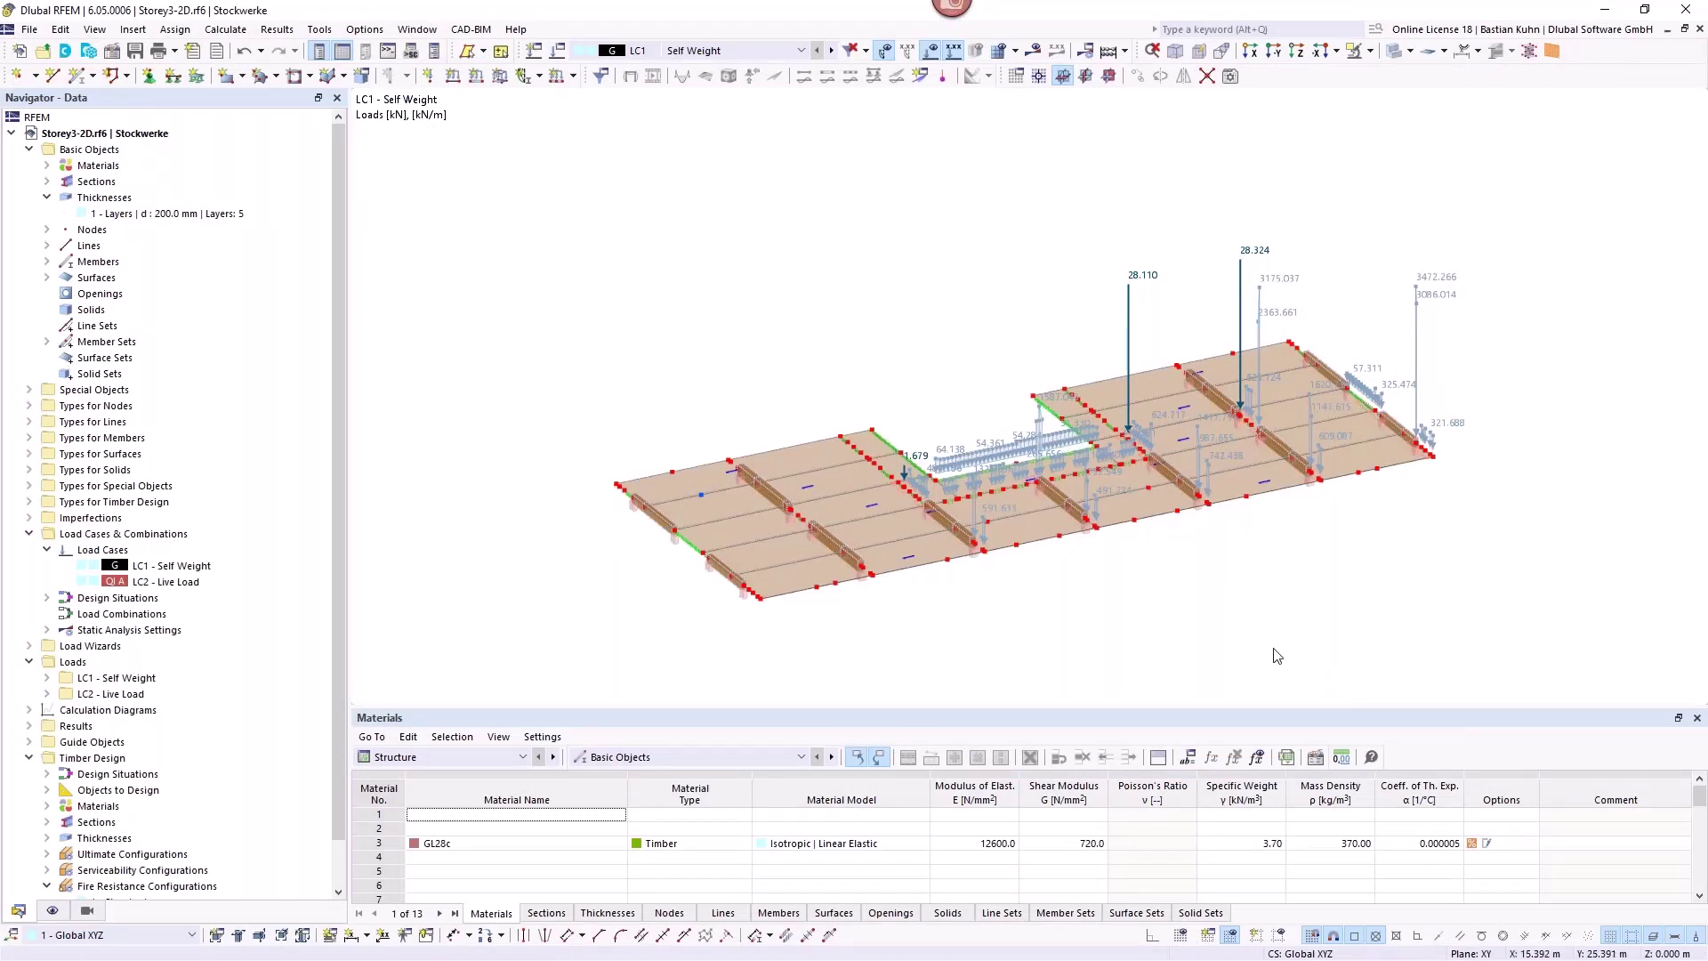
Display the surface loads on the Storey3-2D floor model and switch to load case LC2 Live Load.
middle_click_drag(1093, 593, 1023, 548)
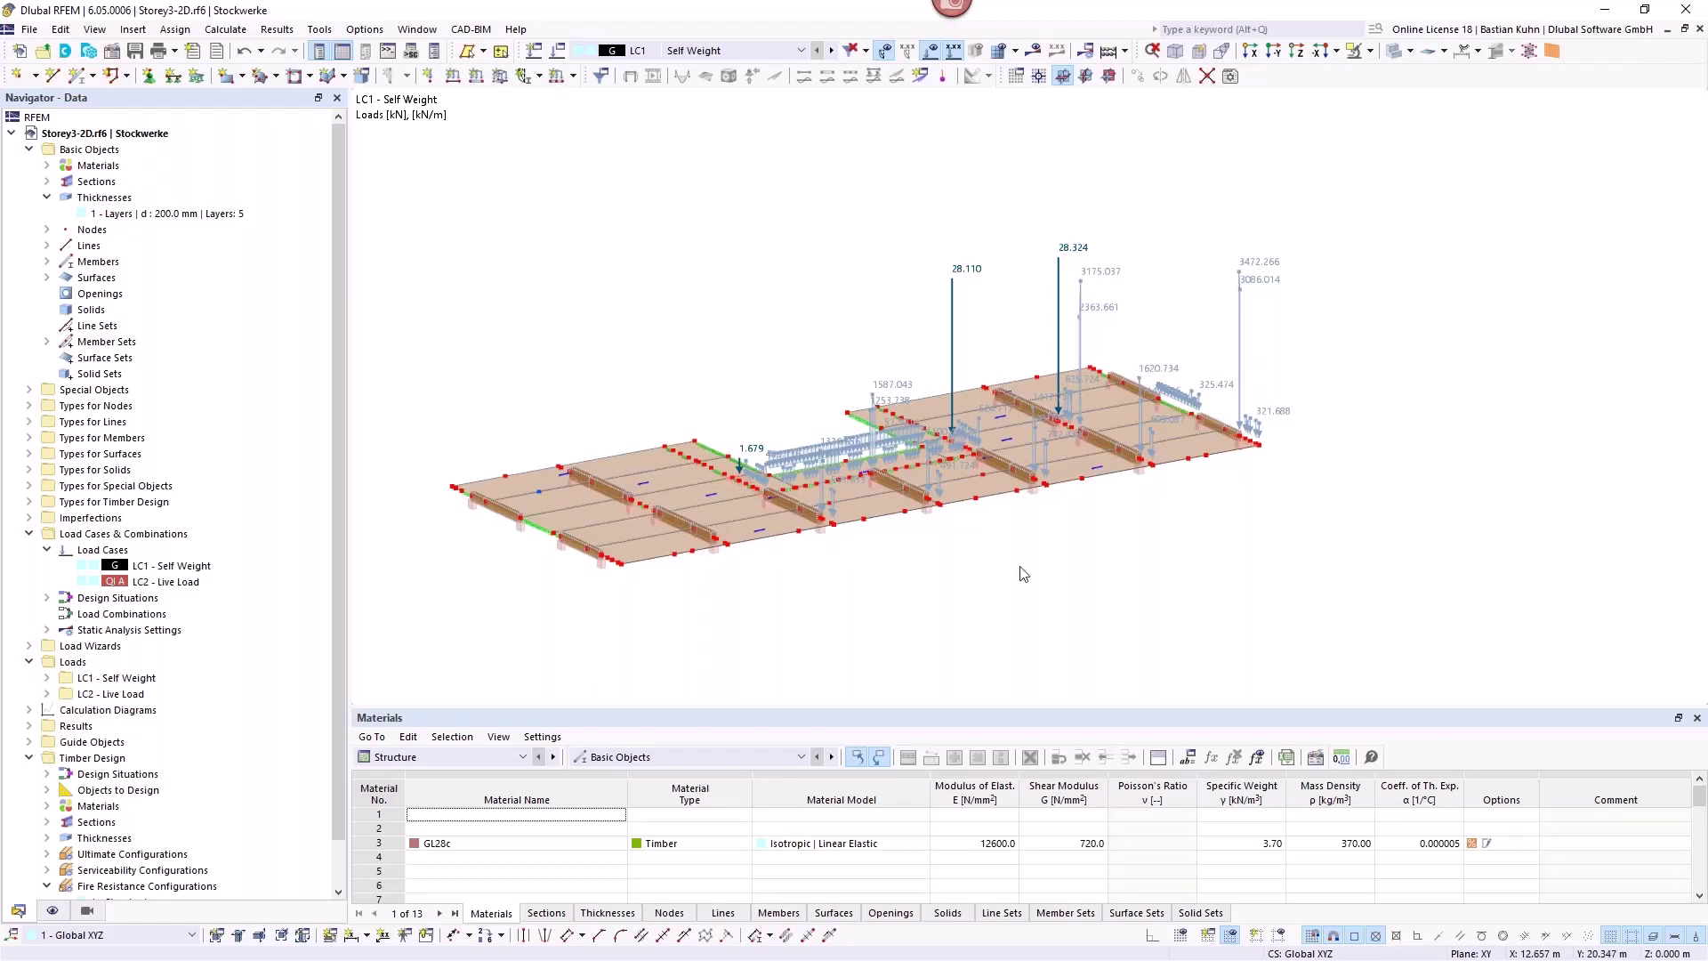
scroll(784, 418, "up", 4)
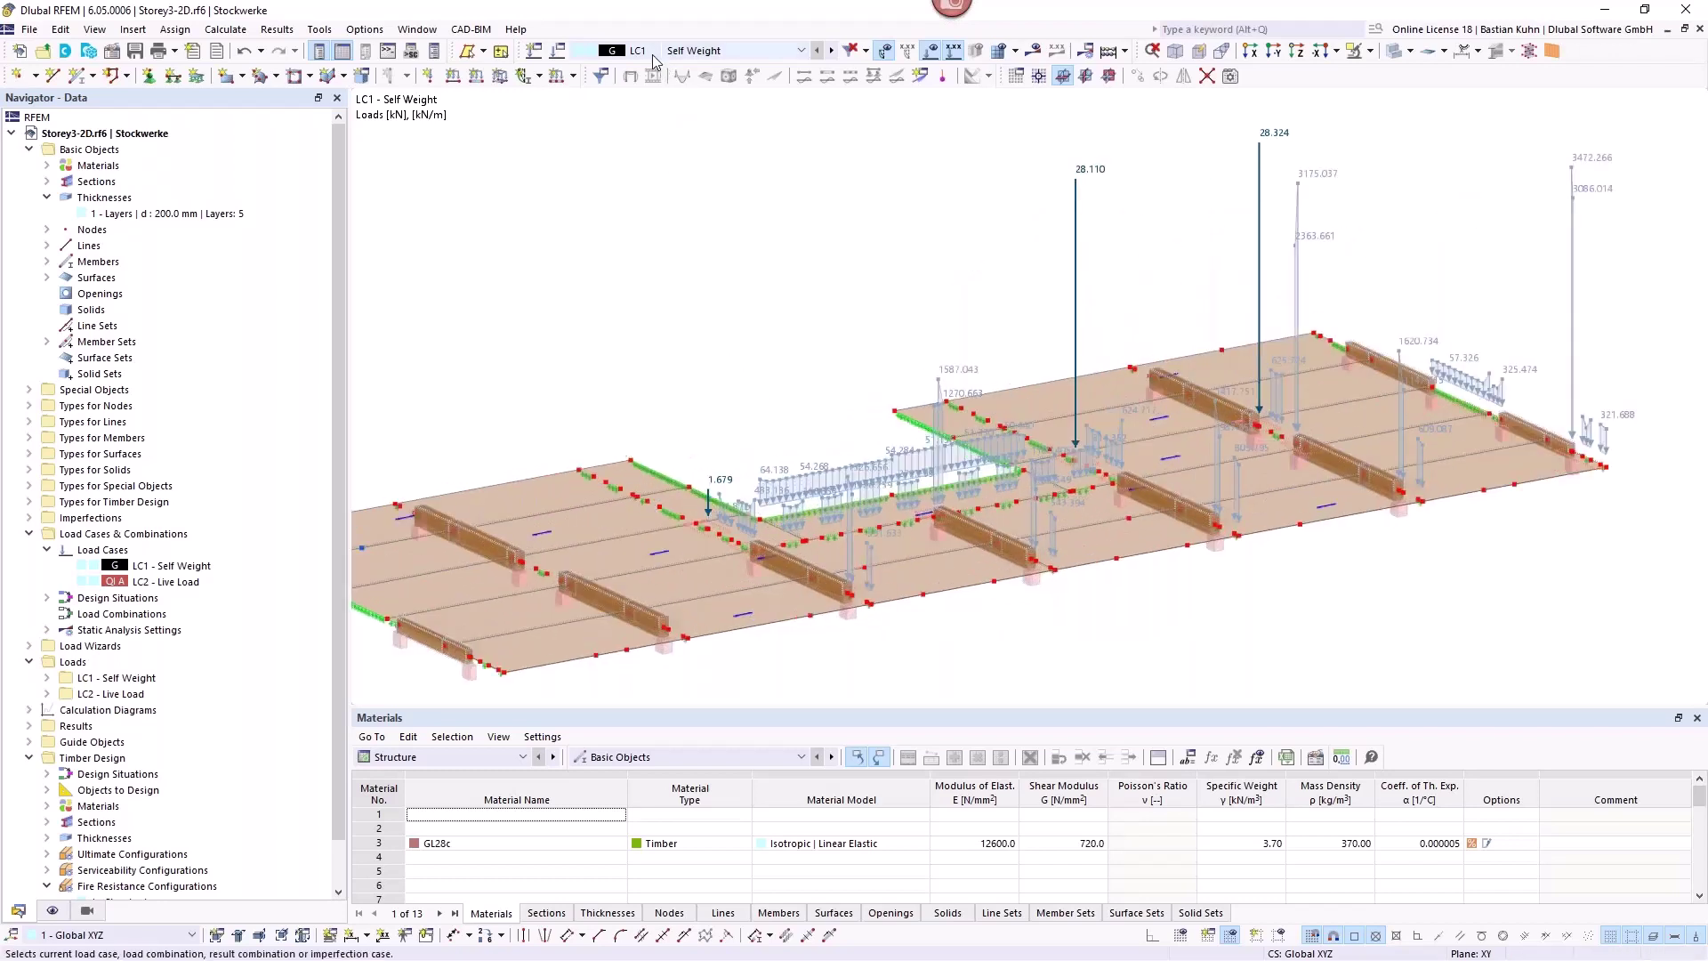
left_click(54, 919)
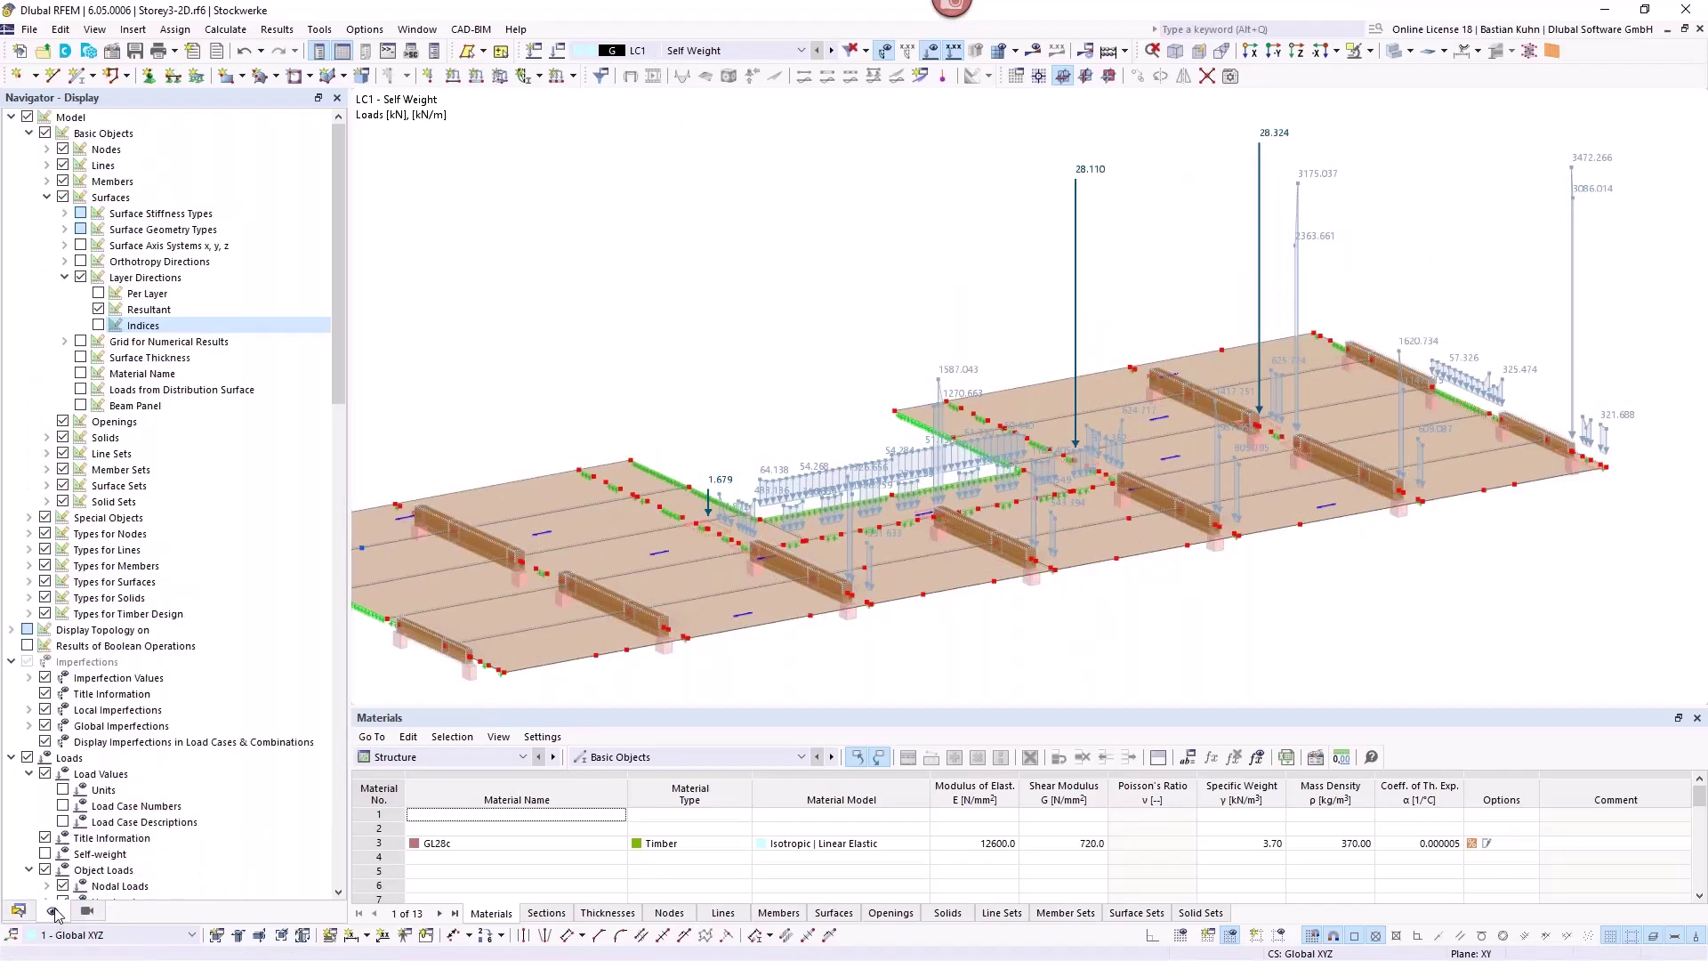
scroll(63, 656, "down", 15)
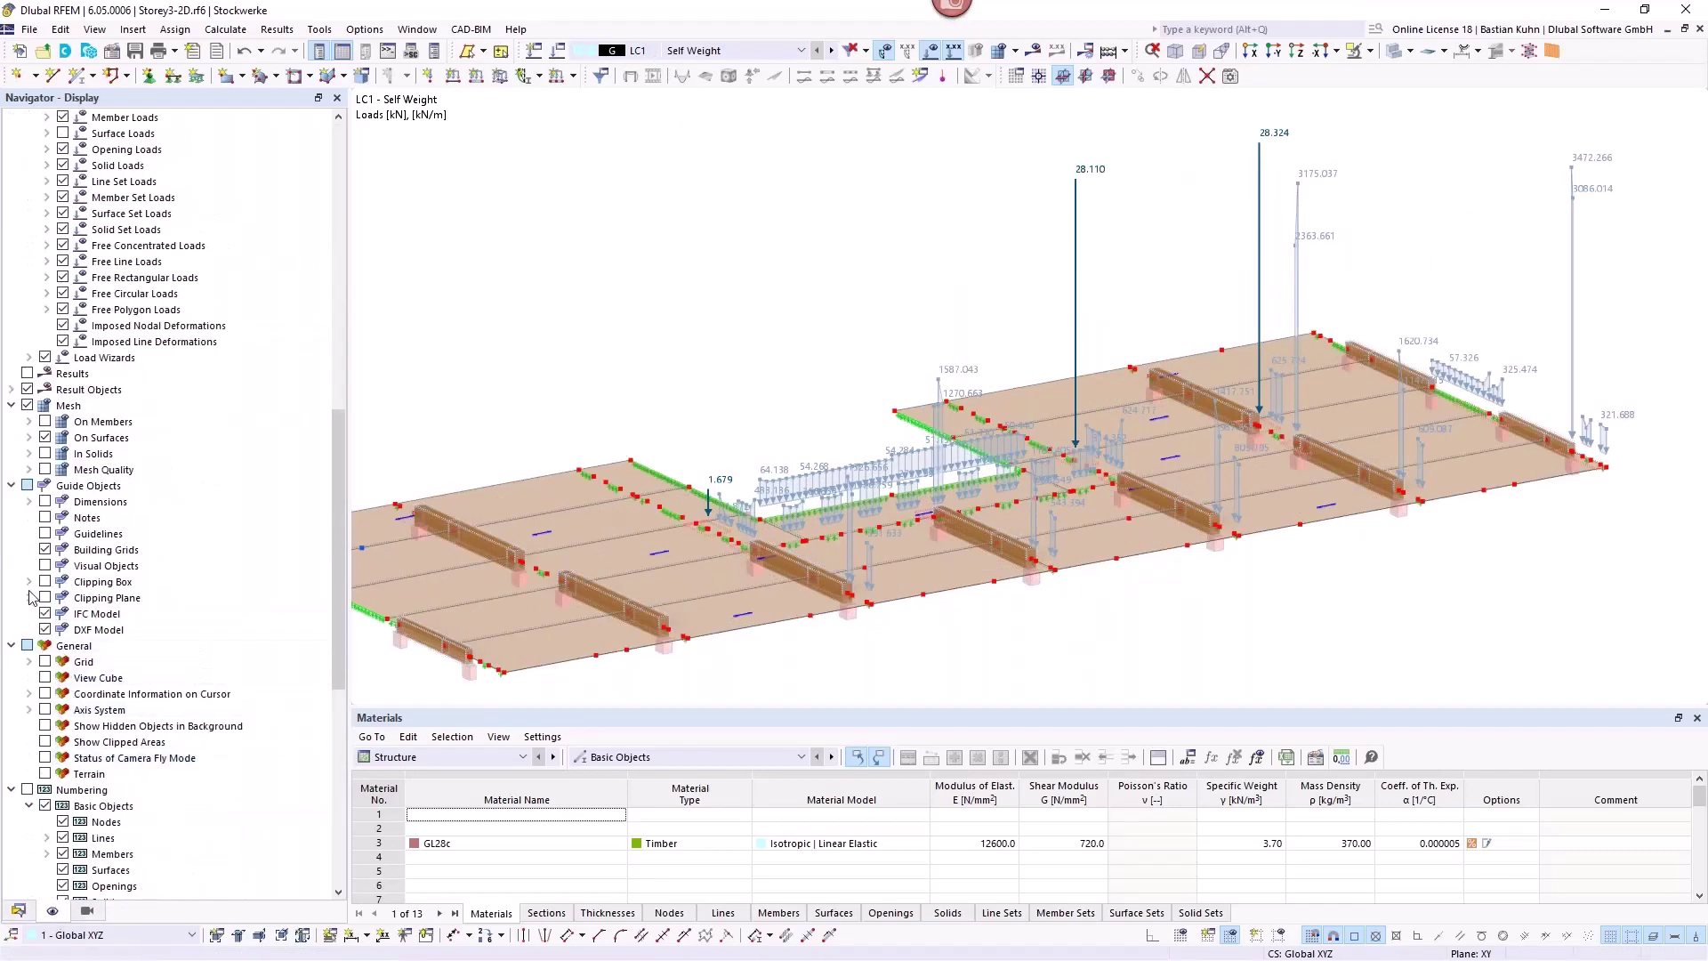
scroll(93, 626, "up", 7)
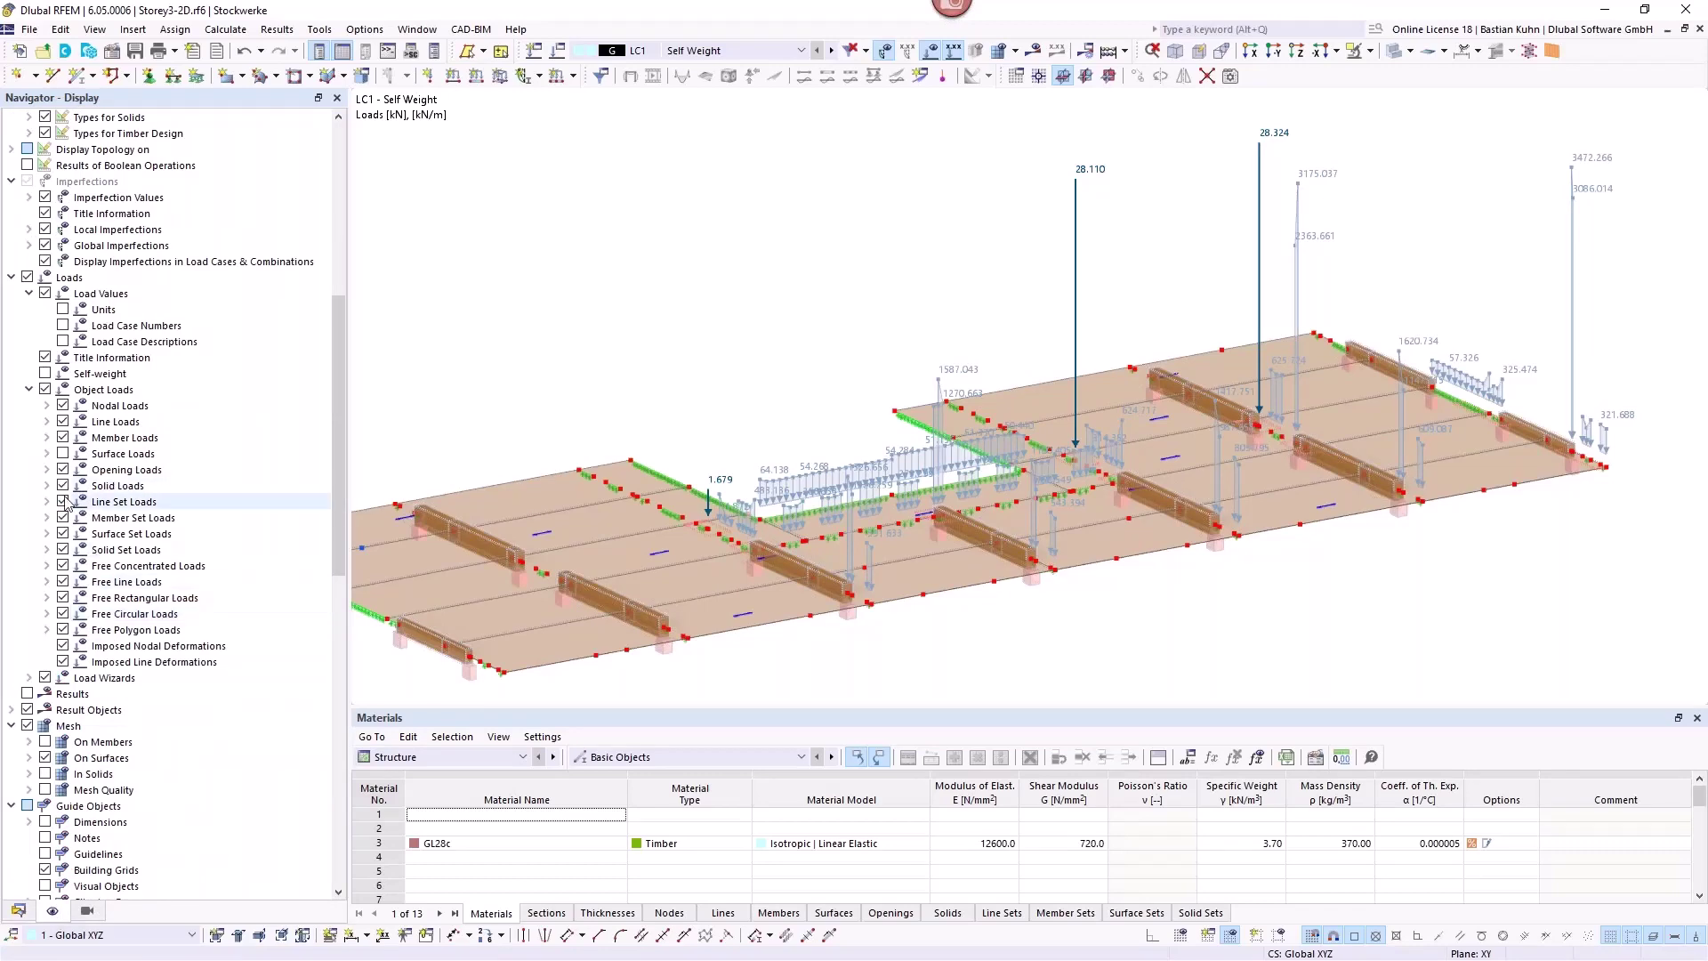
left_click(63, 453)
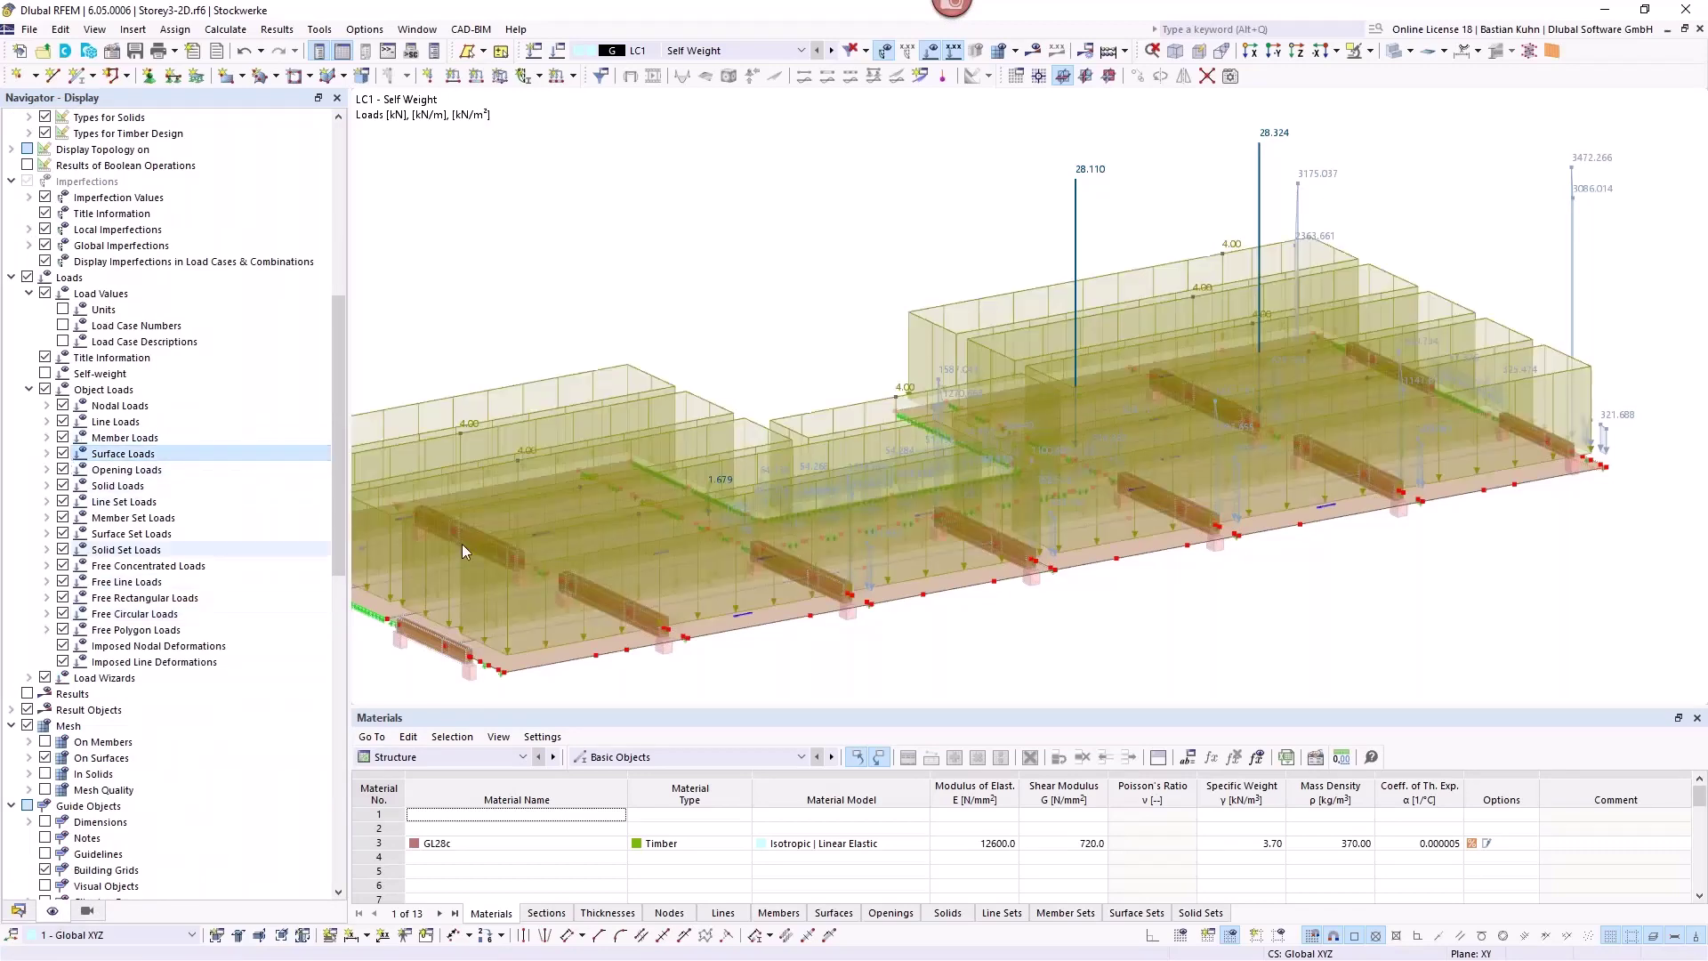
left_click(831, 52)
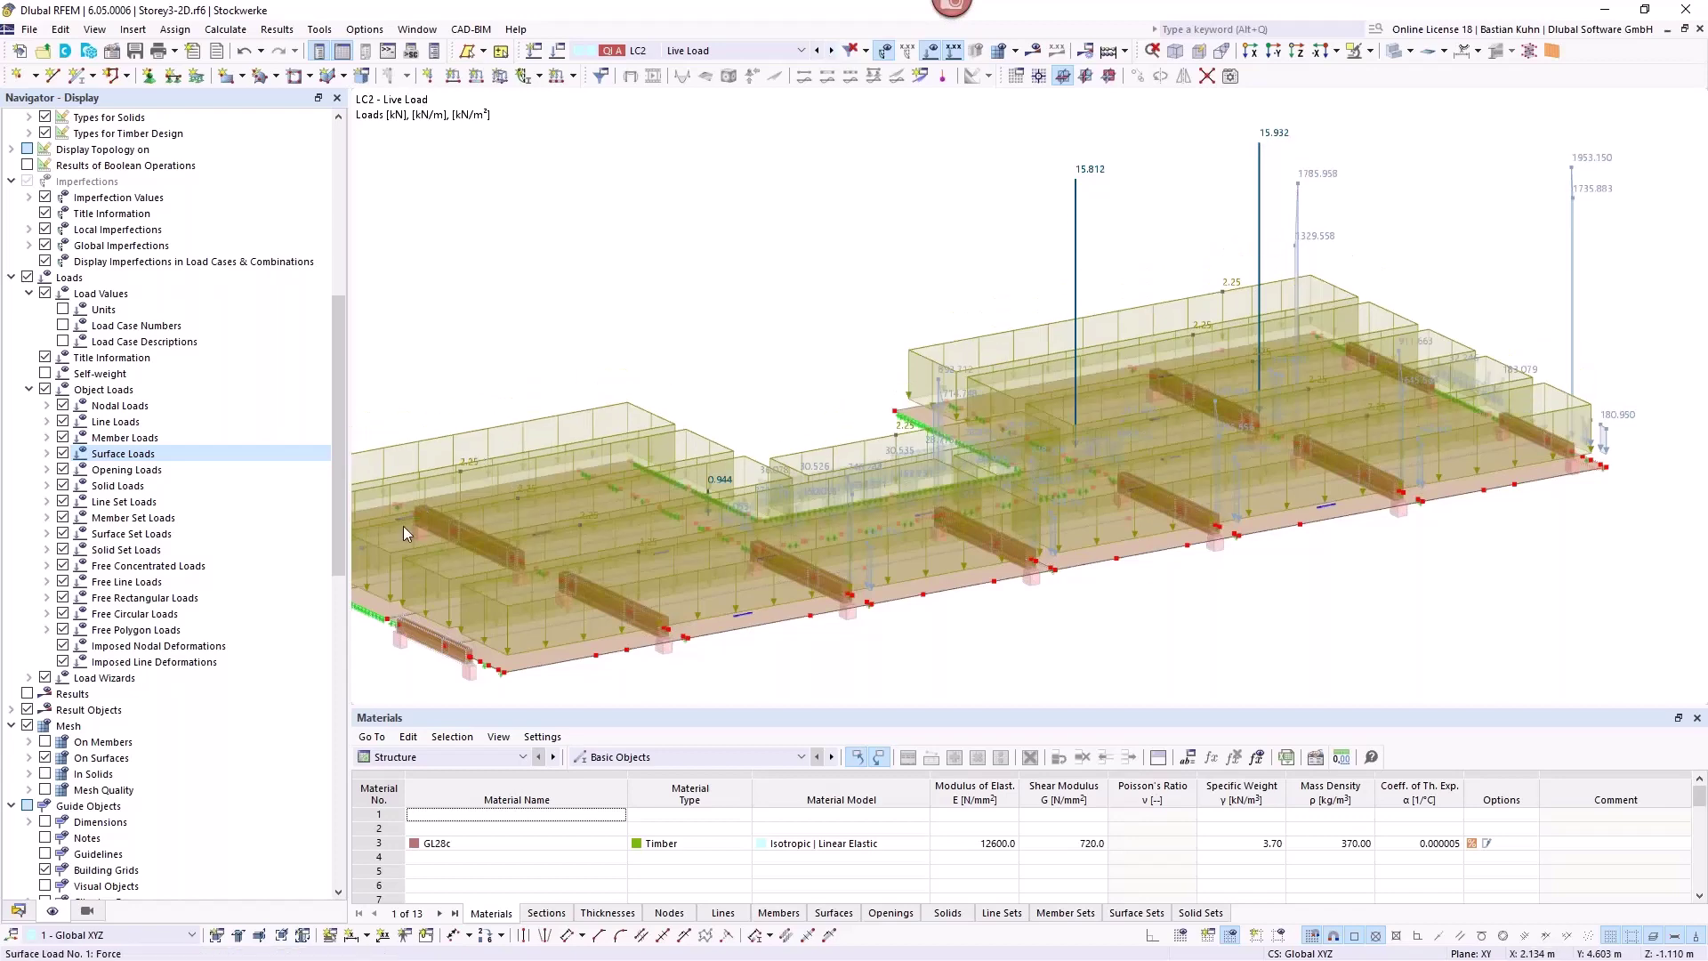
Hide the surface loads, return to load case LC1 Self Weight, and examine the transferred loads around the floor opening.
left_click(62, 453)
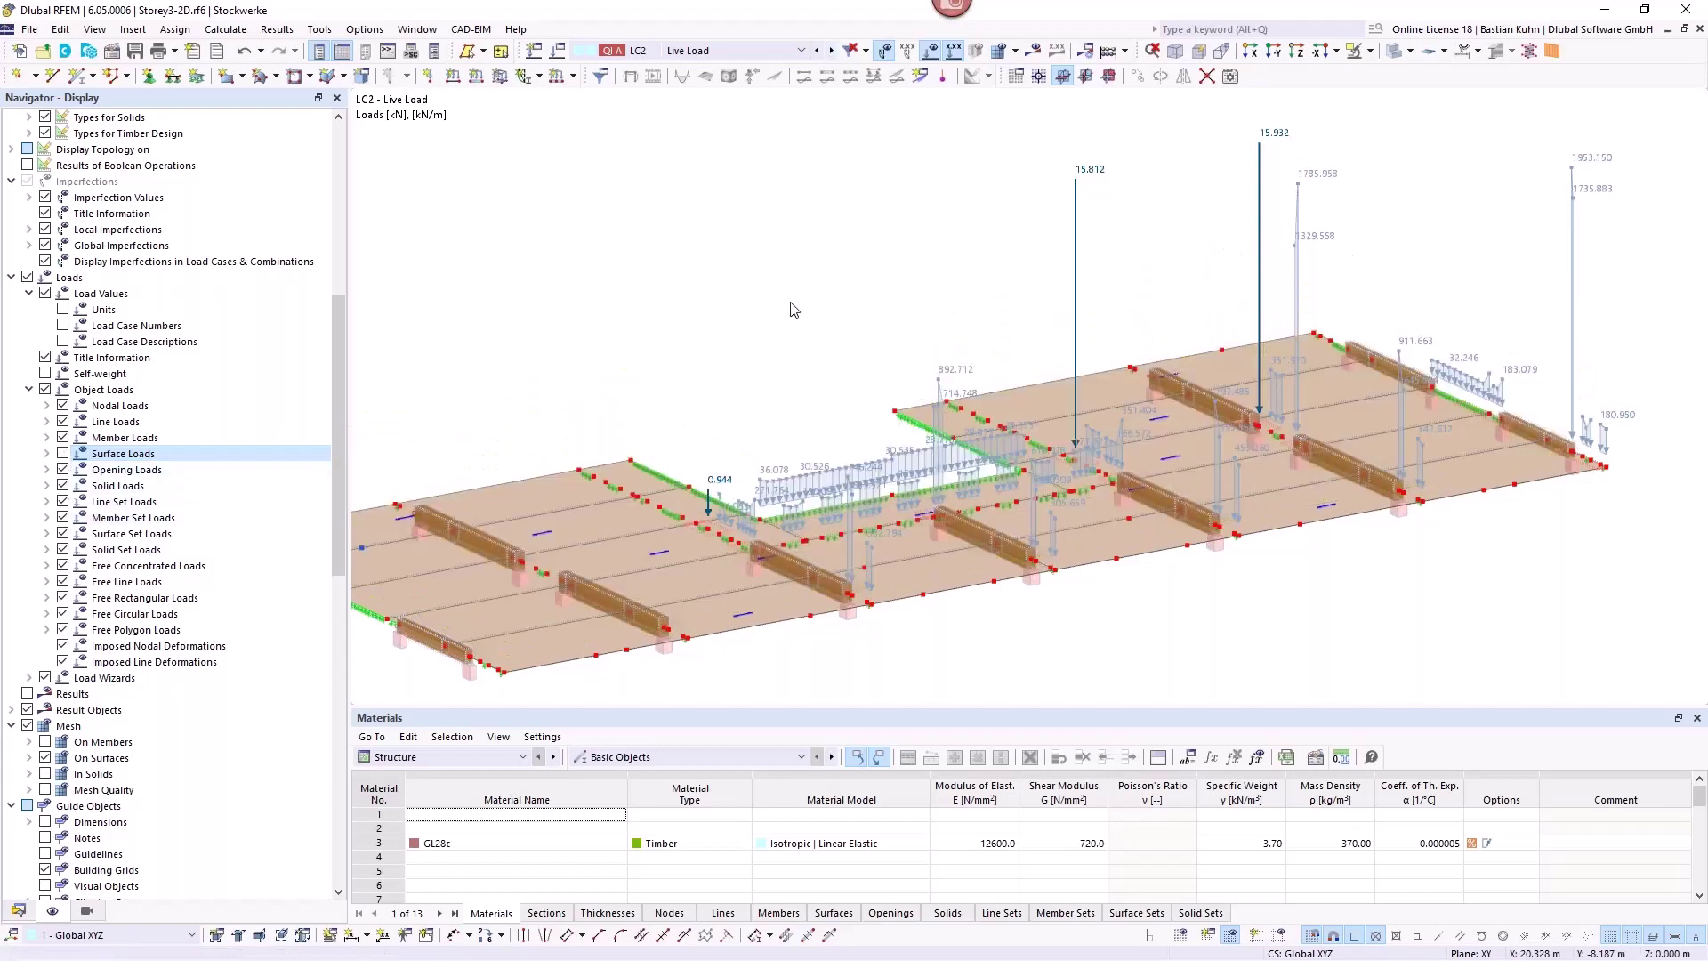
scroll(794, 310, "down", 3)
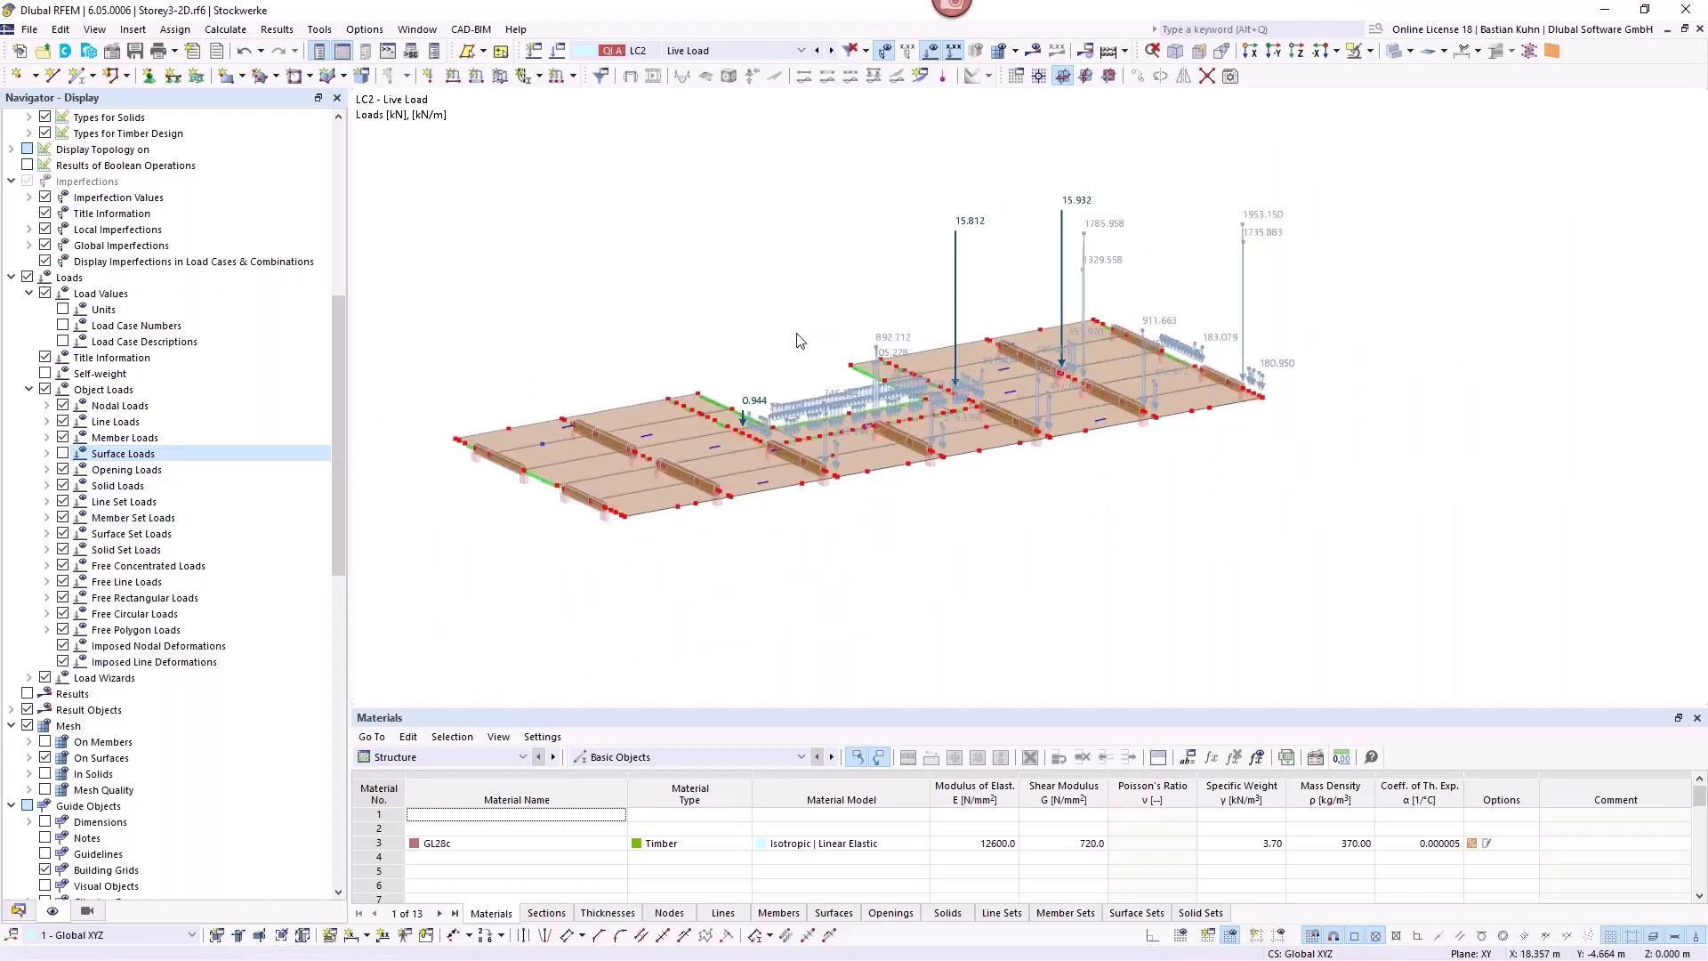
mouse_move(797, 335)
middle_mouse_down()
mouse_move(833, 304)
mouse_move(854, 320)
mouse_move(843, 346)
mouse_move(827, 334)
middle_mouse_up()
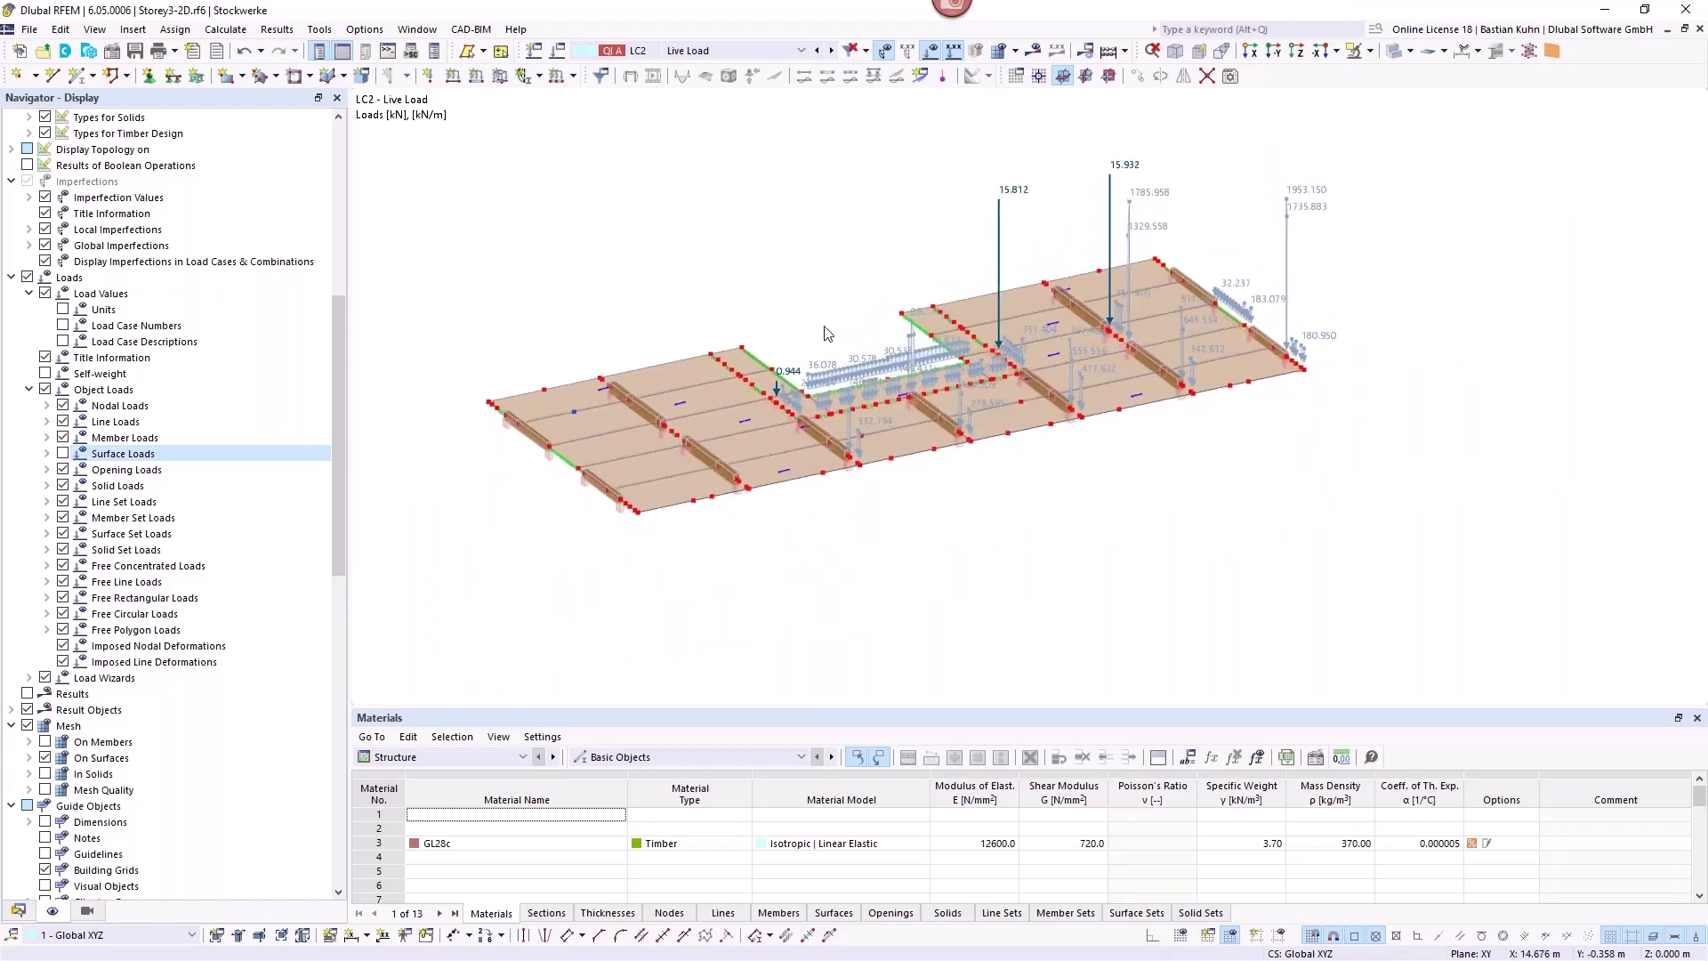
left_click(814, 52)
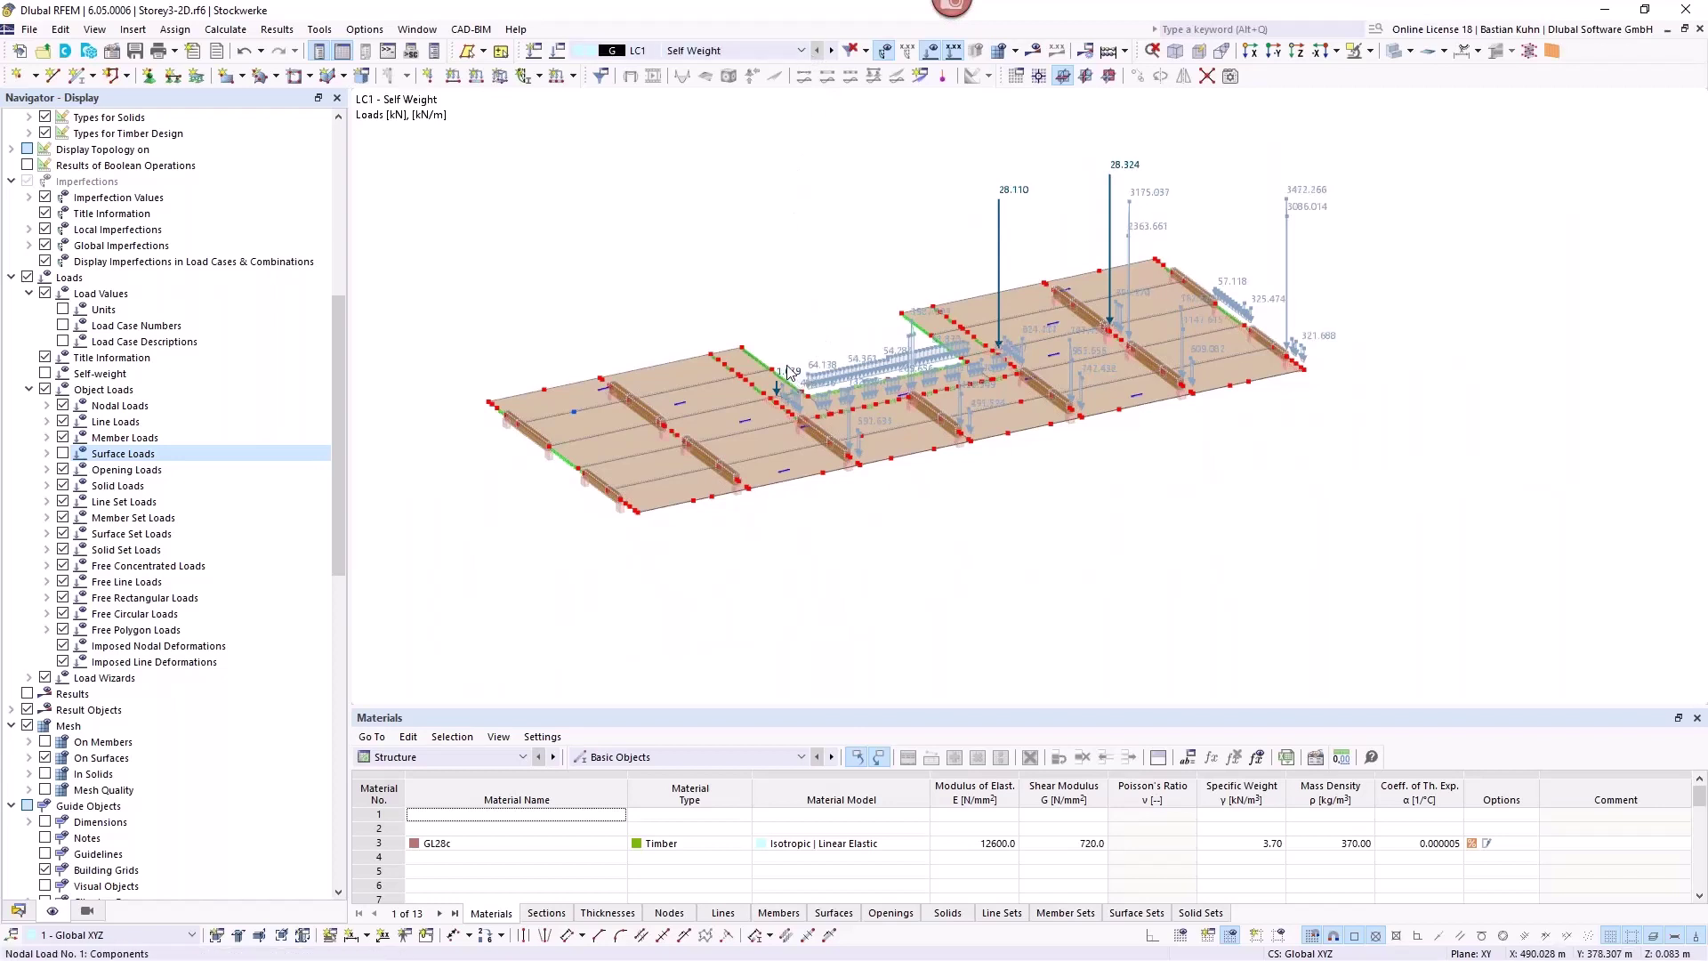
scroll(787, 372, "up", 4)
scroll(903, 272, "down", 2)
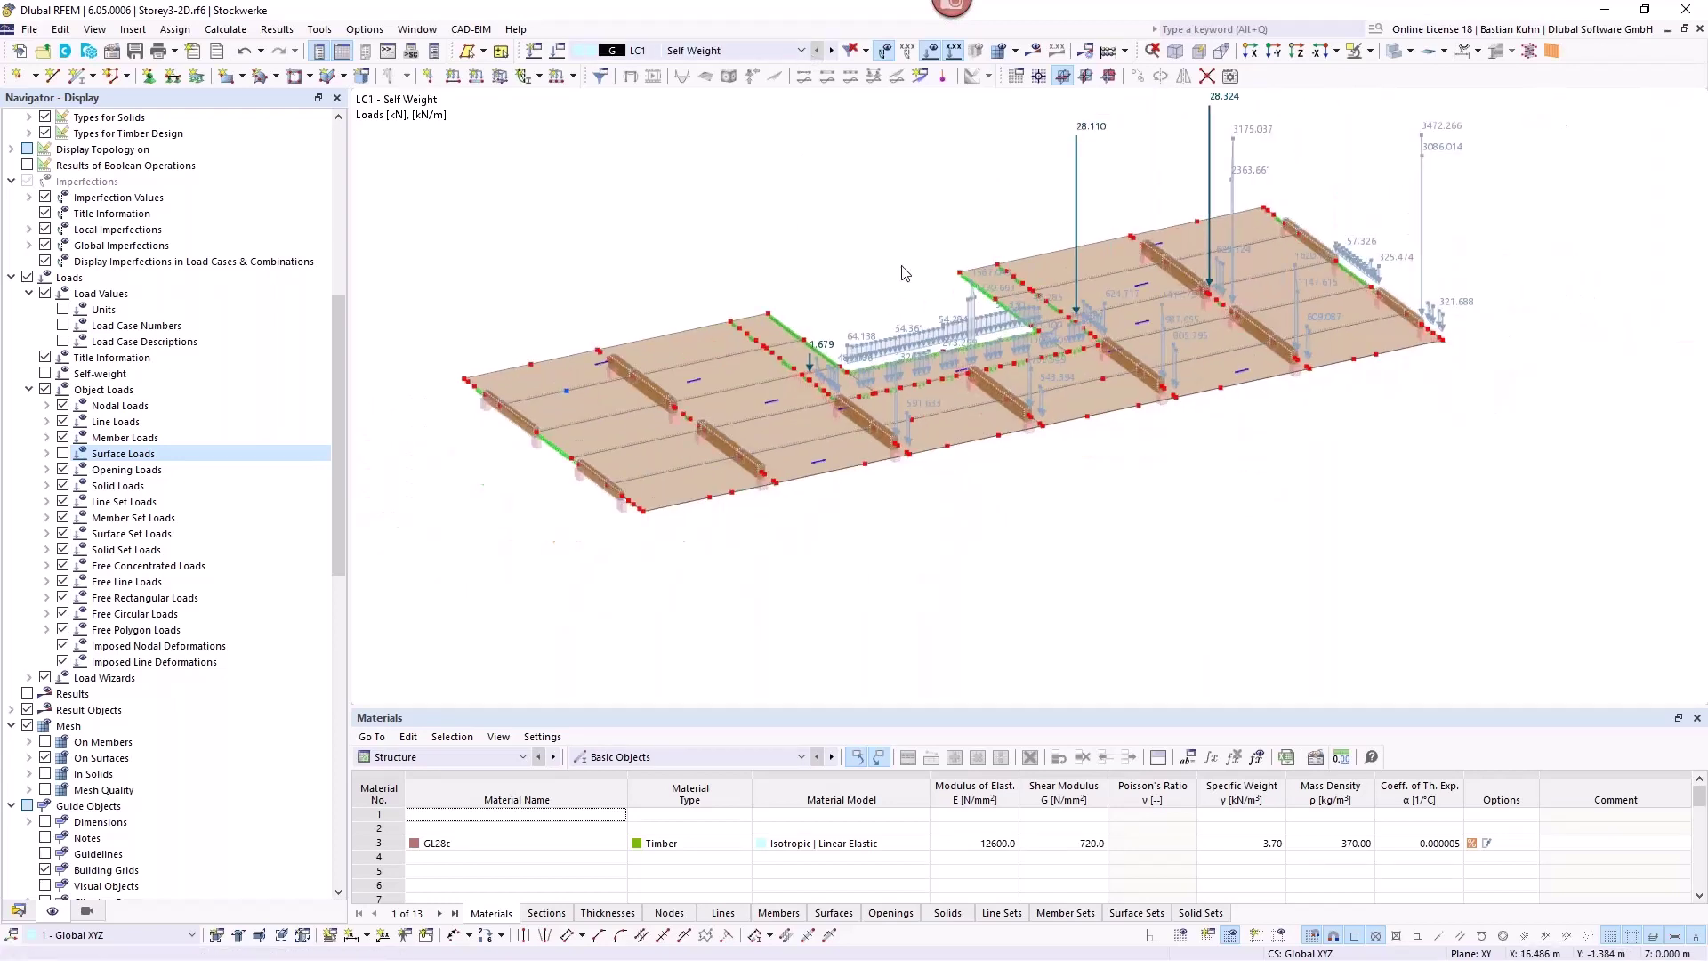
scroll(949, 228, "down", 1)
middle_click_drag(934, 237, 930, 312)
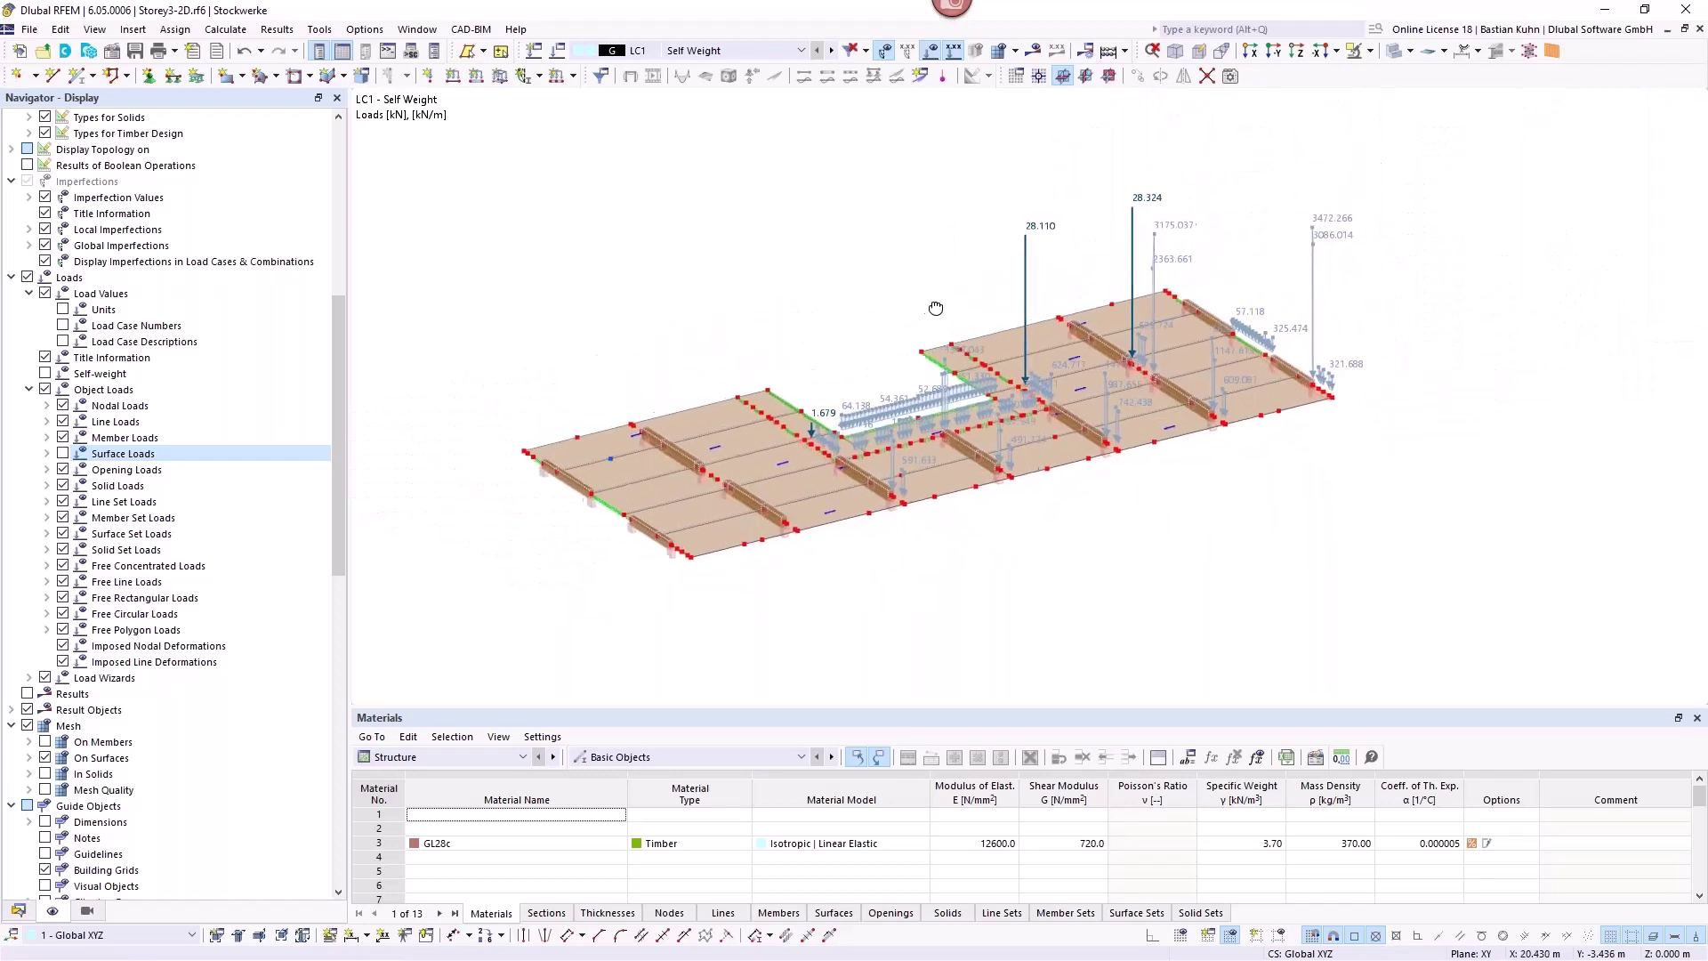
scroll(807, 441, "up", 3)
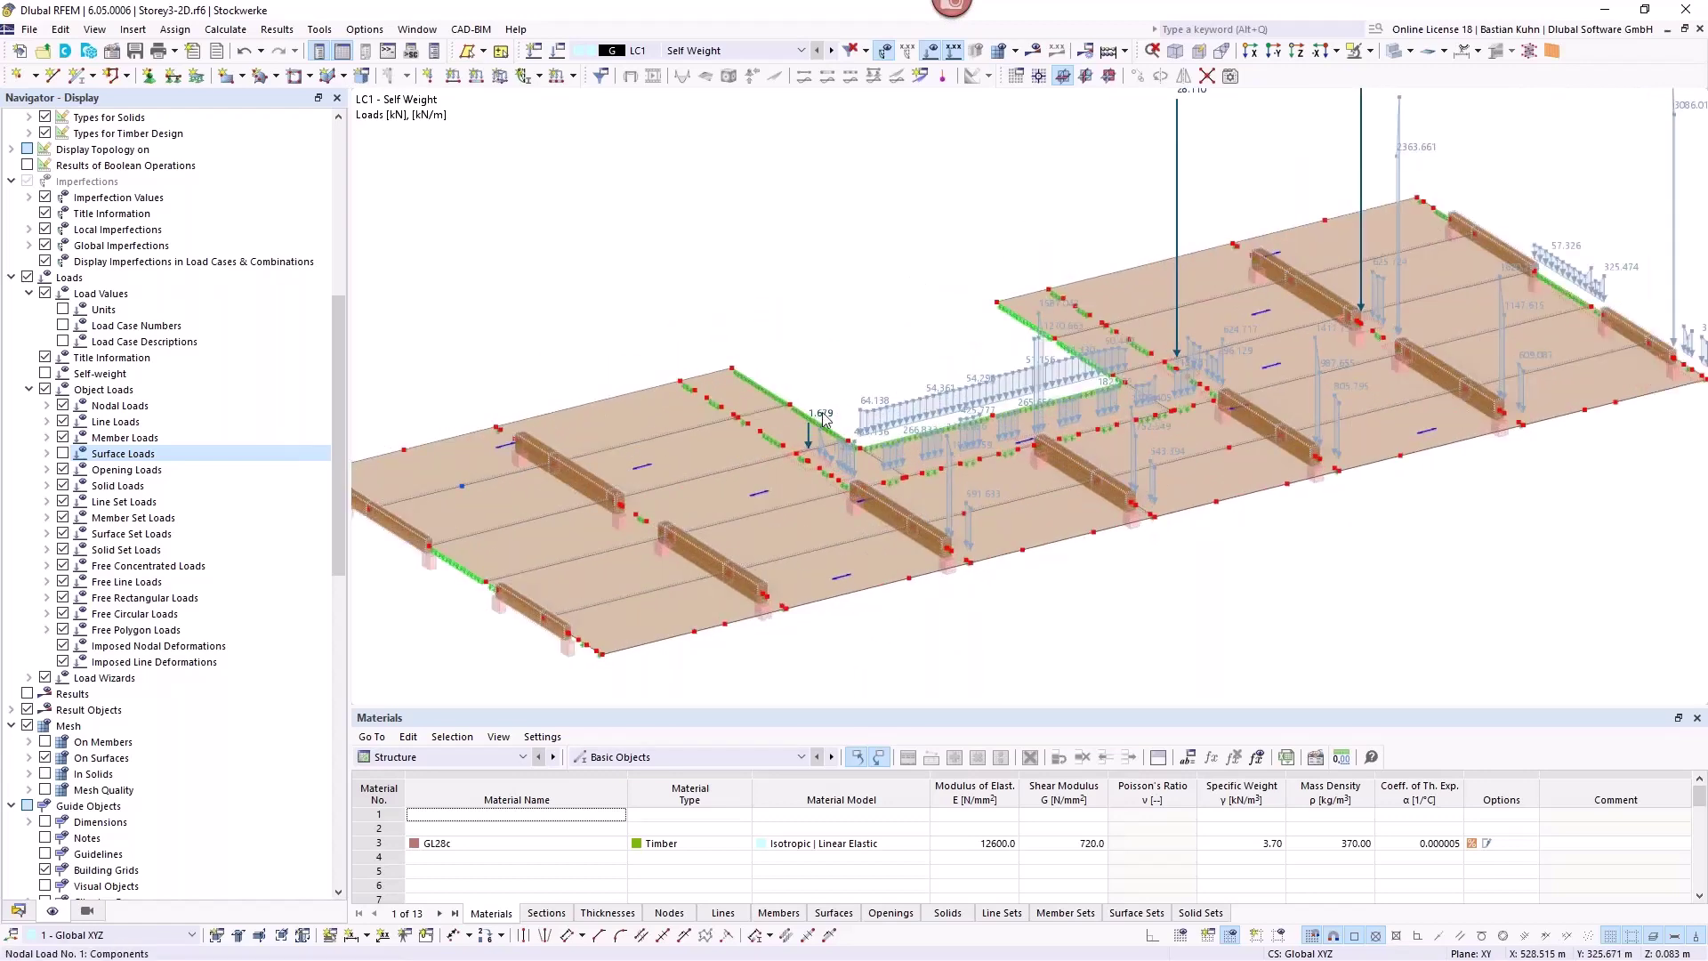
scroll(953, 254, "down", 1)
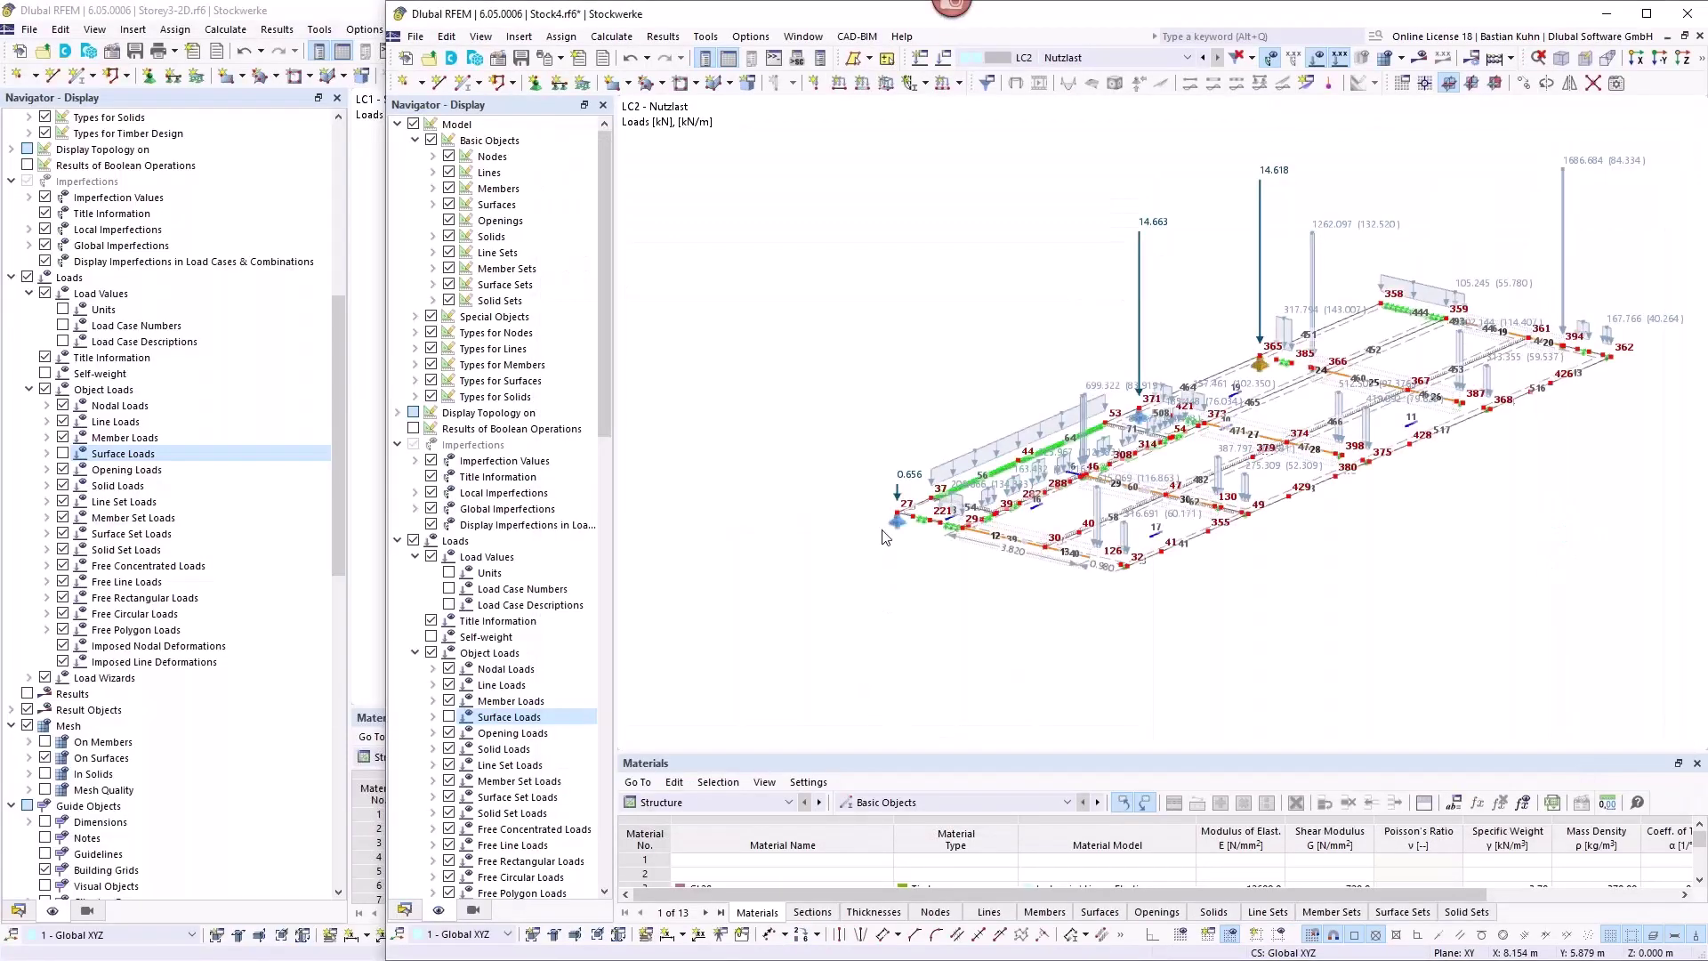
Switch the Stock4 model to load case LC1 Eigenlast and examine its nodal and line support reactions.
scroll(1096, 262, "up", 1)
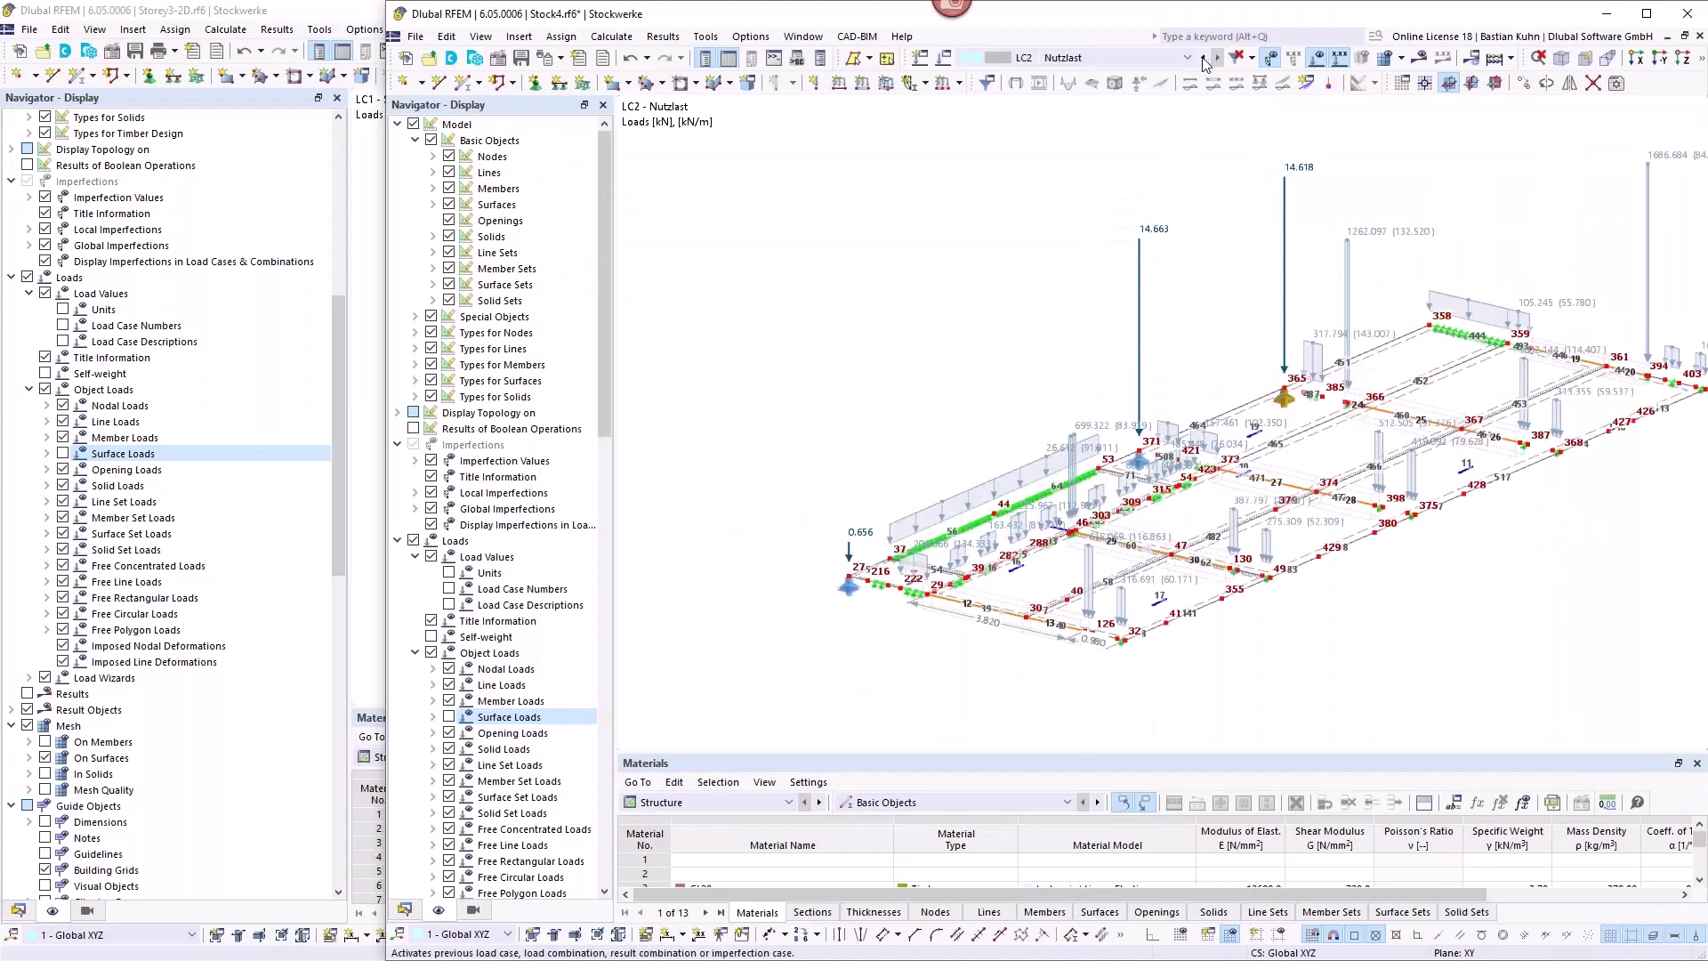
left_click(1203, 59)
mouse_move(839, 382)
middle_mouse_down()
mouse_move(855, 321)
mouse_move(845, 369)
middle_mouse_up()
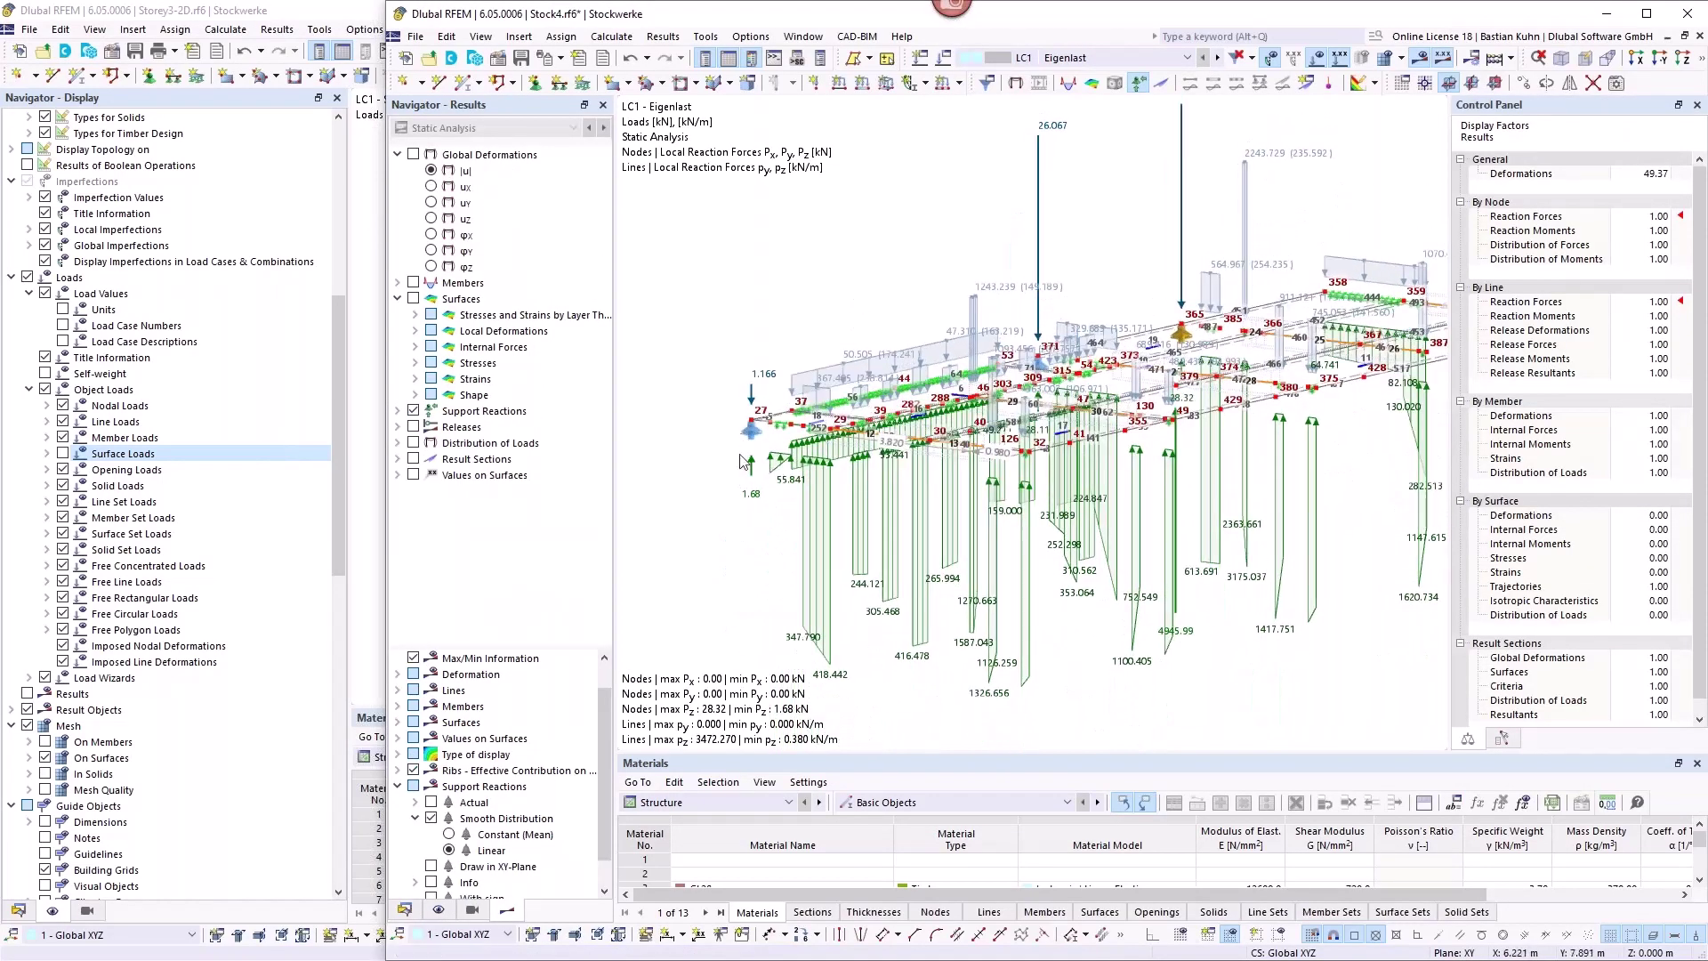
middle_click_drag(911, 328, 964, 480)
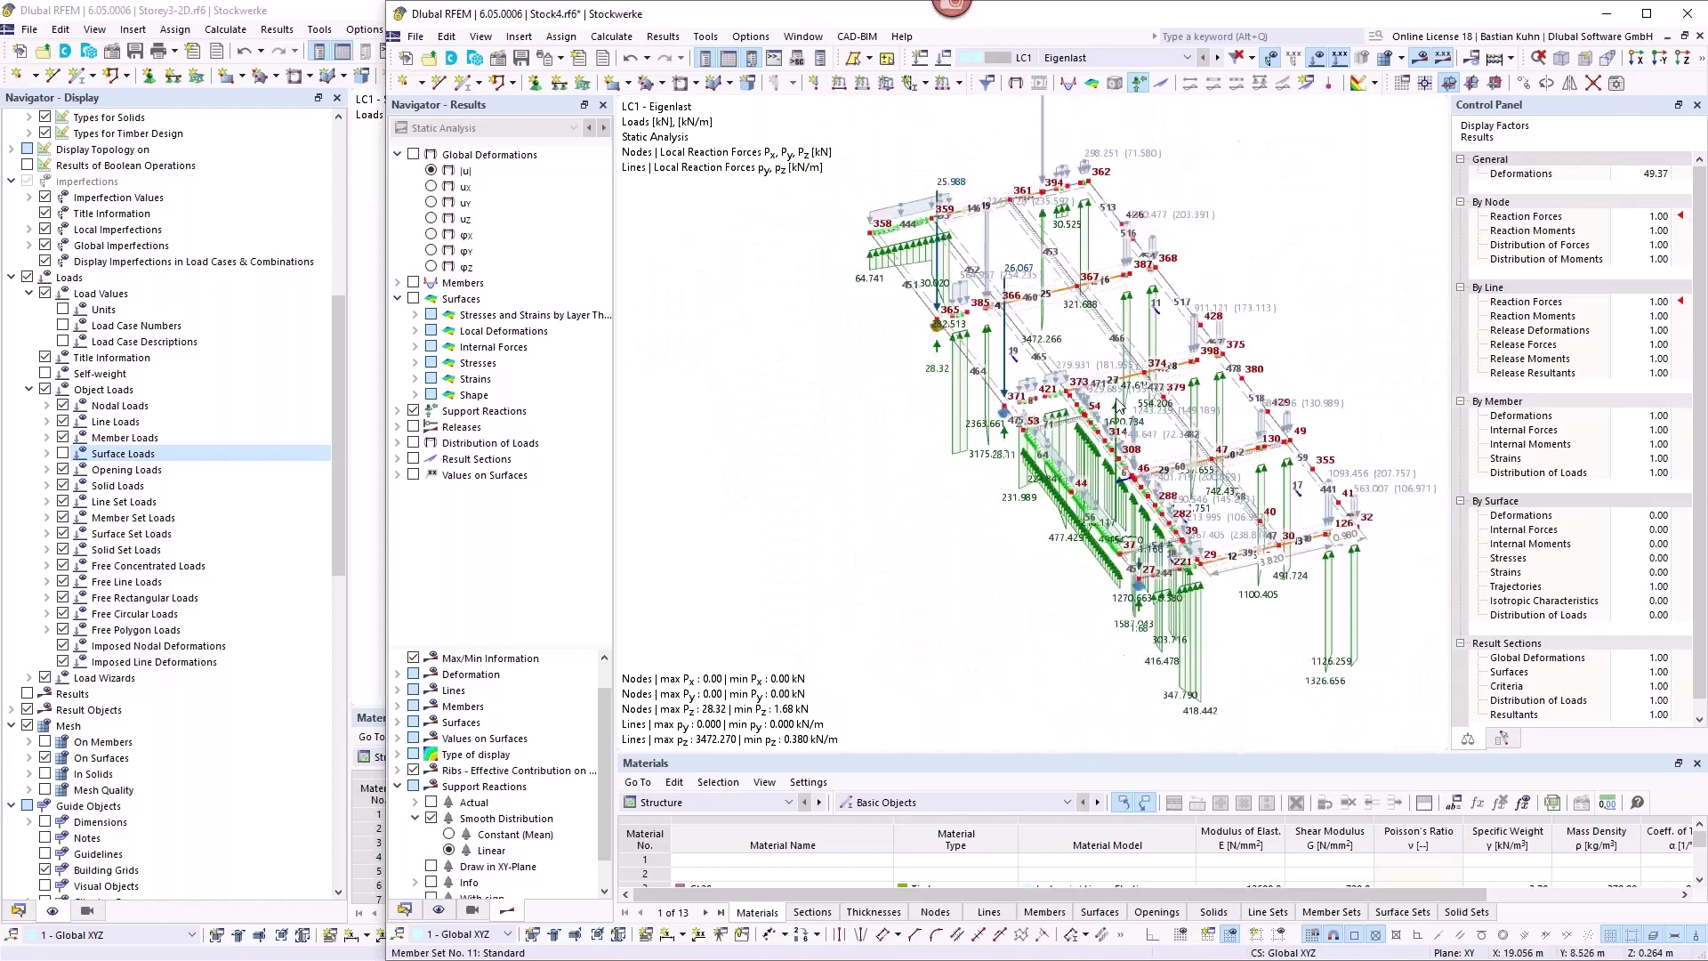
left_click_drag(1112, 391, 850, 381, "ctrl")
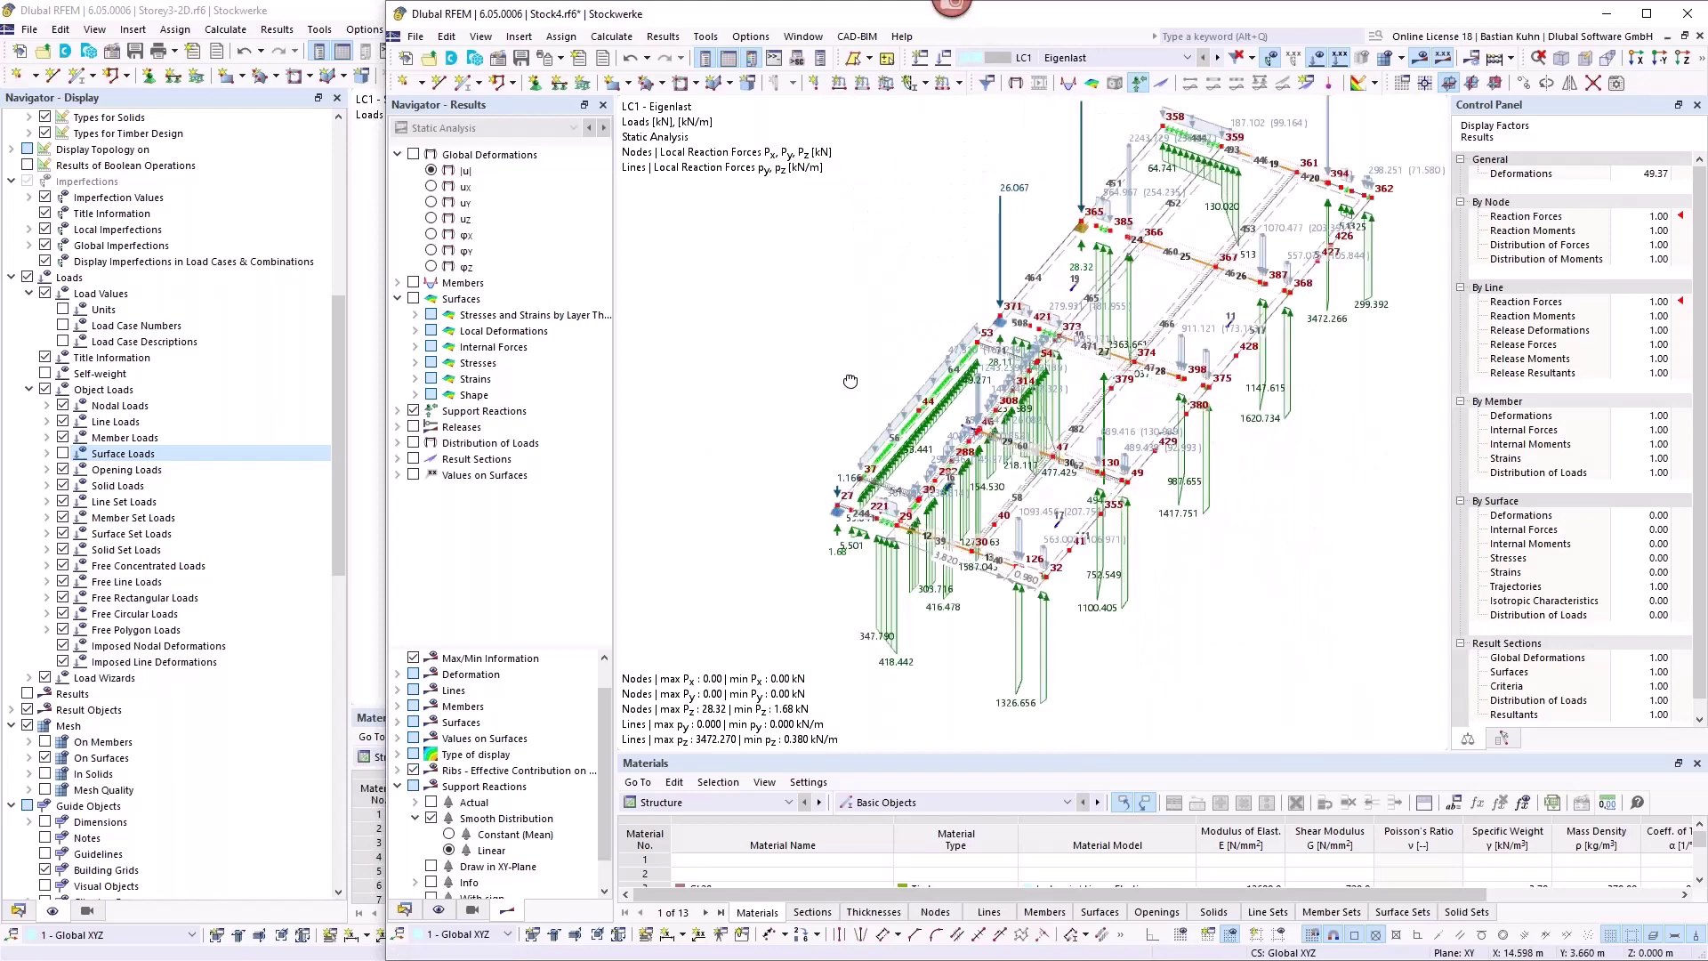
middle_click_drag(850, 381, 956, 222, "ctrl")
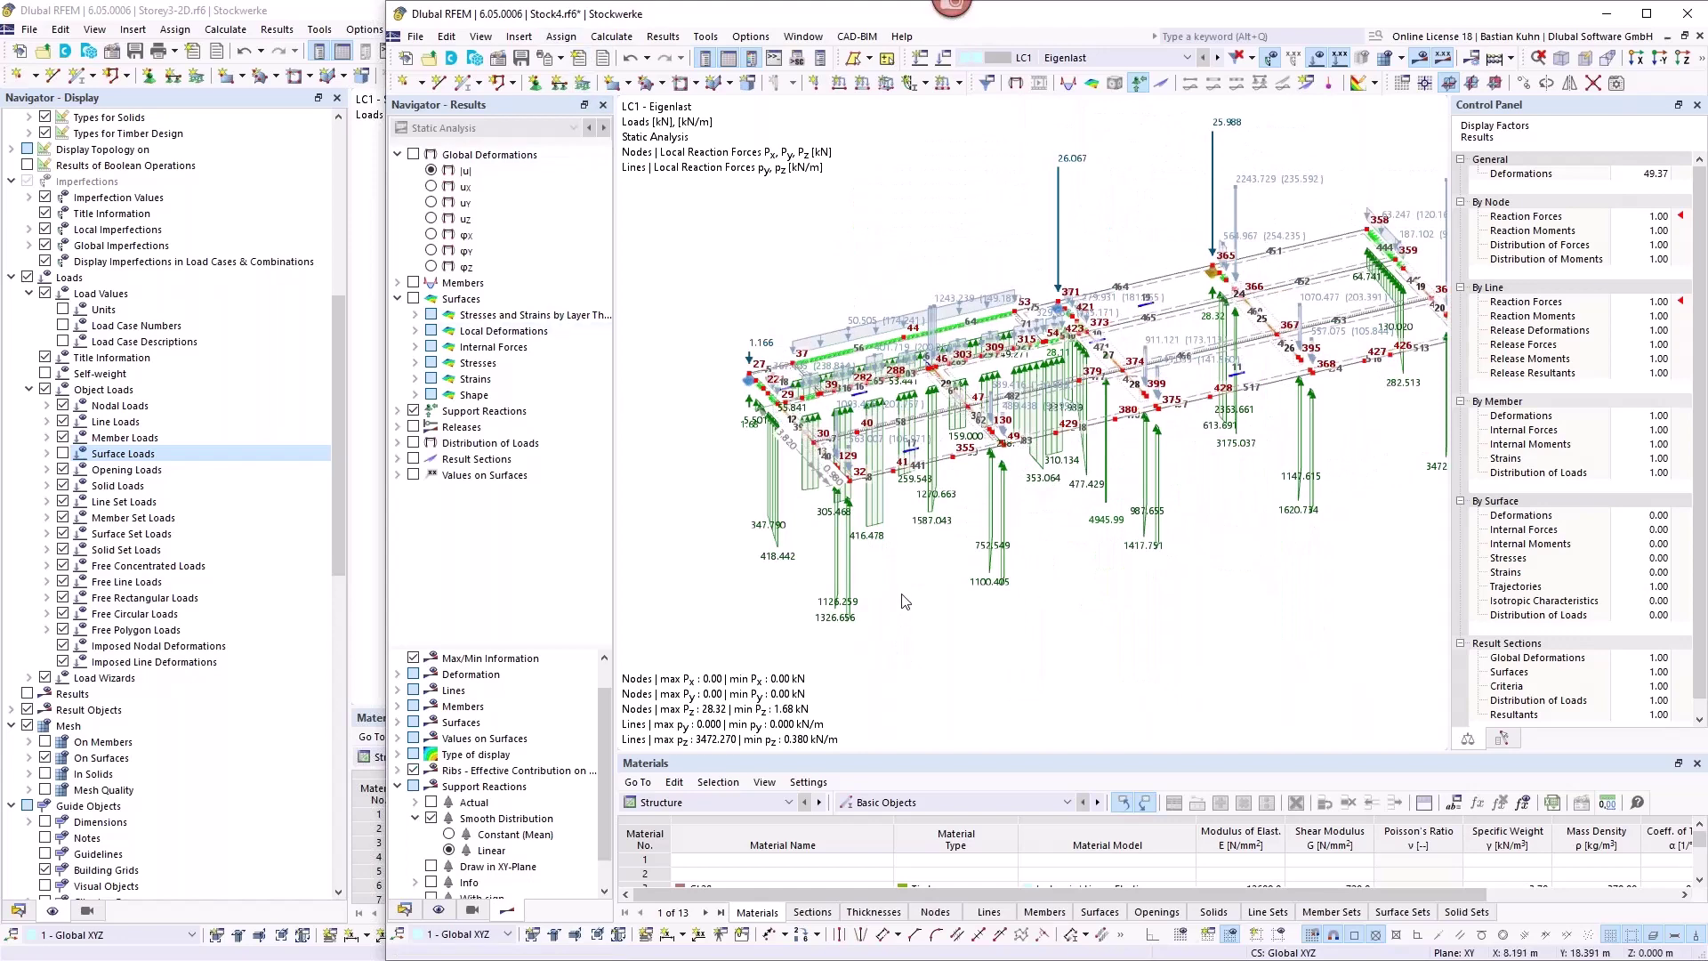
middle_click_drag(870, 550, 940, 511, "ctrl")
scroll(916, 543, "up", 5)
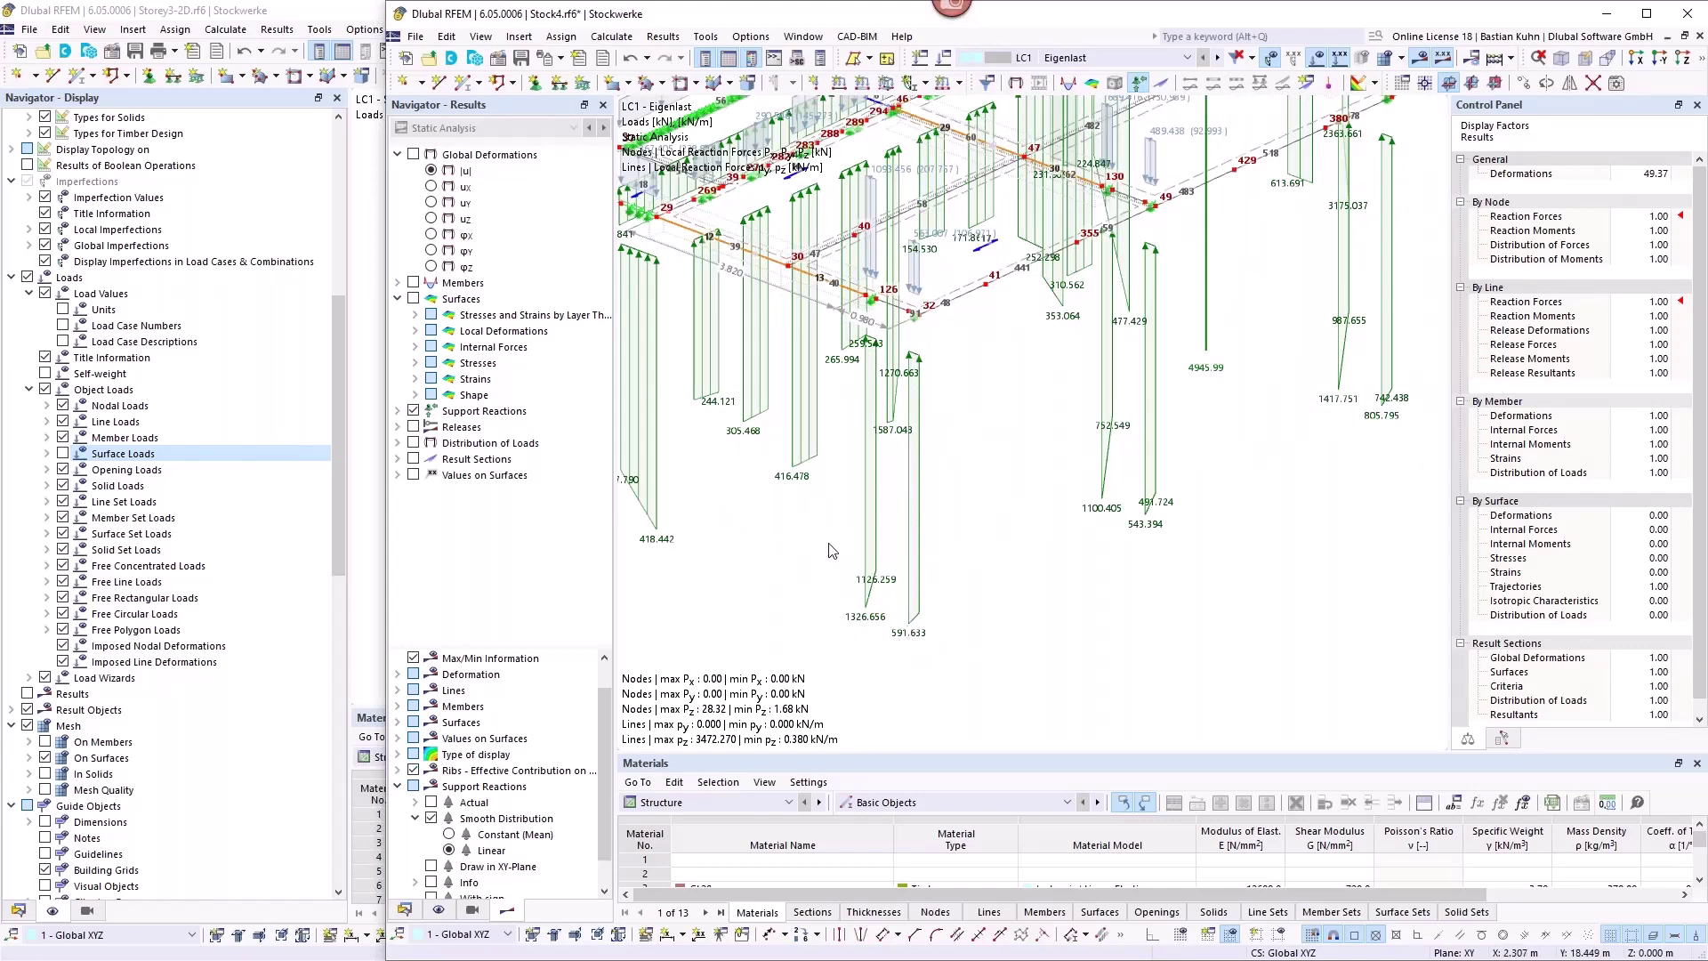
Return to the Storey3-2D model and compare the line load near the floor's front edge with the Stock4 reactions.
left_click(331, 14)
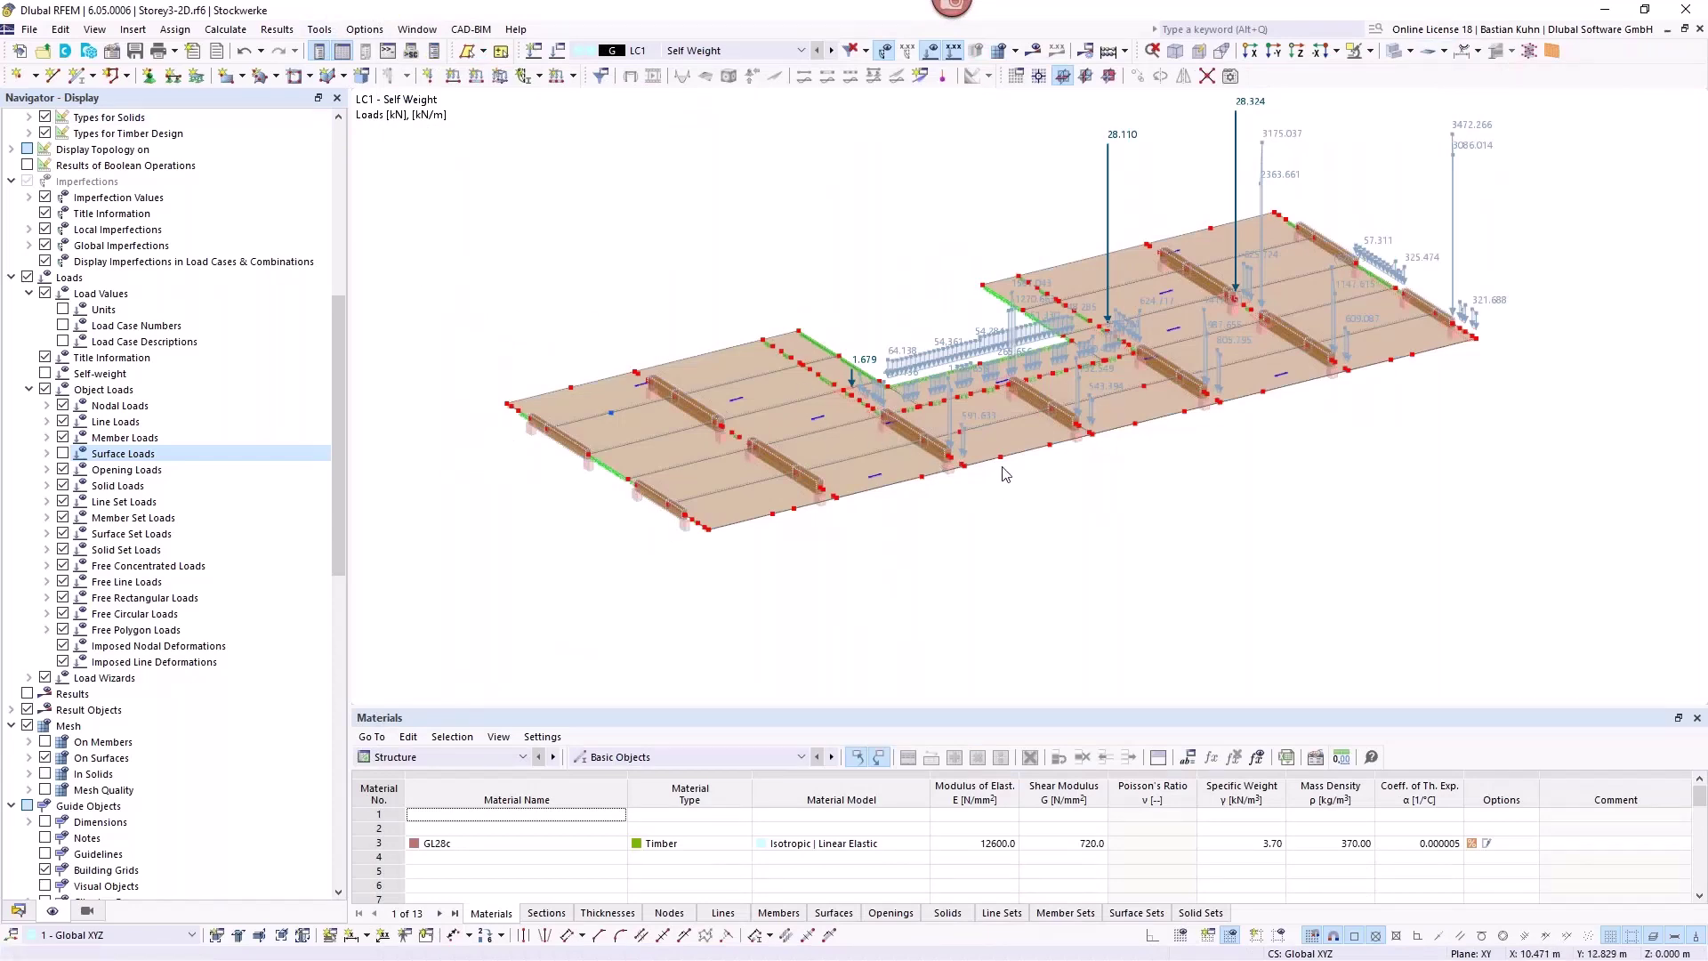
scroll(991, 493, "up", 2)
middle_click_drag(991, 493, 1063, 450)
scroll(995, 357, "up", 3)
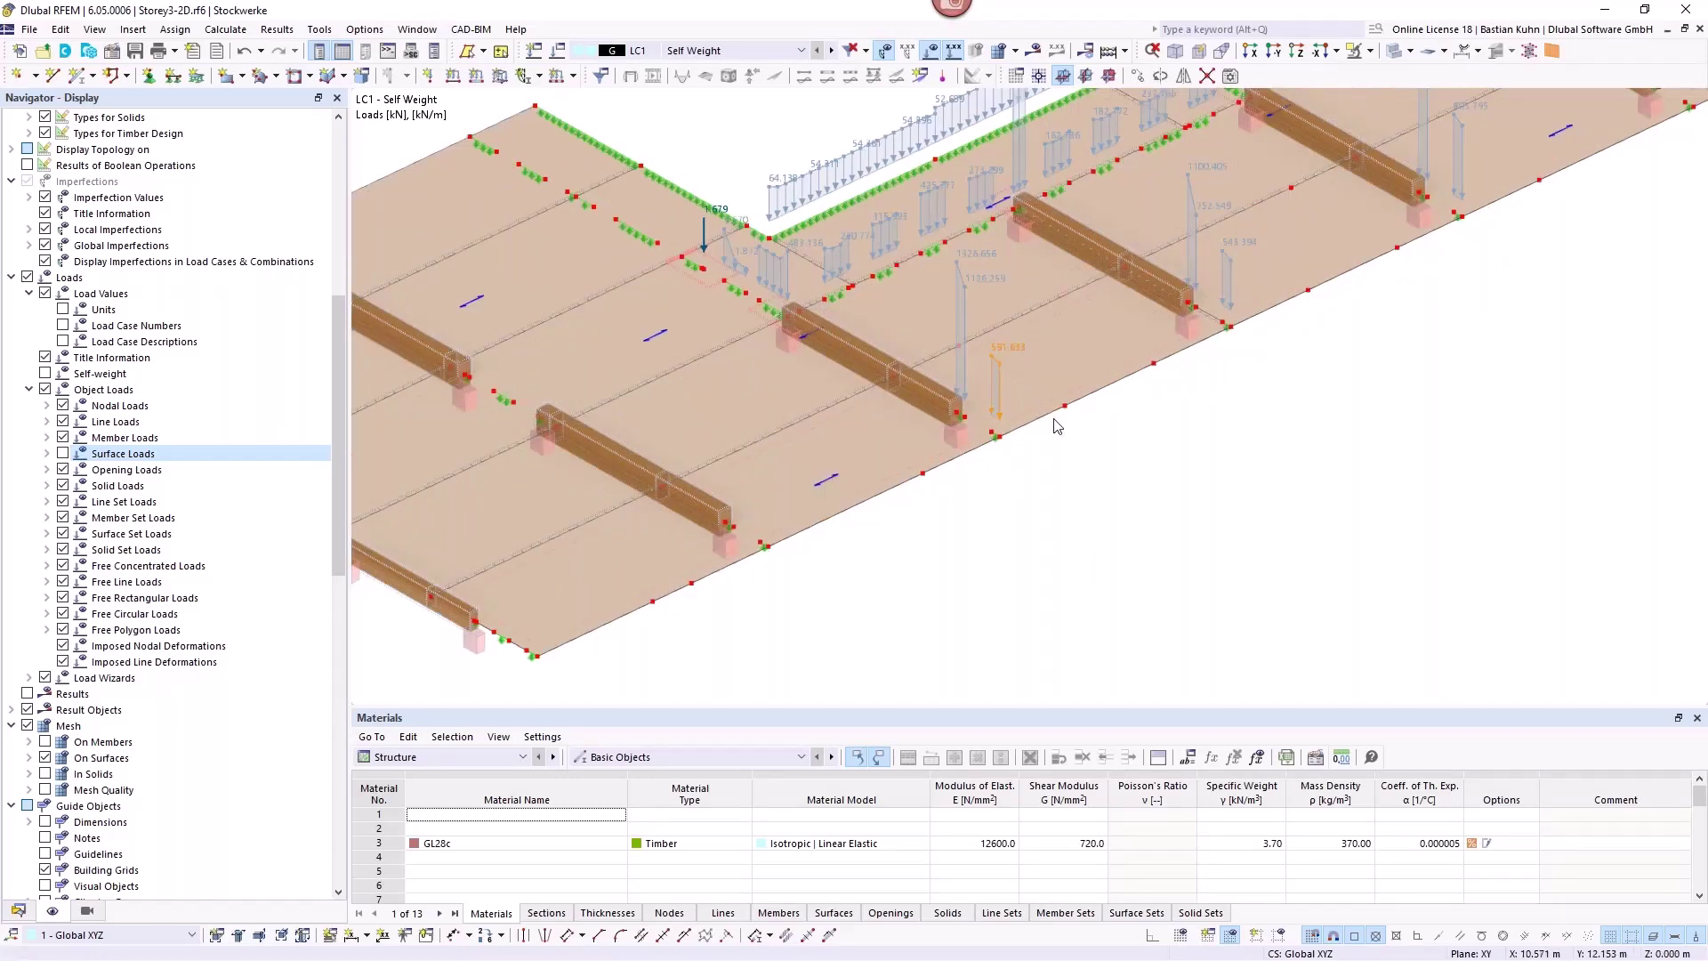
scroll(1059, 430, "down", 2)
scroll(1058, 430, "down", 2)
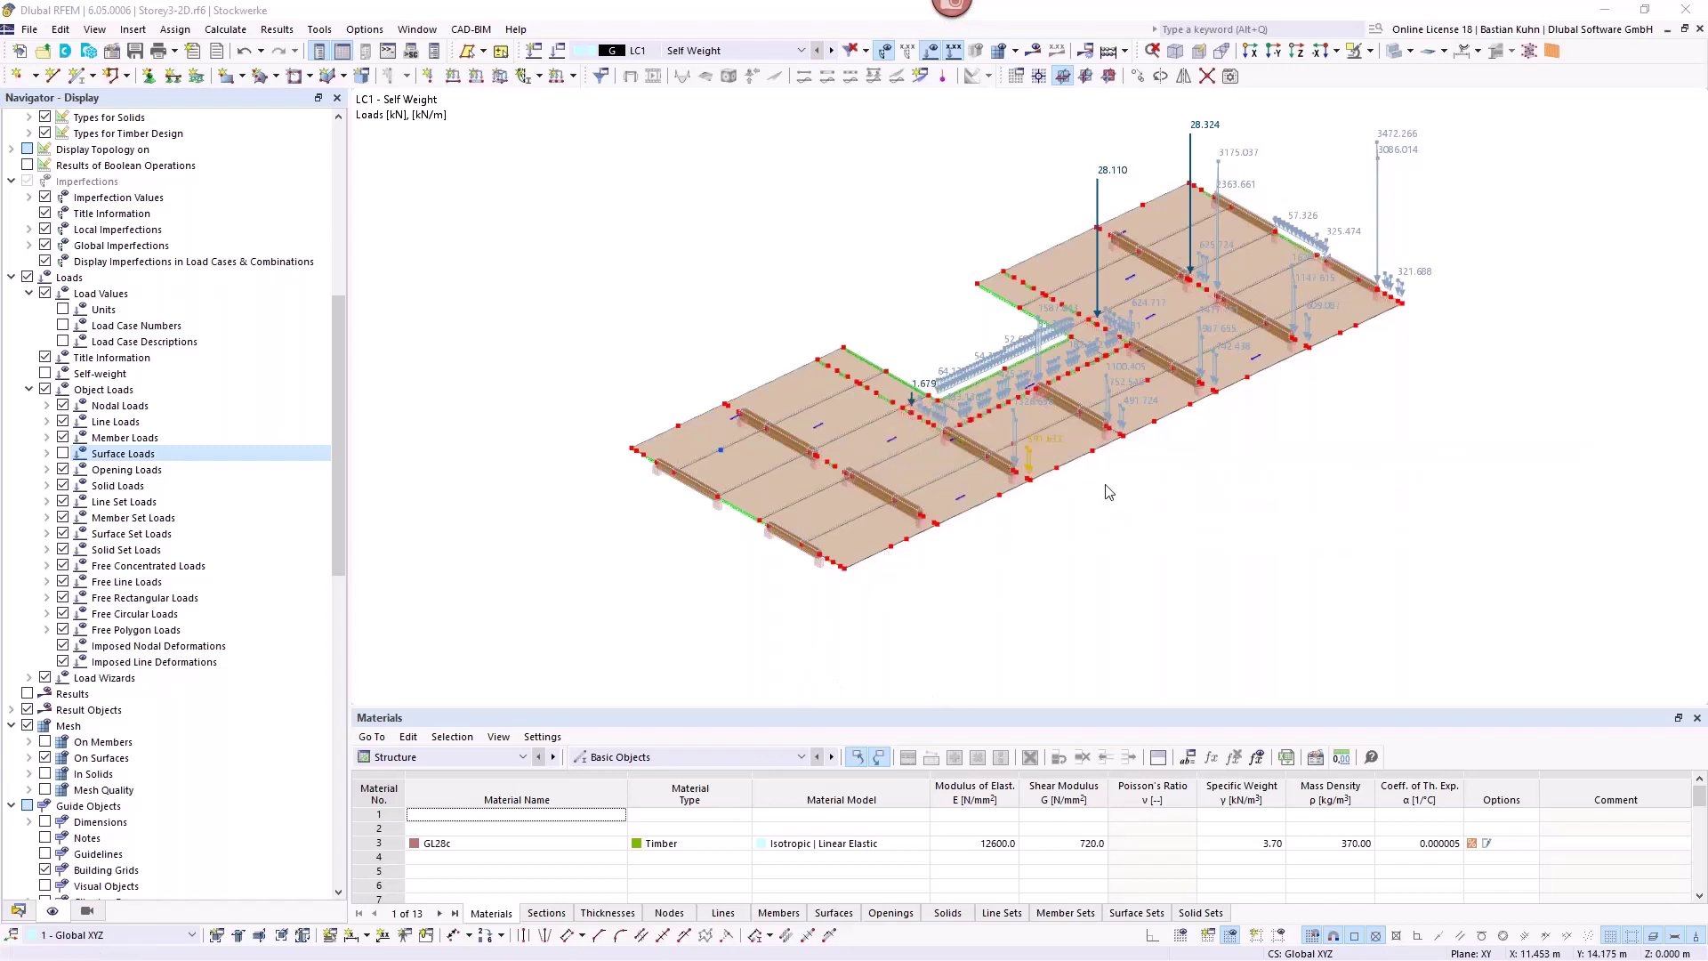
Show and hide the dimensions of the Storey3-2D floor, and select the outer floor strip leading to the opening.
middle_click_drag(1064, 511, 645, 552, "ctrl")
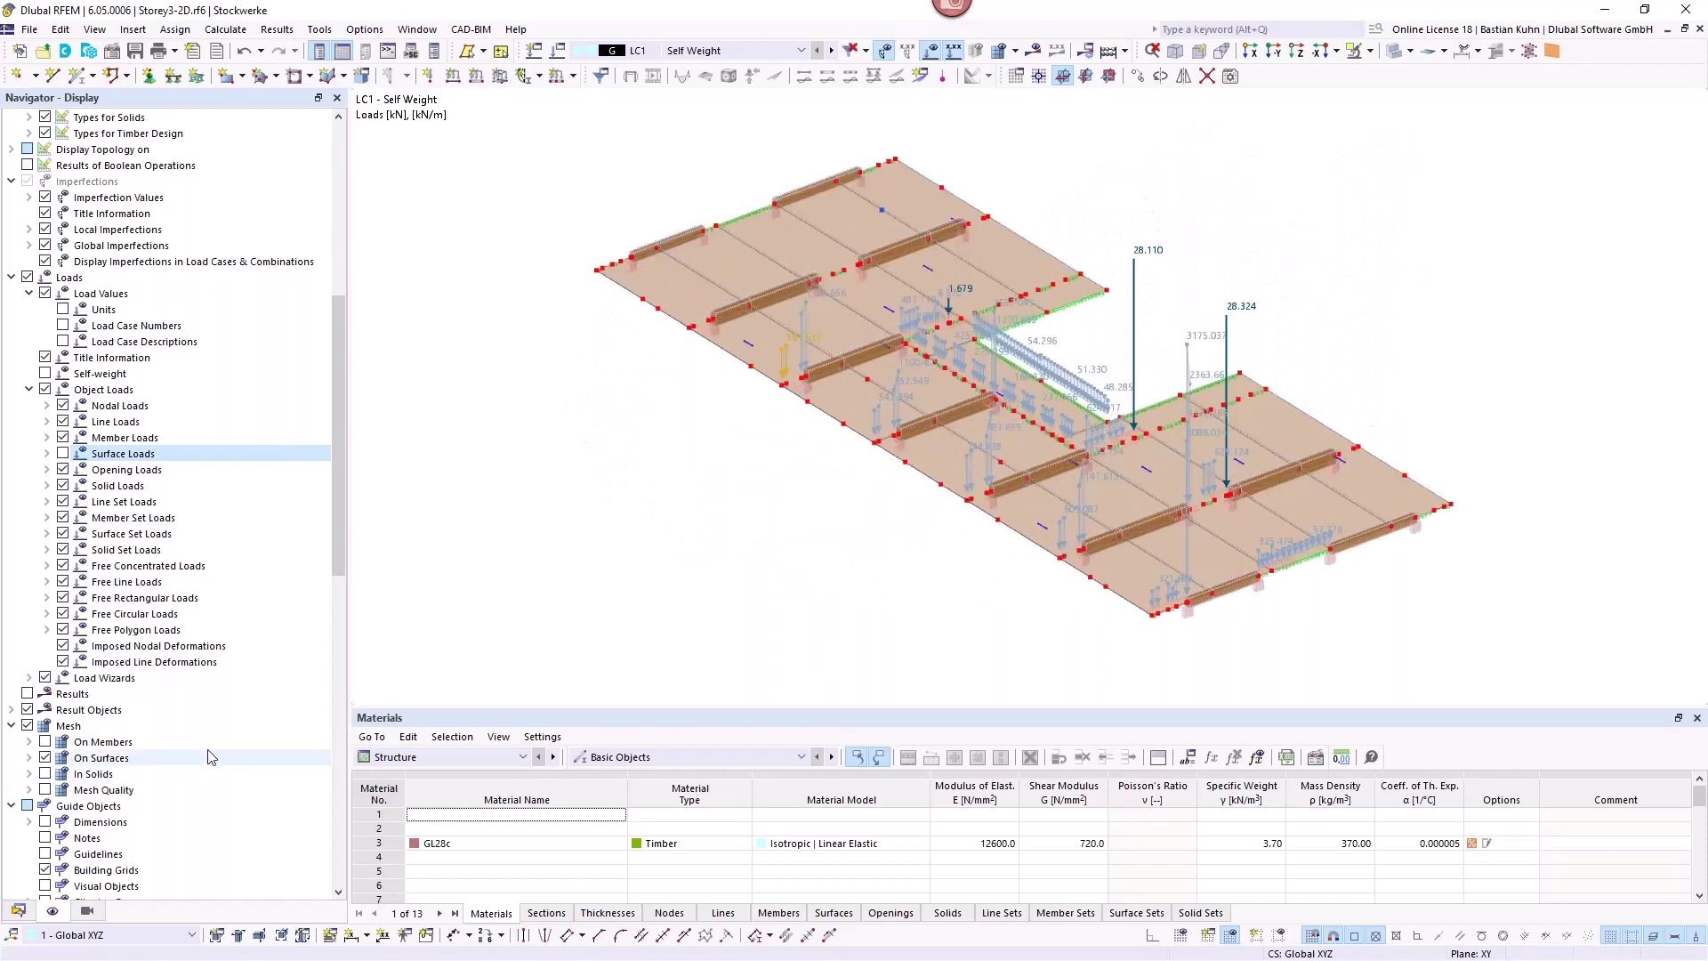
scroll(125, 639, "down", 3)
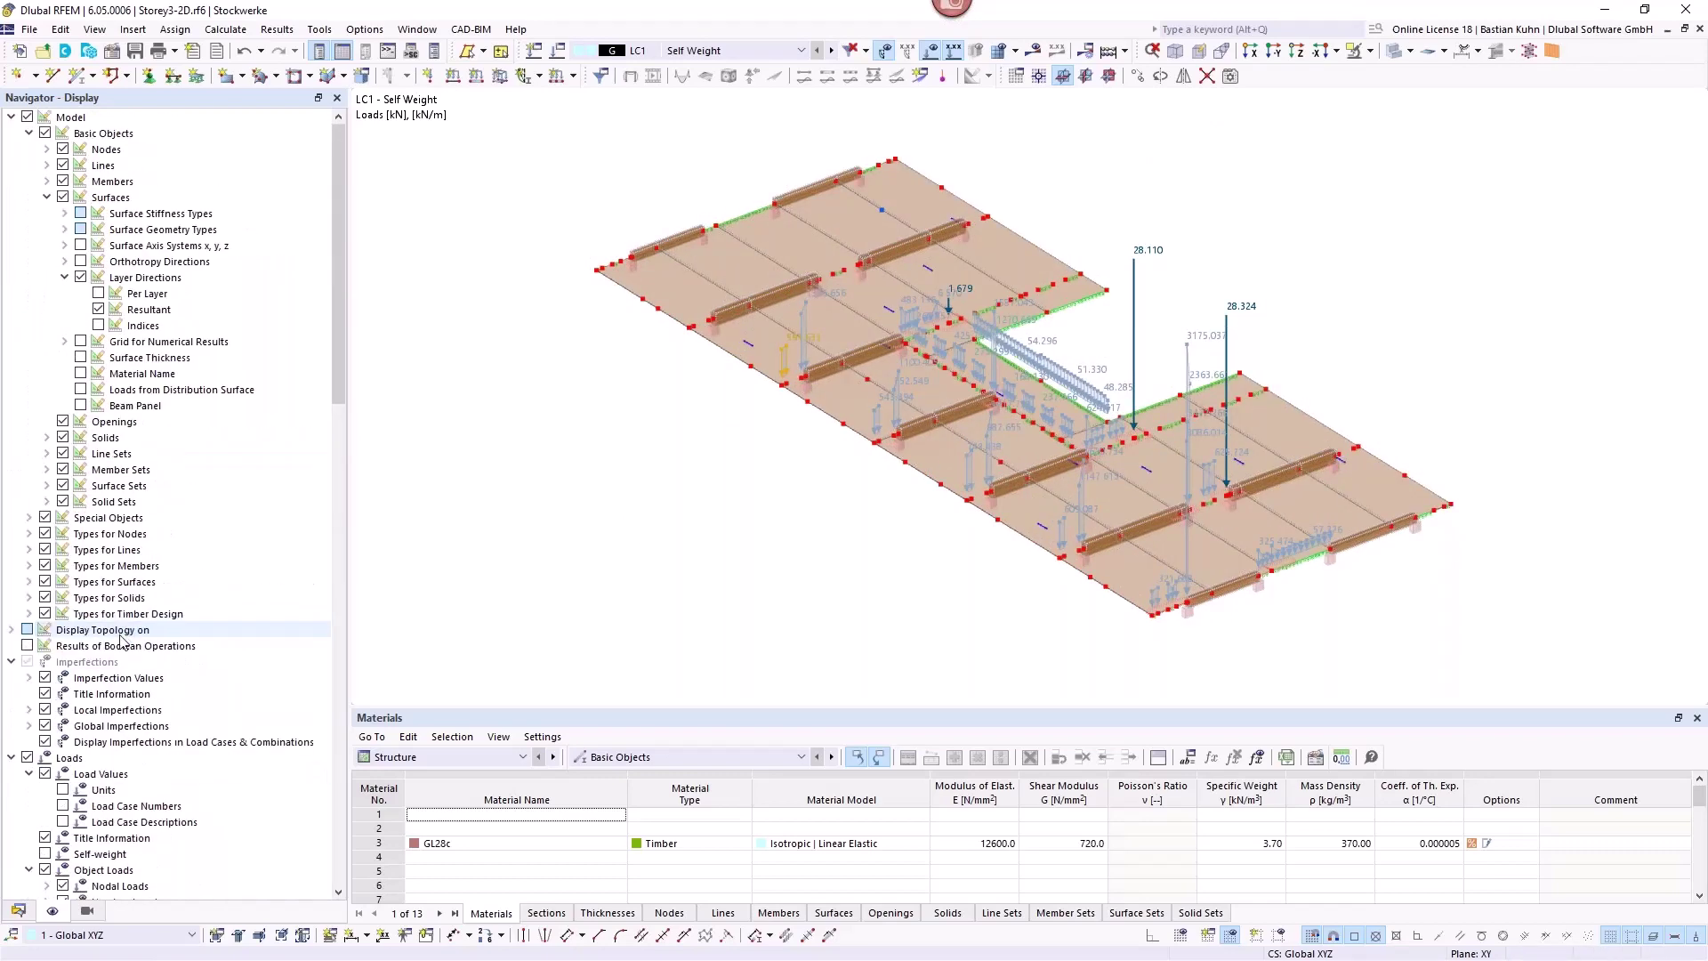
scroll(127, 634, "down", 3)
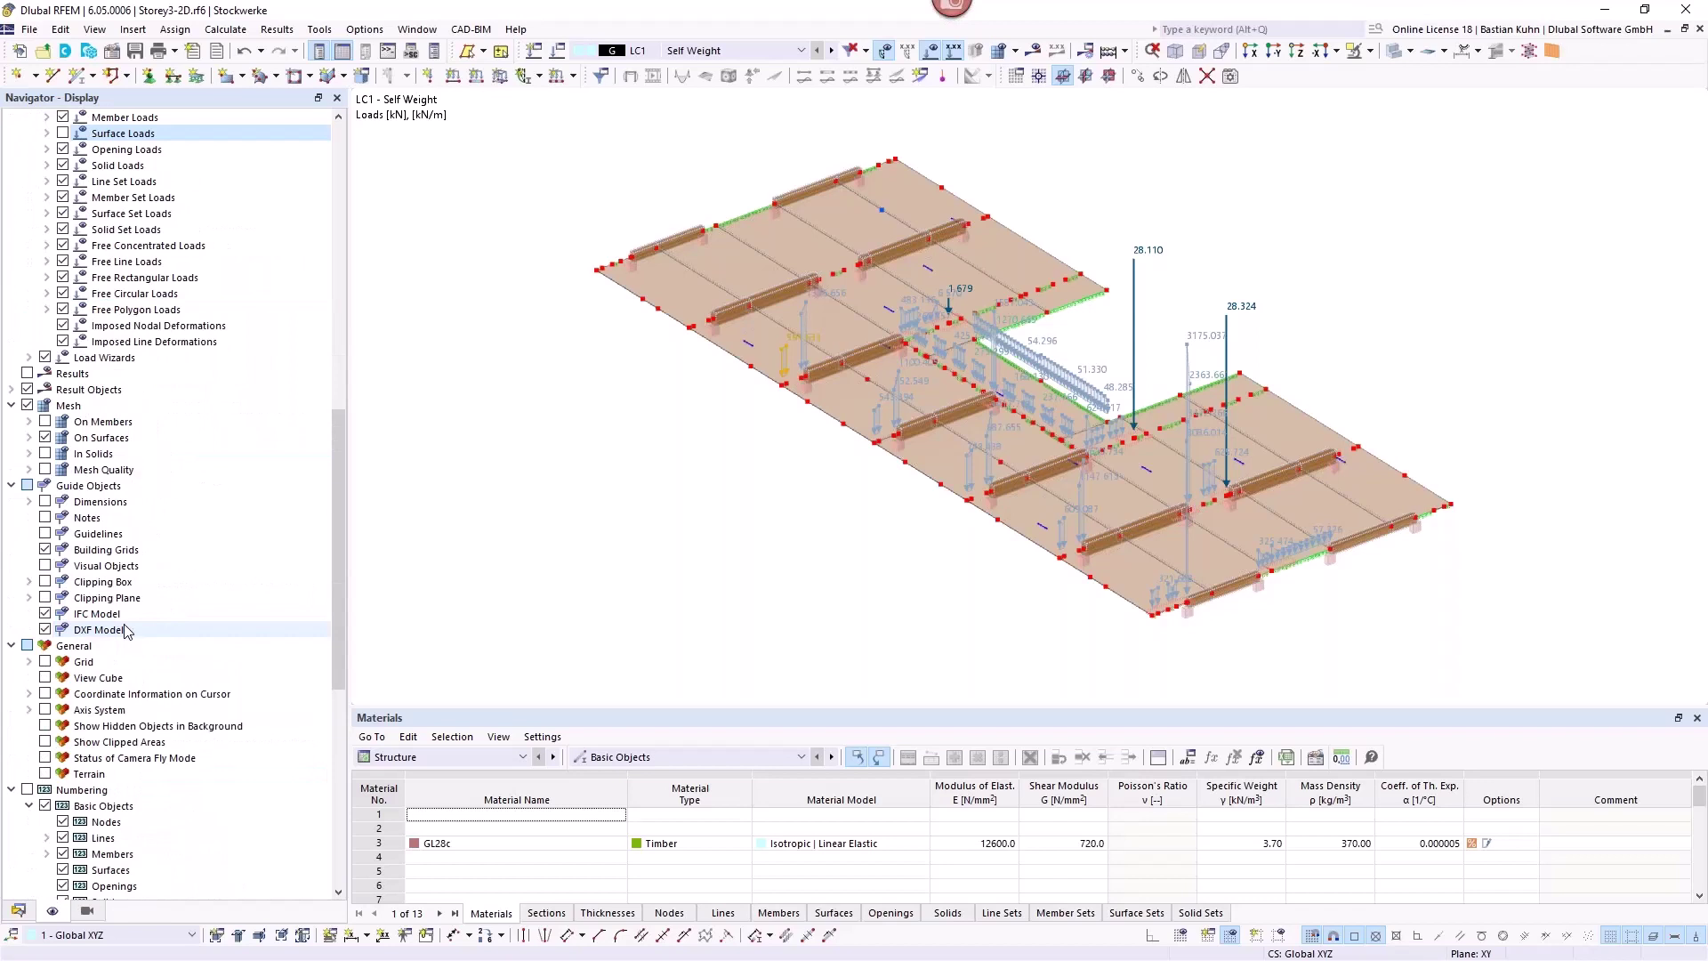
left_click(44, 501)
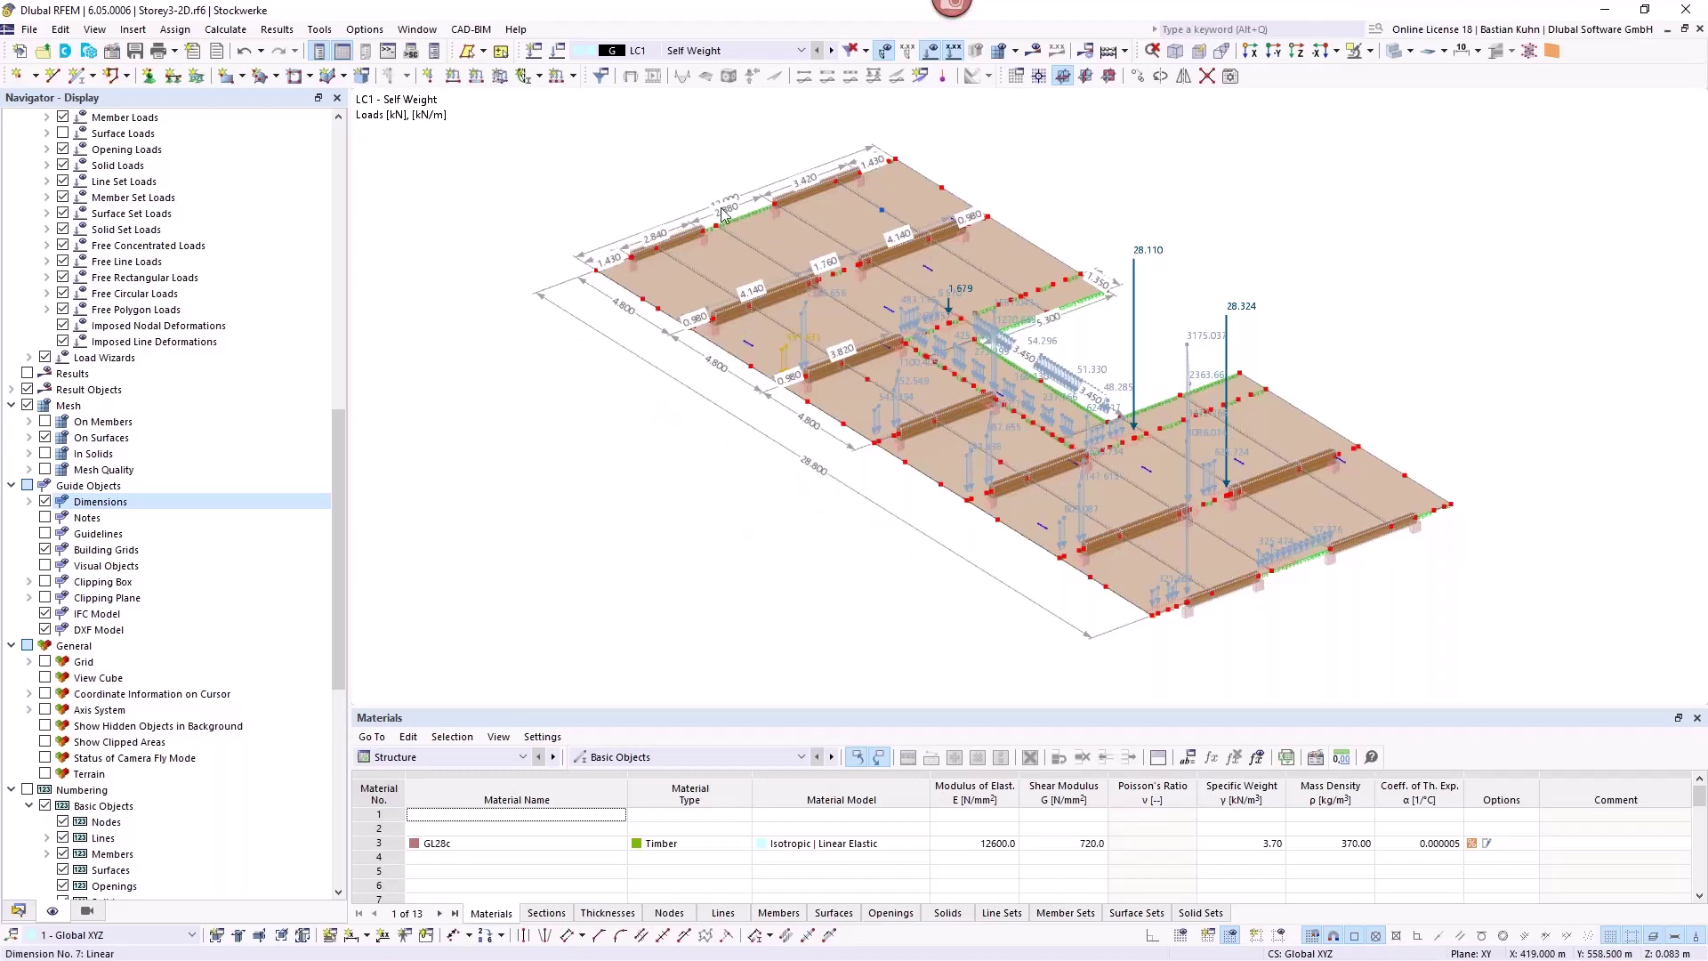
left_click(45, 501)
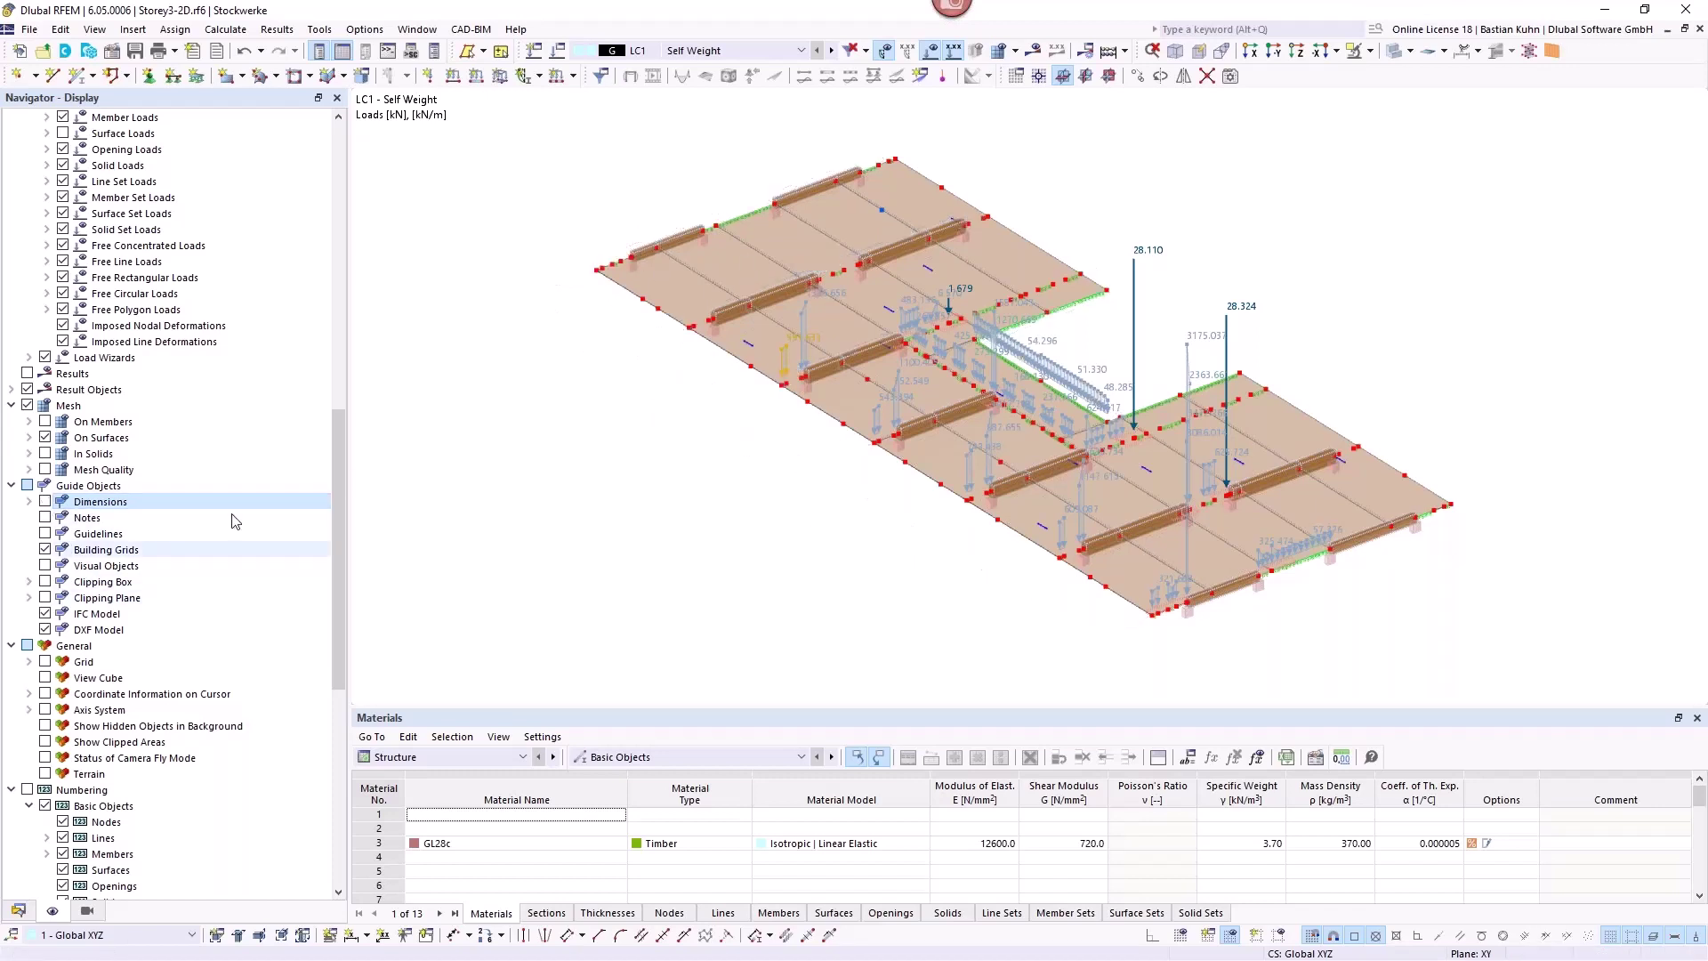
left_click(675, 286)
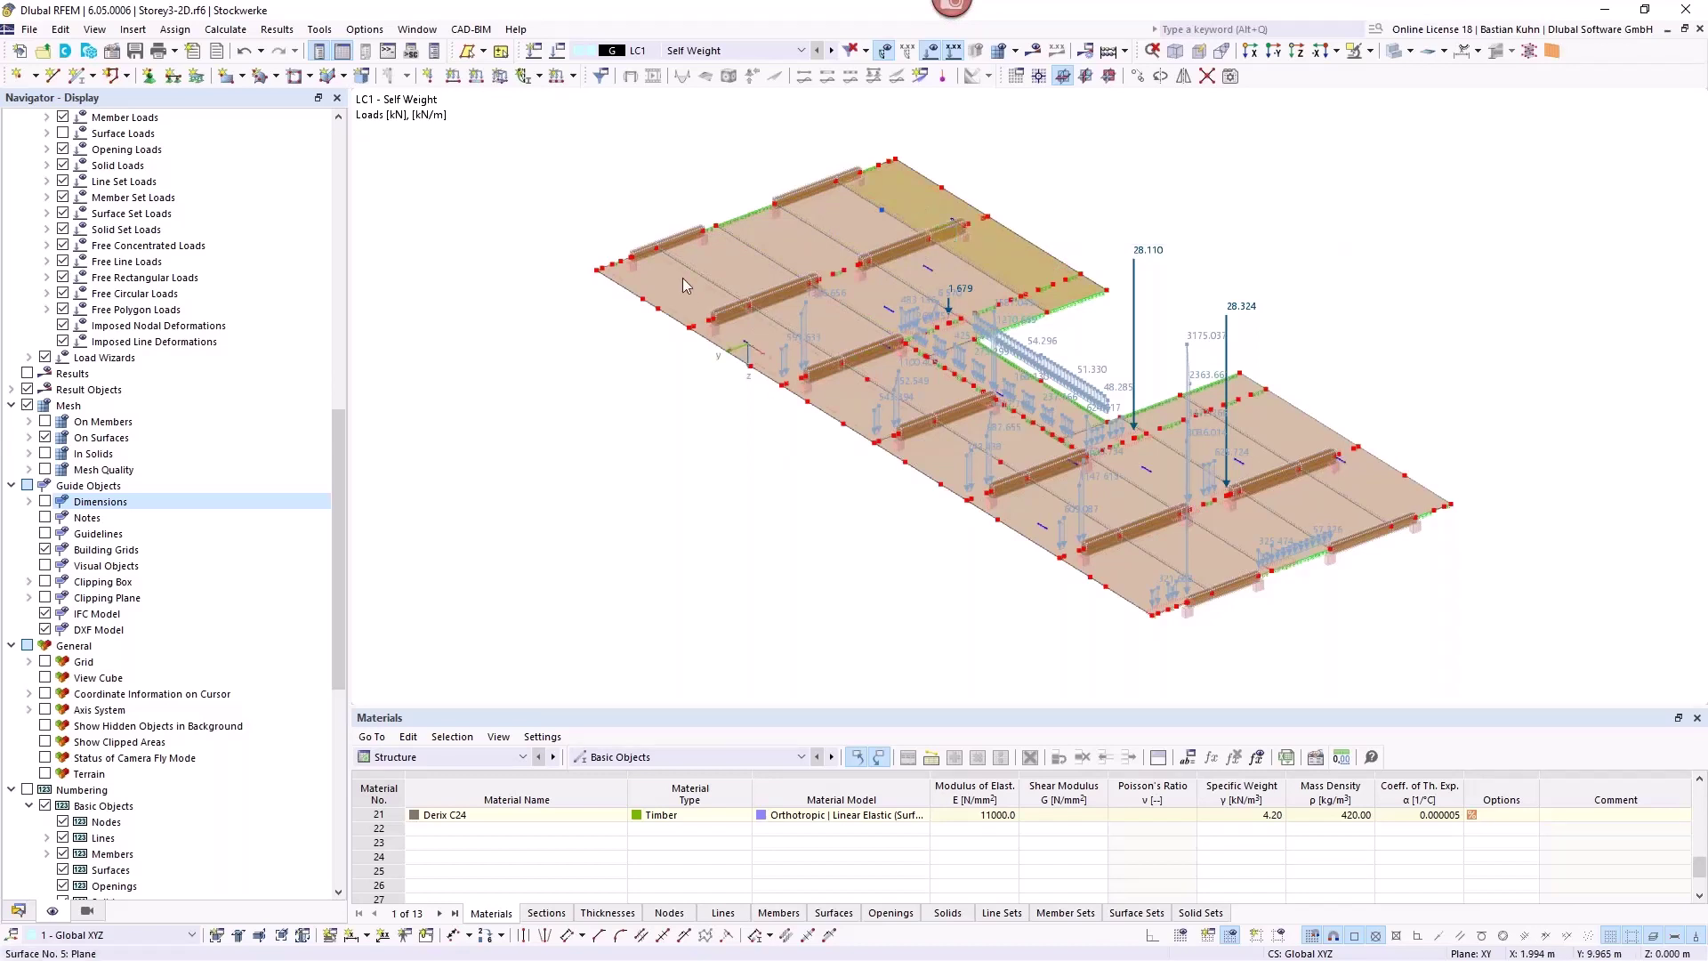
Inspect the hinge conditions and spring constants of the line hinge between two adjacent floor strips.
scroll(681, 277, "up", 4)
scroll(724, 272, "up", 3)
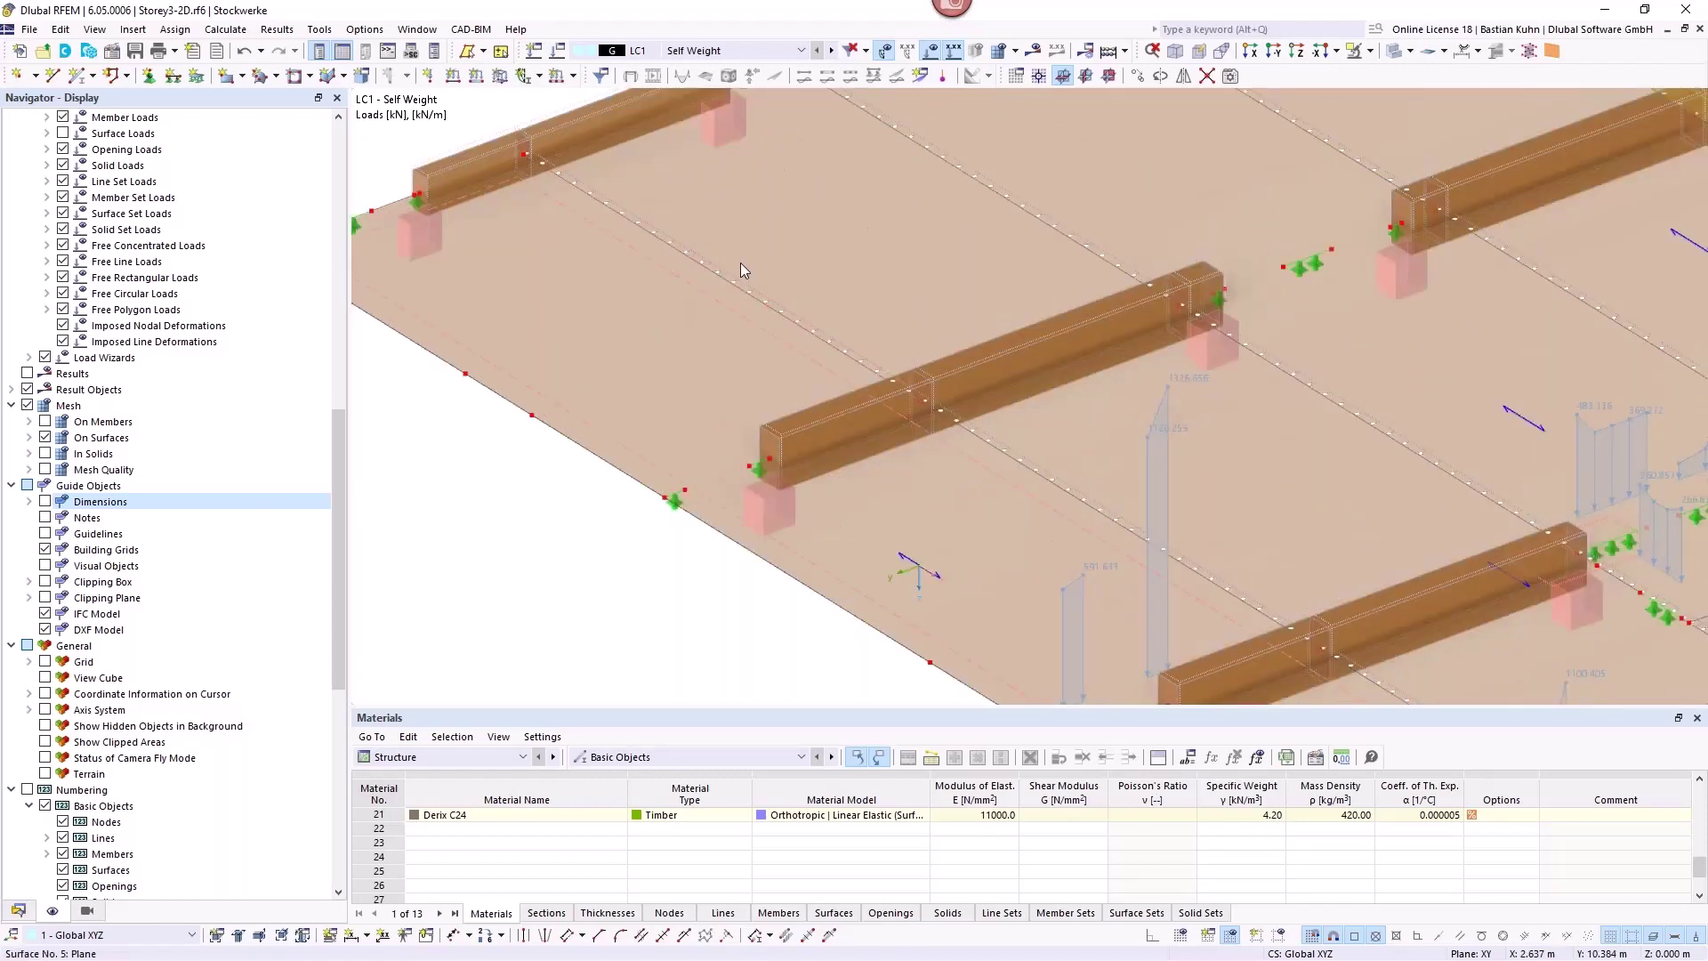
scroll(765, 285, "up", 4)
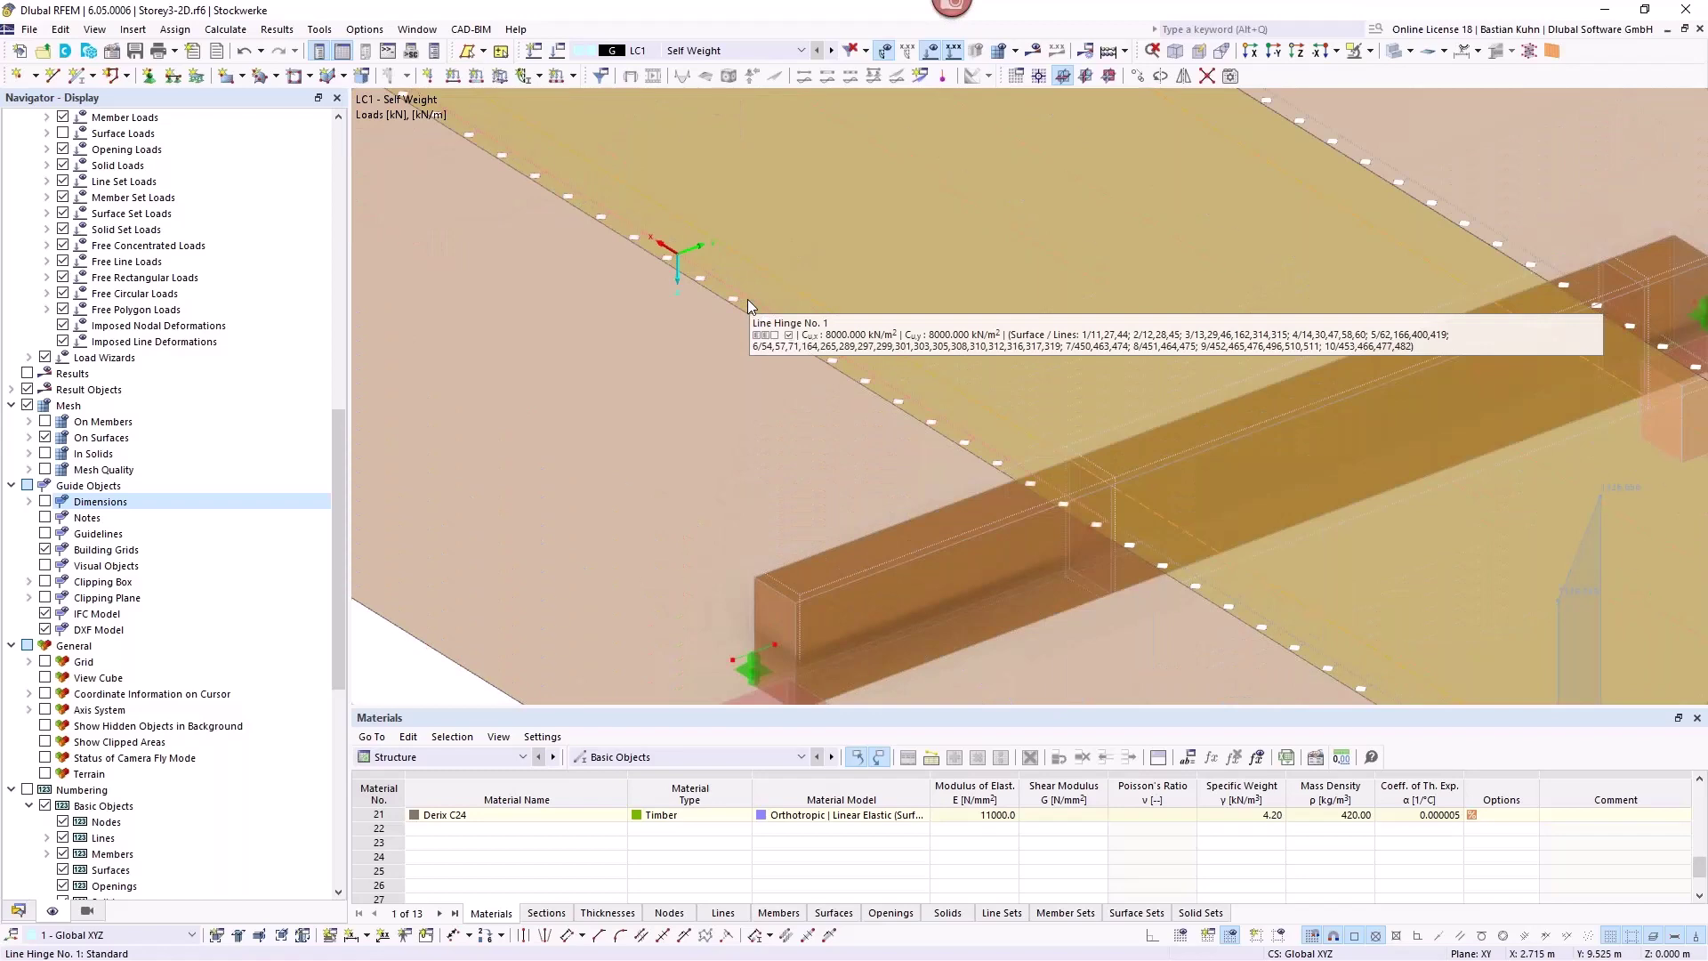
double_click(748, 307)
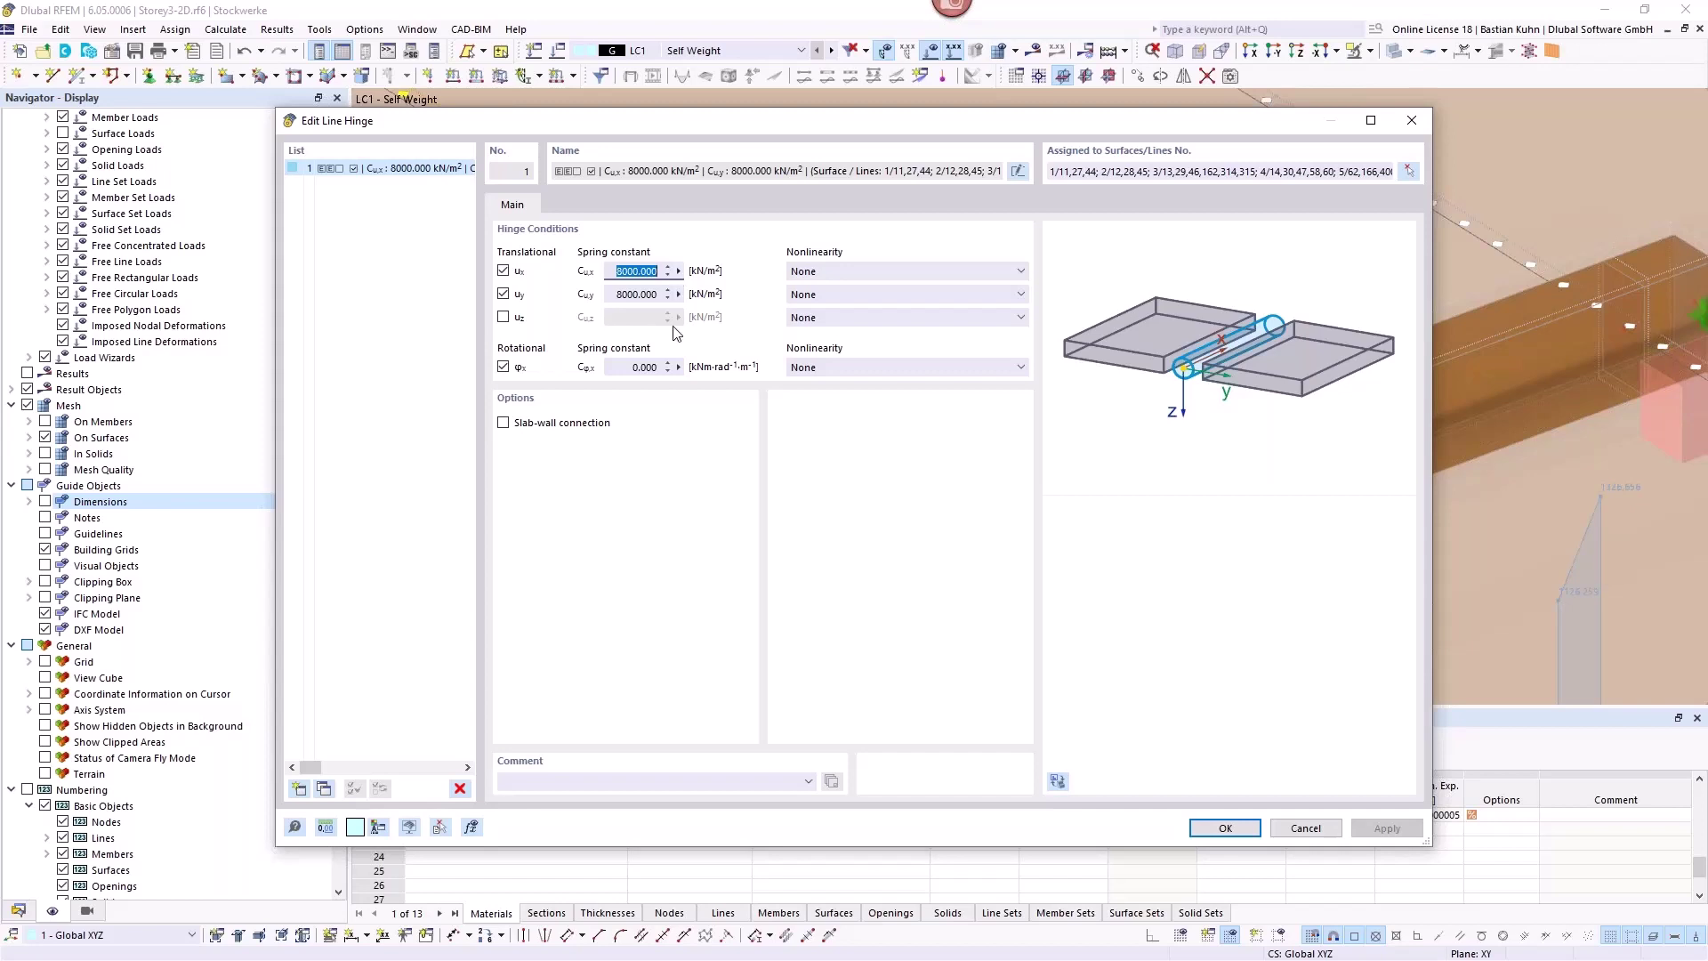
left_click(1305, 828)
scroll(676, 439, "down", 5)
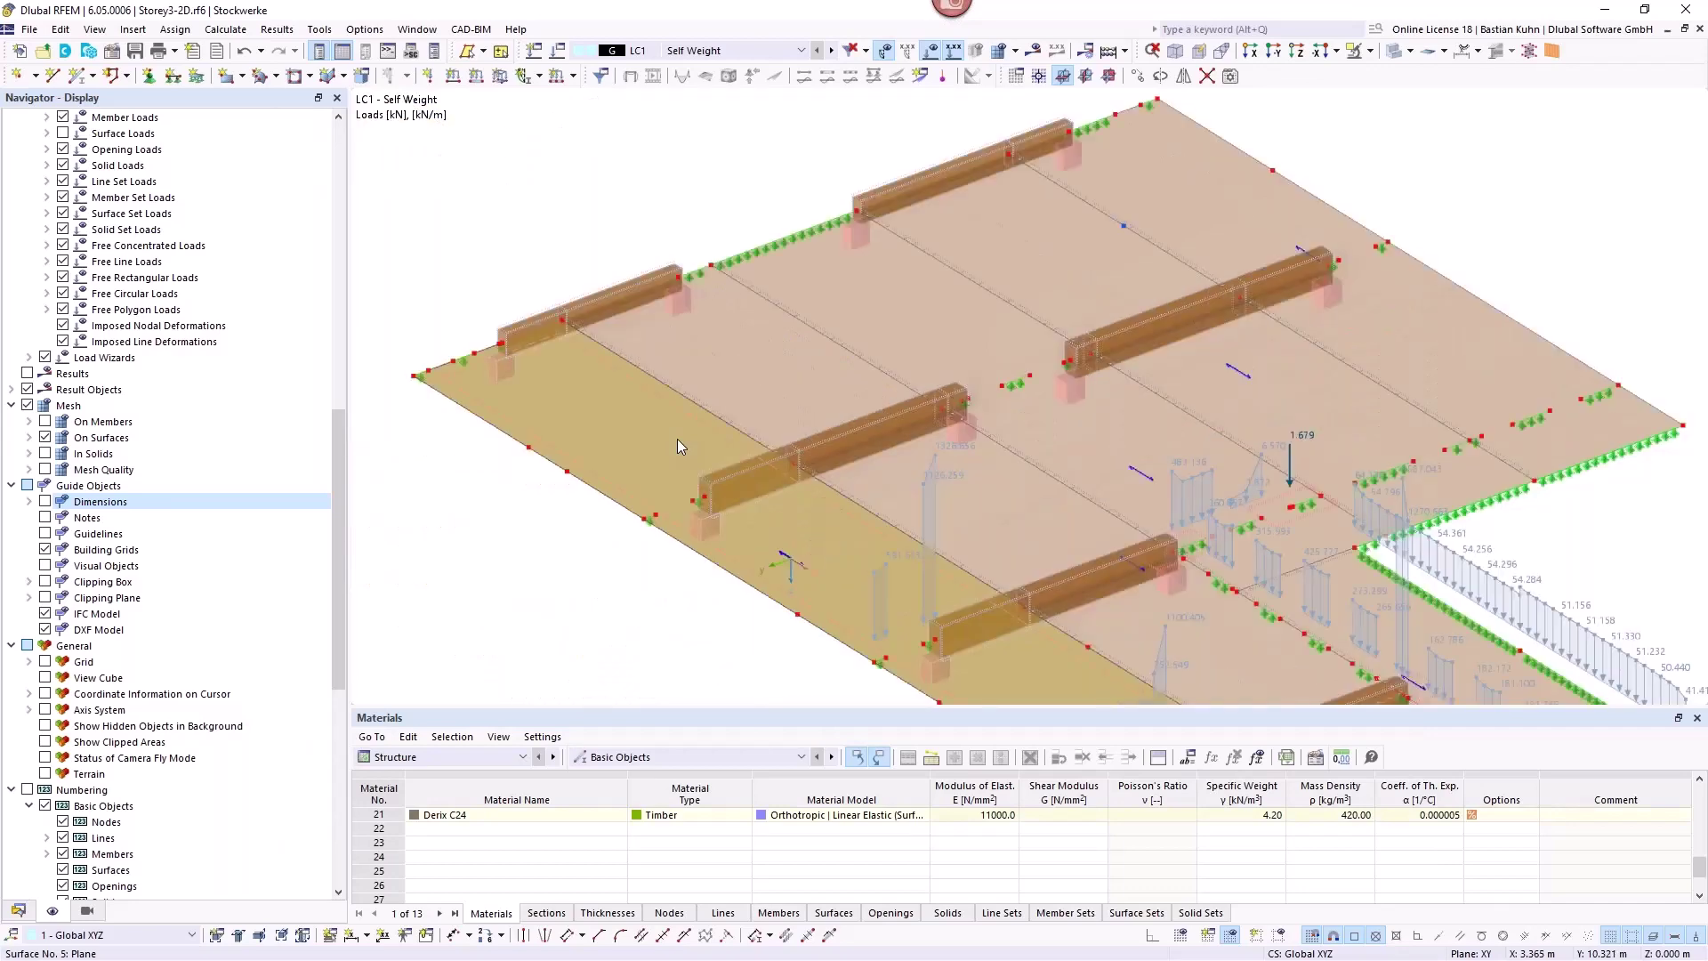
Check the floor's layered thickness type and the add-ons activated in the model's base data.
left_click(18, 910)
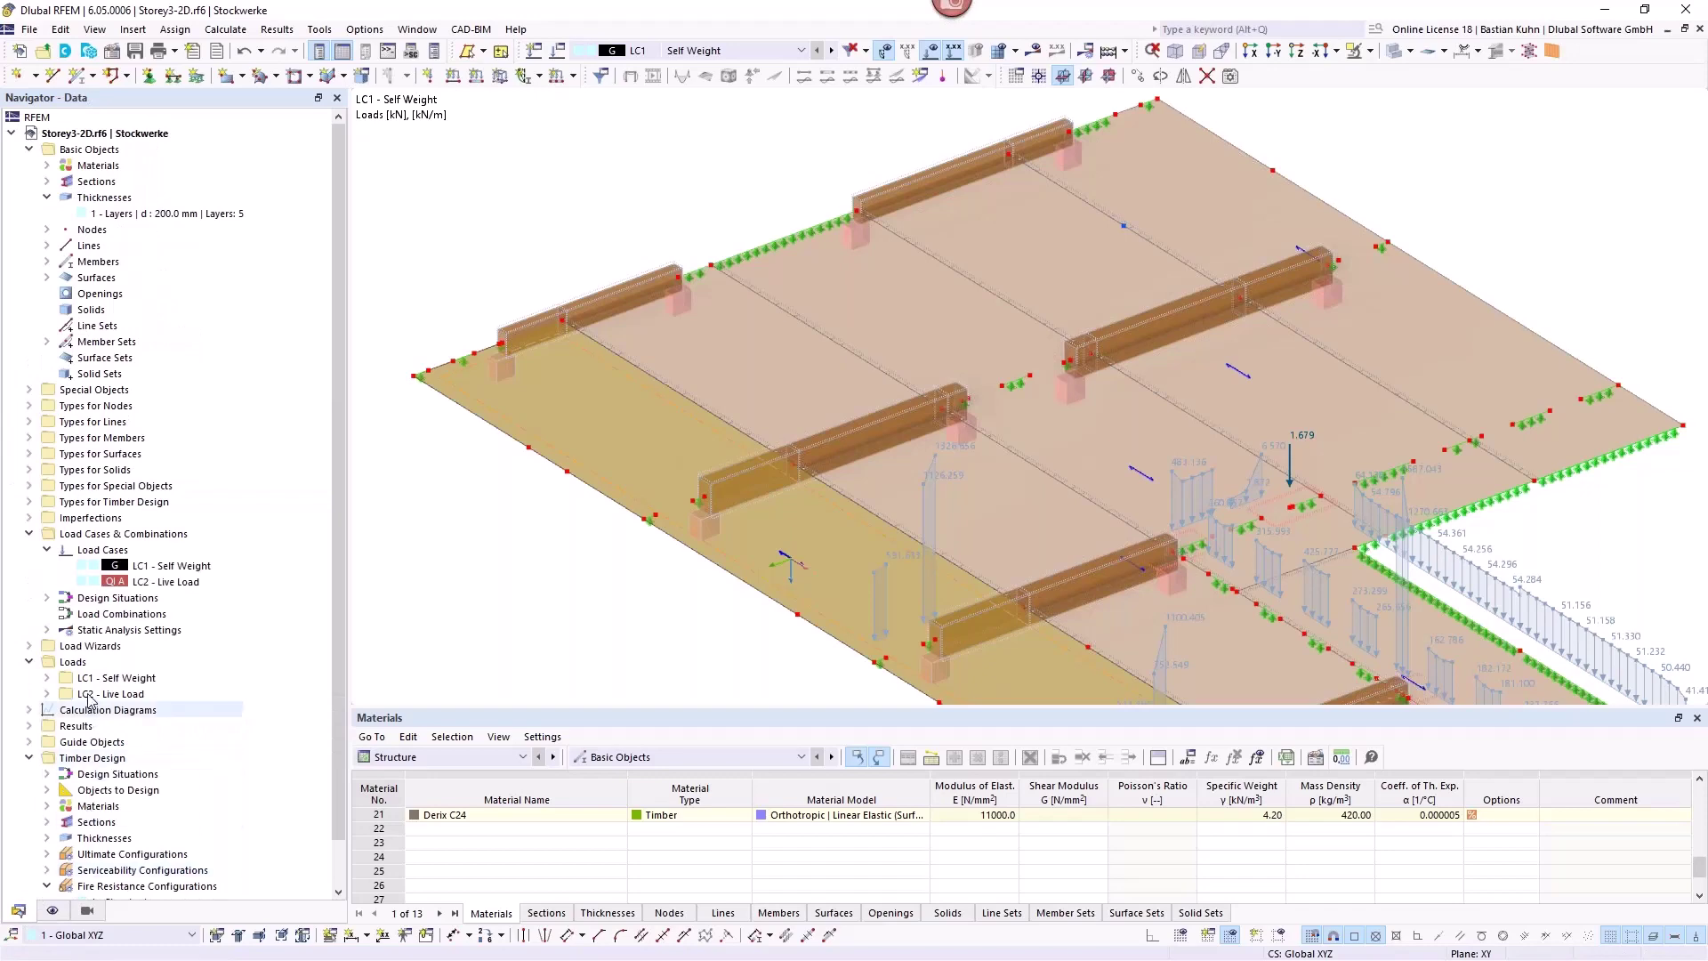
double_click(160, 214)
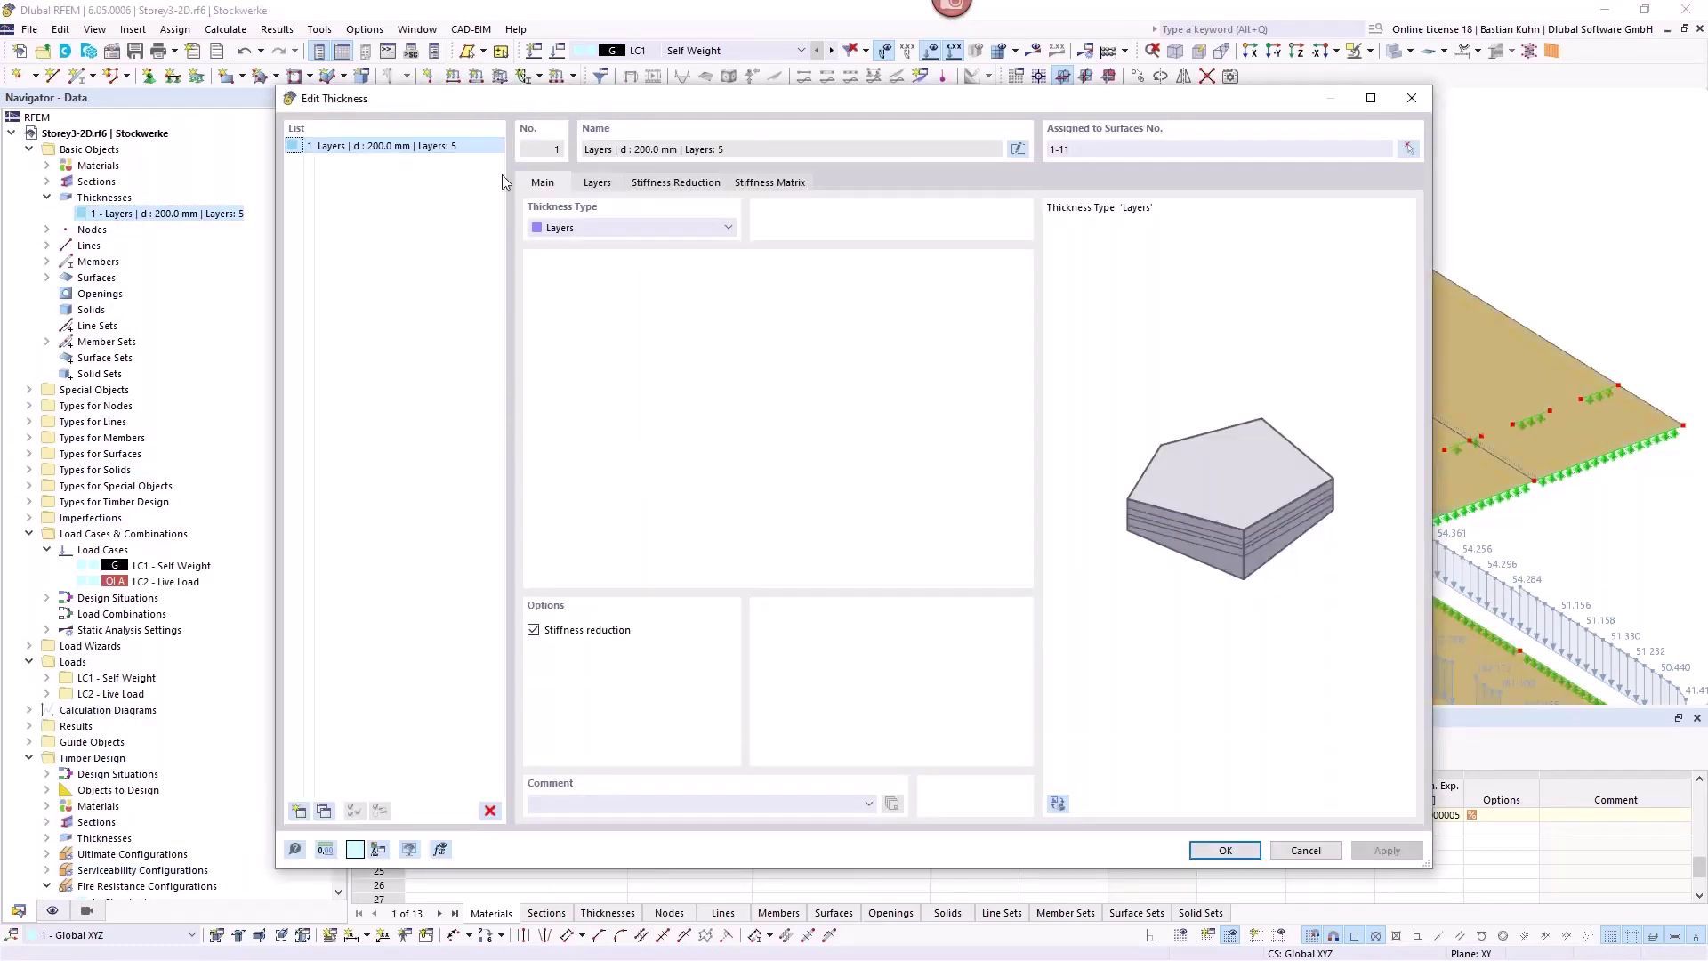
left_click_drag(760, 100, 959, 61)
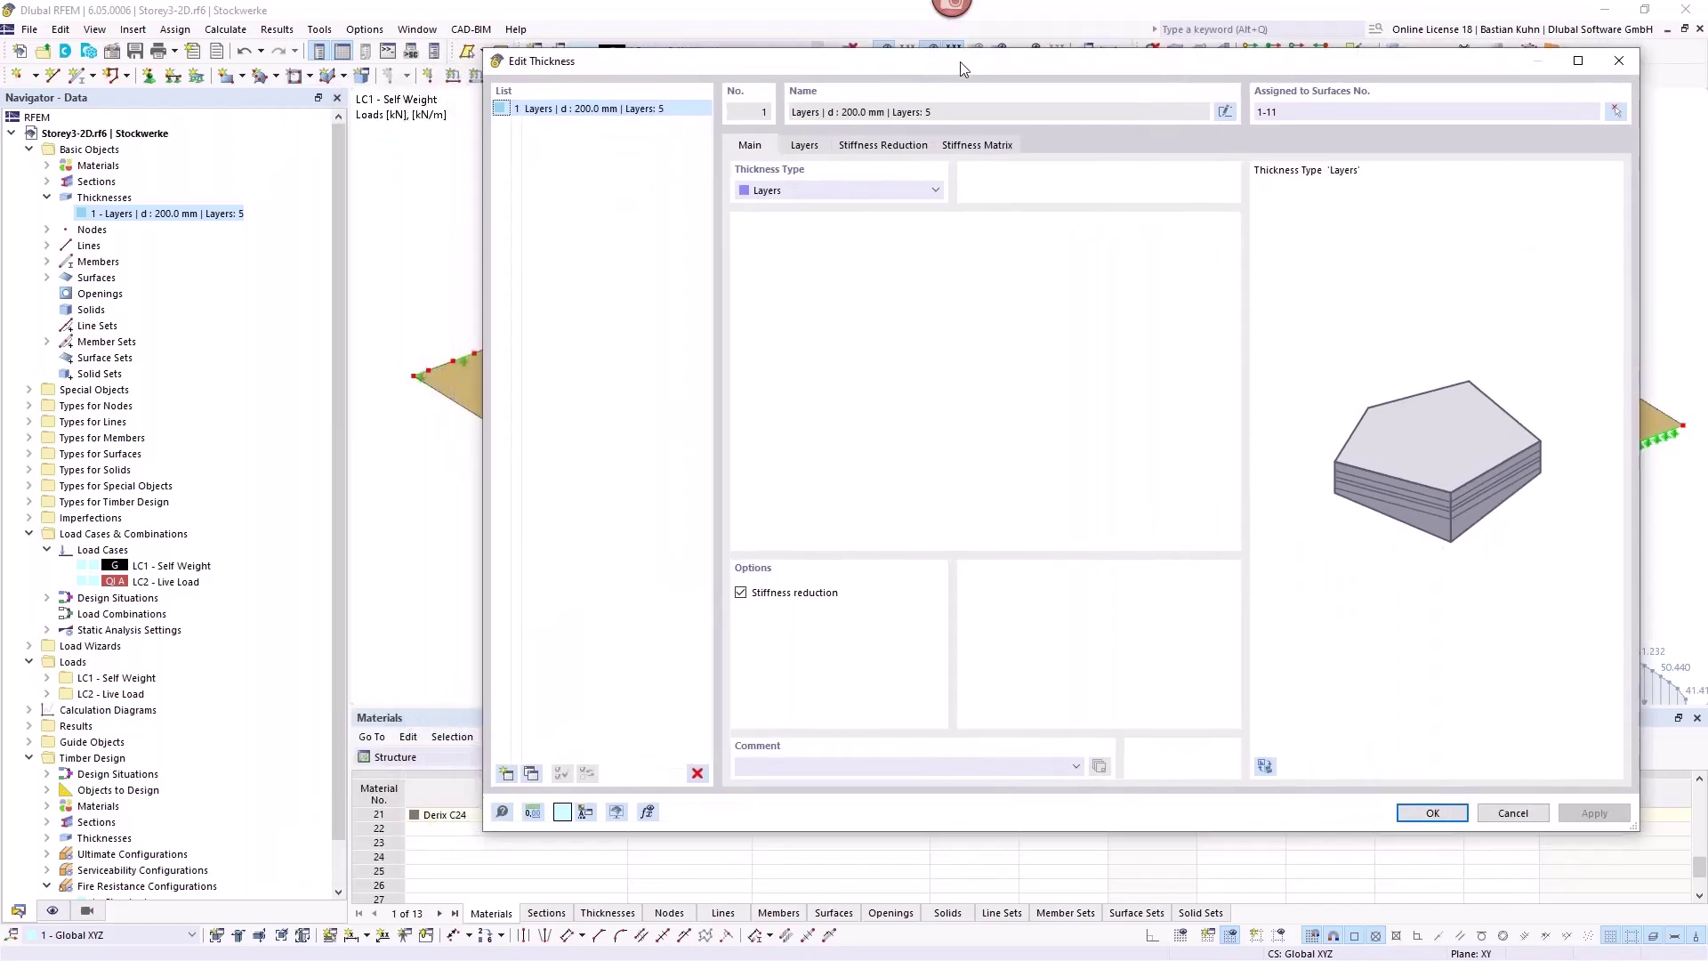
left_click(1617, 63)
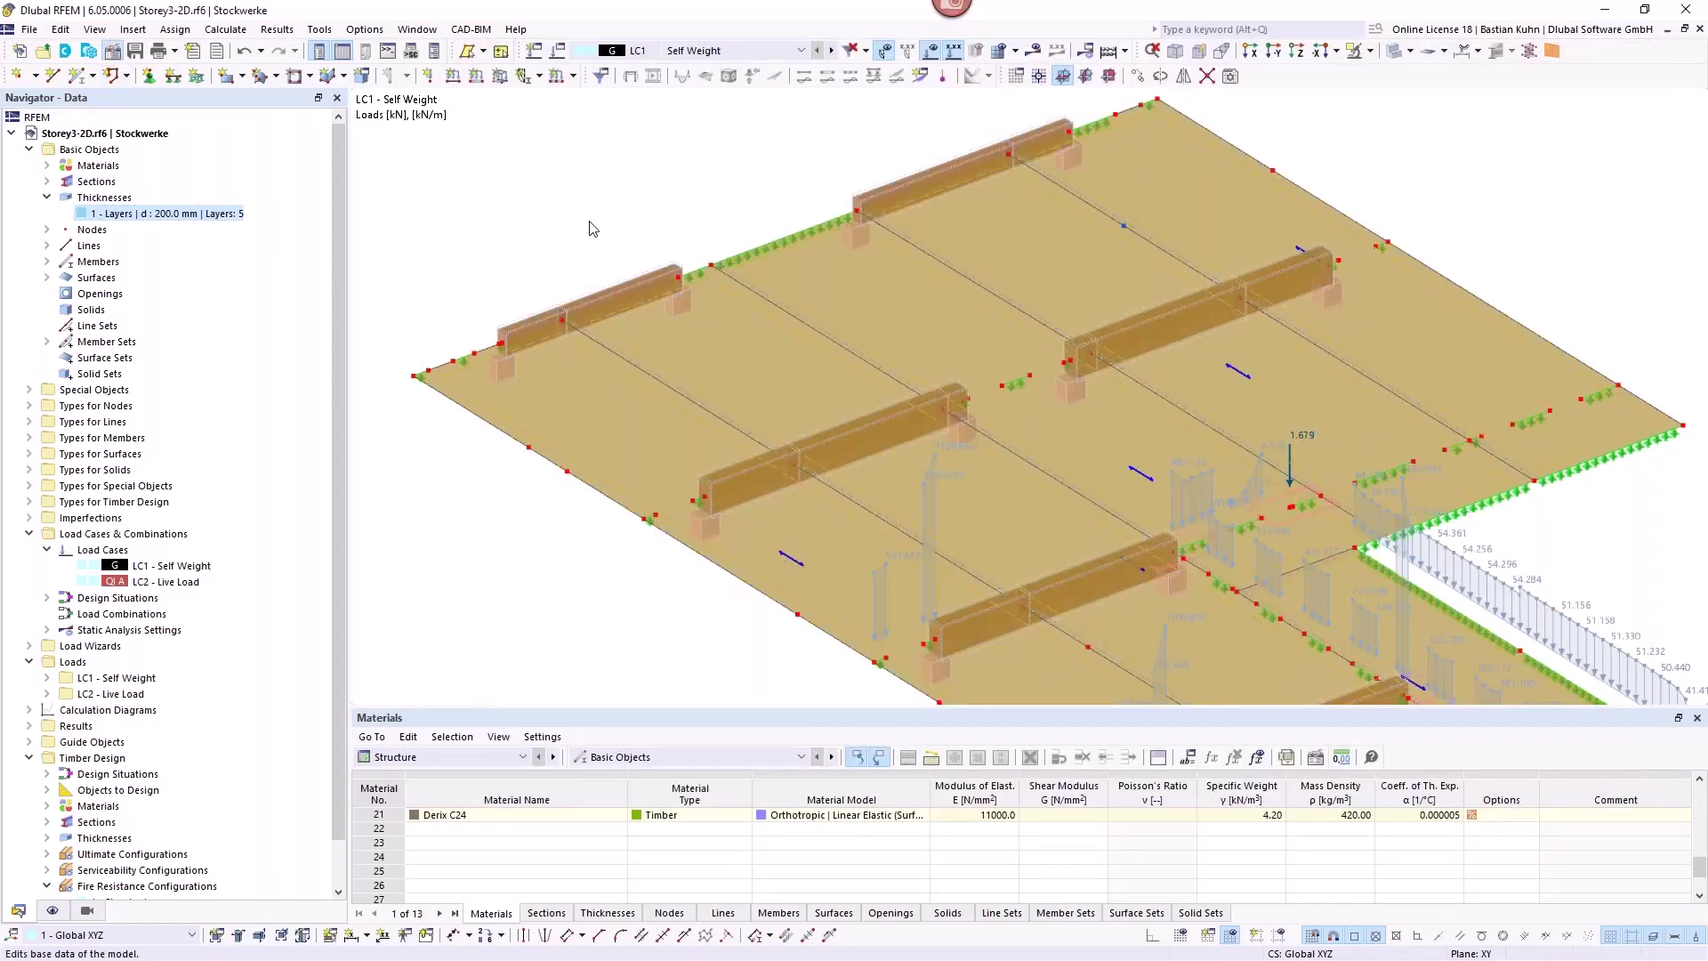
left_click(566, 143)
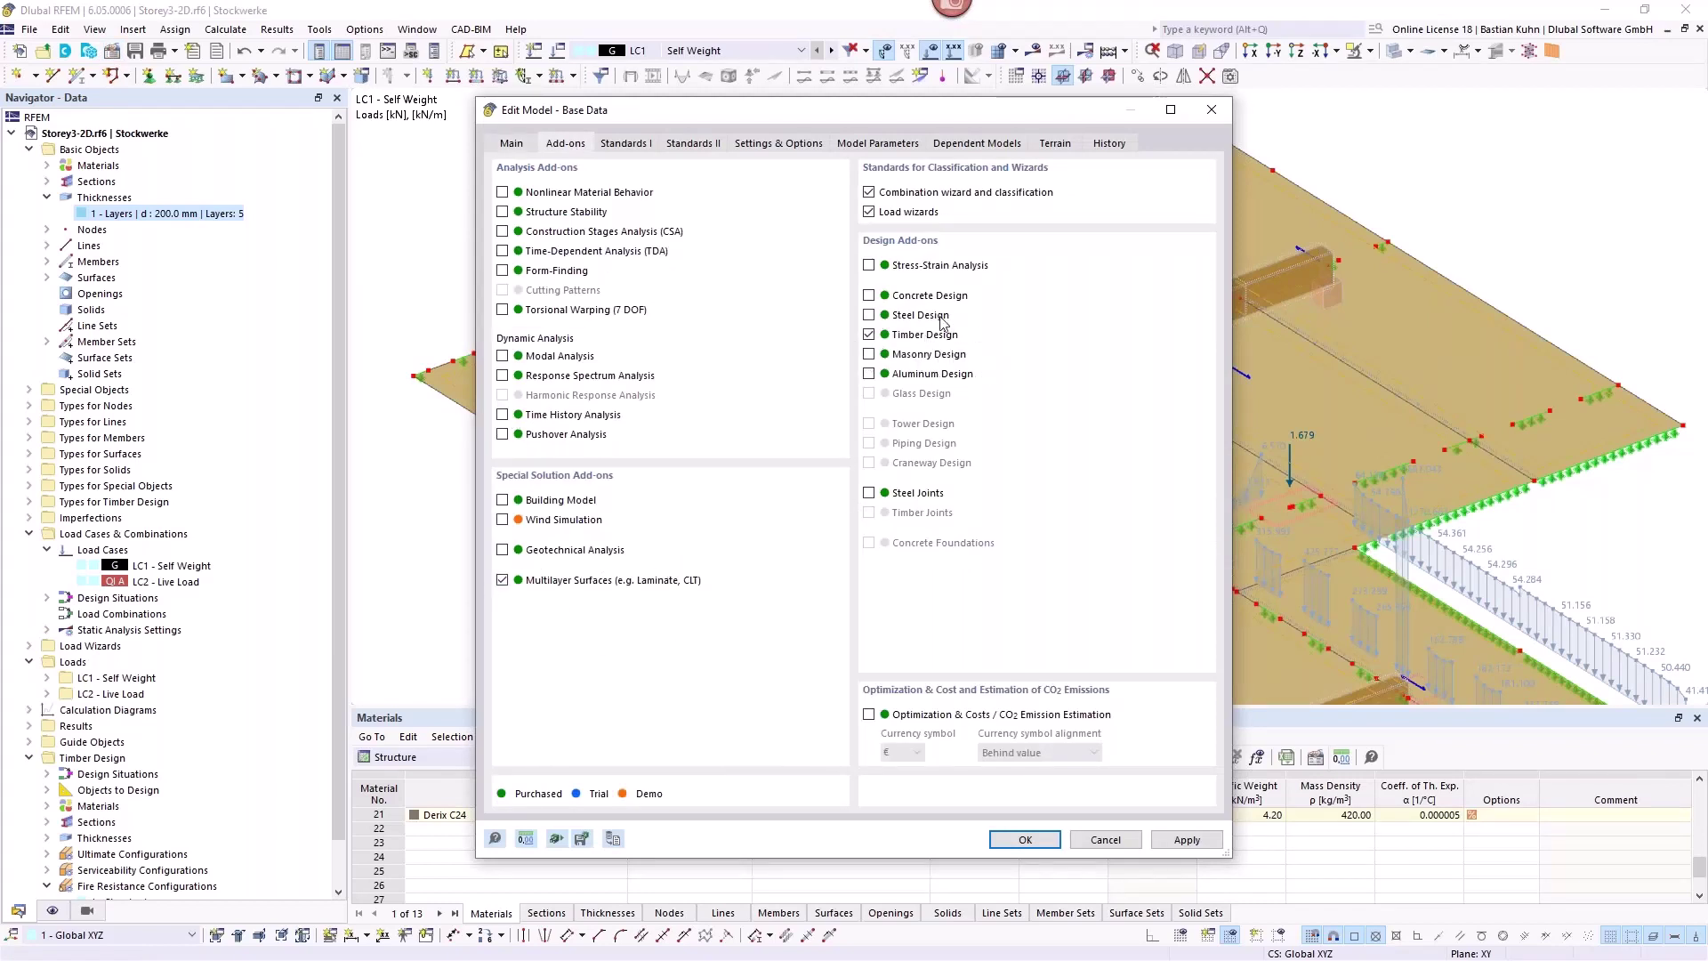
left_click(1090, 840)
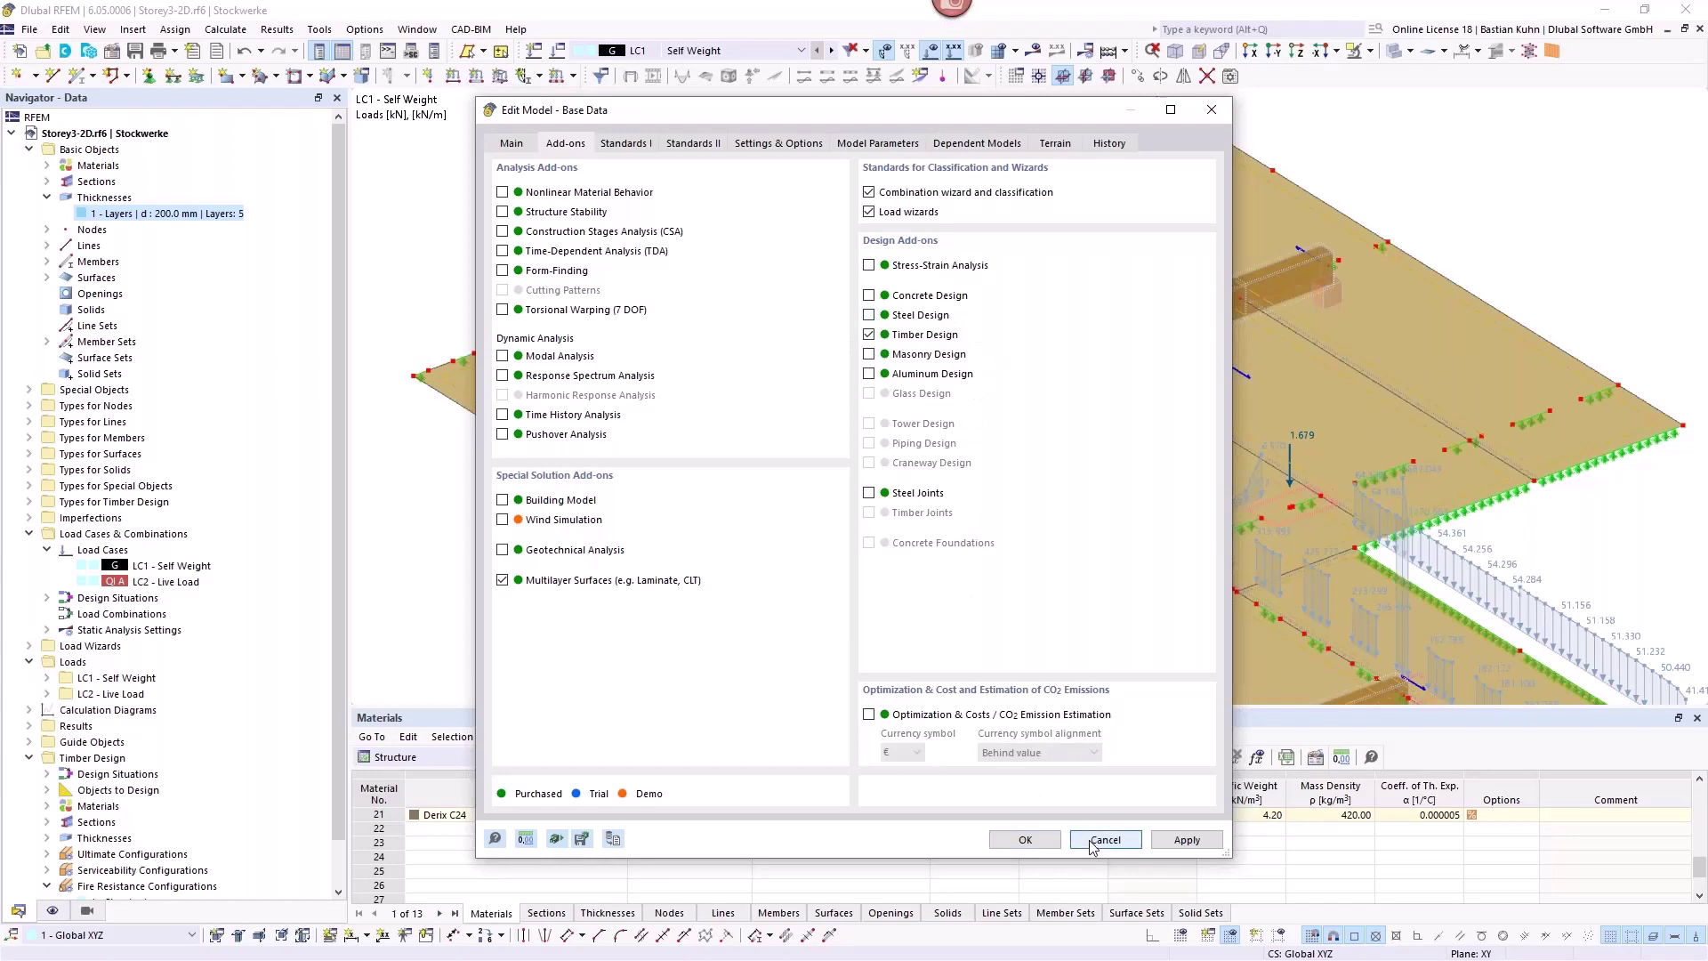
left_click(1044, 845)
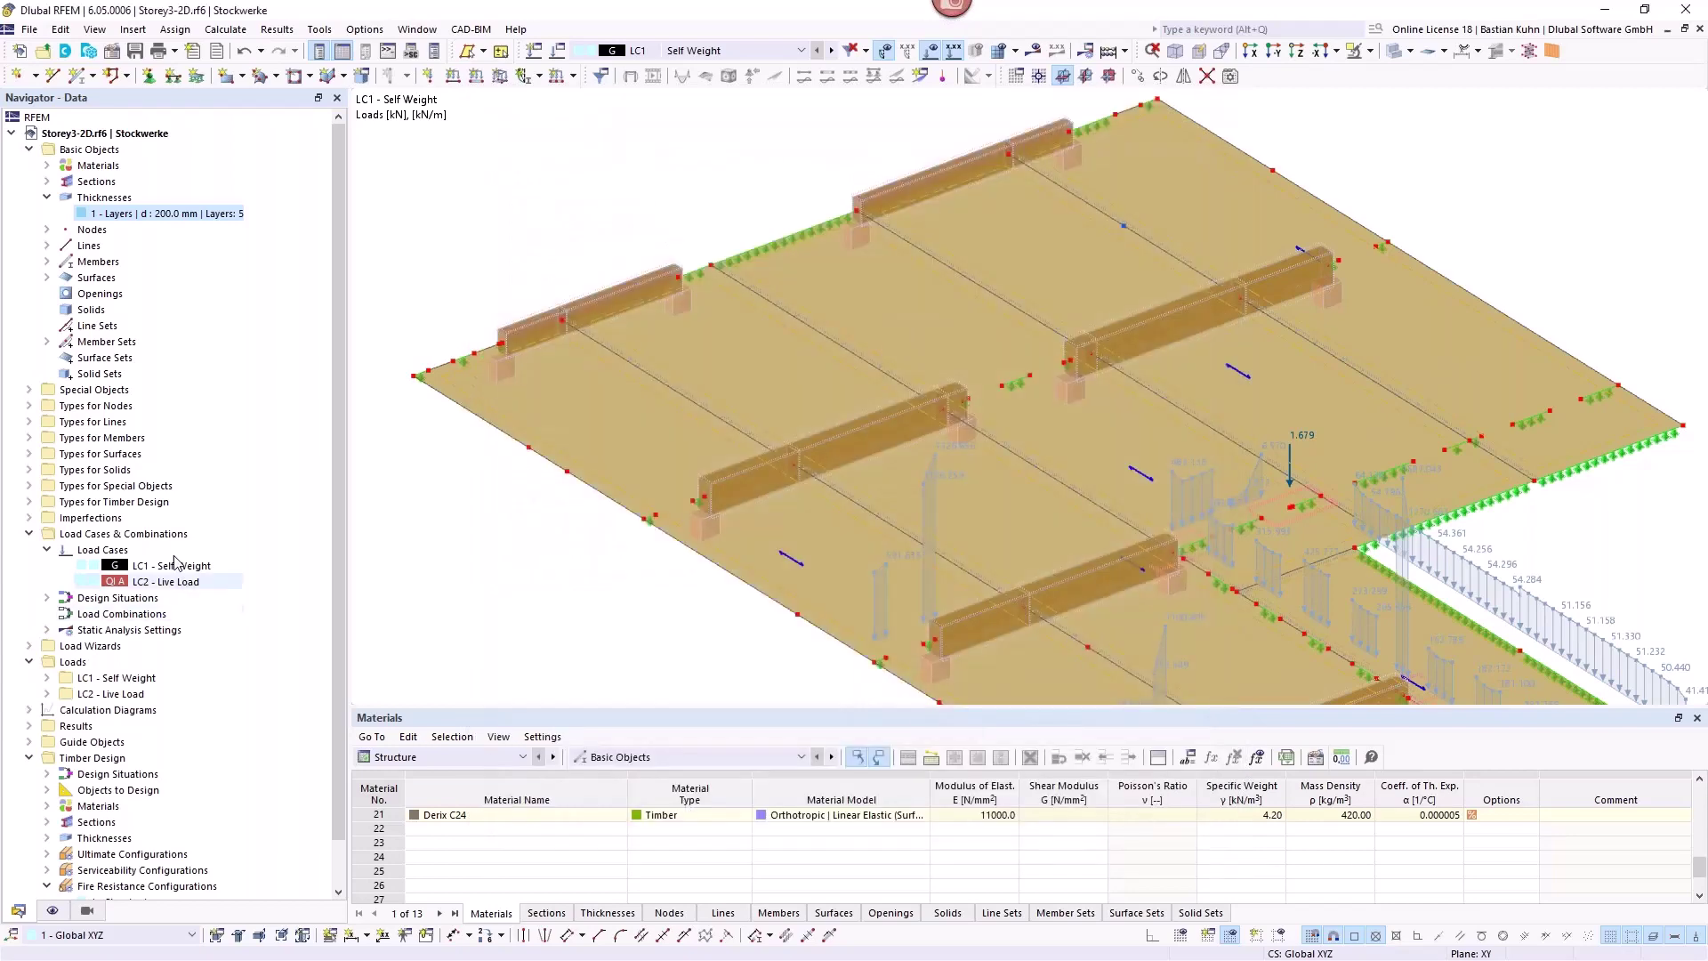
Review the layer structure of the 200 mm floor thickness and browse the manufacturers in the composition library.
double_click(153, 215)
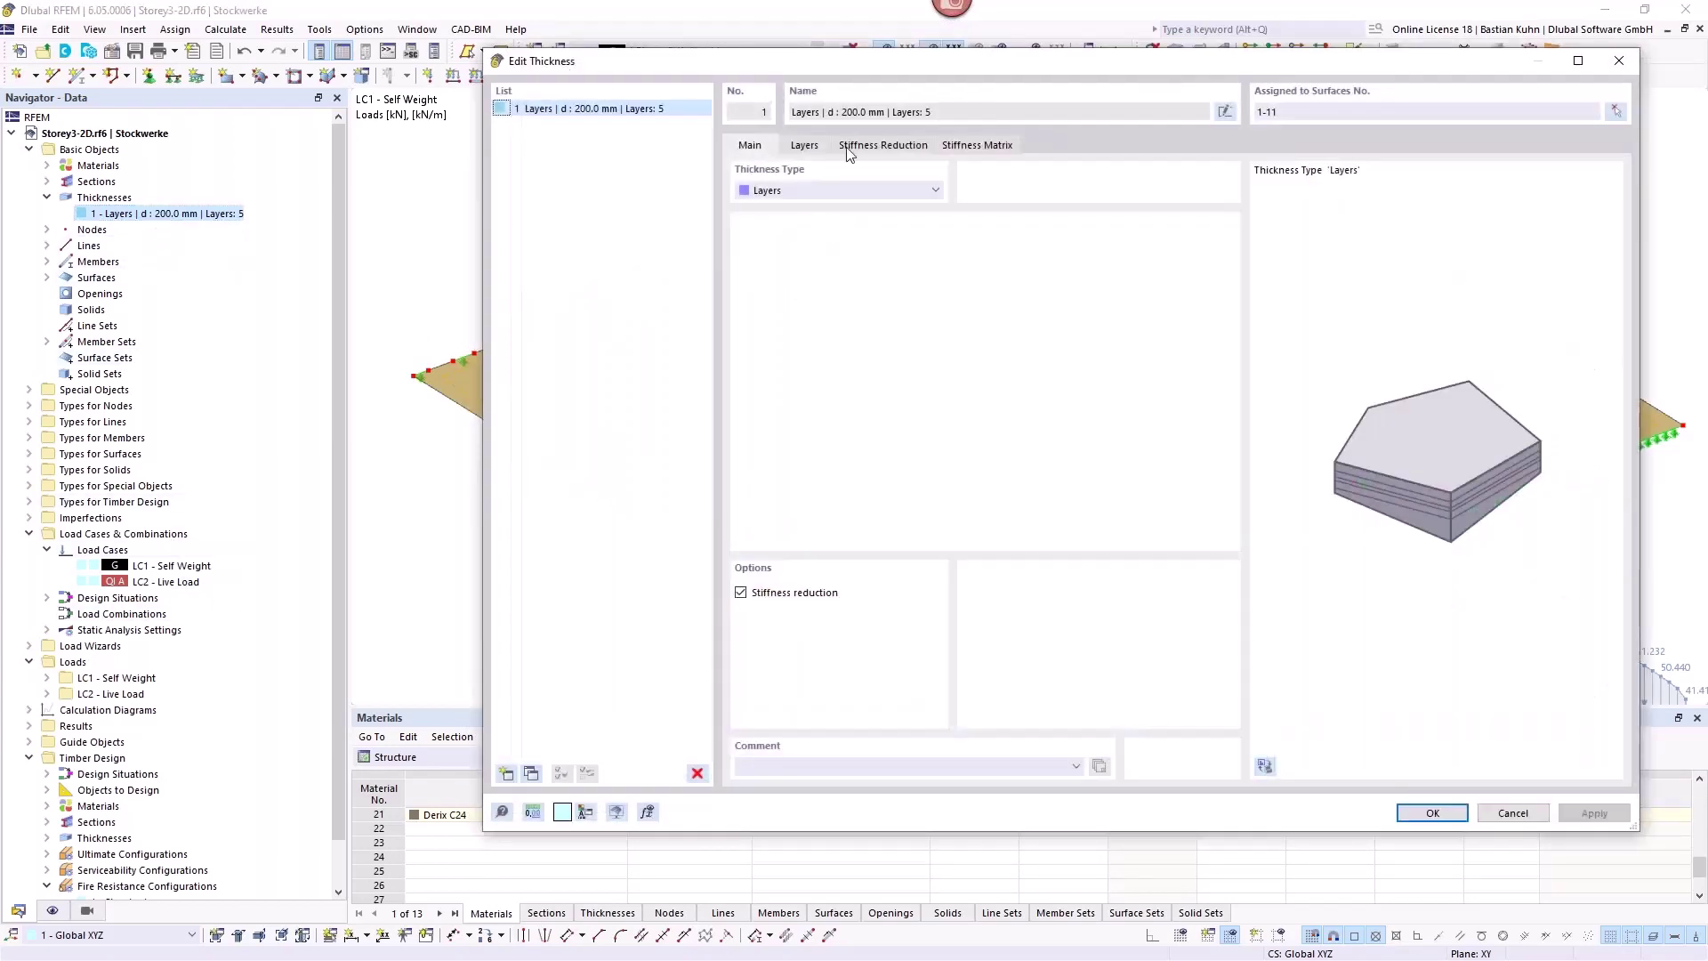
left_click(804, 147)
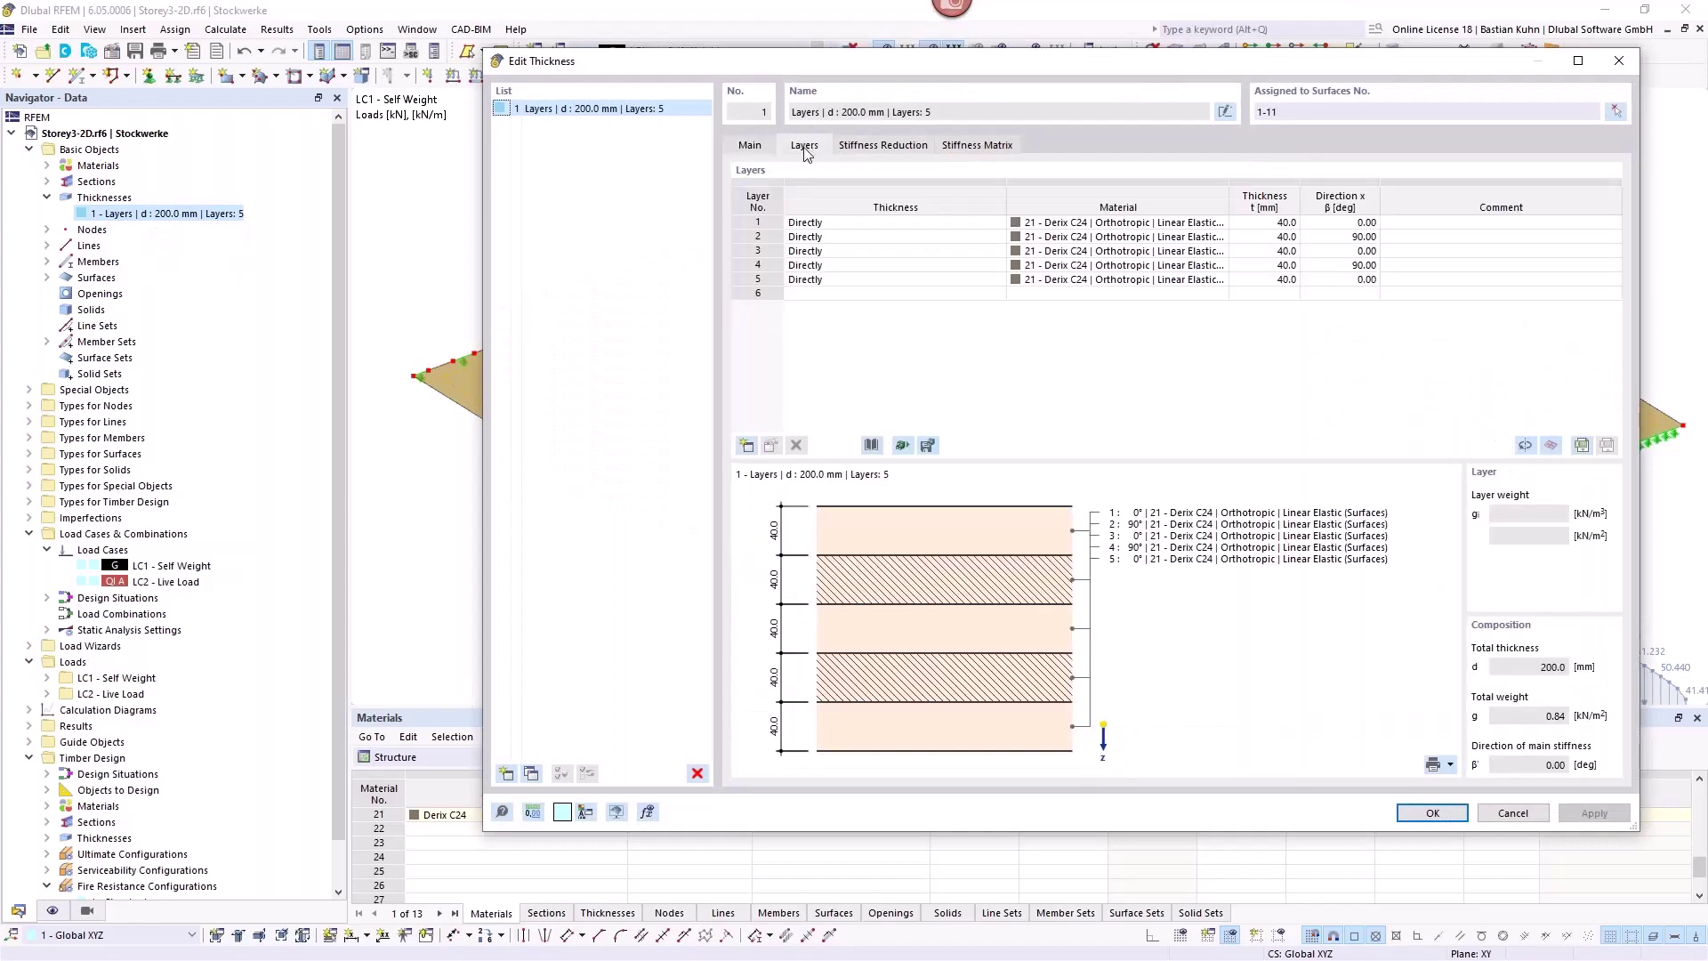
left_click(867, 448)
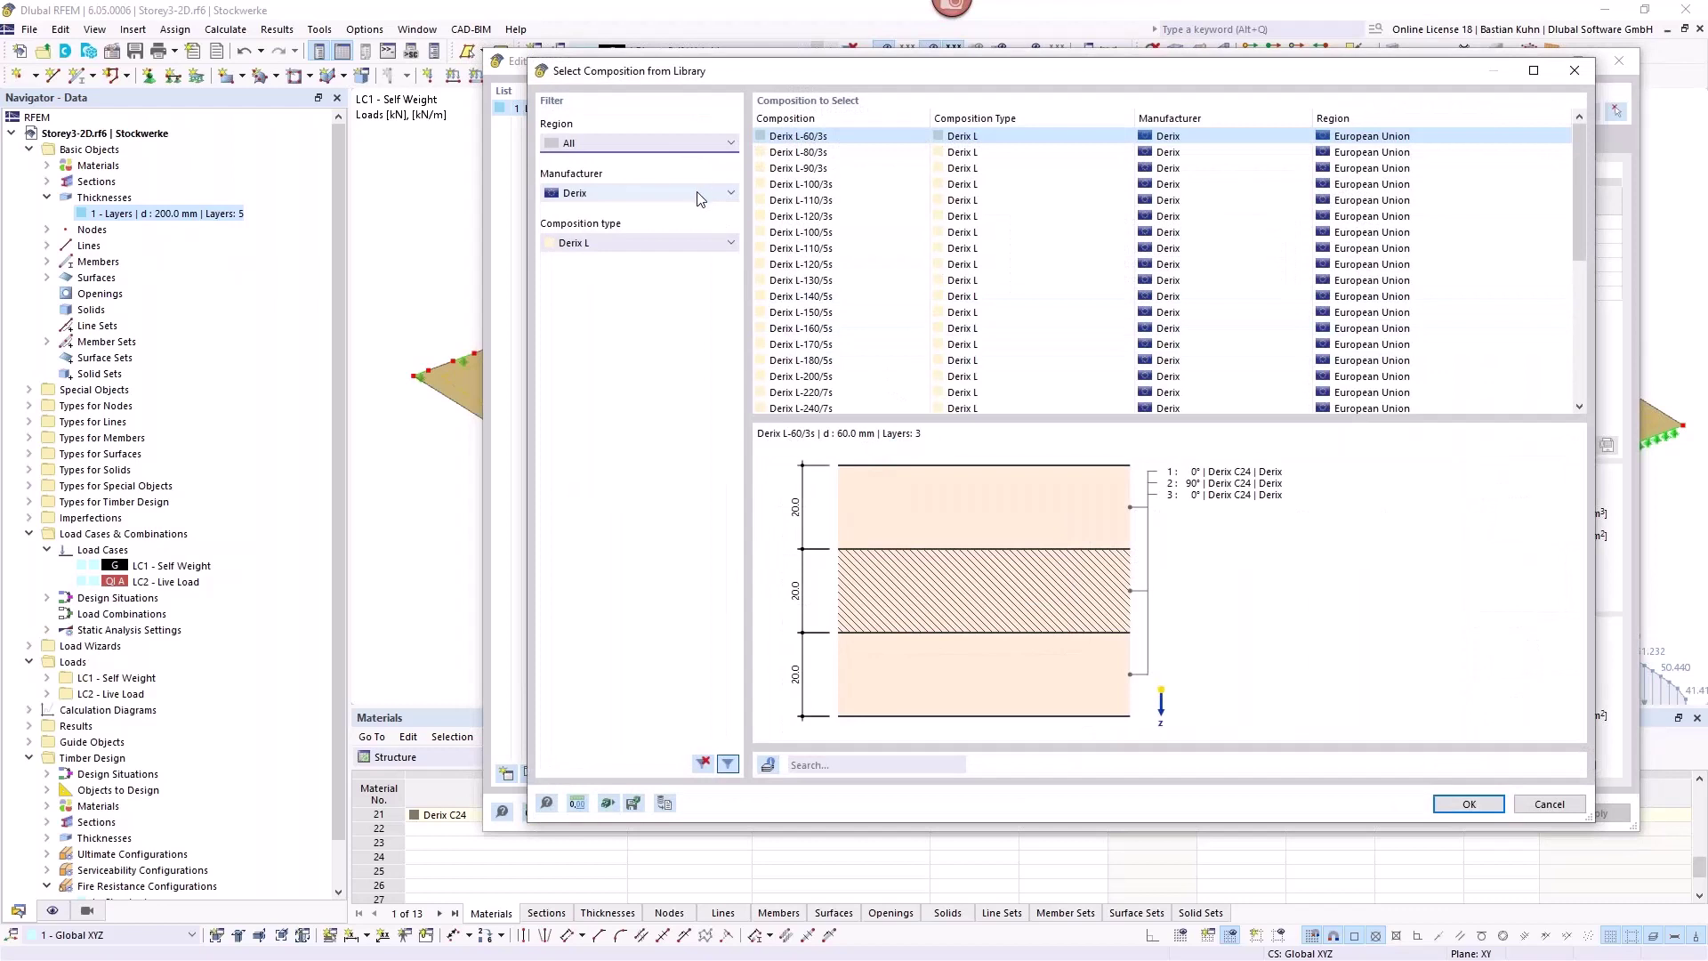
left_click(700, 198)
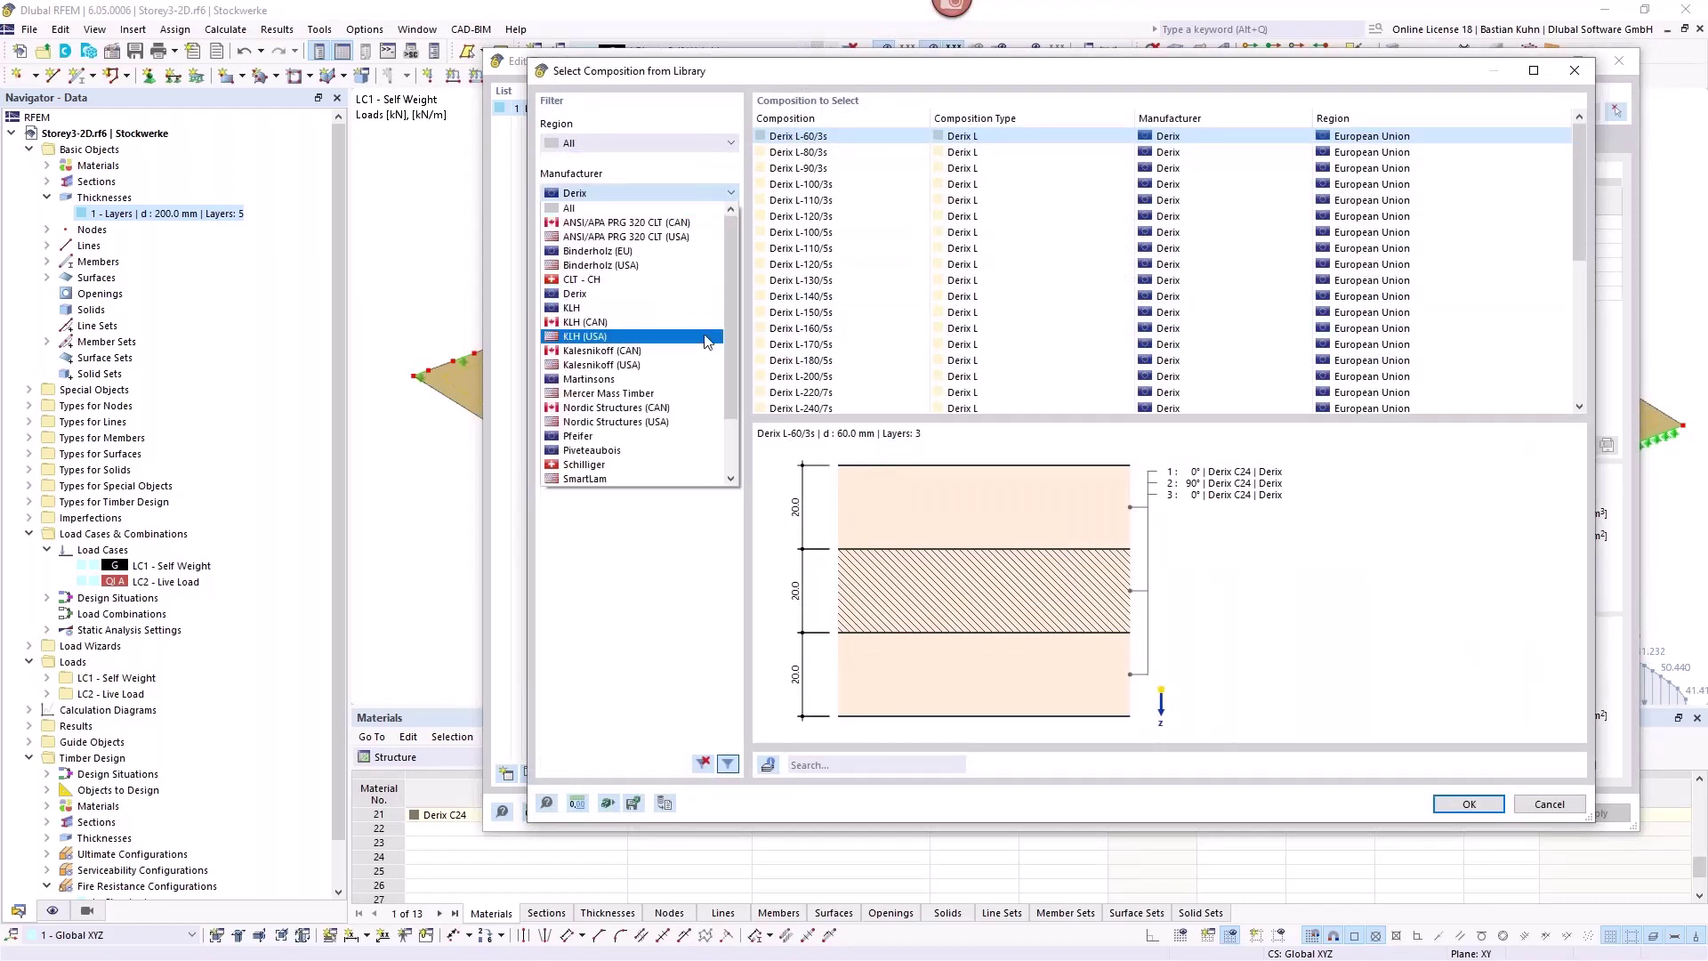
left_click_drag(729, 306, 723, 419)
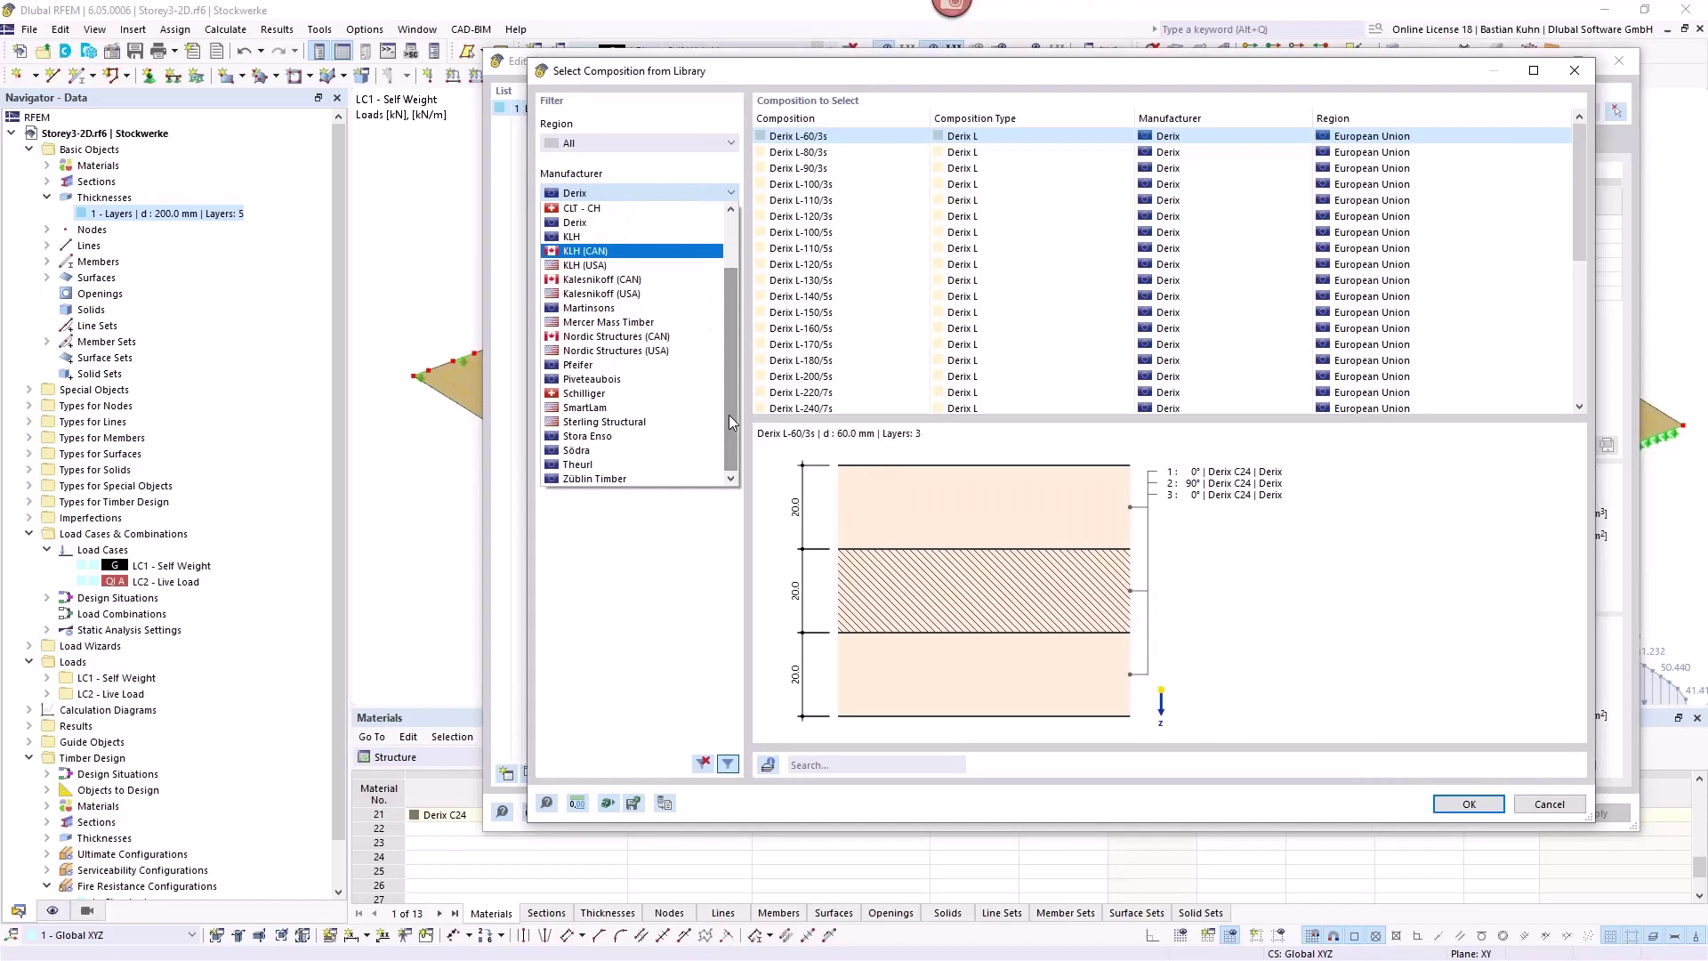
scroll(728, 414, "up", 2)
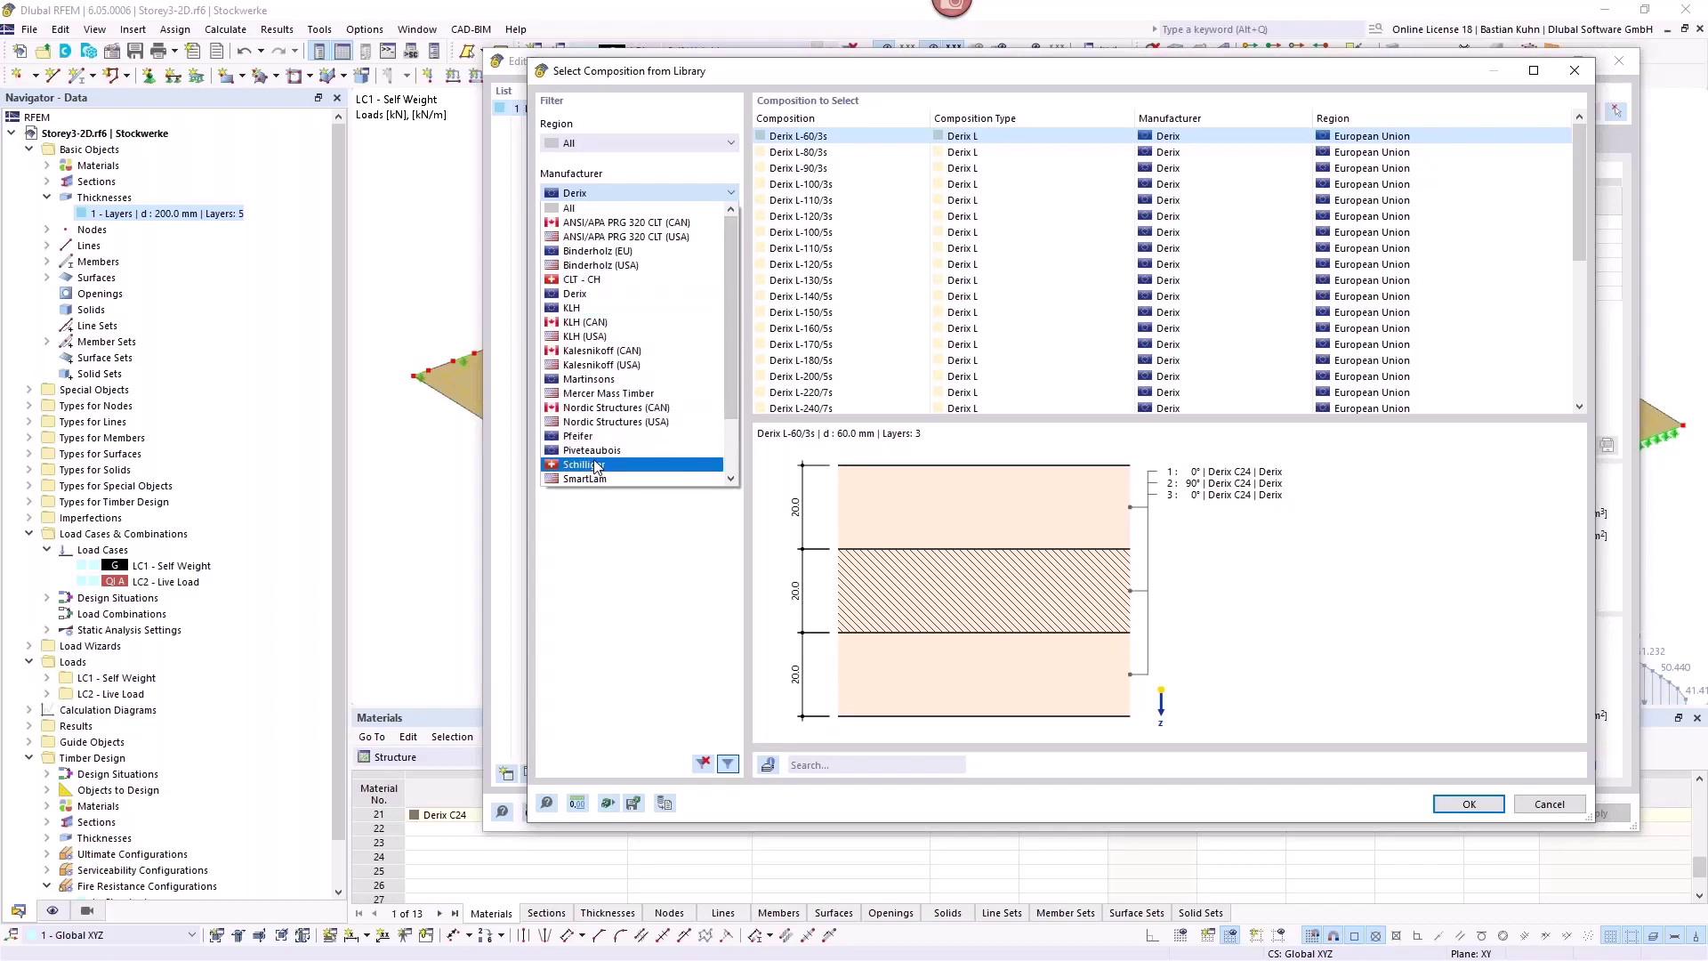
scroll(681, 356, "down", 2)
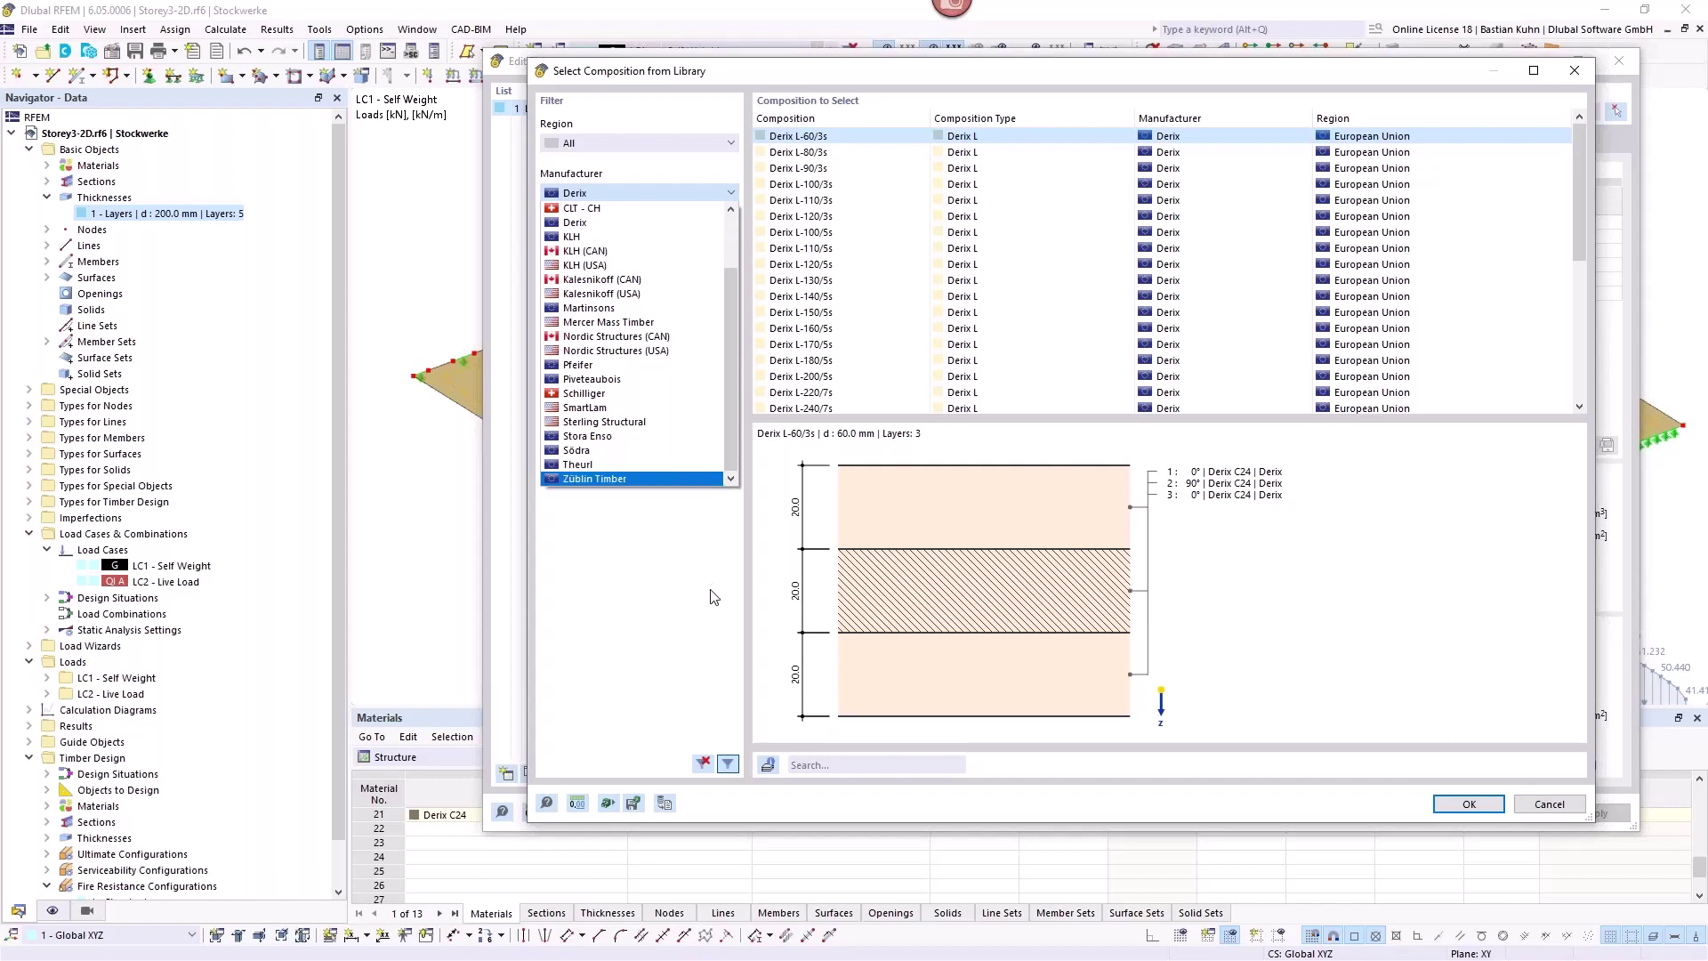
key("Escape")
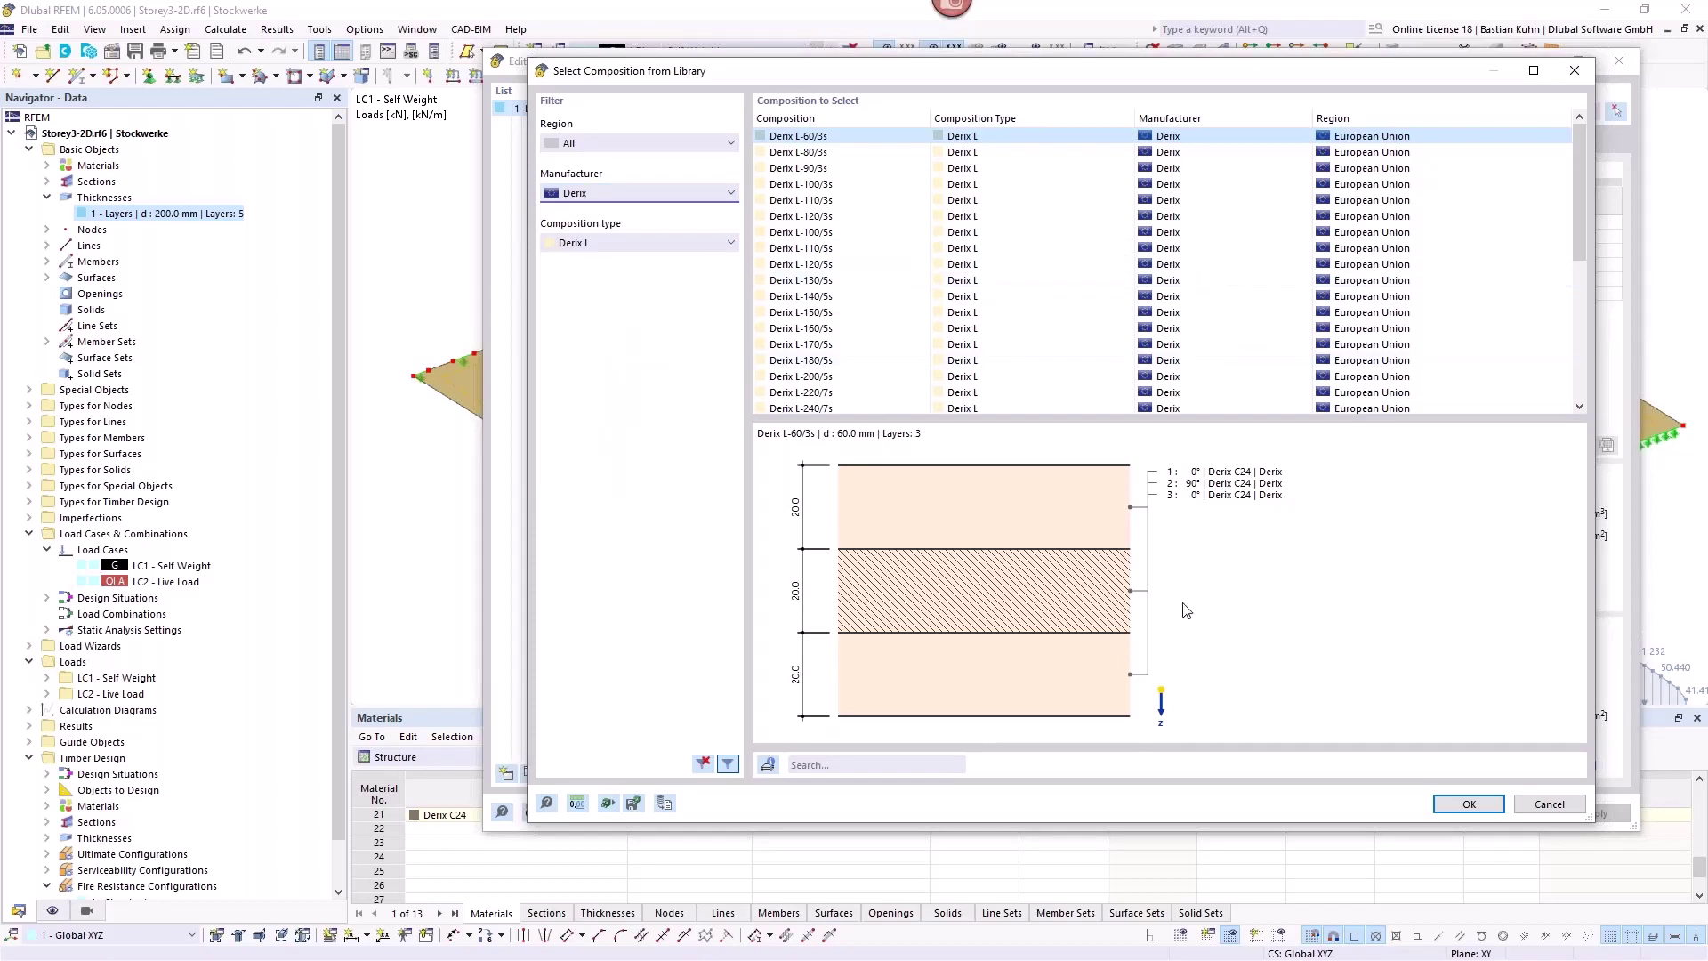
left_click(1548, 805)
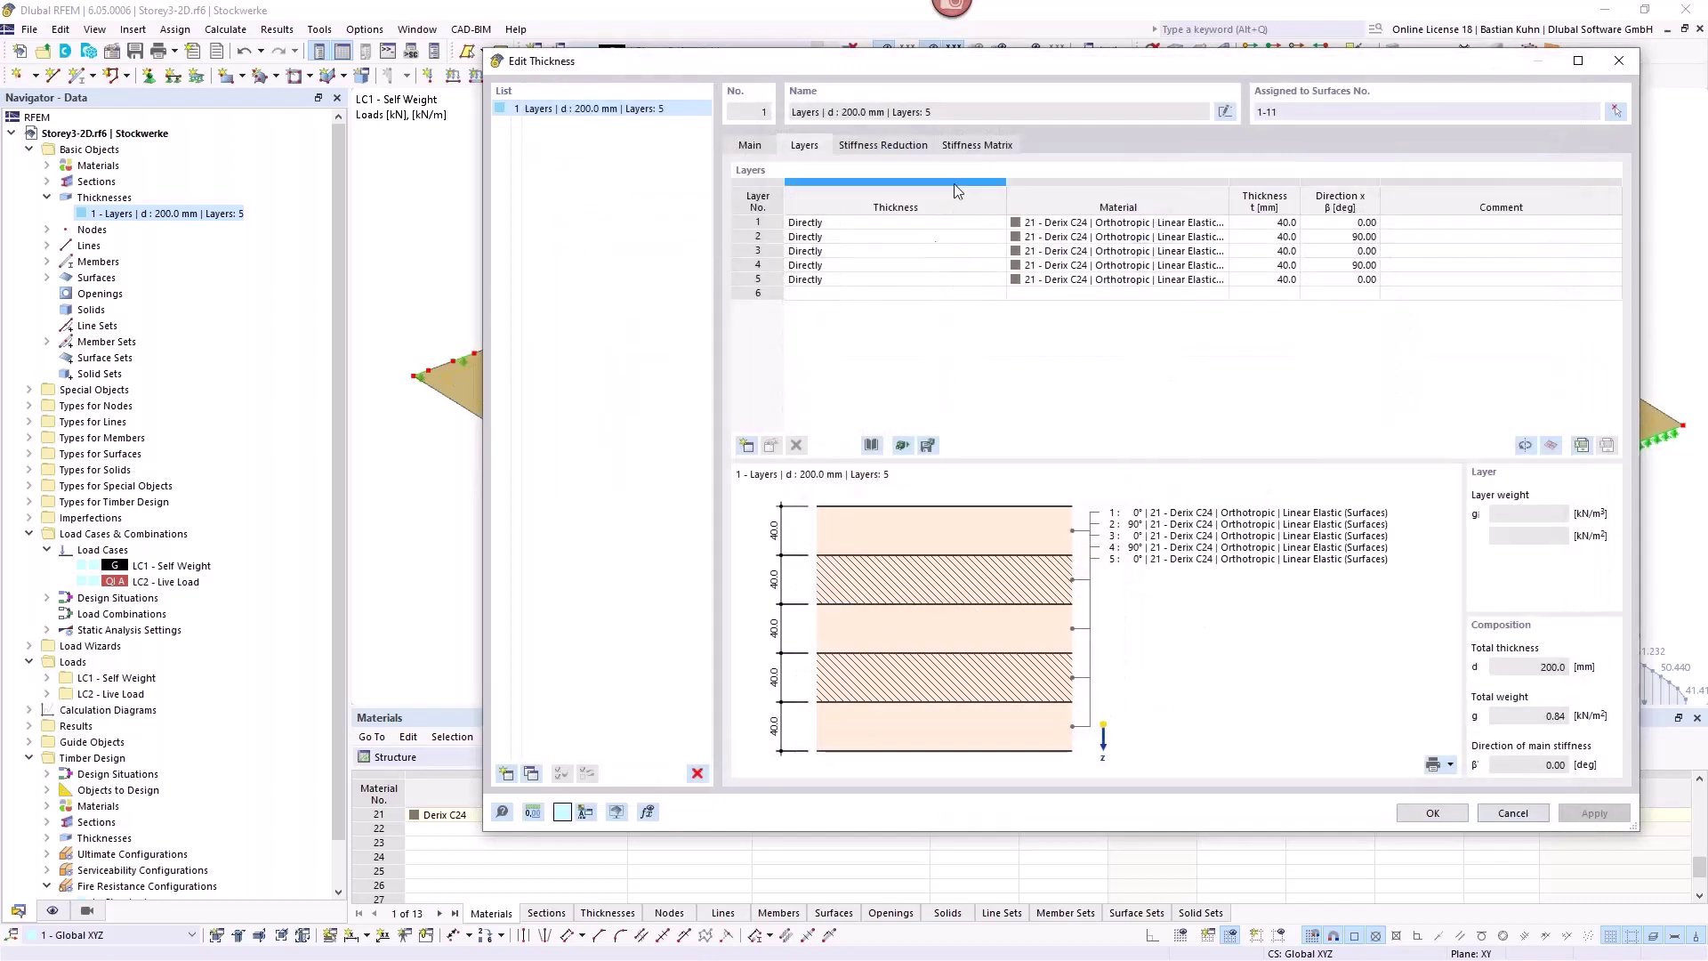
Review the stiffness reduction multipliers and the stiffness matrix of the layered floor thickness.
left_click(871, 148)
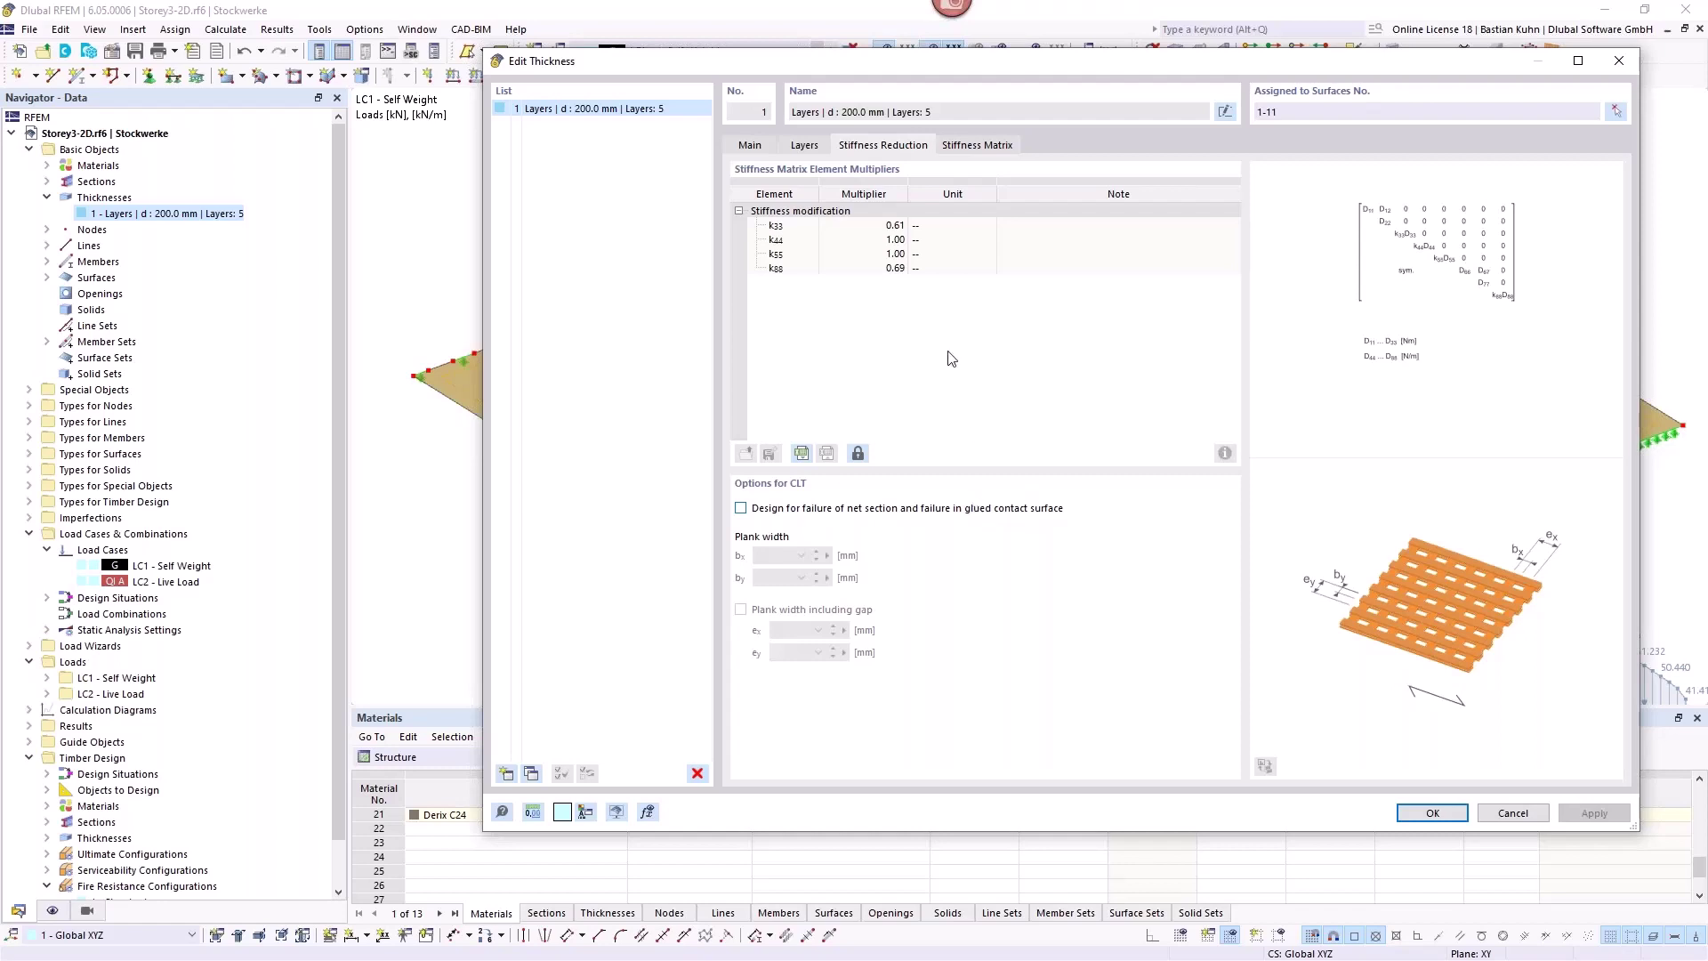
left_click(979, 148)
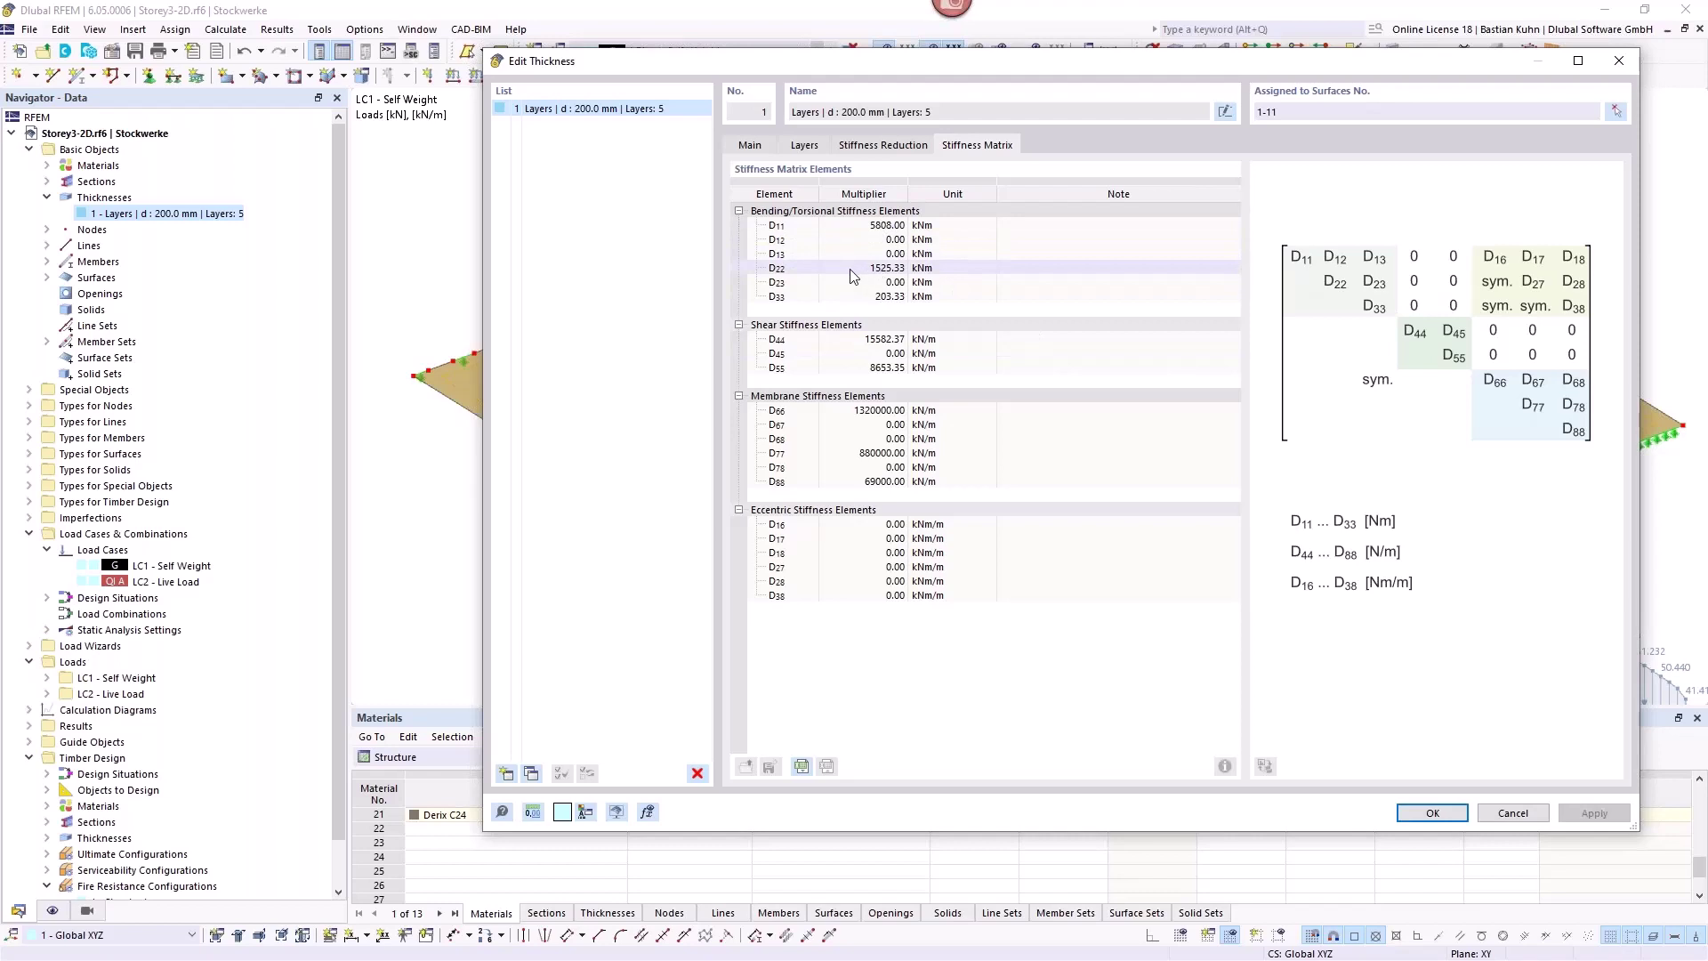
left_click(1513, 813)
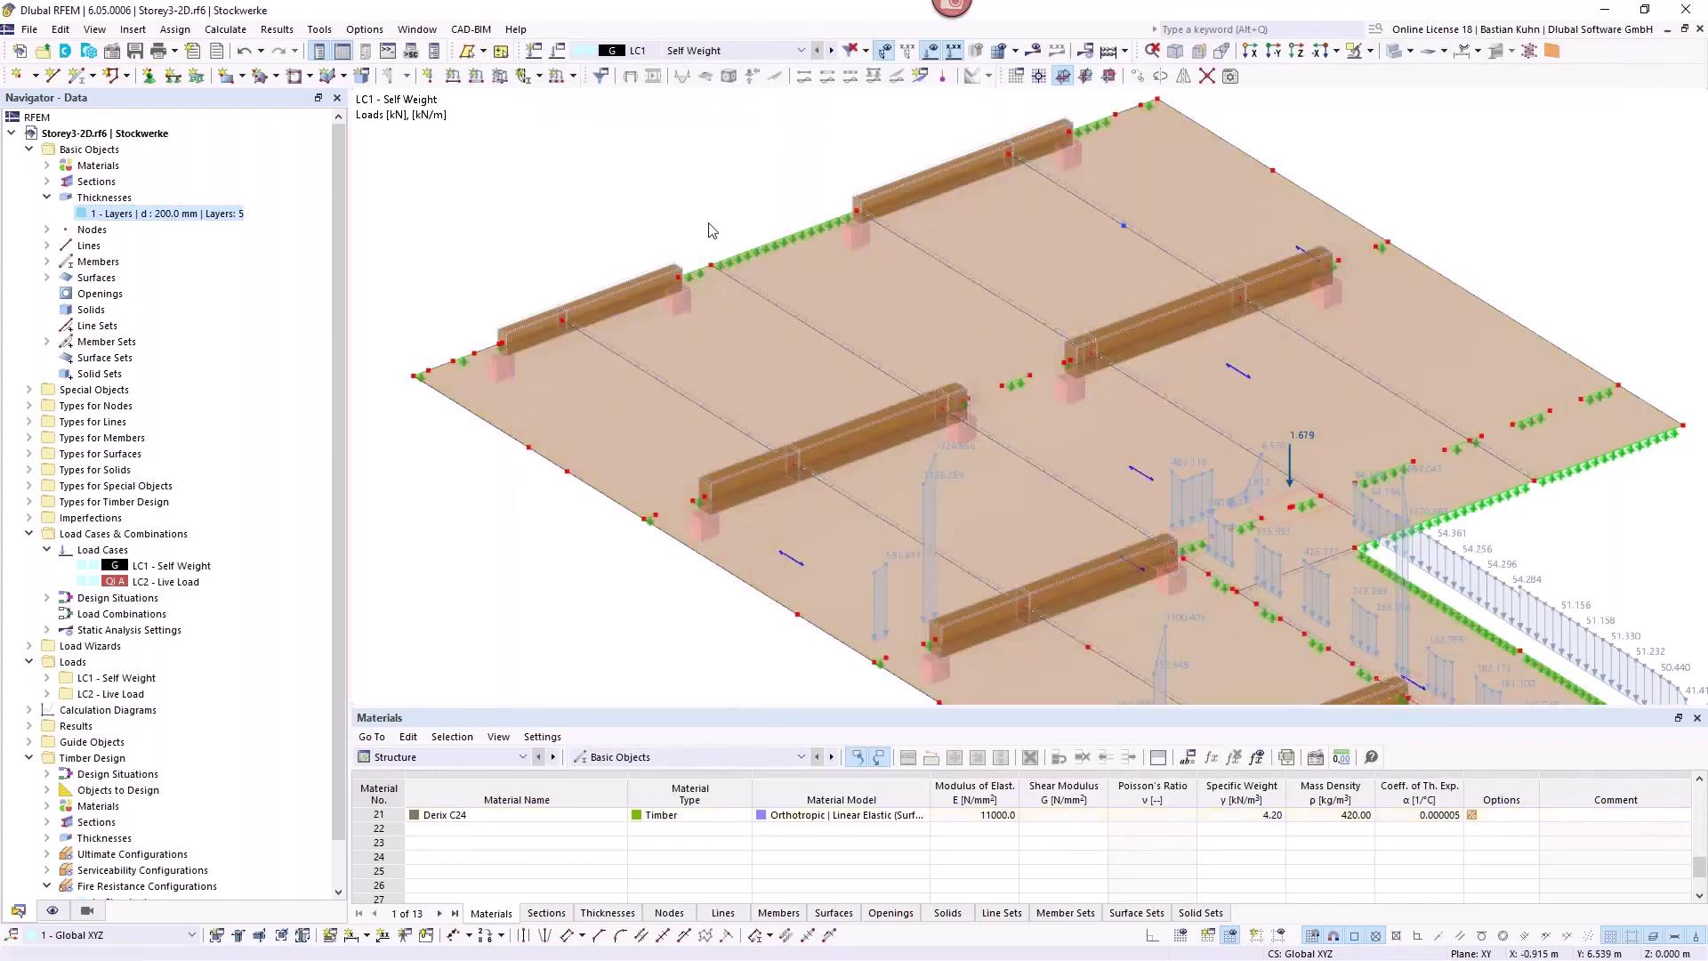
Hide the loads and view the floor from above.
scroll(711, 229, "down", 2)
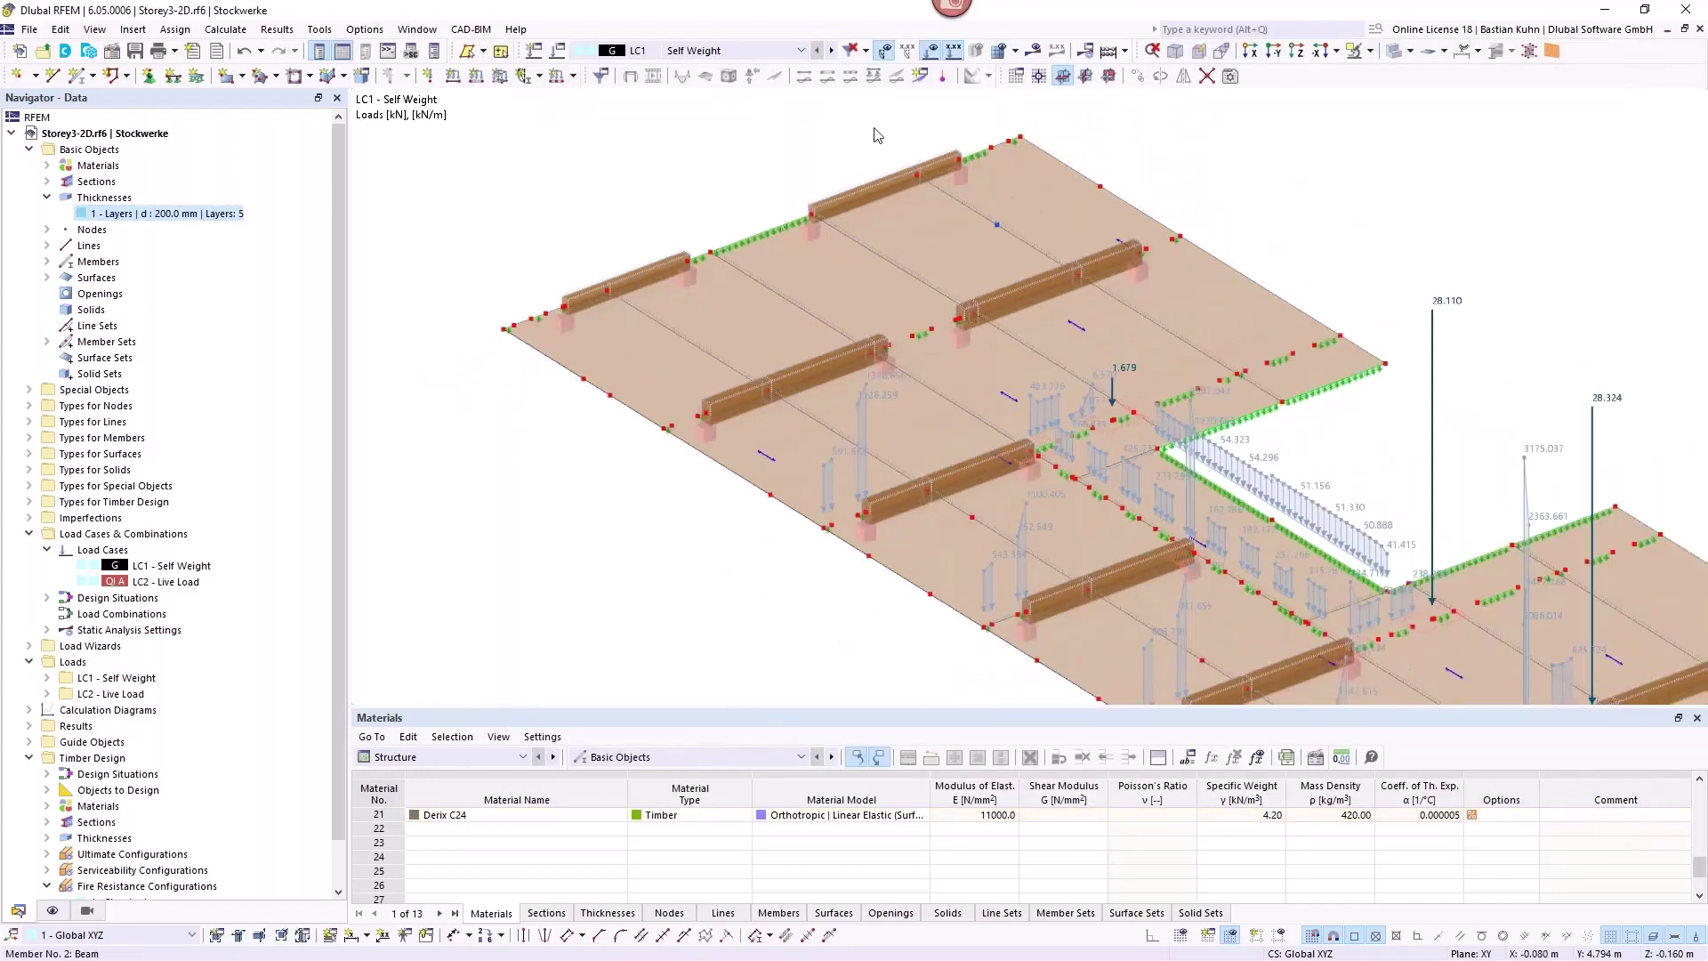
left_click(928, 55)
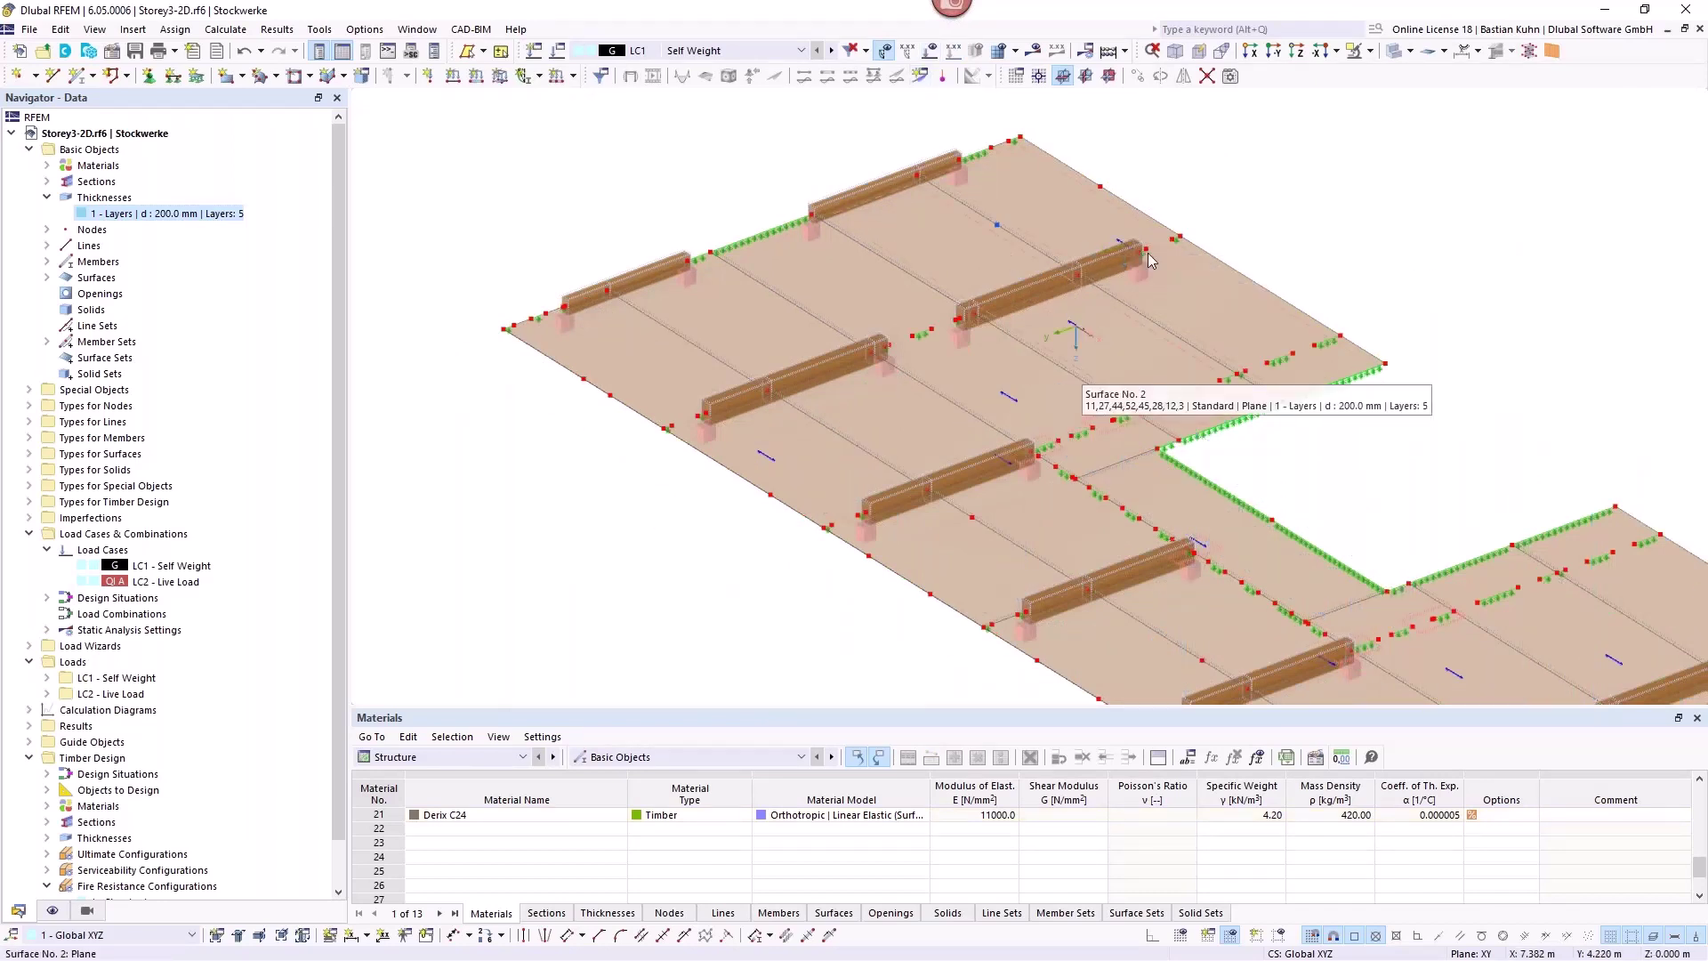
left_click(1296, 51)
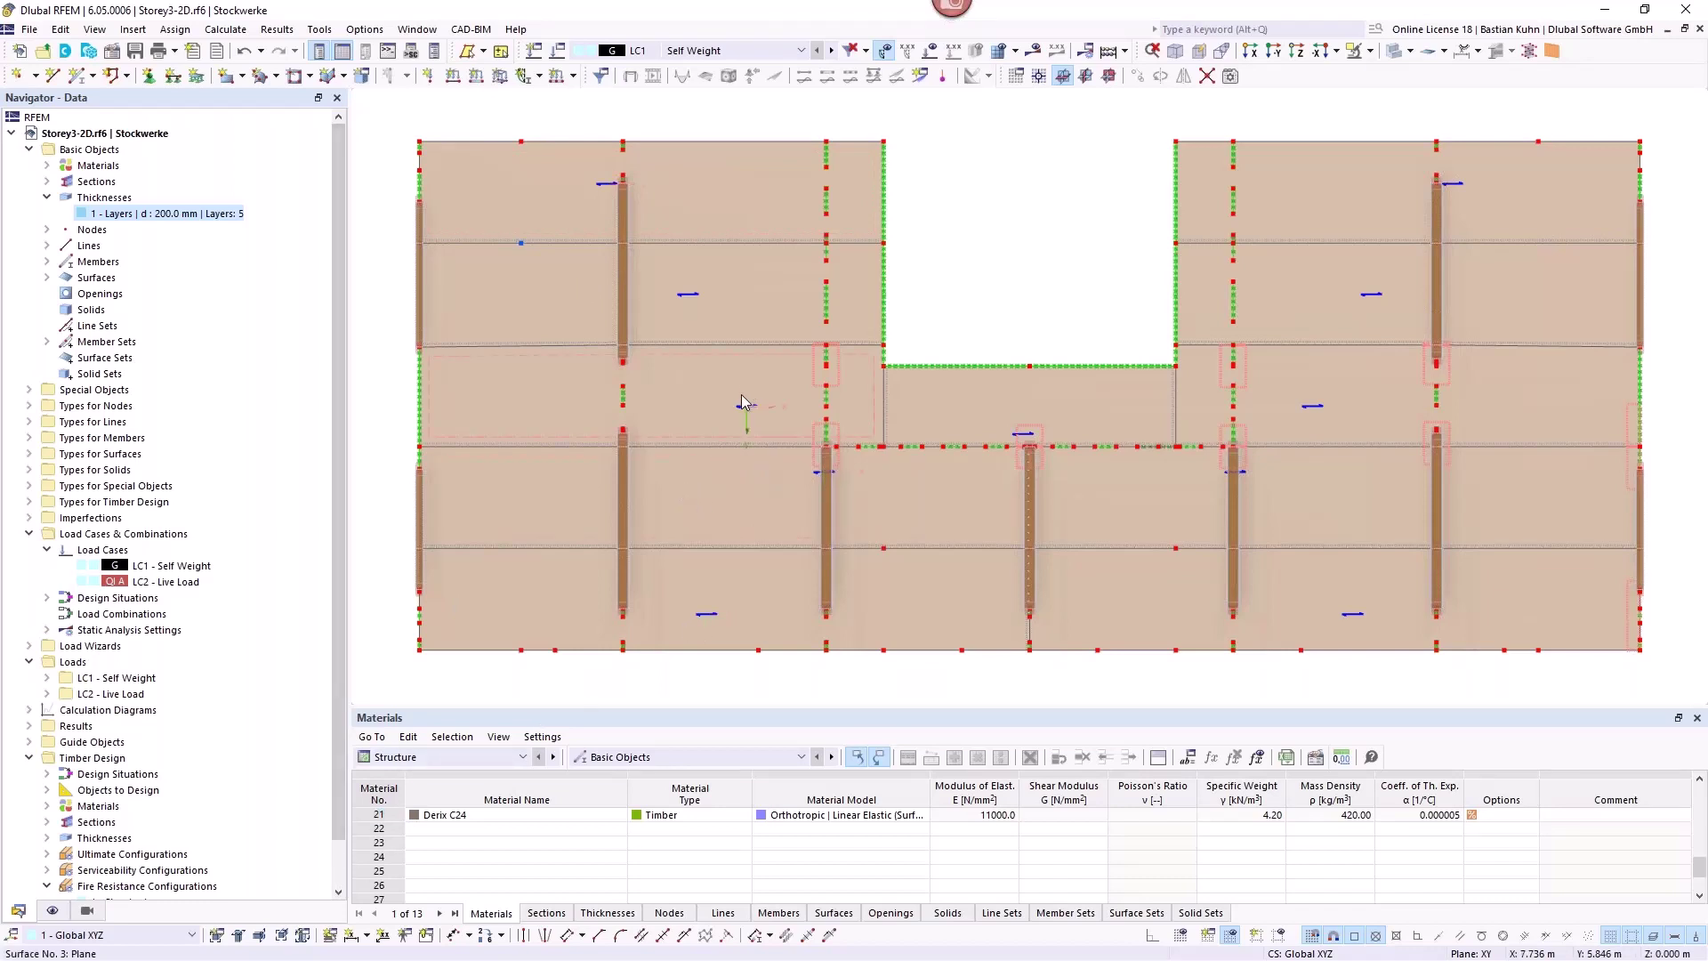
mouse_move(743, 401)
Examine the beams, their end supports and the floor strips they carry in an oblique view.
middle_click_drag(659, 313, 895, 269, "ctrl")
scroll(895, 267, "up", 4)
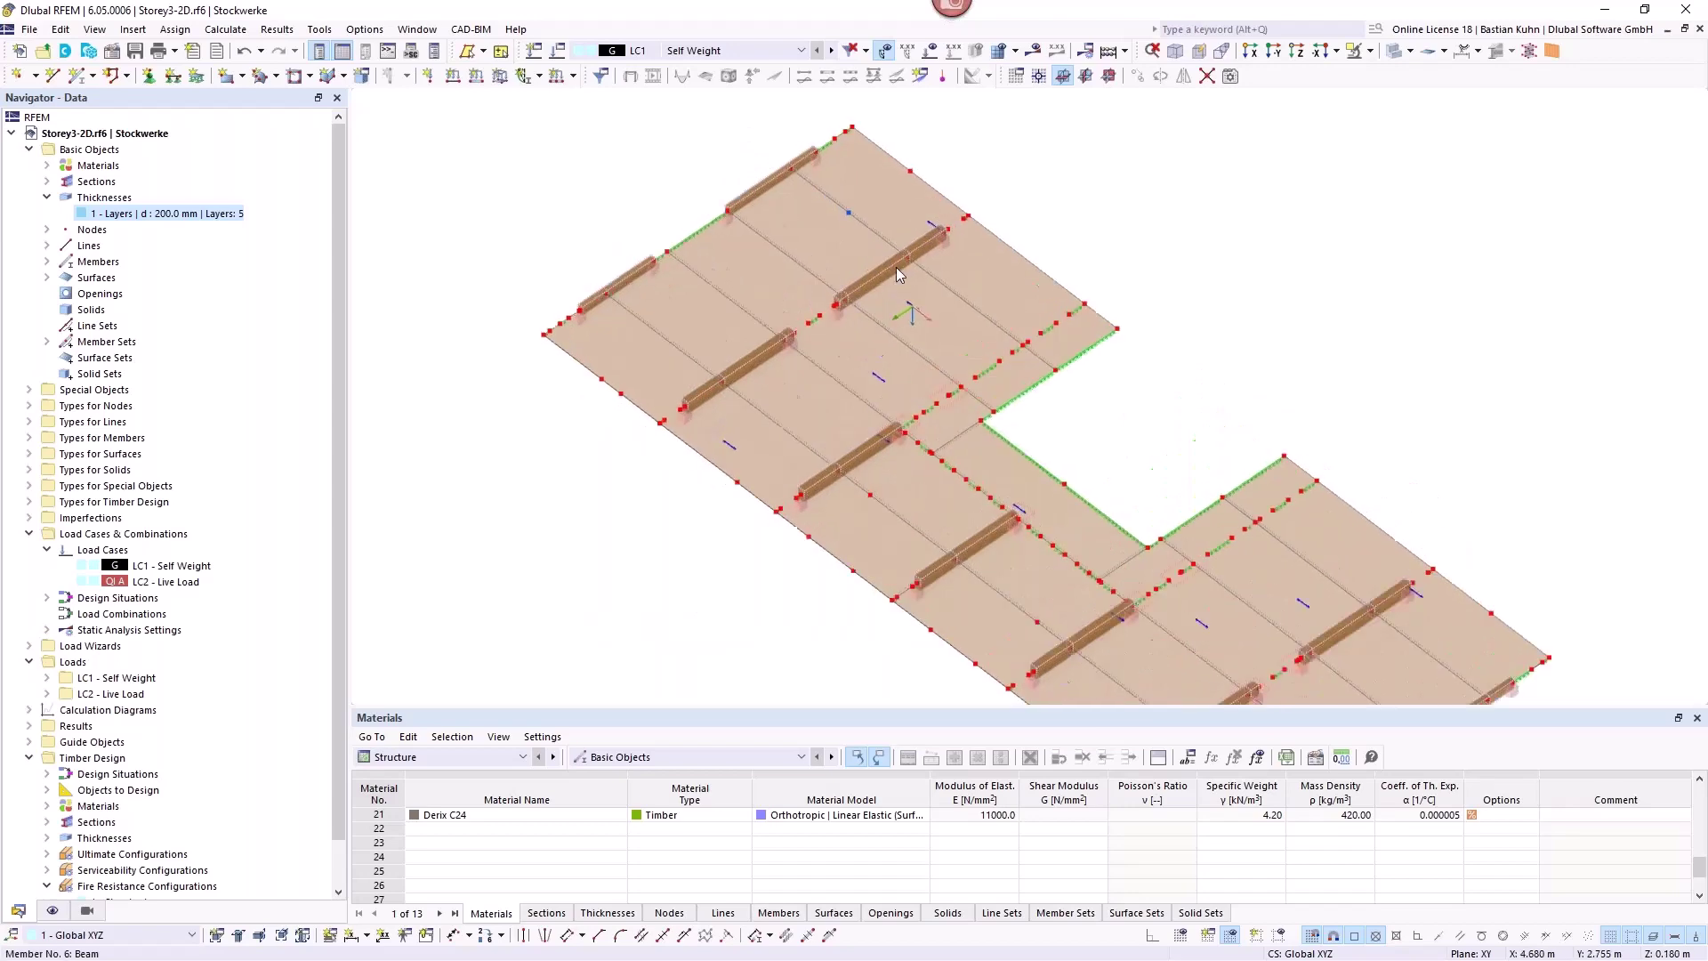
scroll(968, 217, "up", 3)
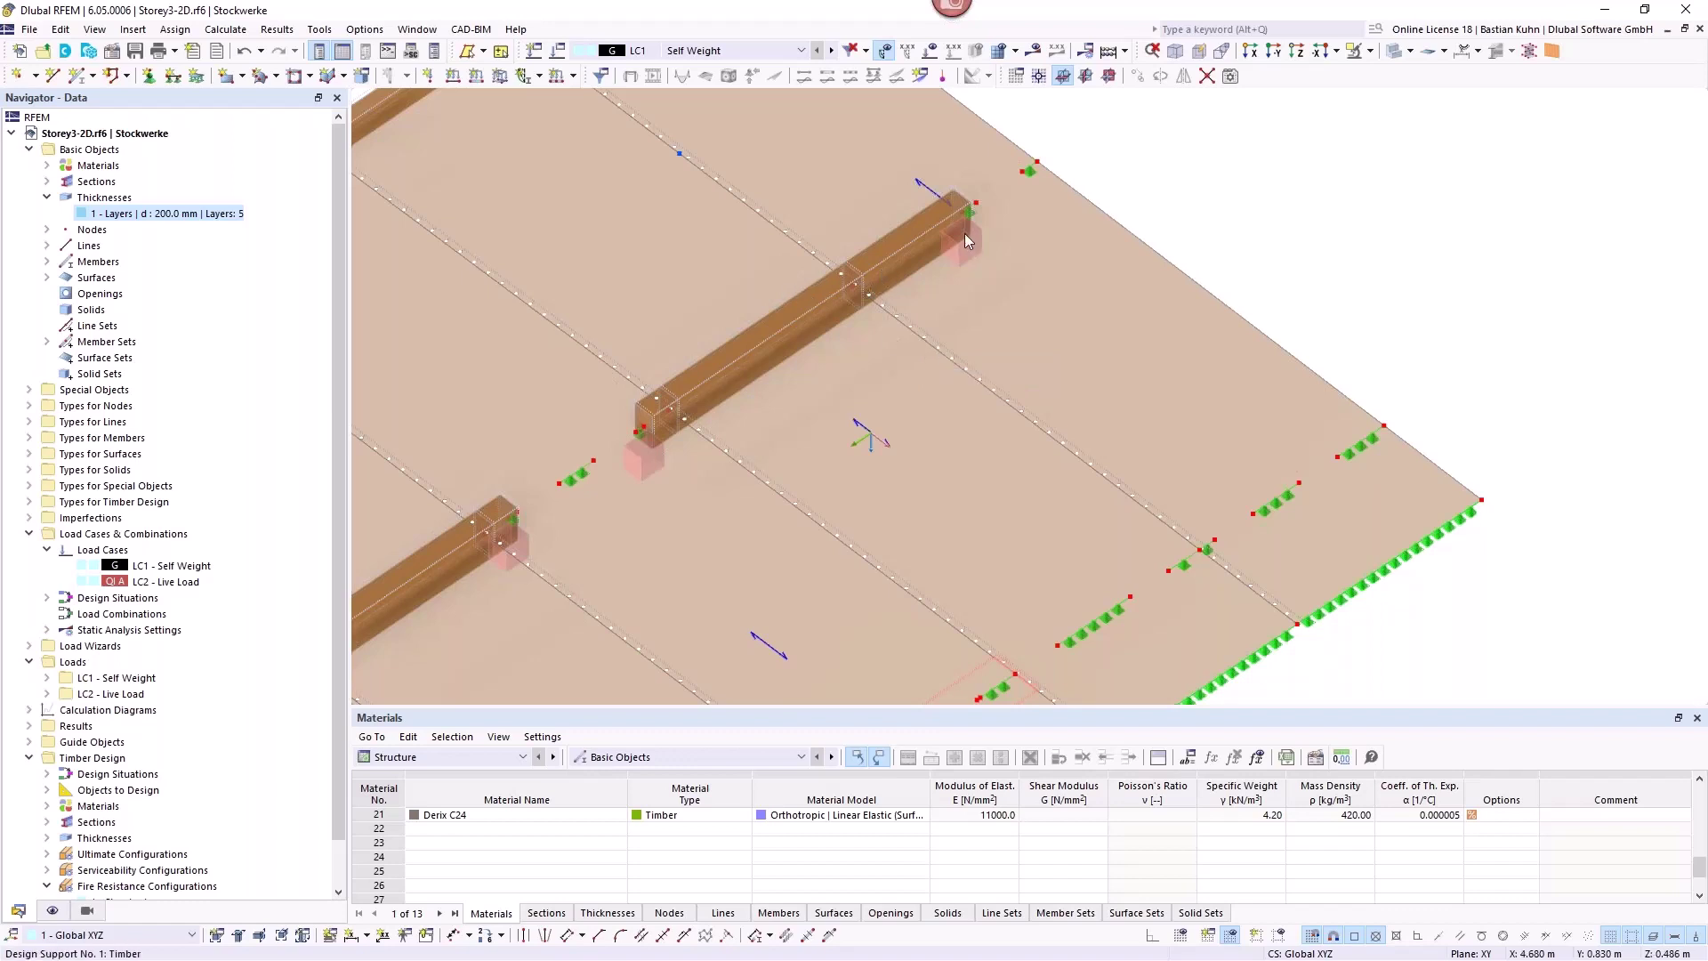
scroll(899, 311, "down", 4)
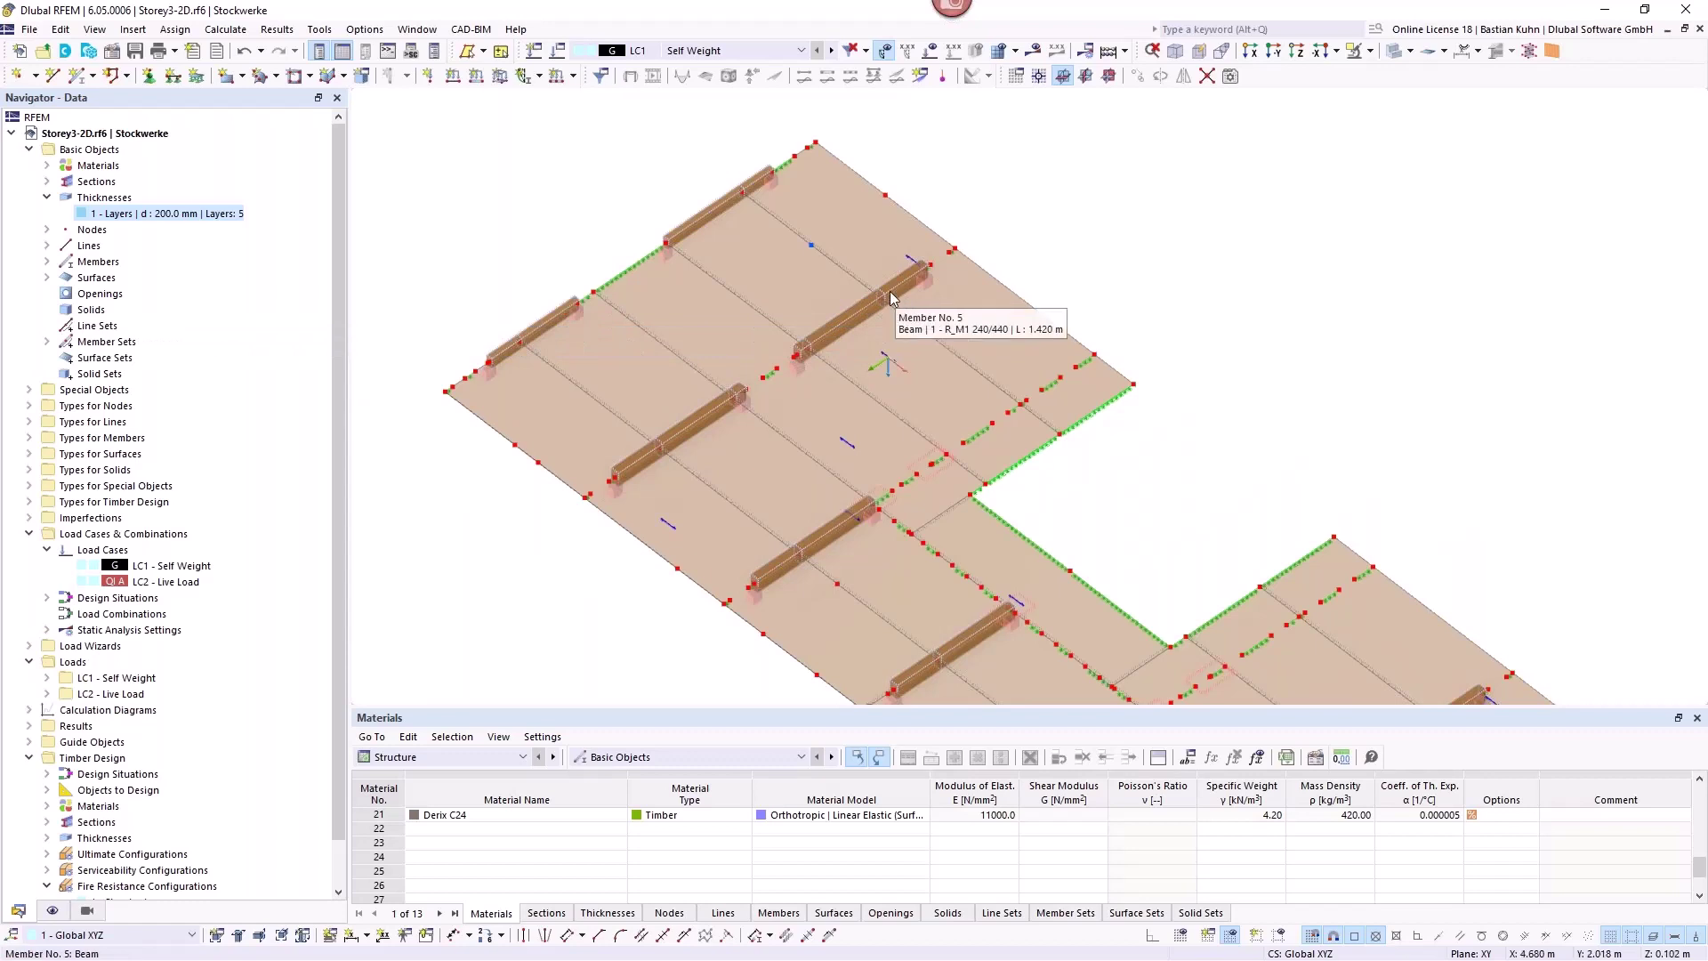
scroll(908, 286, "up", 2)
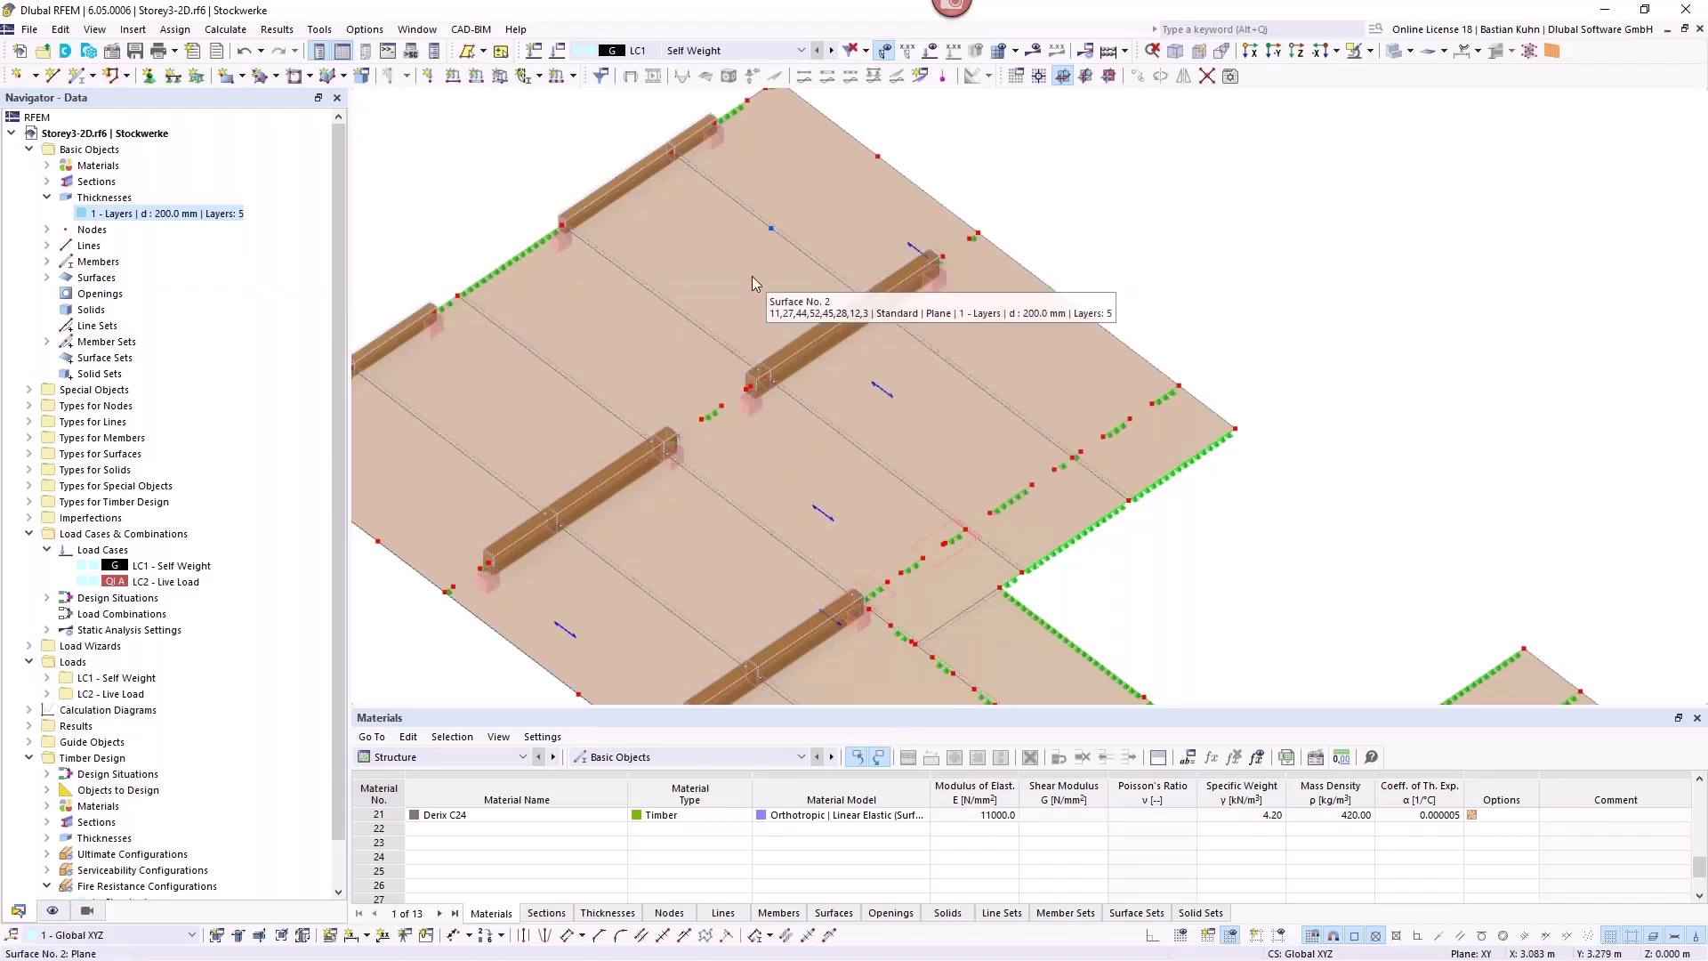
scroll(648, 207, "down", 3)
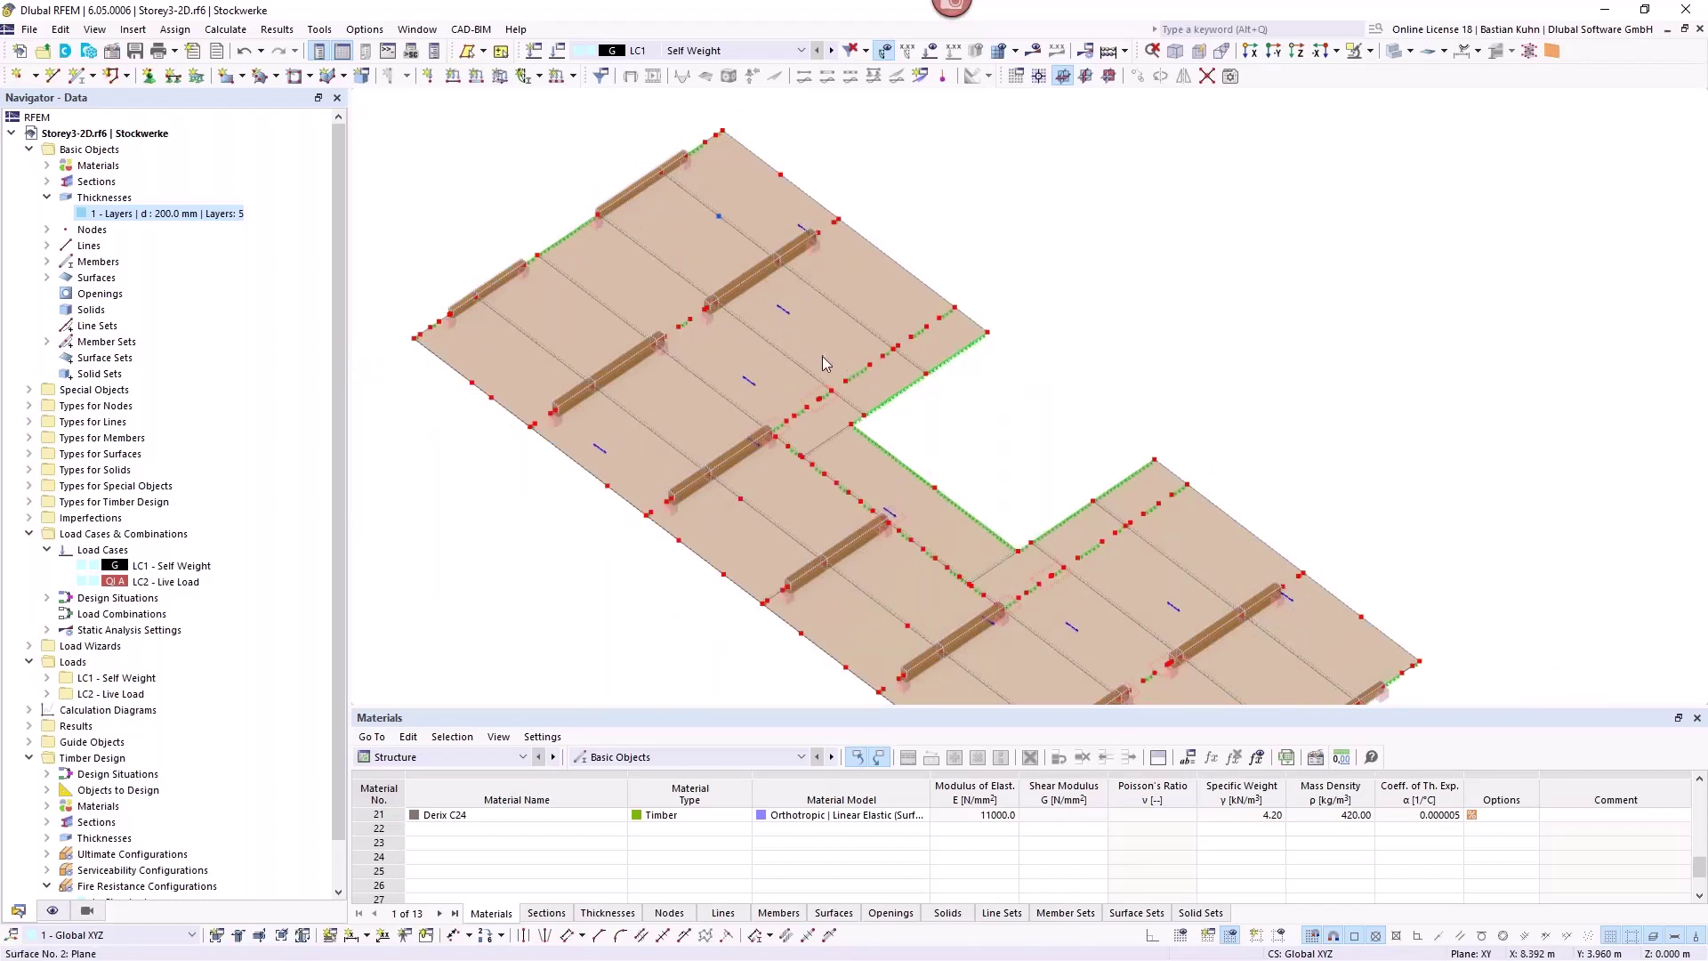
Display the floor's layer directions per layer with indices instead of the resultant direction, seen from above.
left_click(1297, 53)
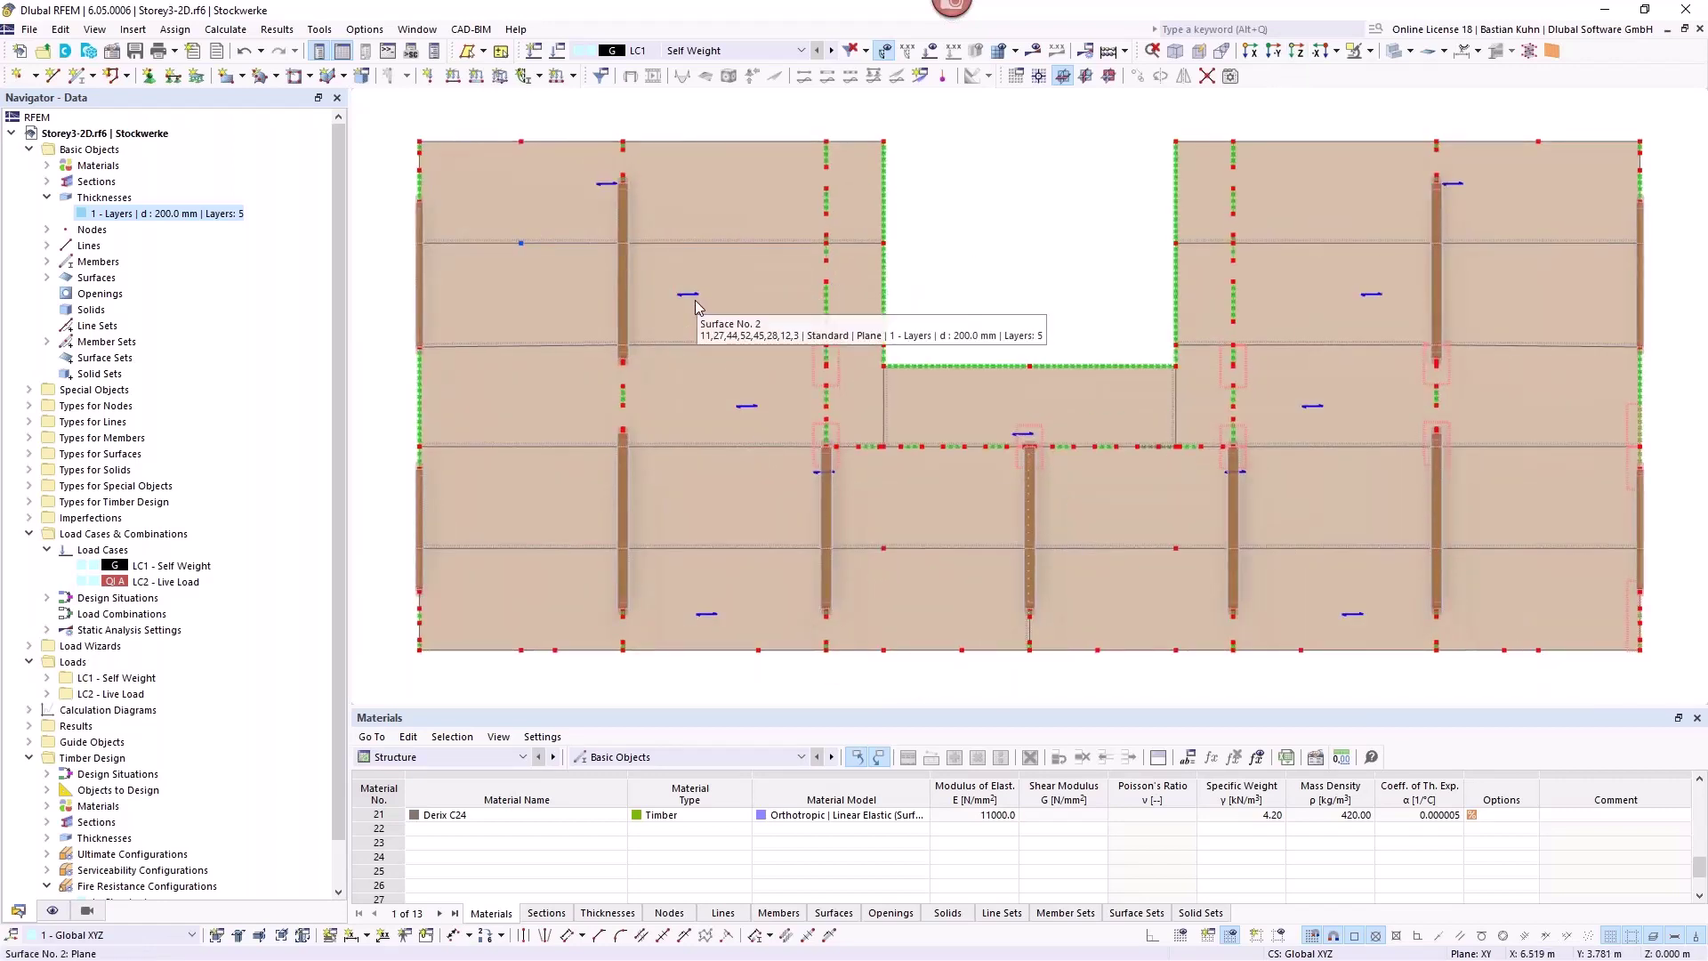
left_click(52, 910)
scroll(116, 763, "up", 15)
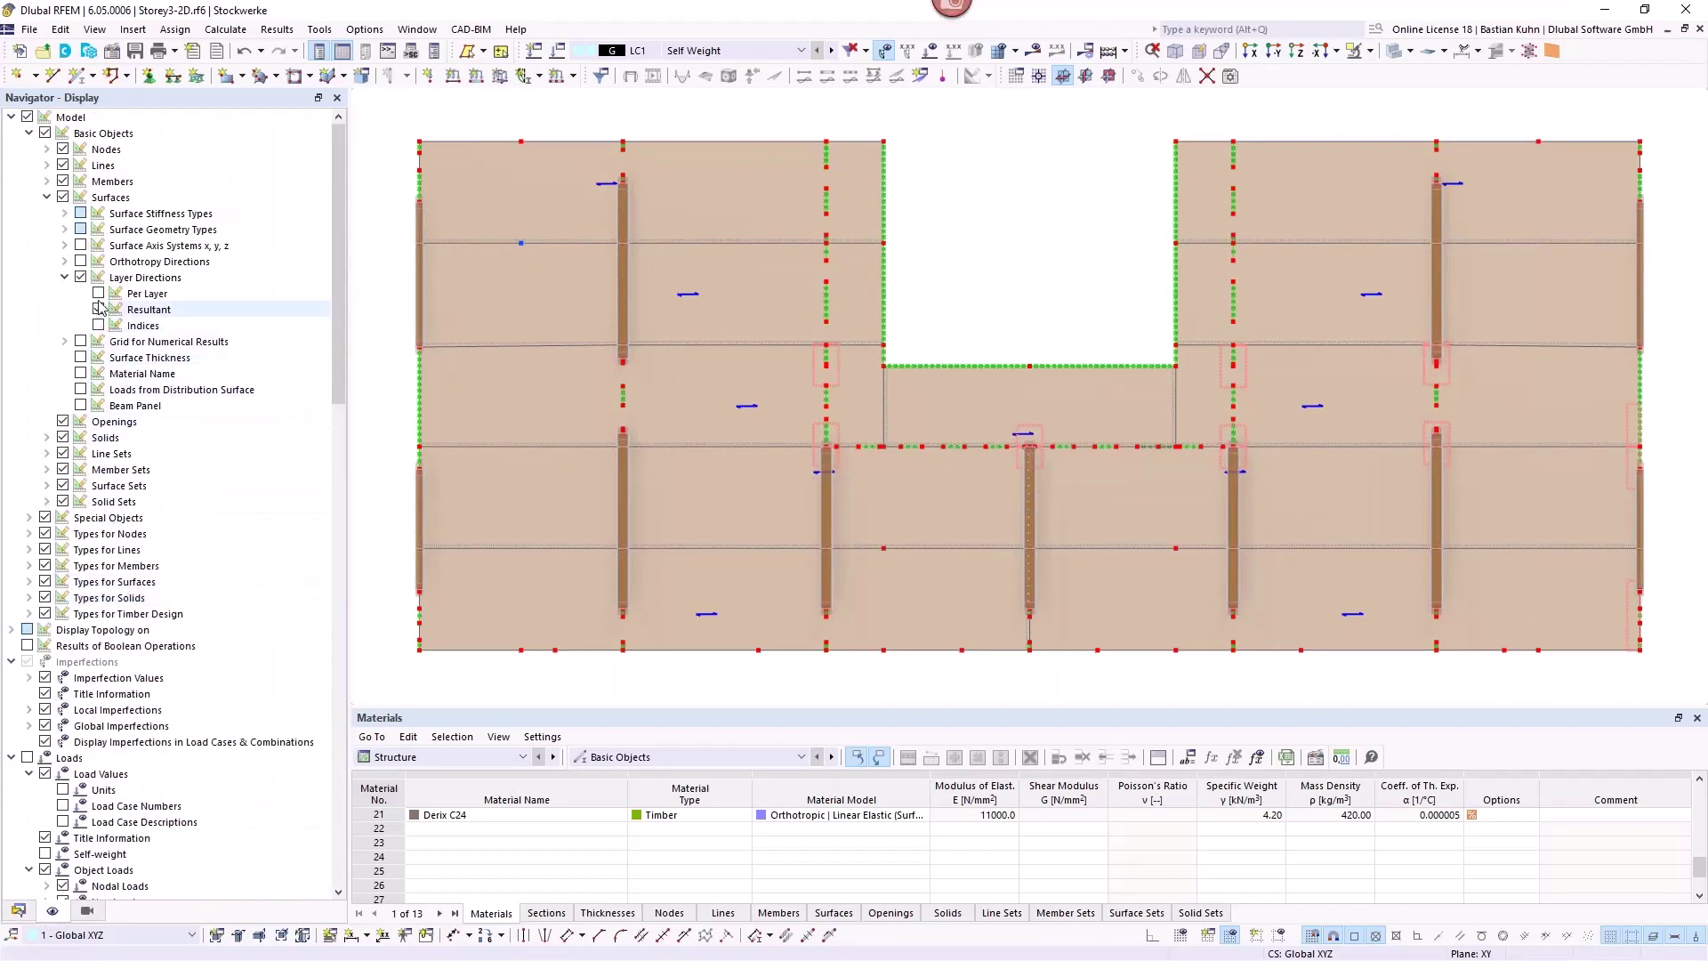
left_click(99, 294)
left_click(98, 310)
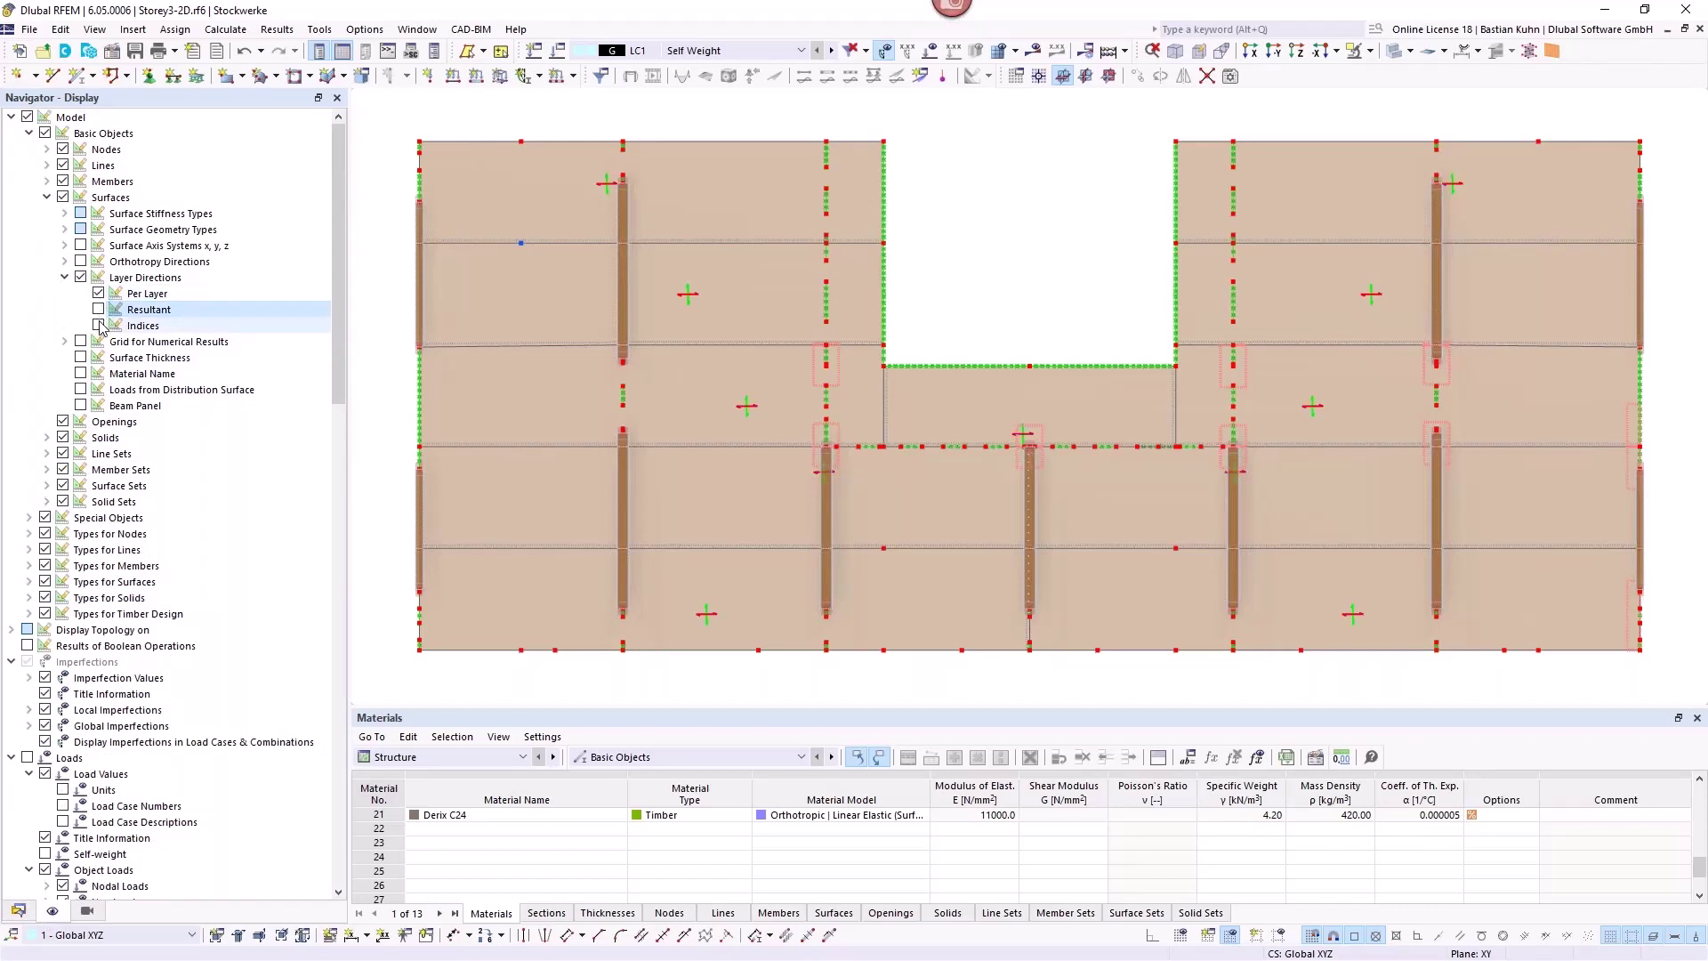
left_click(99, 326)
scroll(693, 302, "up", 2)
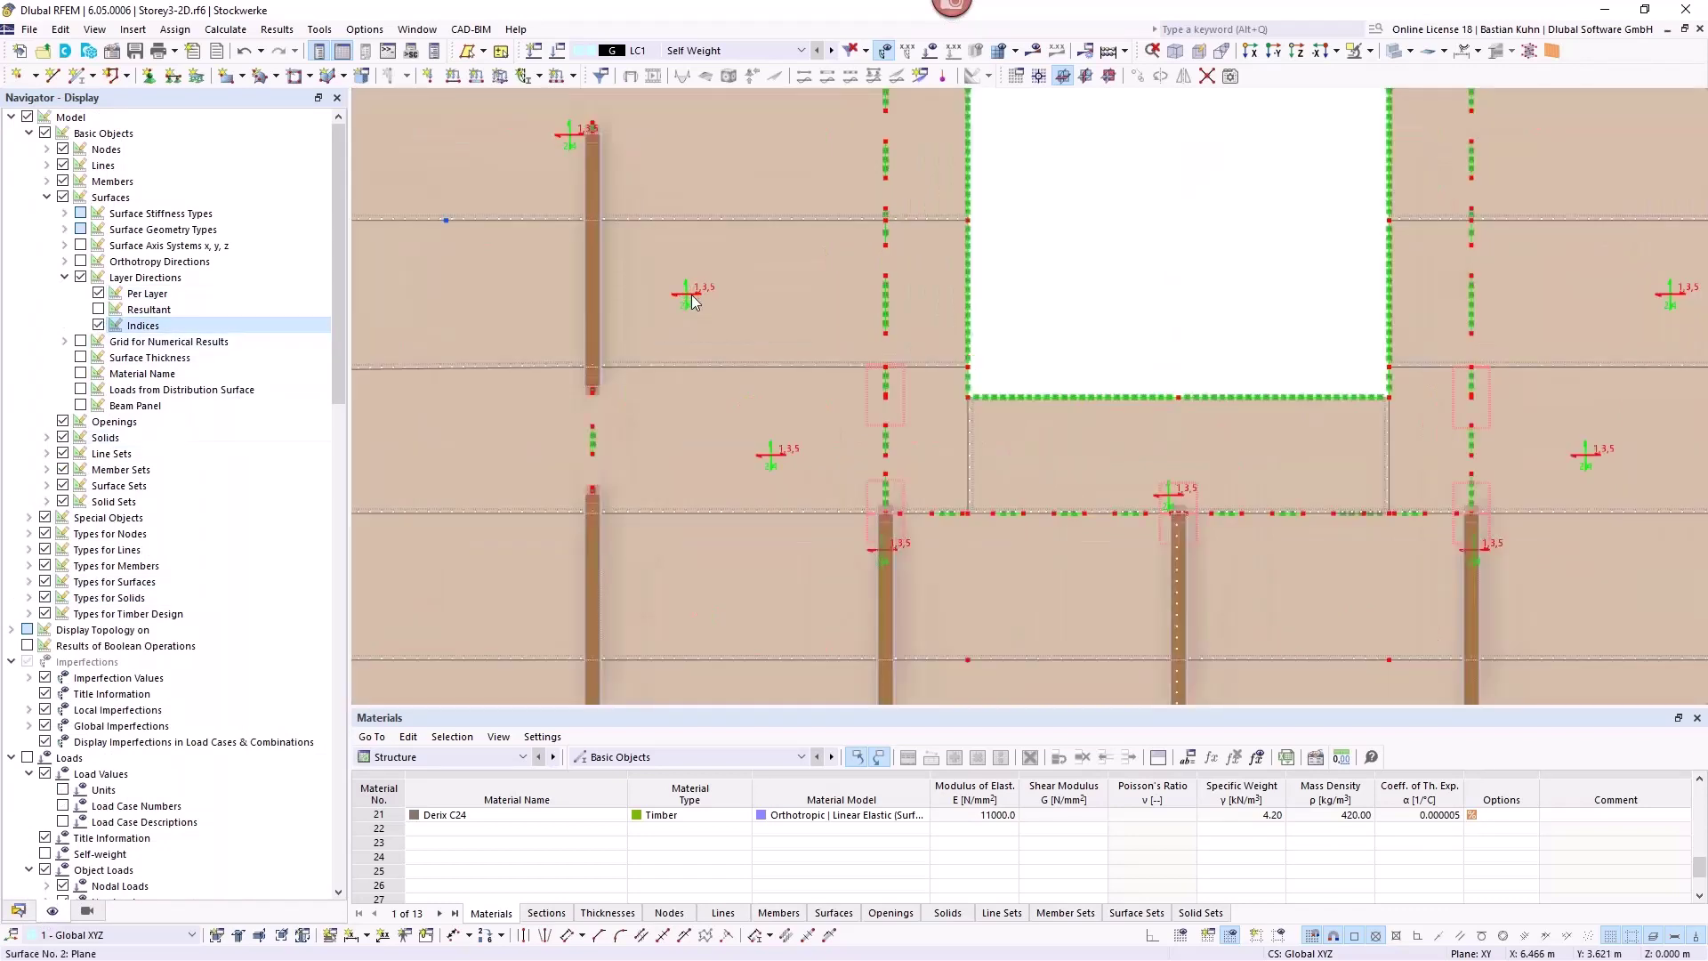
Open the layered floor thickness and check the direction angle β of each of its five layers against the displayed layer directions.
scroll(693, 302, "up", 2)
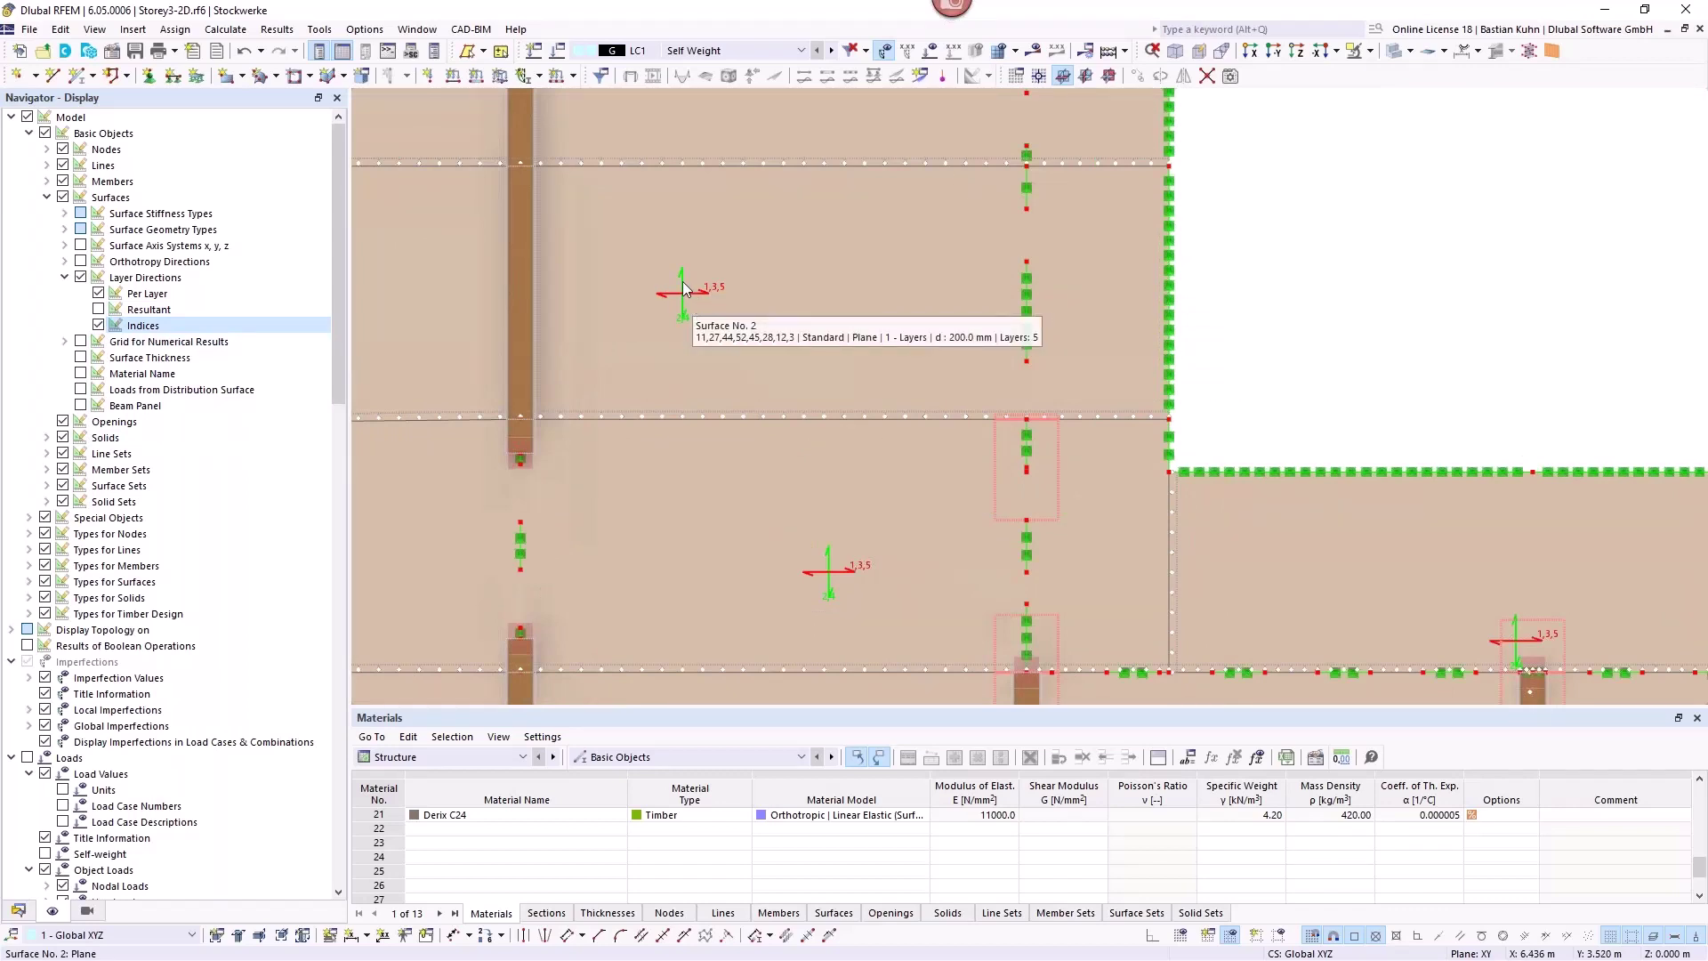
middle_click_drag(756, 336, 569, 286)
left_click(18, 911)
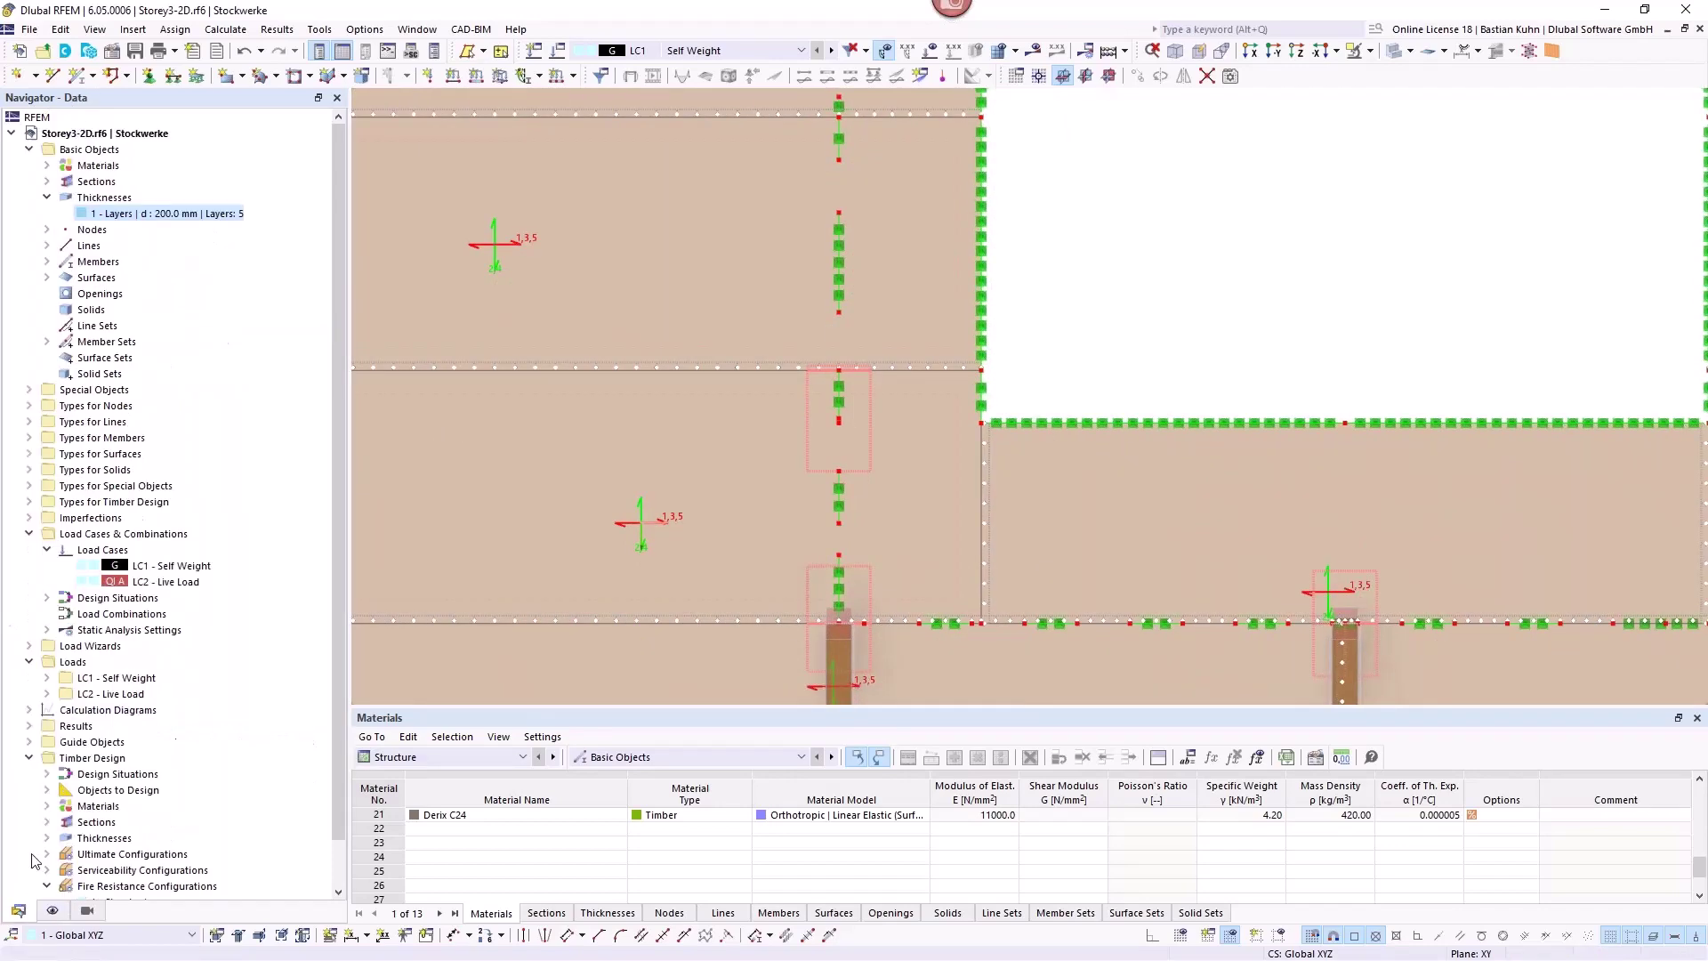
double_click(138, 216)
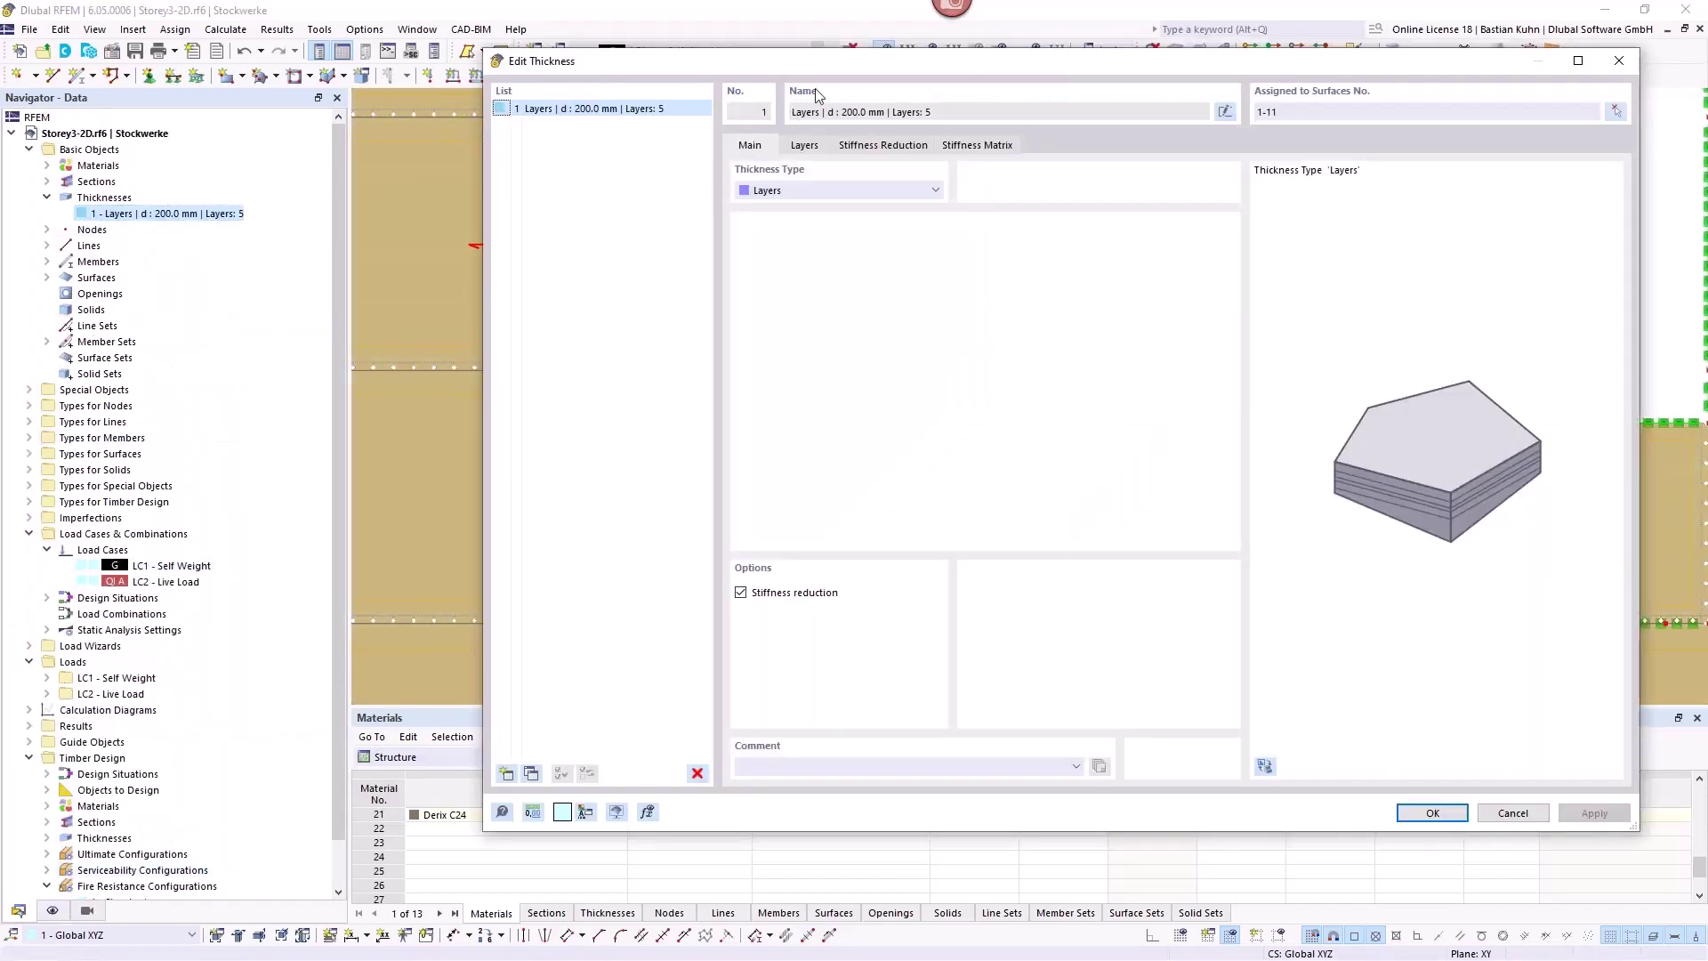
left_click(1003, 130)
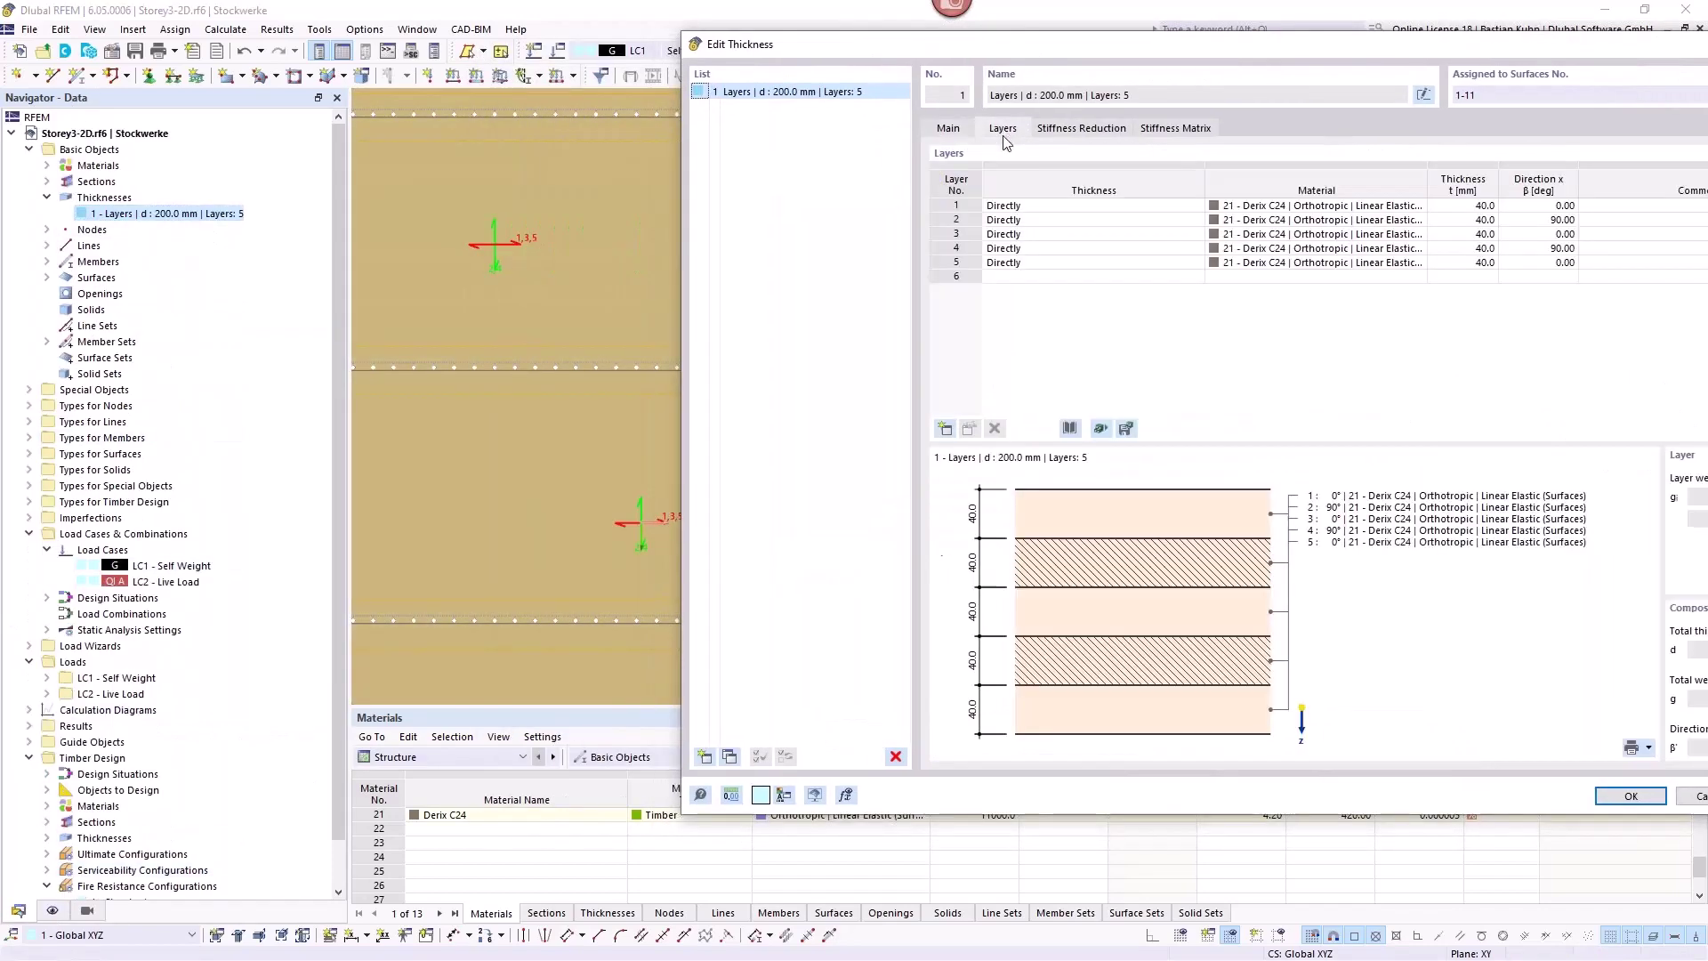
left_click(1532, 205)
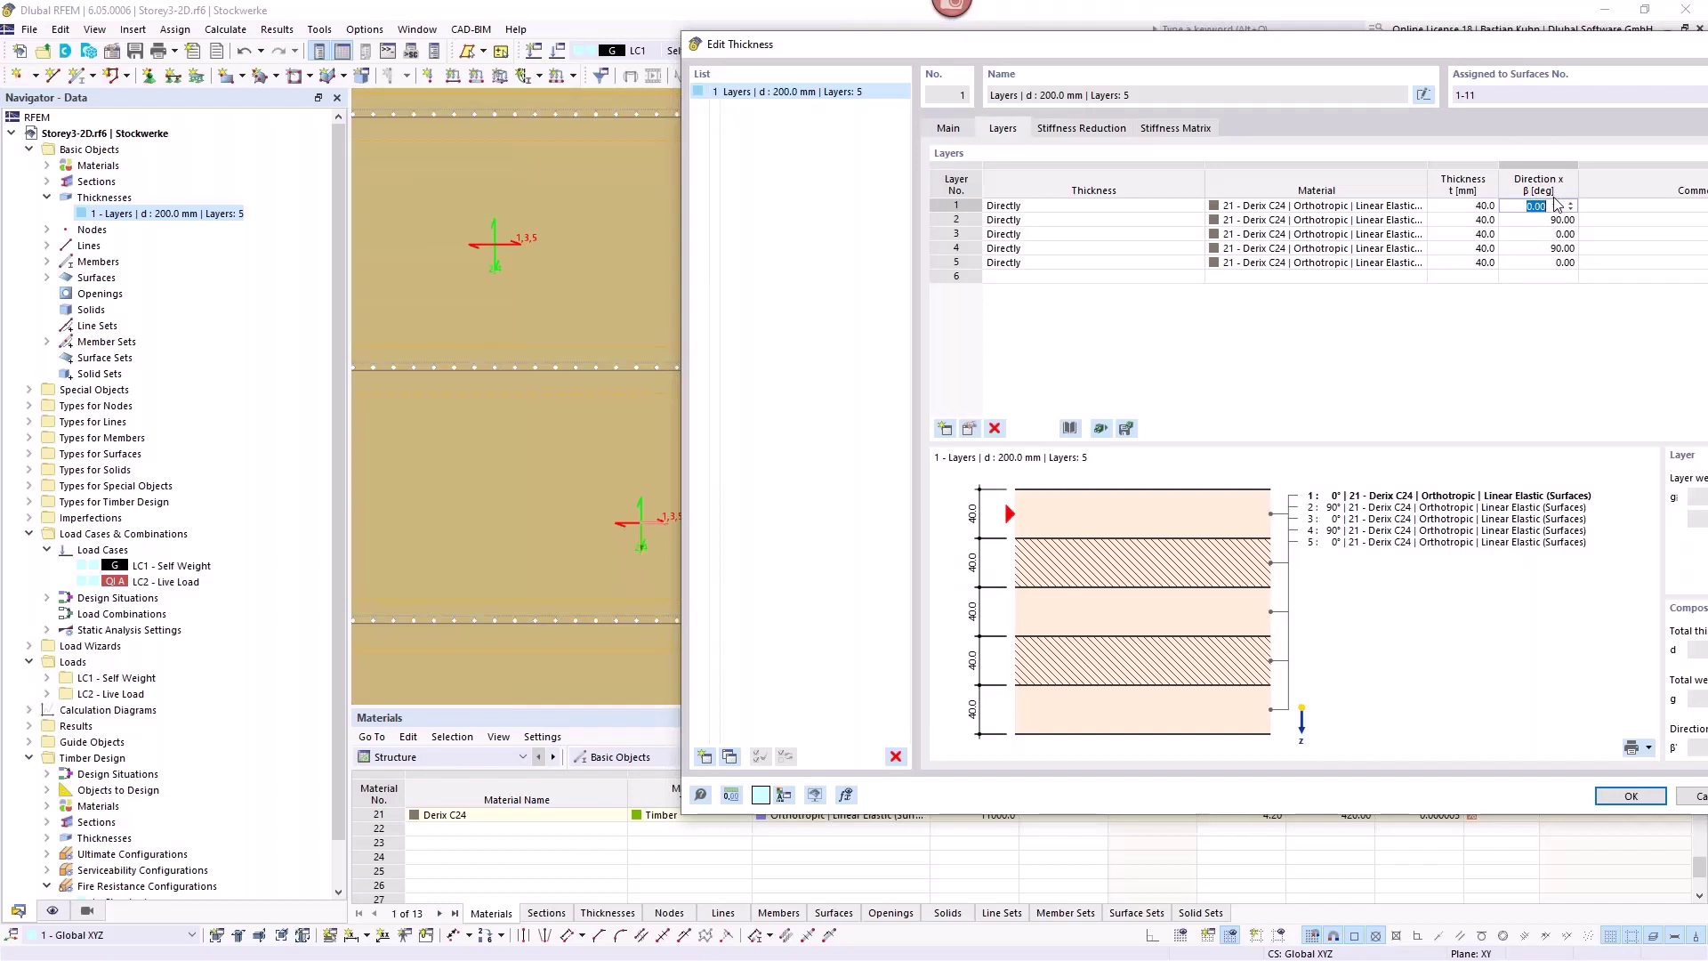
left_click(1550, 235)
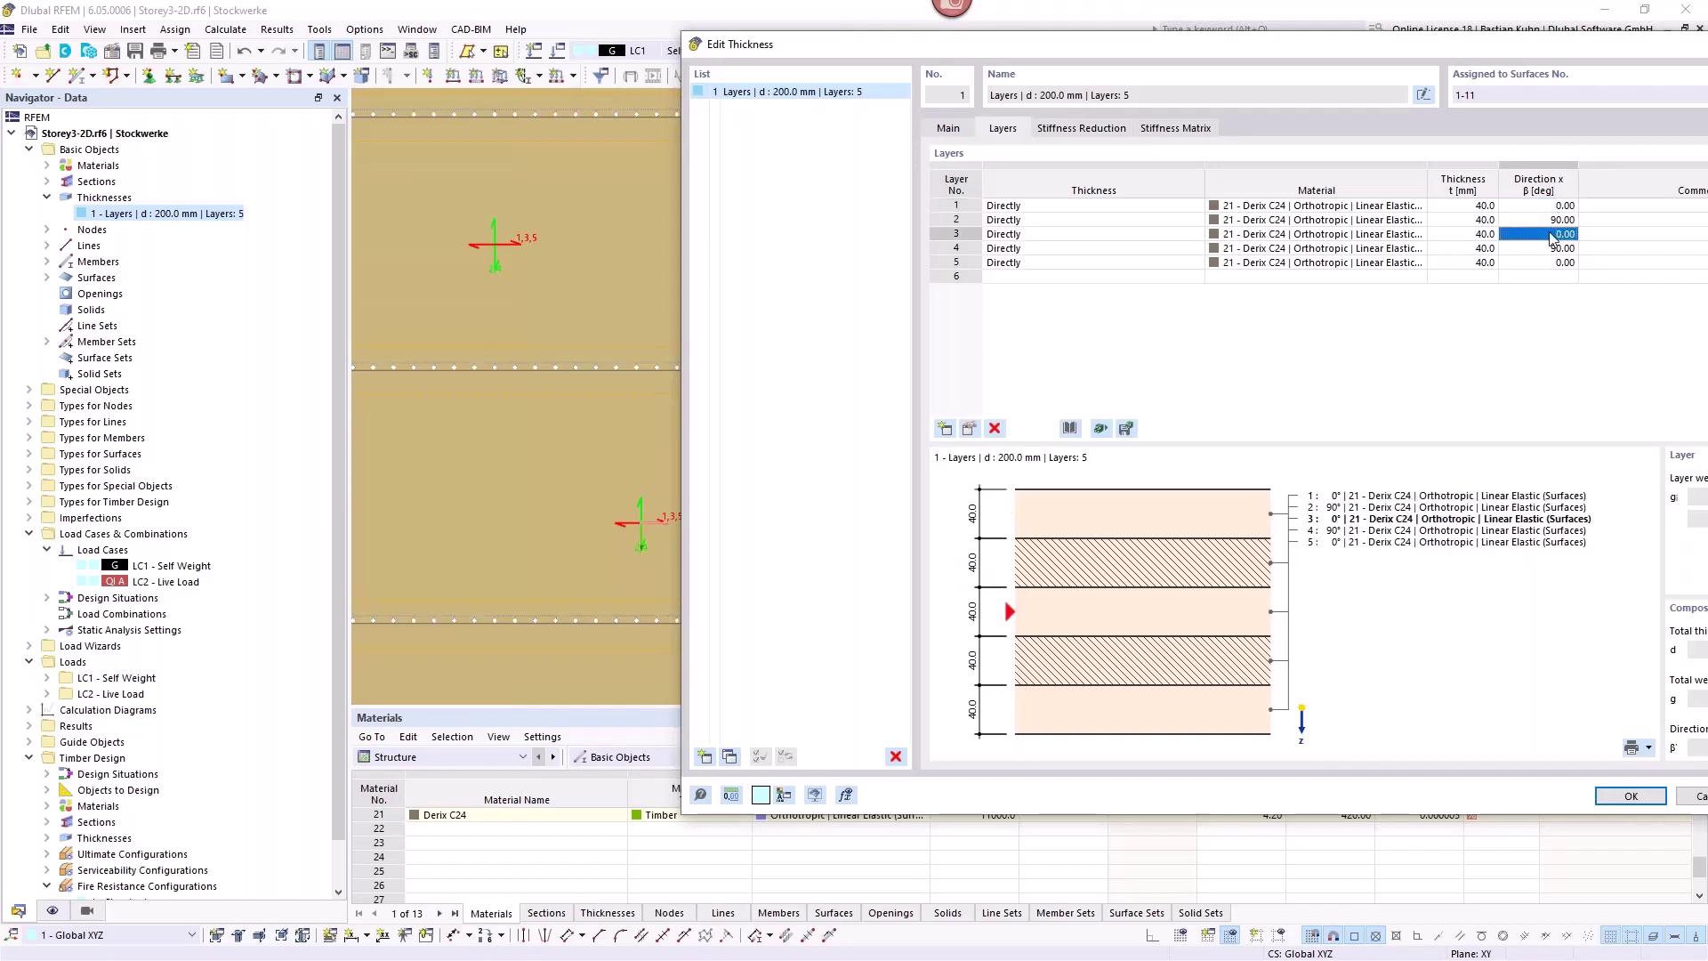
left_click(1542, 264)
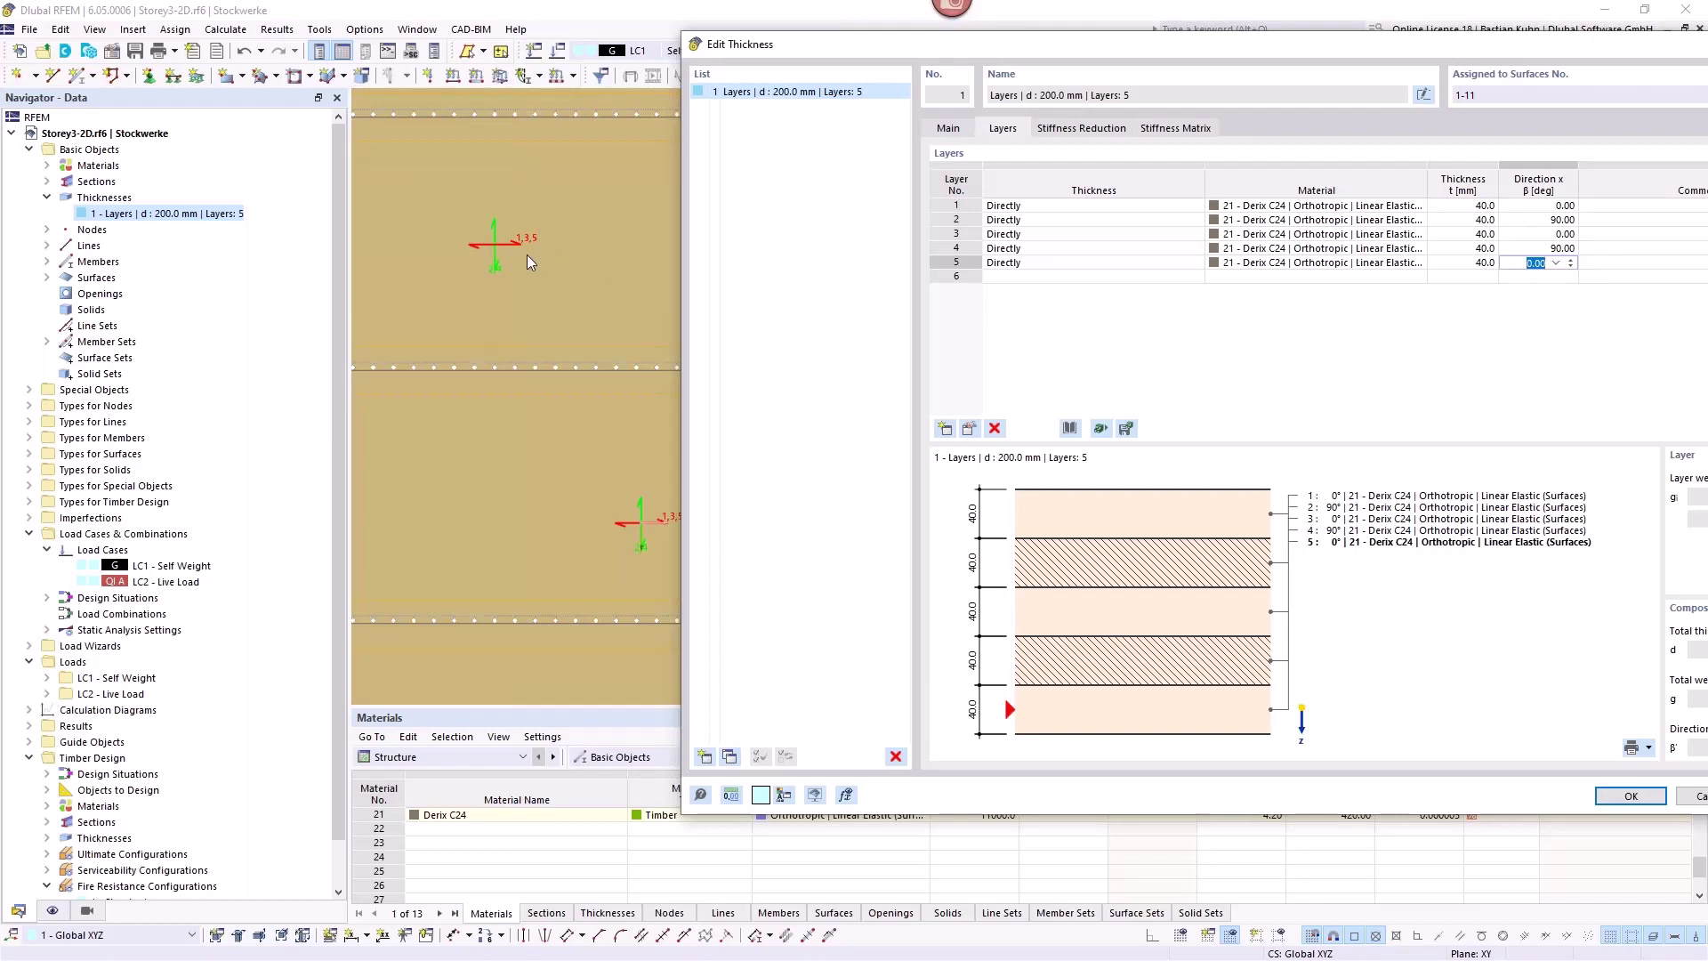
left_click(1530, 221)
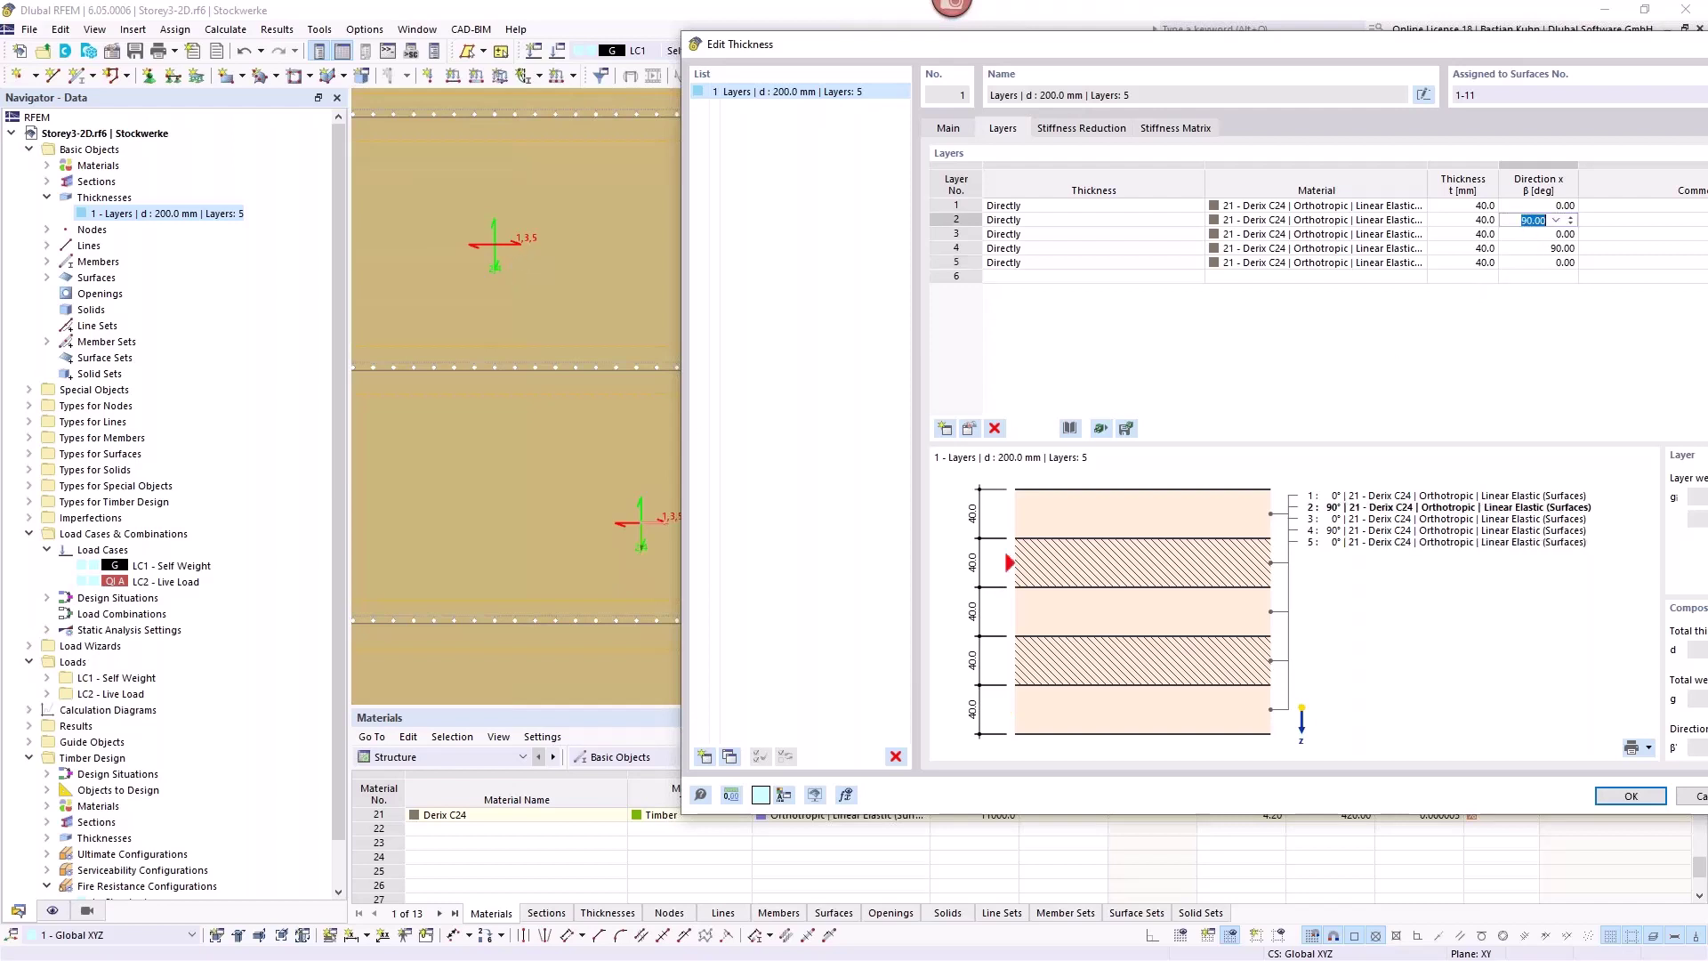
left_click(1528, 248)
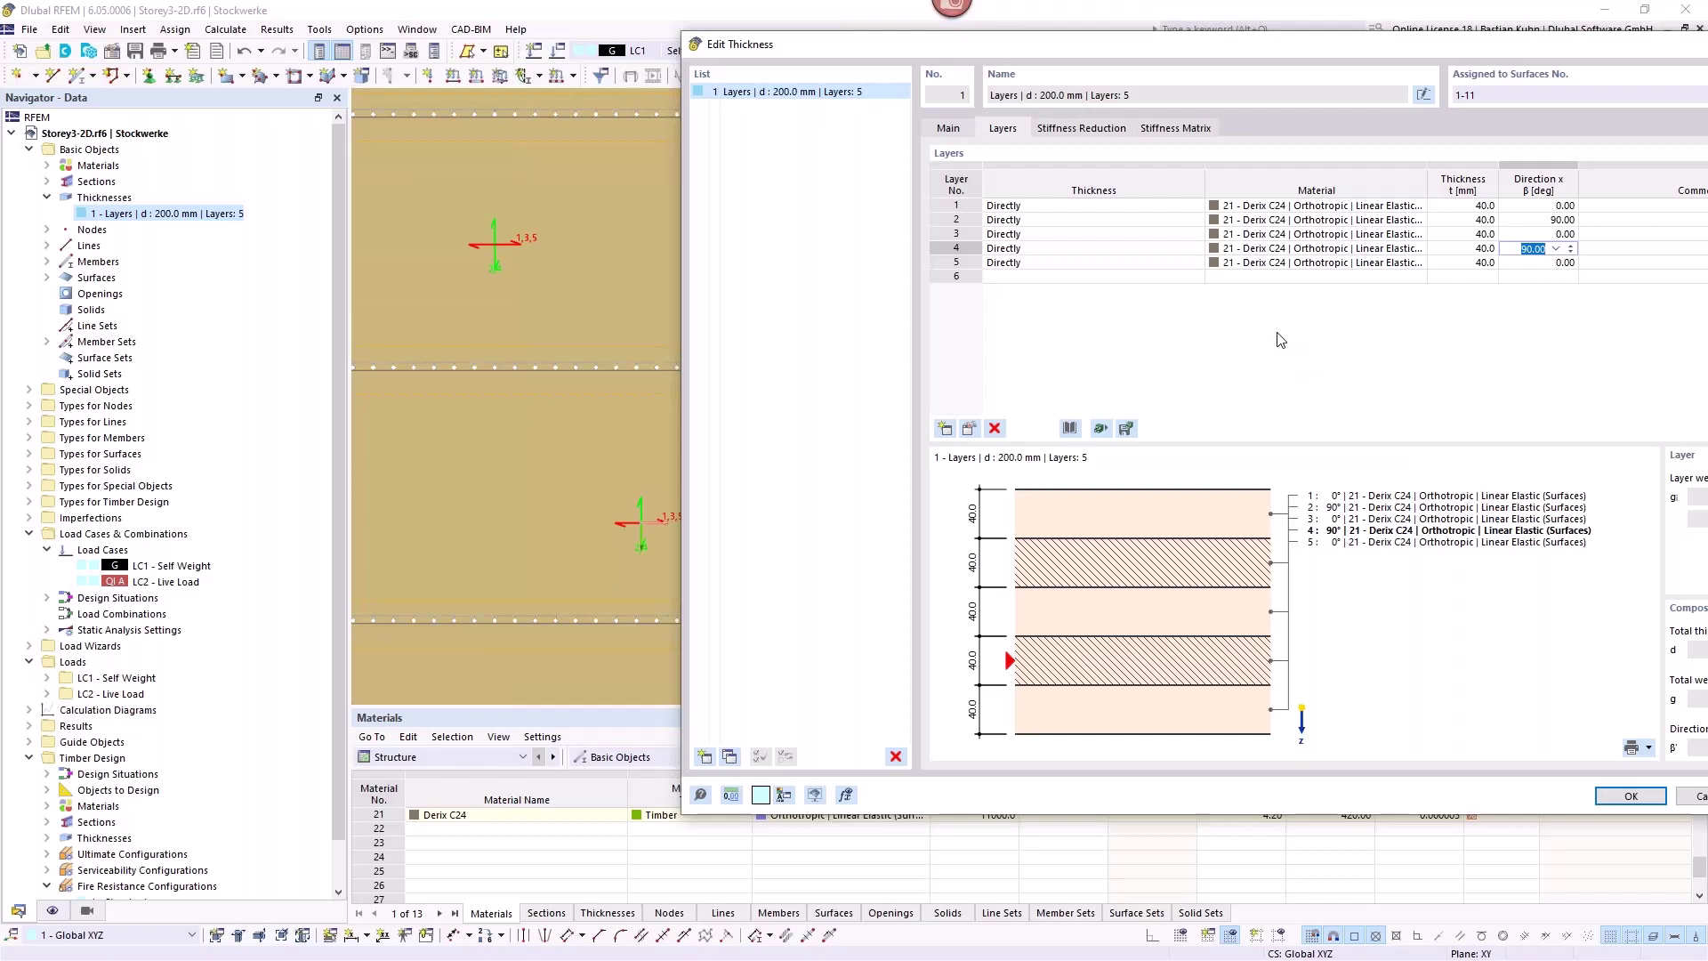
Review the orthotropic stiffness parameters of the layer material Derix C24 and close the material and thickness dialogs without changes.
left_click(976, 429)
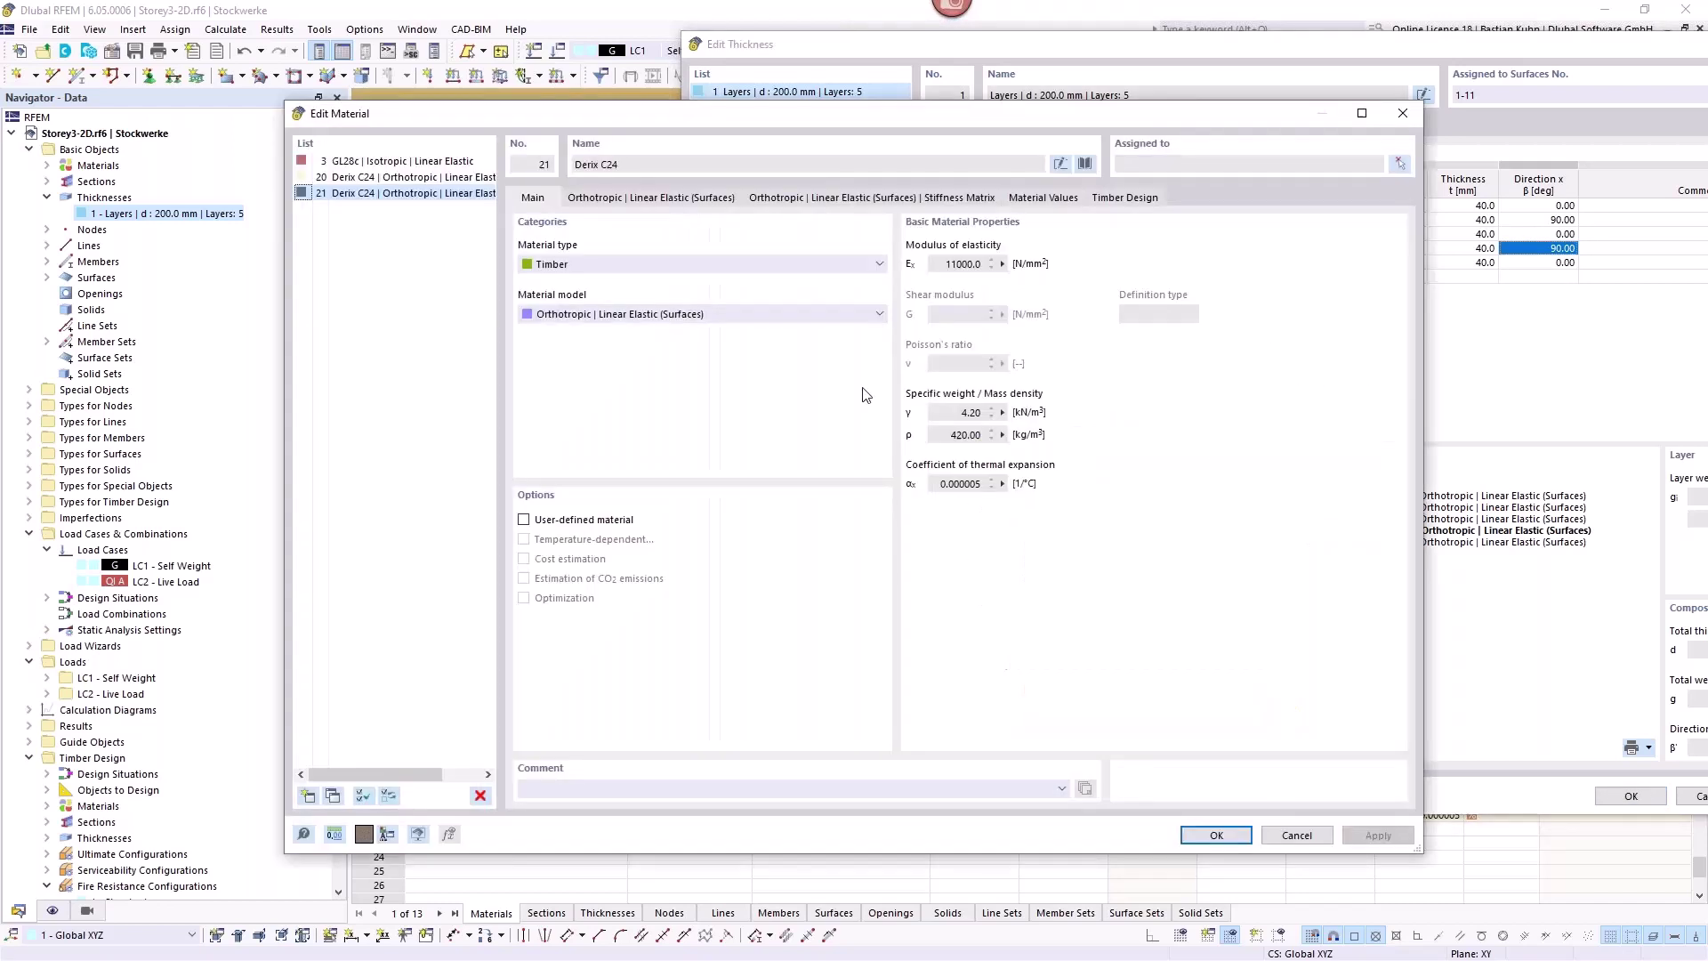
left_click(667, 198)
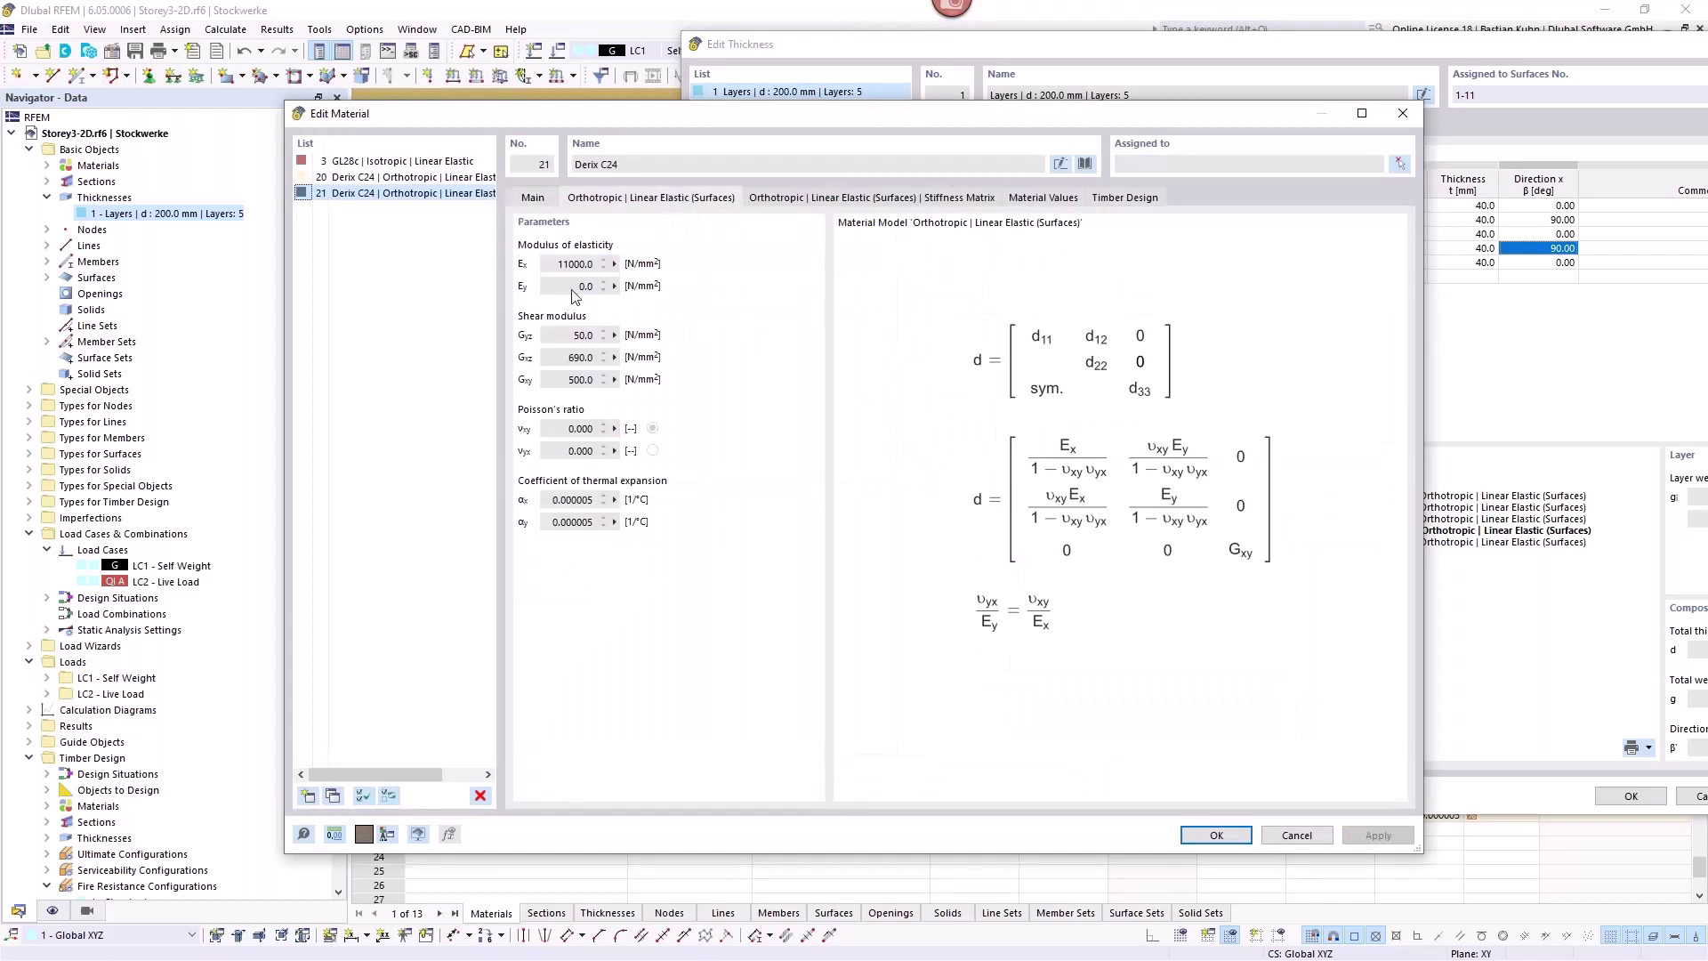
double_click(561, 264)
left_click(1402, 113)
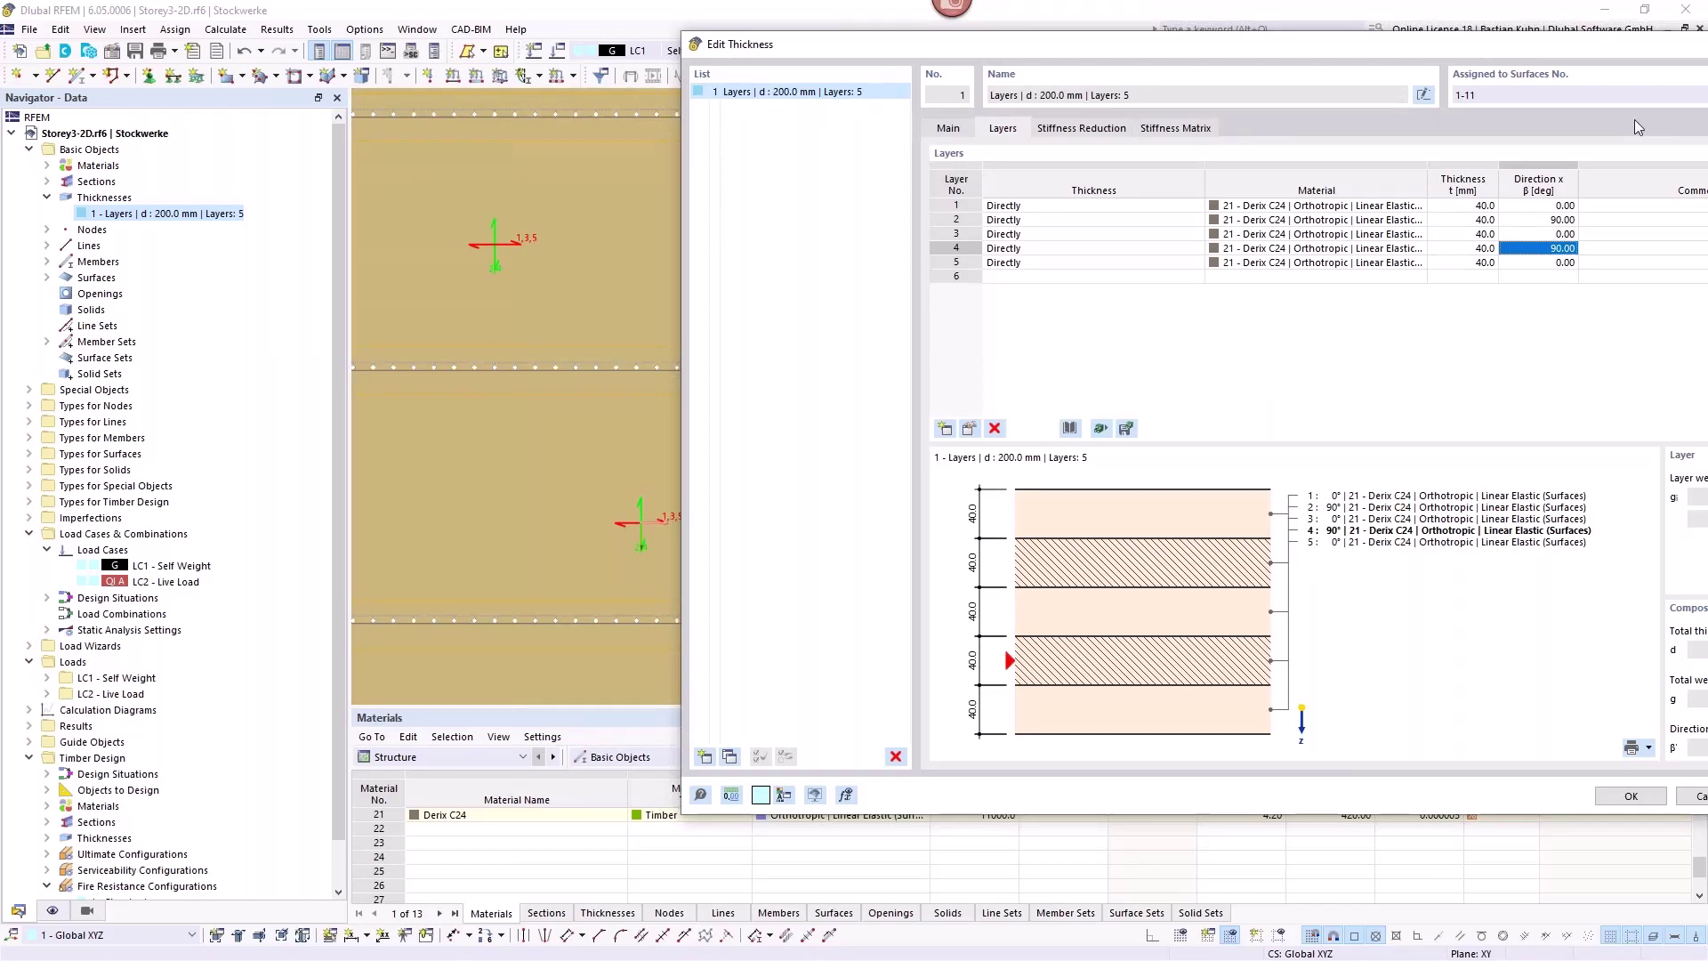
key("Escape")
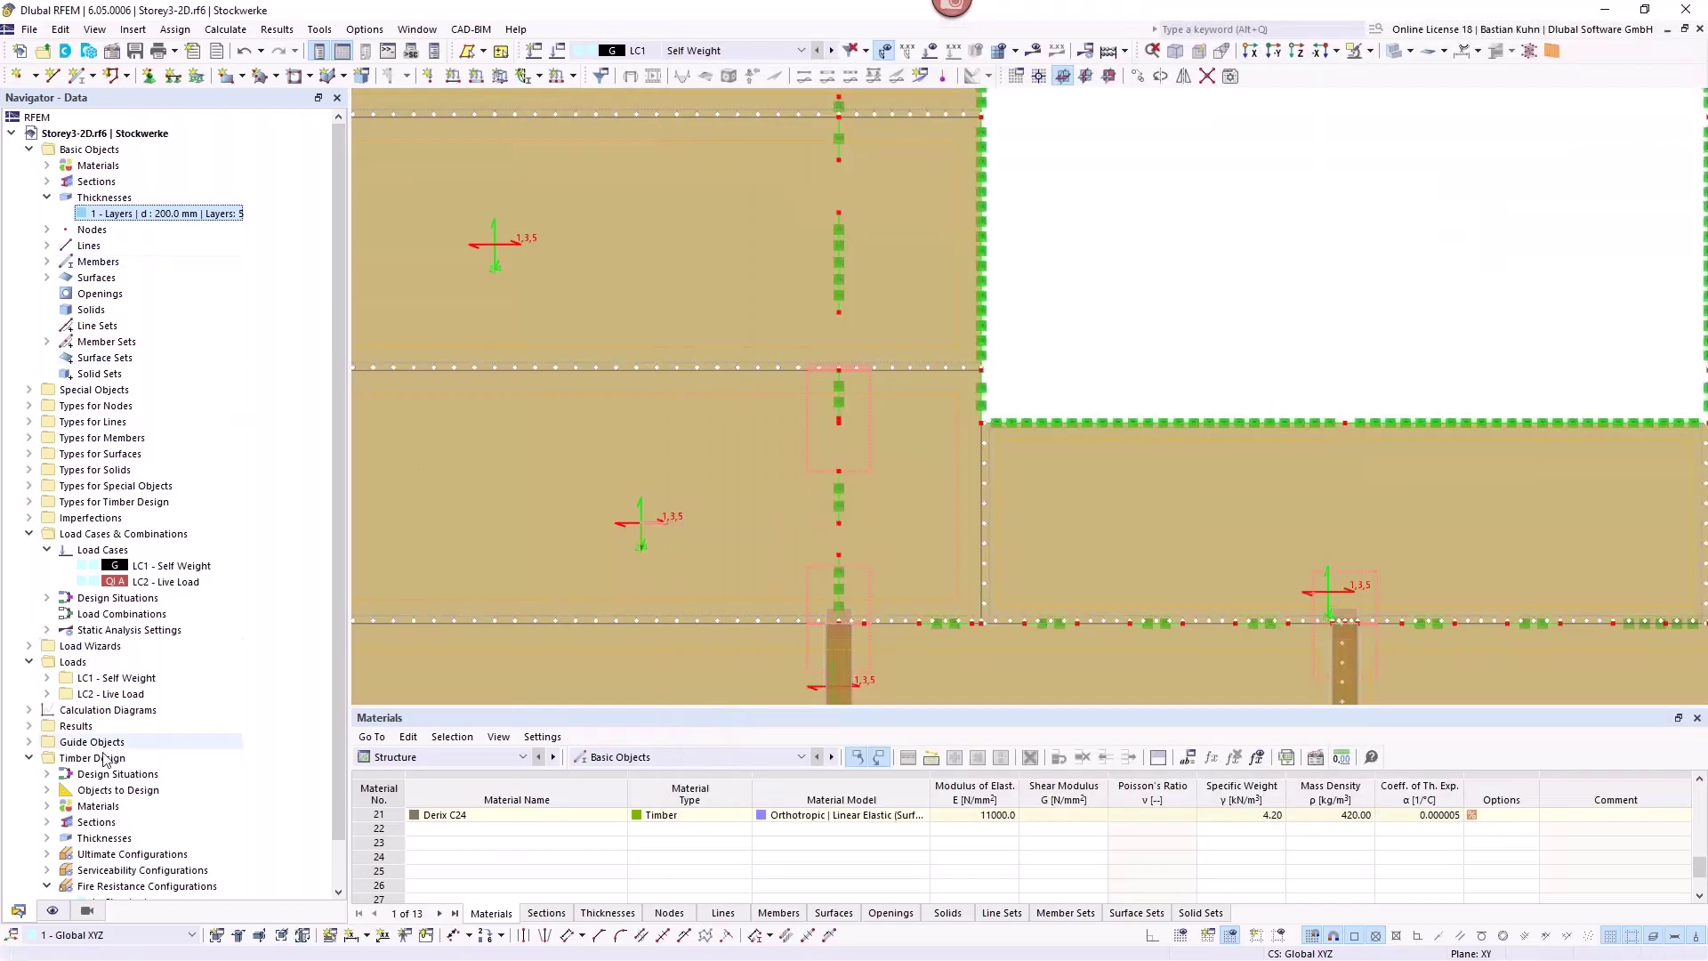
Display only the resultant layer direction on the floor surfaces, hiding the per-layer directions and indices.
left_click(52, 910)
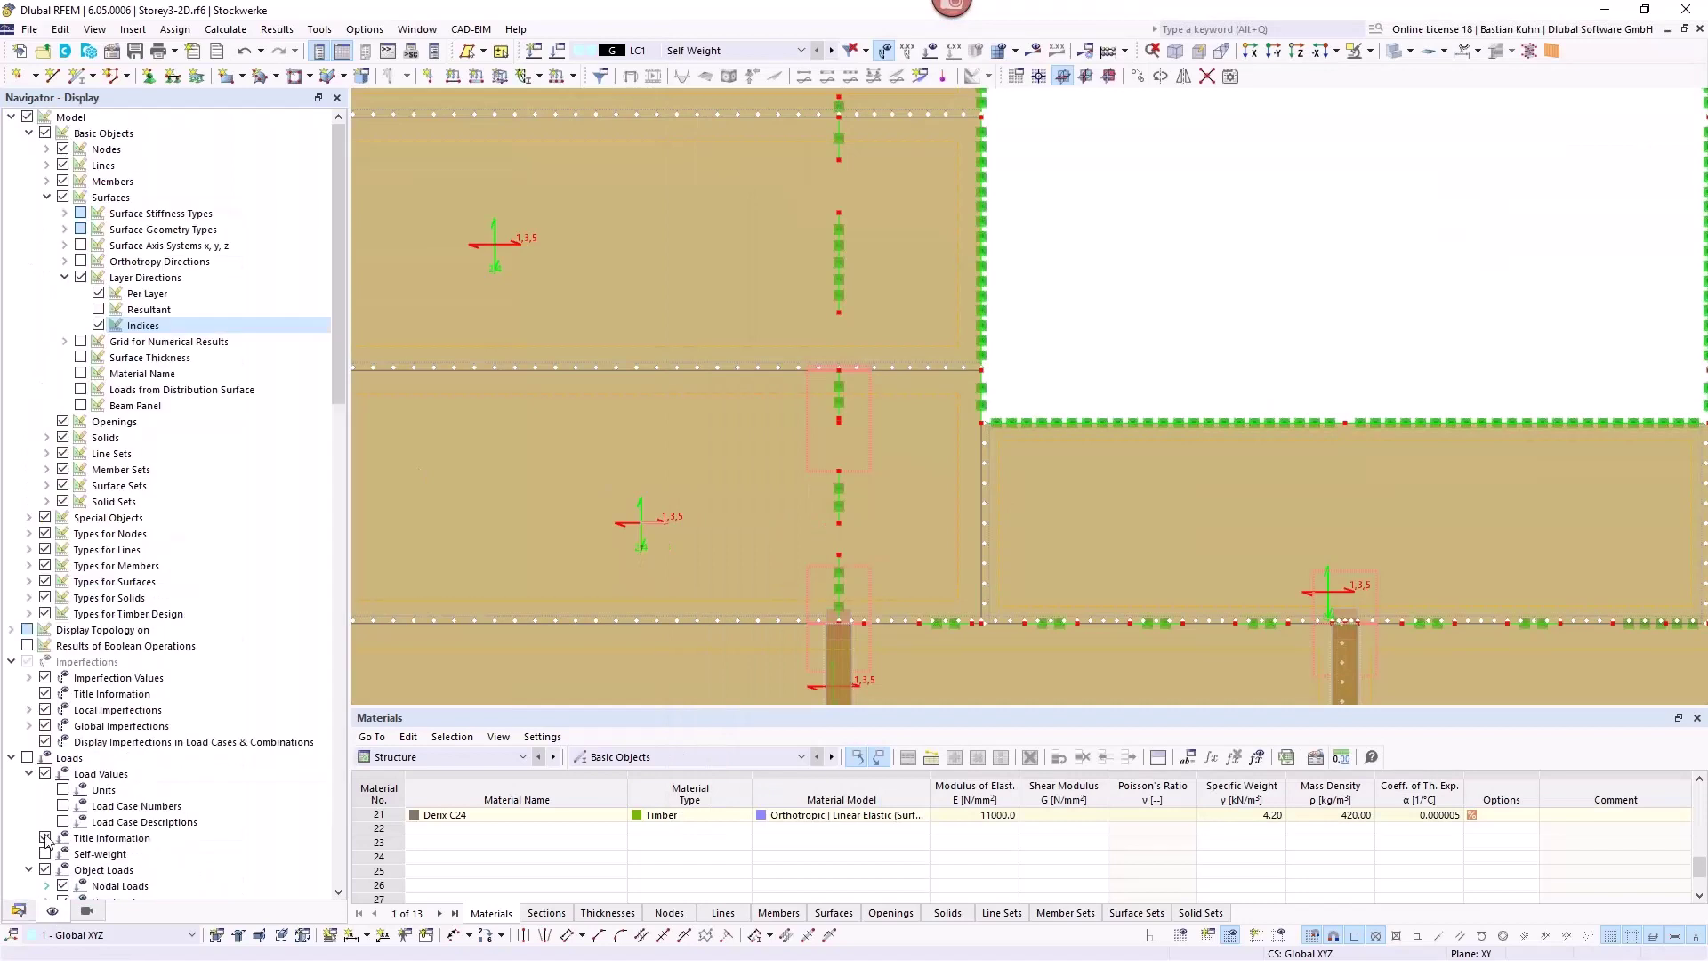
left_click(98, 309)
left_click(99, 326)
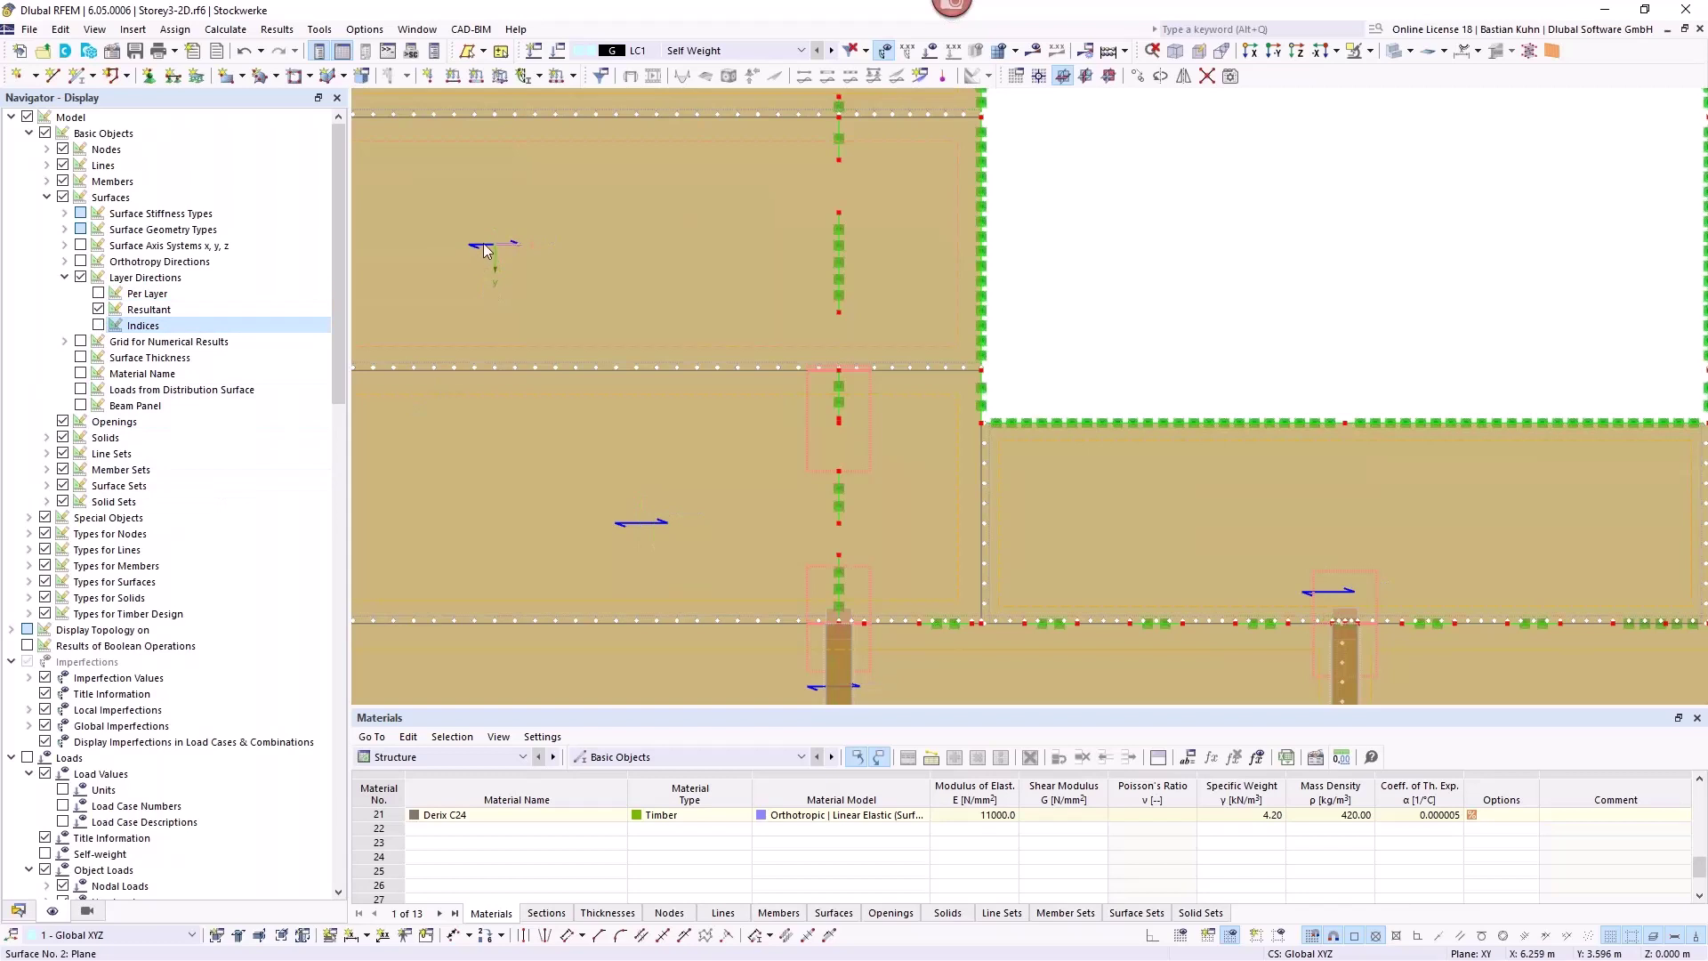
scroll(485, 251, "down", 2)
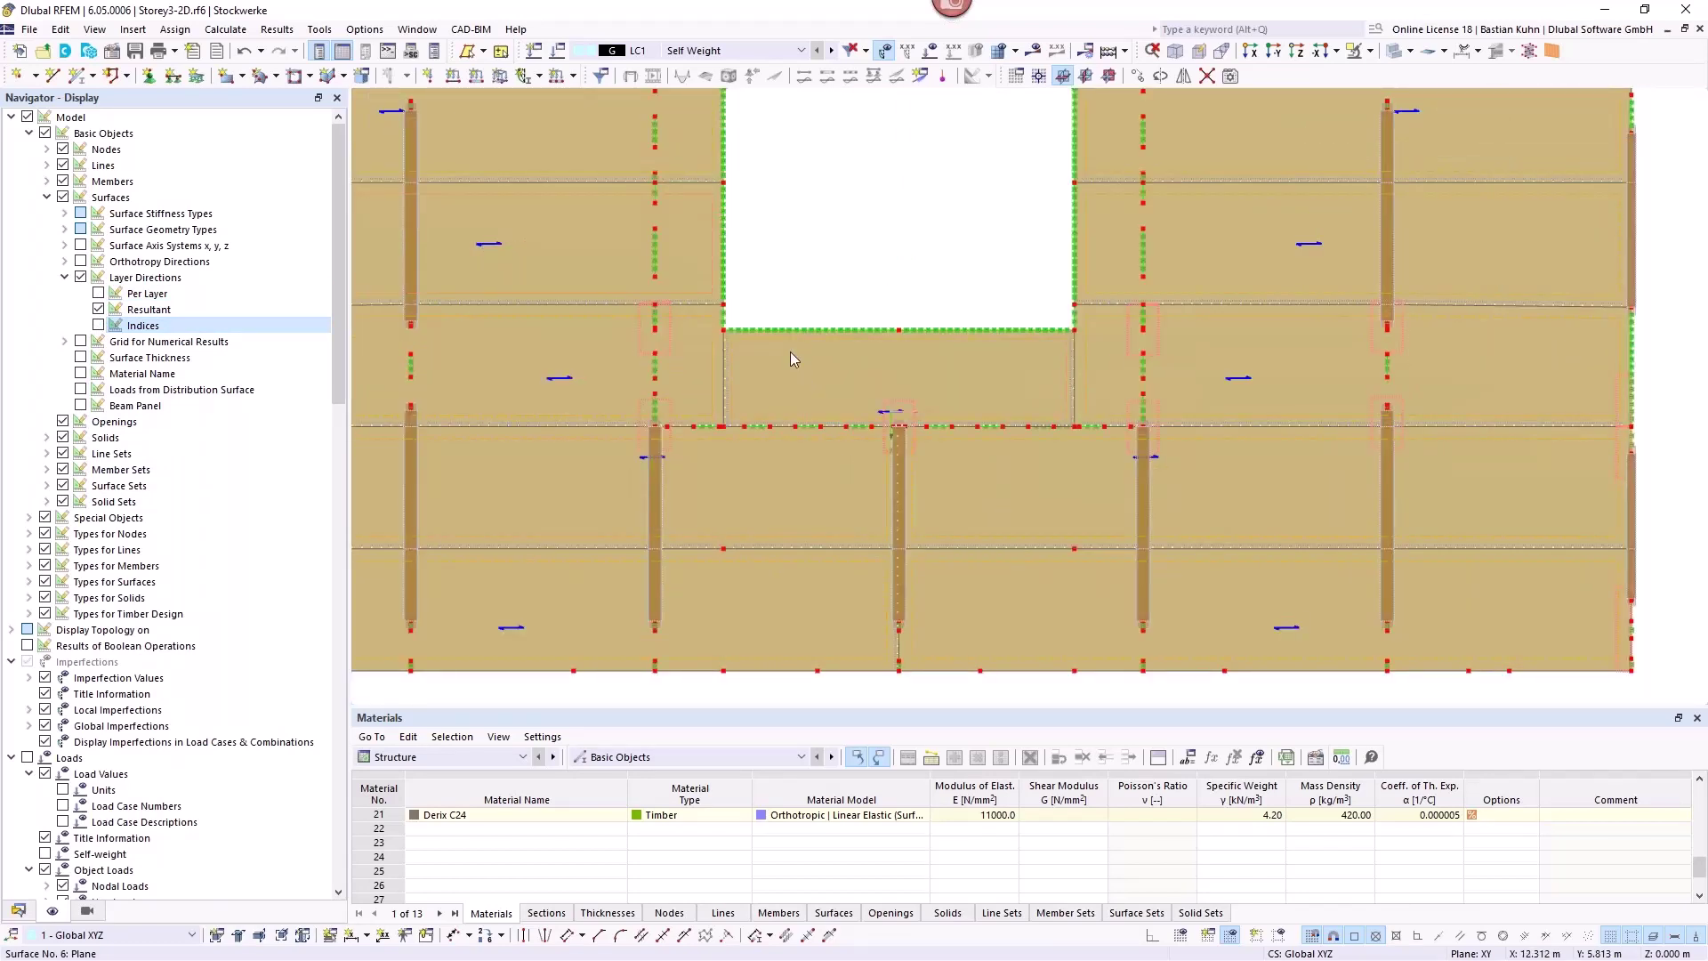
left_click(817, 404)
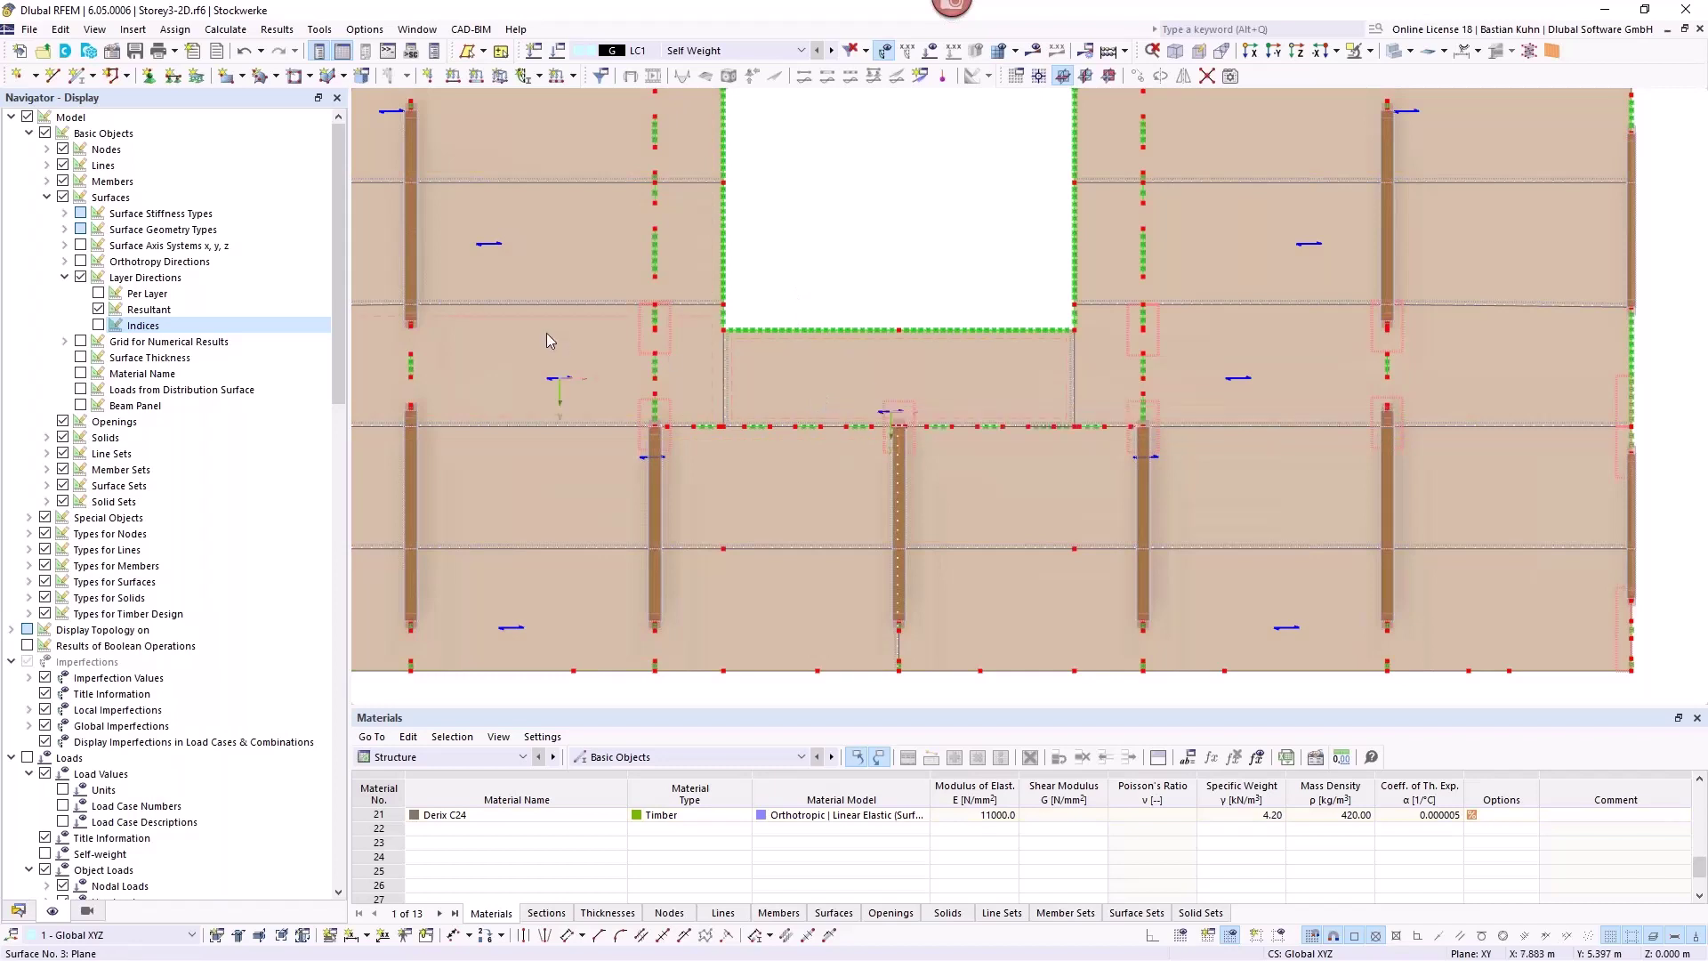
Enable specific axes for the floor strip directly below the stairwell recess and rotate its input axes by 90°.
scroll(532, 535, "down", 2)
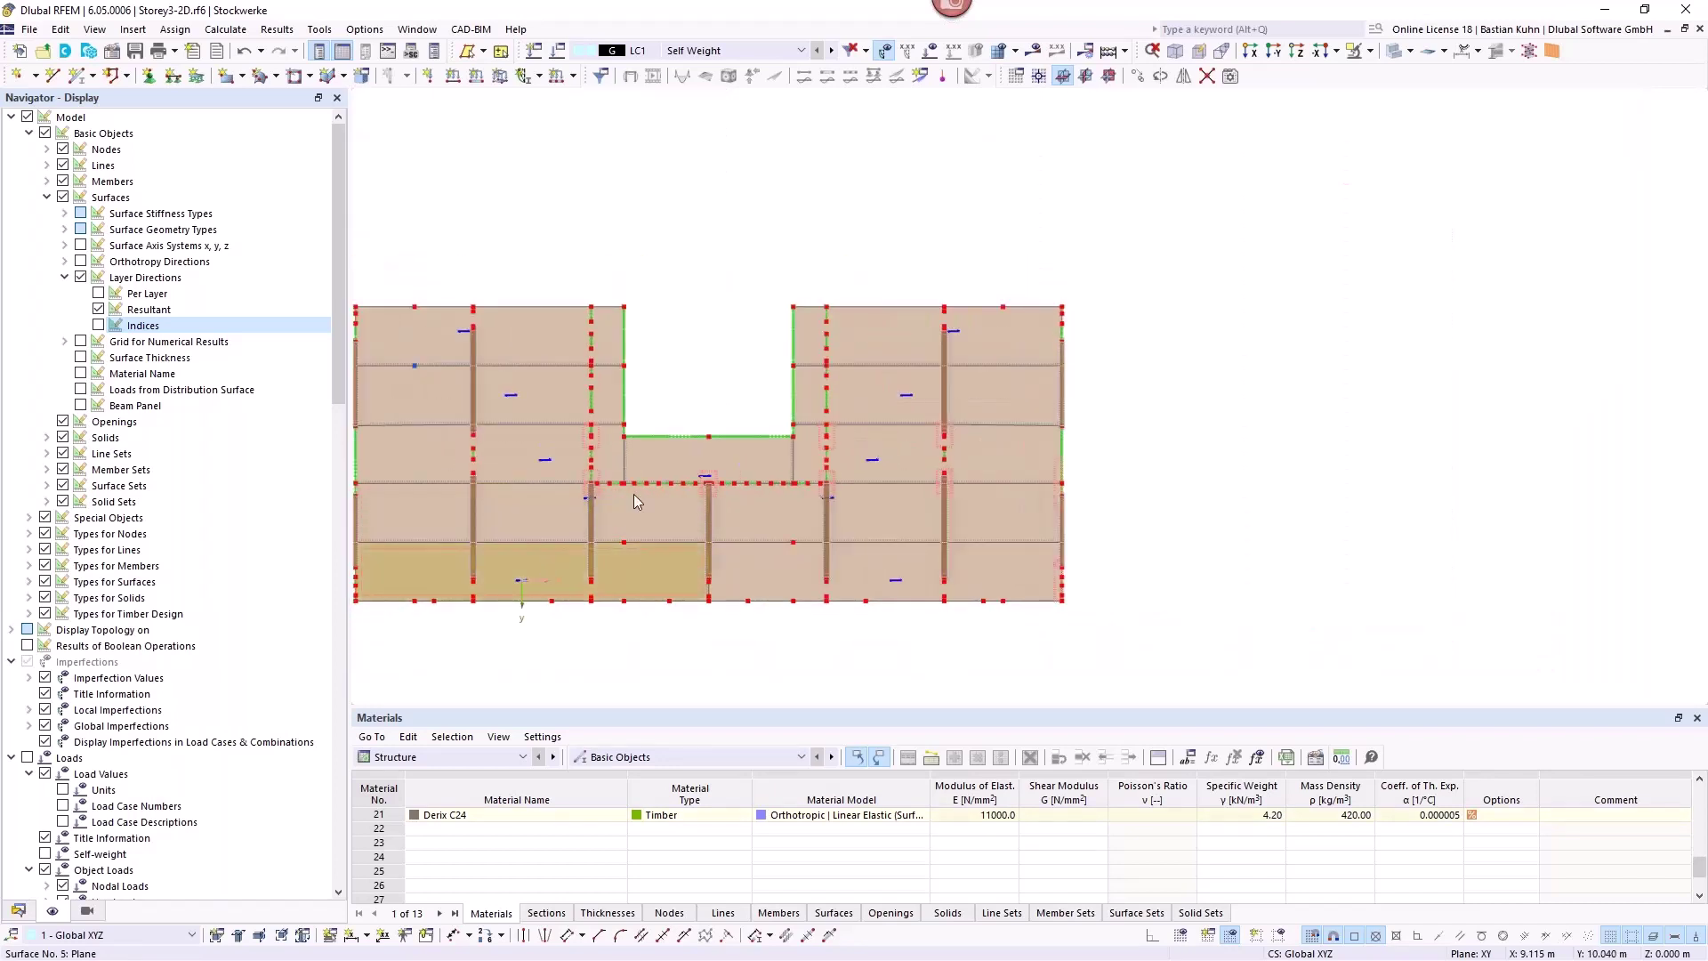
scroll(657, 466, "up", 2)
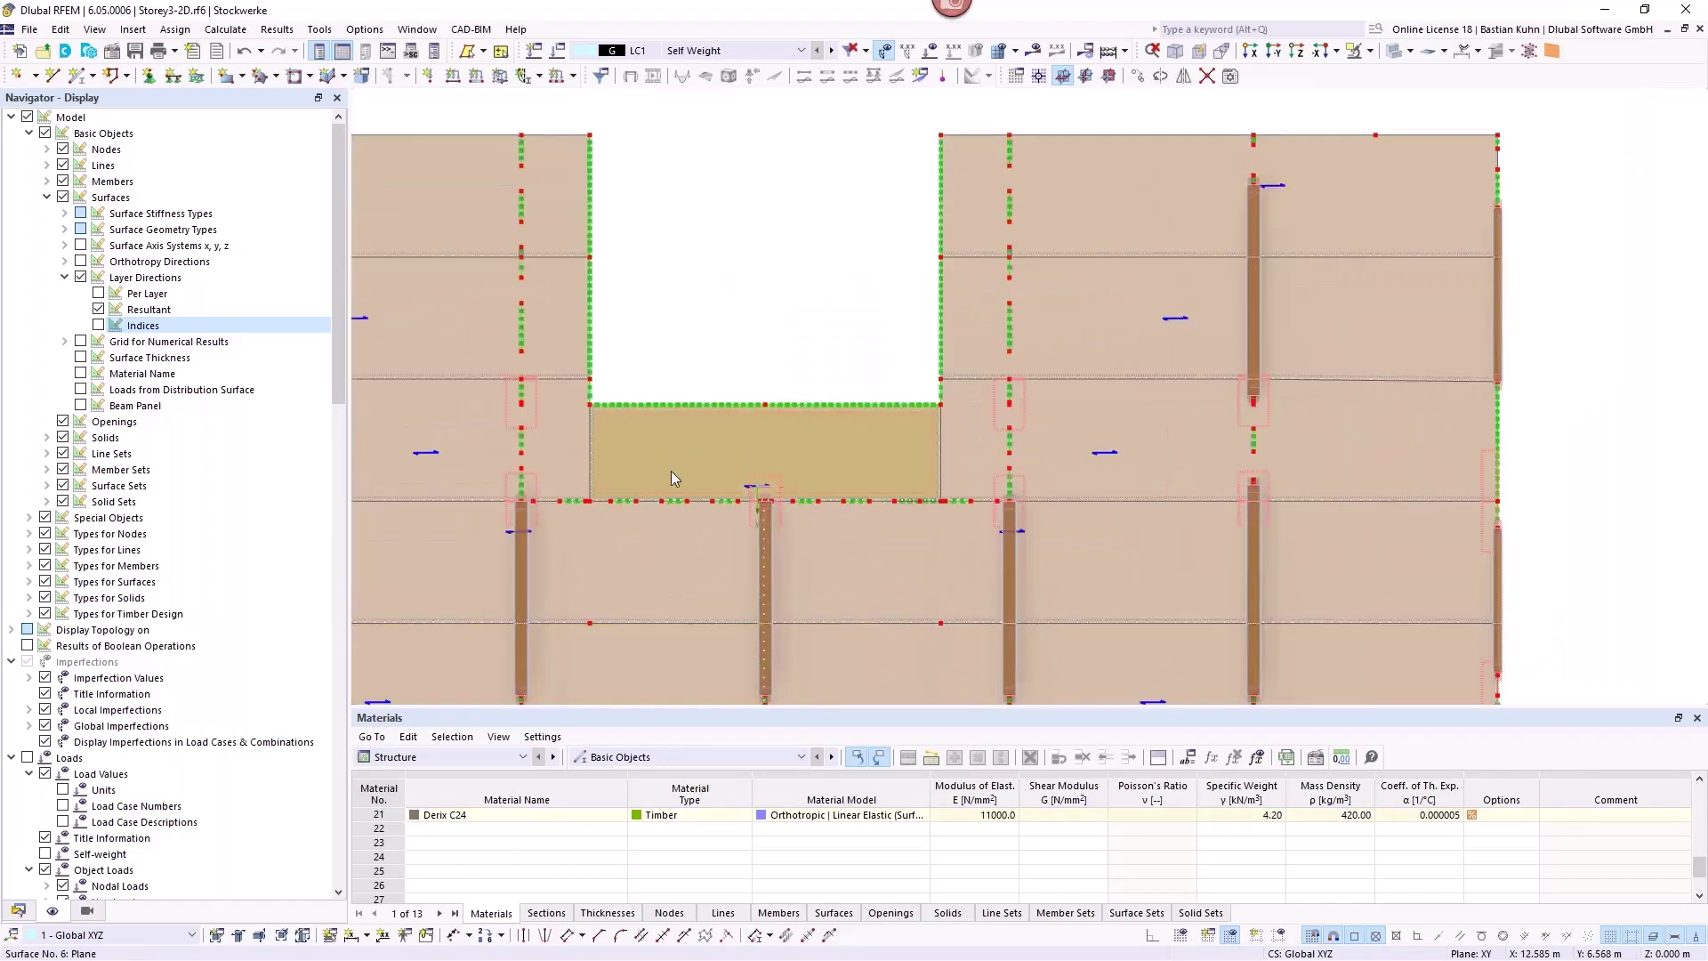
scroll(805, 322, "down", 1)
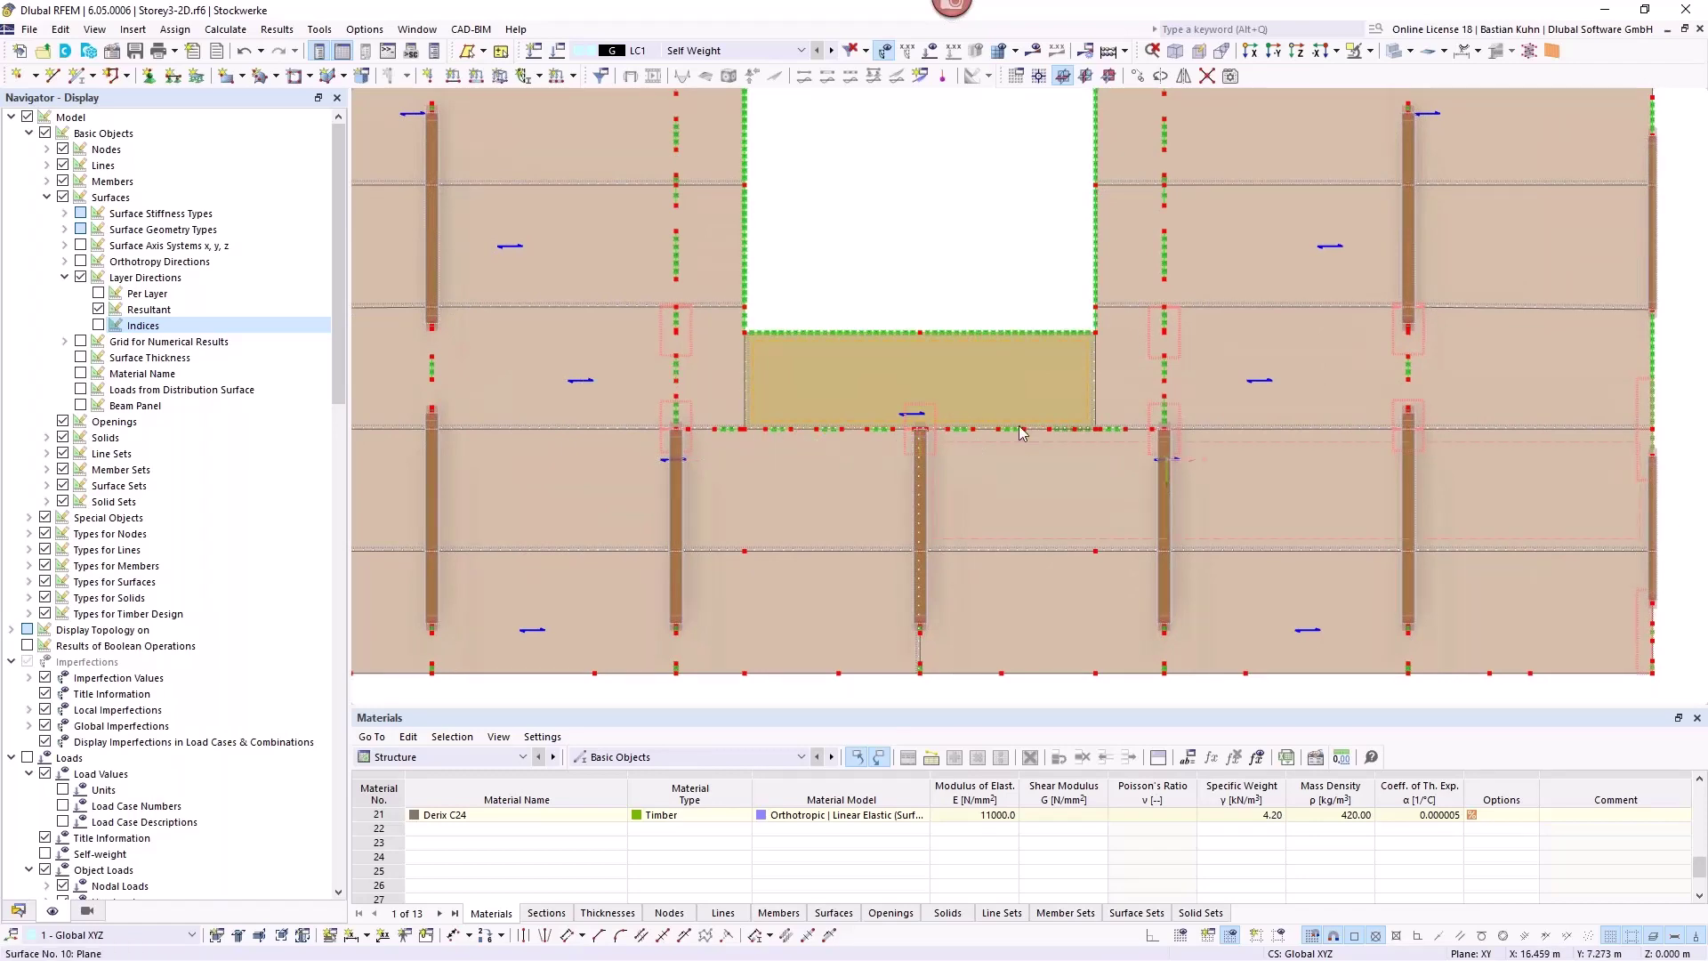
double_click(959, 367)
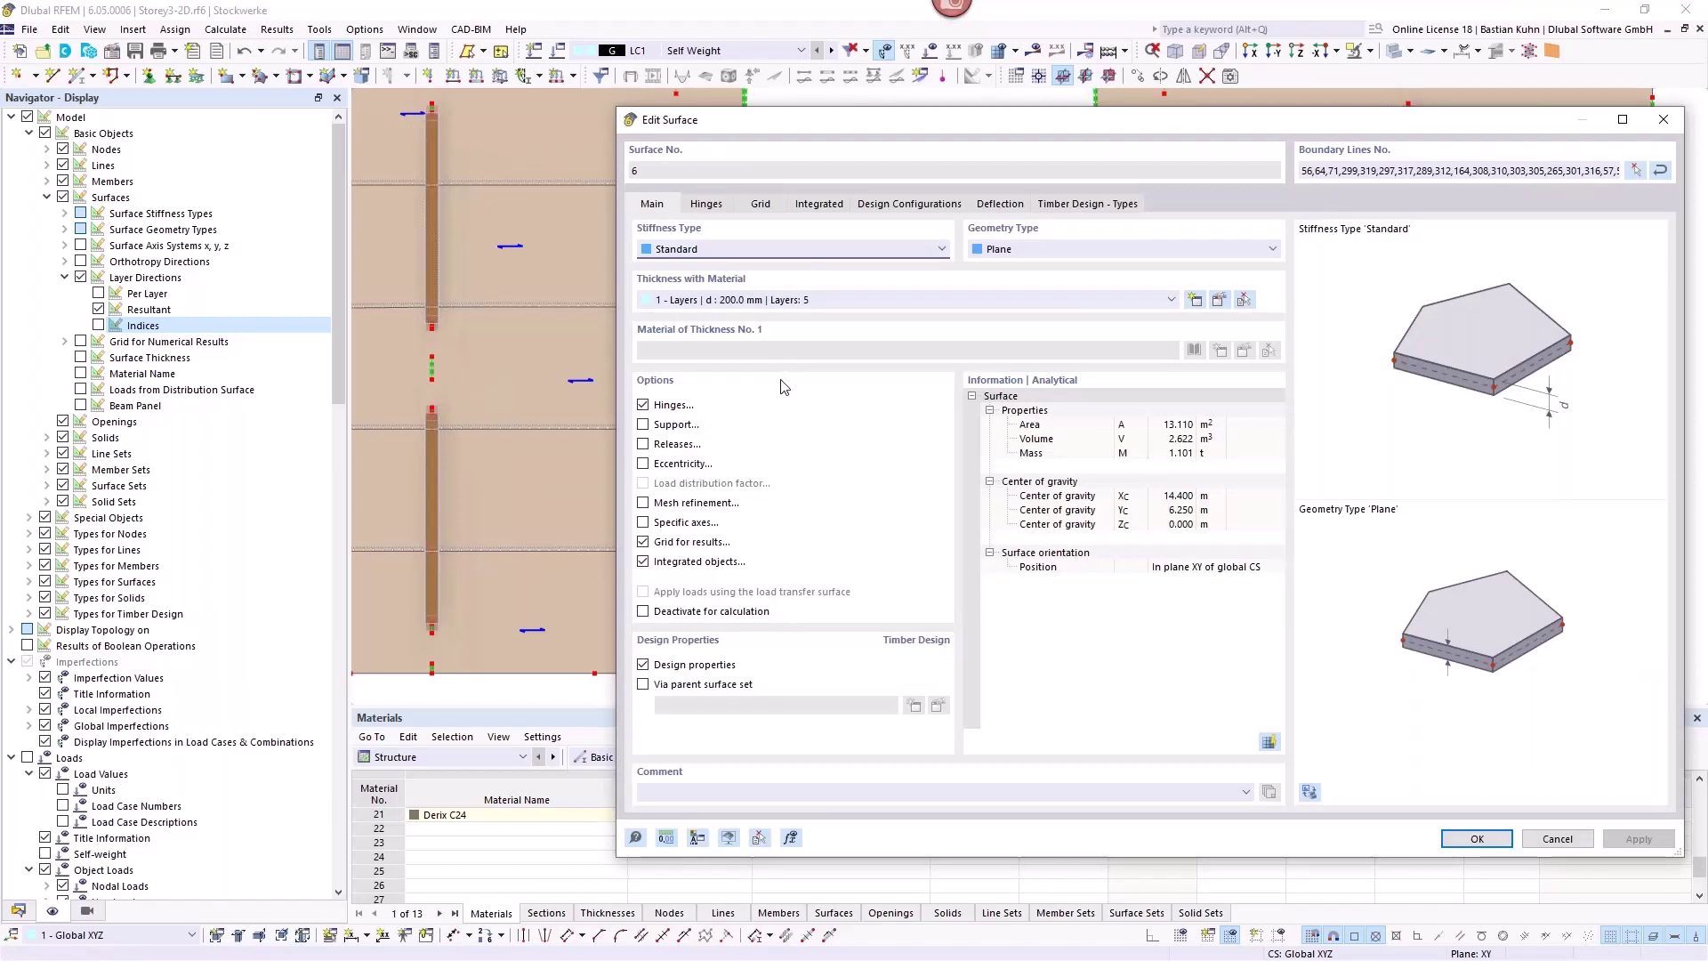
left_click(642, 522)
left_click(775, 204)
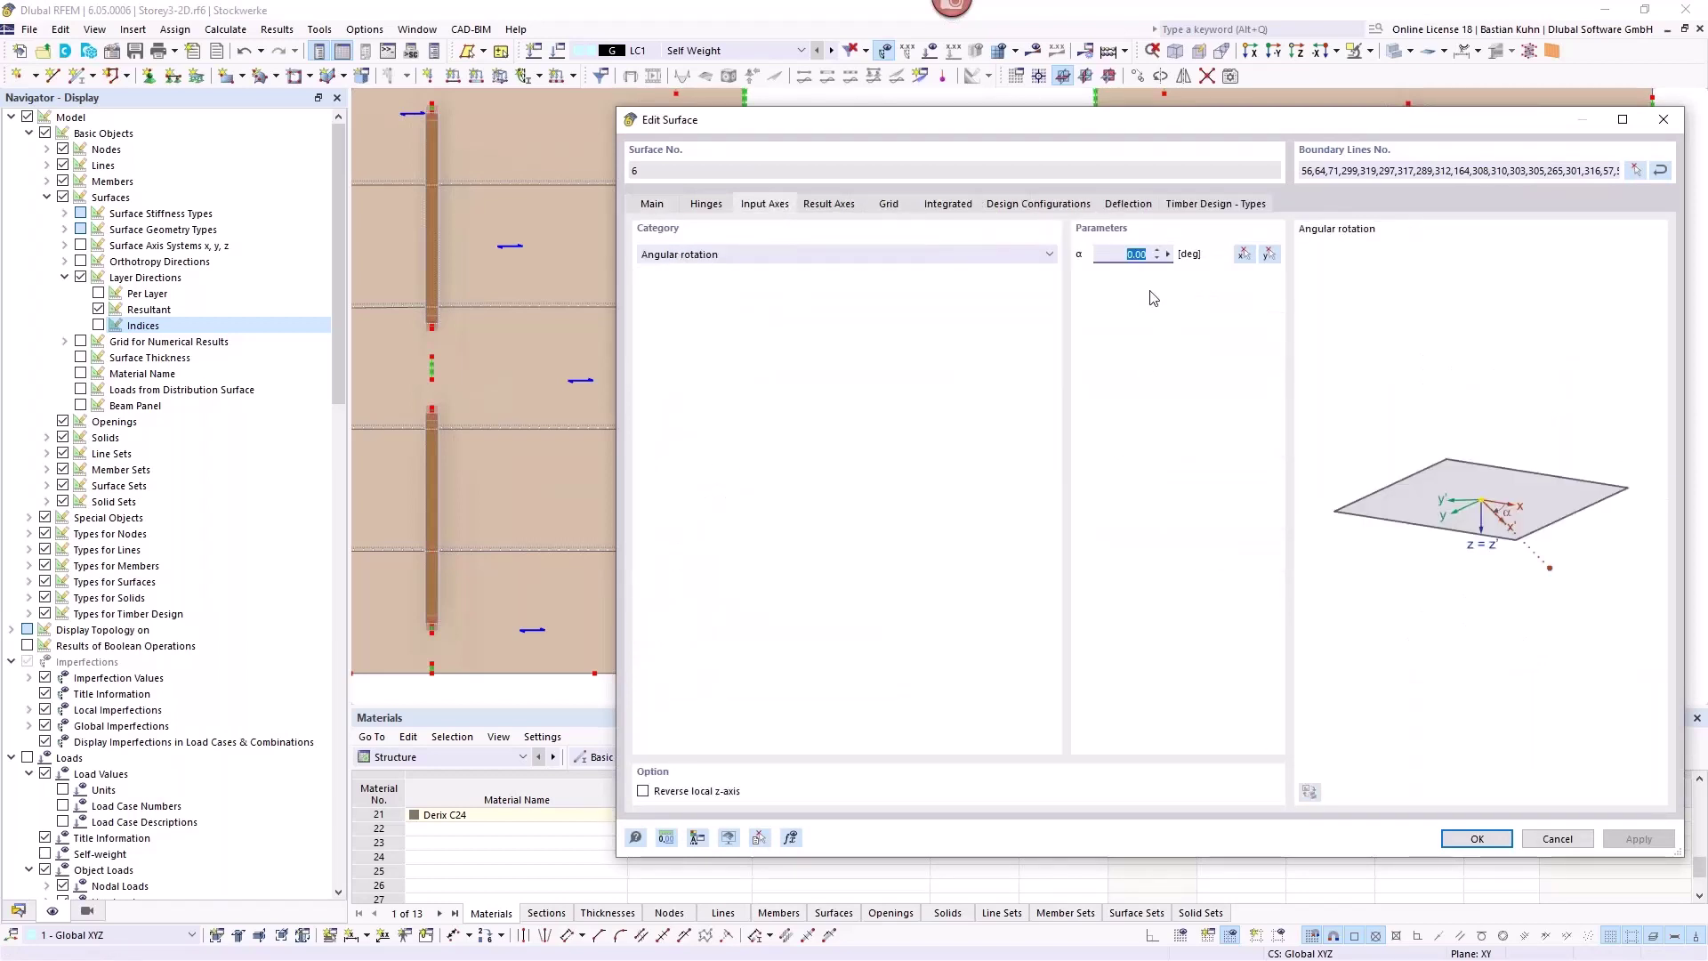
type("90")
key("Return")
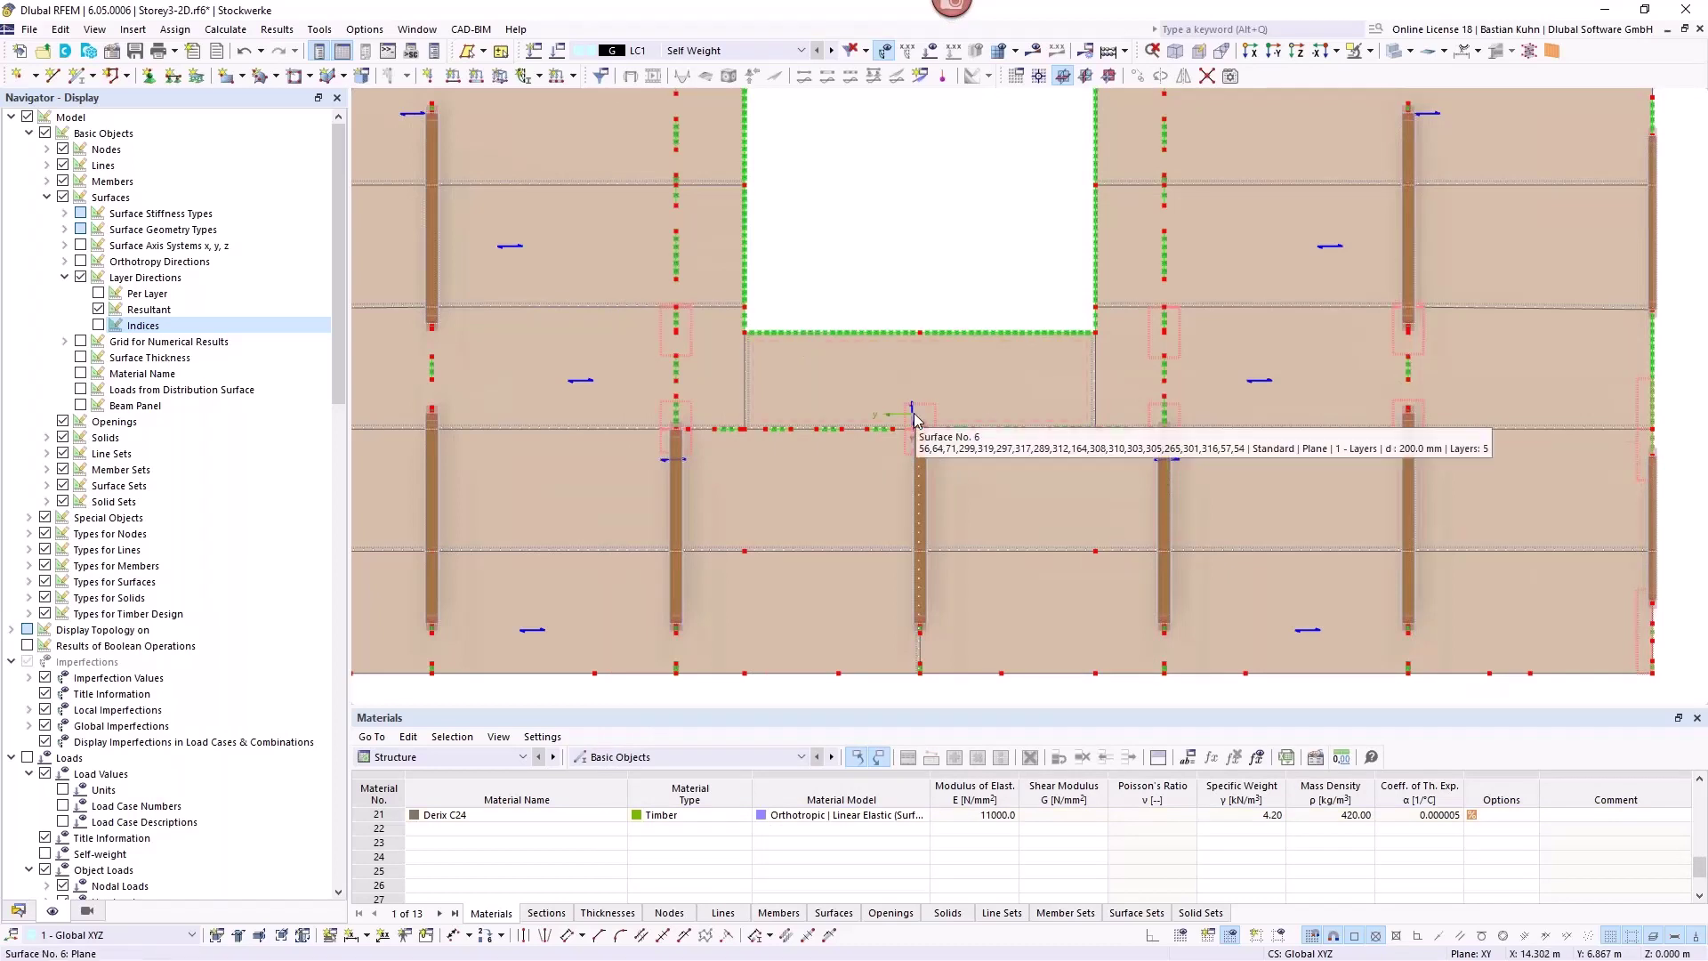
Generate and display the finite element mesh on the floor in an isometric view.
scroll(978, 284, "down", 2)
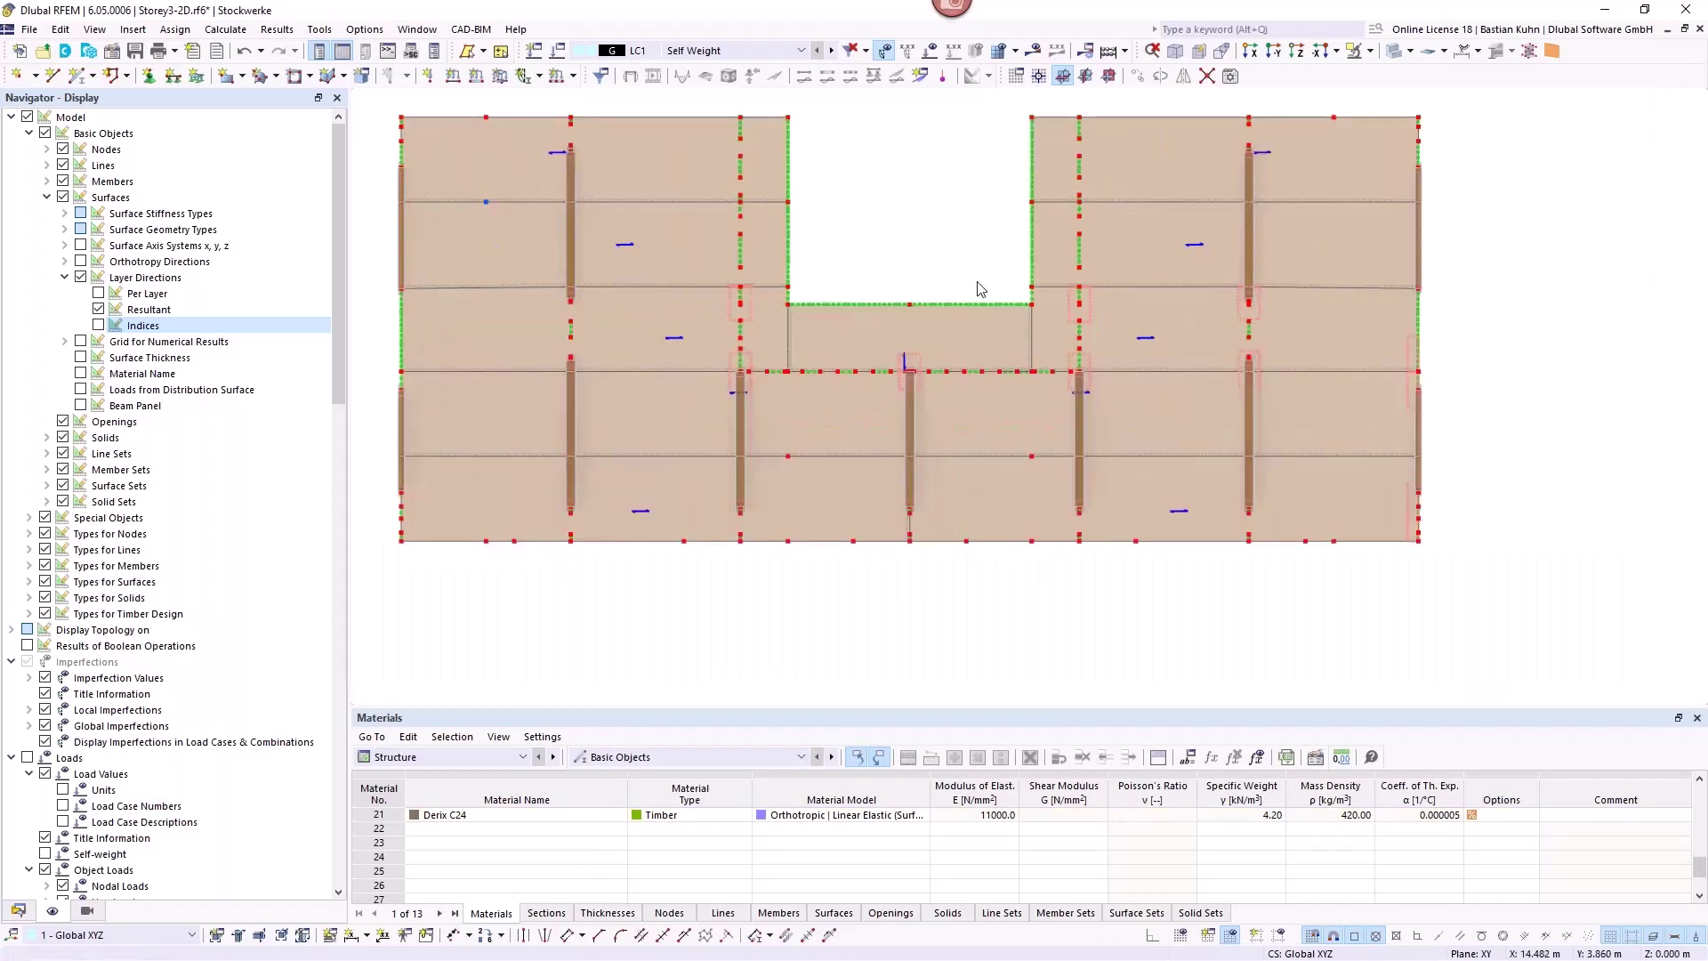
key("ctrl+shift+i")
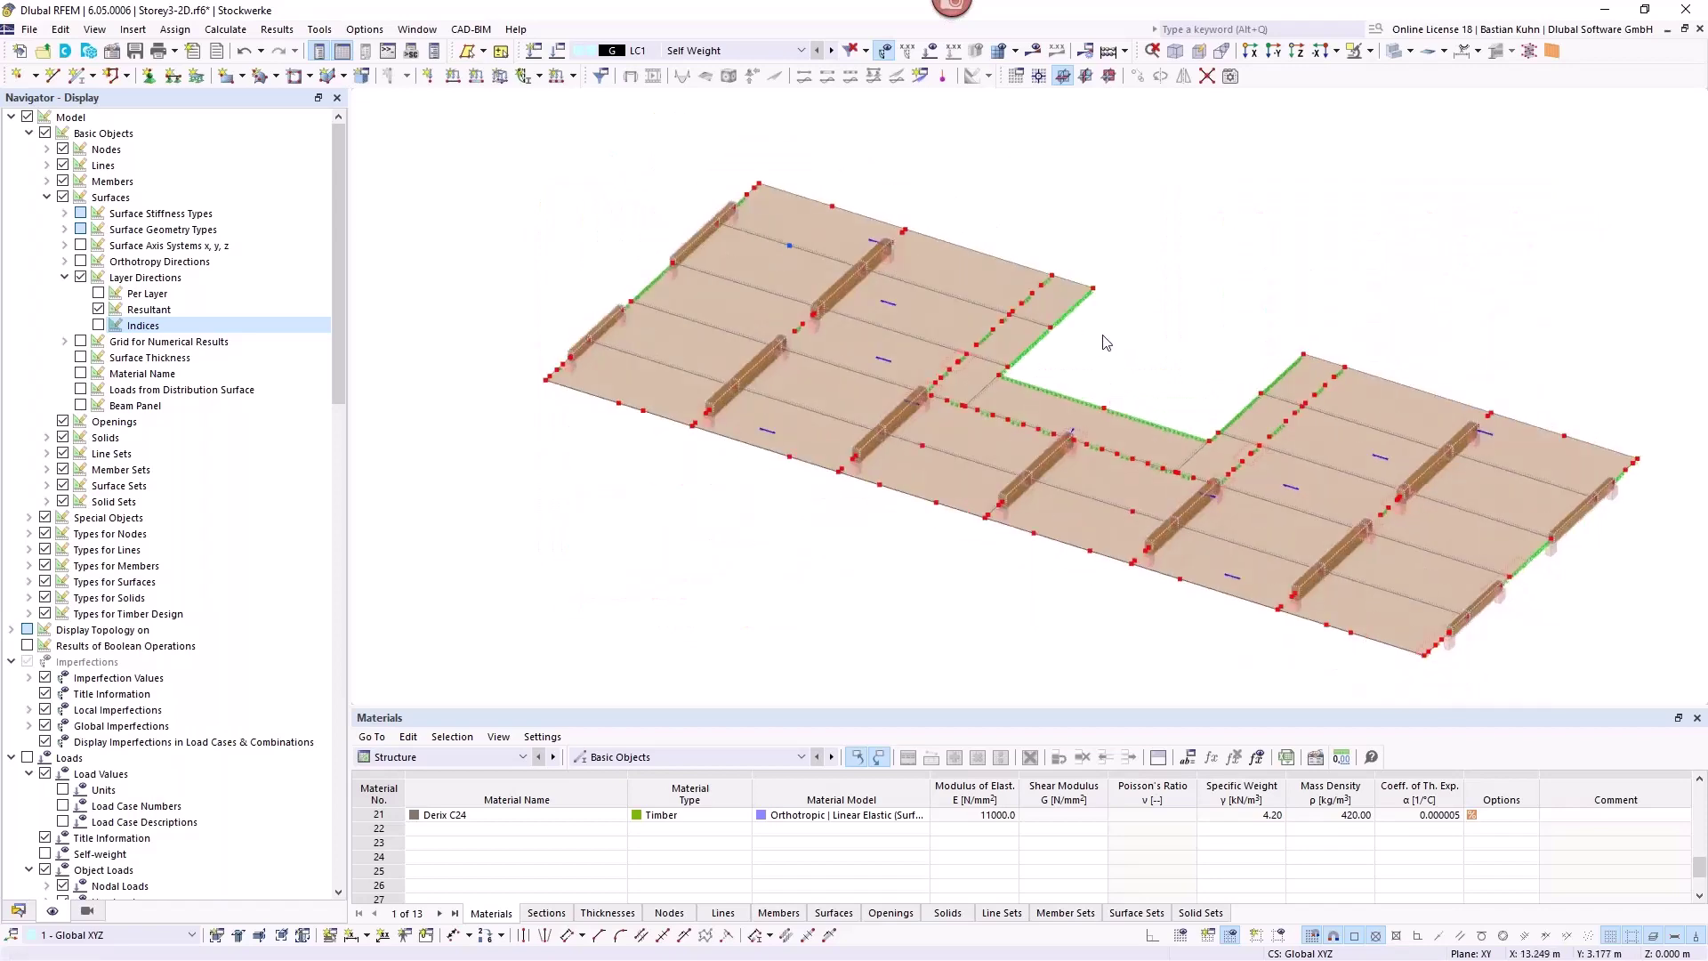
scroll(1096, 320, "up", 1)
scroll(1094, 316, "up", 2)
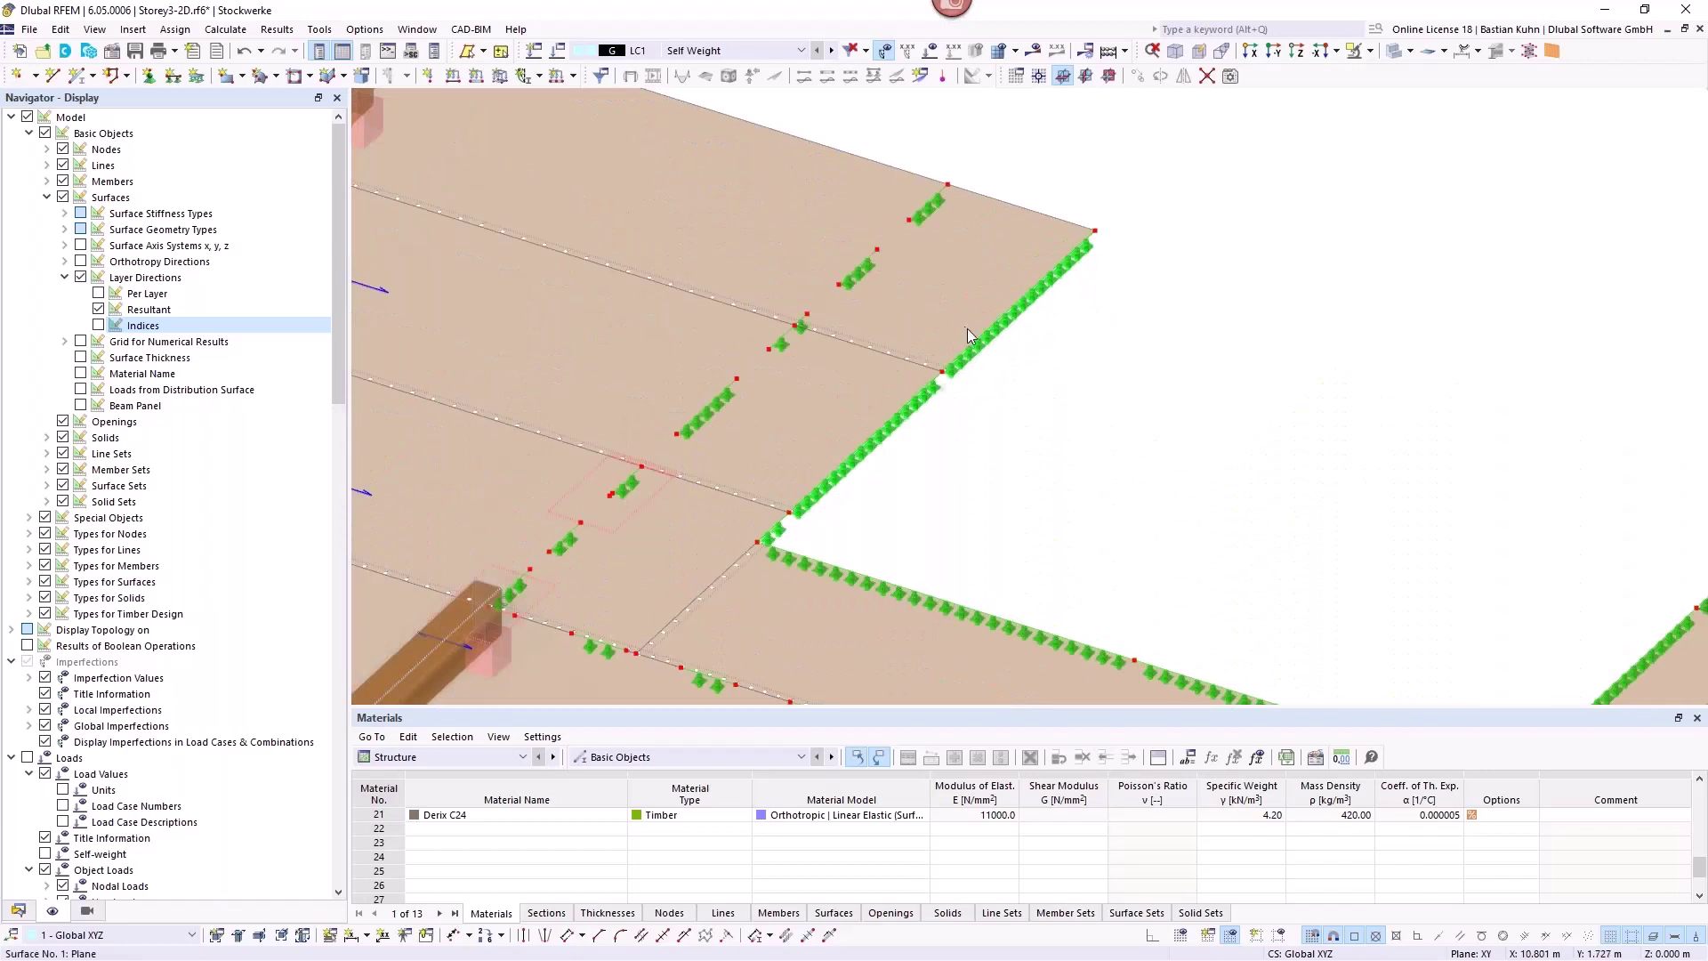
mouse_move(983, 364)
left_click(226, 29)
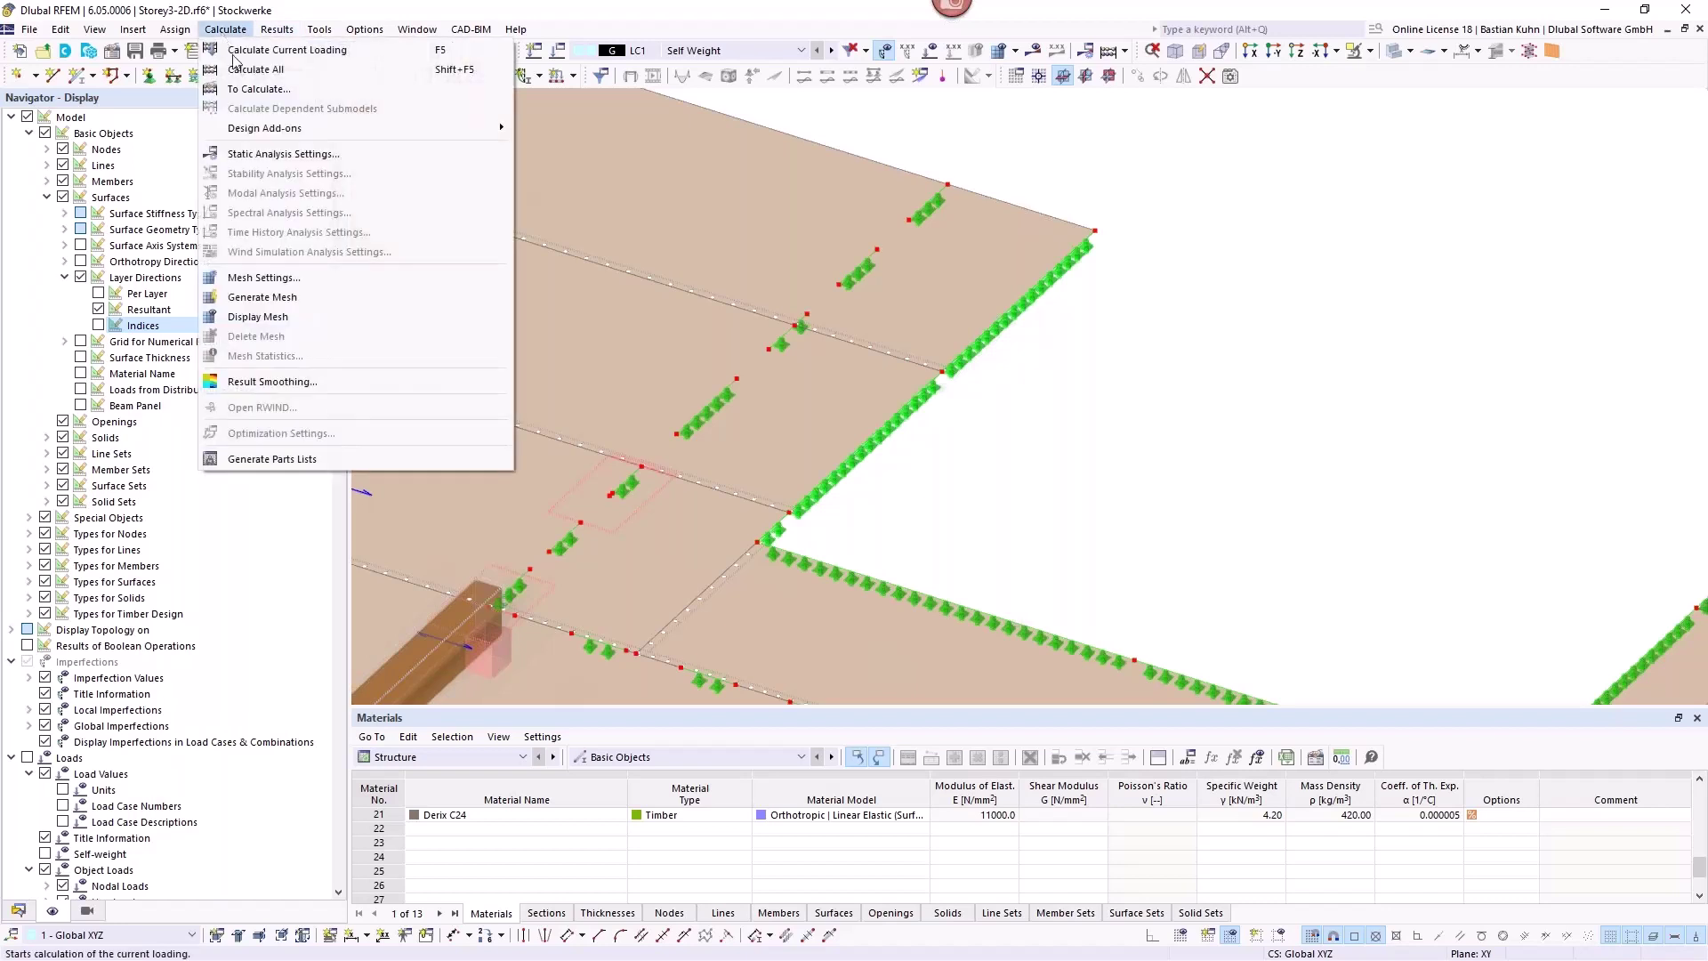
left_click(265, 316)
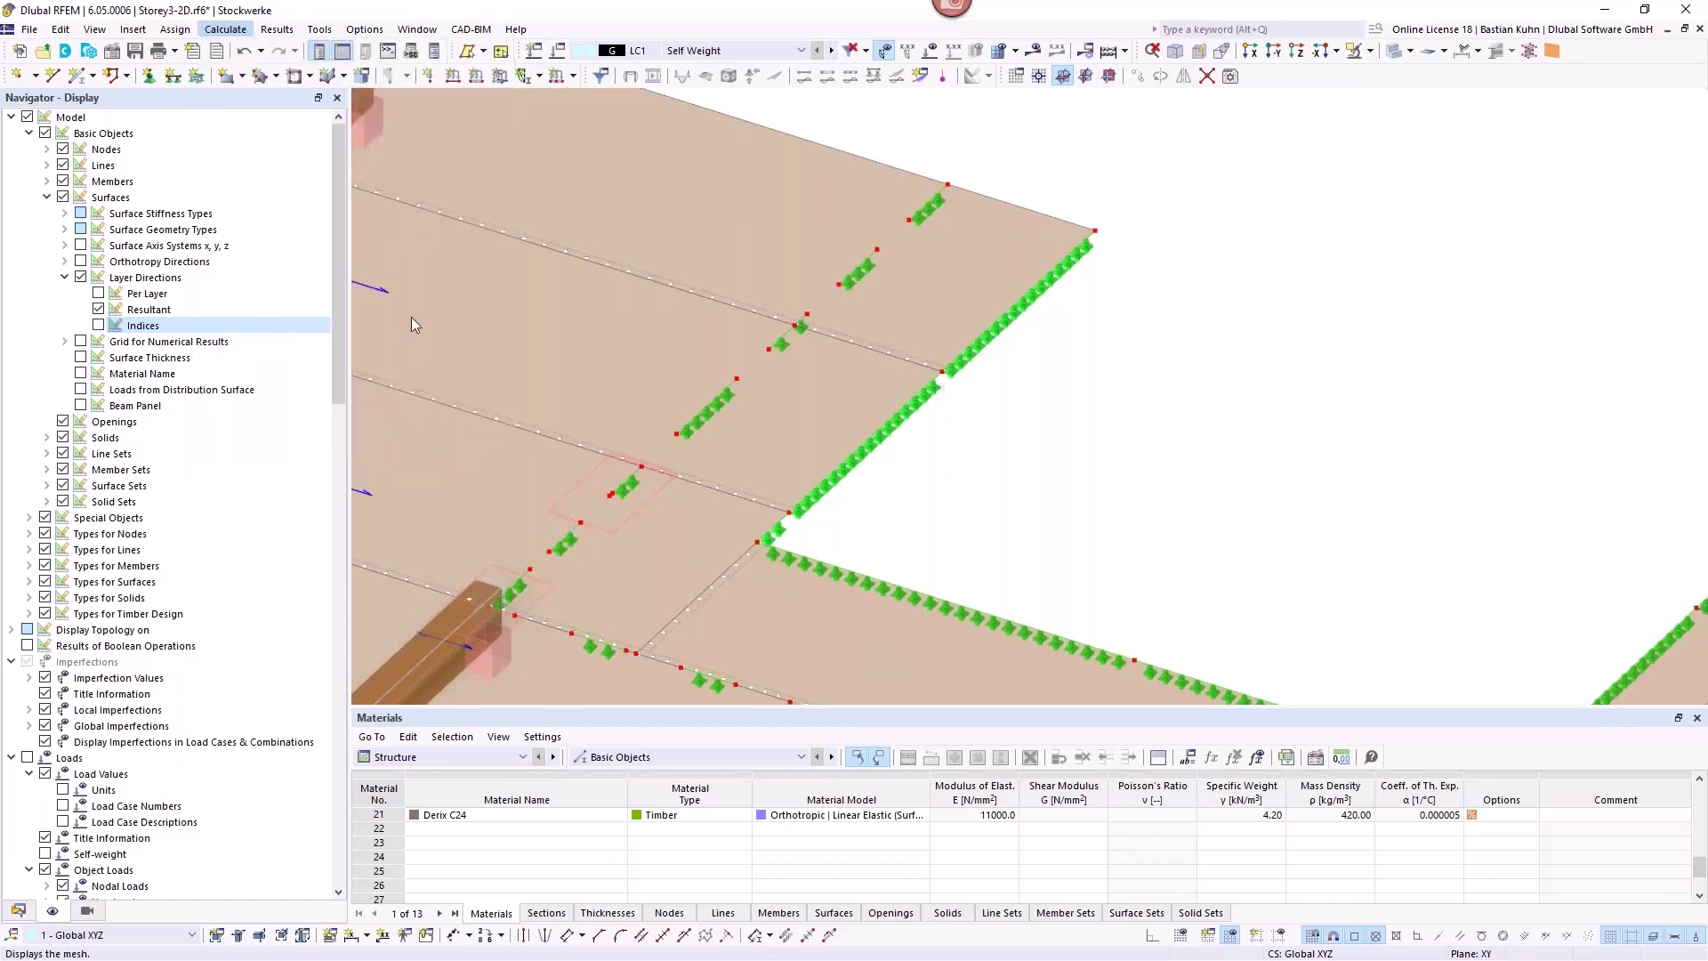
left_click(916, 571)
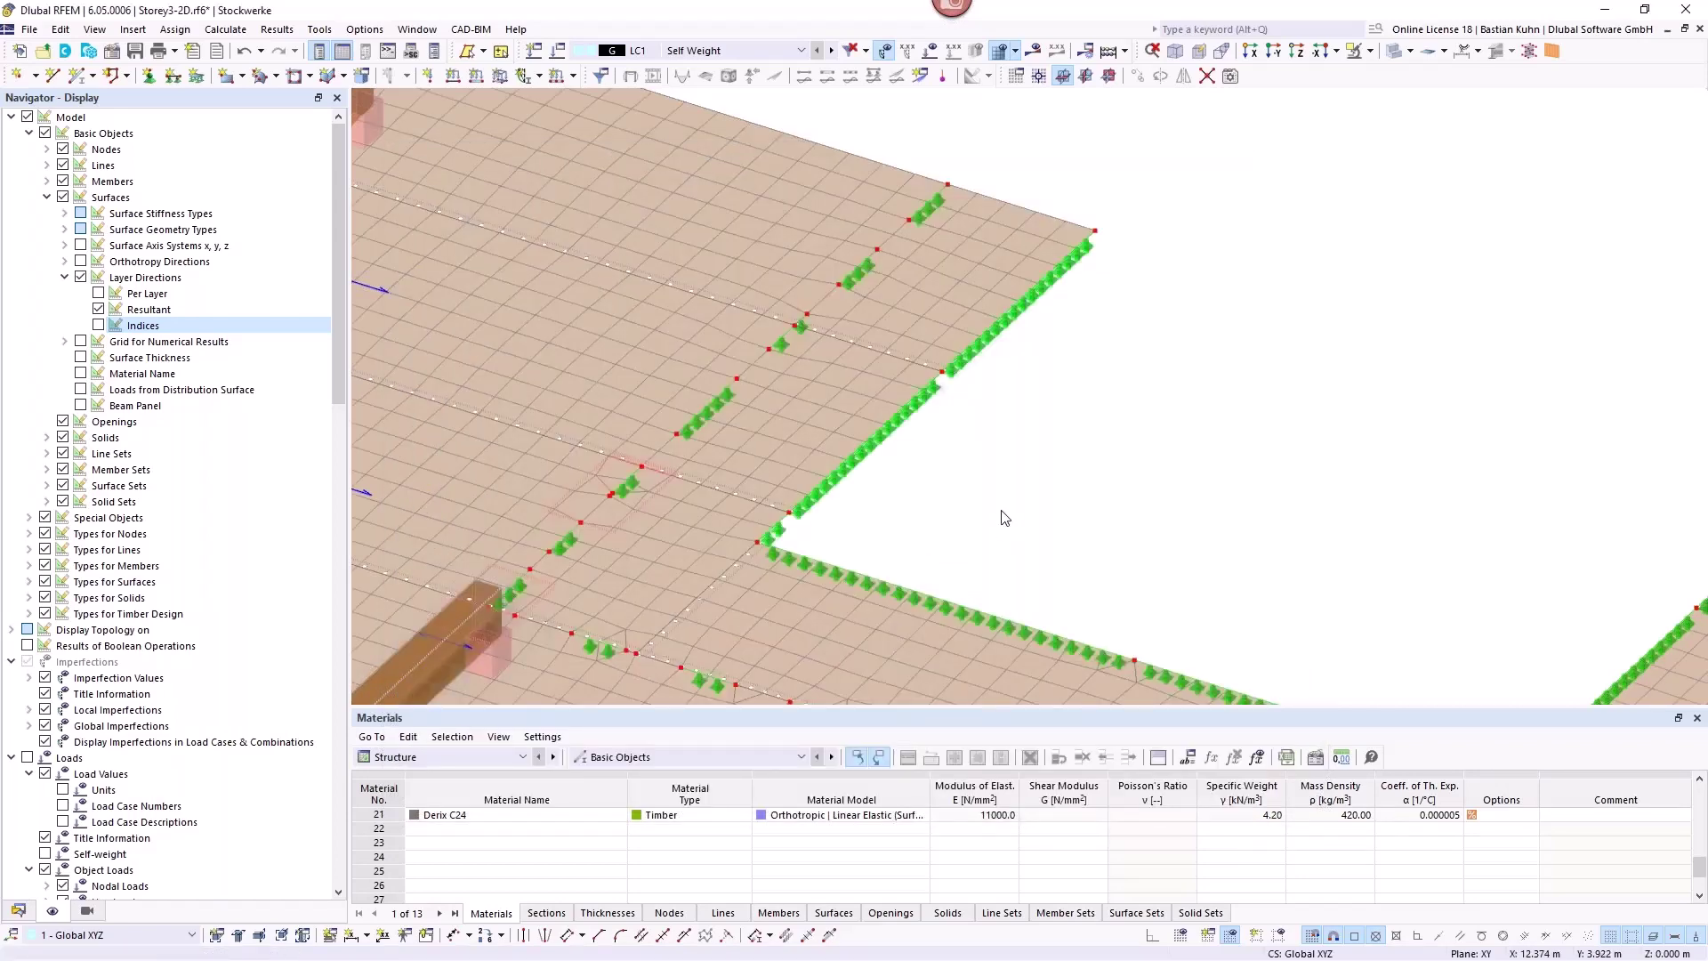
Show the self-weight loads over the mesh and examine the nodal load beside the end of the interrupted line support near the recess.
scroll(1005, 517, "down", 5)
middle_click_drag(973, 419, 815, 481)
scroll(815, 480, "up", 5)
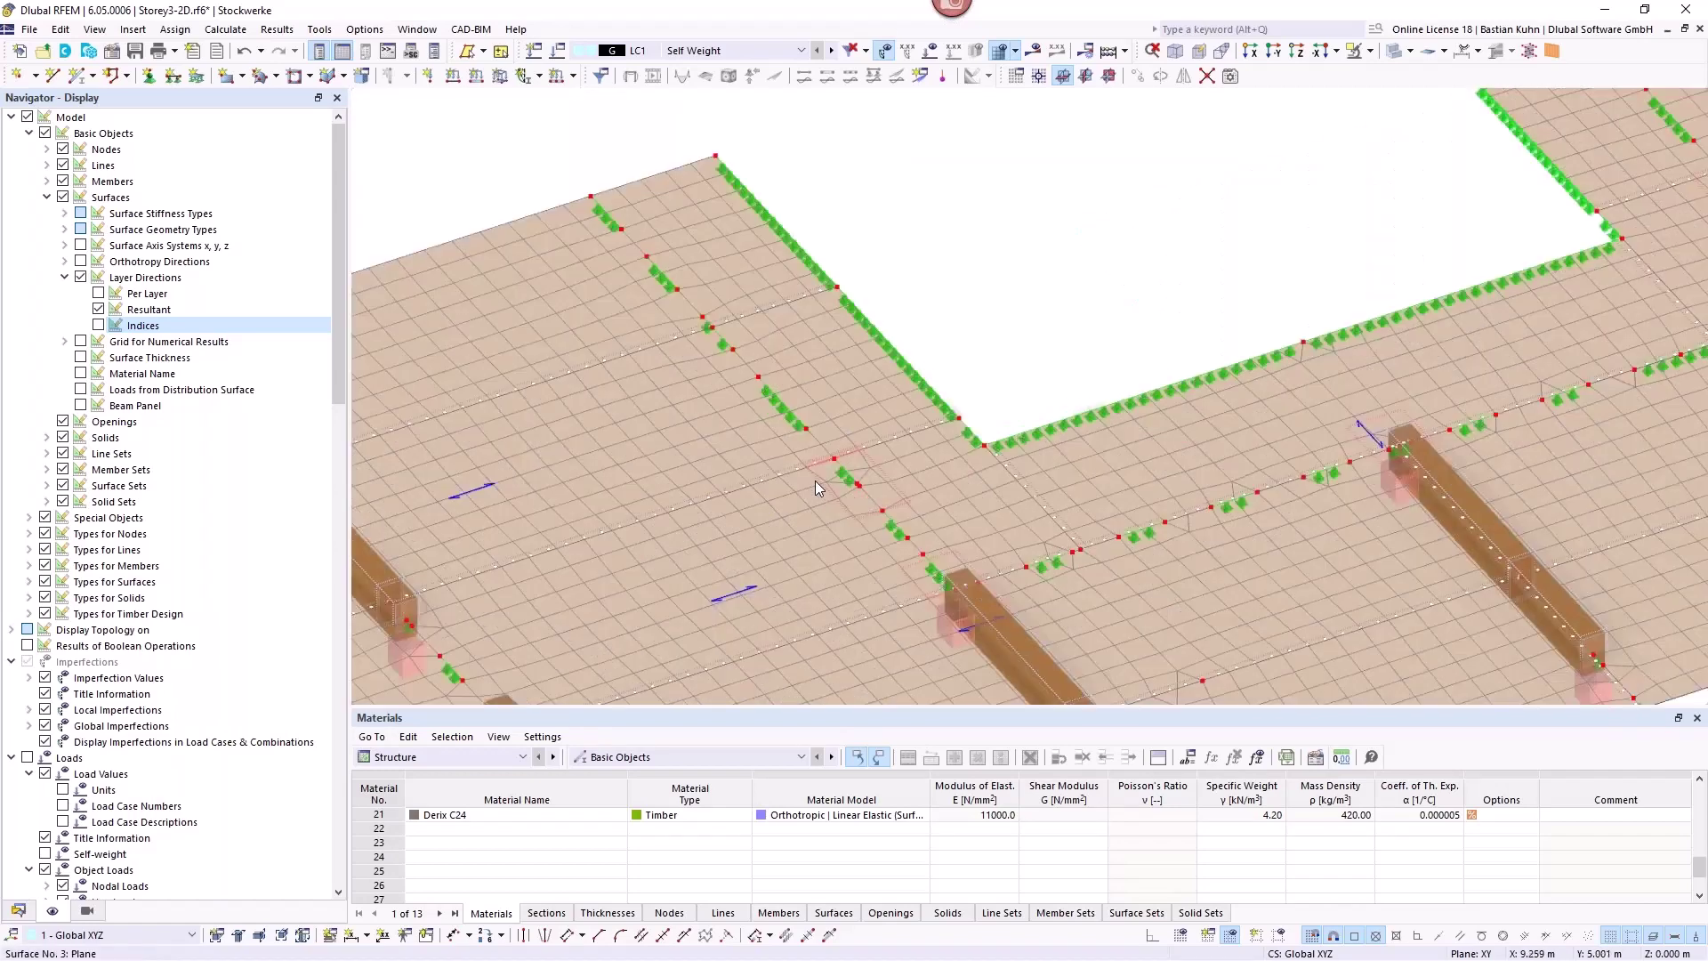
scroll(817, 478, "up", 3)
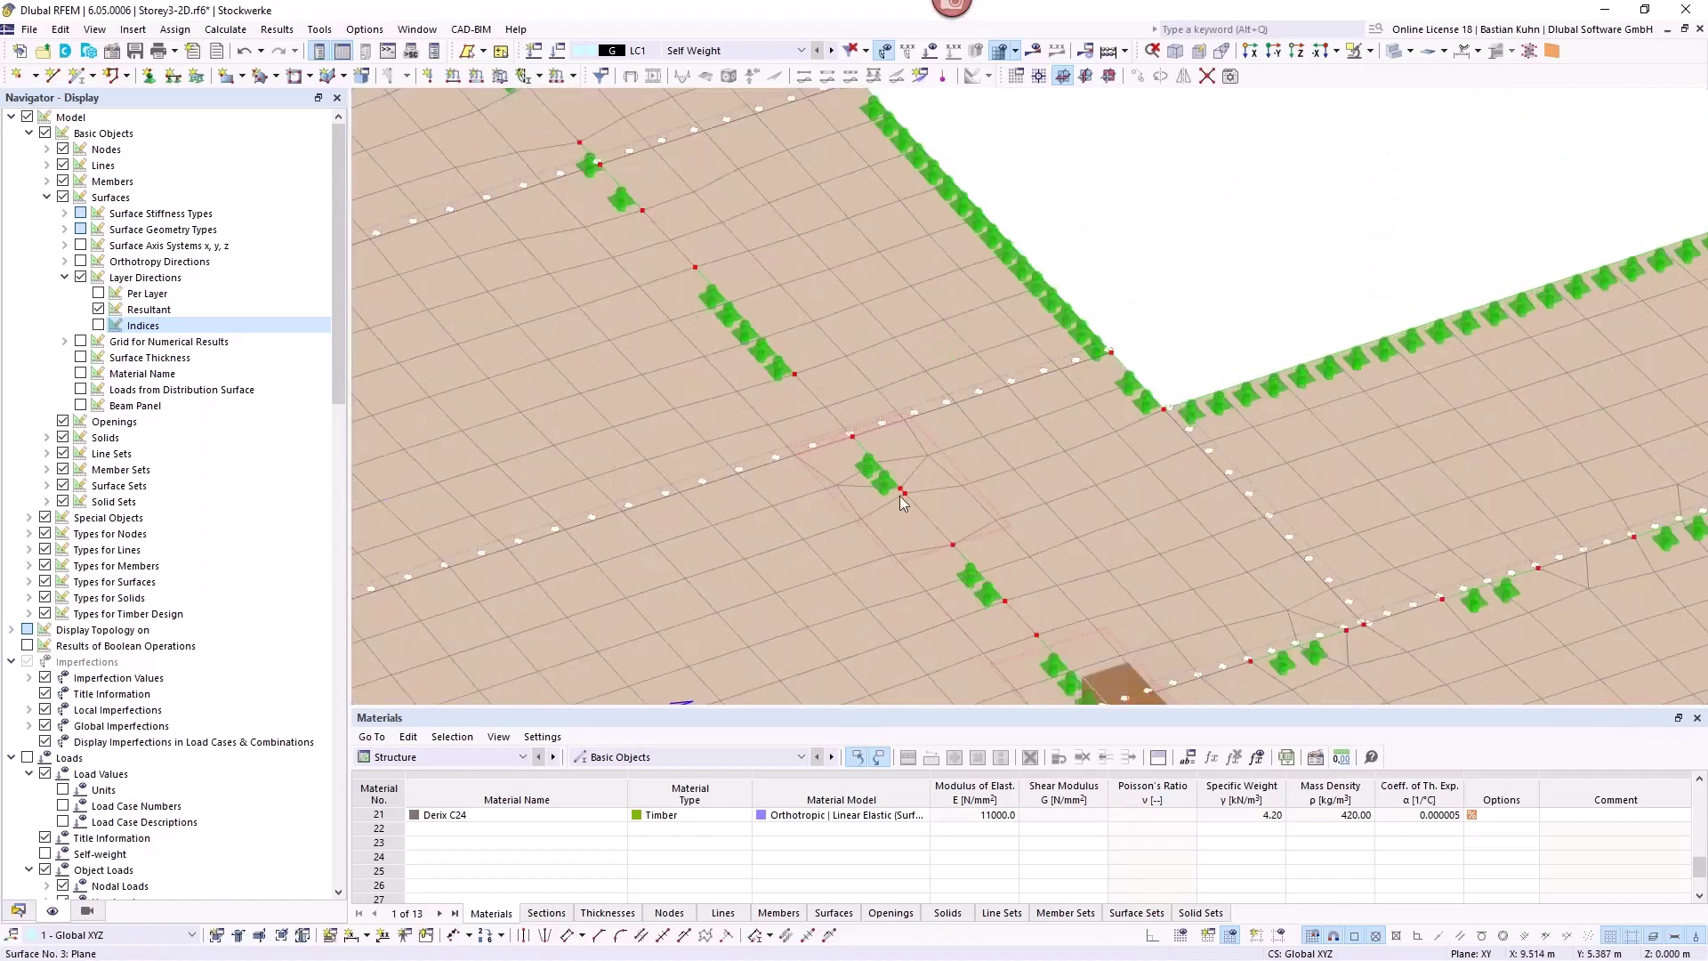
left_click(929, 51)
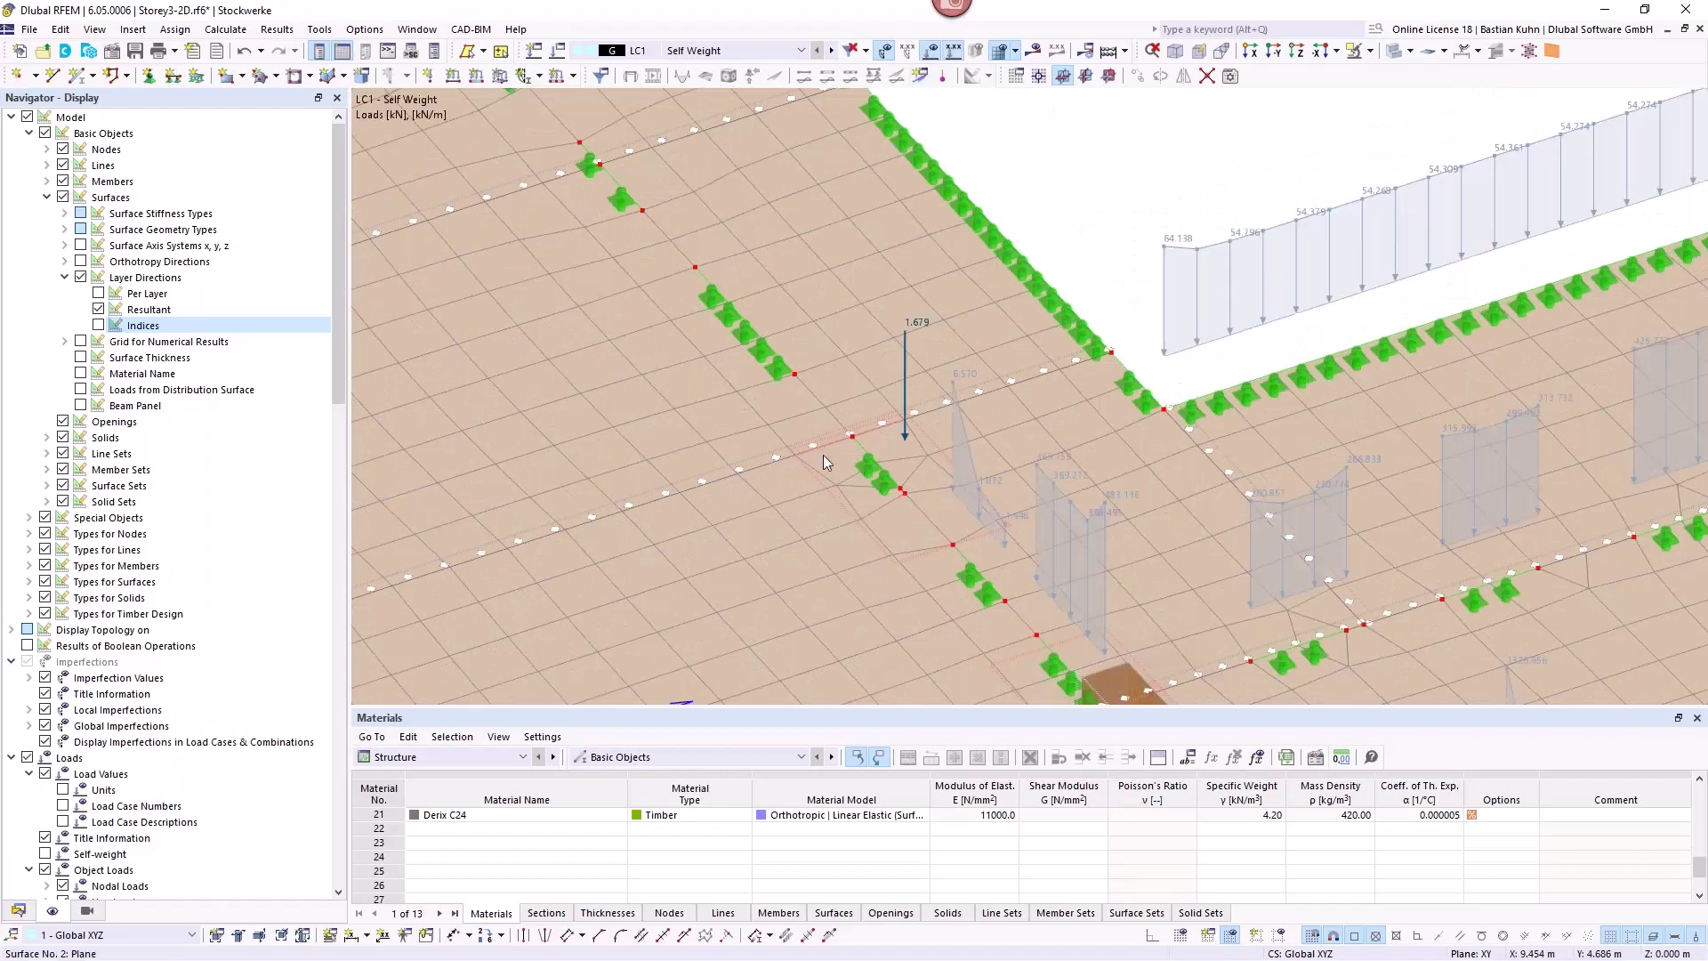
mouse_move(909, 346)
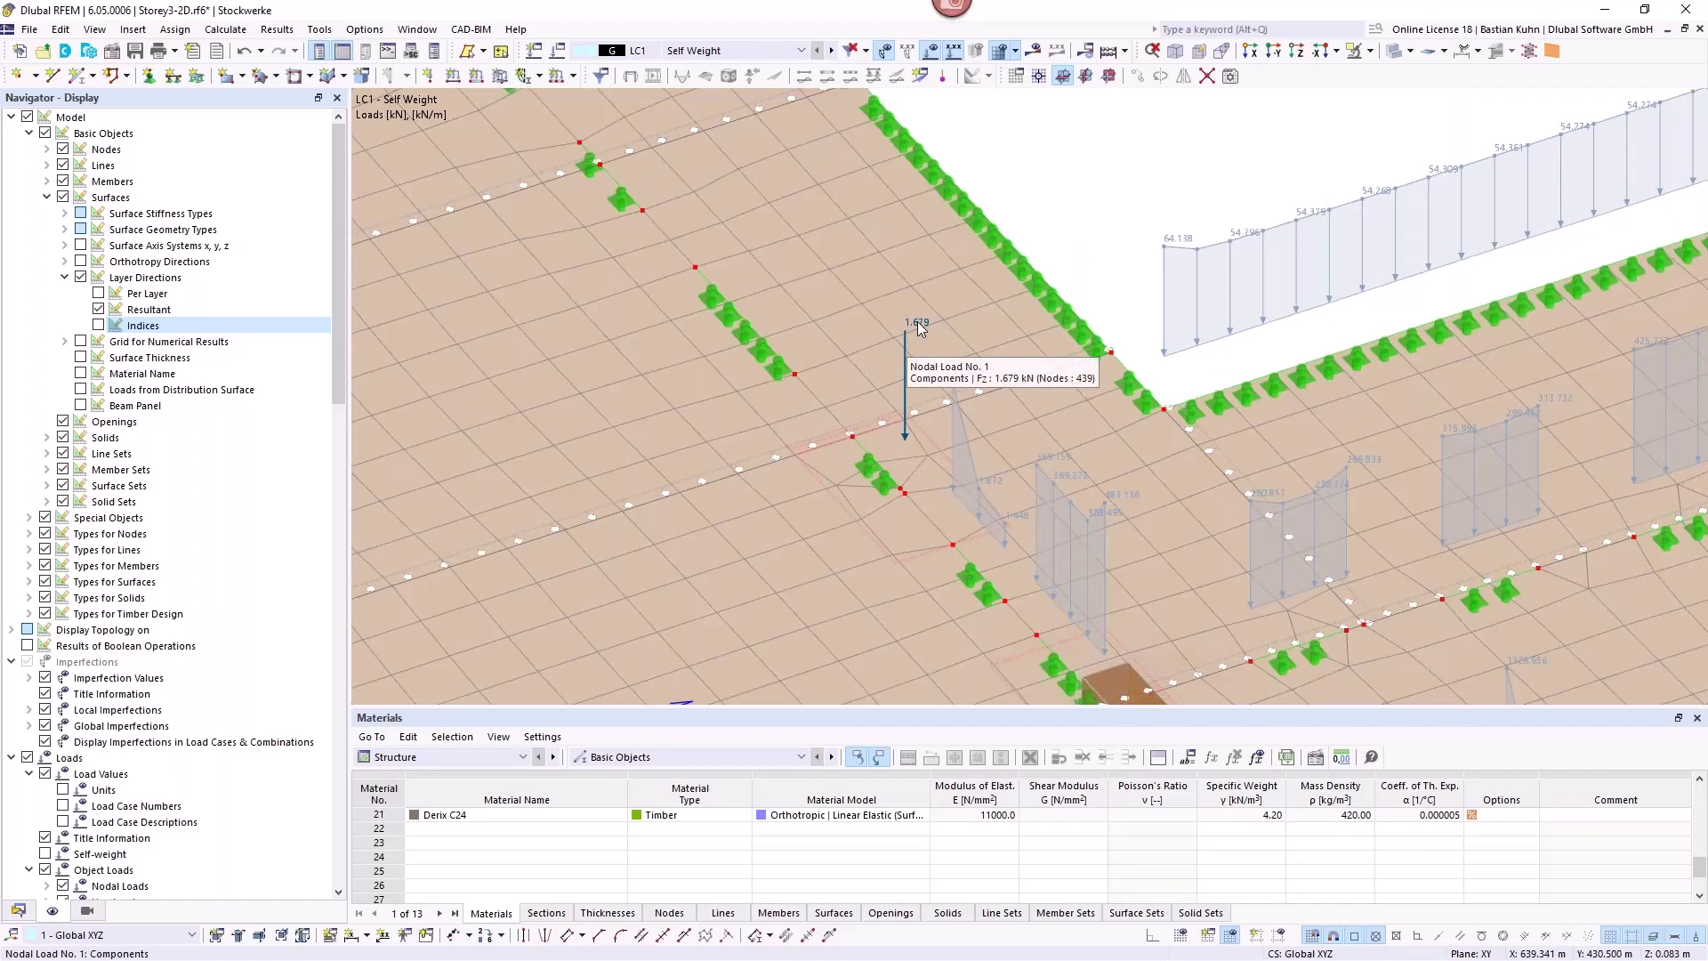
scroll(897, 418, "up", 5)
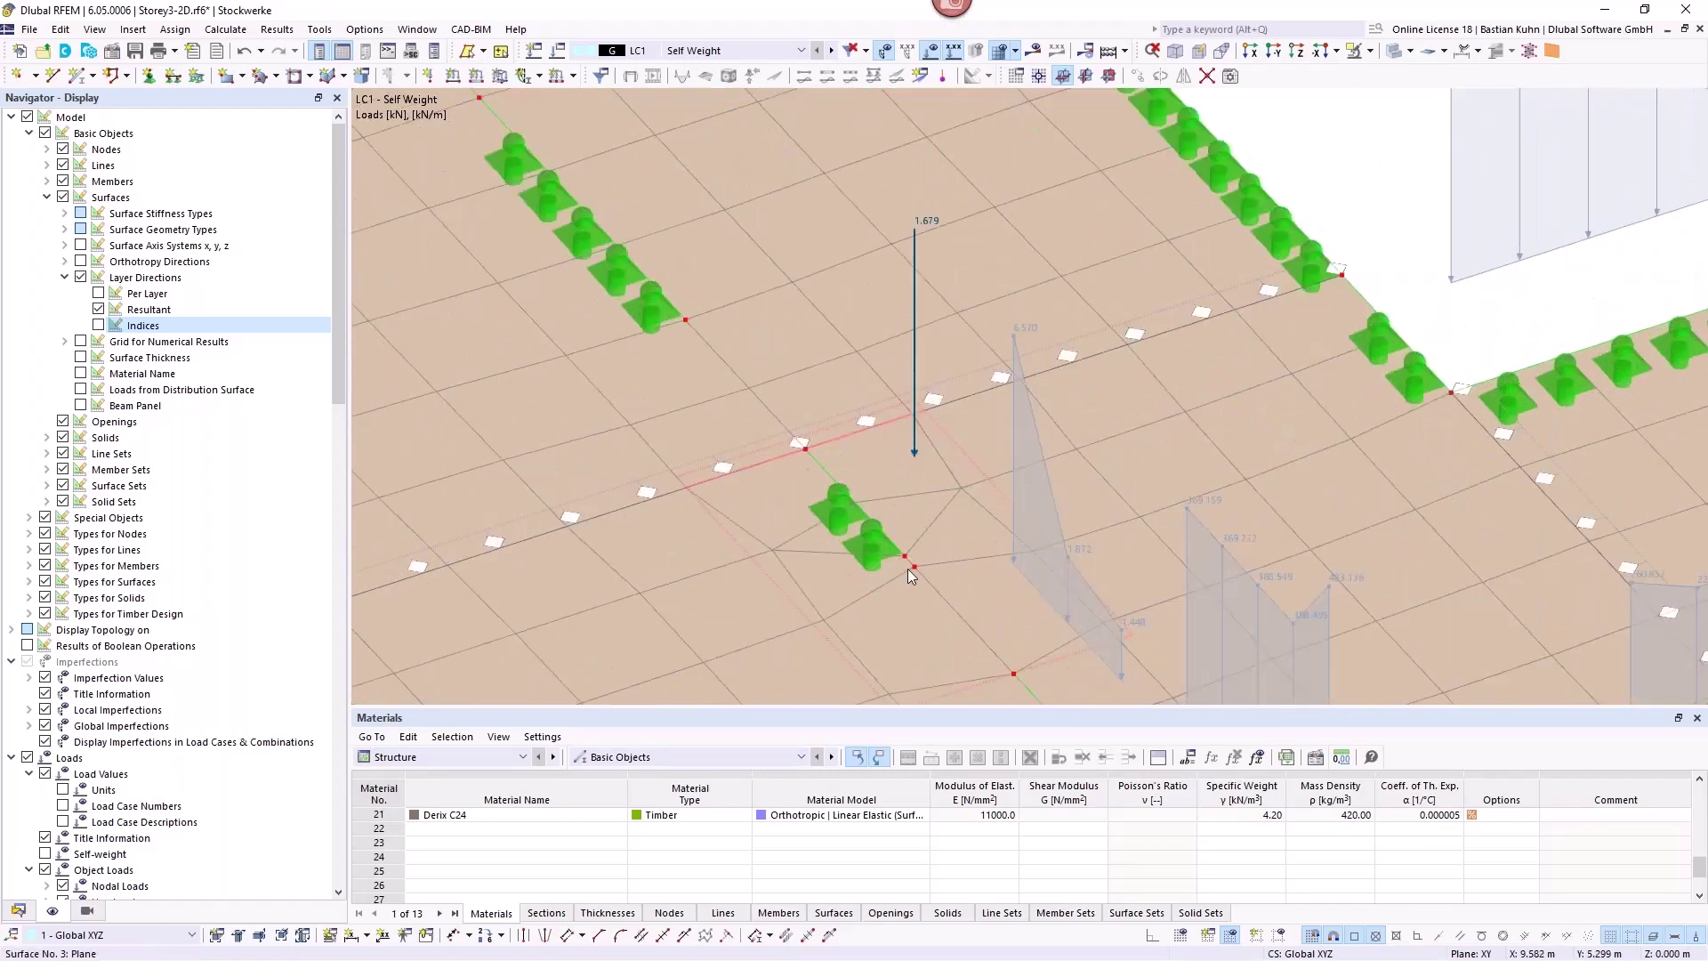
mouse_move(916, 569)
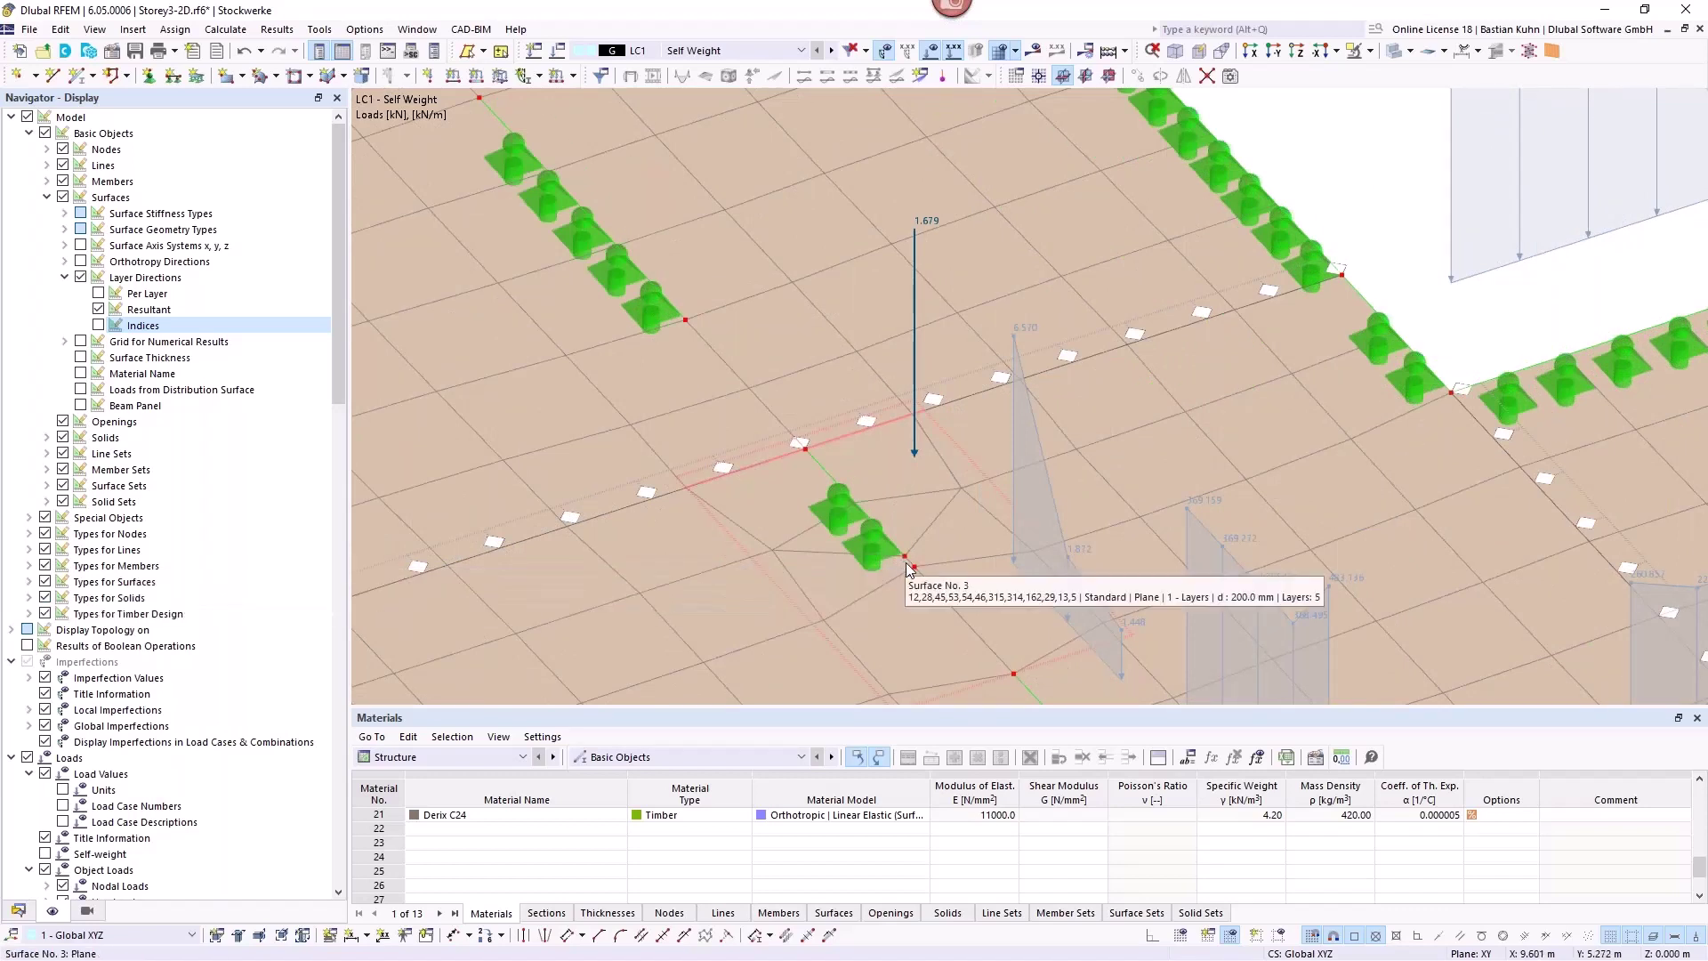
Open the surface results adjustment around the nodal load near the interrupted line support and review its shape, dimensions and adjustment type.
left_click(914, 446)
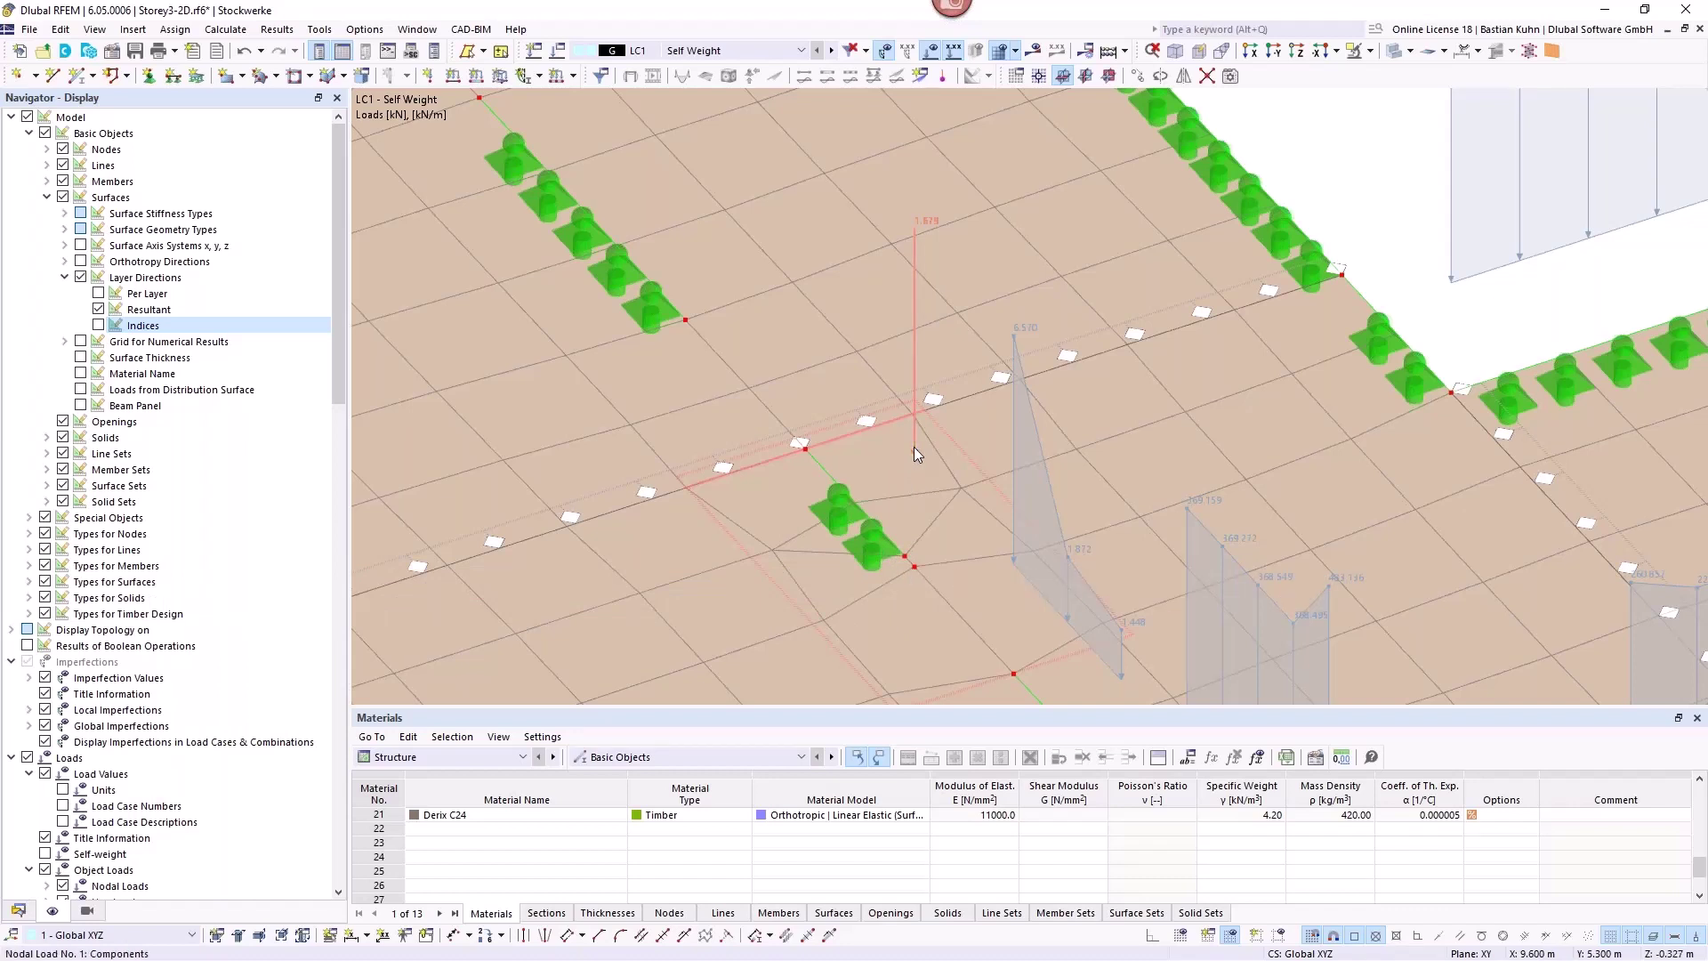
left_click(916, 569)
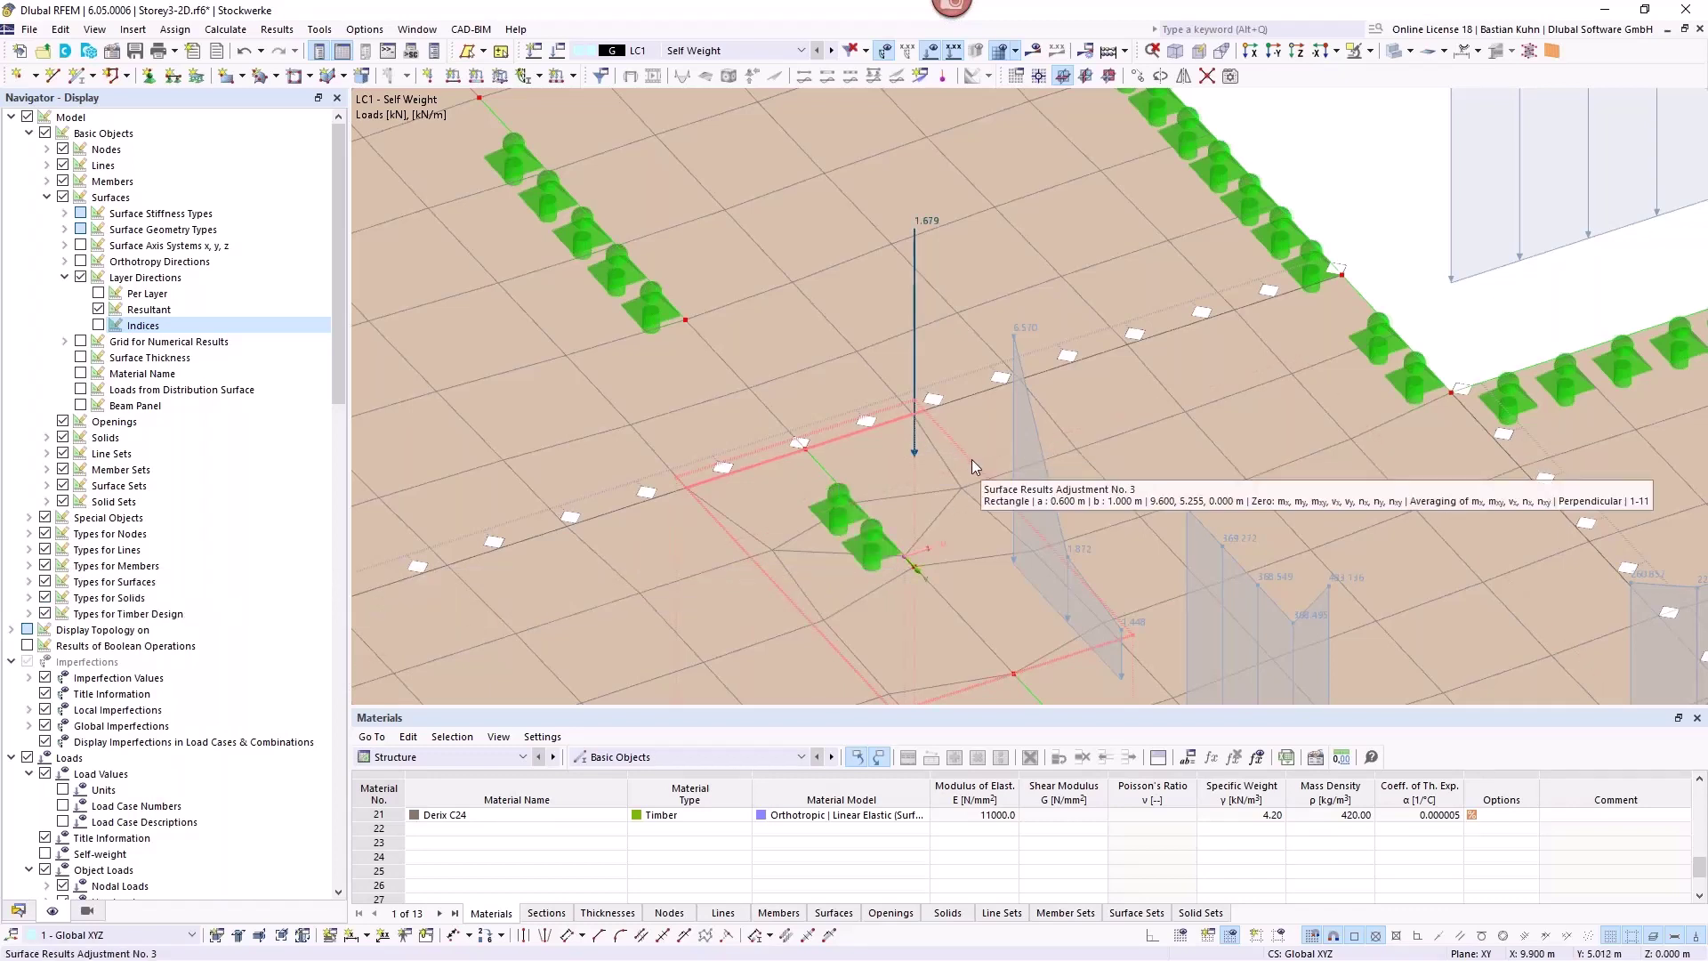
double_click(971, 459)
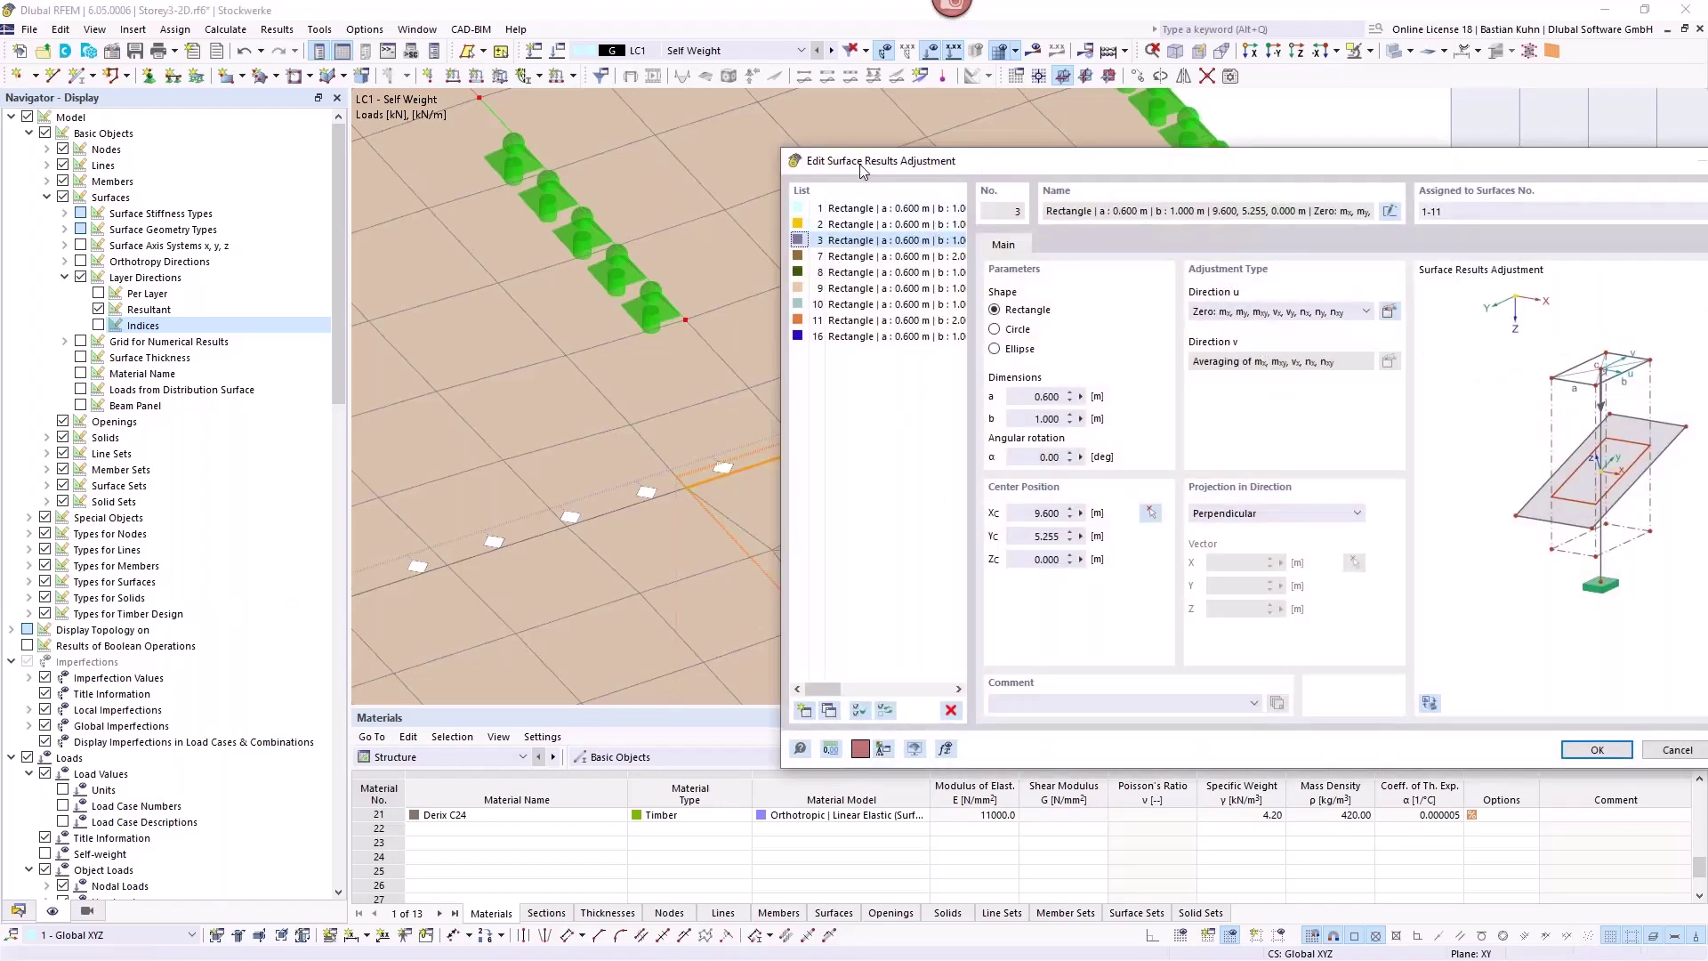
left_click_drag(1504, 169, 821, 162)
left_click(1302, 163)
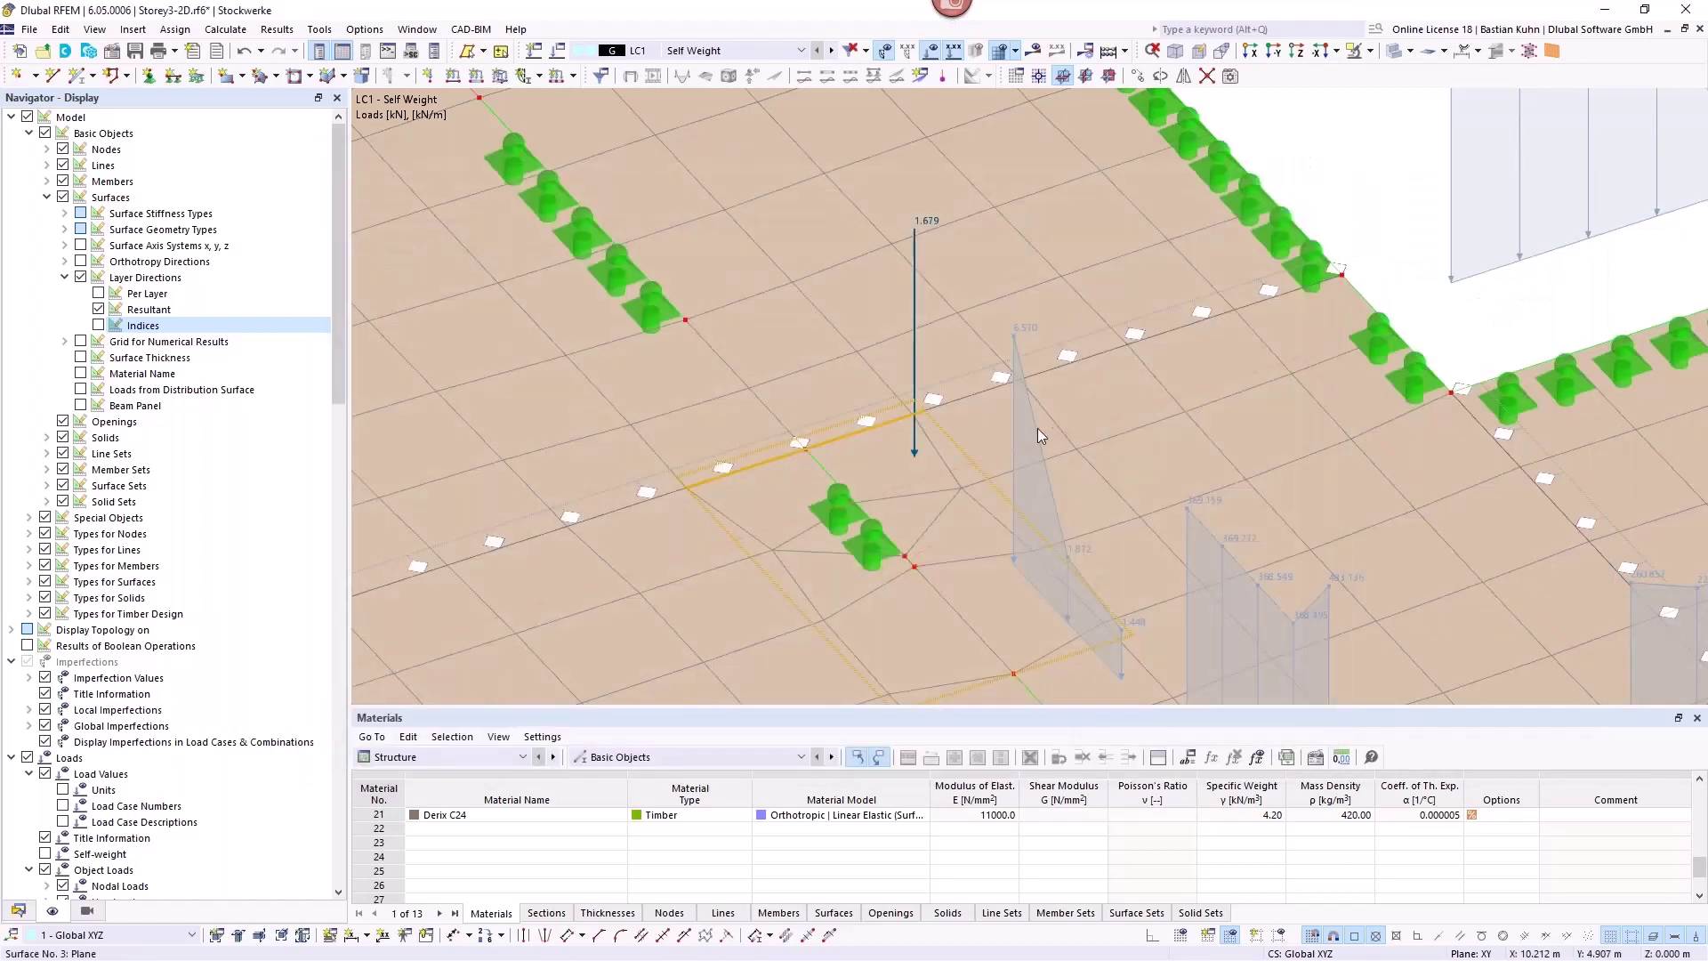
Examine the varying line load beside the adjusted area and the matching results adjustment at the opposite corner of the stairwell recess.
mouse_move(1032, 424)
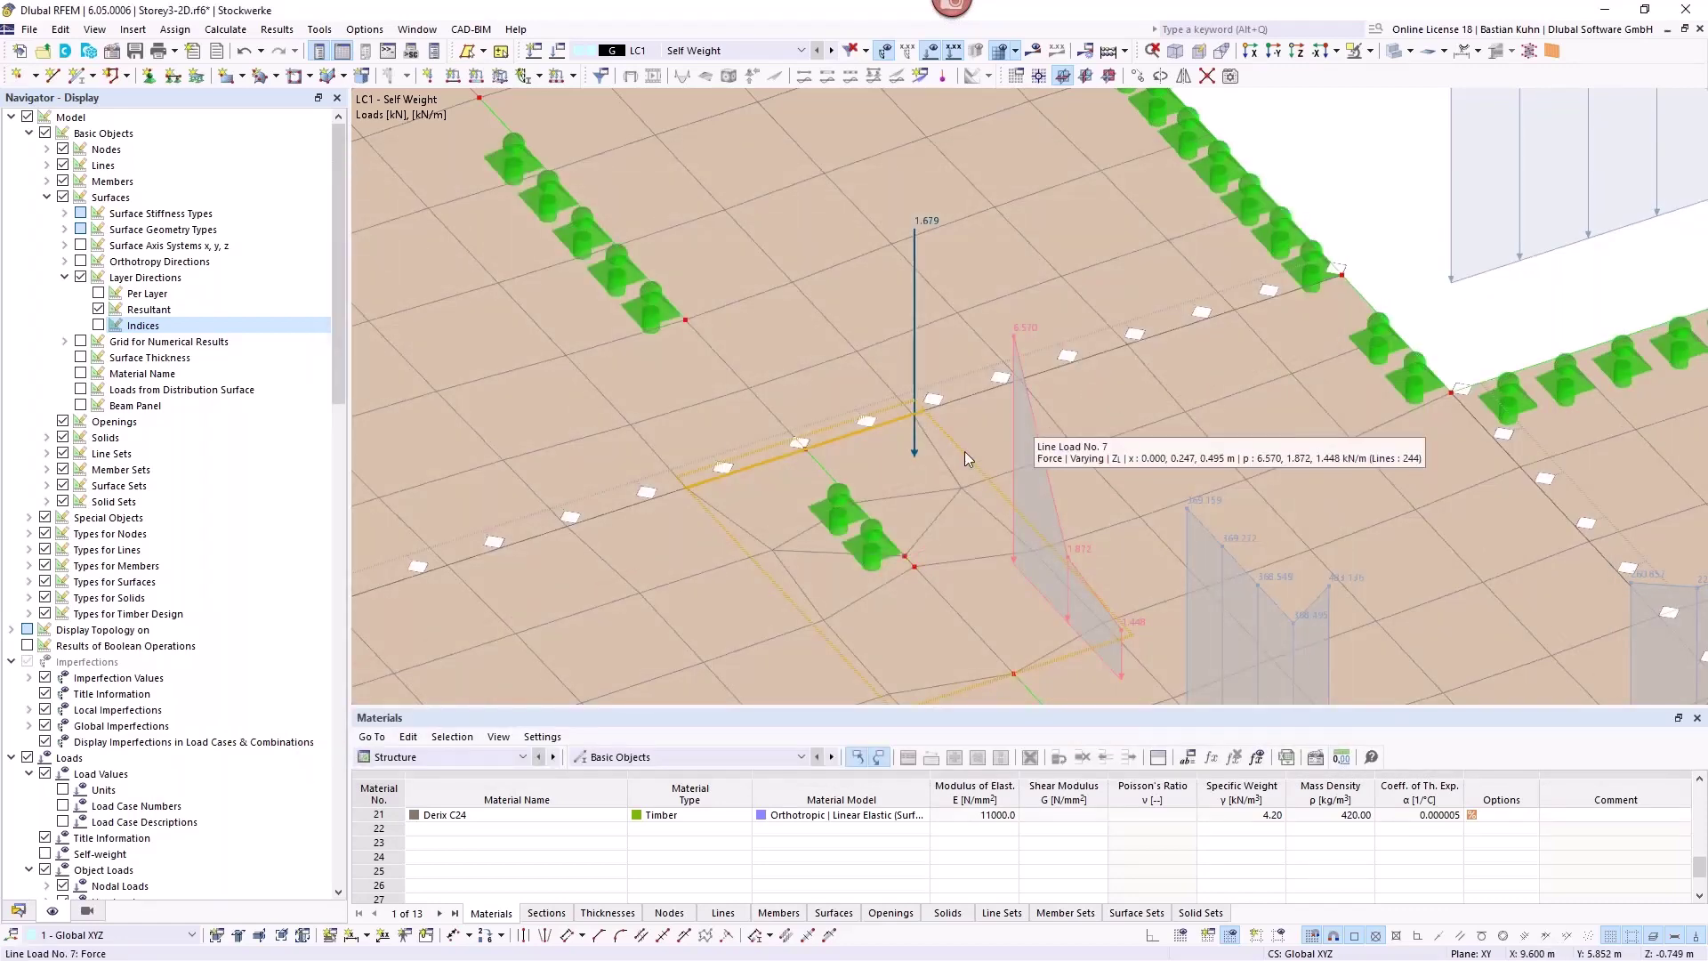
scroll(1294, 222, "down", 2)
scroll(1294, 223, "down", 2)
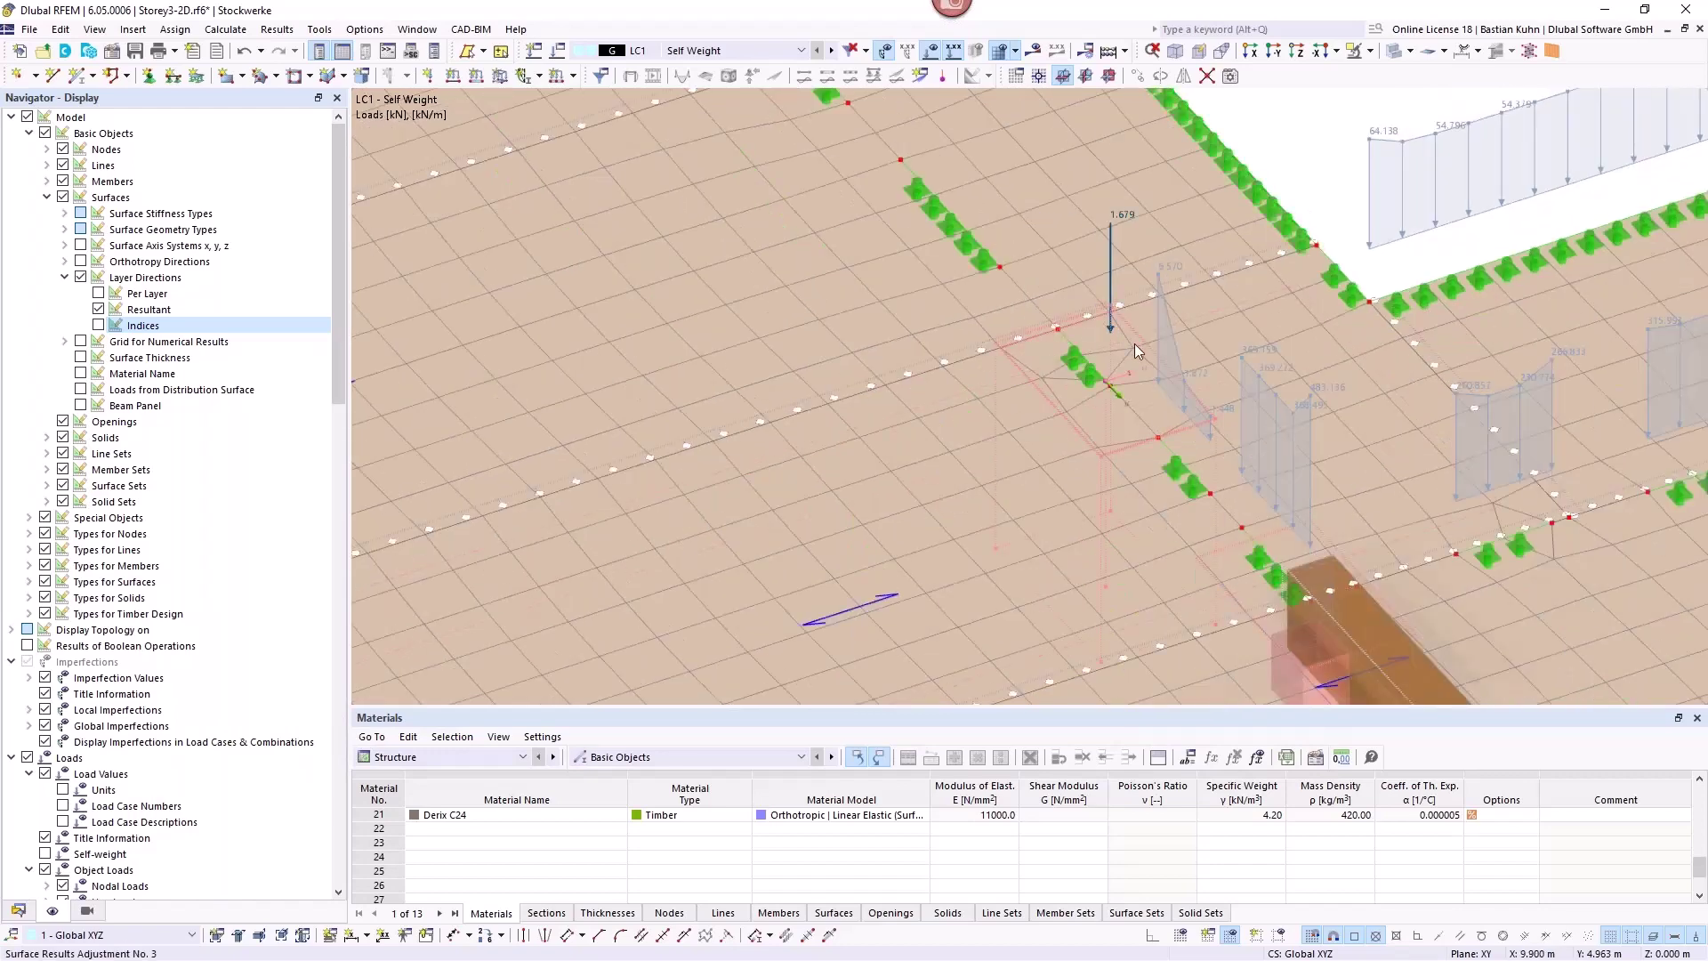
scroll(1208, 345, "down", 3)
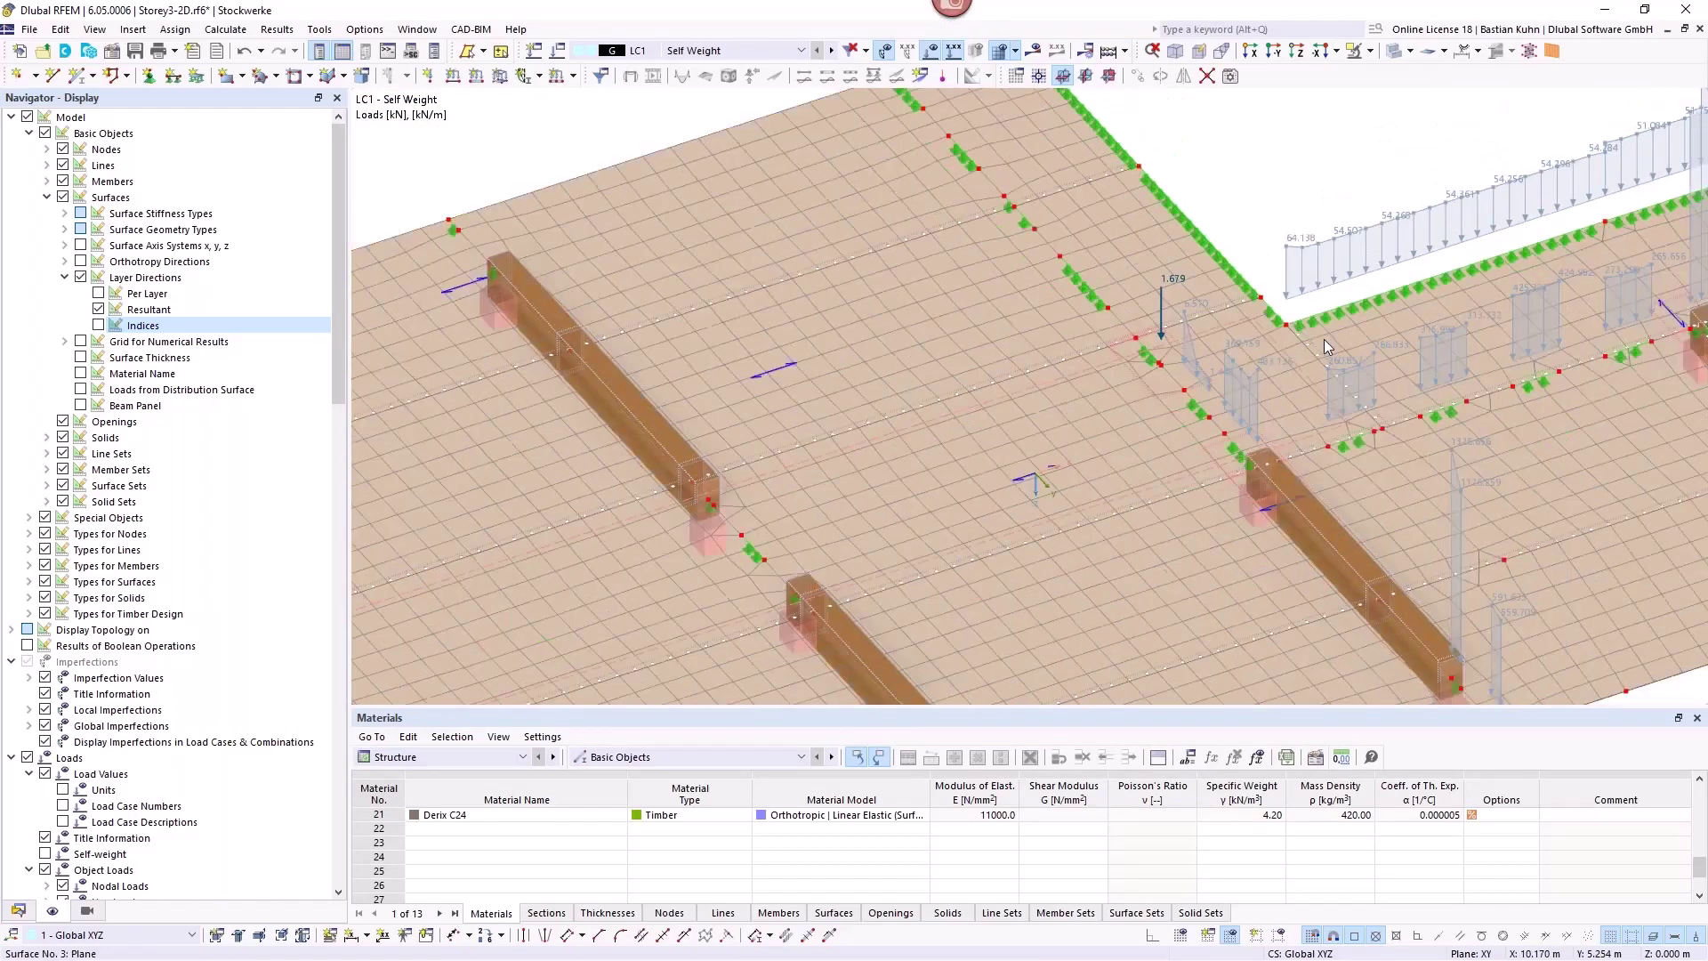
middle_click_drag(1032, 398, 590, 477)
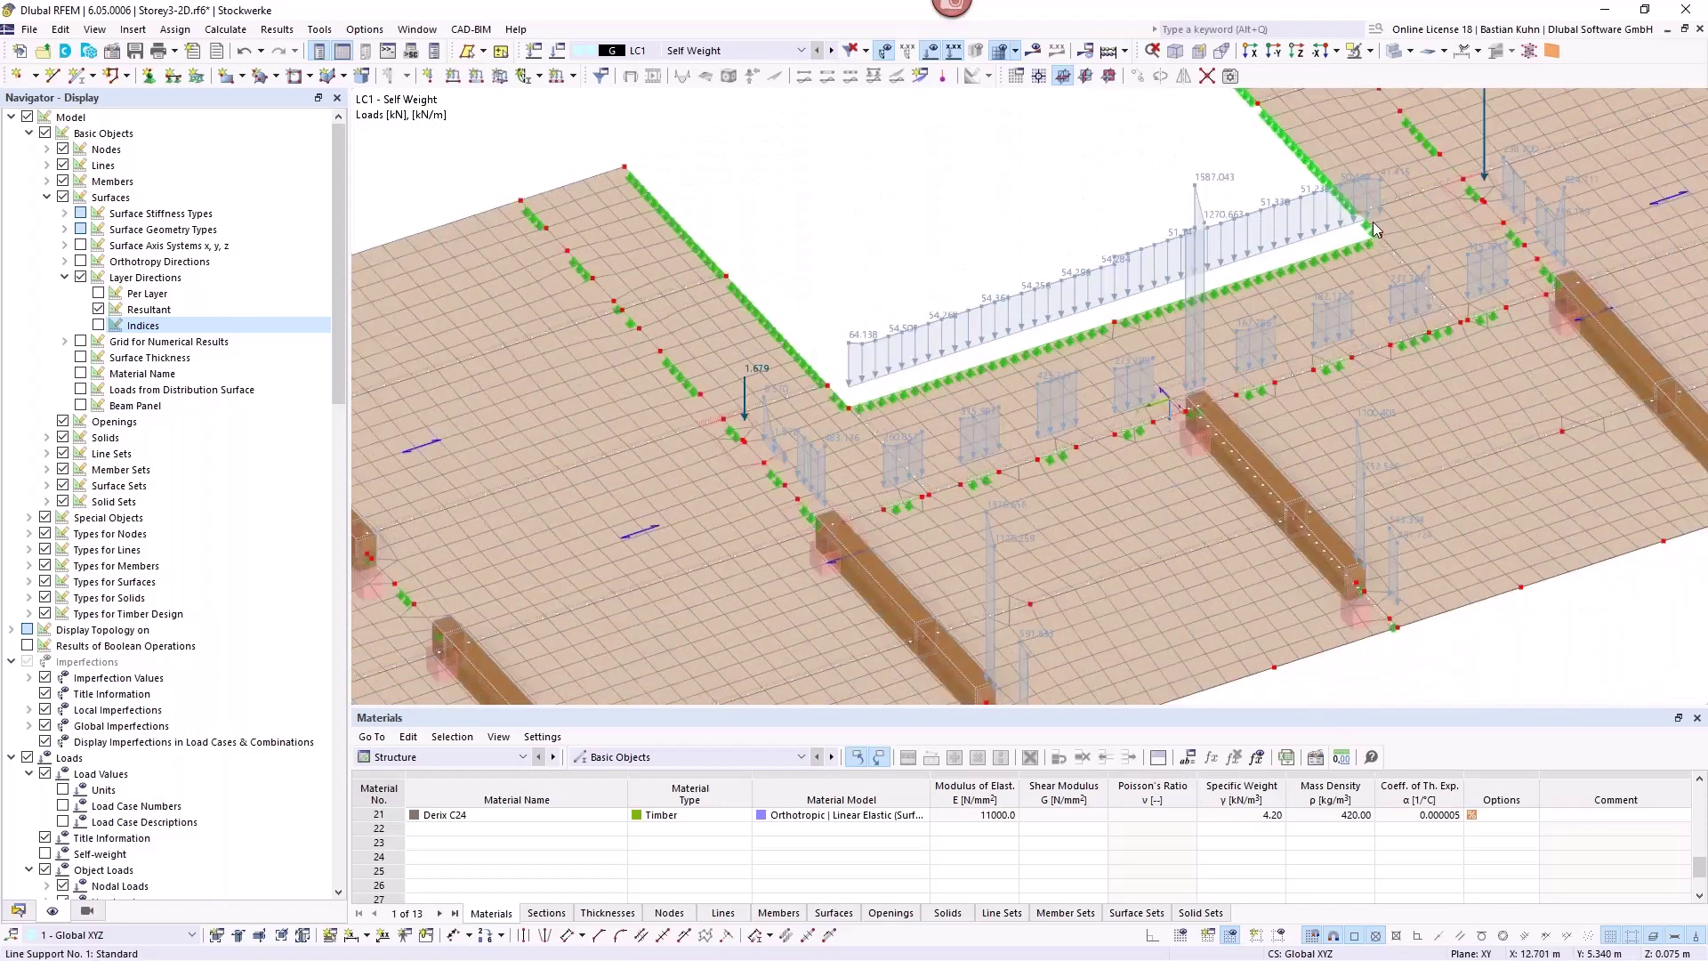
scroll(1478, 218, "up", 2)
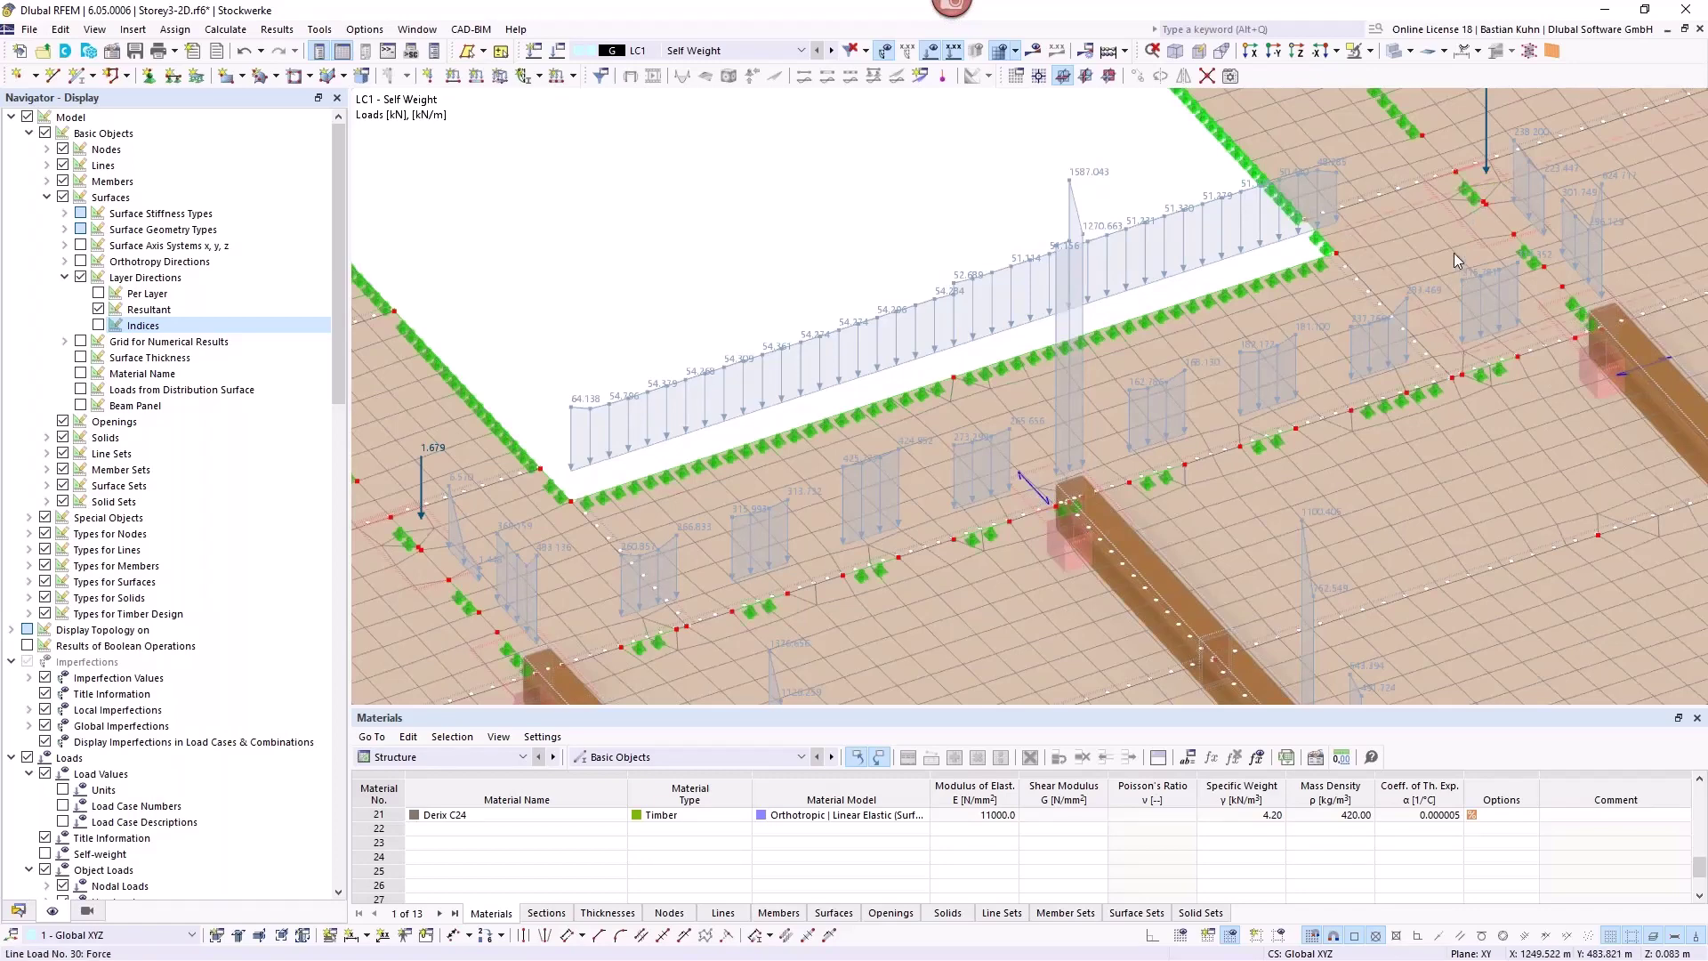
mouse_move(1488, 205)
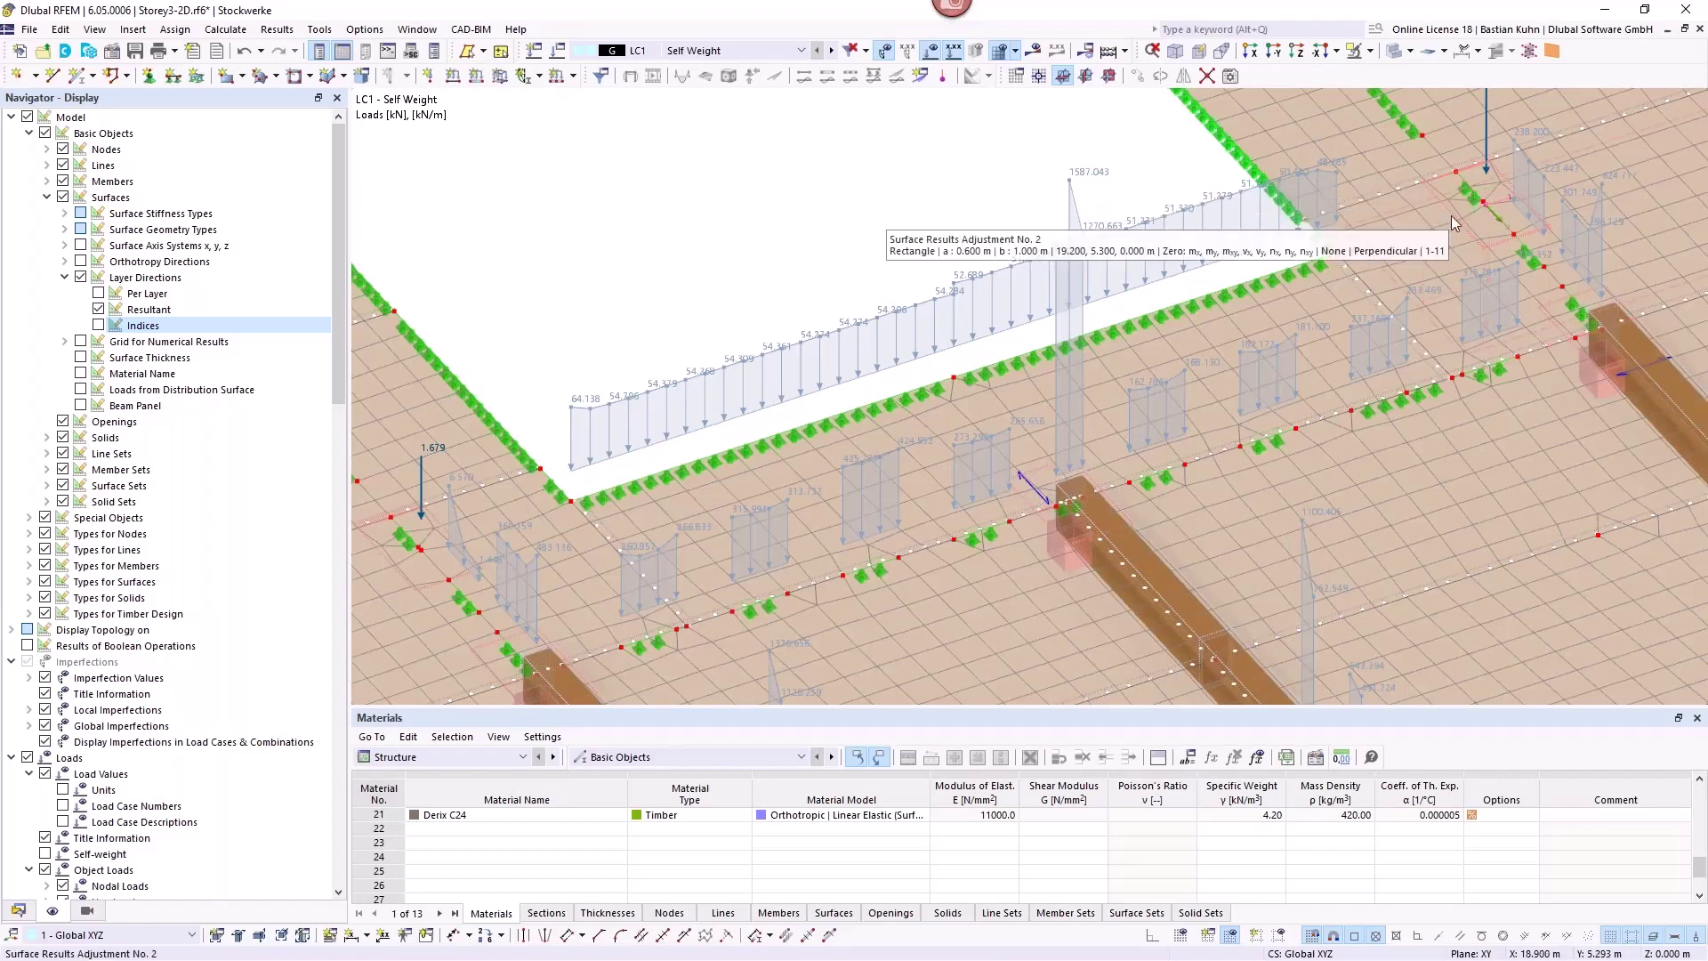
Hide the self-weight loads on the whole floor model.
scroll(1396, 307, "down", 3)
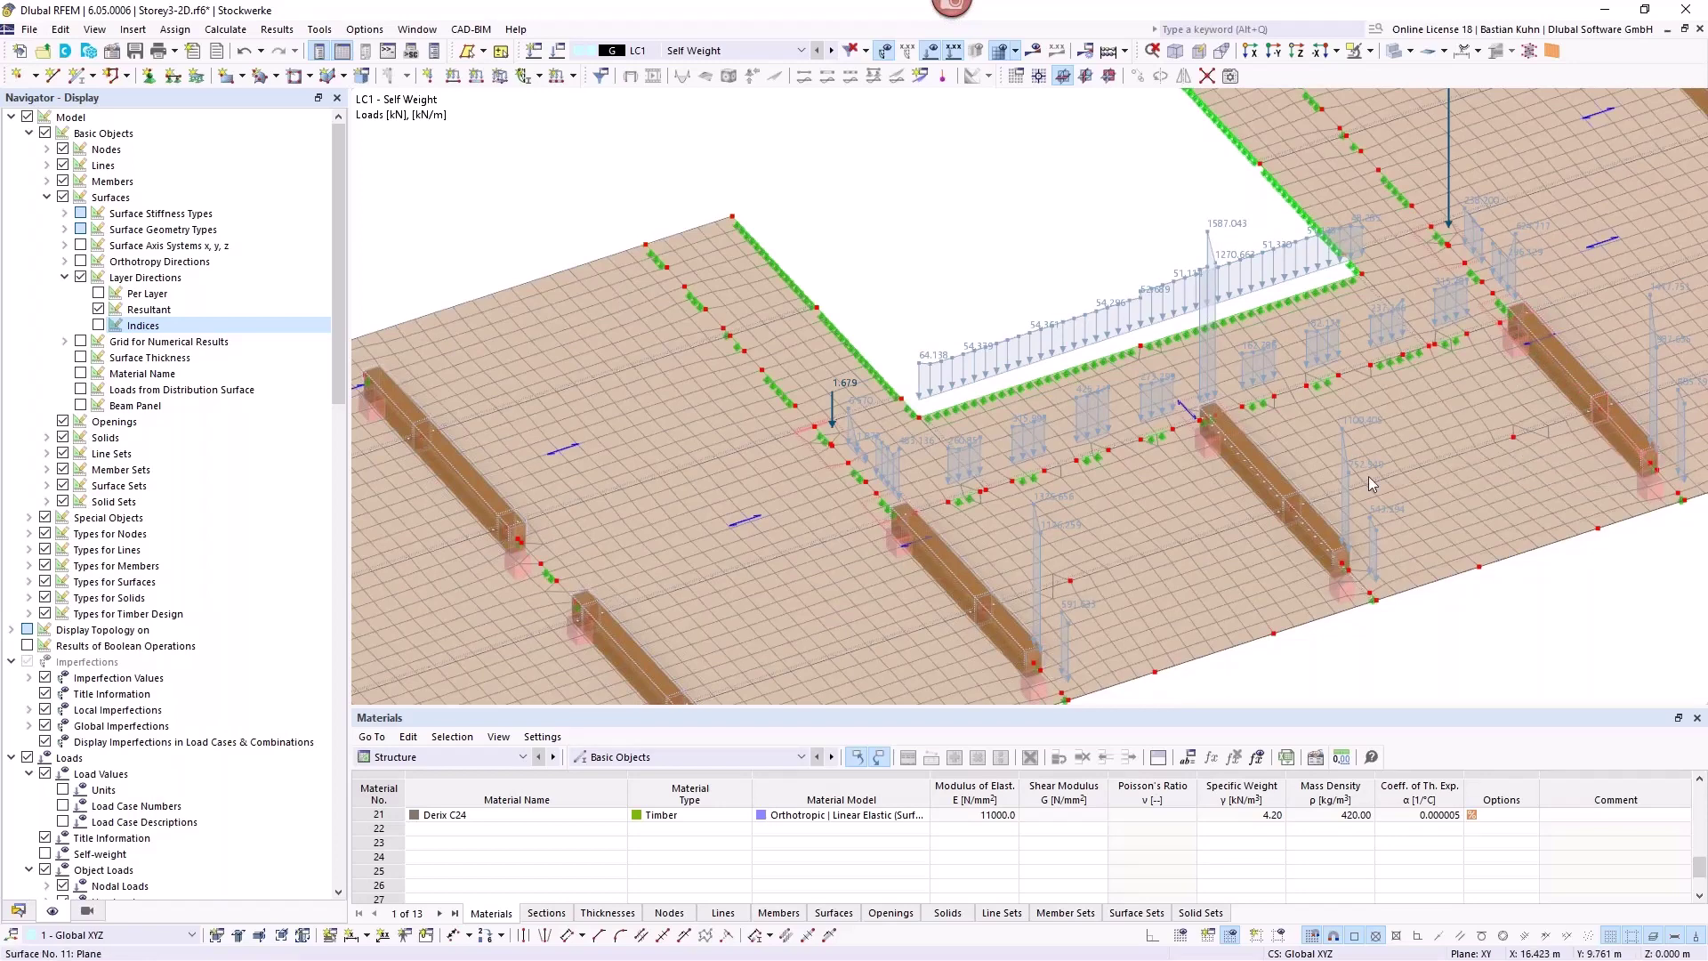
scroll(1077, 433, "down", 2)
scroll(1076, 434, "down", 5)
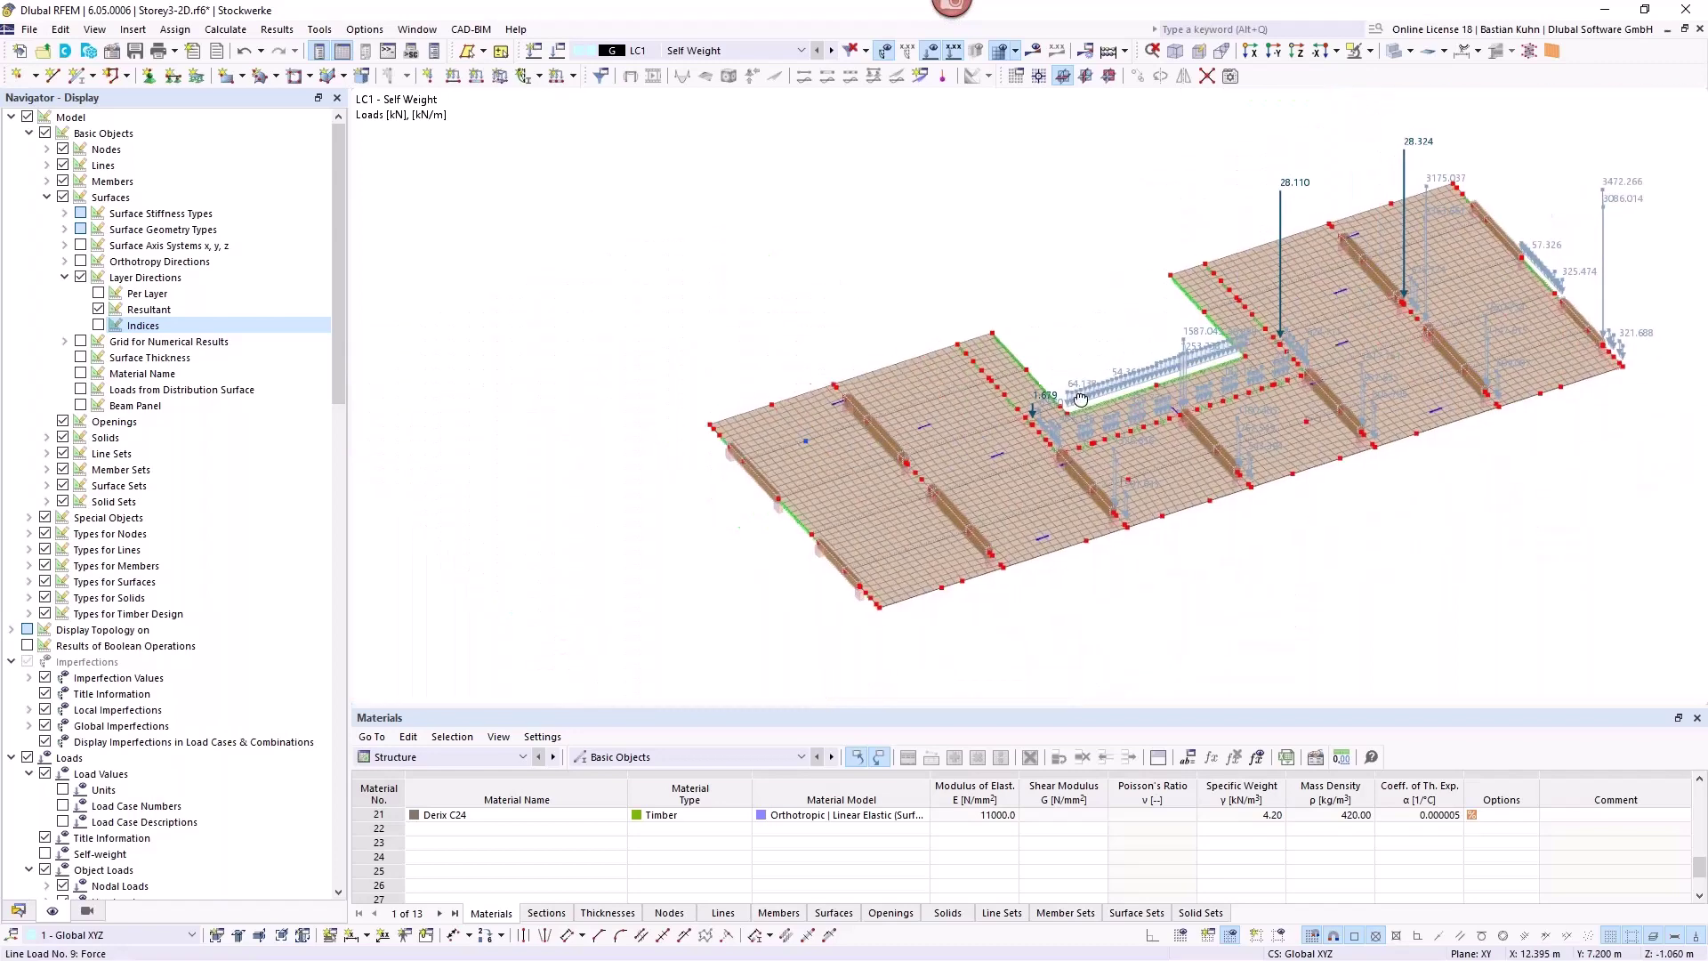
left_click(930, 51)
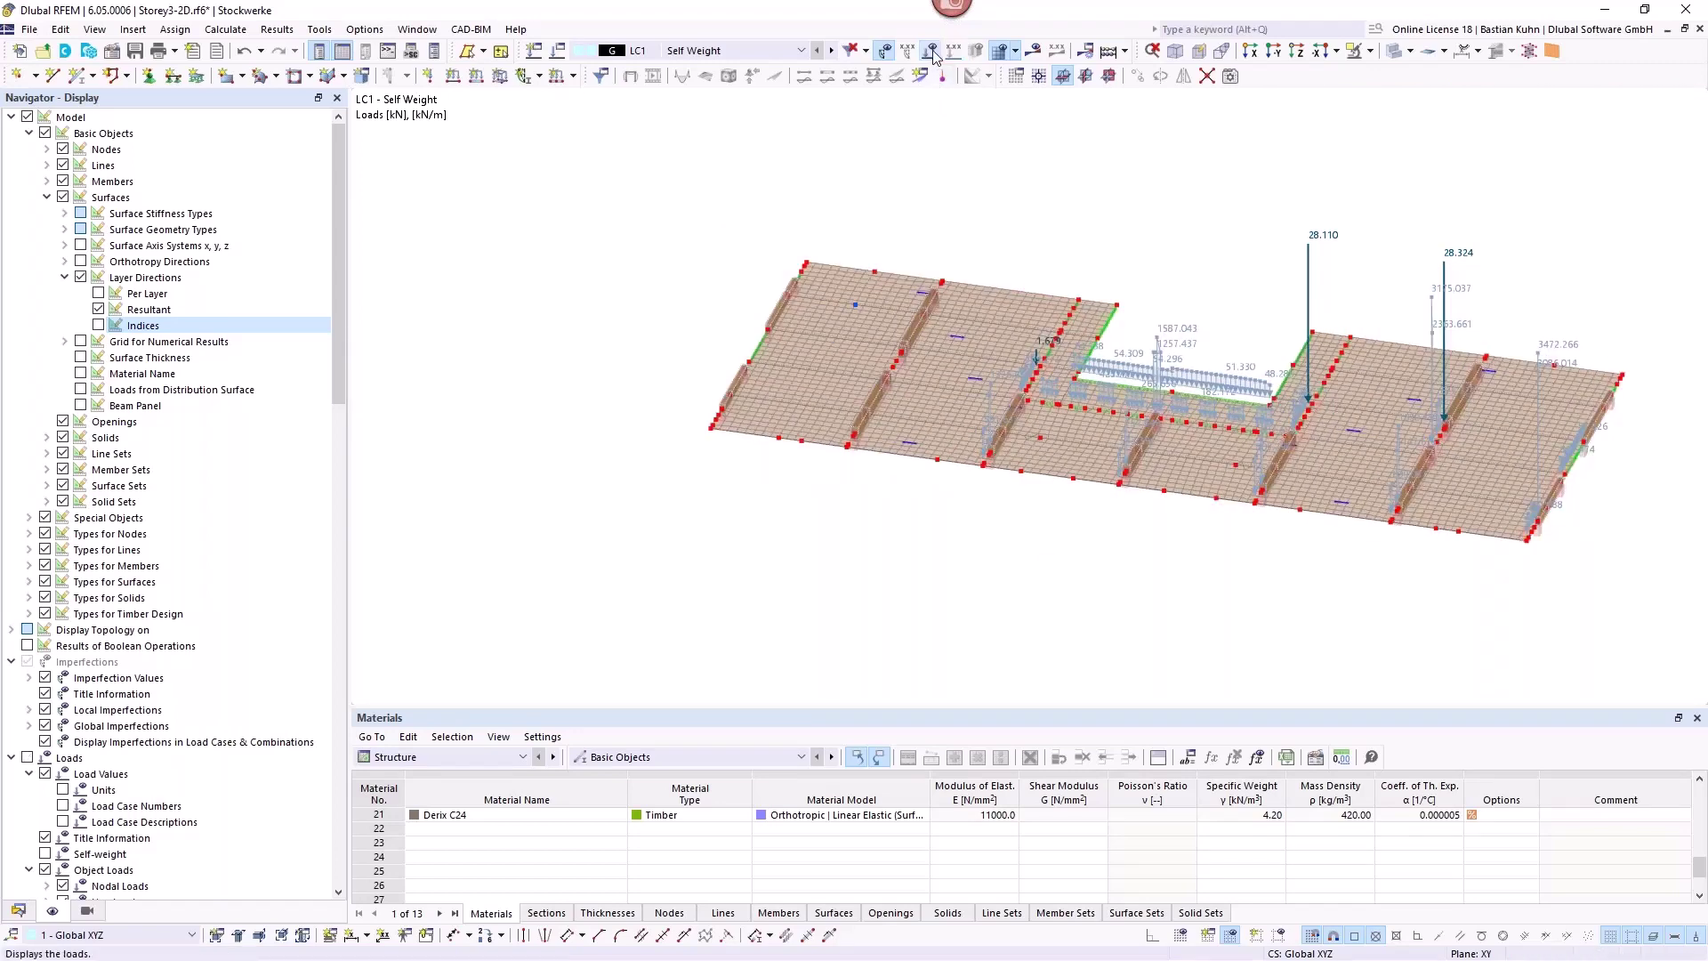
Open the properties of the continuous member set made of members 5-7 and review its general data and timber design types.
scroll(1143, 328, "up", 4)
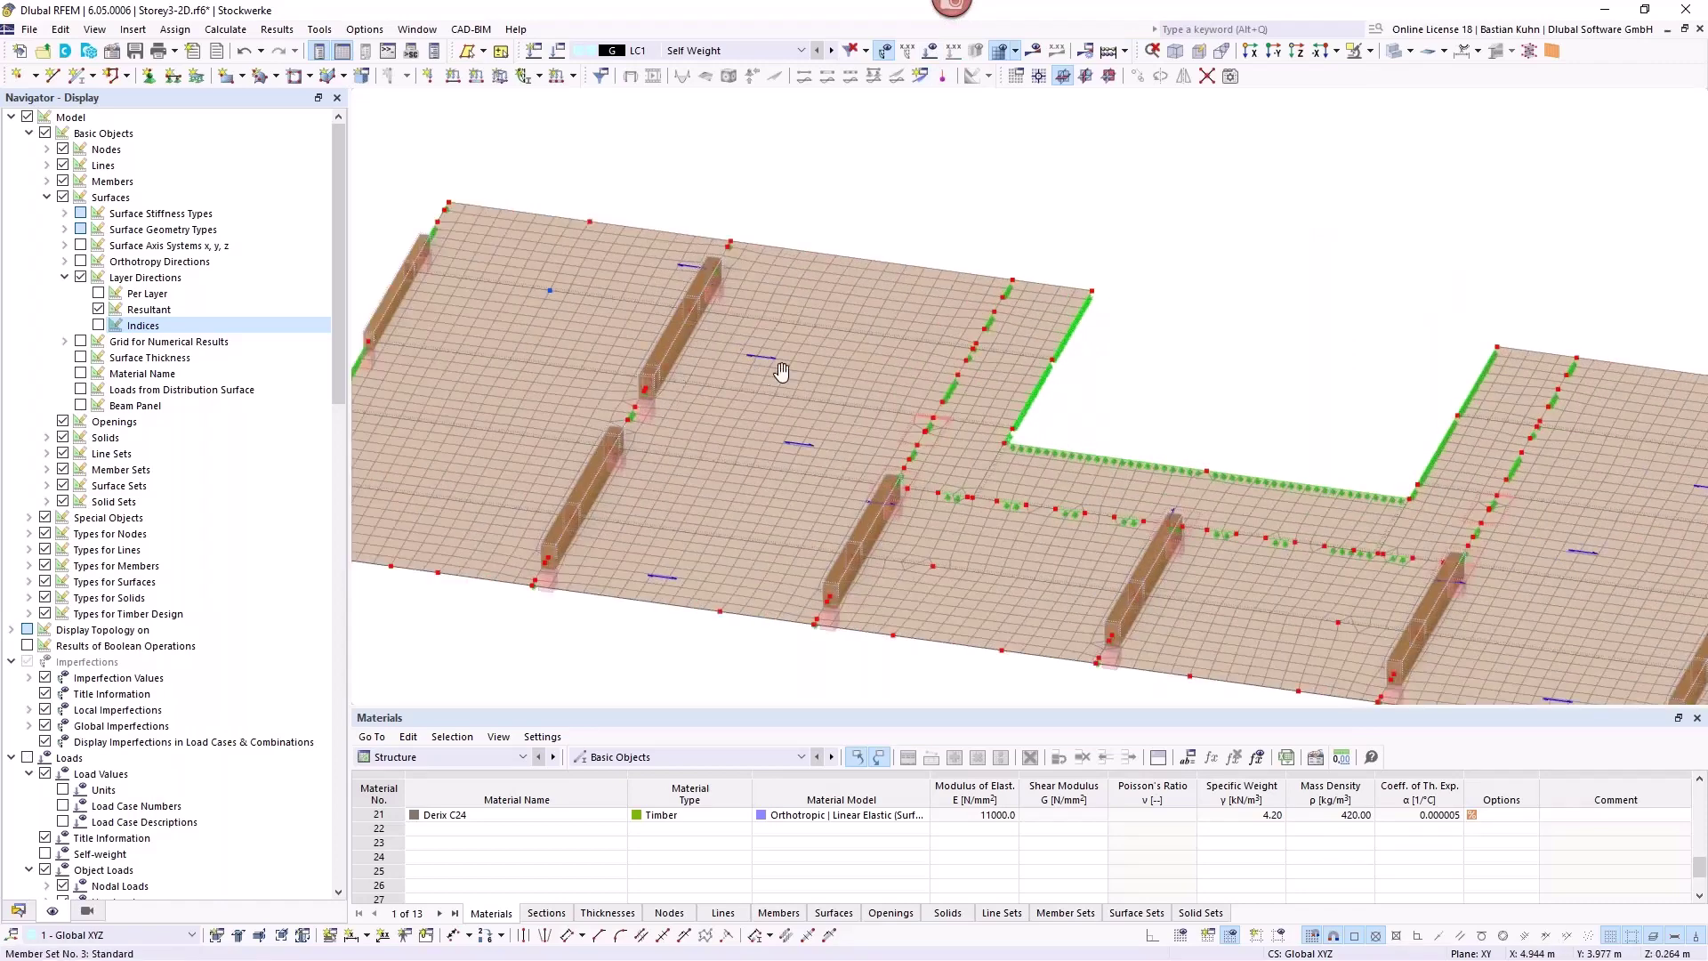
middle_click_drag(780, 374, 1079, 366)
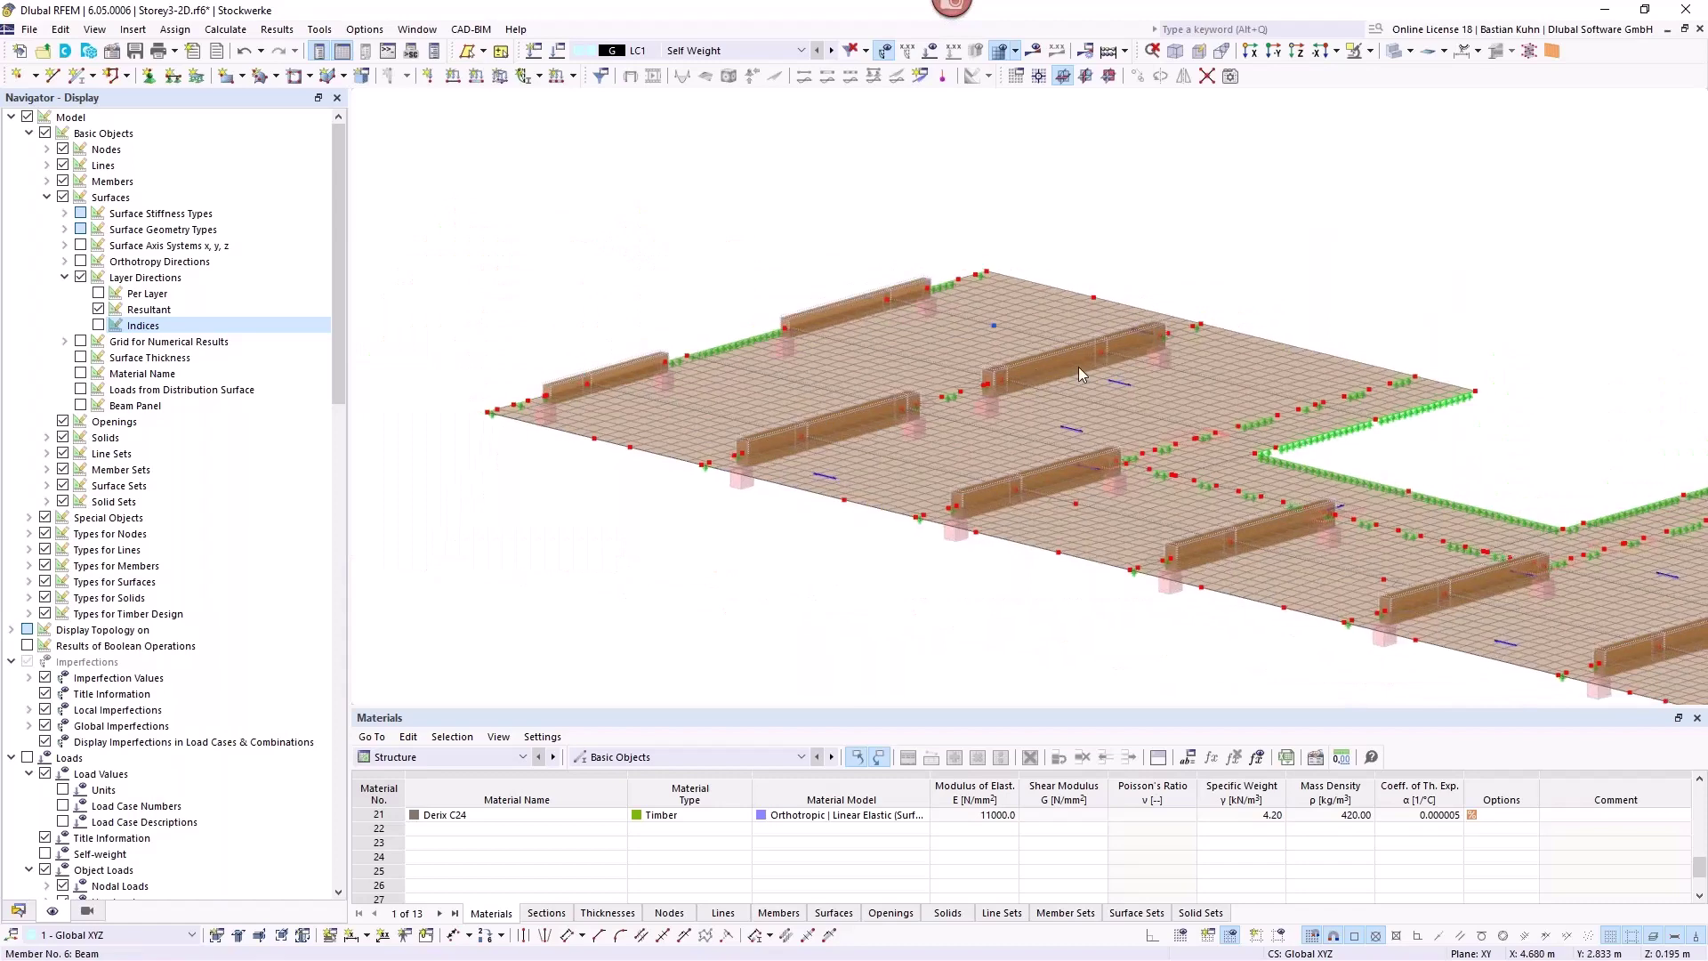
scroll(1079, 367, "up", 4)
scroll(1078, 367, "up", 1)
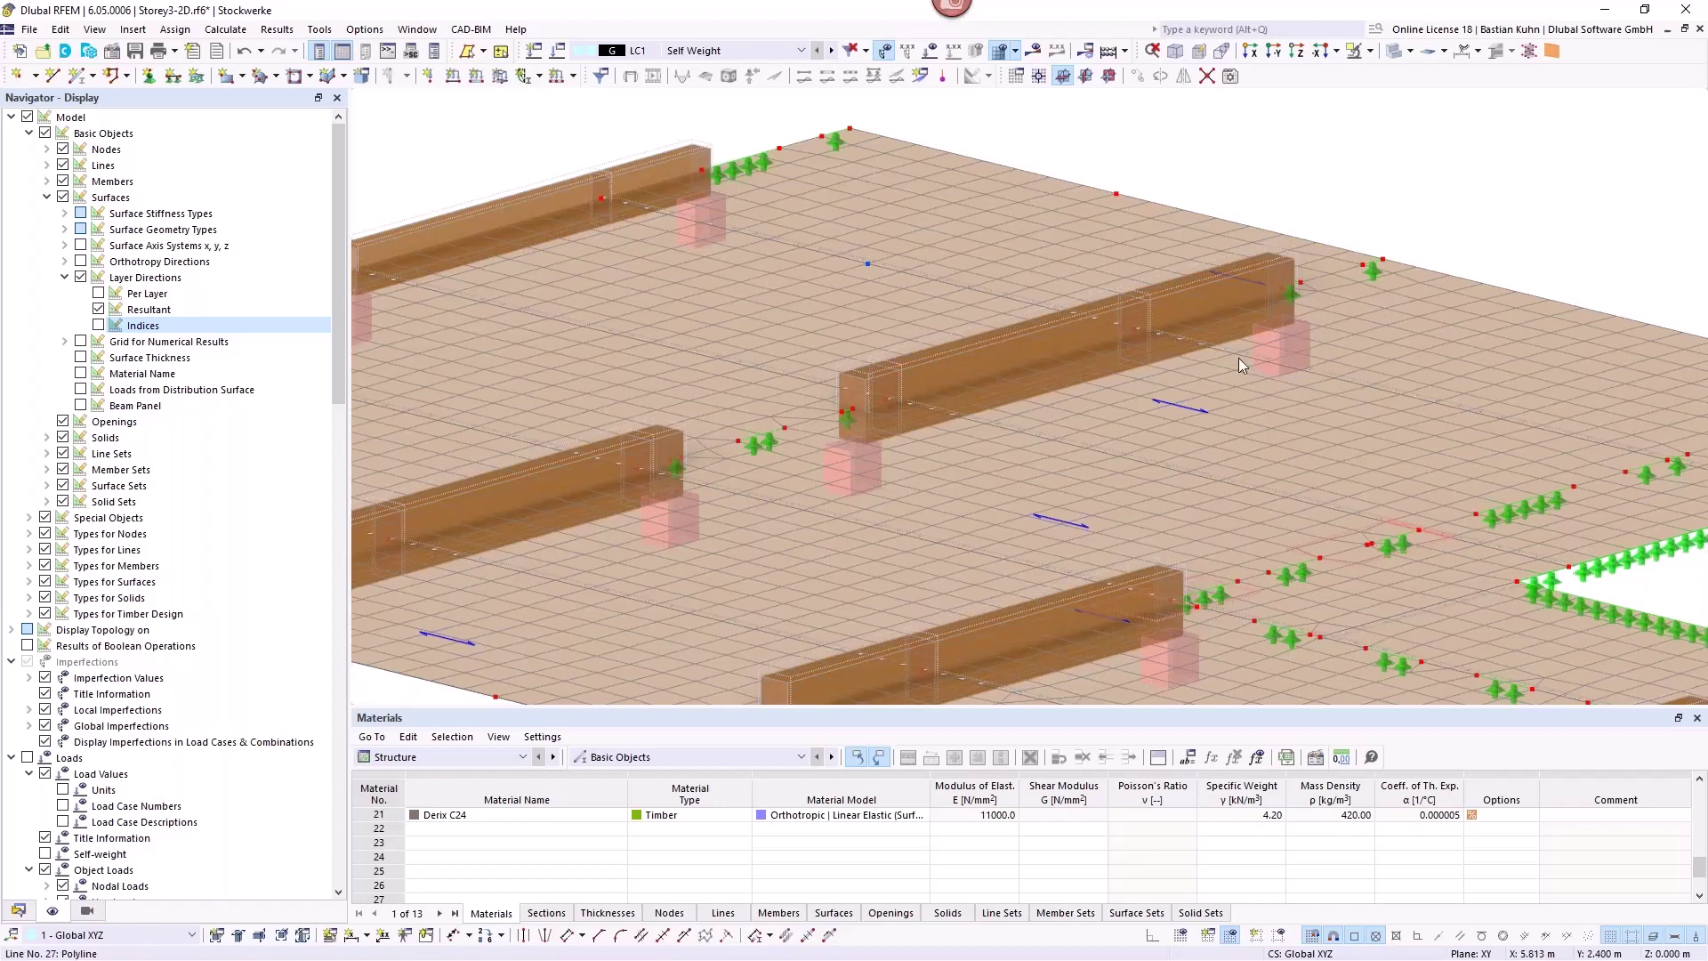
left_click(1281, 251)
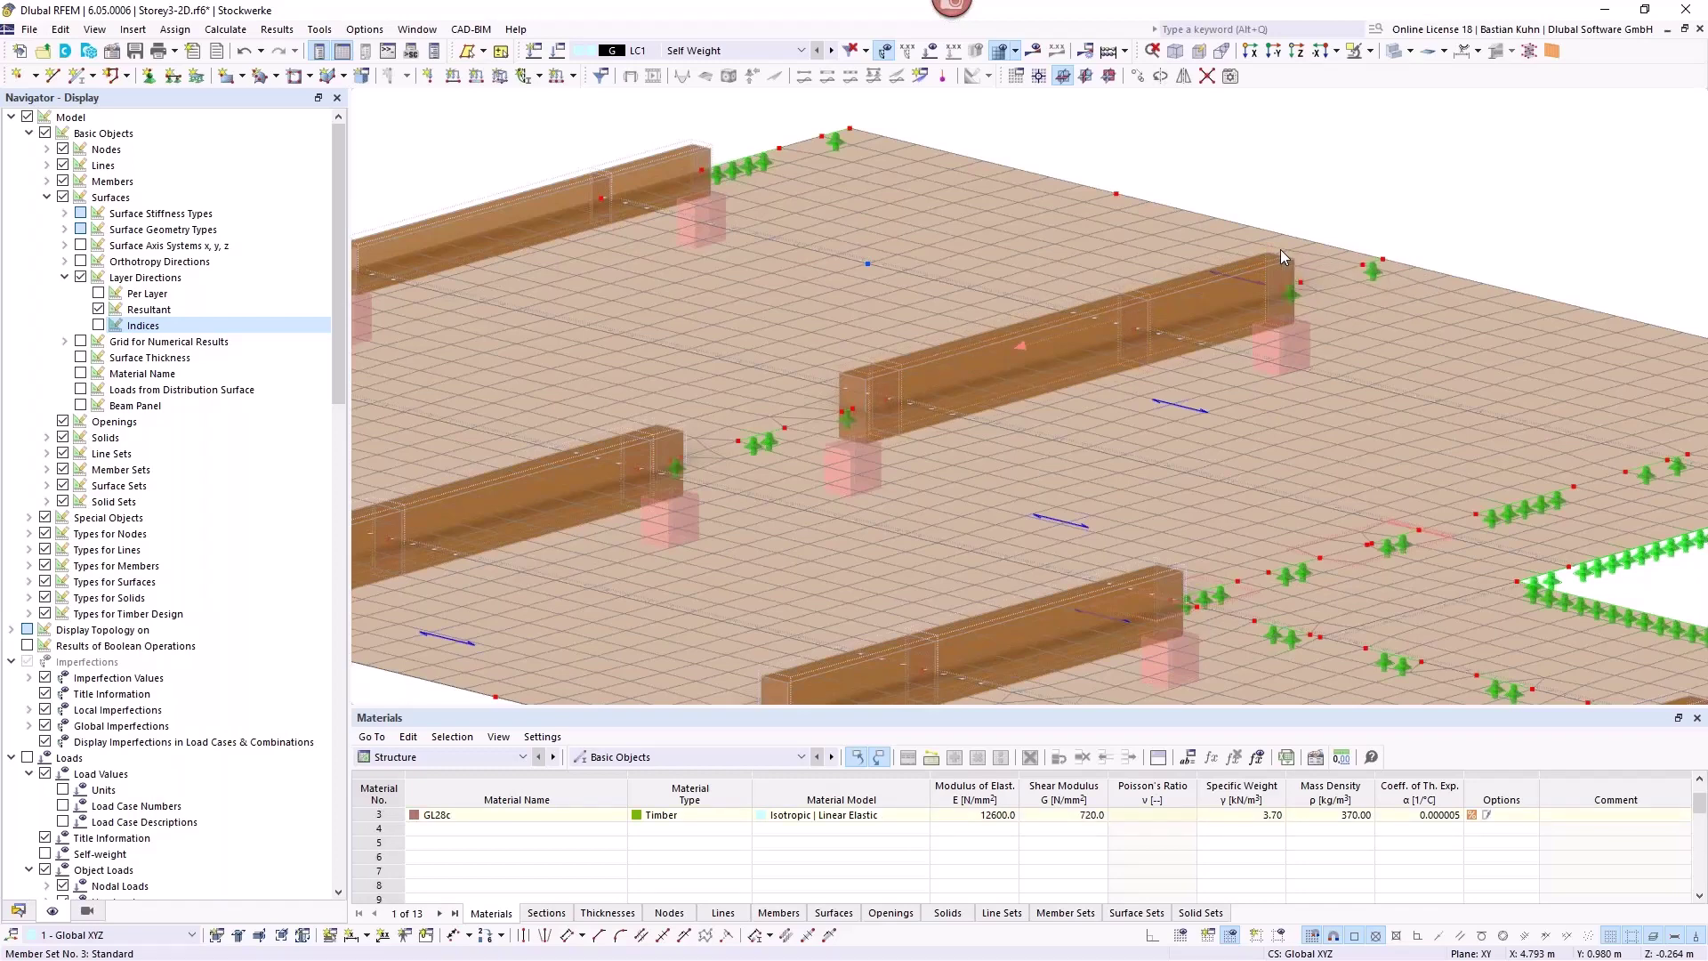
double_click(1281, 252)
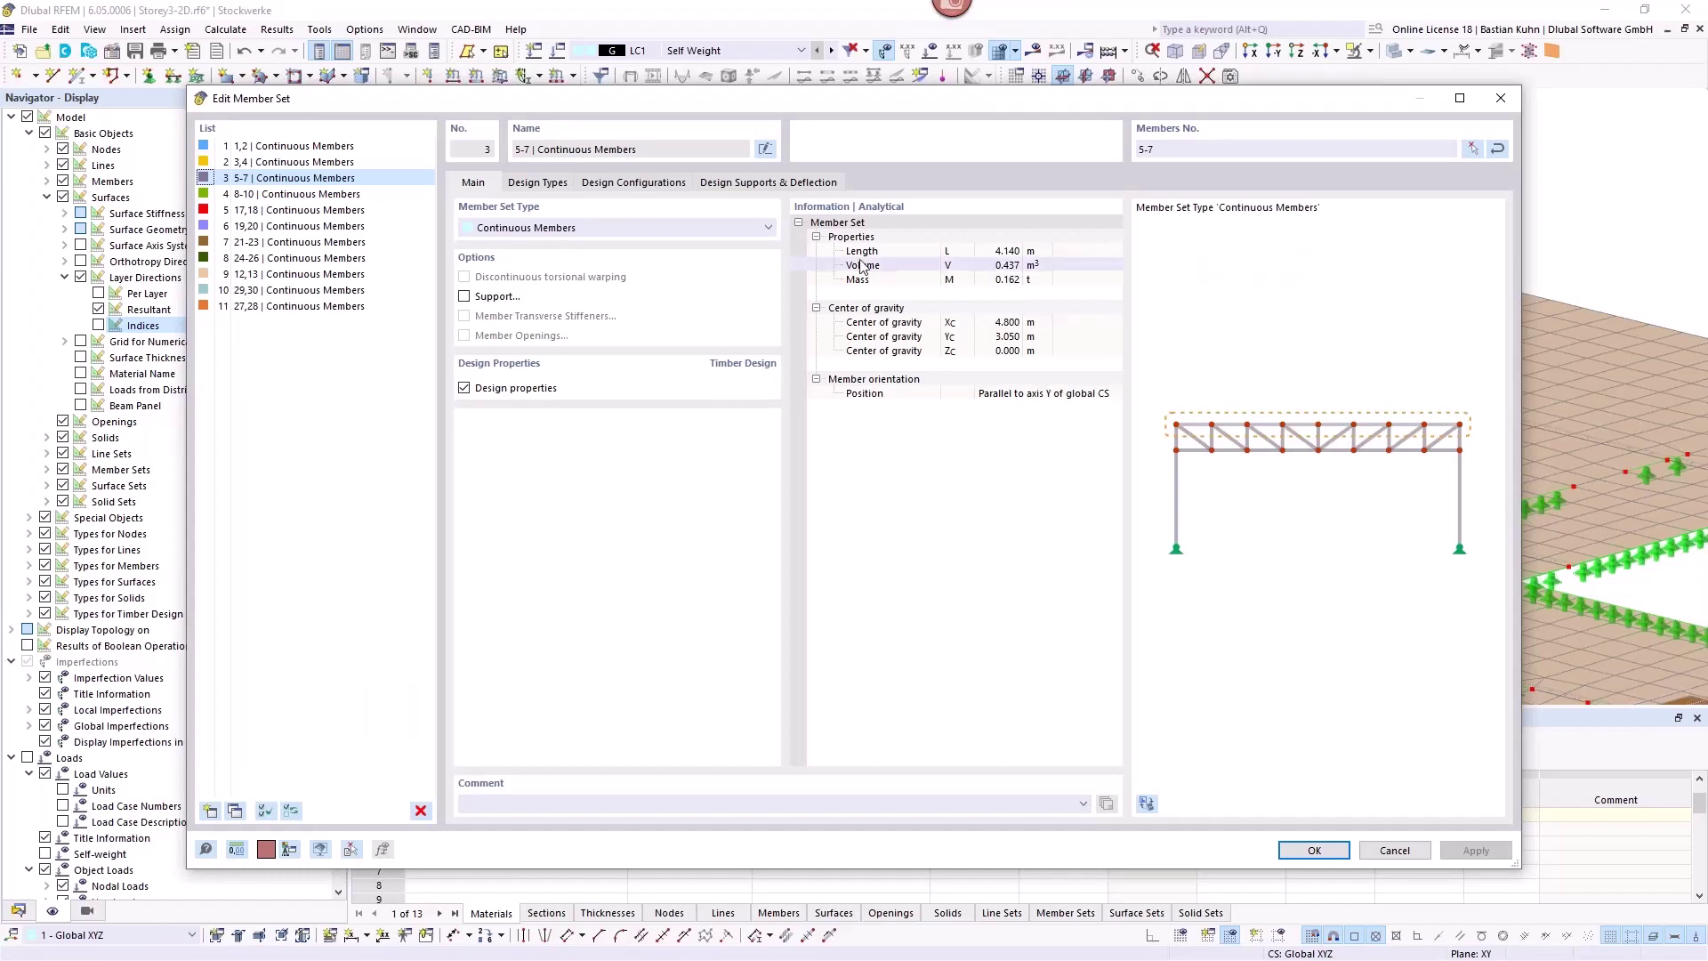
left_click(538, 183)
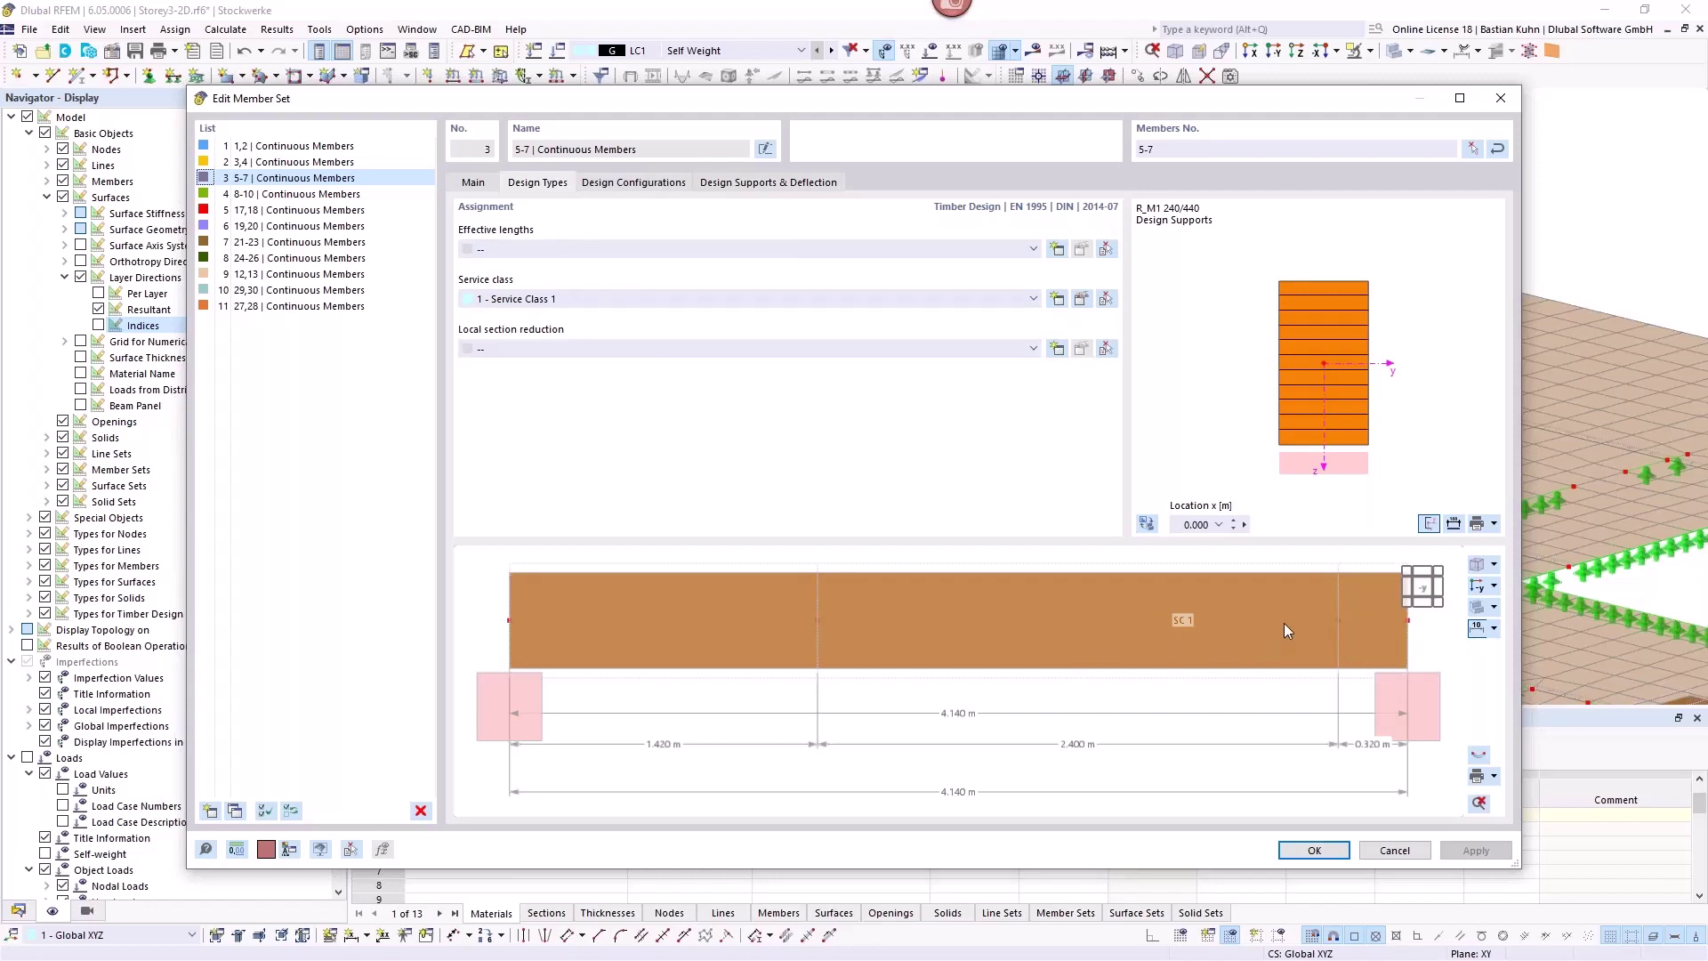
Review the member set's ultimate configuration for members and surfaces, briefly toggling the system strength factor for members, and discard any changes.
left_click(641, 183)
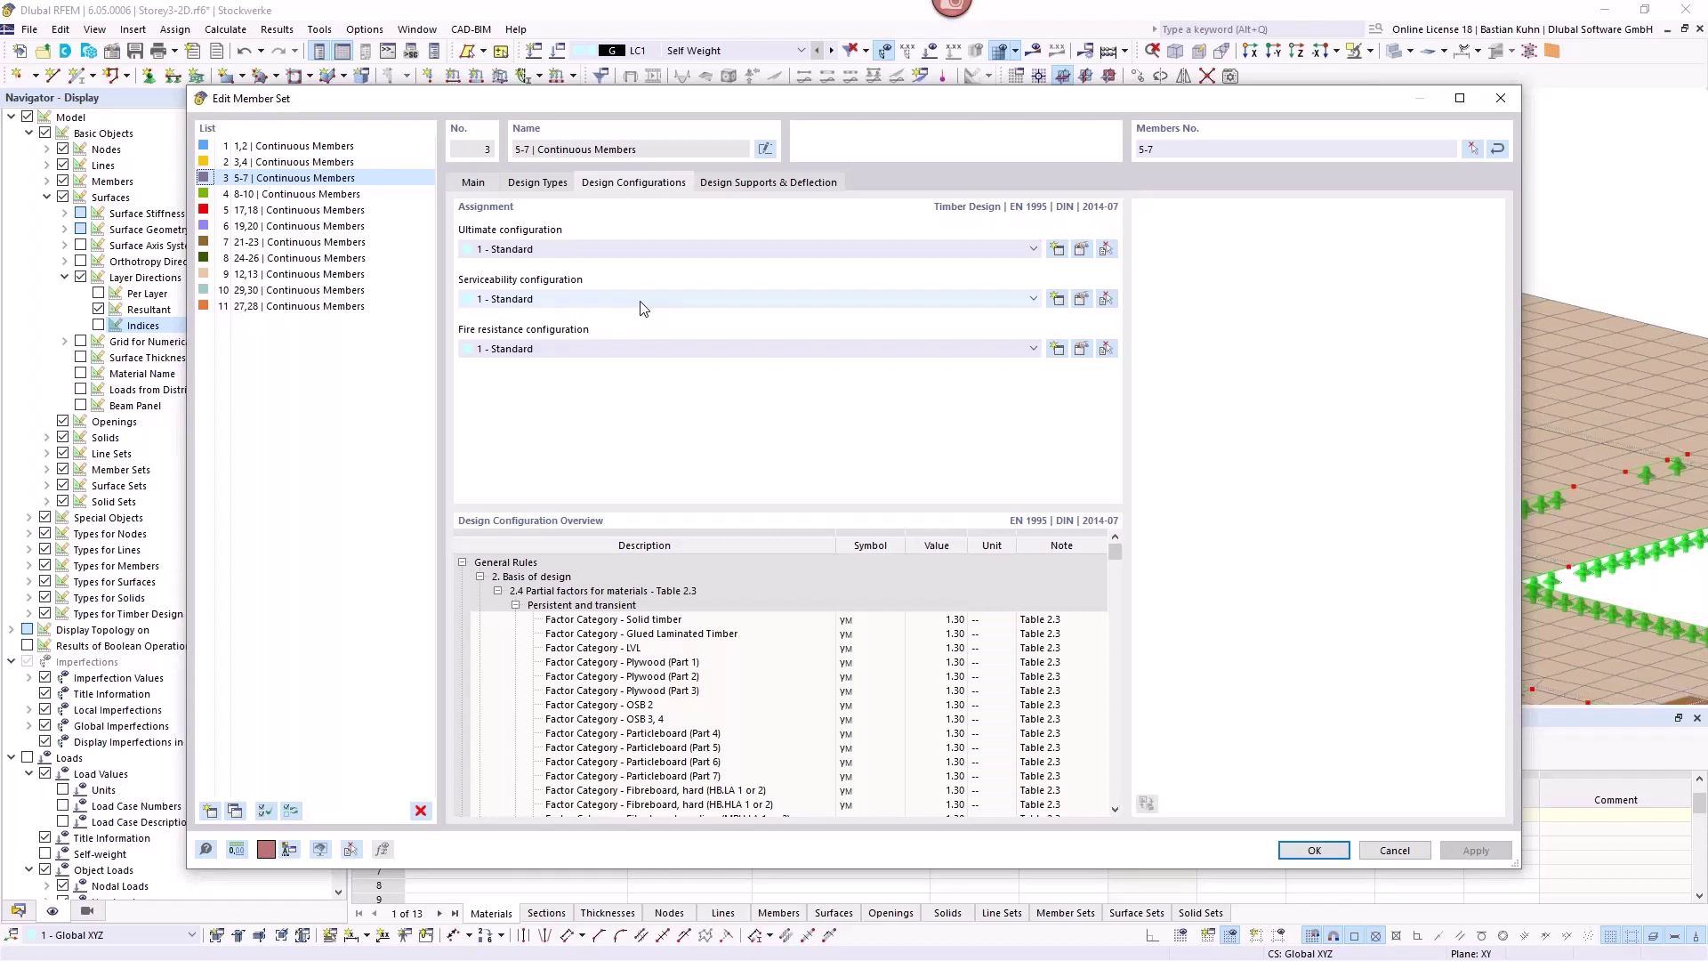
left_click(1081, 250)
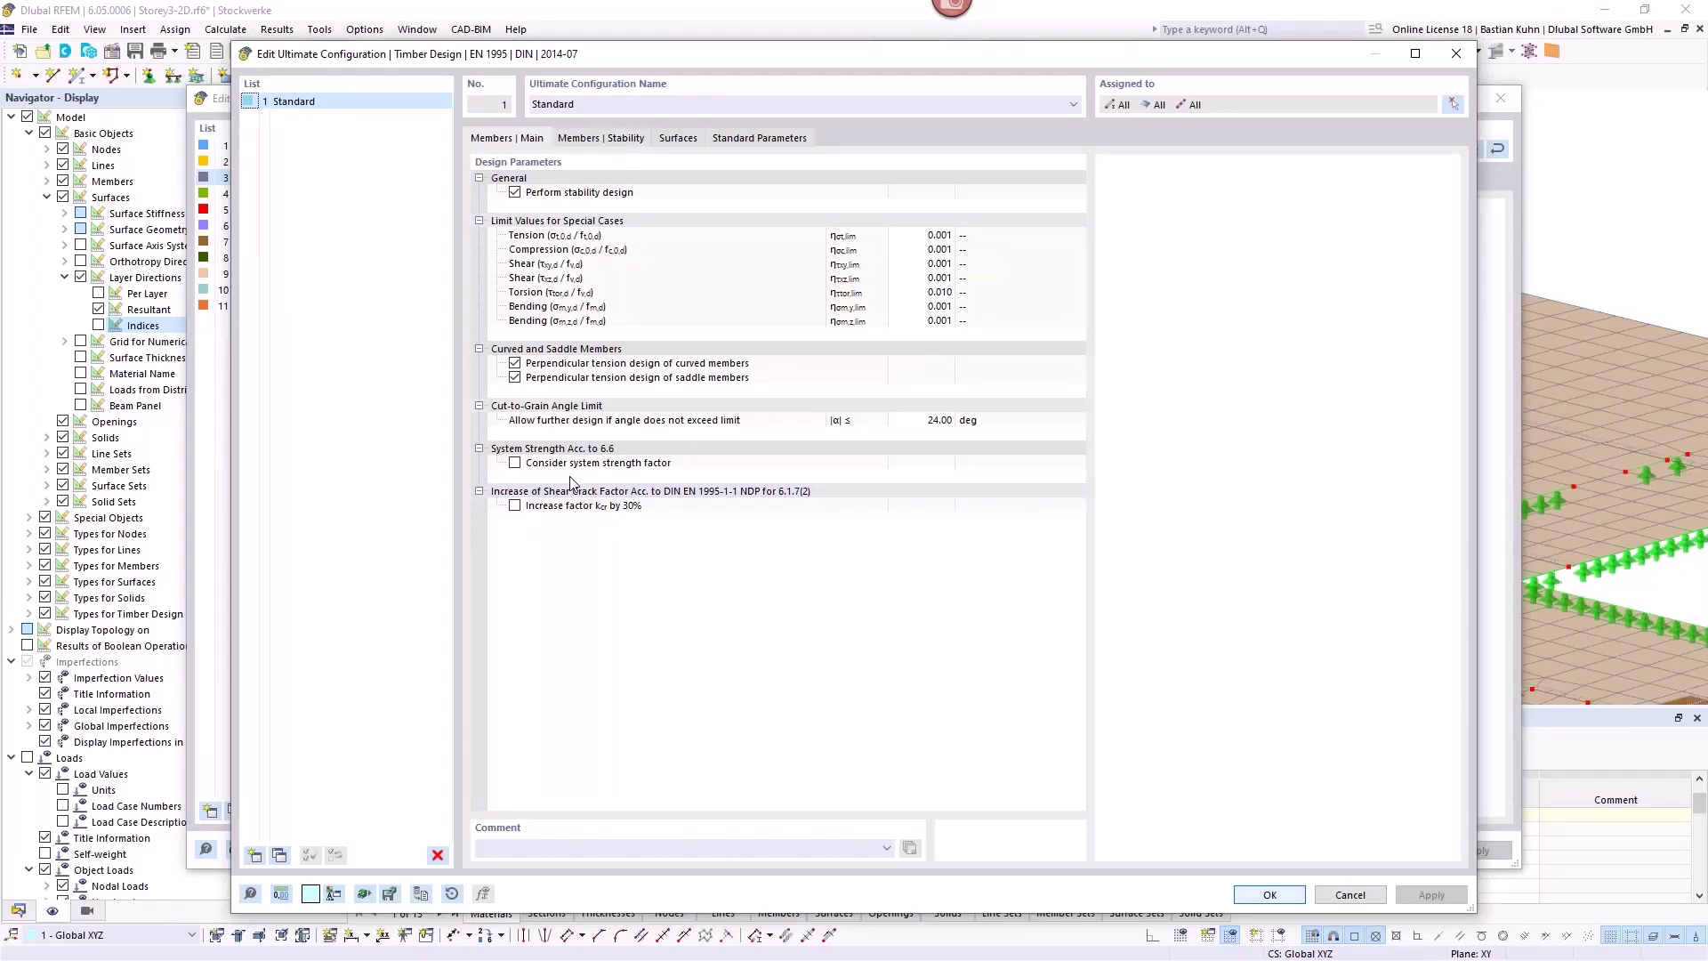
left_click(515, 462)
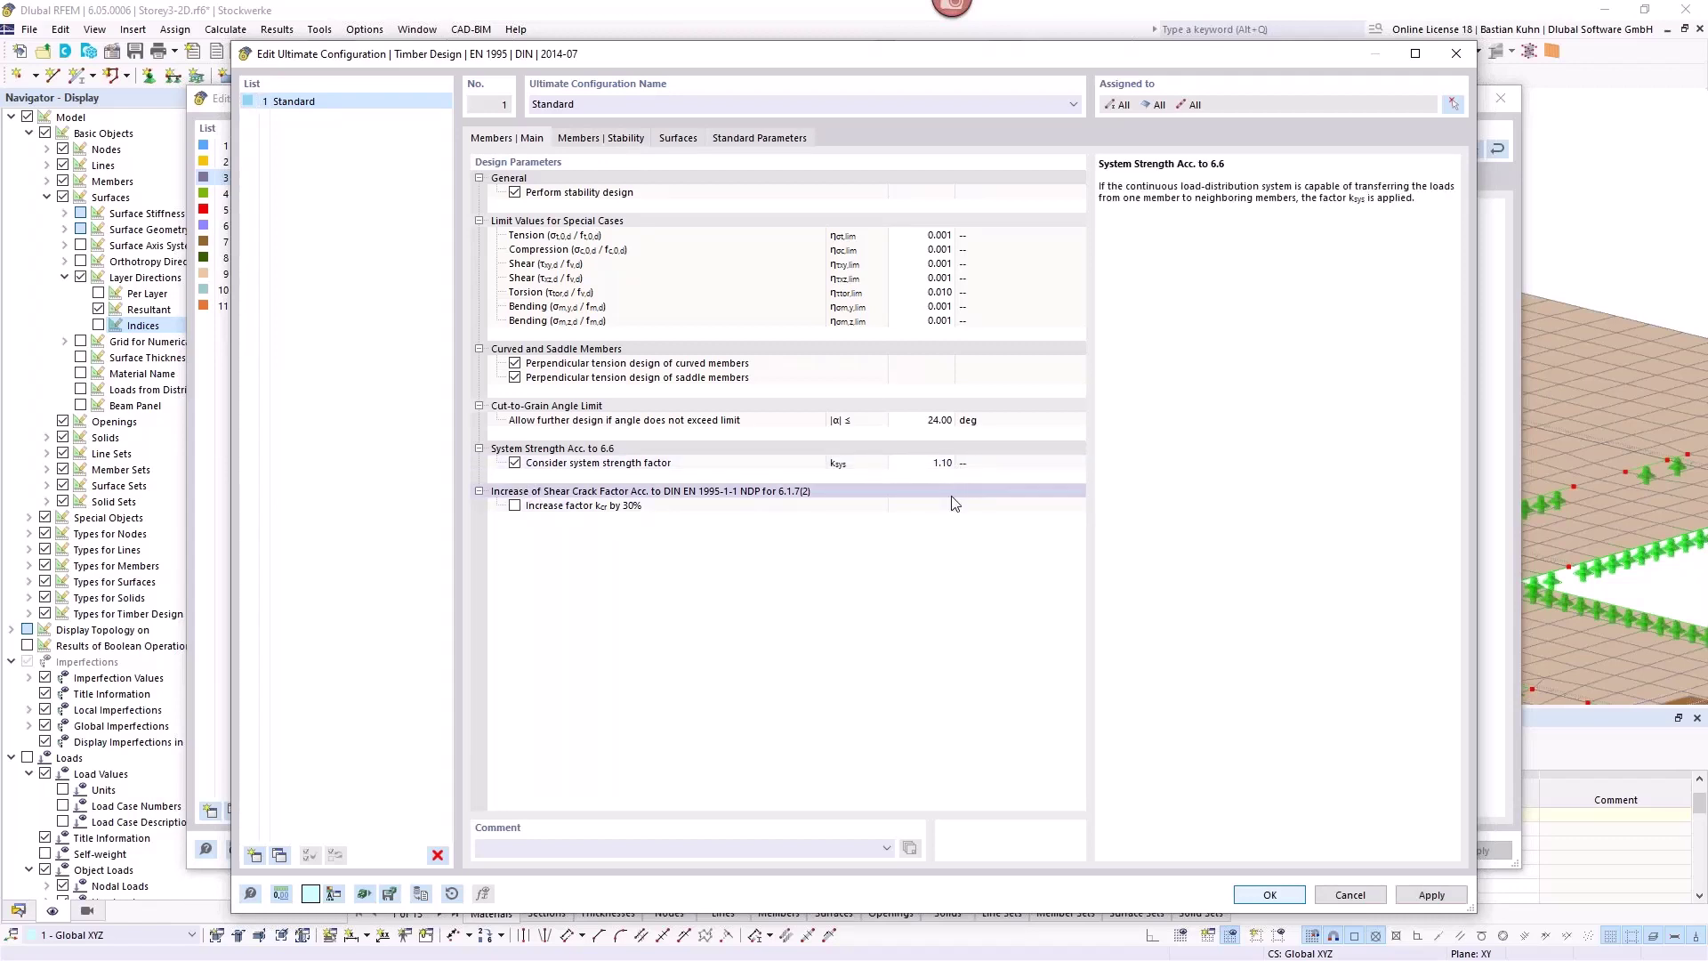
left_click(515, 463)
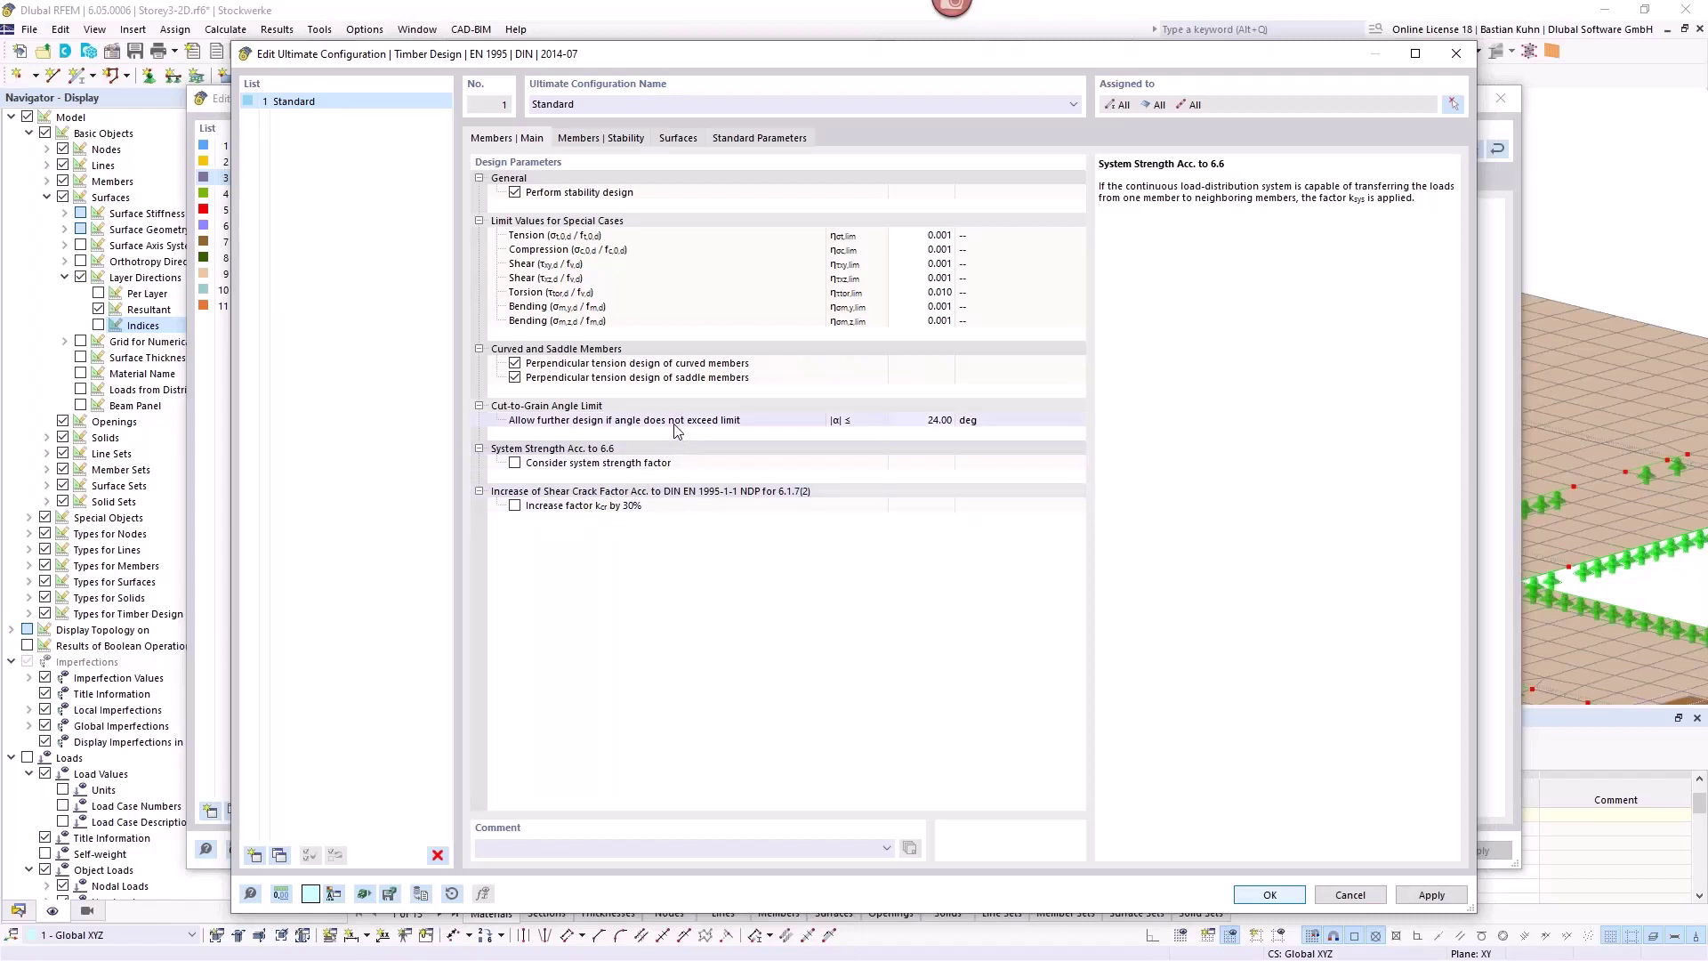
left_click(676, 141)
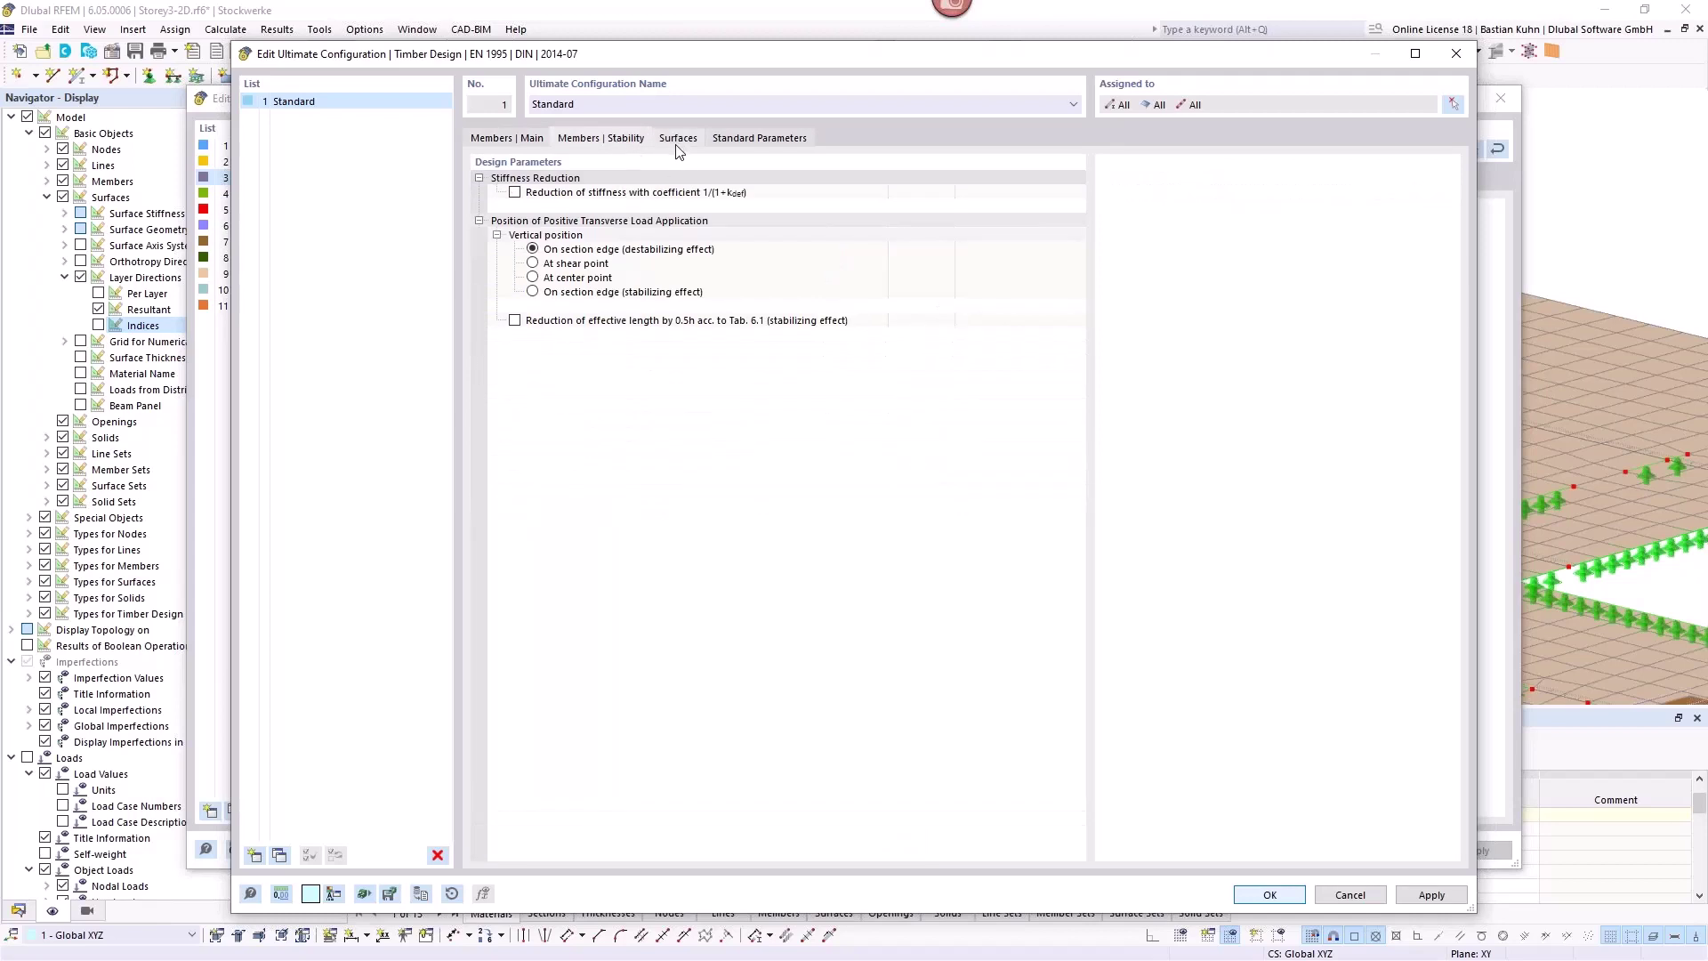
left_click(678, 143)
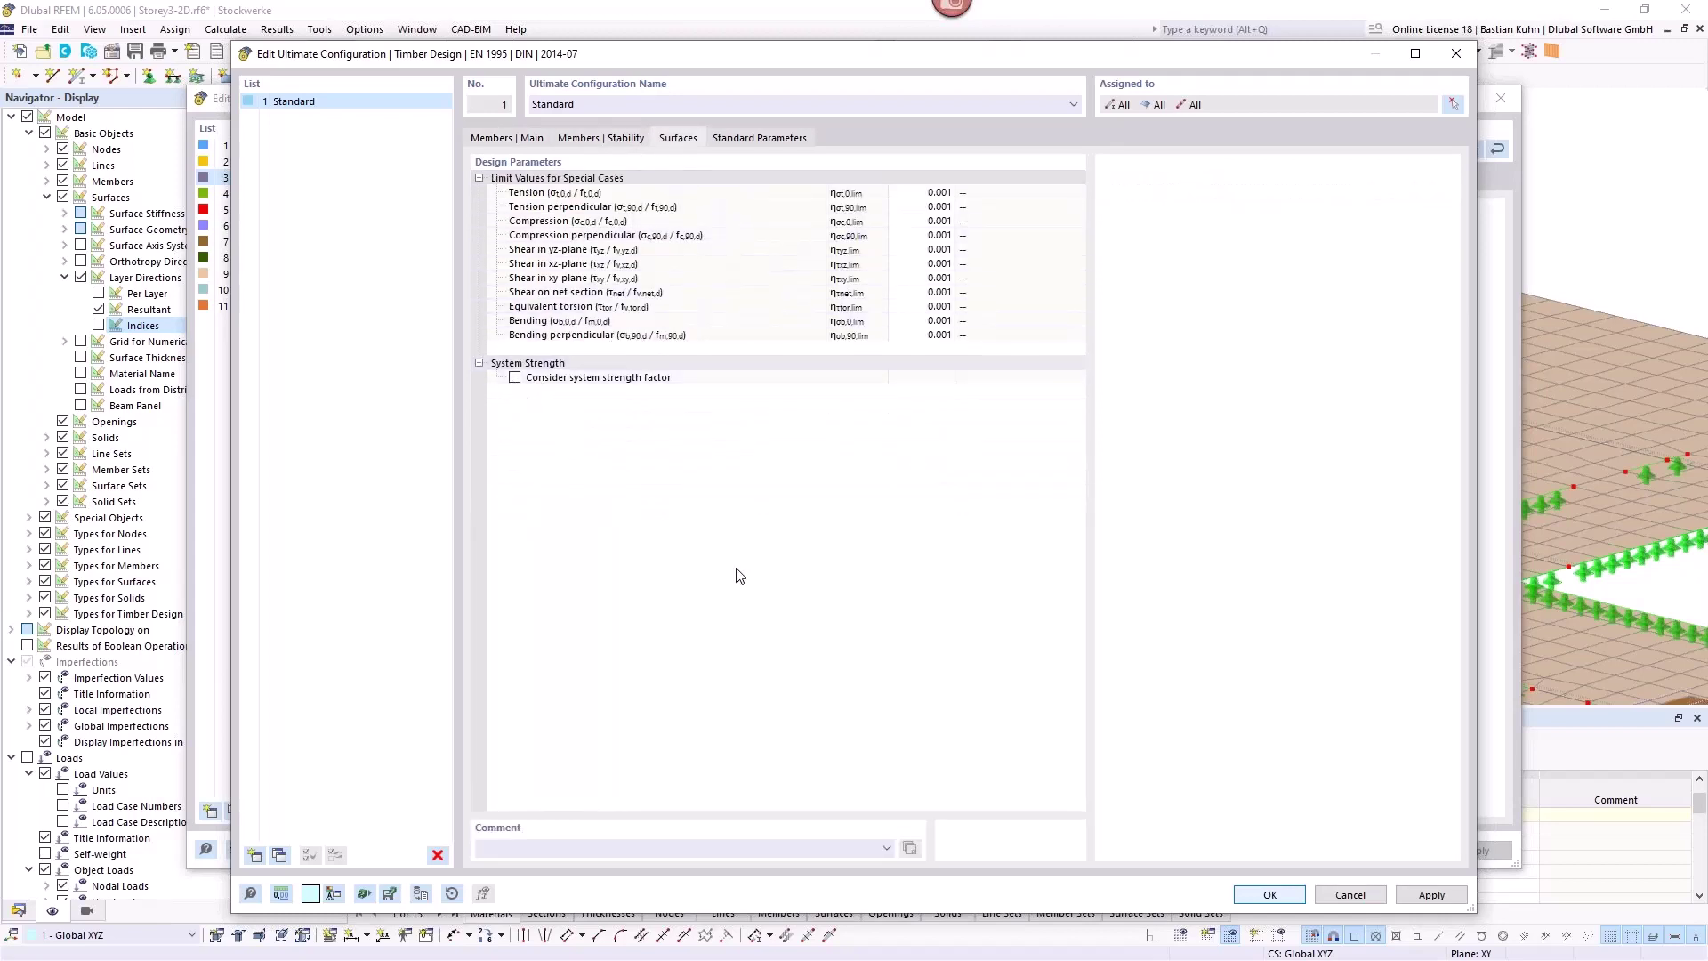
left_click(1358, 900)
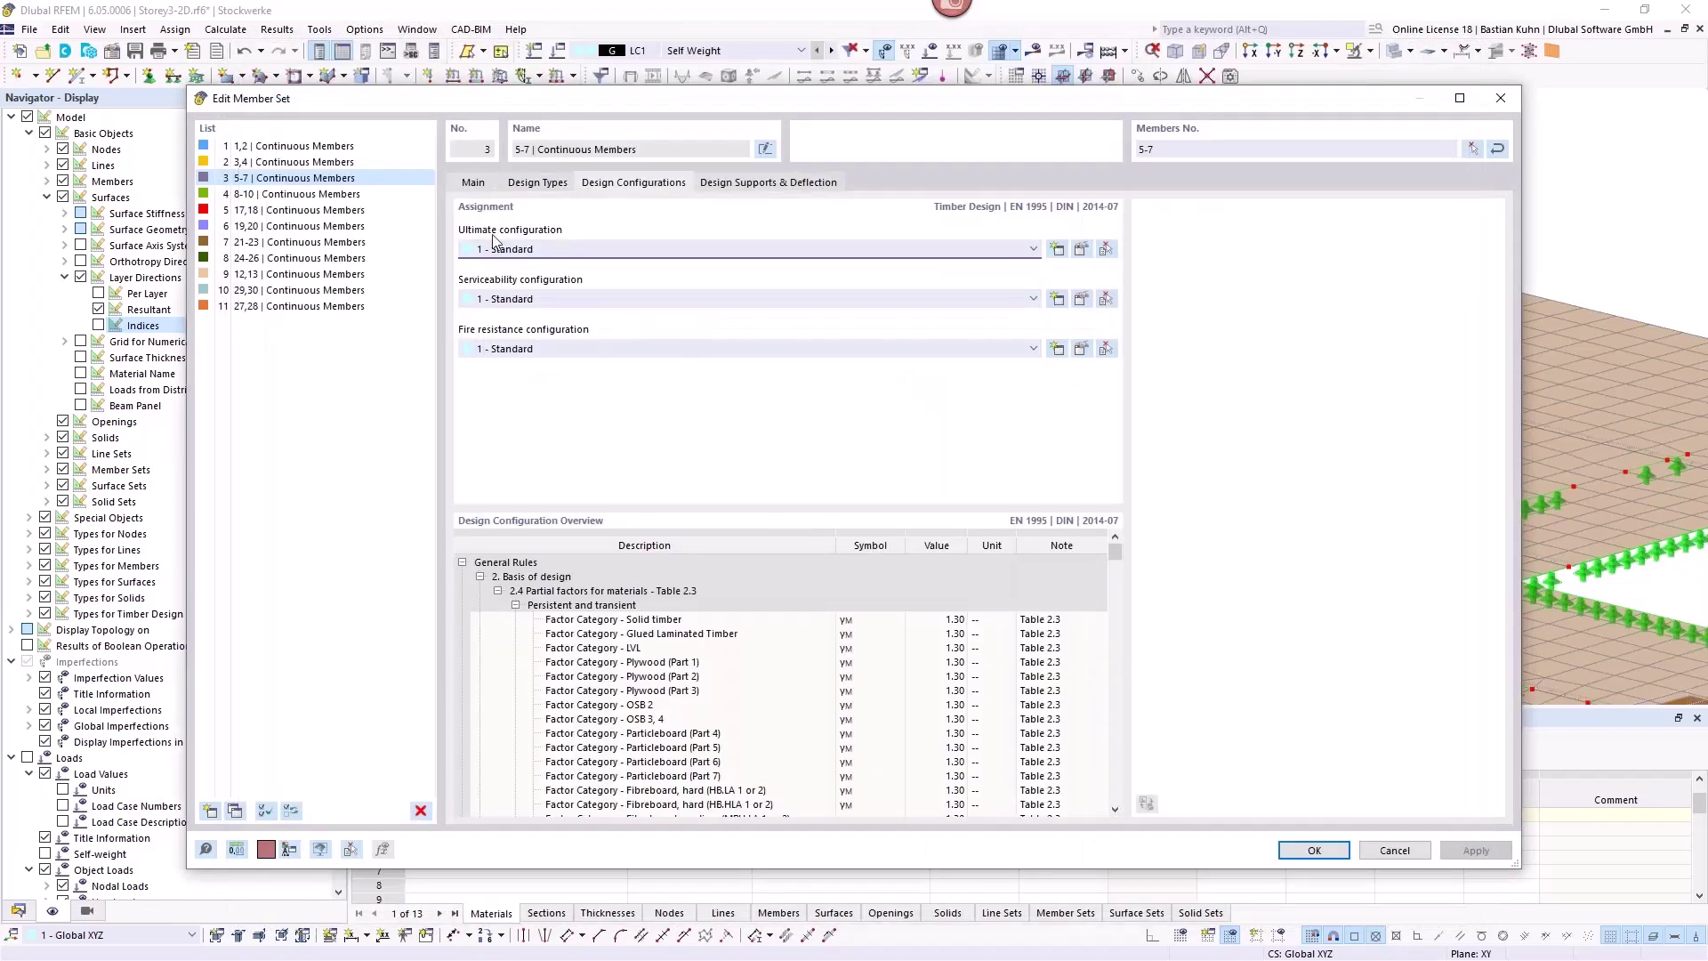
Review the standard serviceability configuration's deflection and vibration limits and the fire resistance configuration's member settings.
left_click(1081, 298)
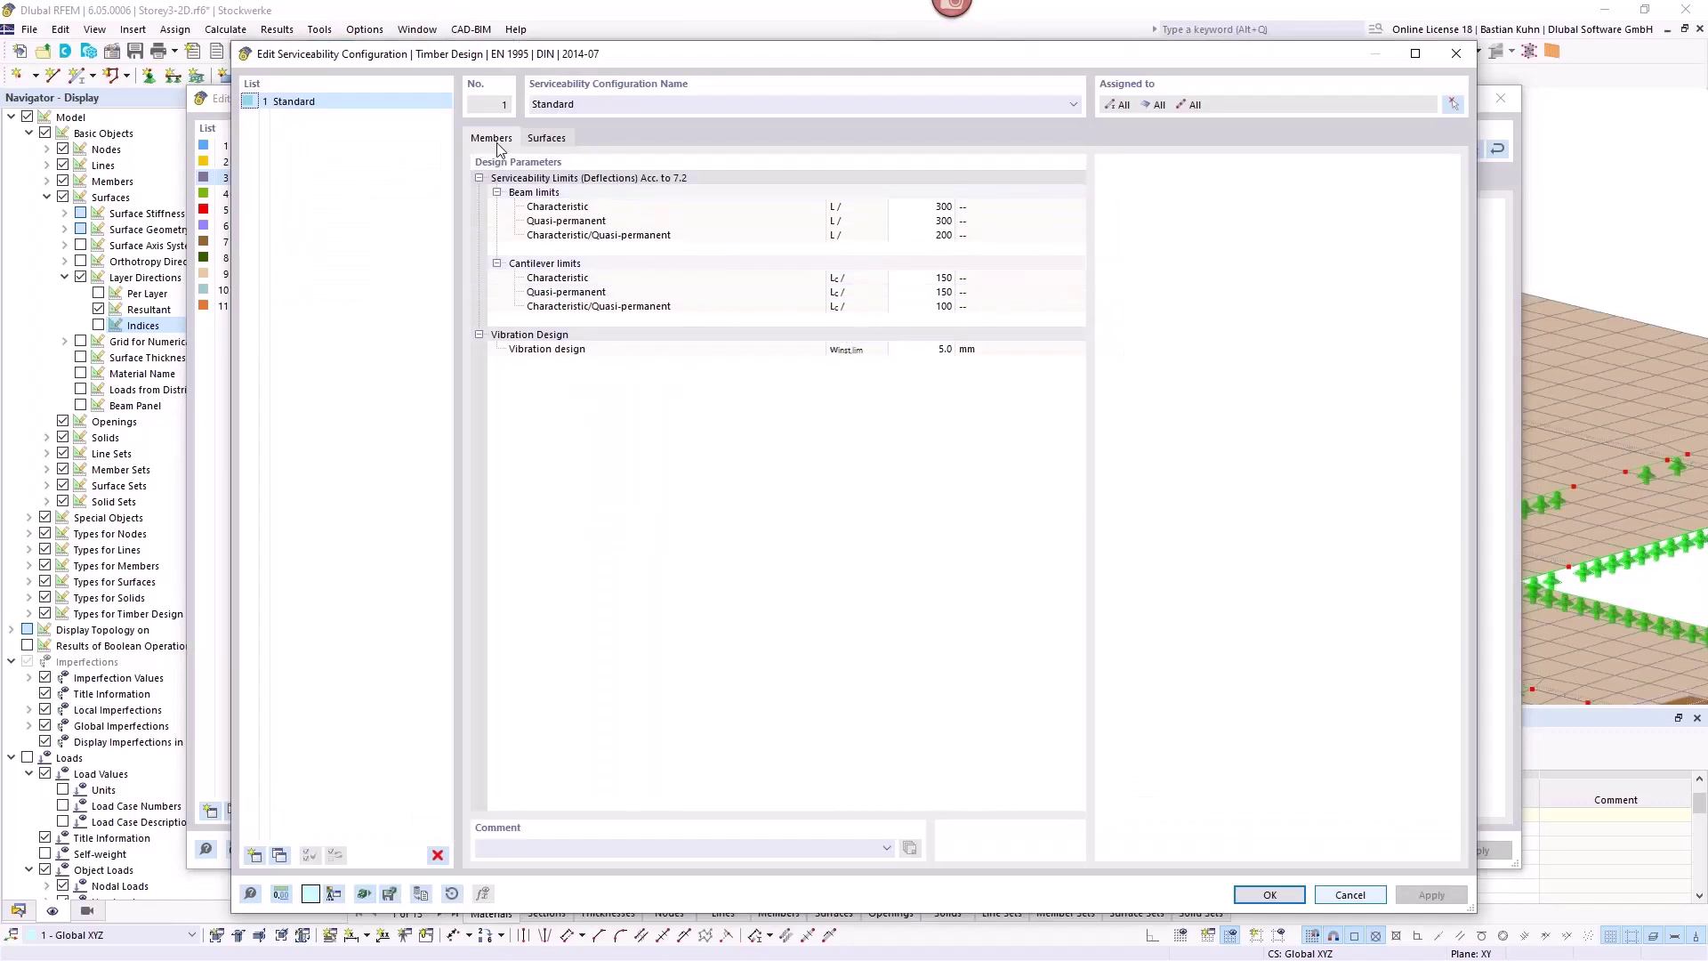
left_click(546, 138)
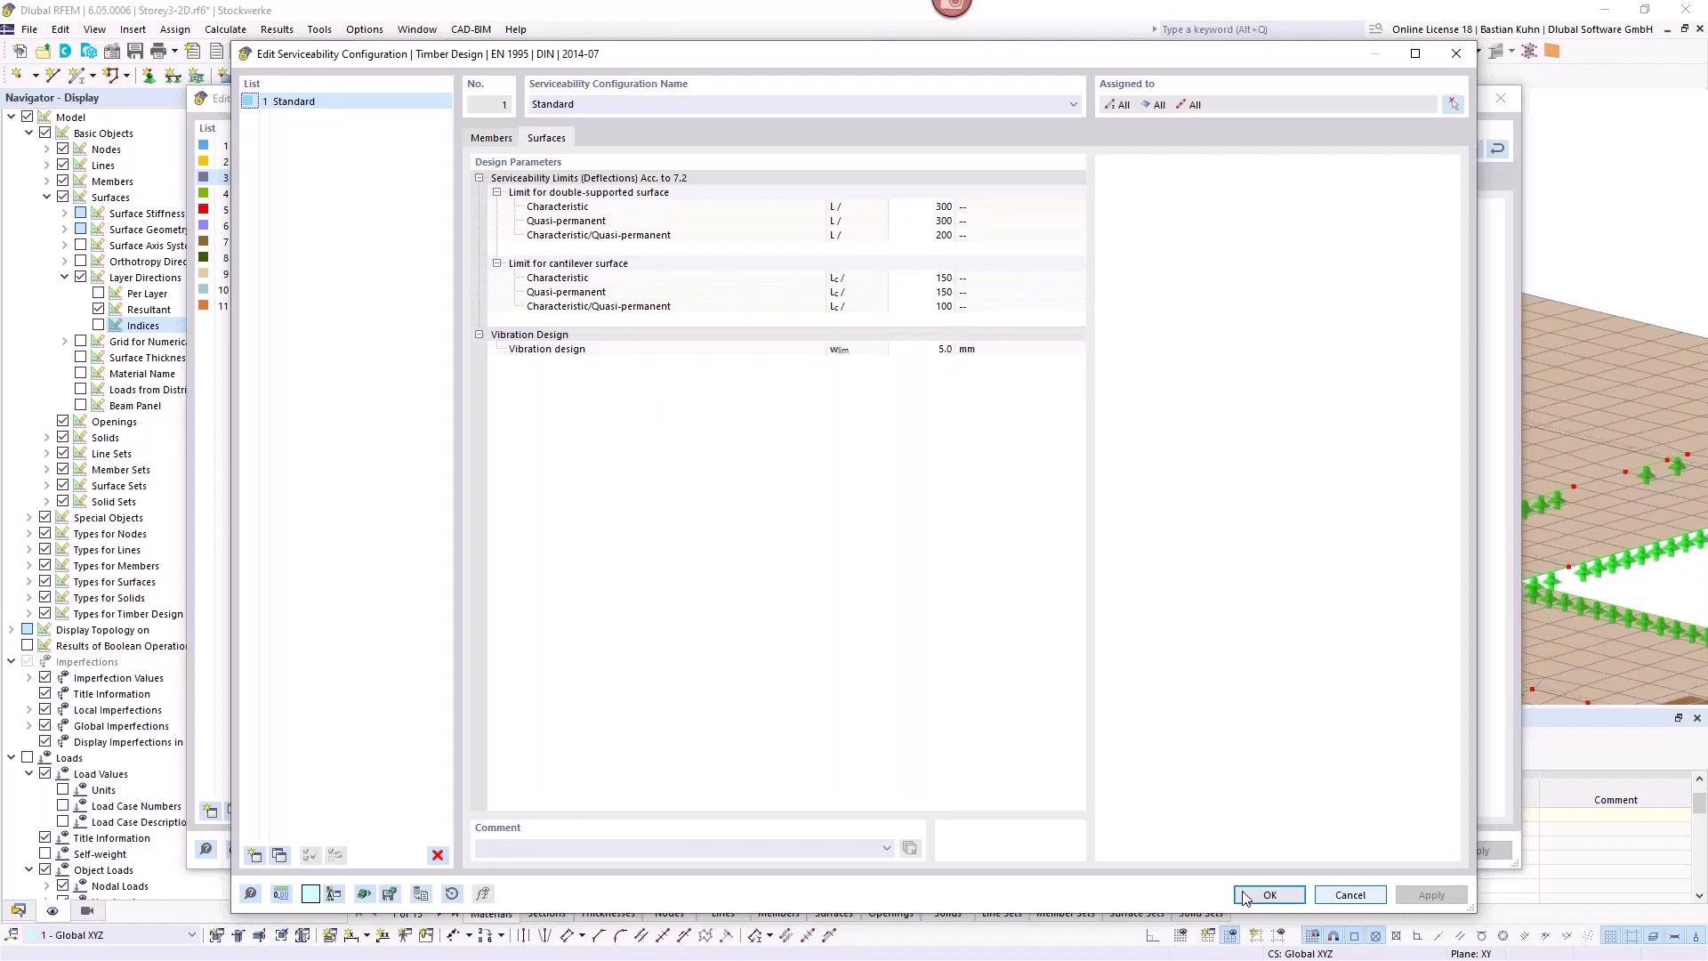
left_click(1268, 895)
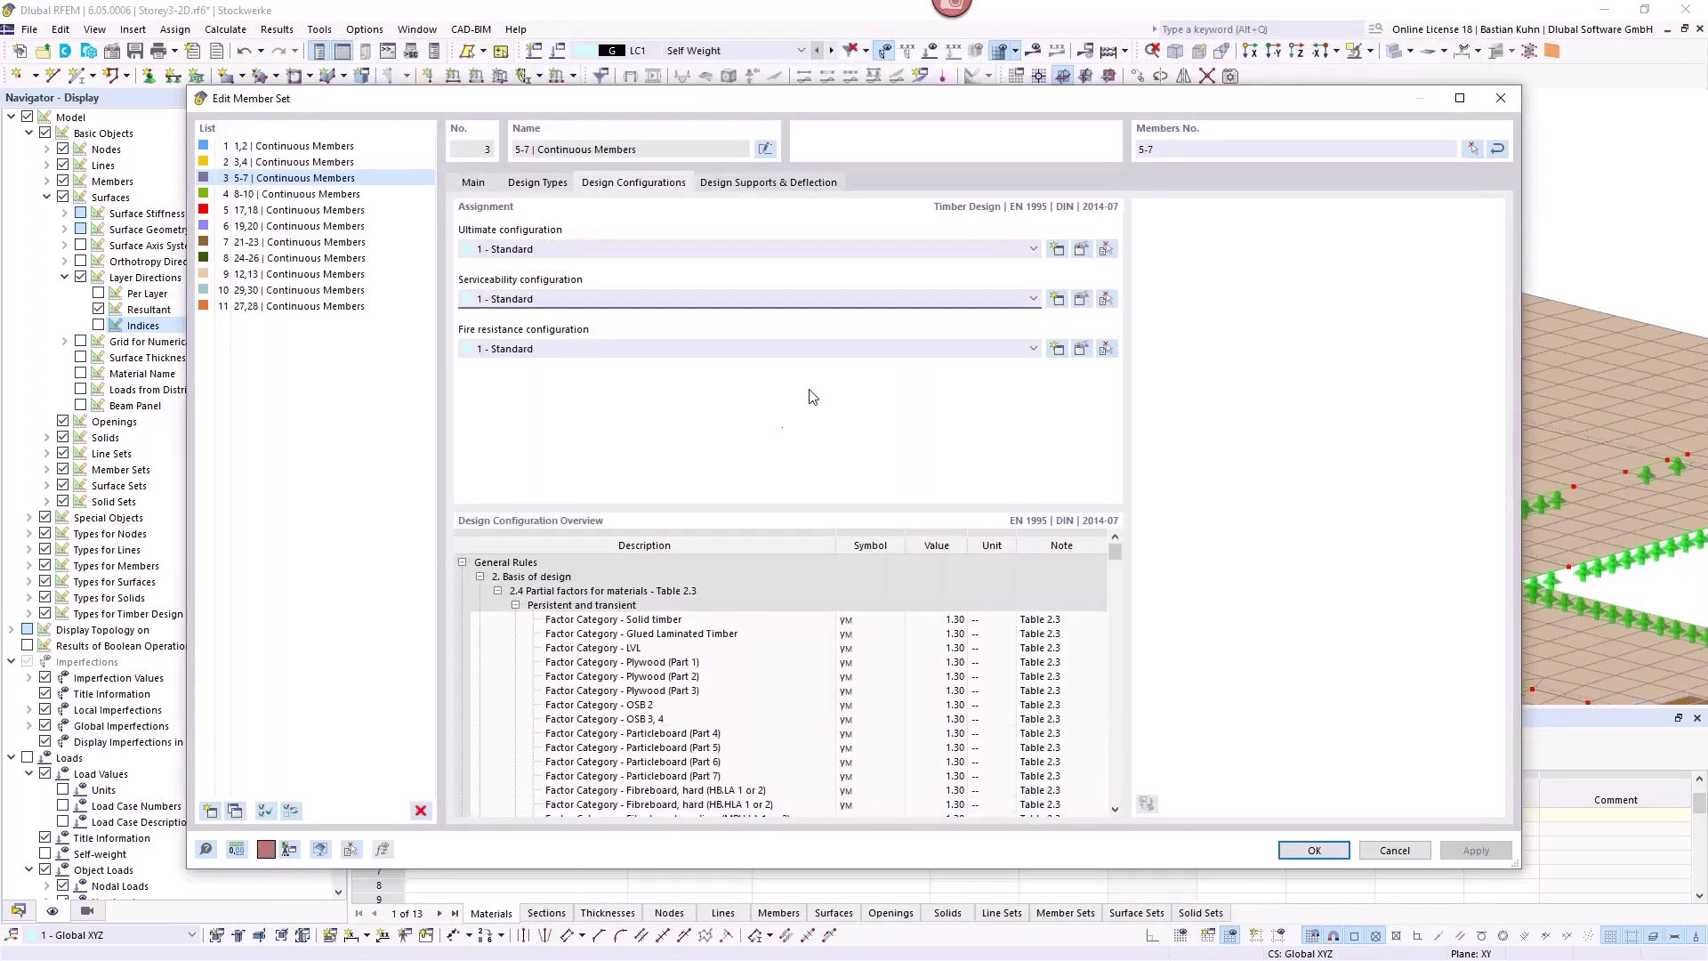
left_click(1082, 350)
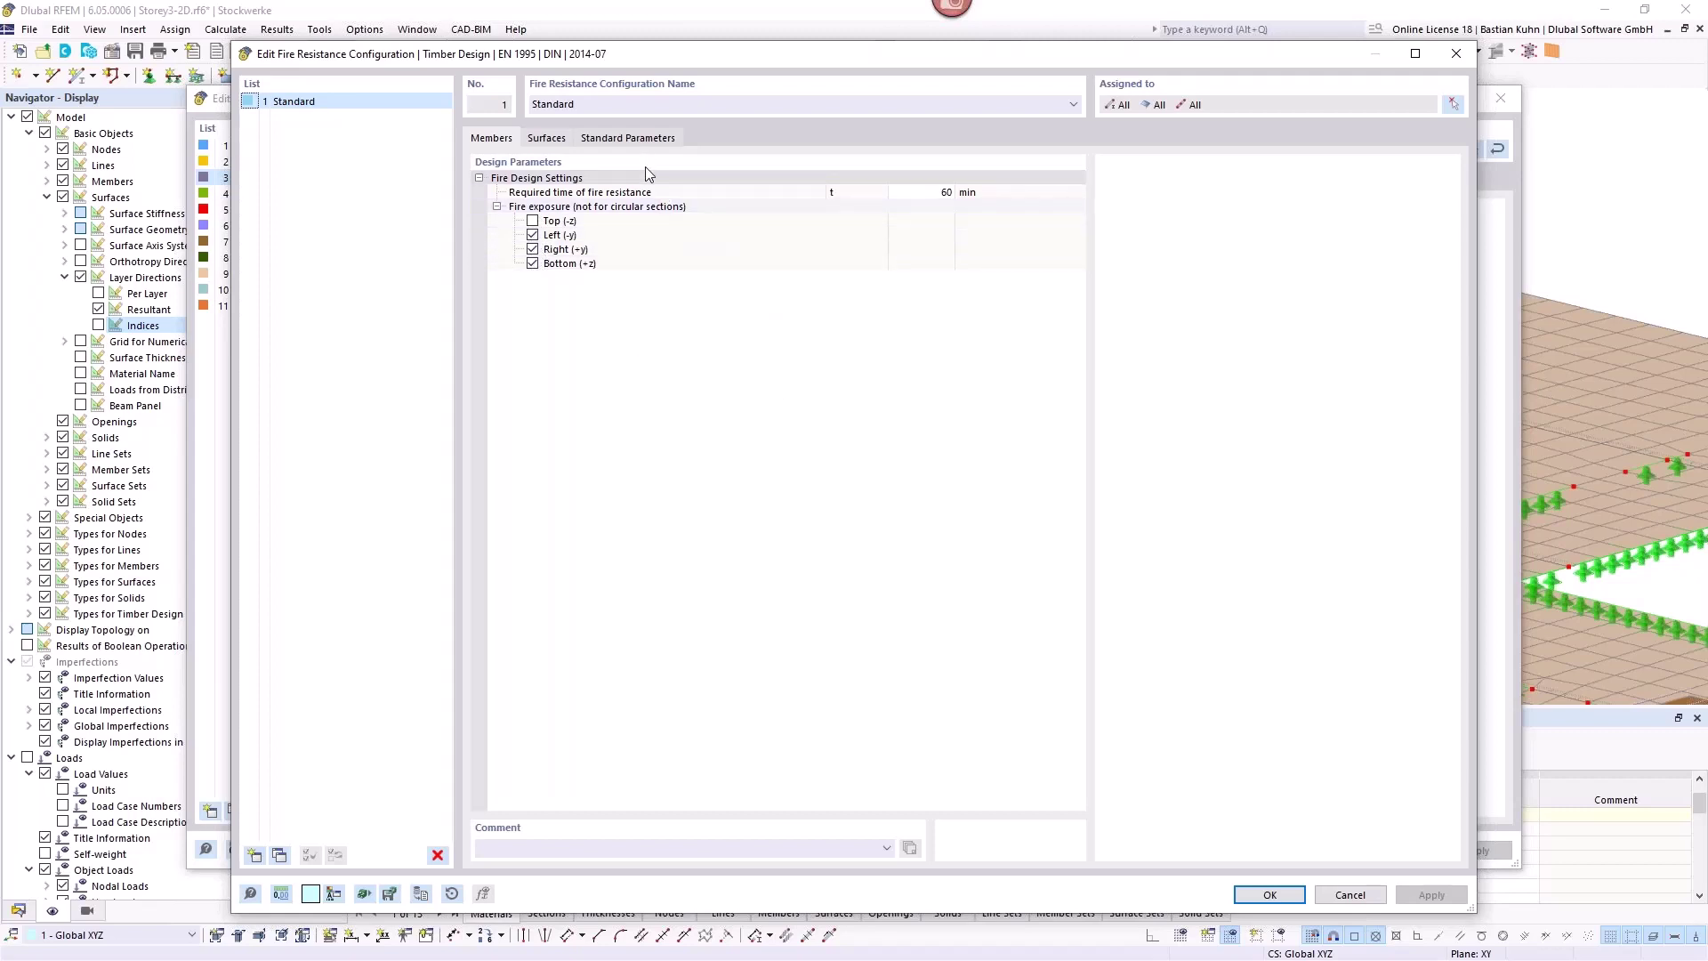
left_click(1269, 895)
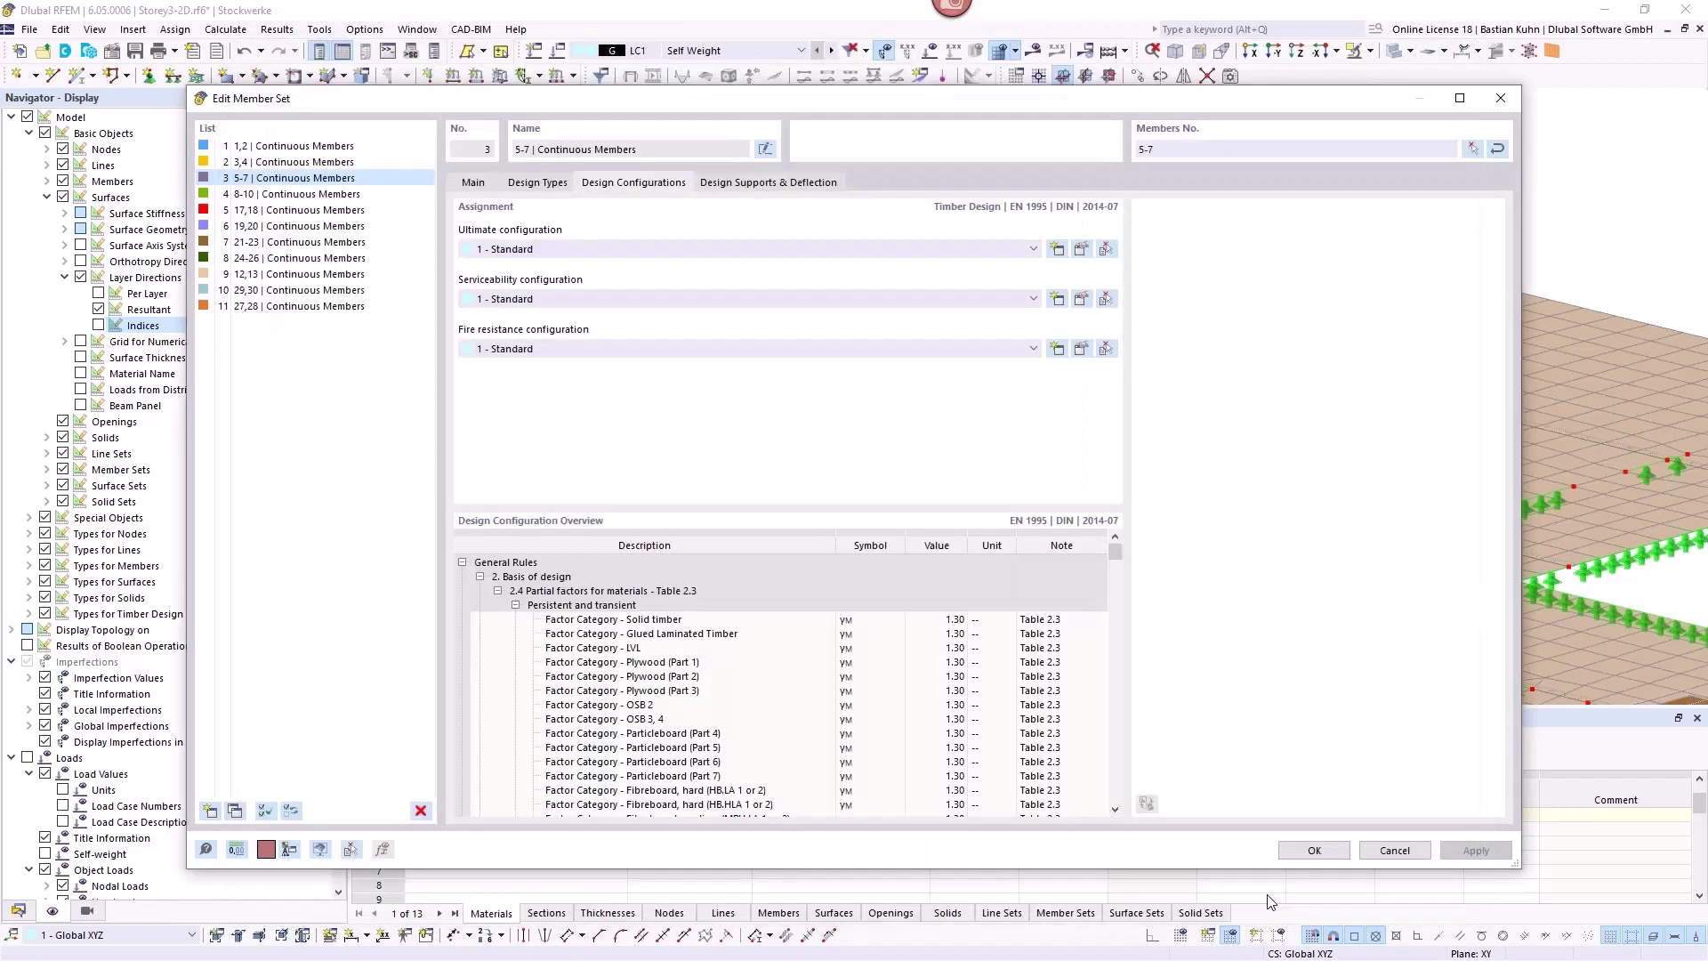
Review the timber design support at the start of member set 5-7, including its support length in the z-axis.
left_click(794, 184)
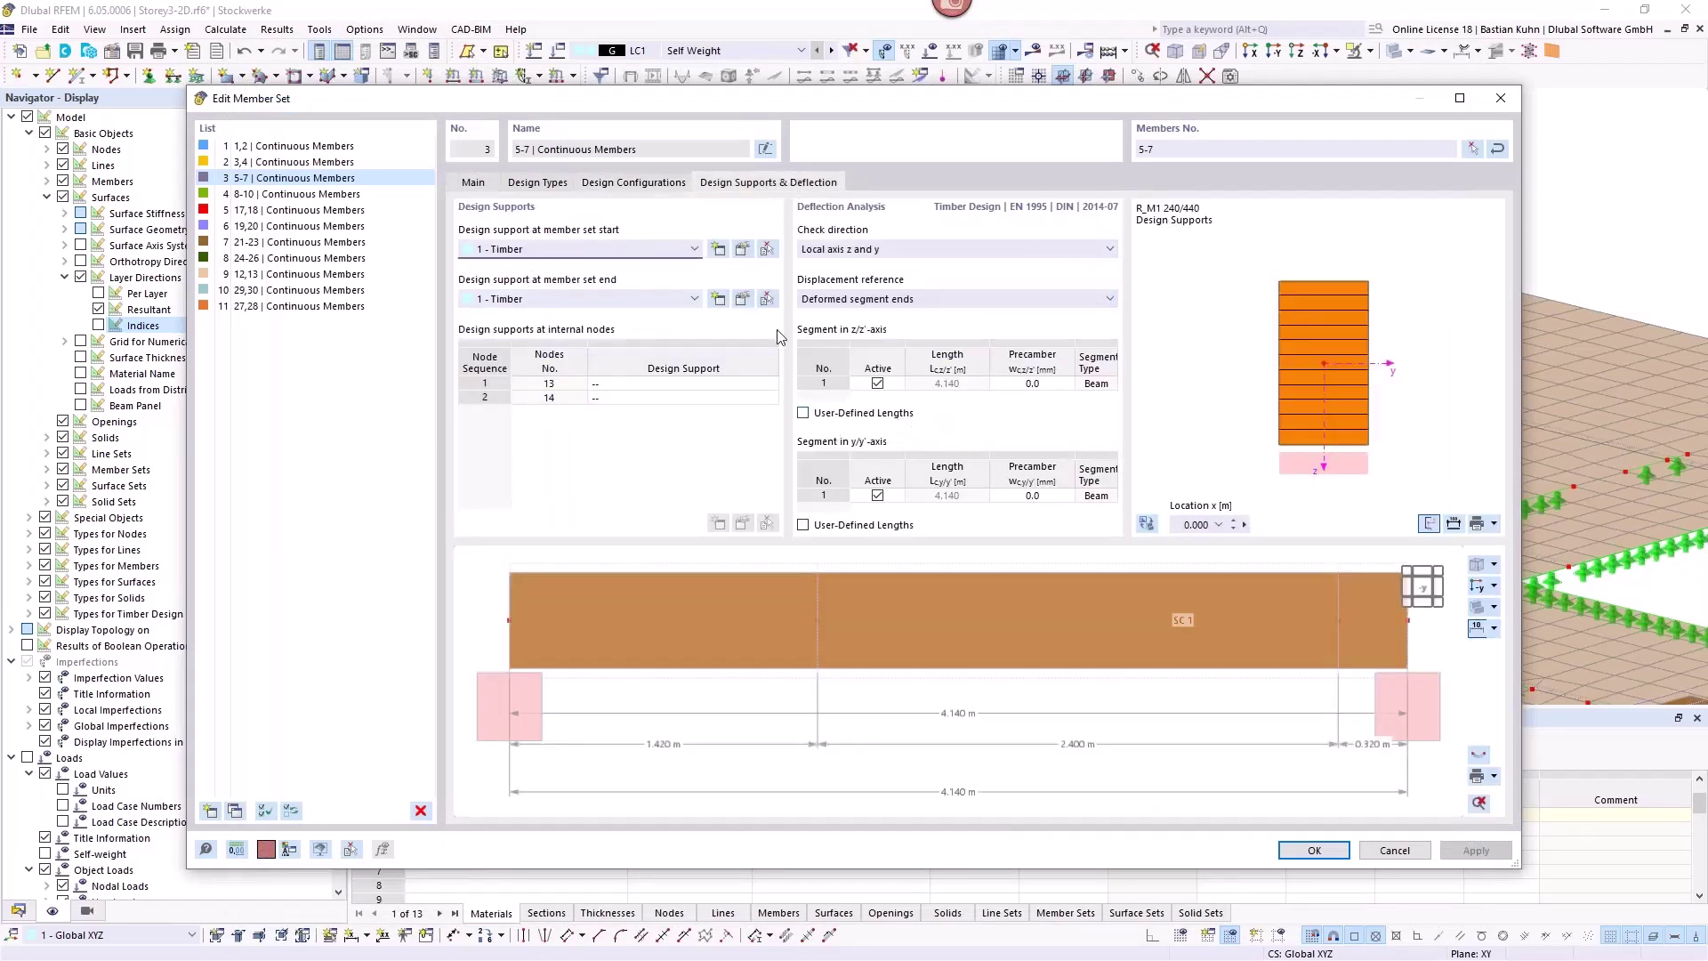
left_click(744, 250)
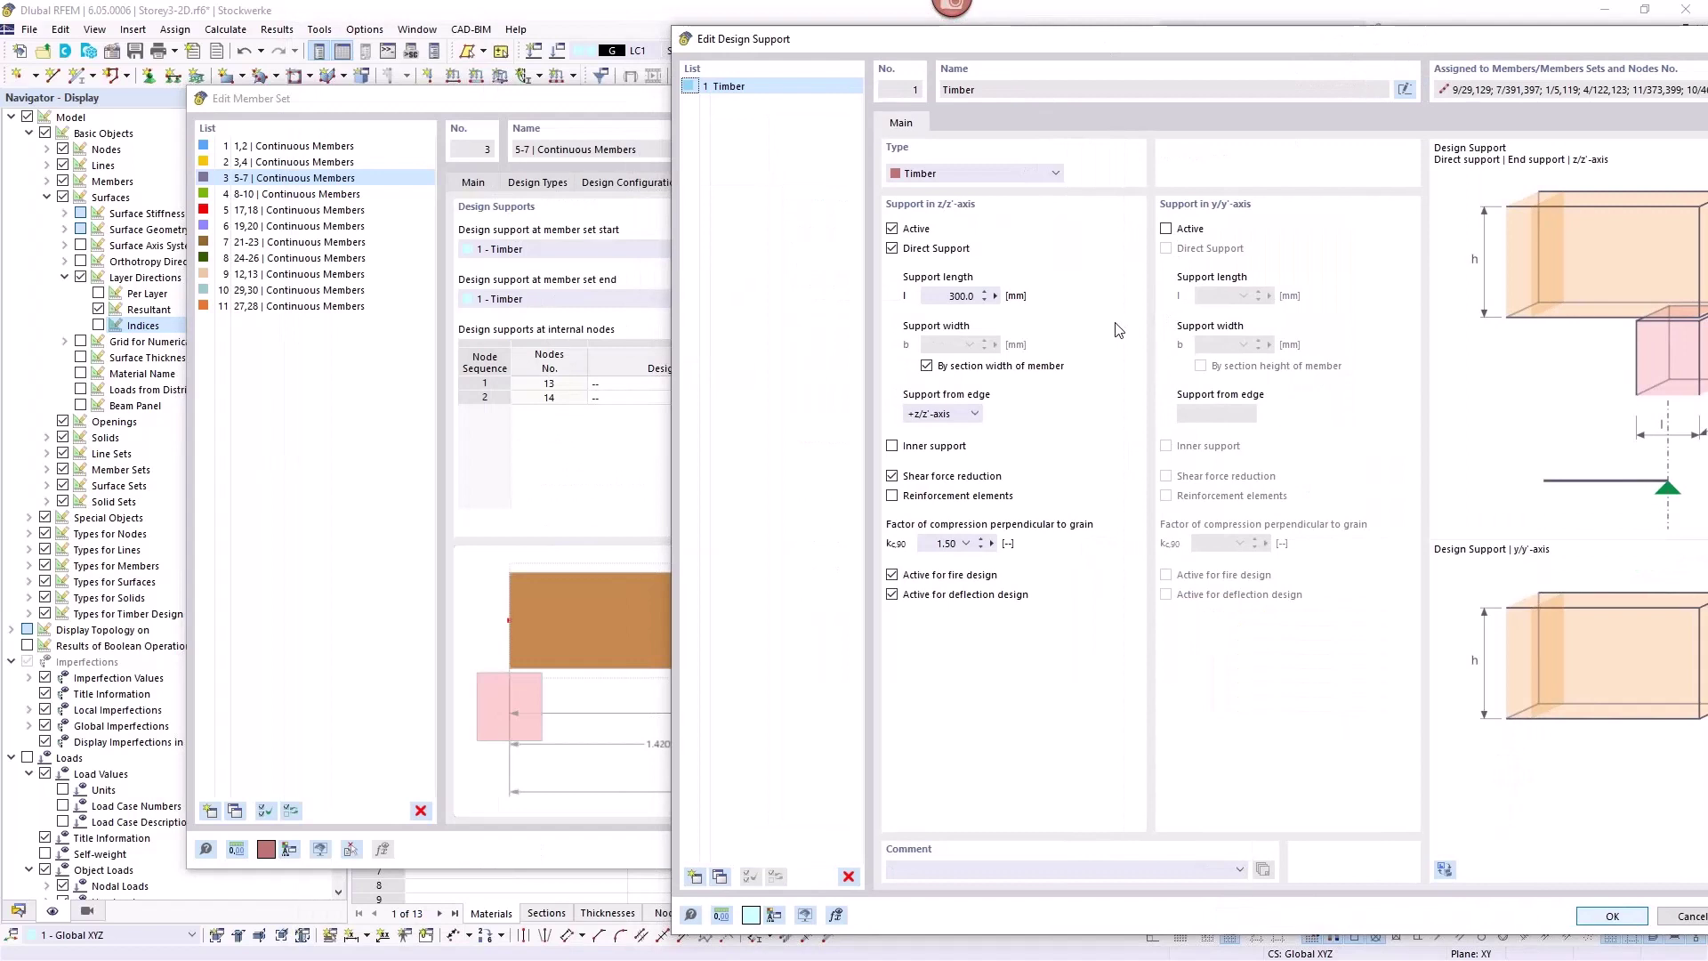
double_click(950, 295)
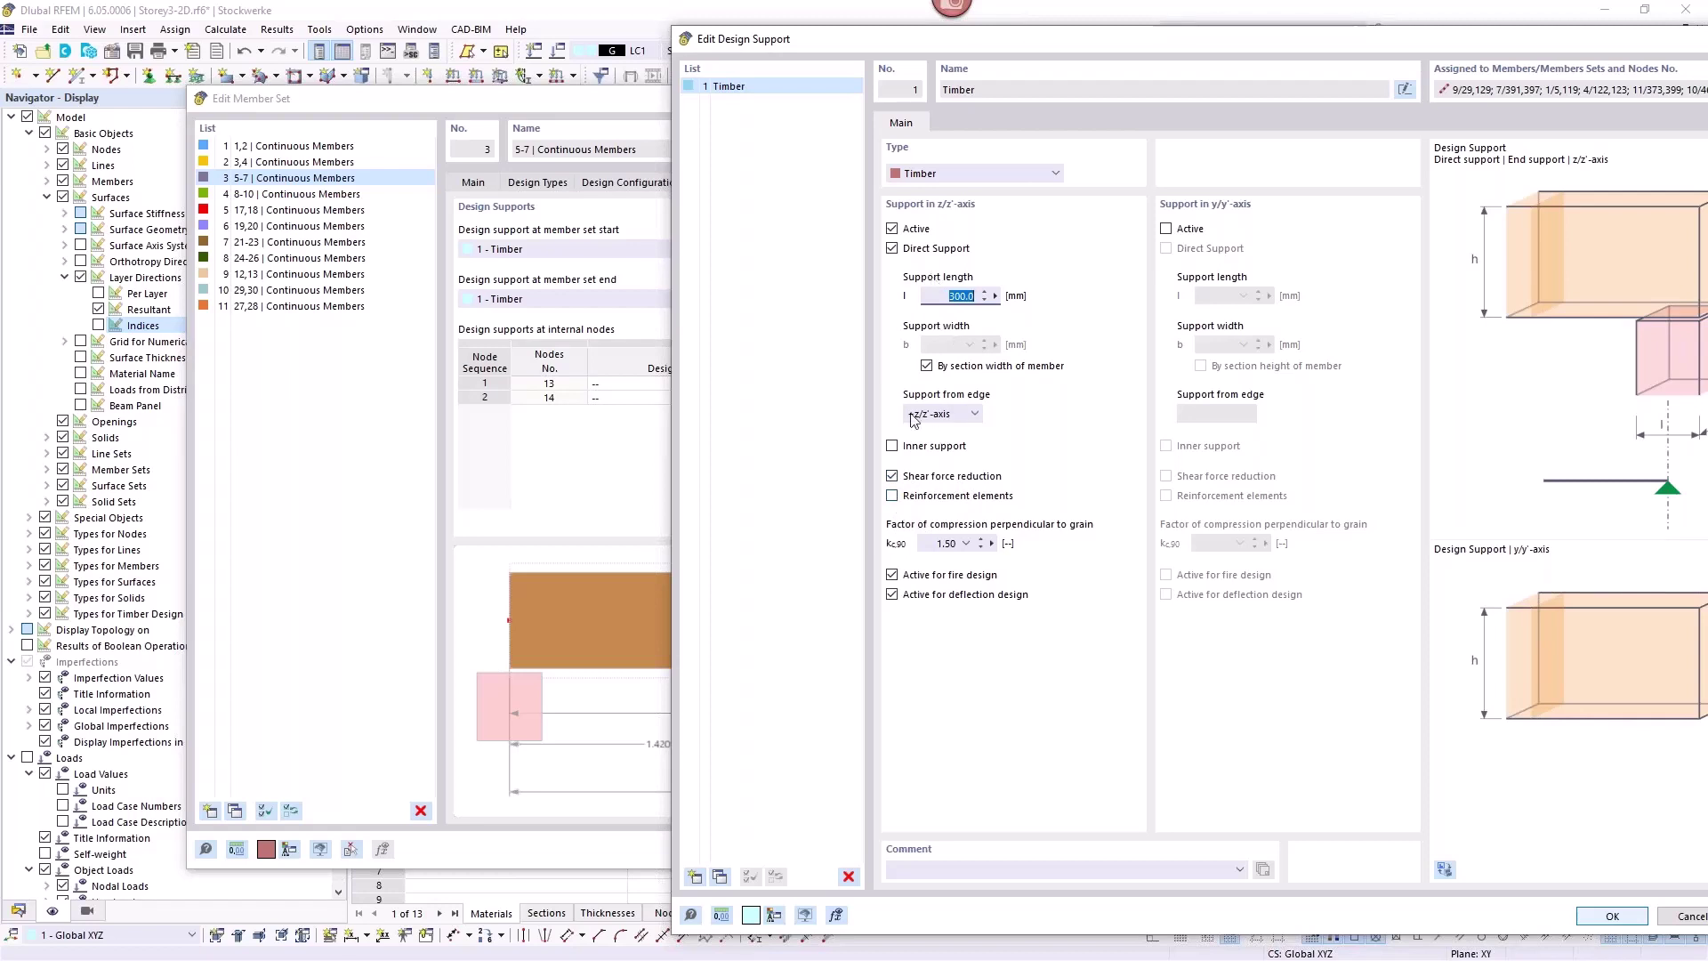
Temporarily enable reinforcement elements for the design support, examine the screw parameters, and disable the option again.
left_click(893, 496)
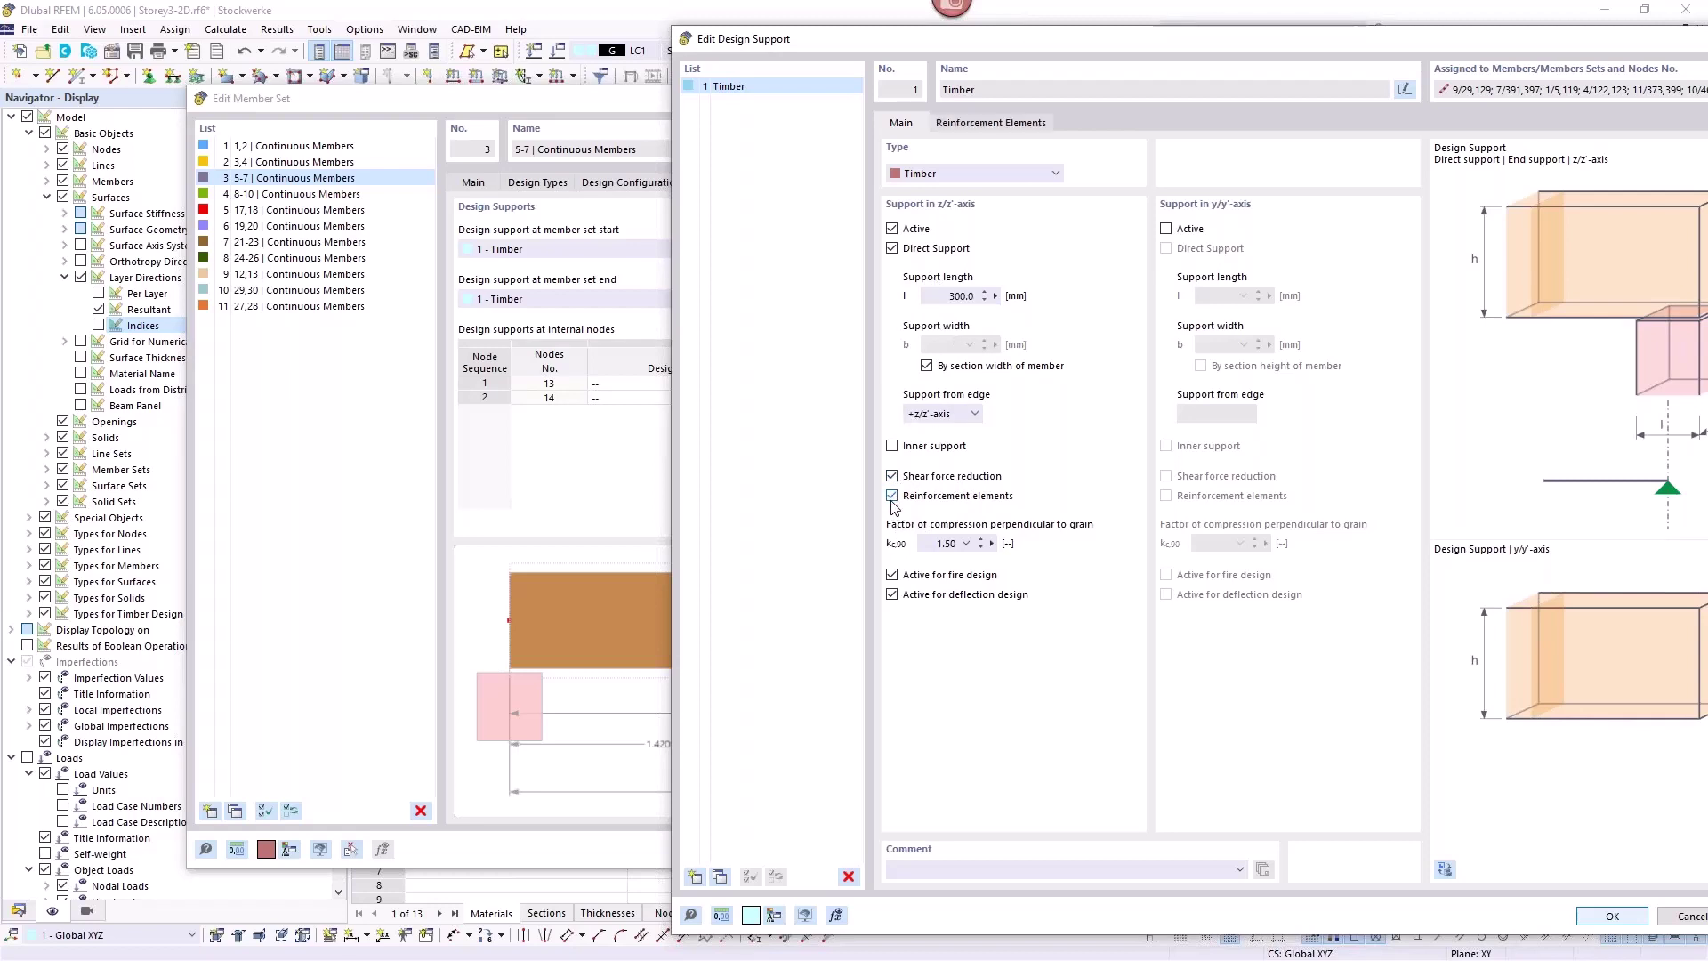
left_click(1006, 125)
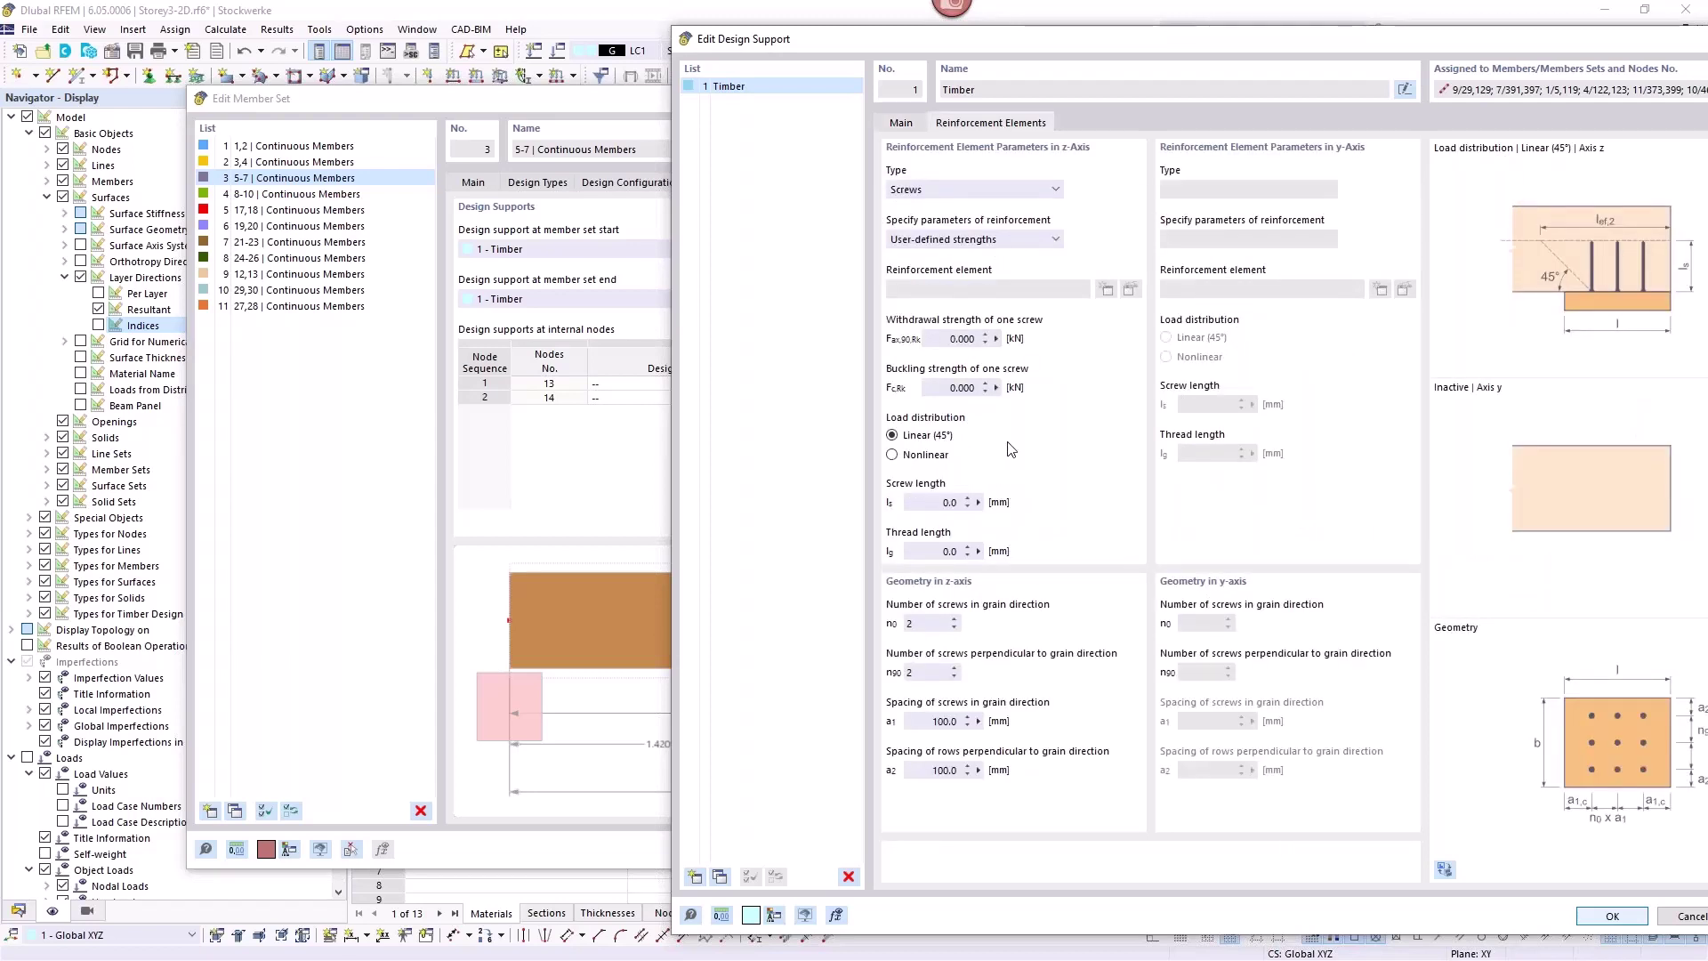
left_click(894, 126)
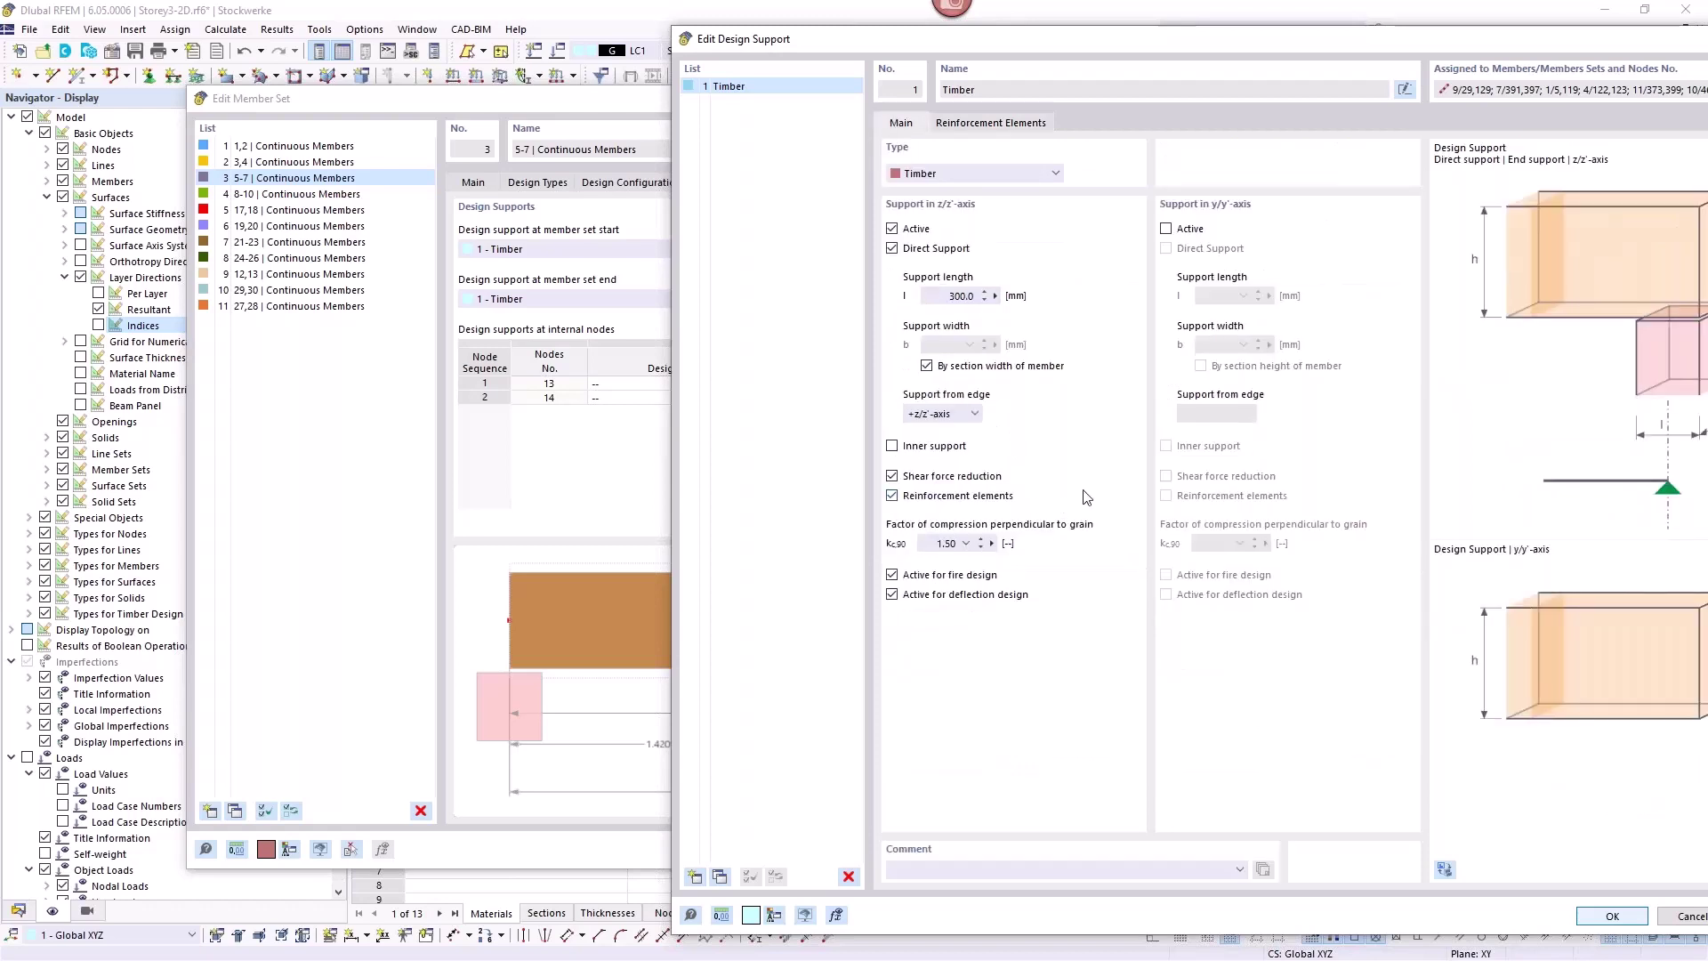
left_click(891, 497)
Examine the options for the factor of compression perpendicular to grain, and close the design support and member set.
left_click(966, 544)
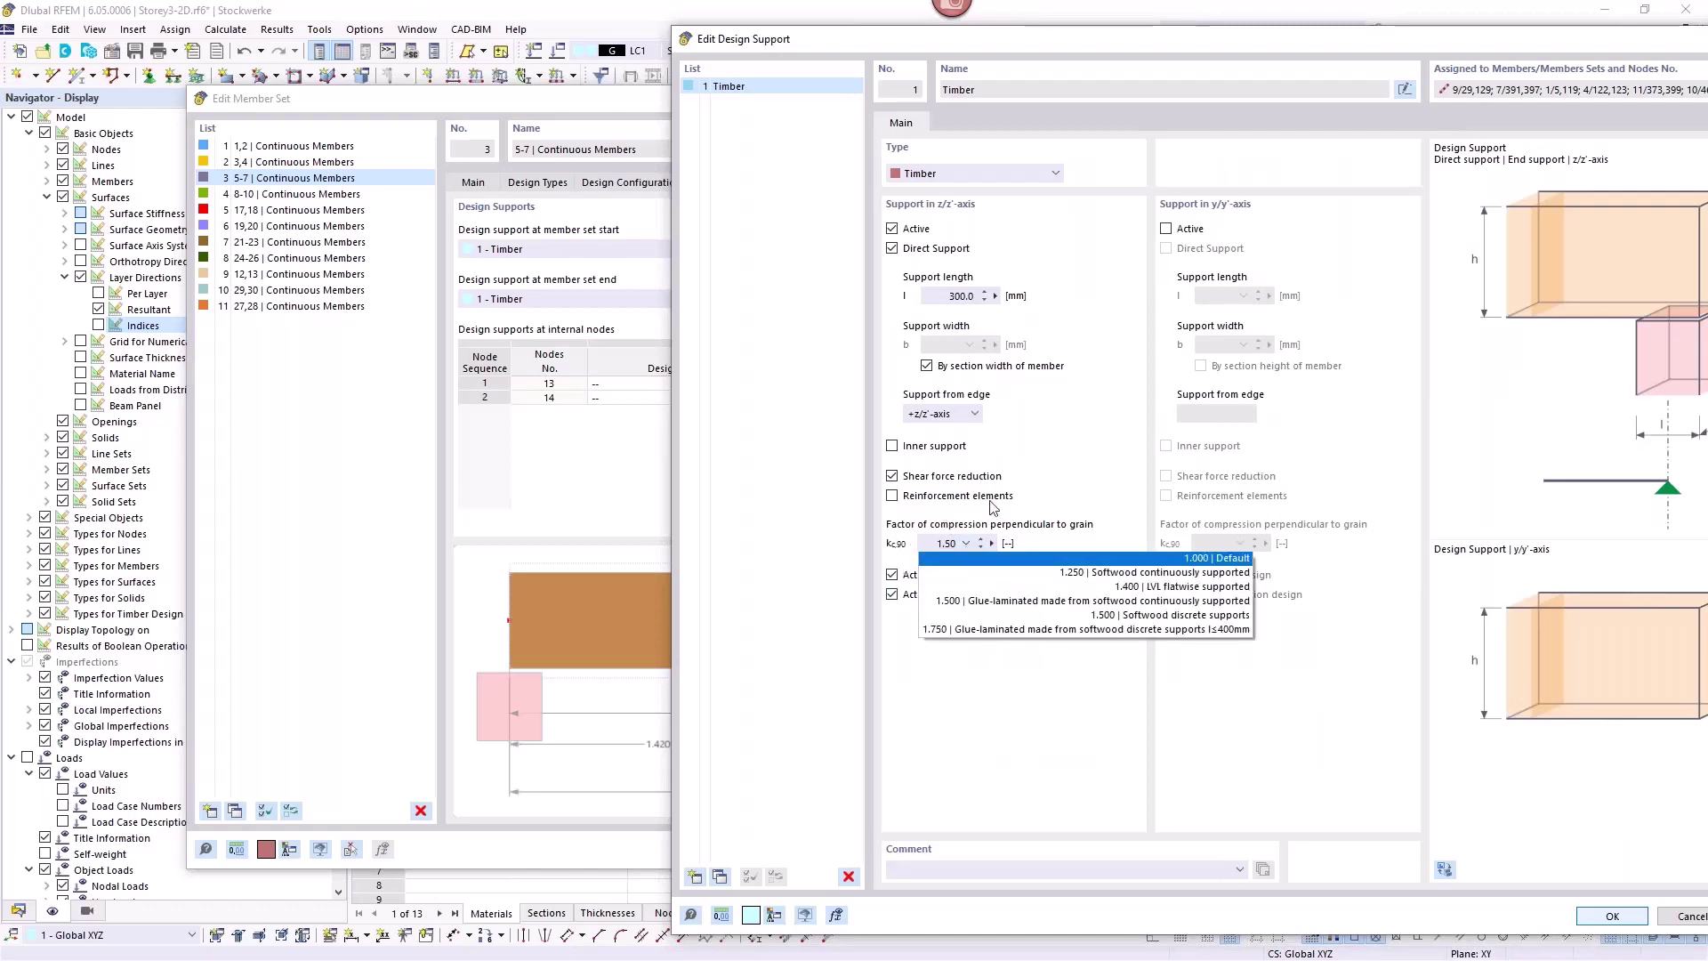
left_click(1041, 497)
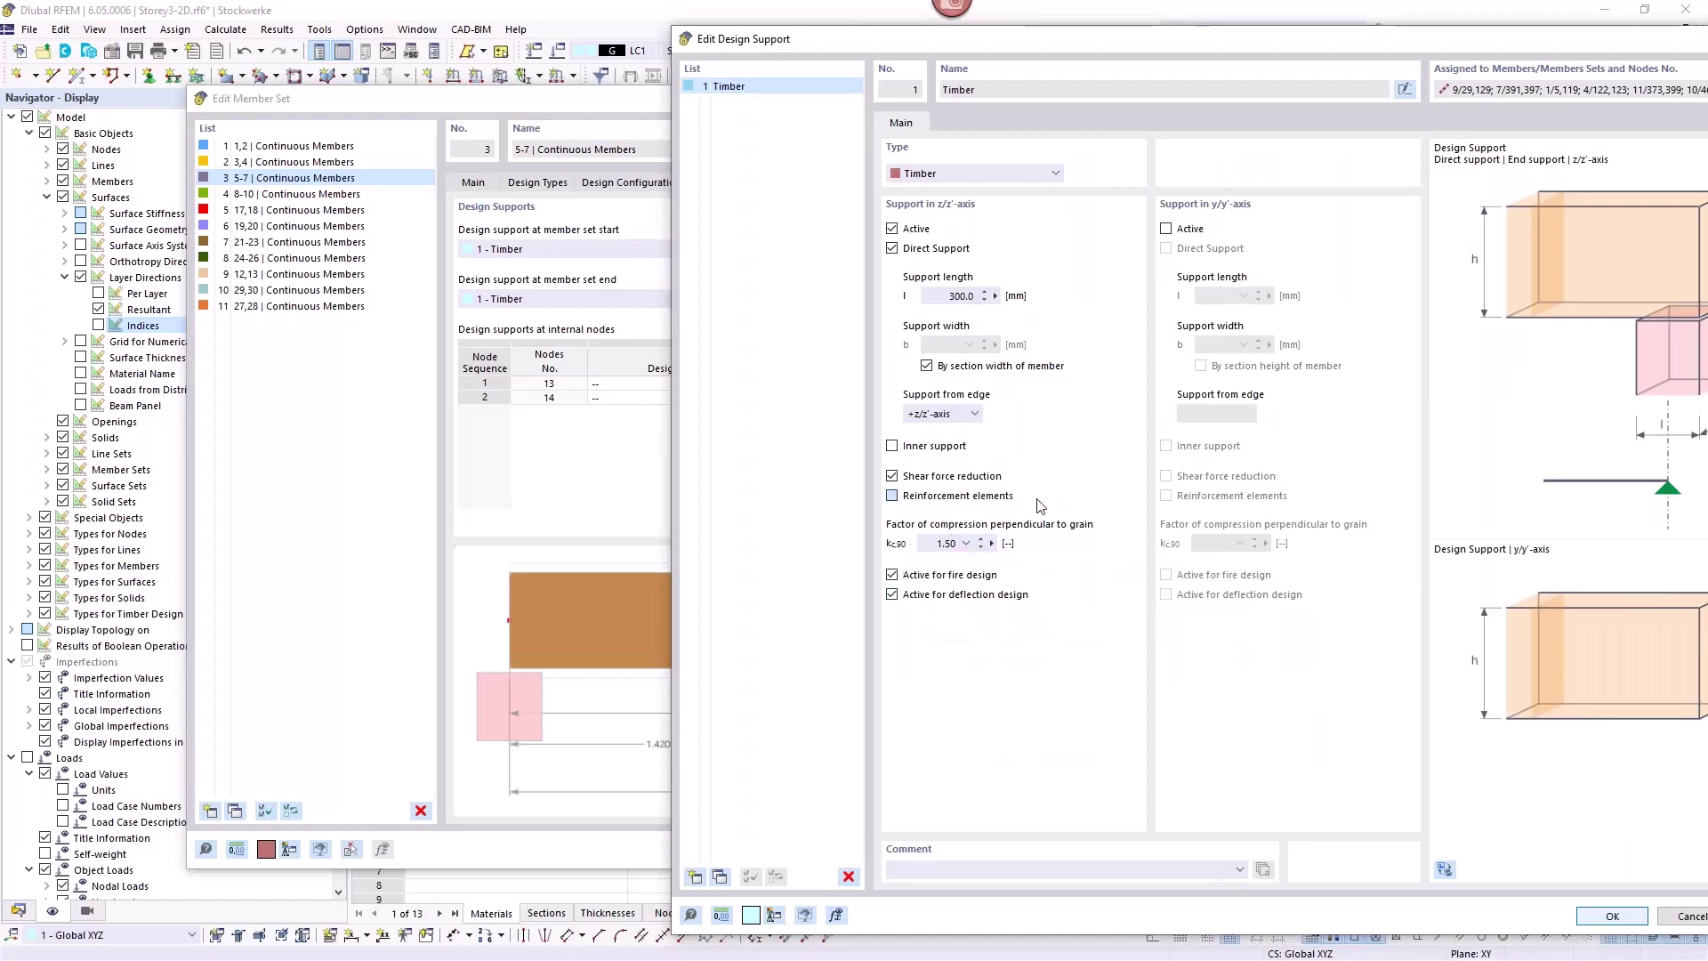
left_click(891, 496)
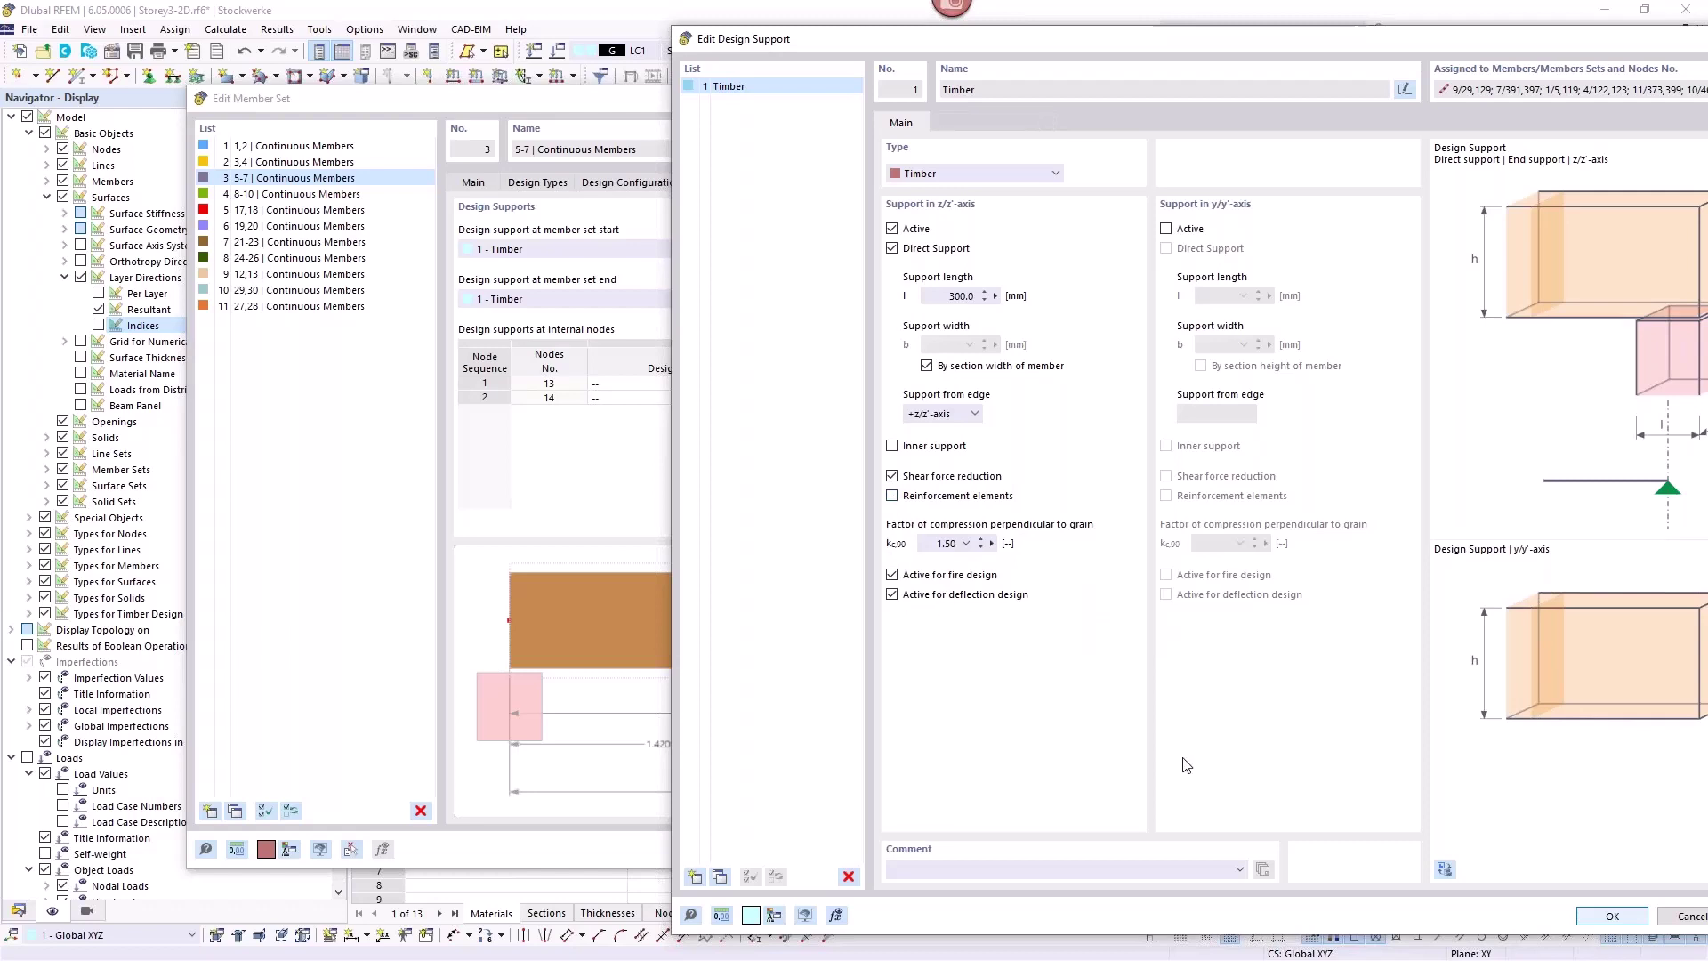
left_click(1611, 917)
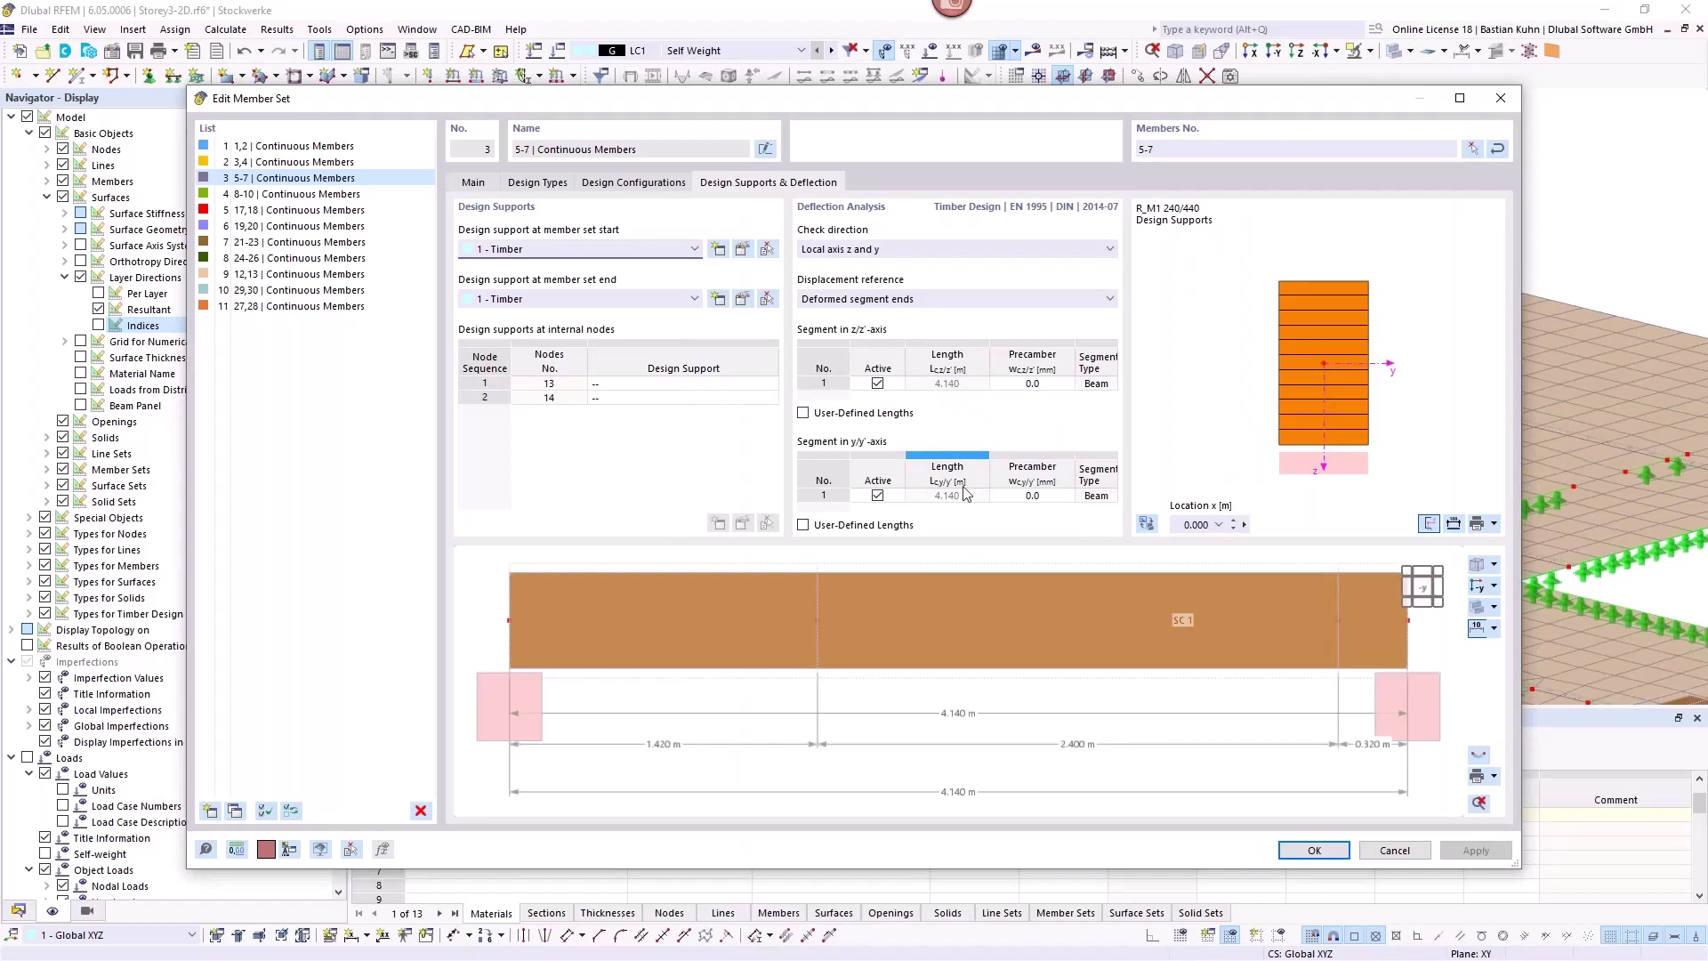
left_click(1301, 850)
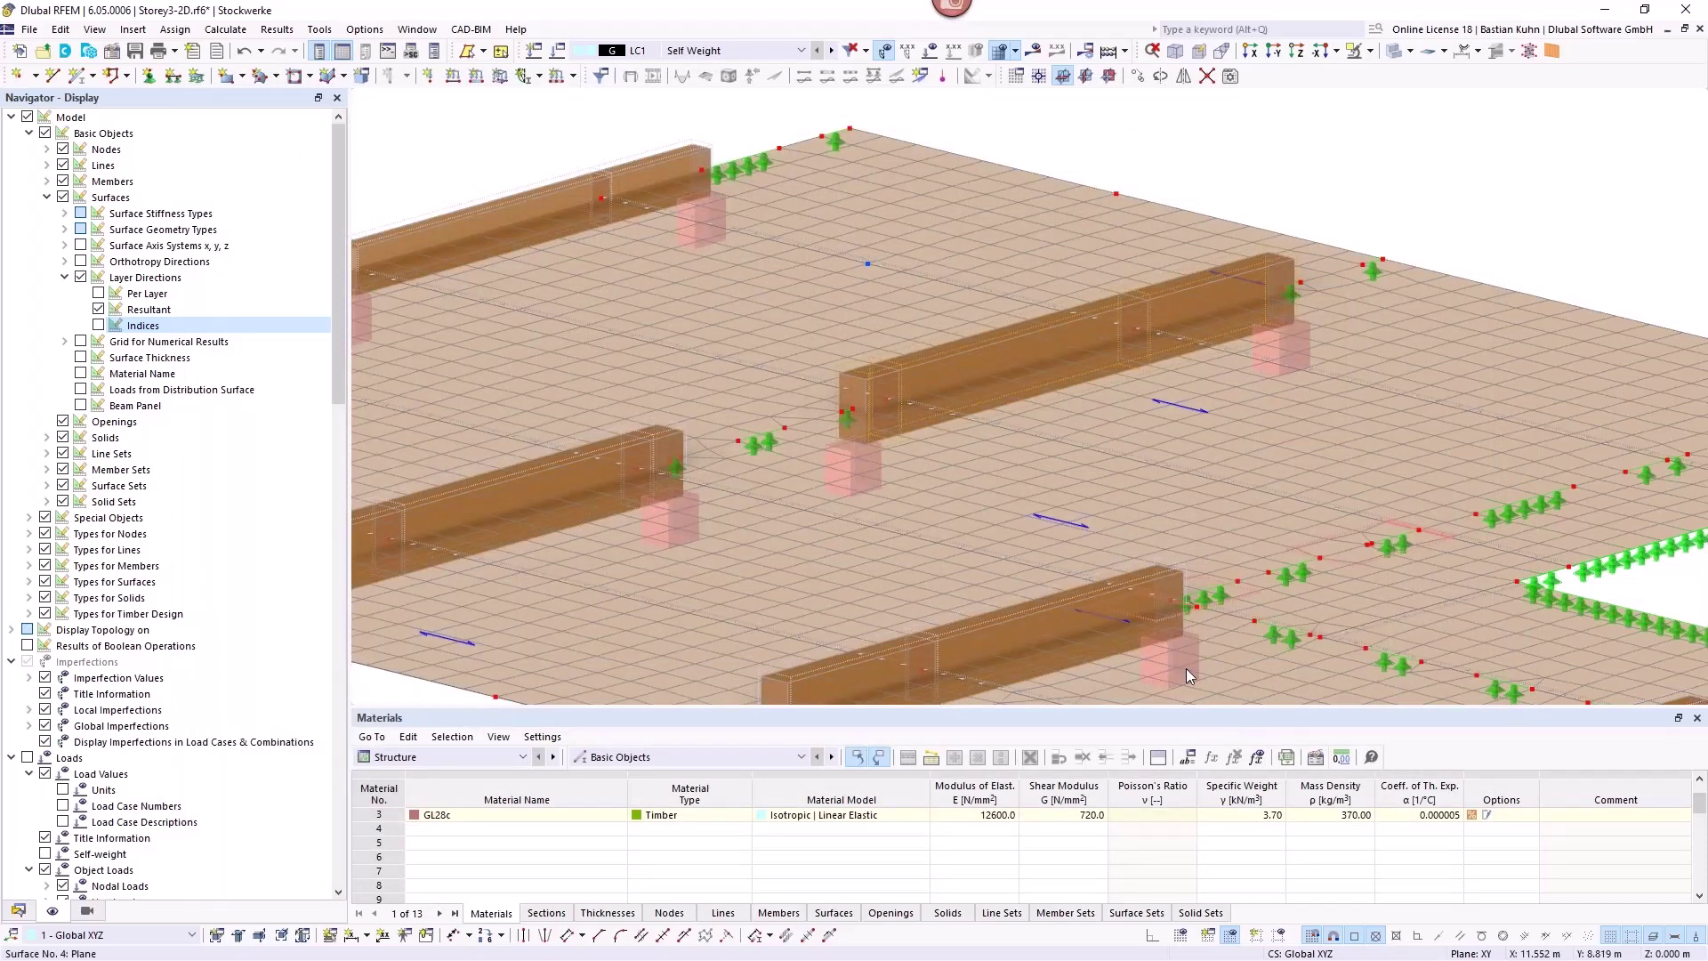
Open the properties of surface 2 and review its design configuration assignments and the stiffness reduction of its layered thickness.
left_click(876, 299)
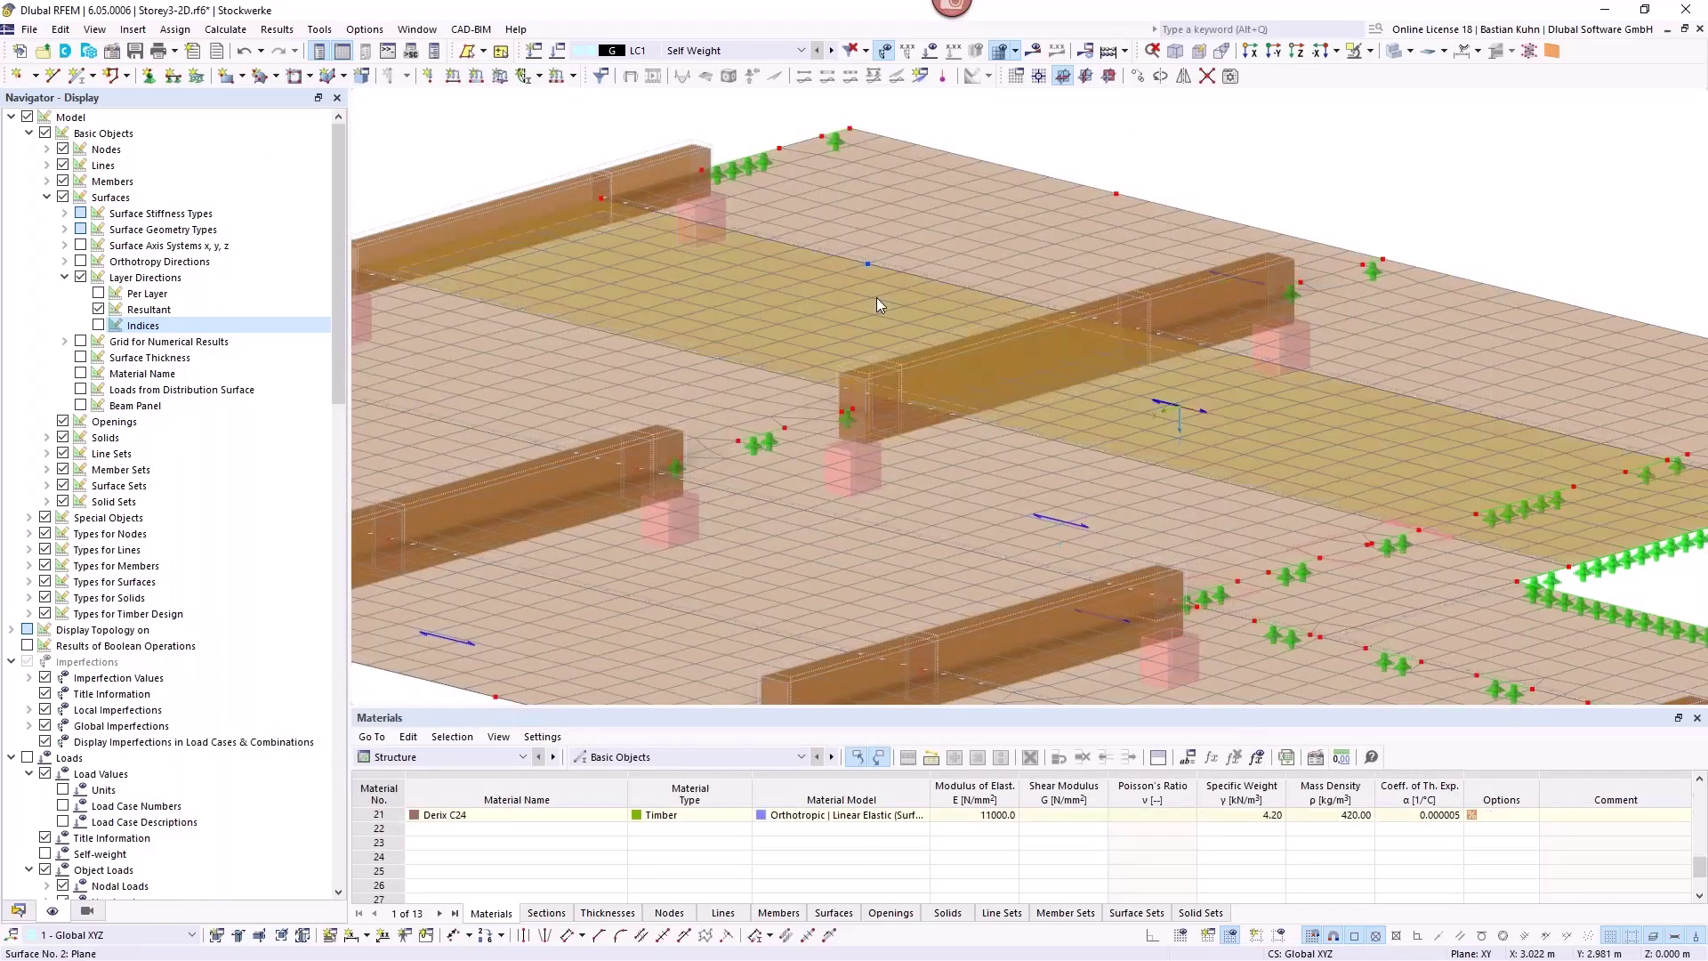
double_click(877, 297)
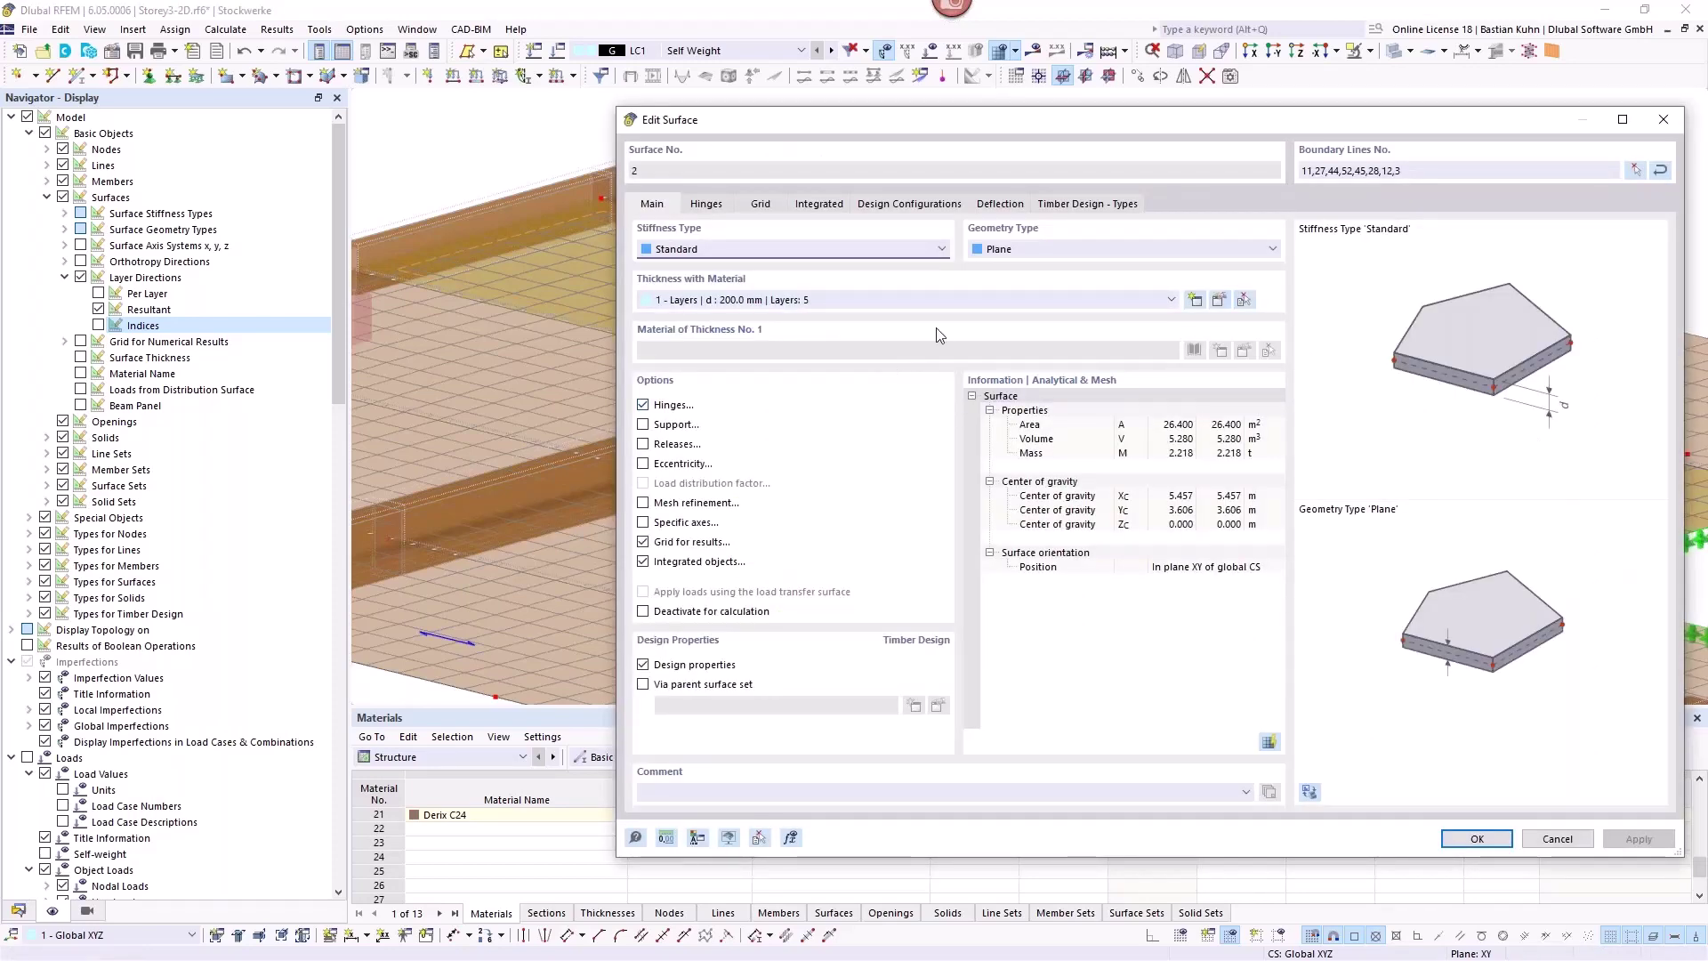
left_click(910, 205)
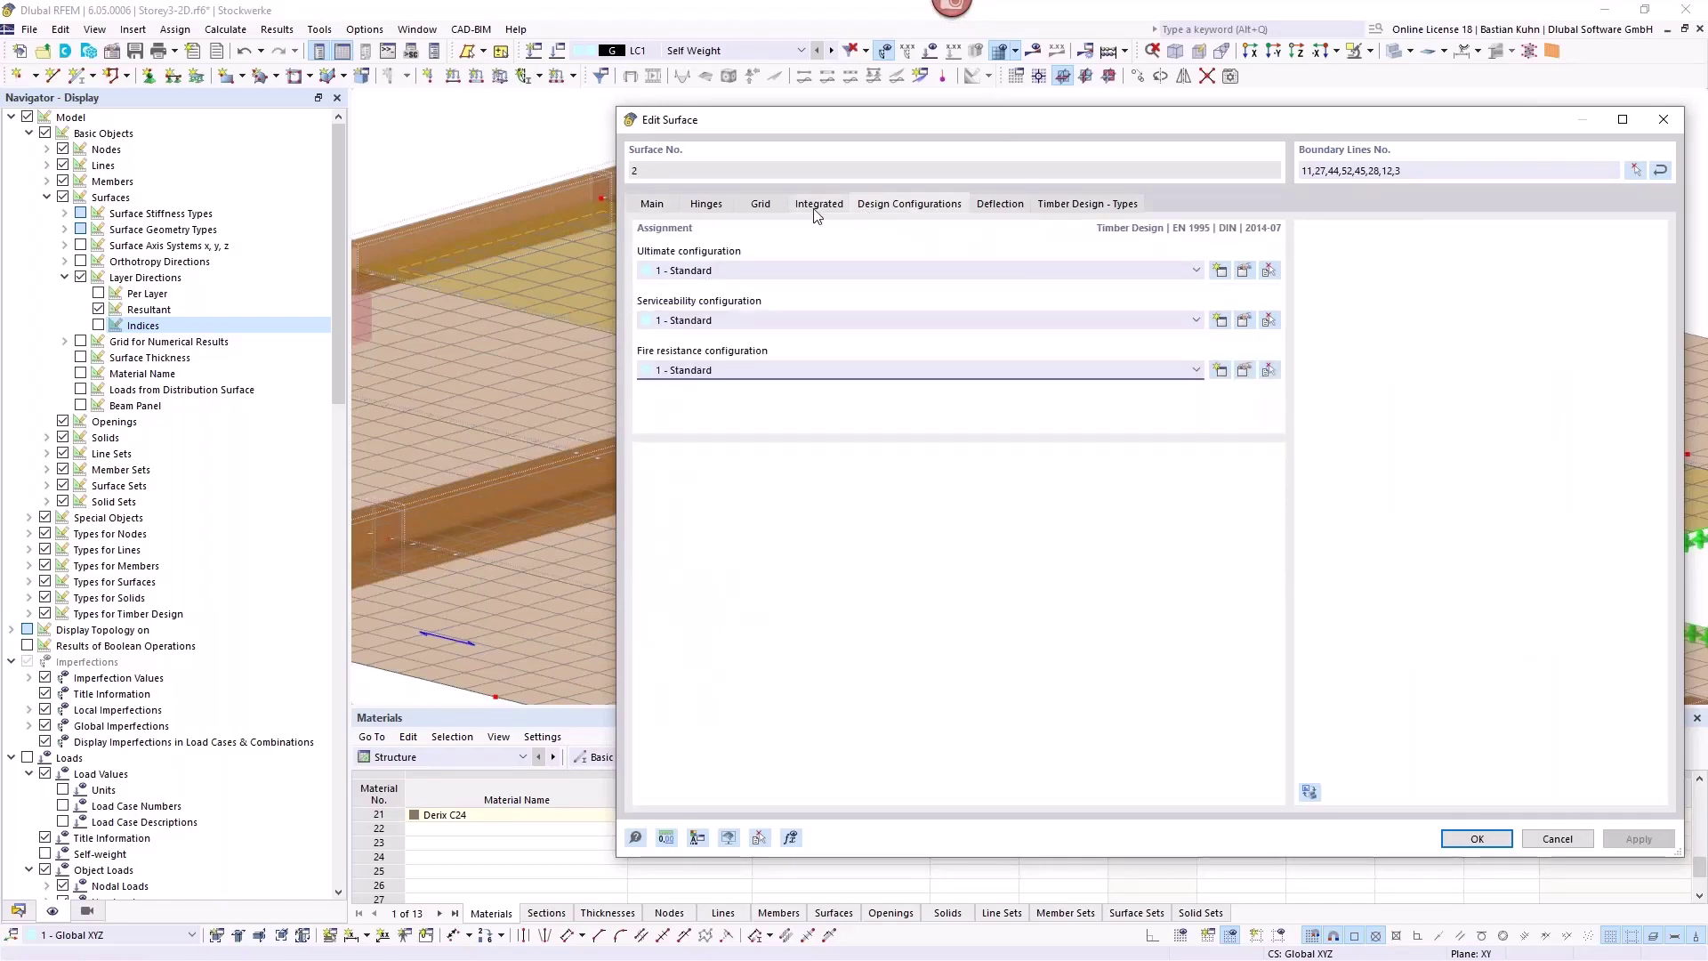
left_click(651, 206)
left_click(1219, 301)
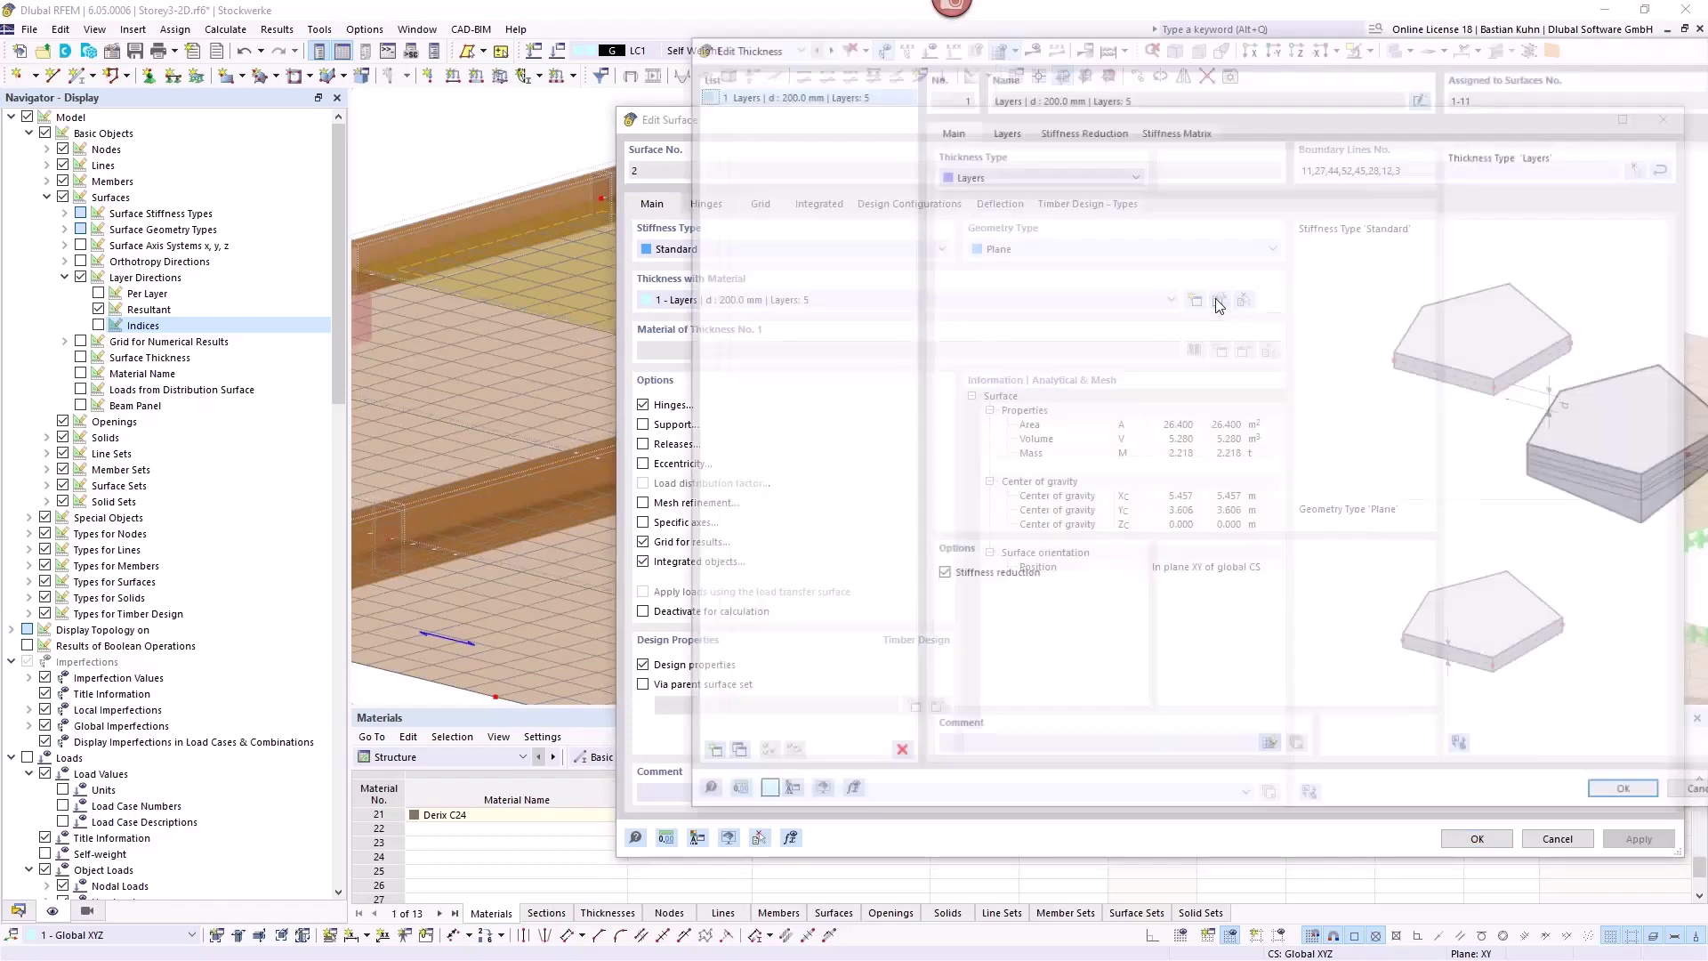
left_click(1083, 130)
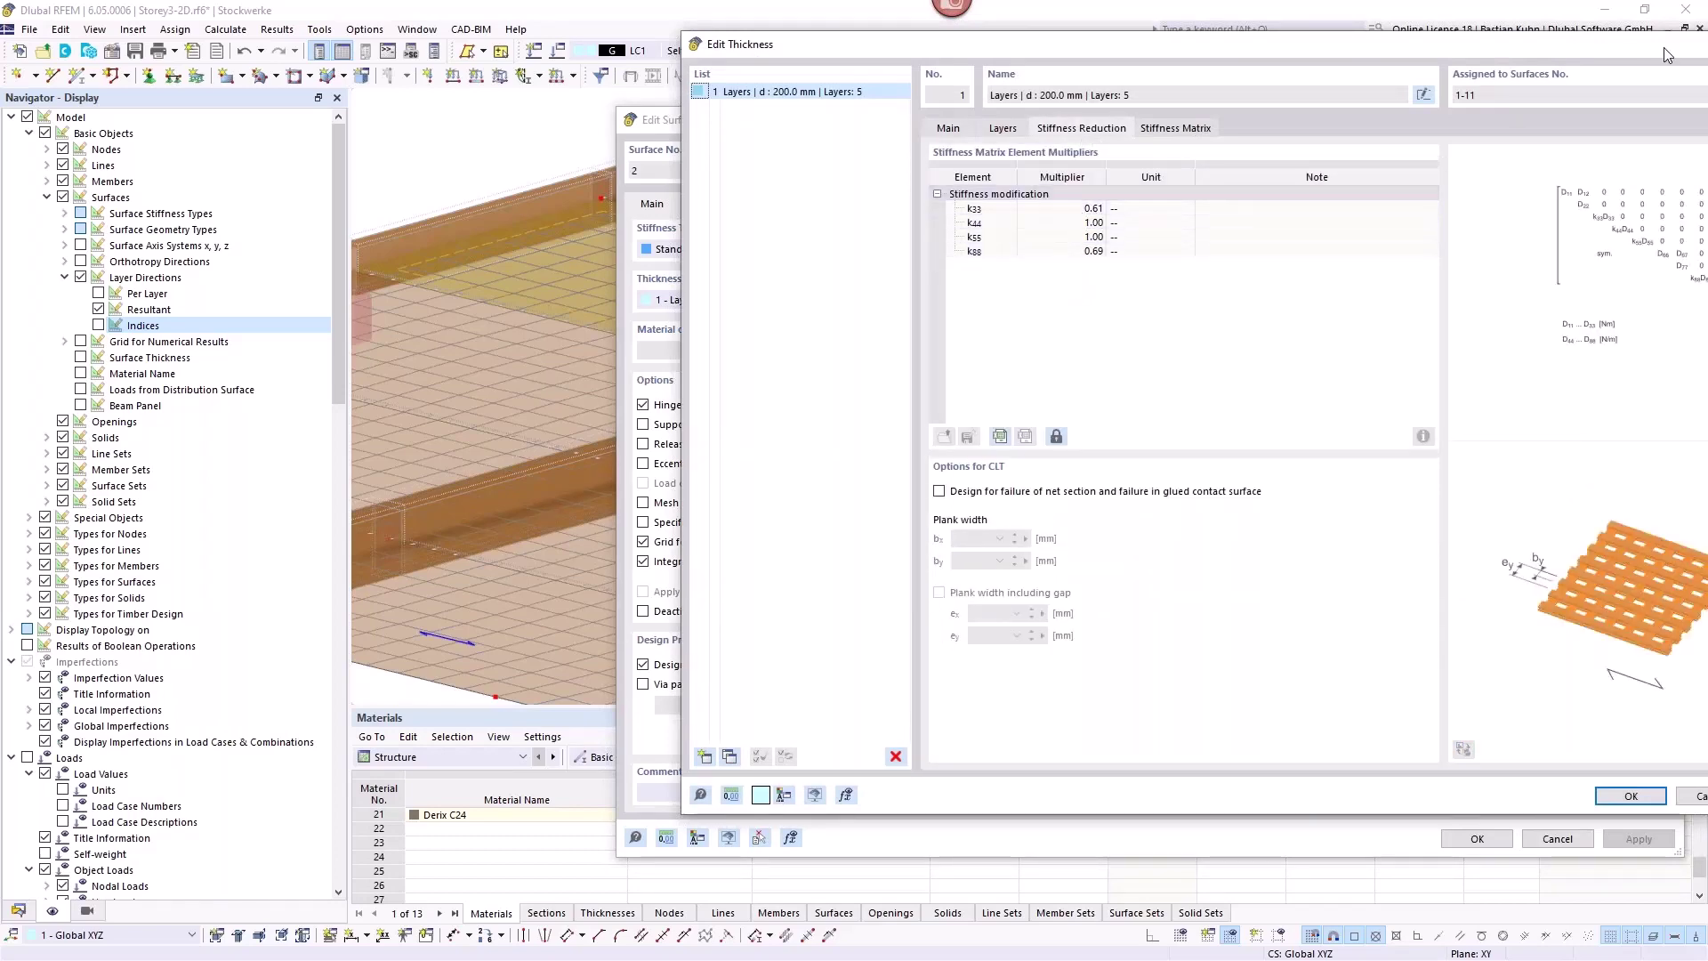
key("Escape")
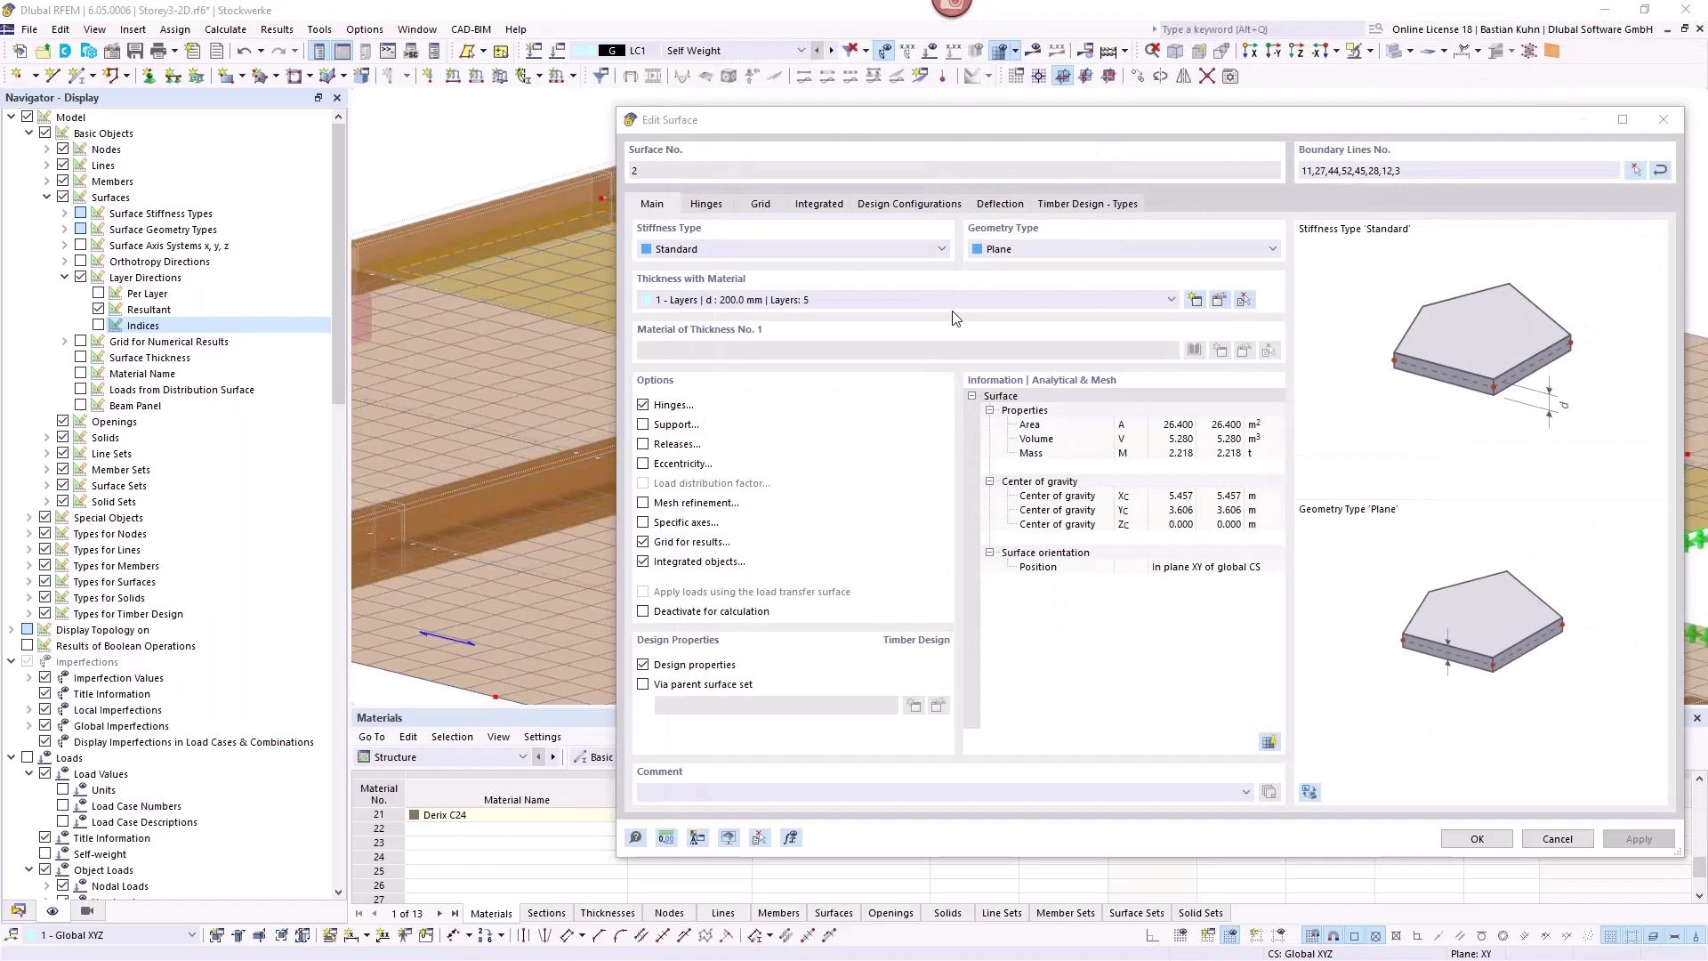
Try non-heat-proof adhesion of cross-laminated timber layers in the surface settings of the standard fire resistance configuration.
left_click(908, 205)
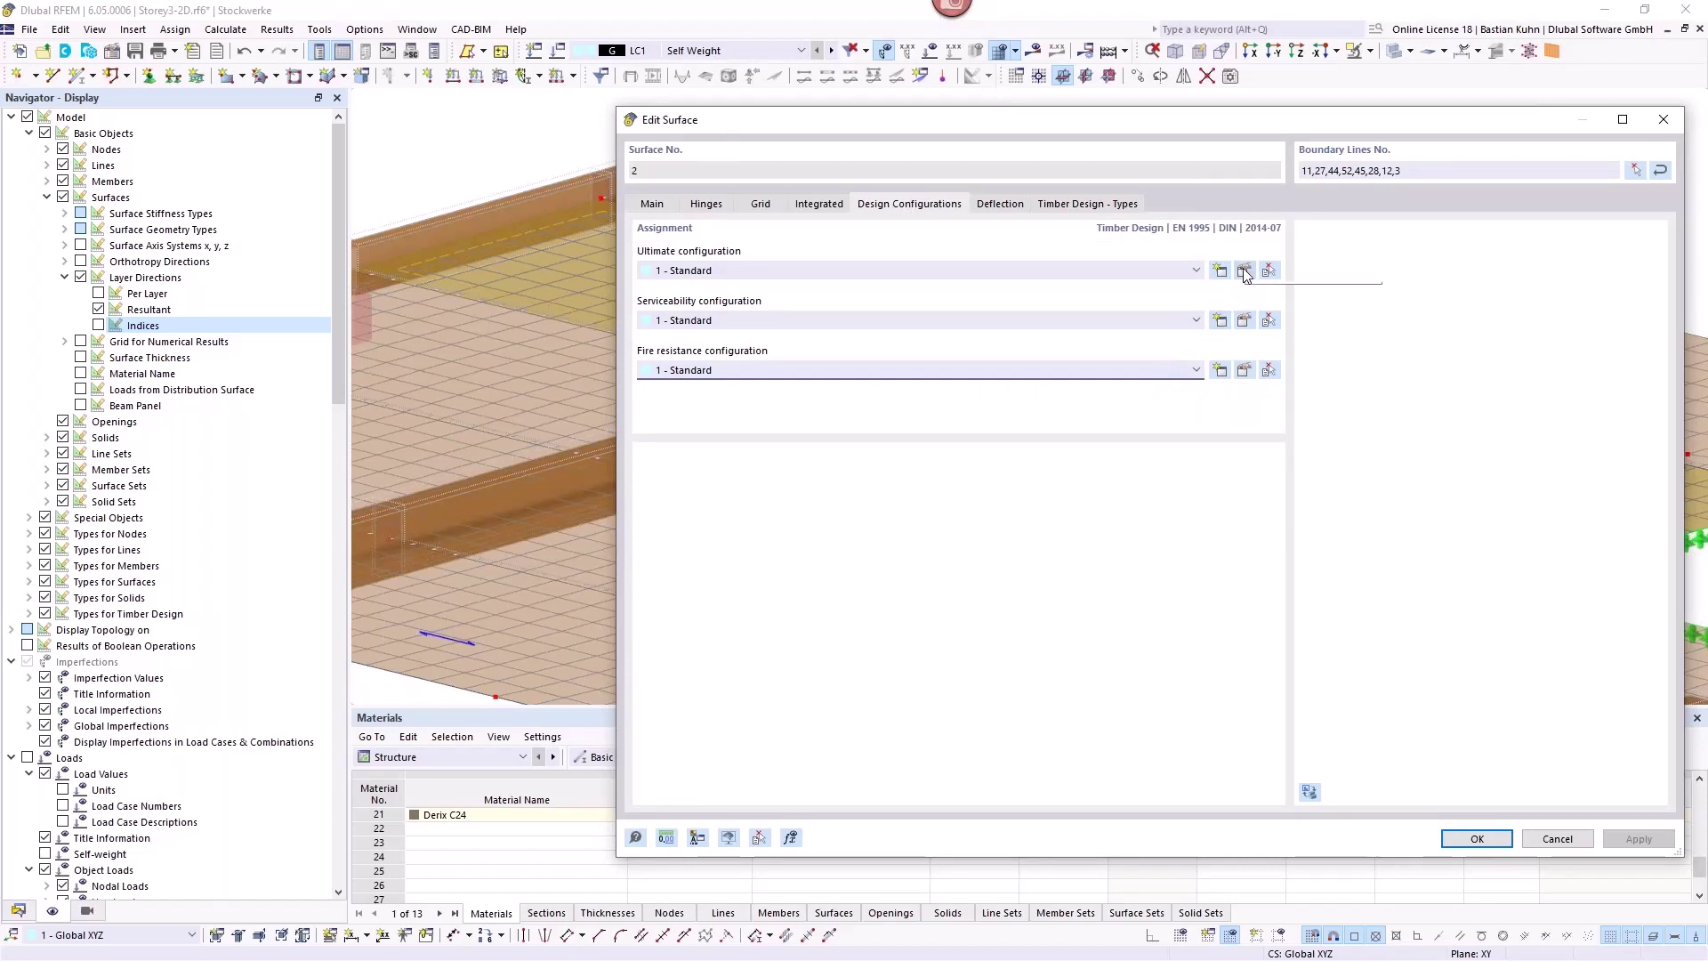
left_click(1243, 370)
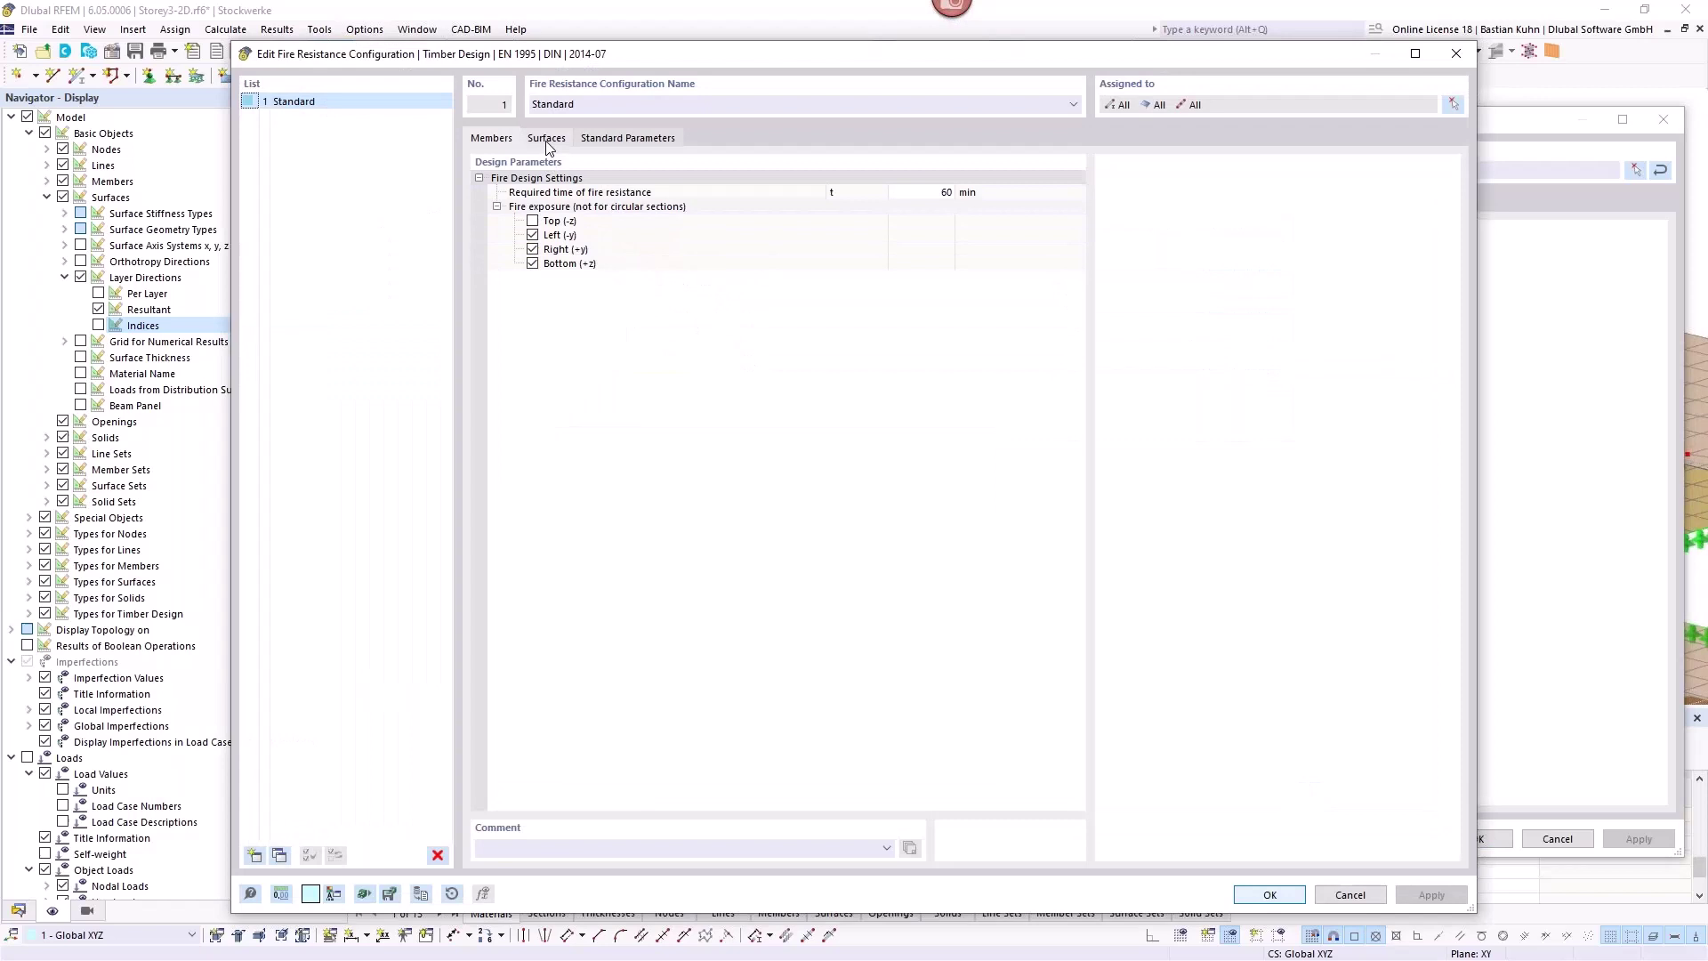
left_click(547, 140)
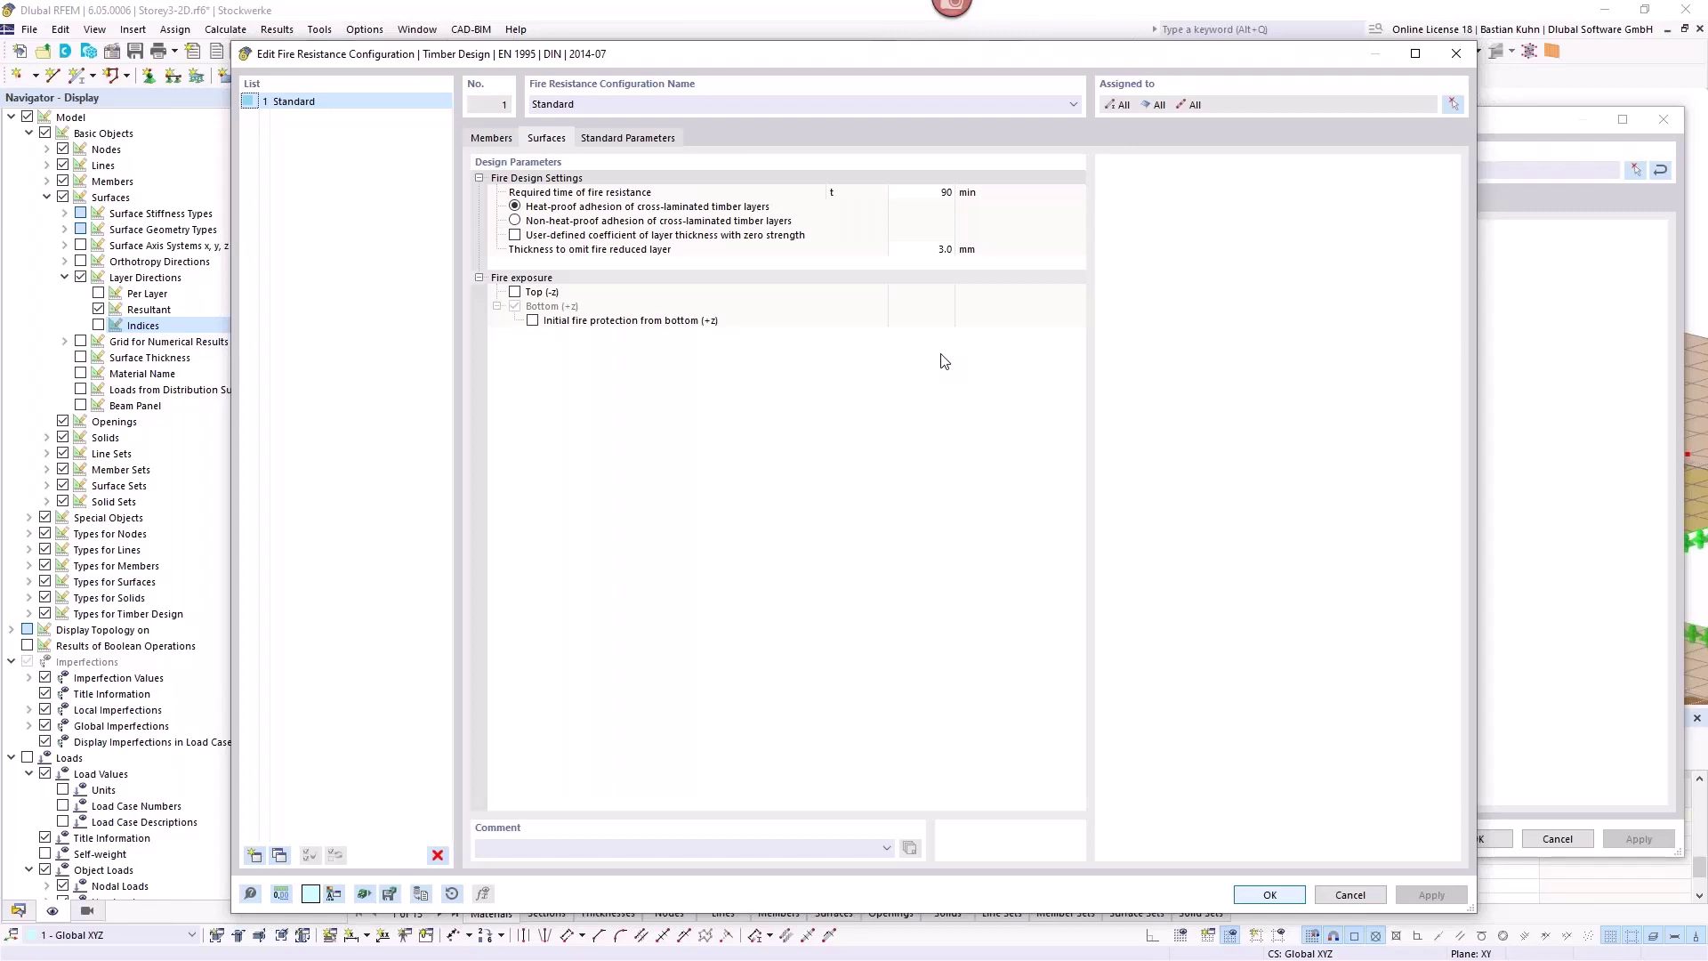
left_click(515, 221)
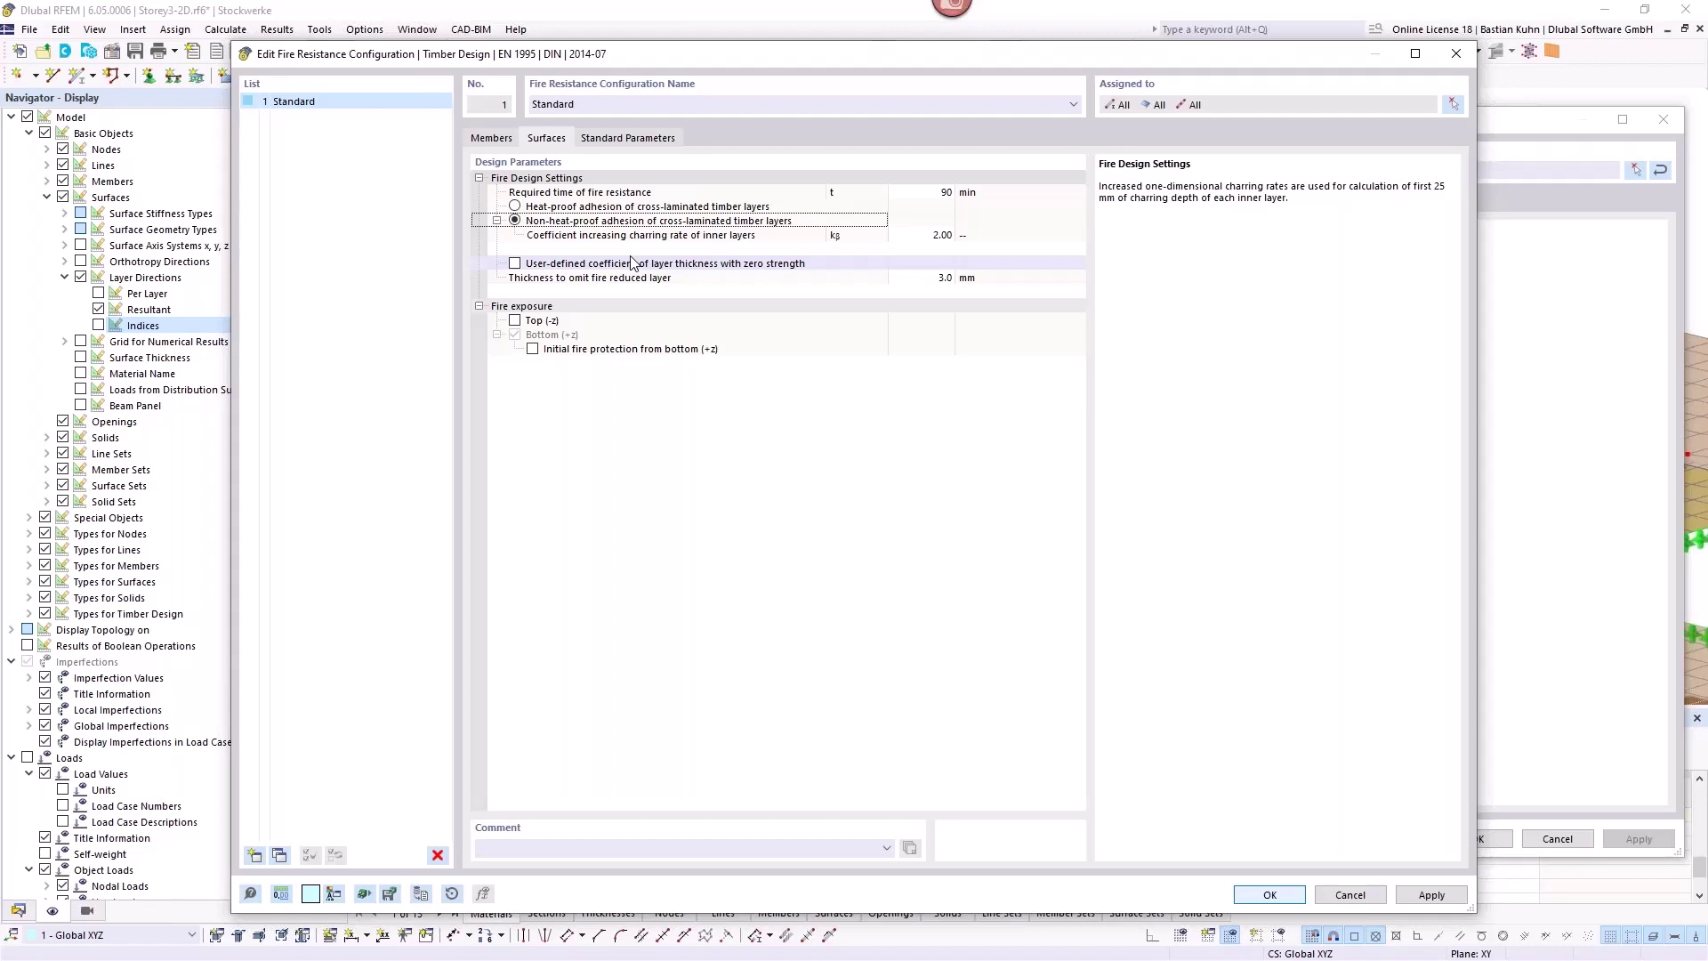
Examine the standard charring rates and the coefficient increasing the inner layers' charring rate, and discard the configuration changes.
left_click(619, 140)
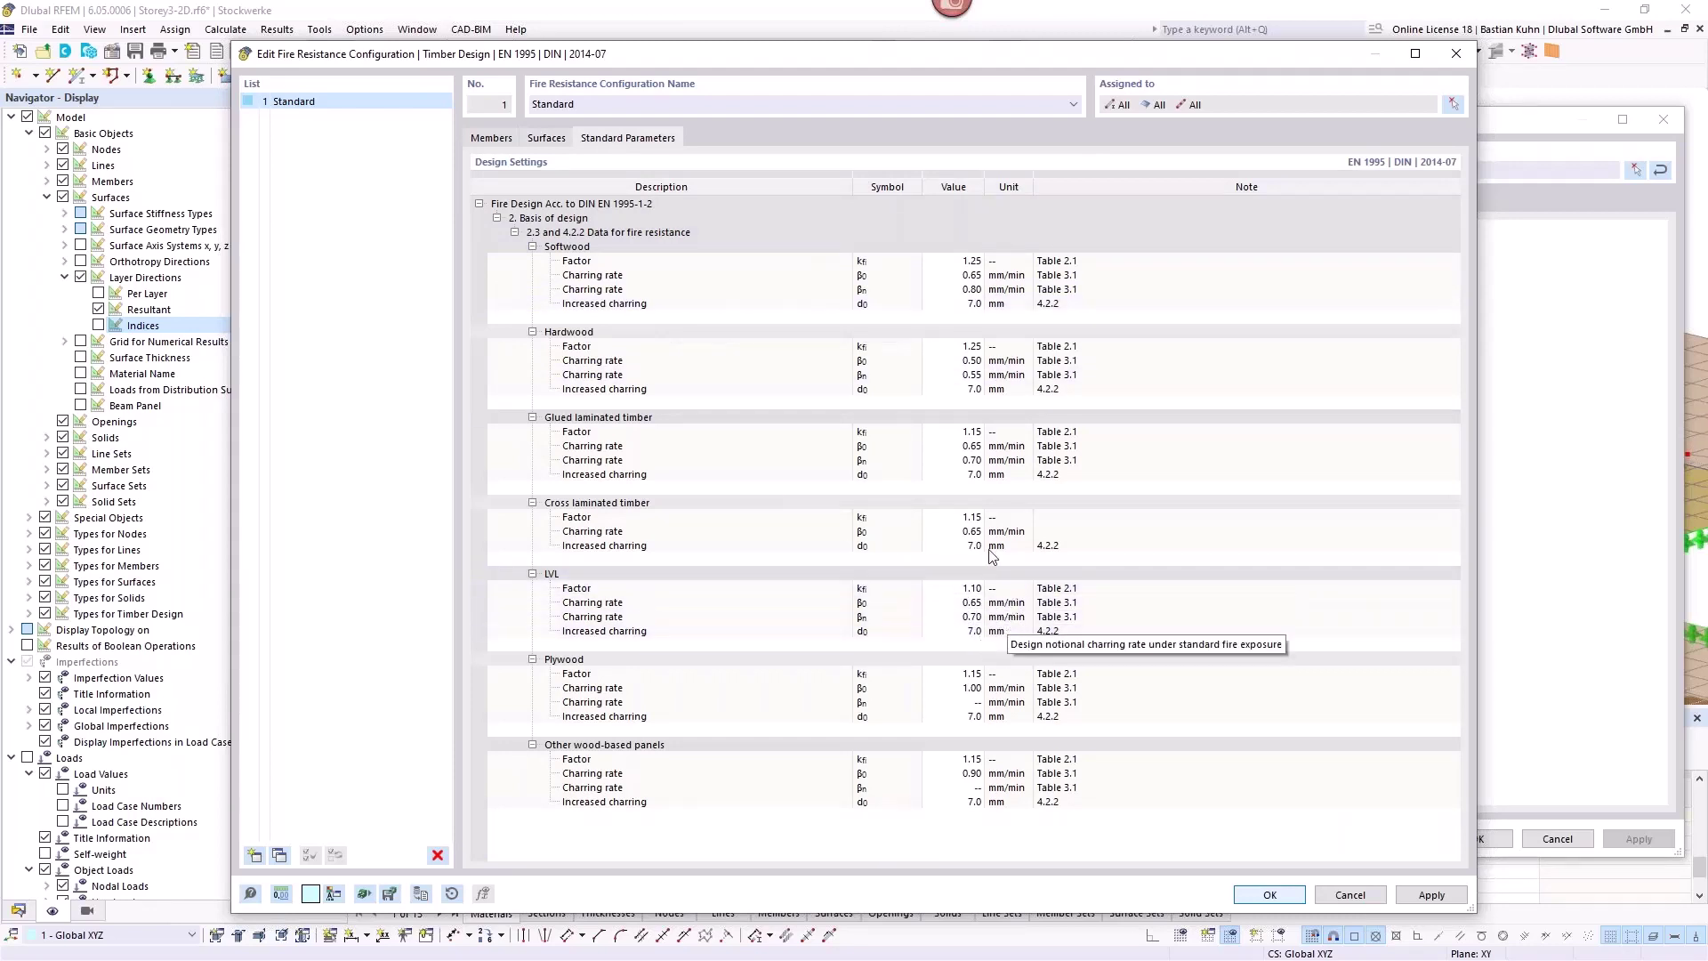
left_click(965, 531)
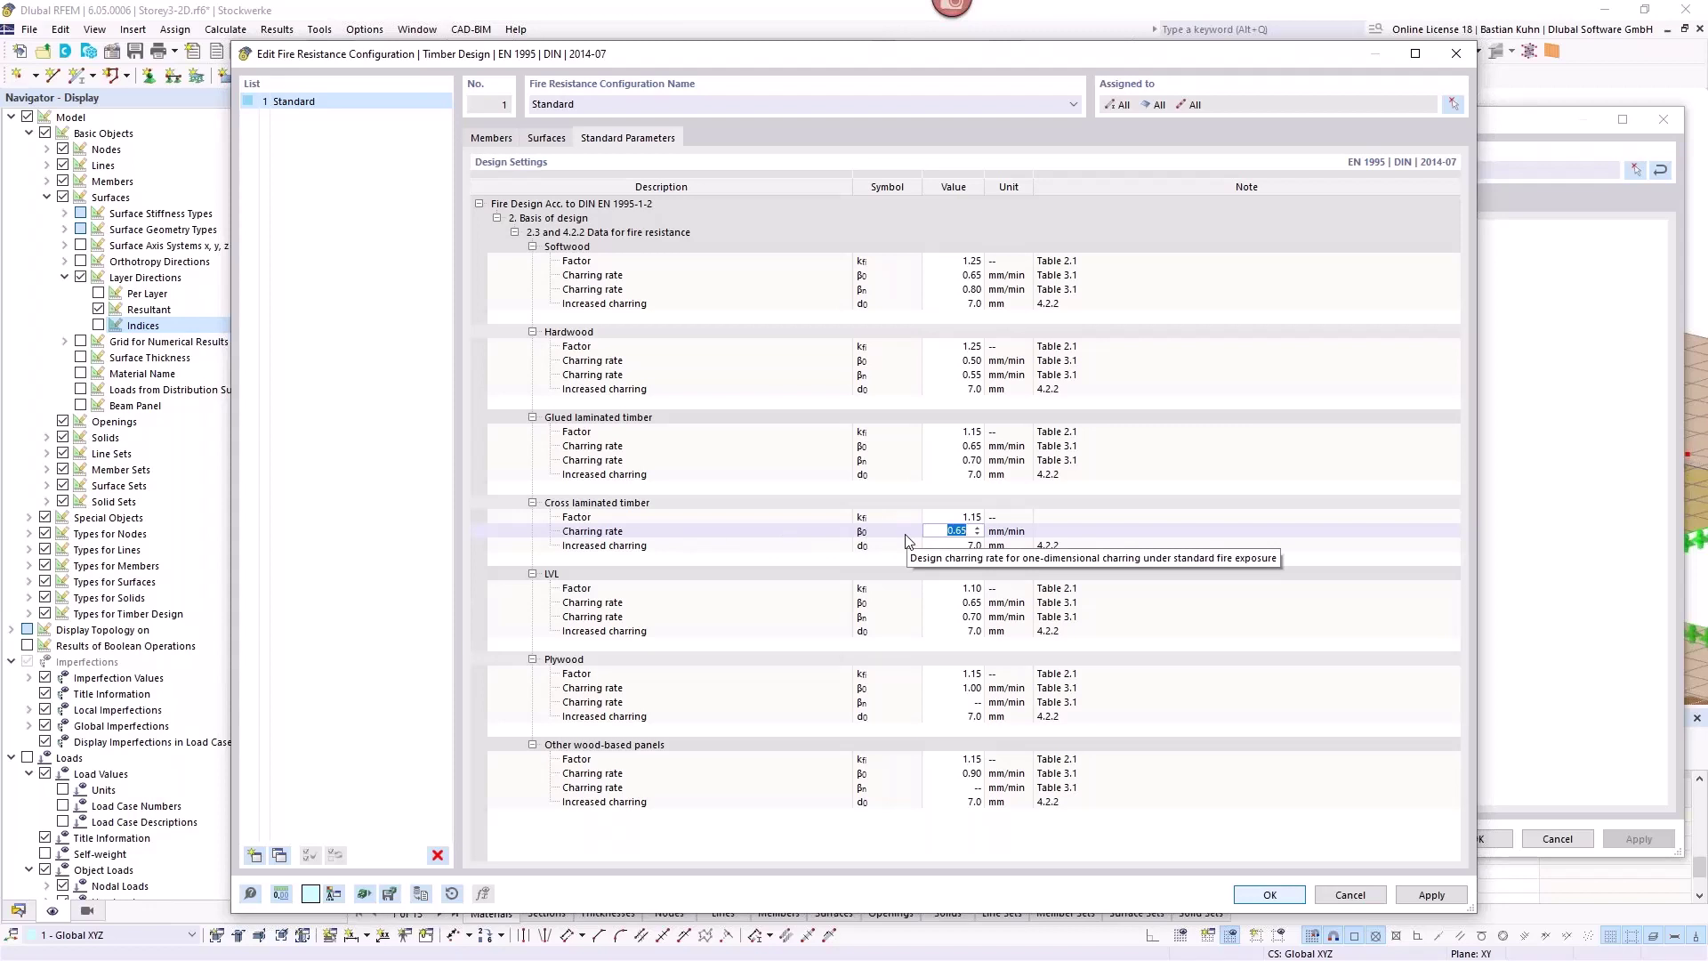
left_click(952, 275)
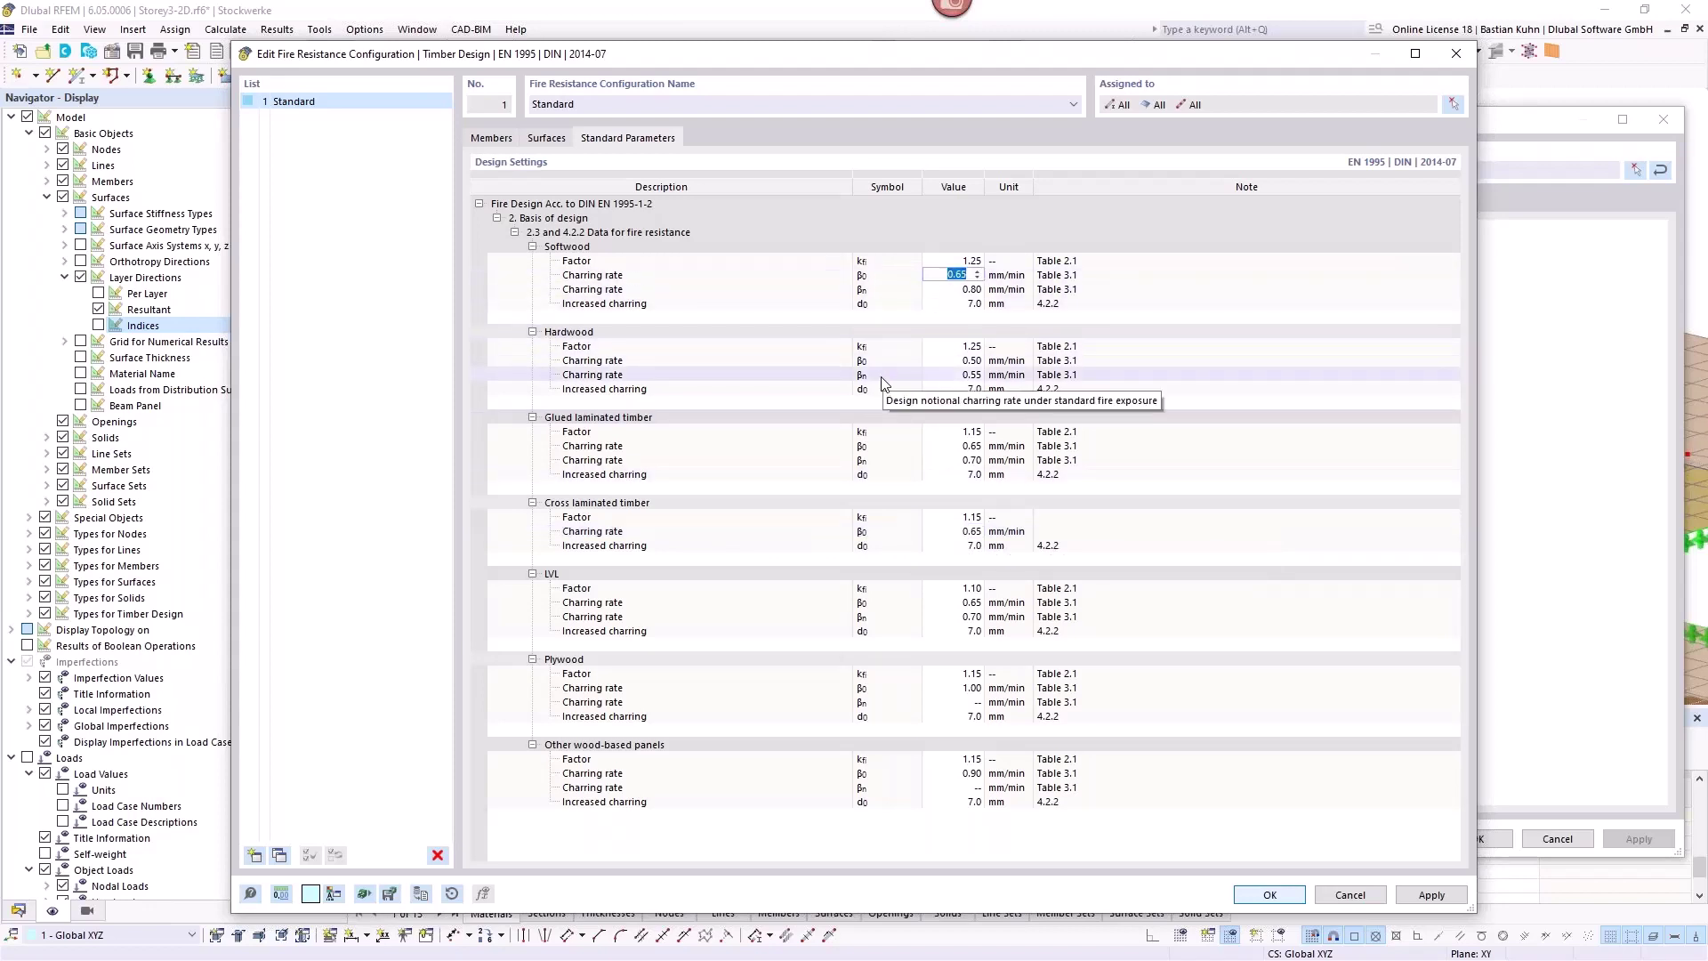
left_click(525, 134)
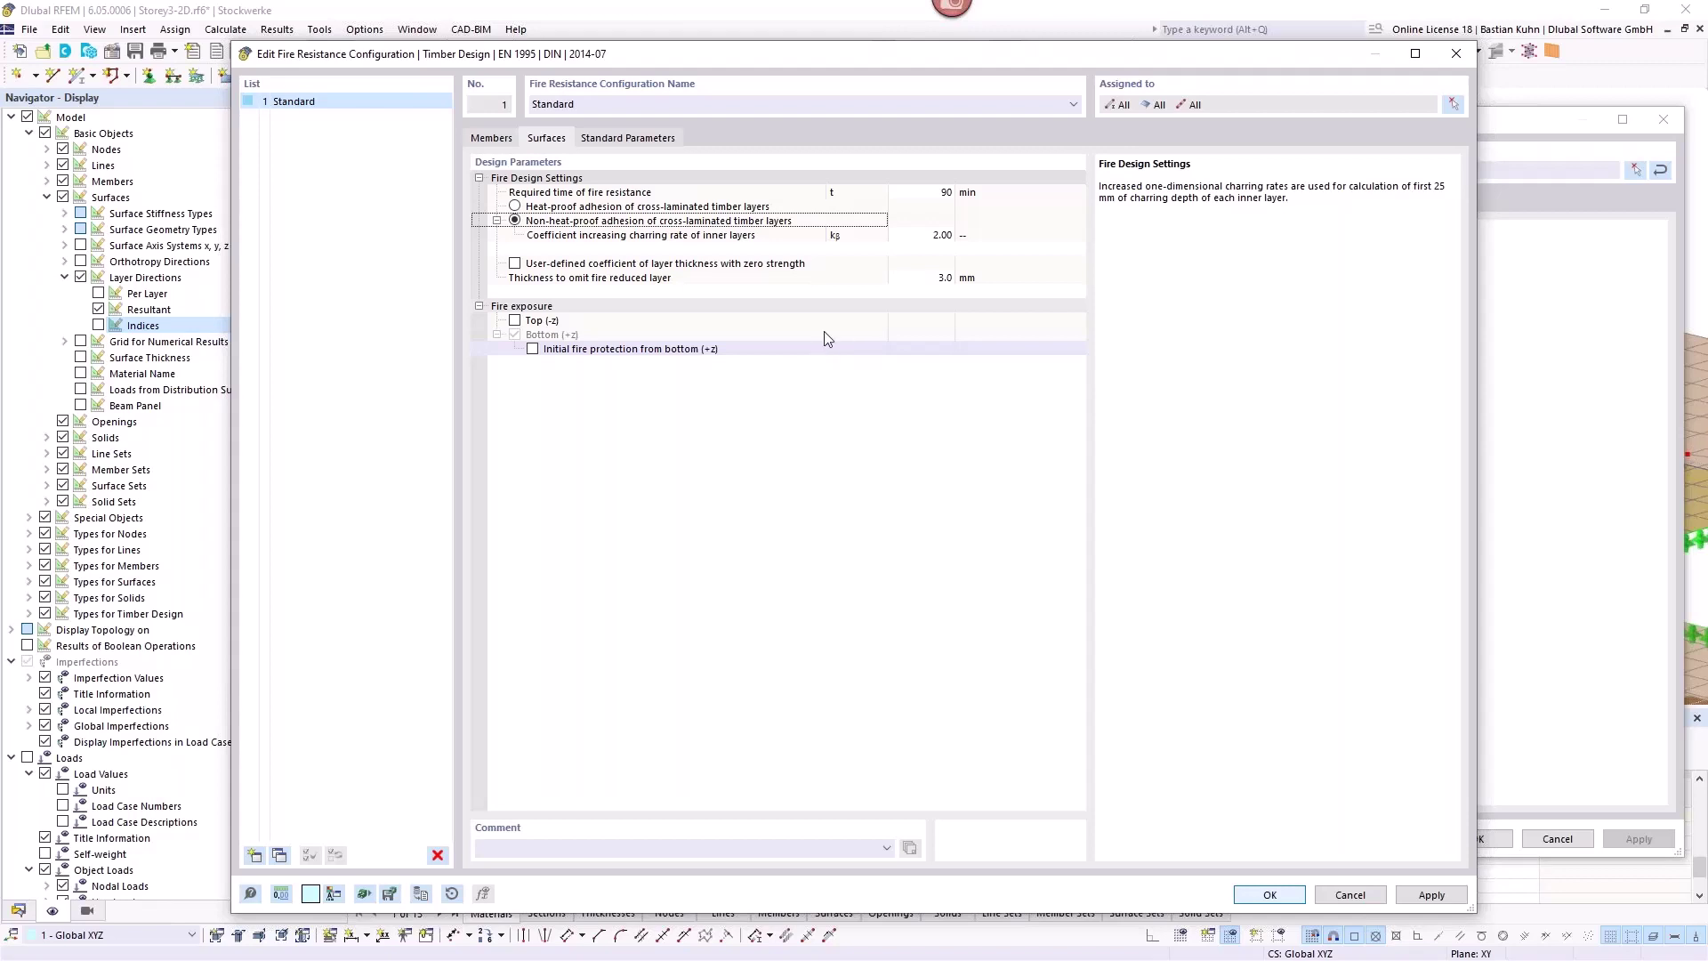
left_click(925, 234)
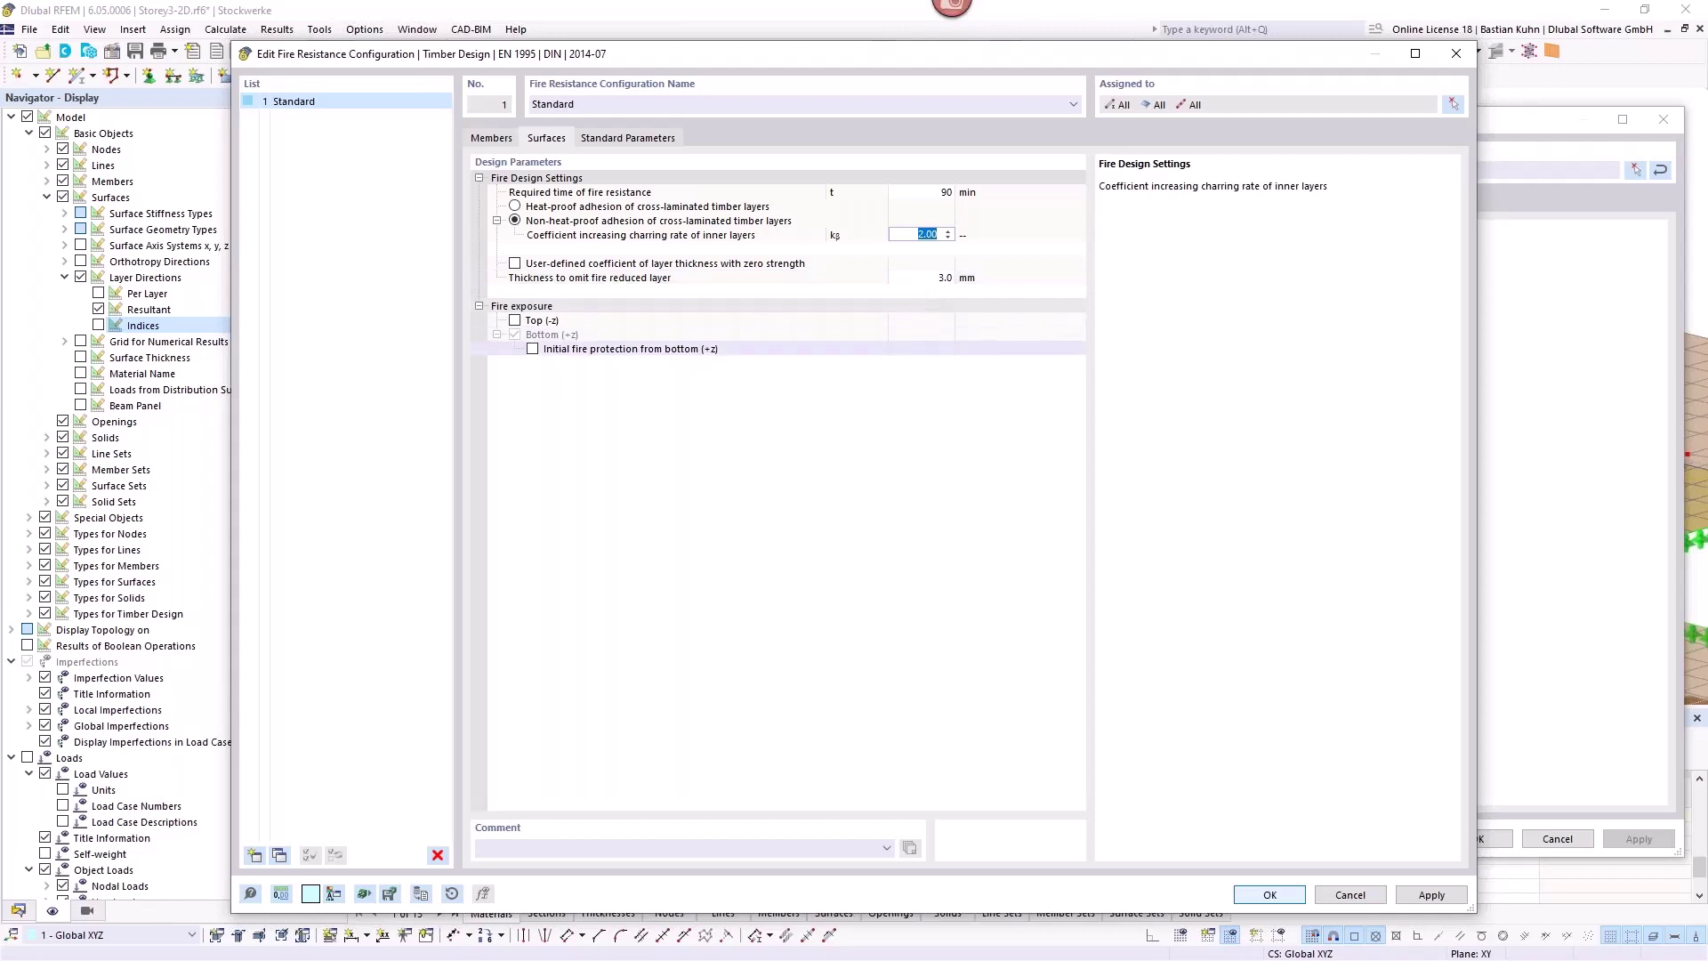
left_click(1457, 54)
Review the layer build-up of surface 2's thickness, including materials, layer thicknesses and directions, without changing it.
left_click(652, 204)
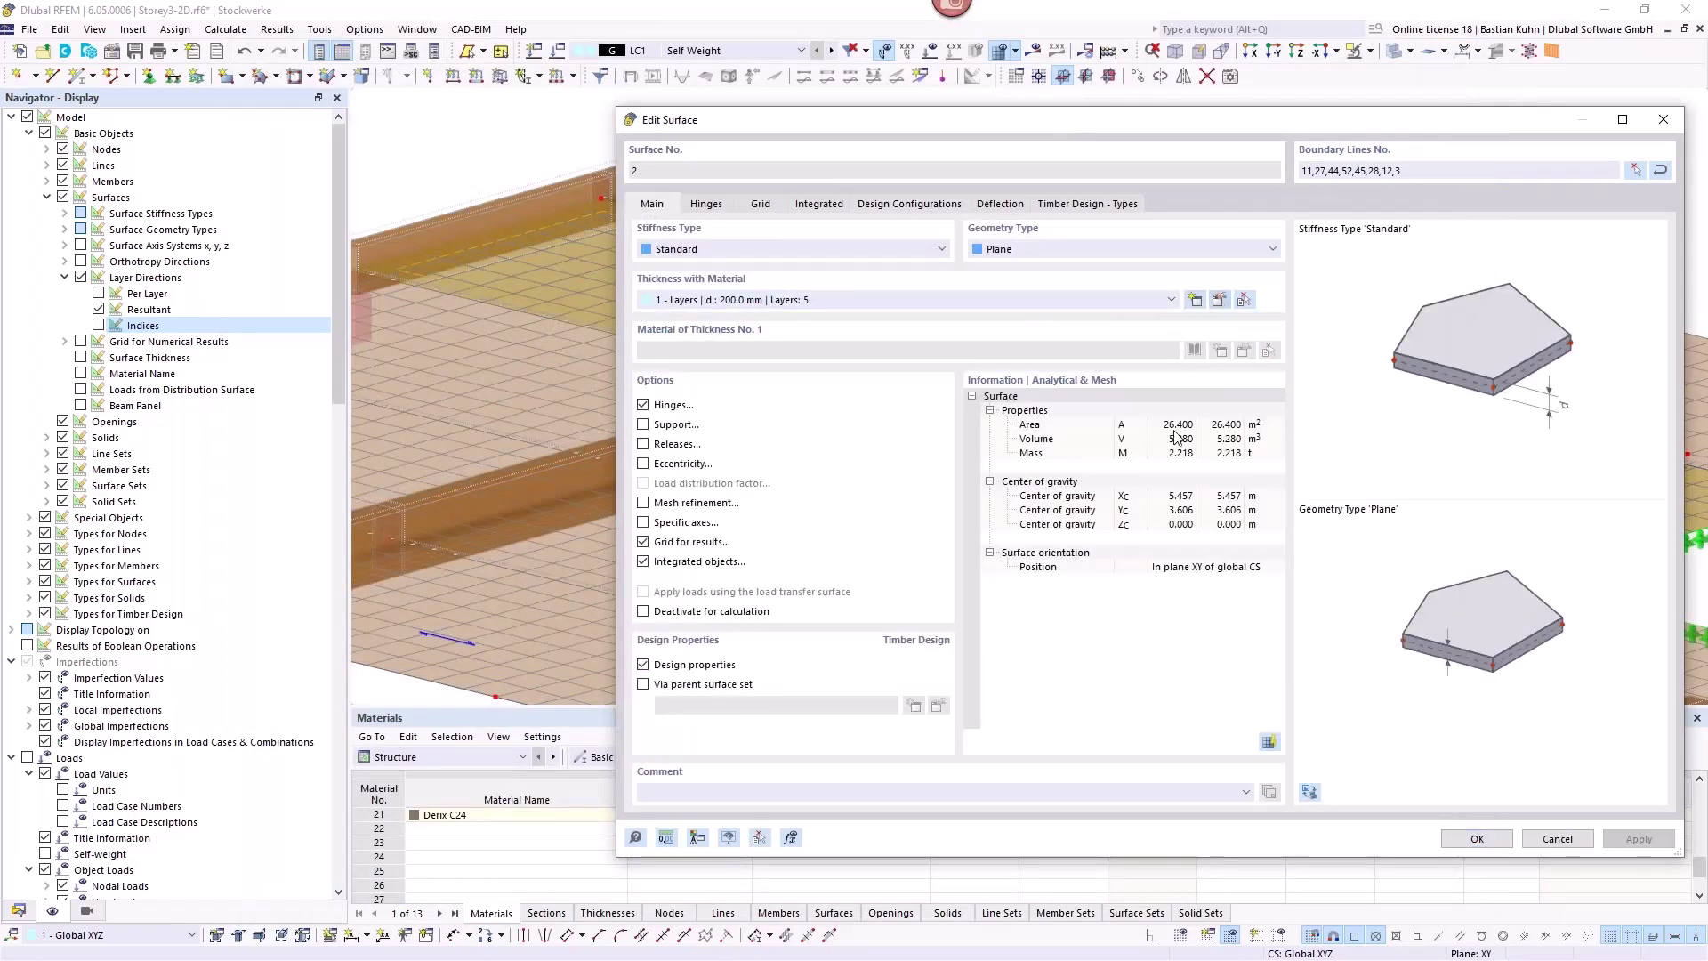
left_click(1219, 300)
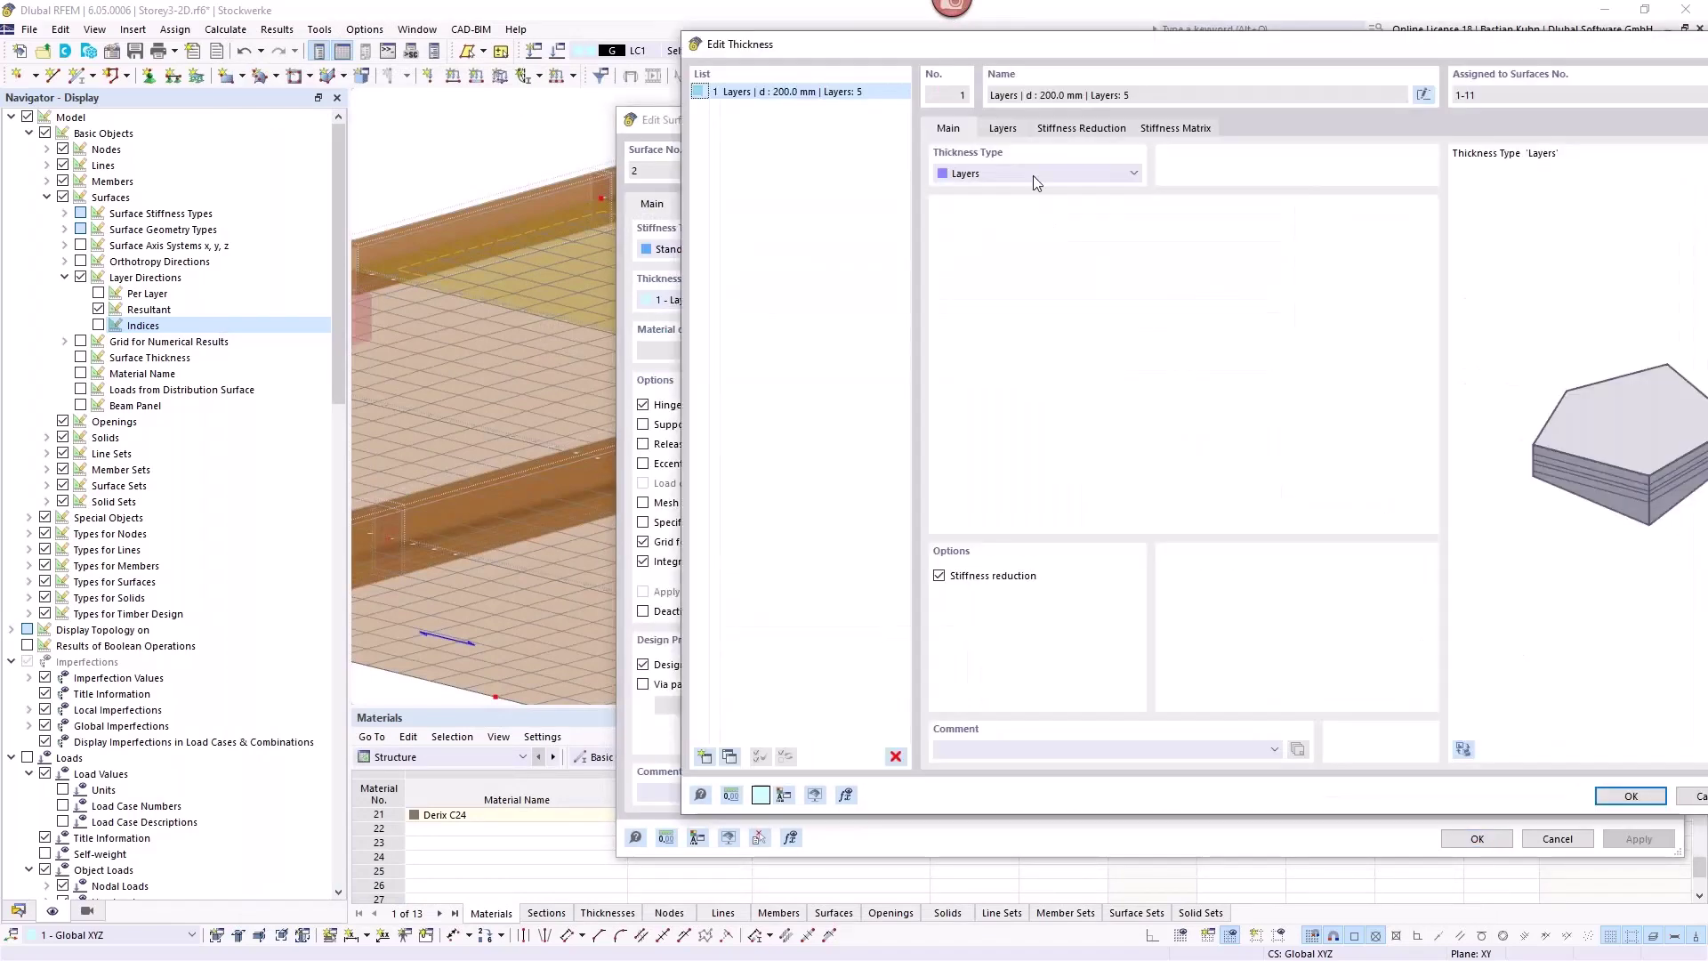
left_click(1003, 128)
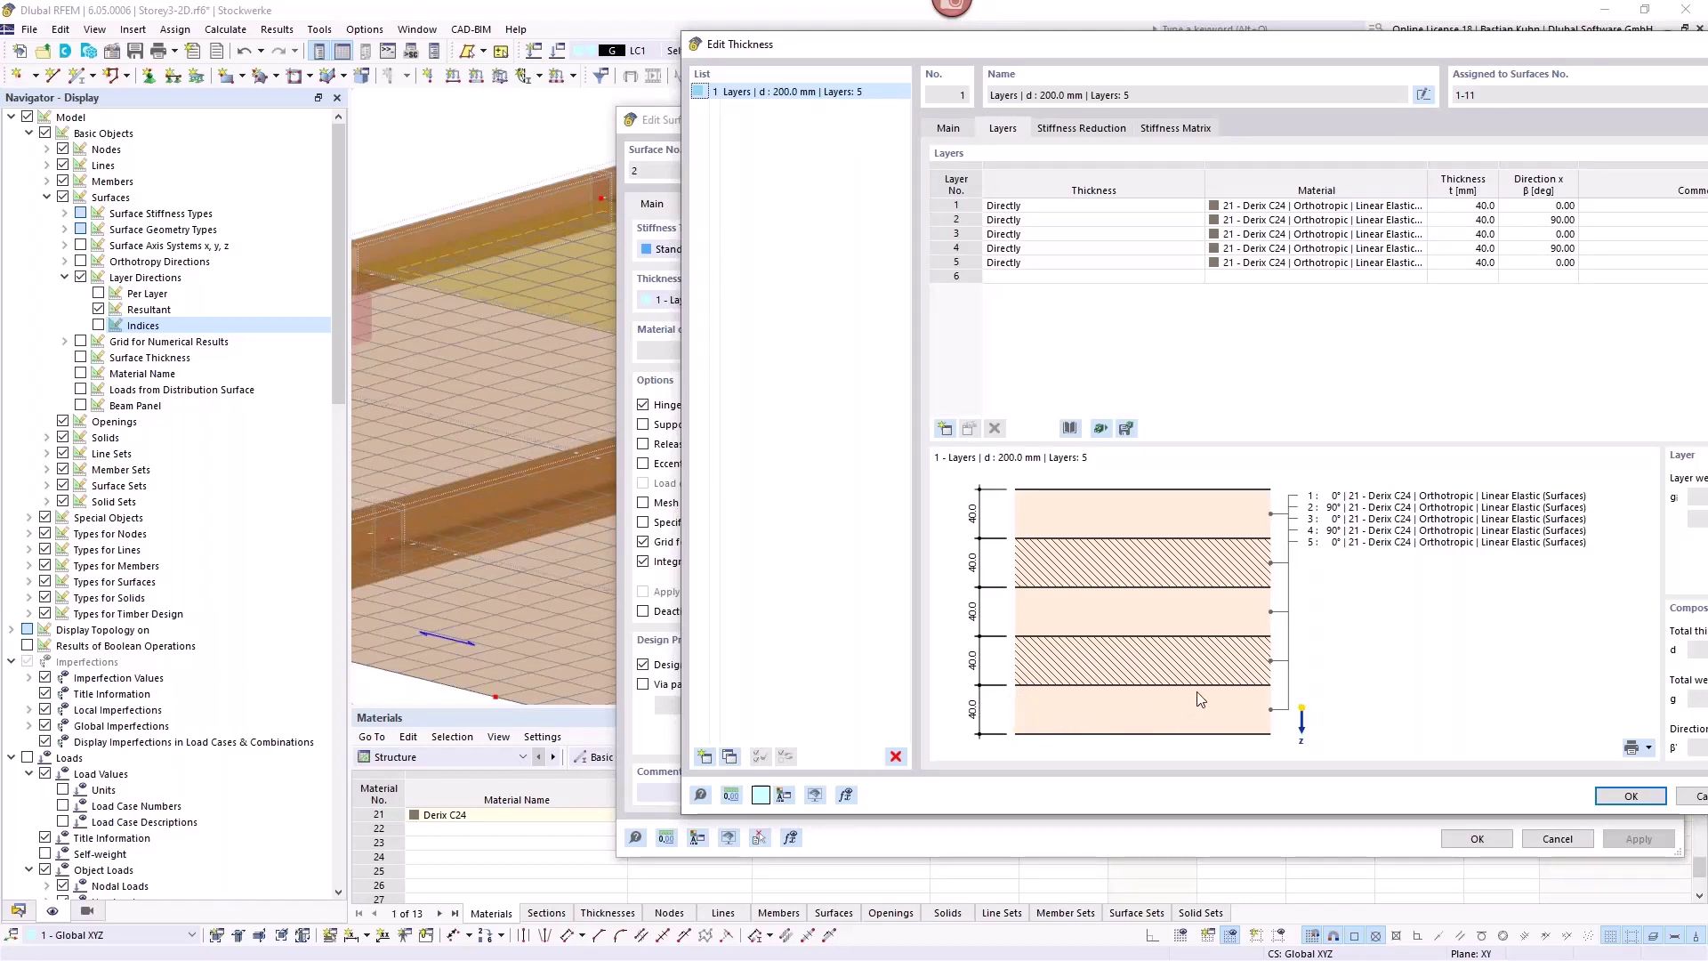
left_click(1688, 801)
Set the standard fire resistance configuration for surfaces to non-heat-proof adhesion of cross-laminated timber layers.
left_click(913, 203)
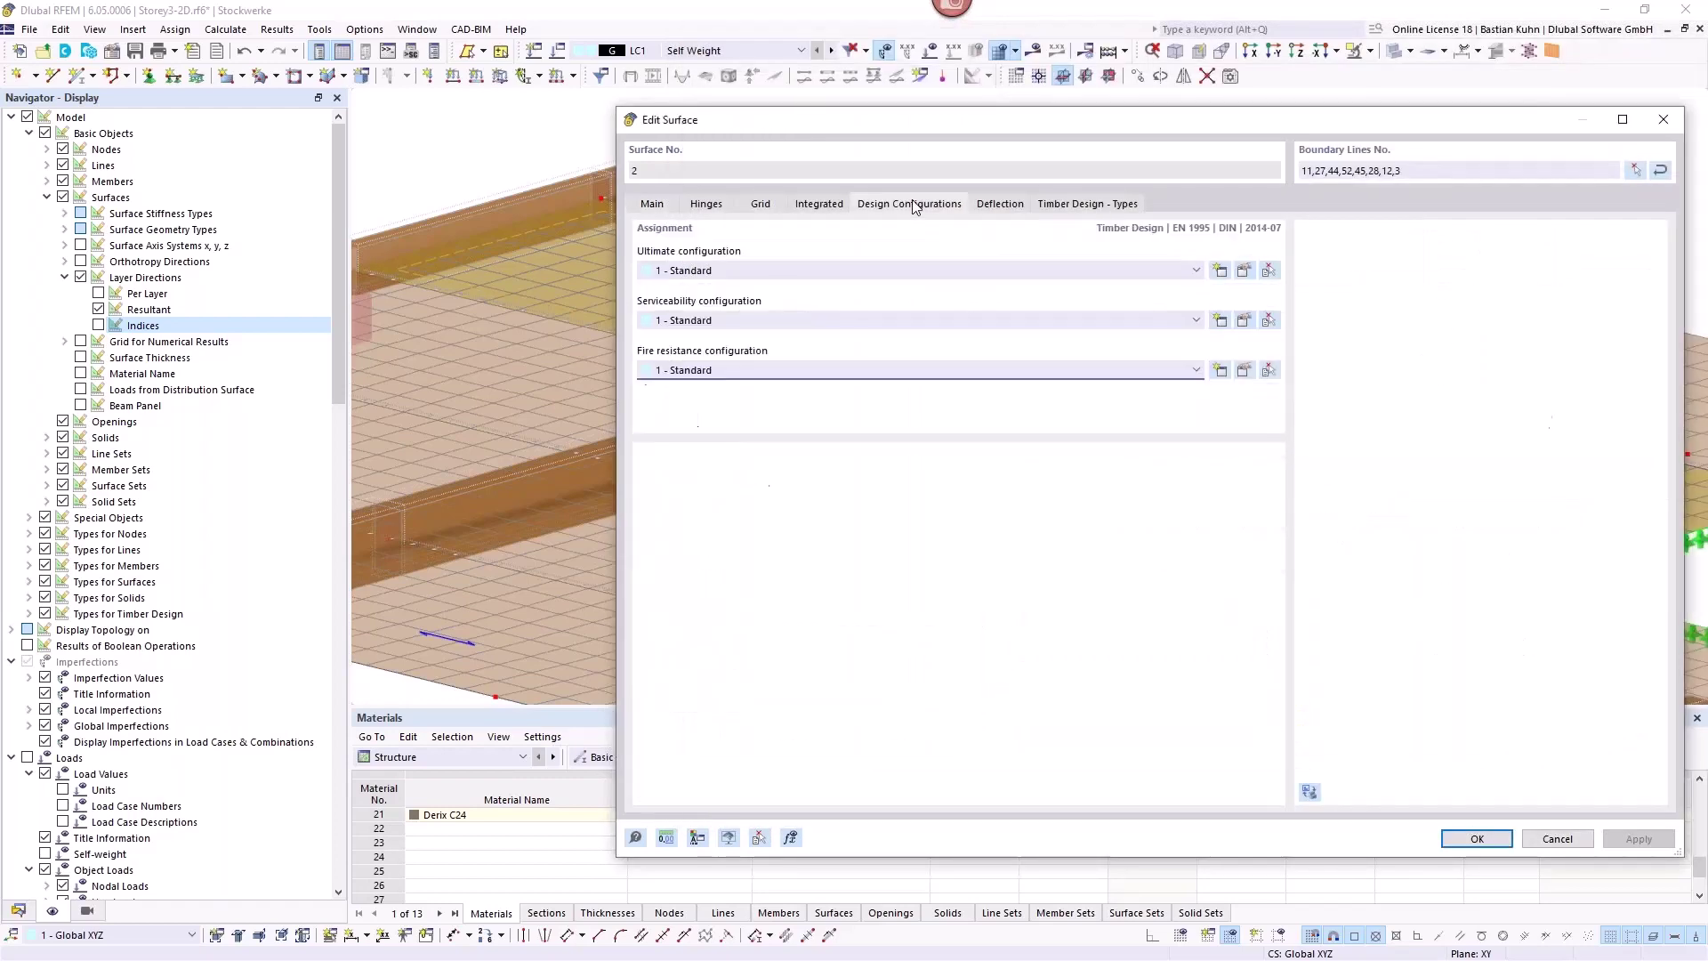
left_click(1242, 371)
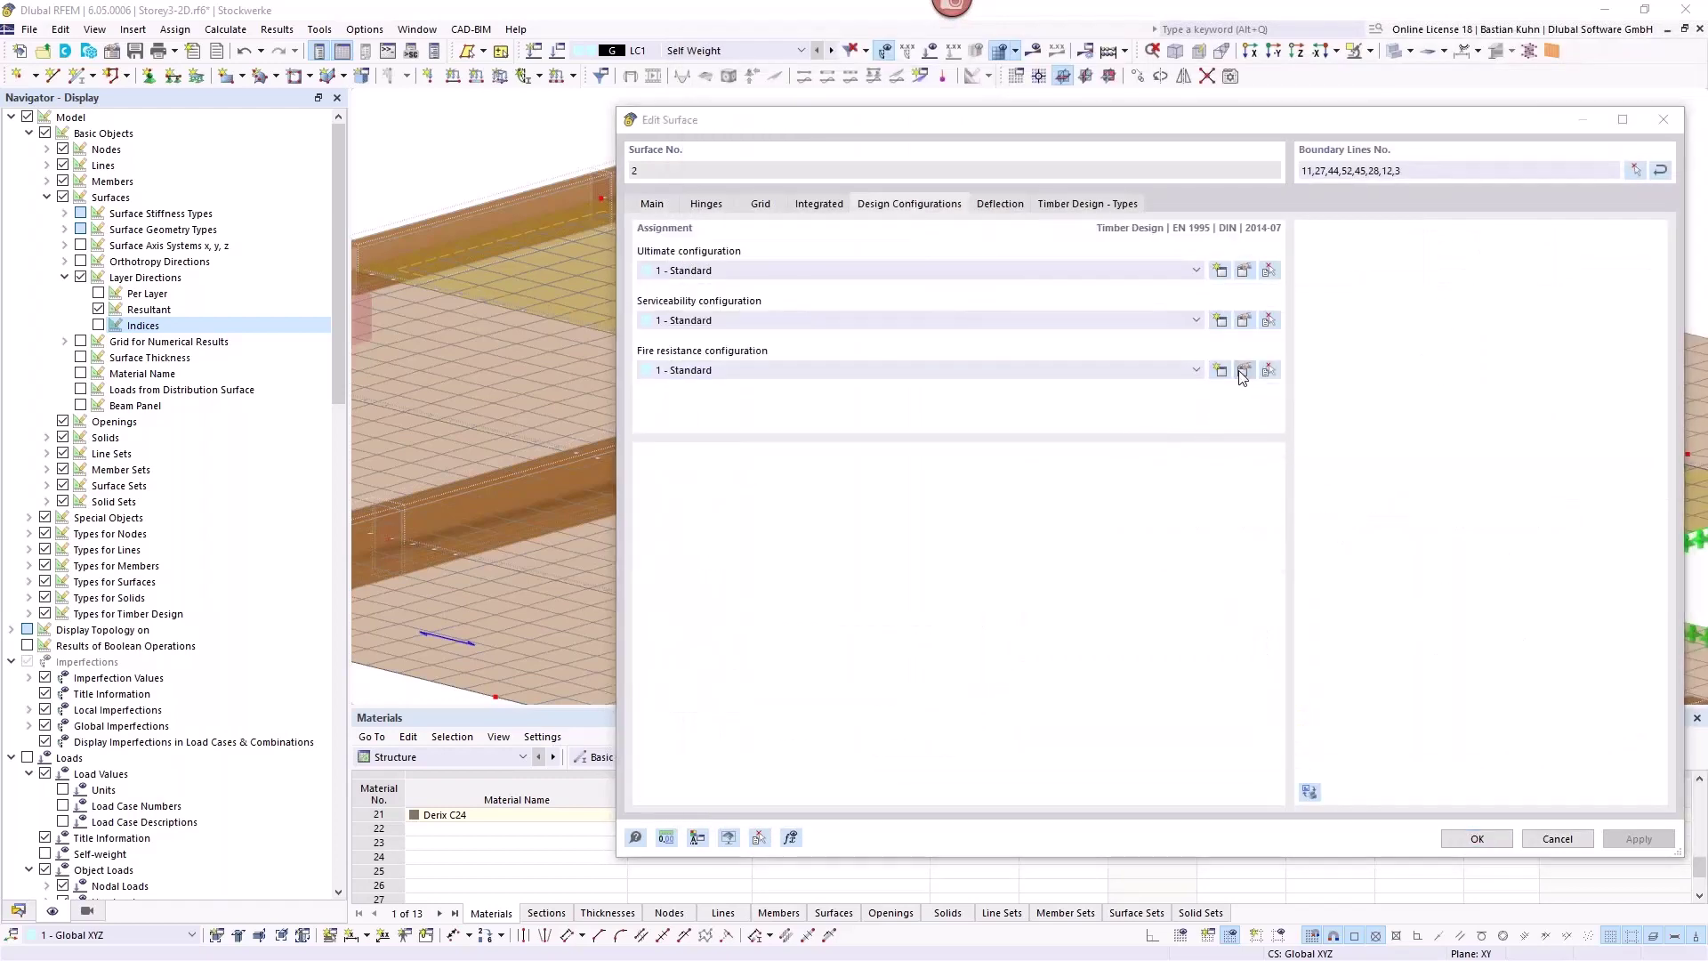
left_click(547, 138)
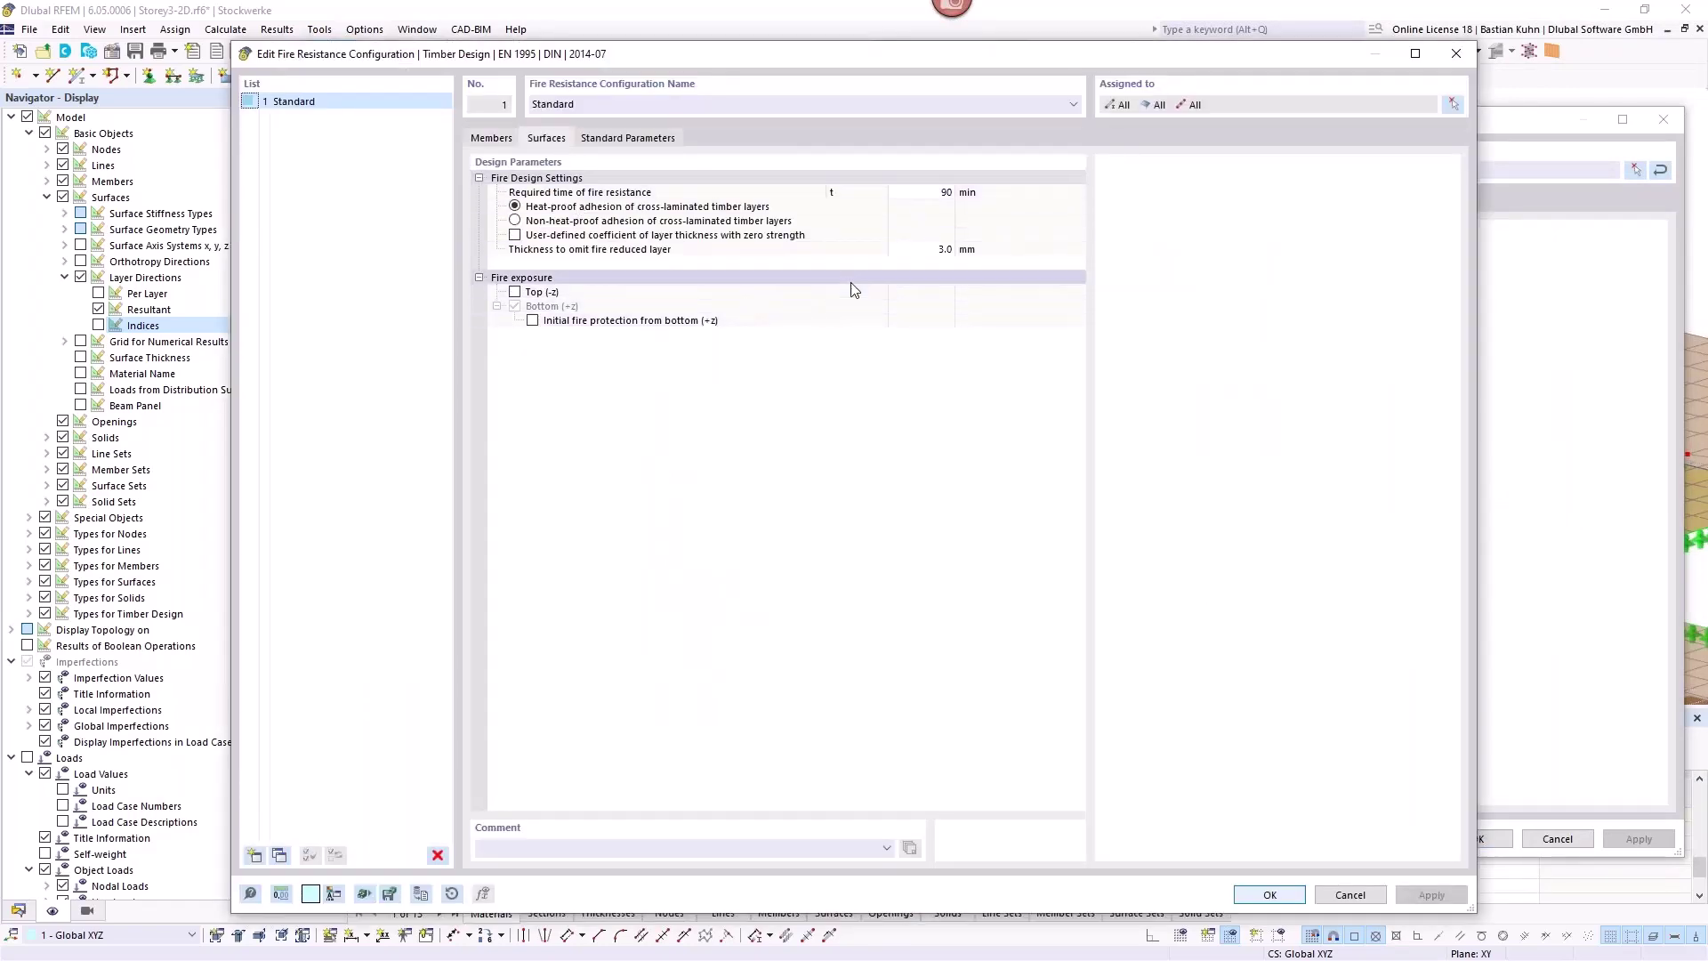
left_click(926, 249)
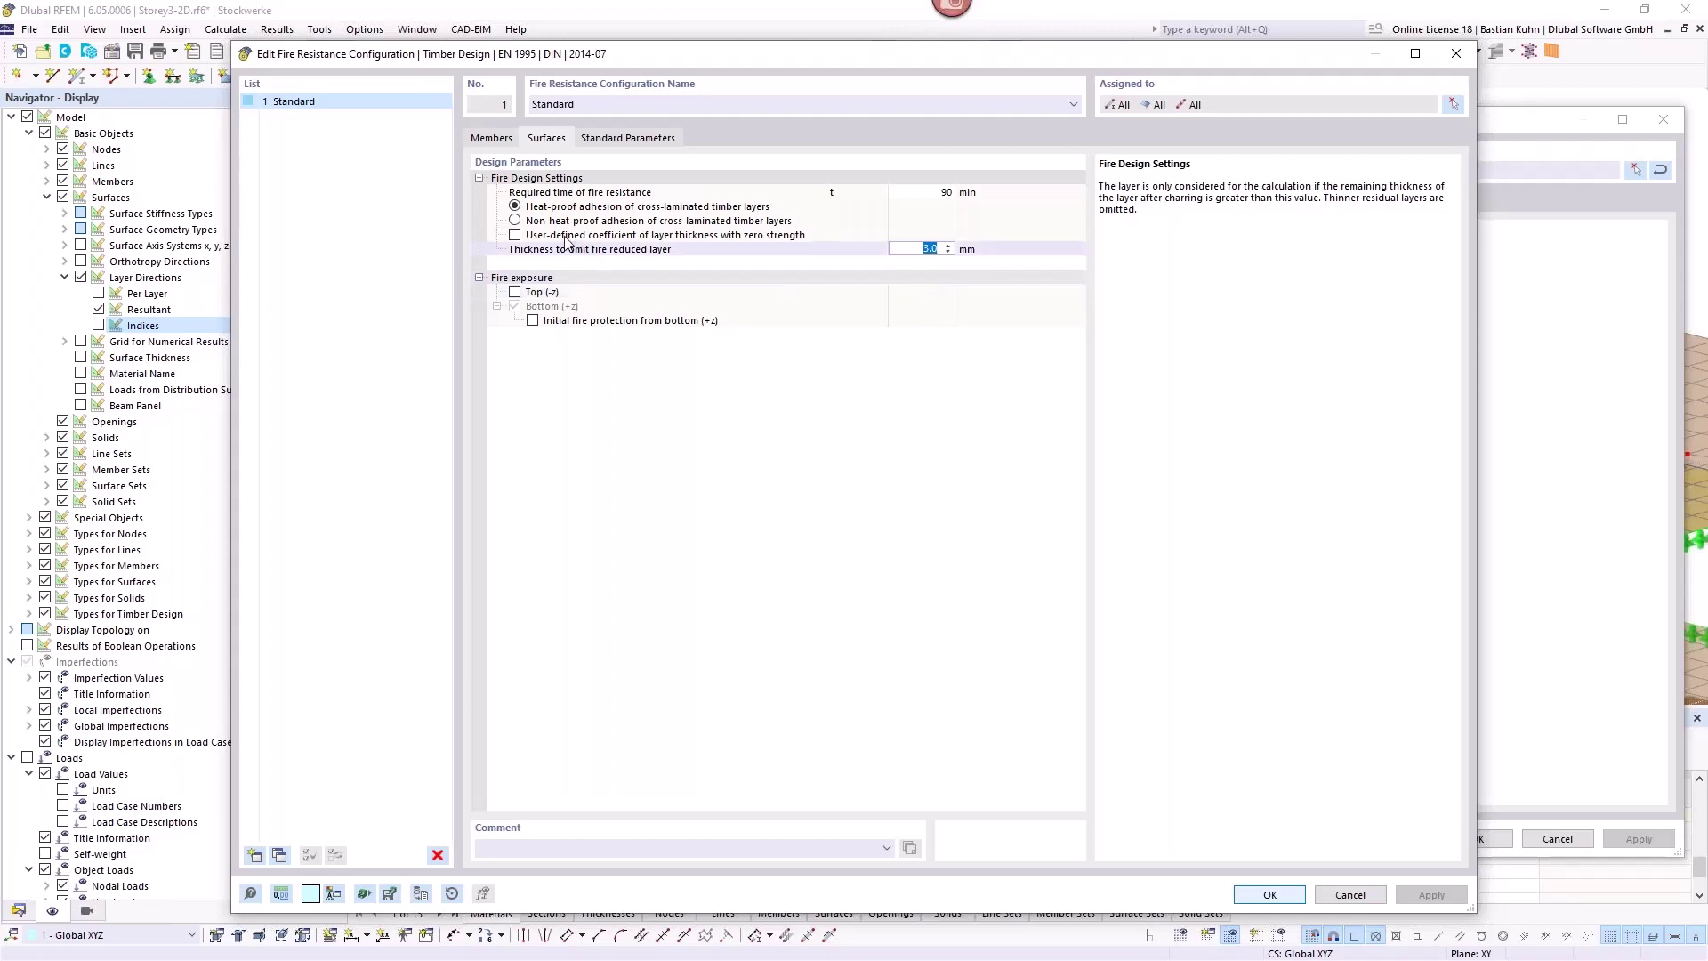
left_click(517, 220)
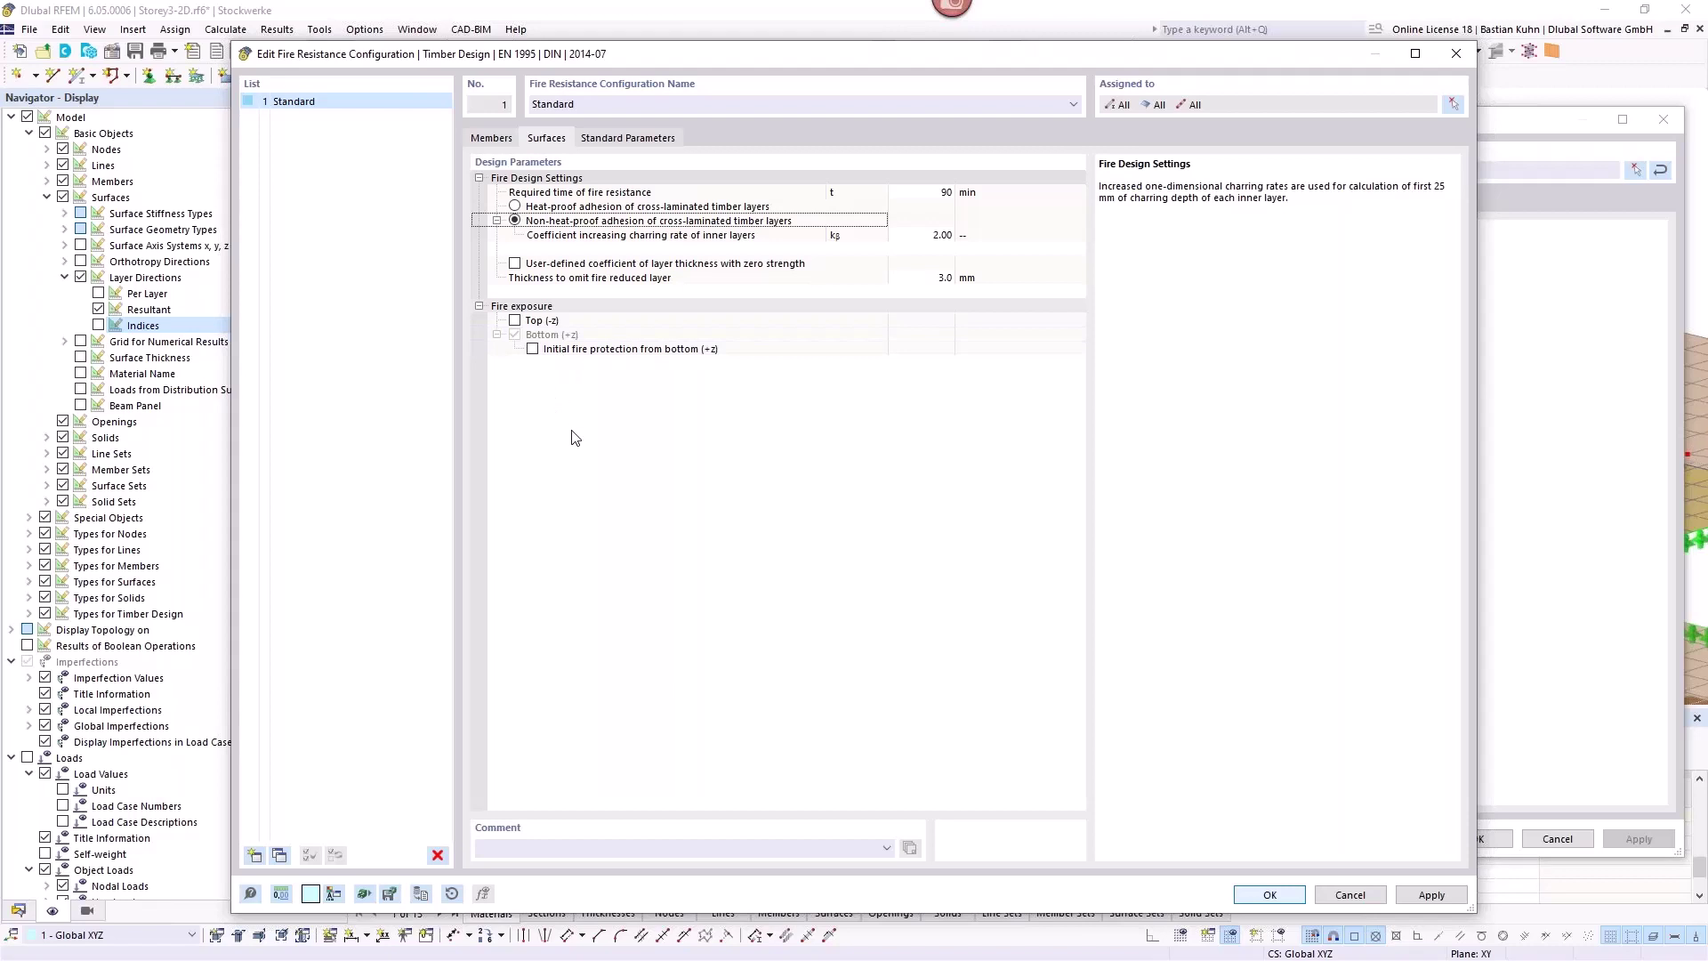
Briefly enable initial fire protection from bottom to examine its parameters, disable it again and accept the fire resistance configuration.
left_click(532, 349)
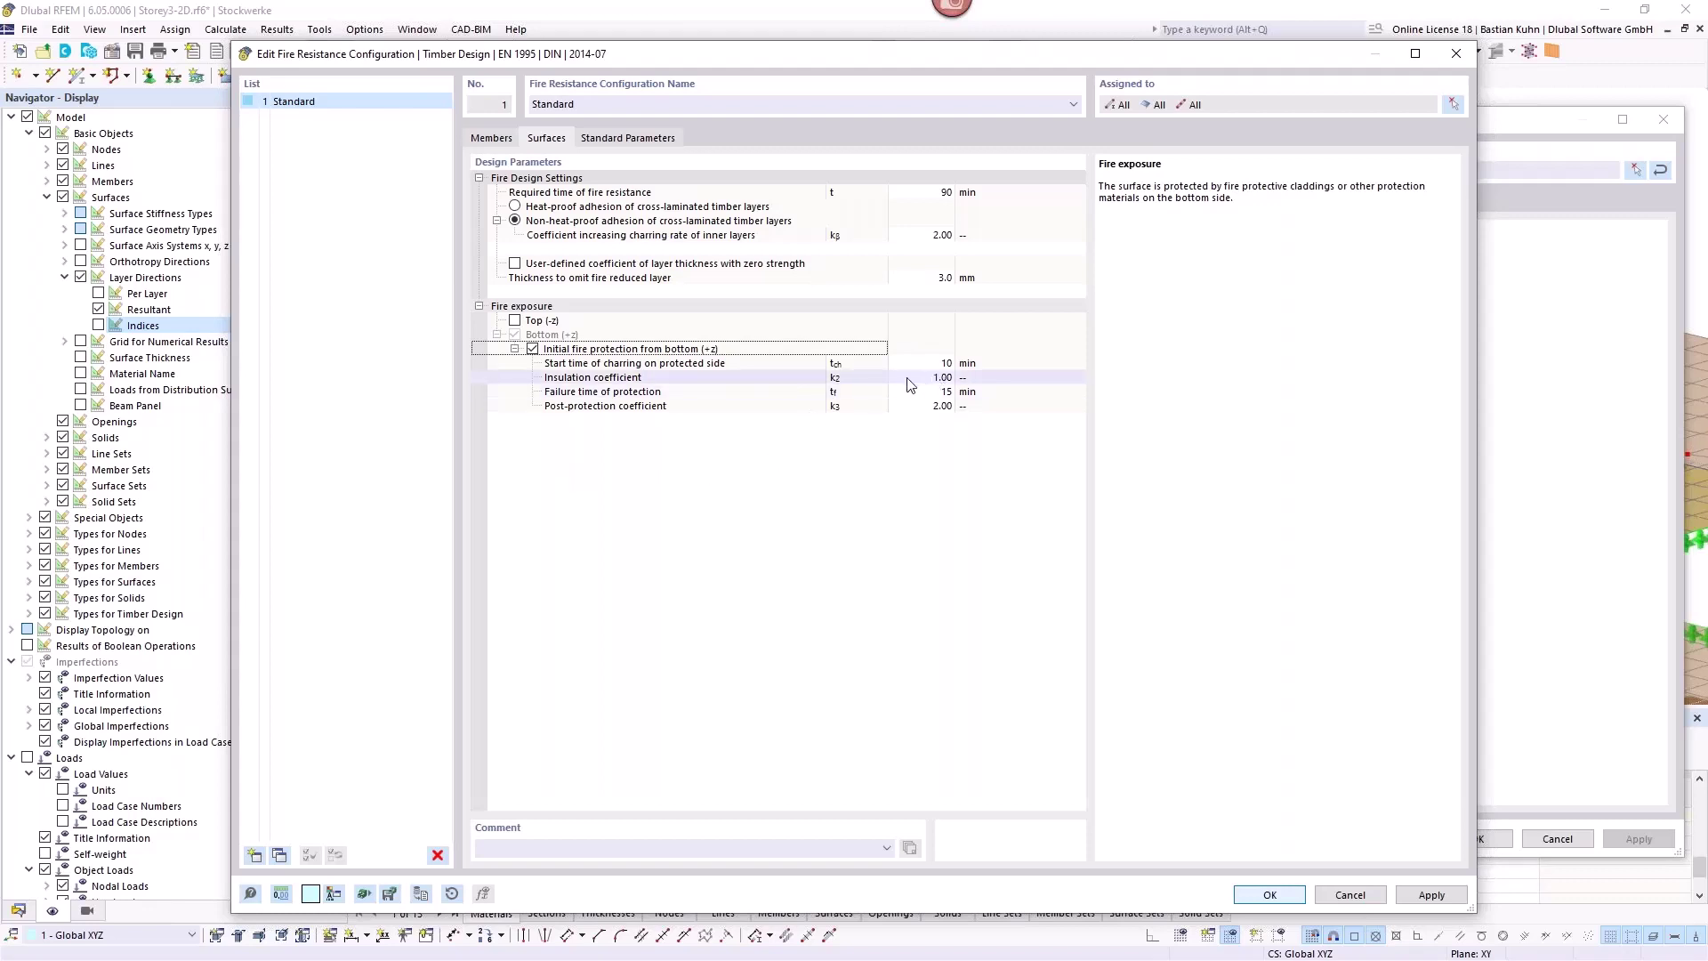
left_click(532, 349)
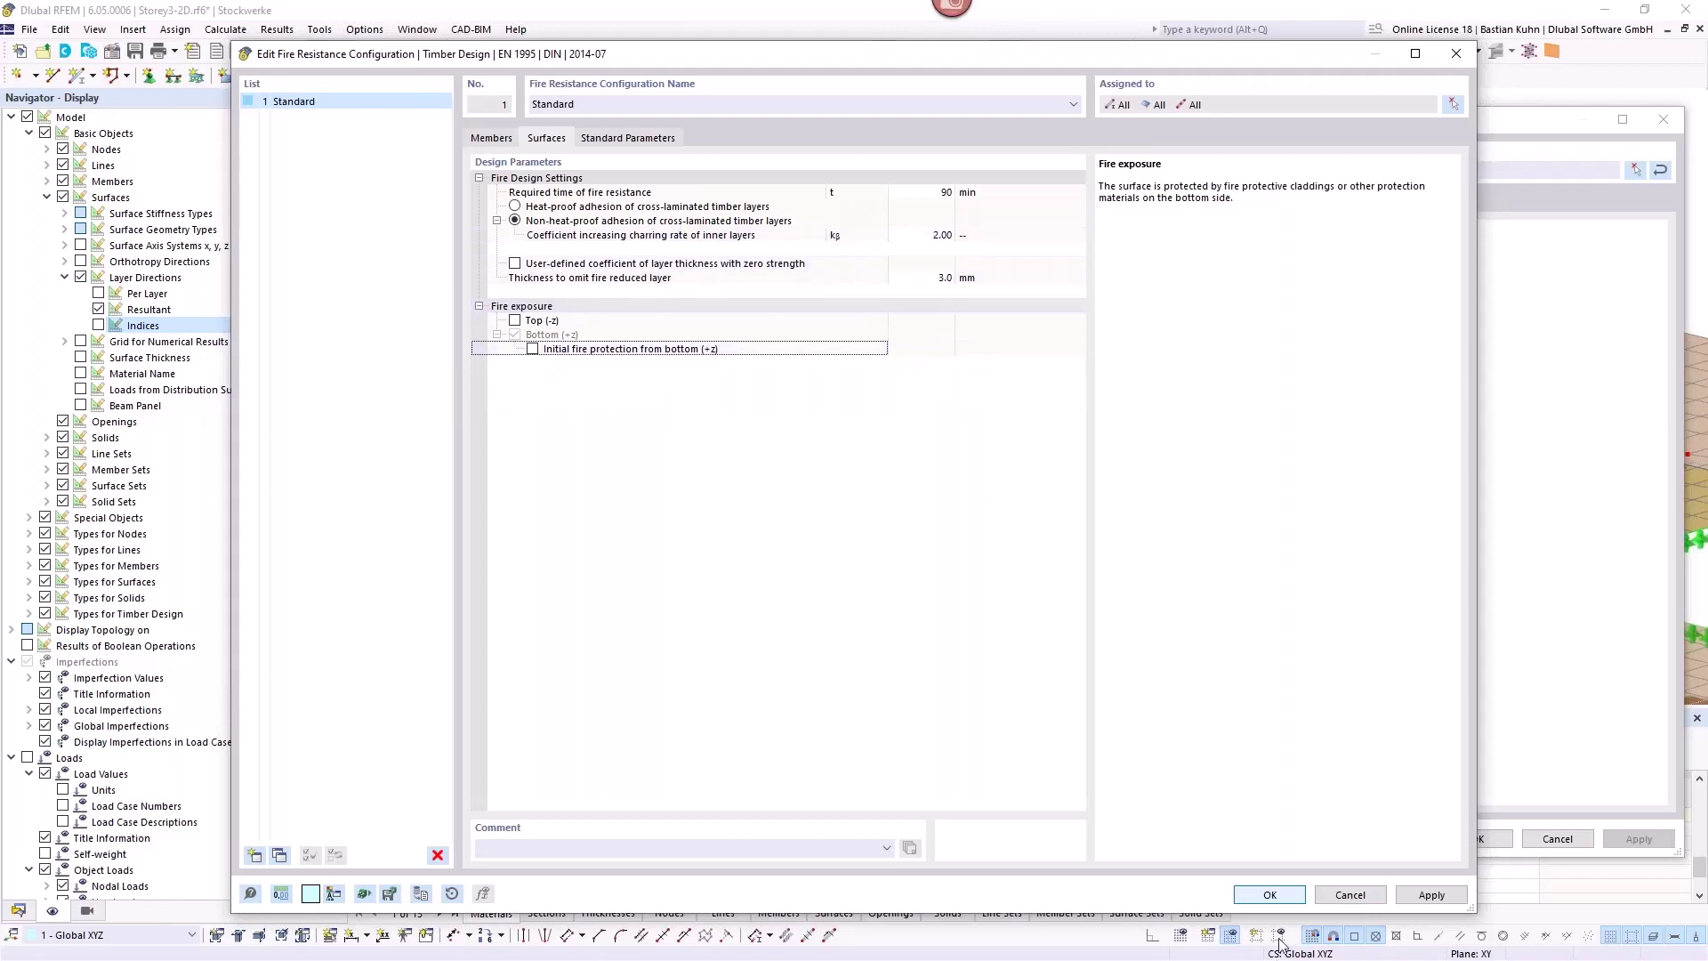
left_click(1267, 895)
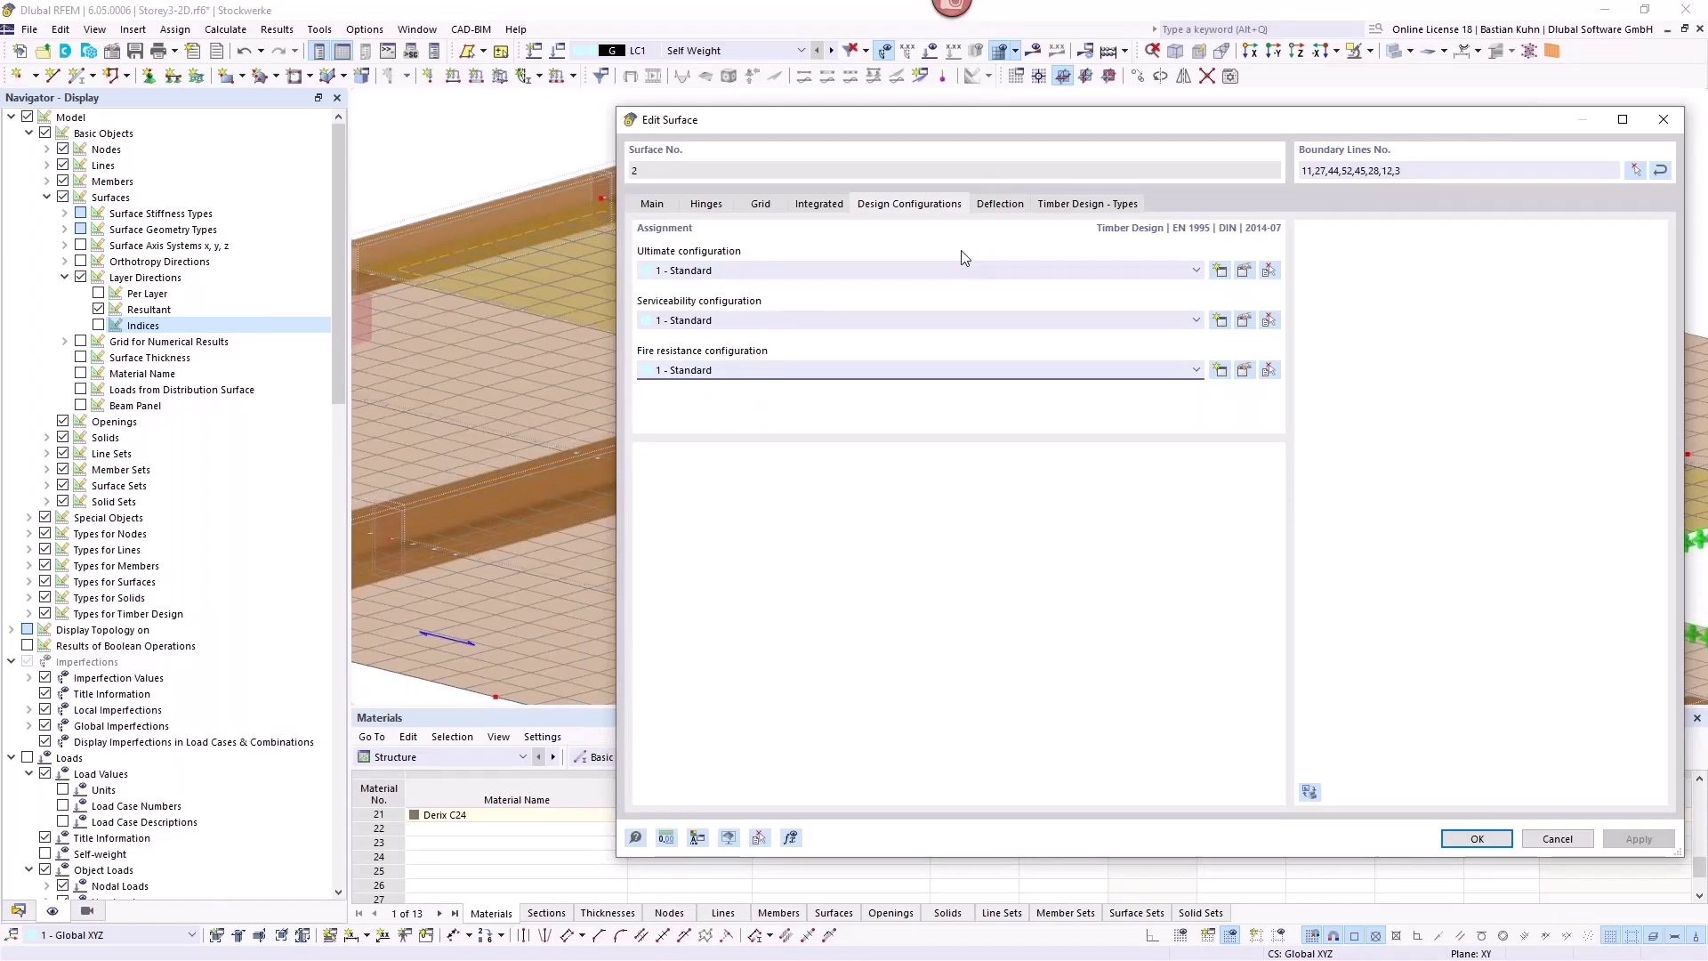
Review surface 2's deflection analysis settings, examining the reference length and the available definition types against the model.
left_click(994, 209)
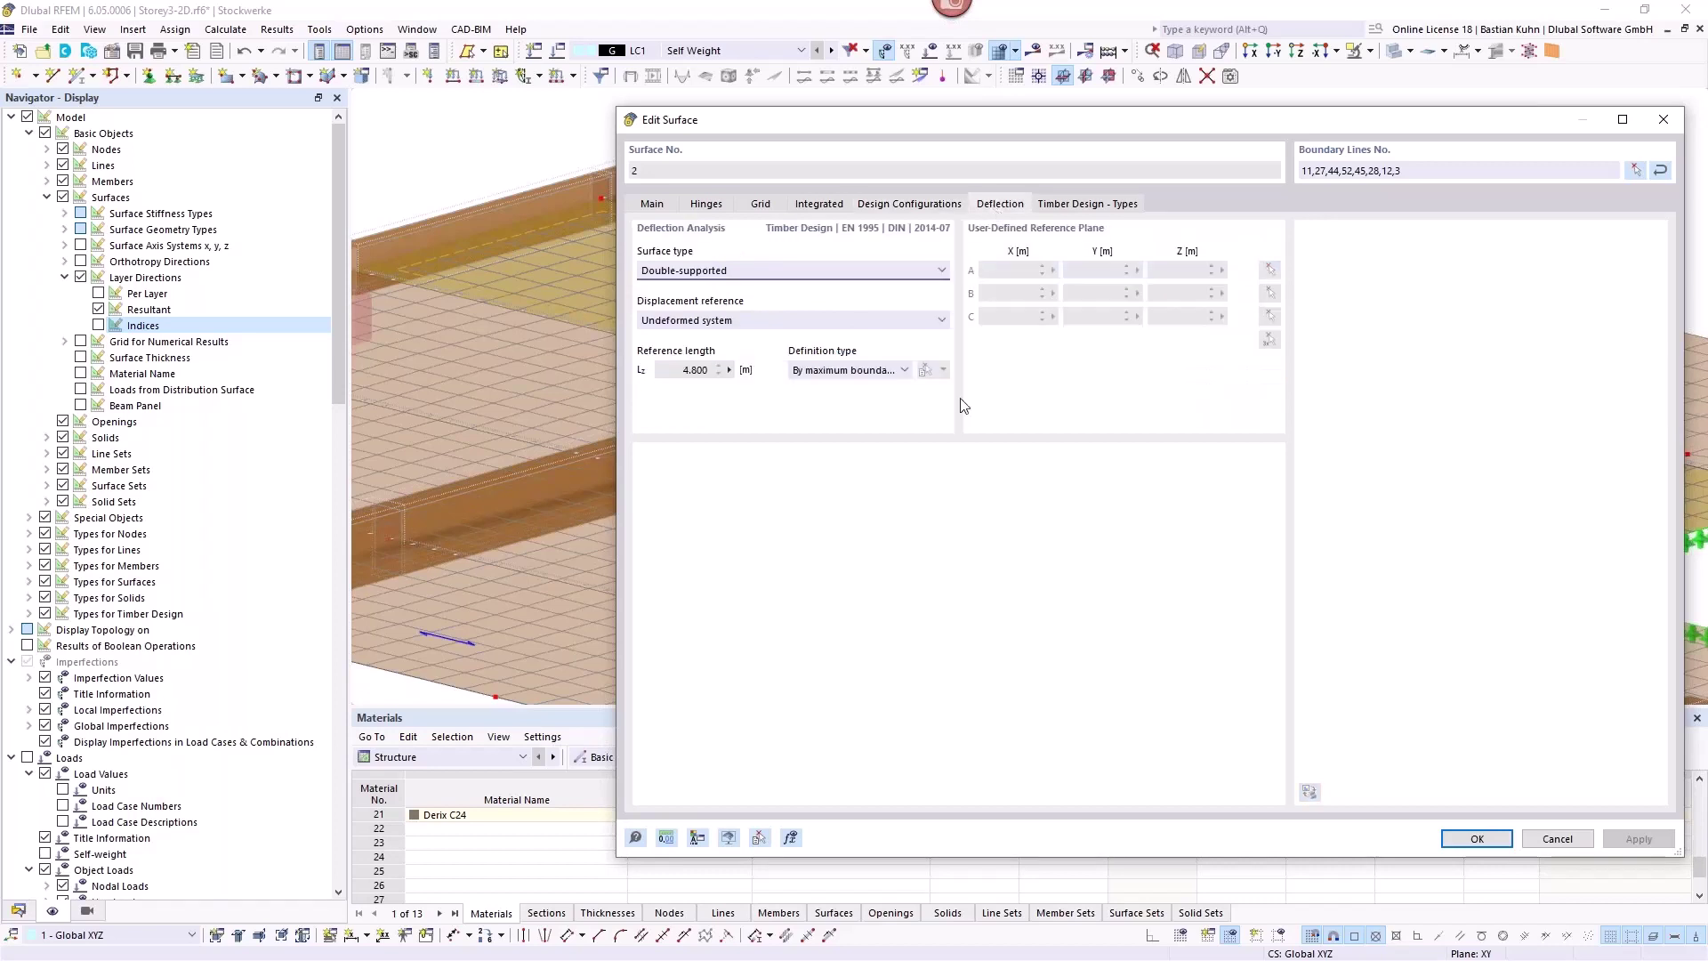
left_click(683, 371)
left_click_drag(1003, 127, 960, 463)
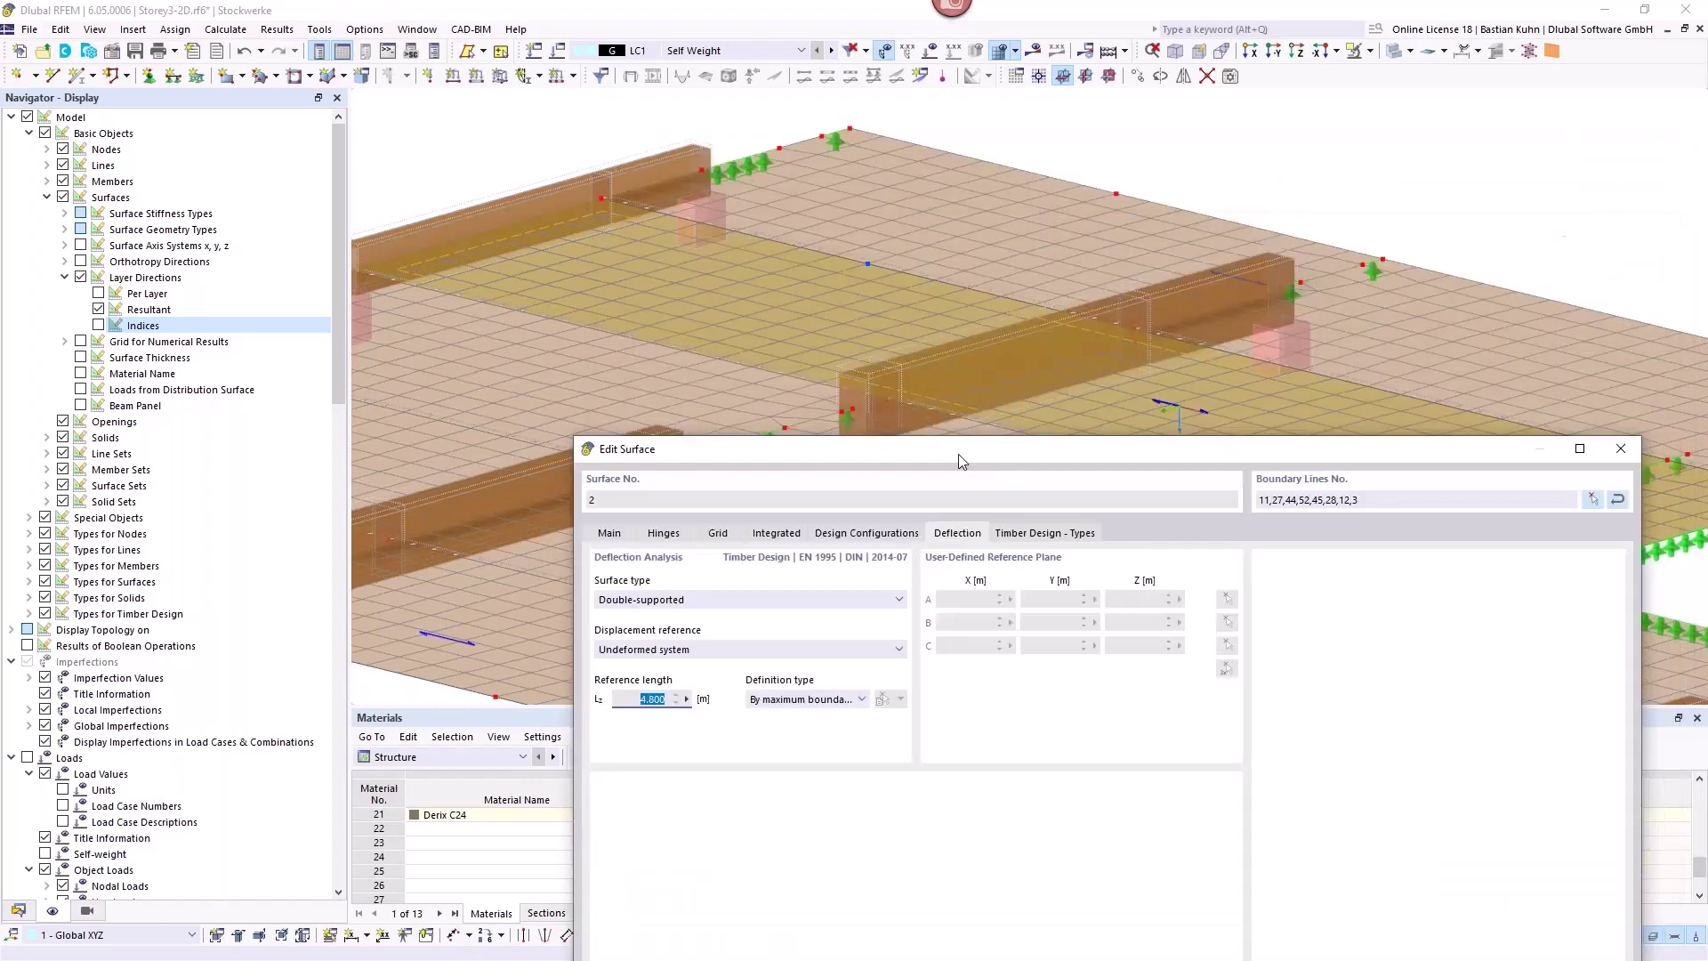
left_click(843, 707)
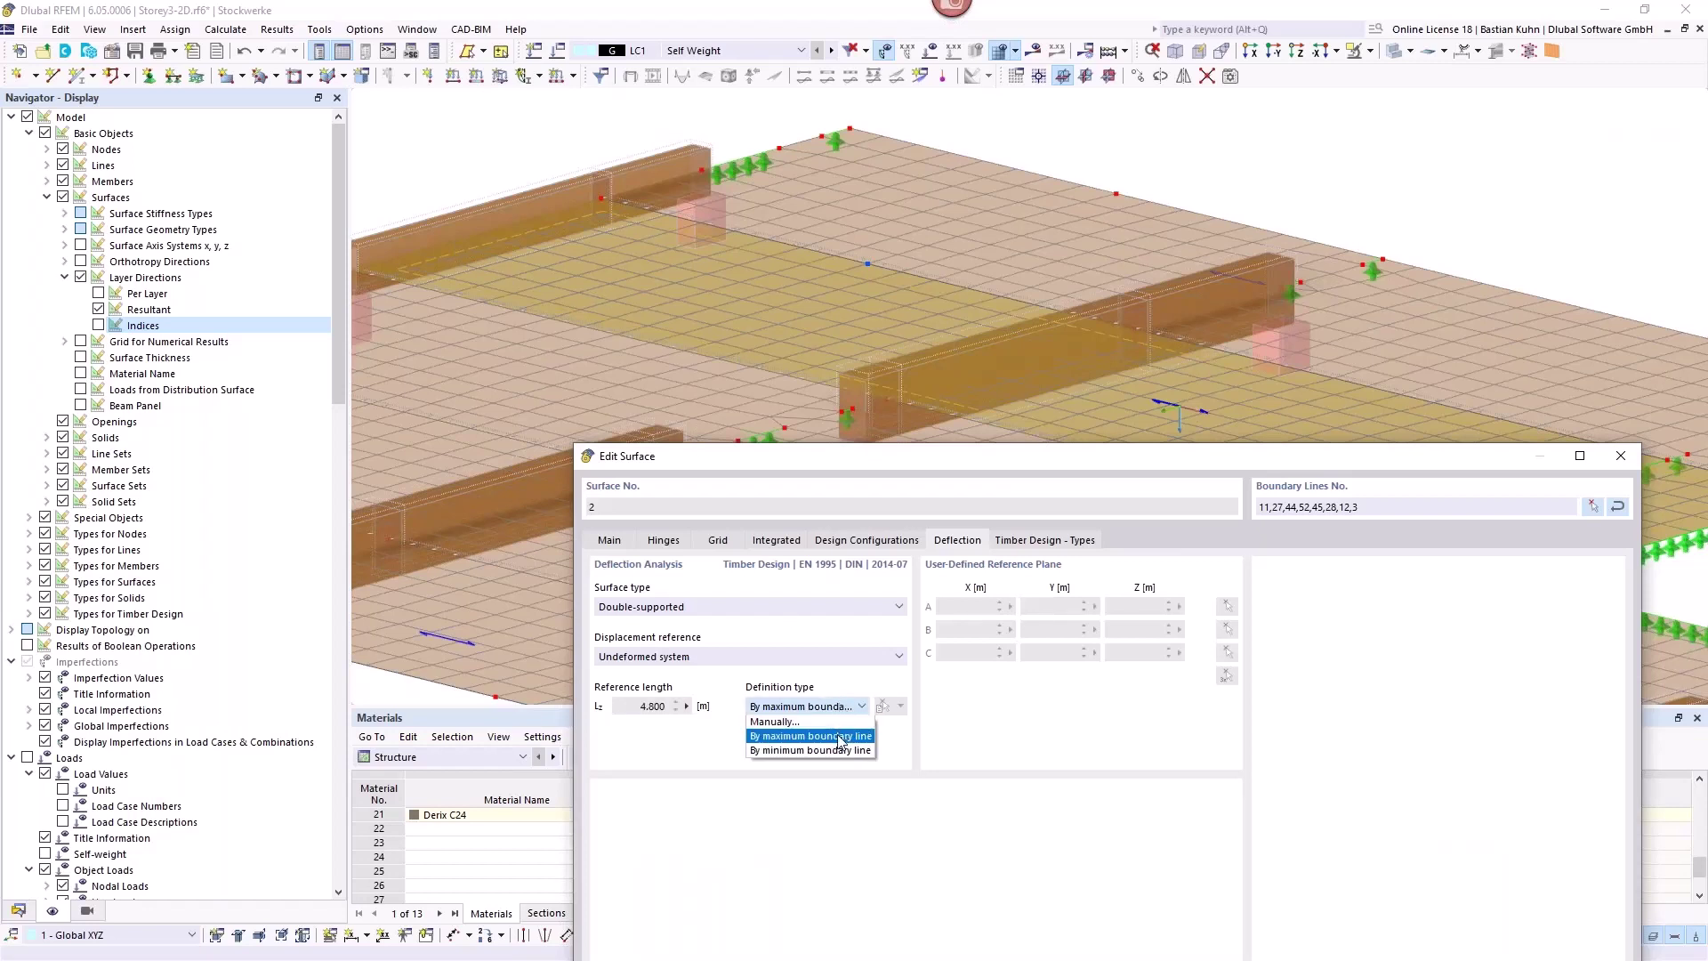
Define surface 2's deflection reference length manually by picking a line of the surface in the model.
left_click(840, 721)
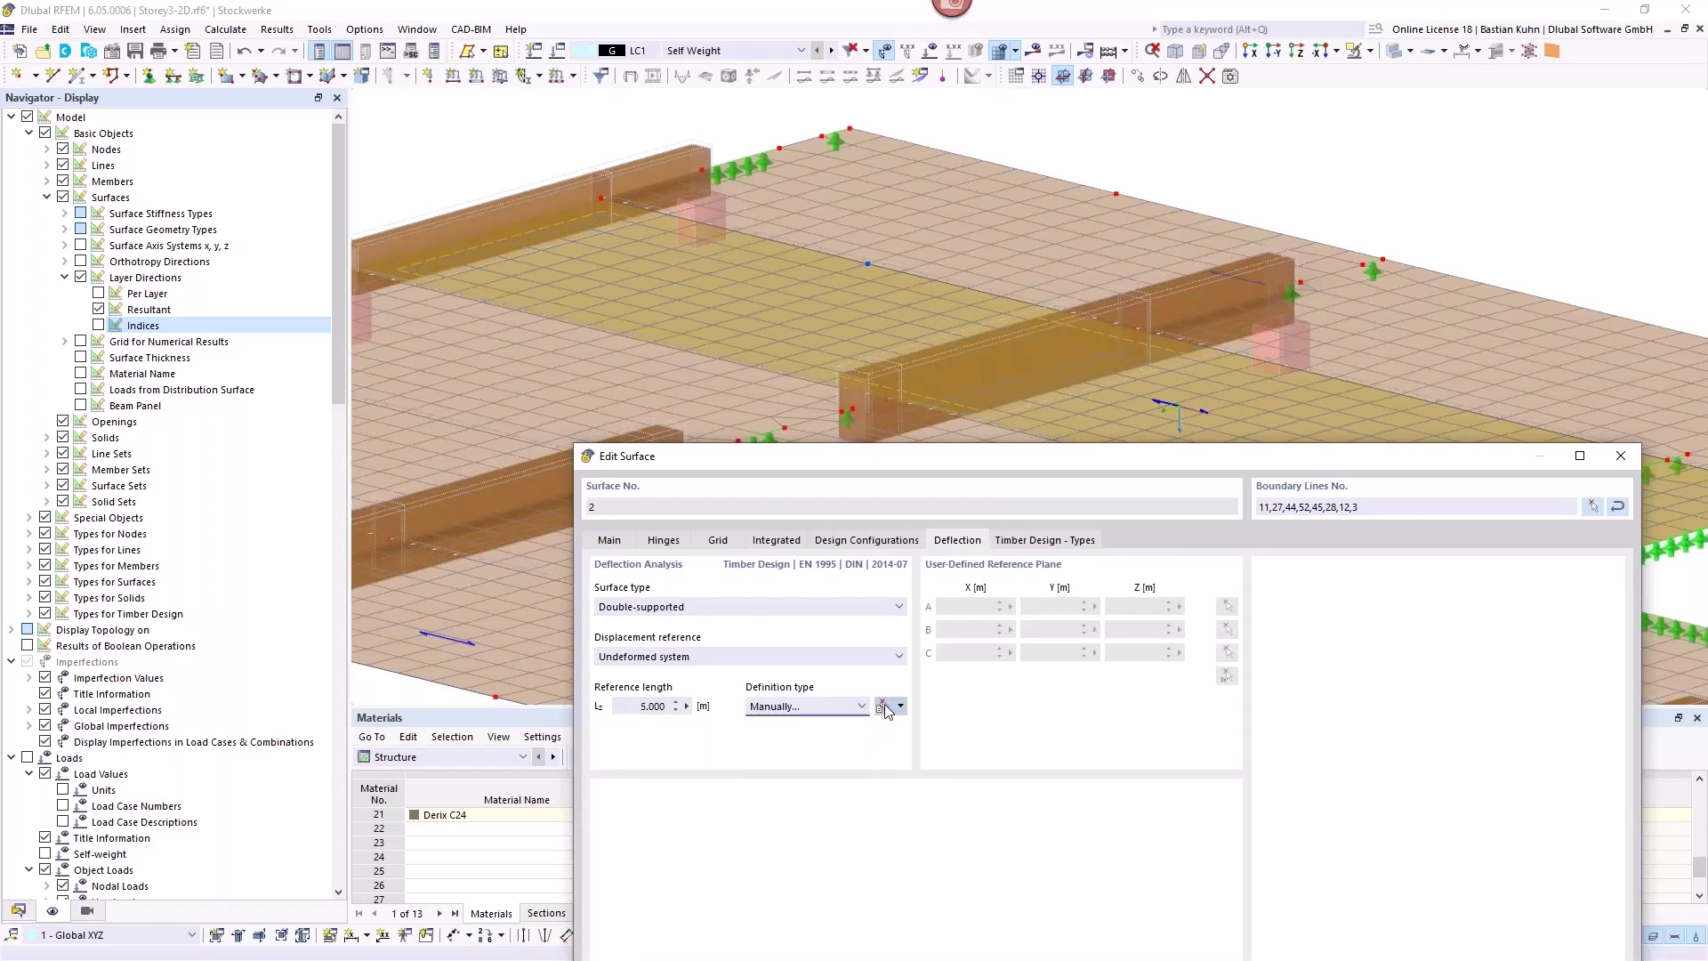
left_click(882, 707)
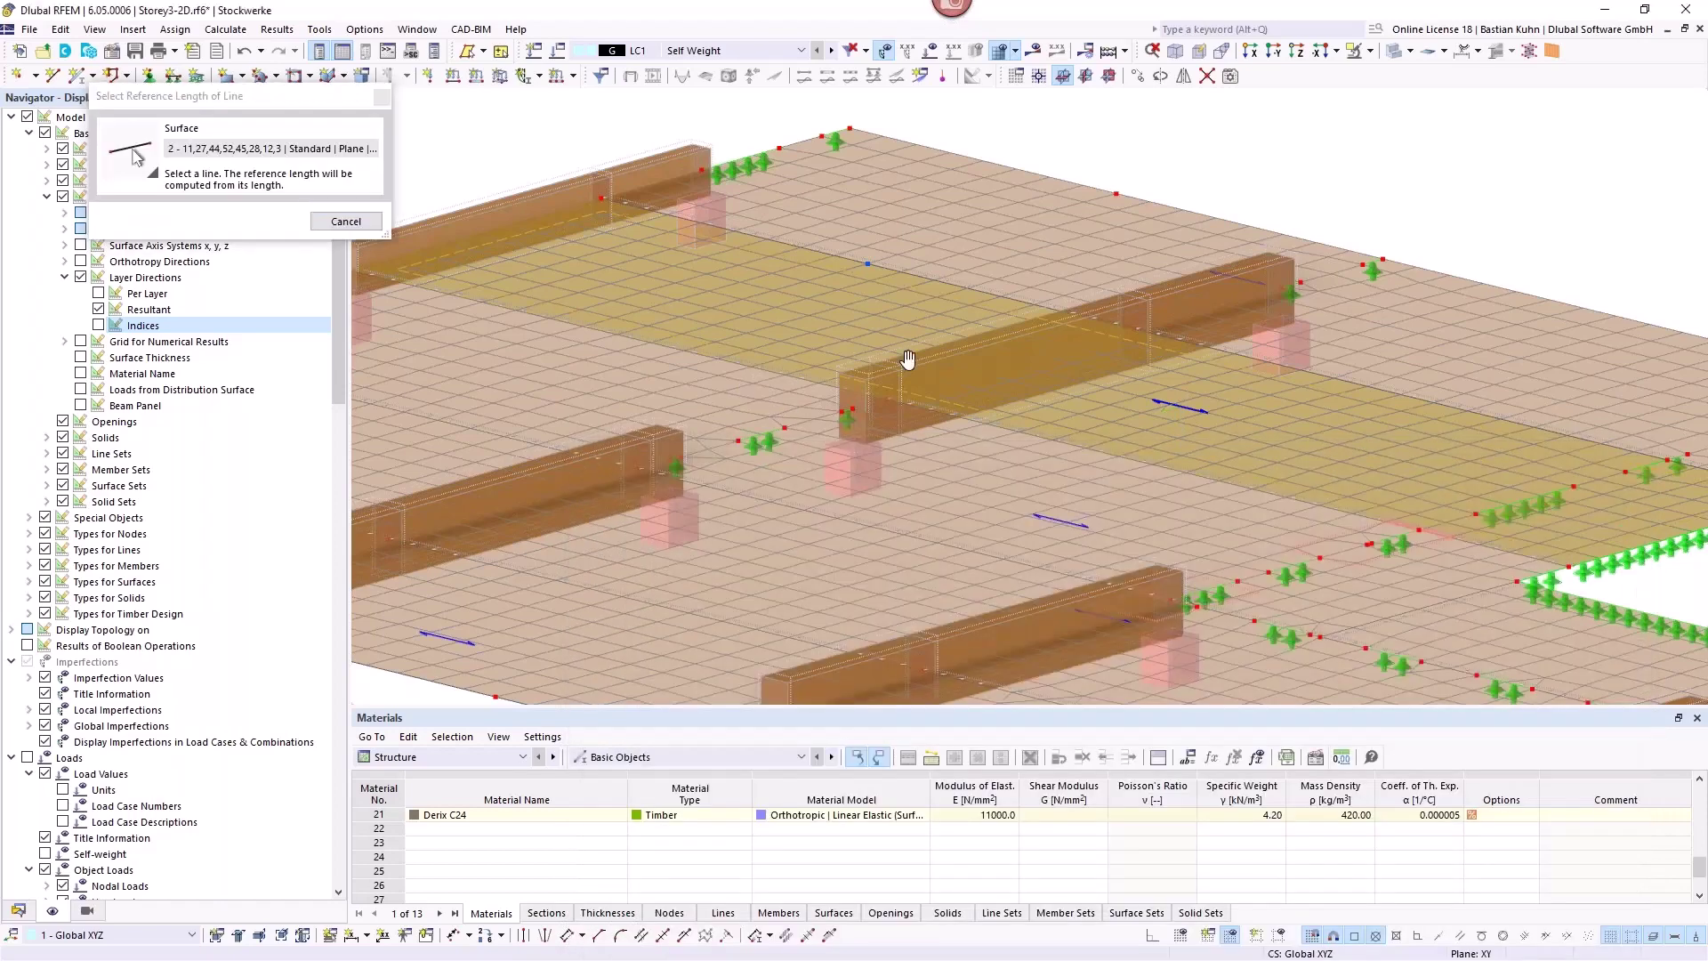
middle_click_drag(908, 358, 1090, 343)
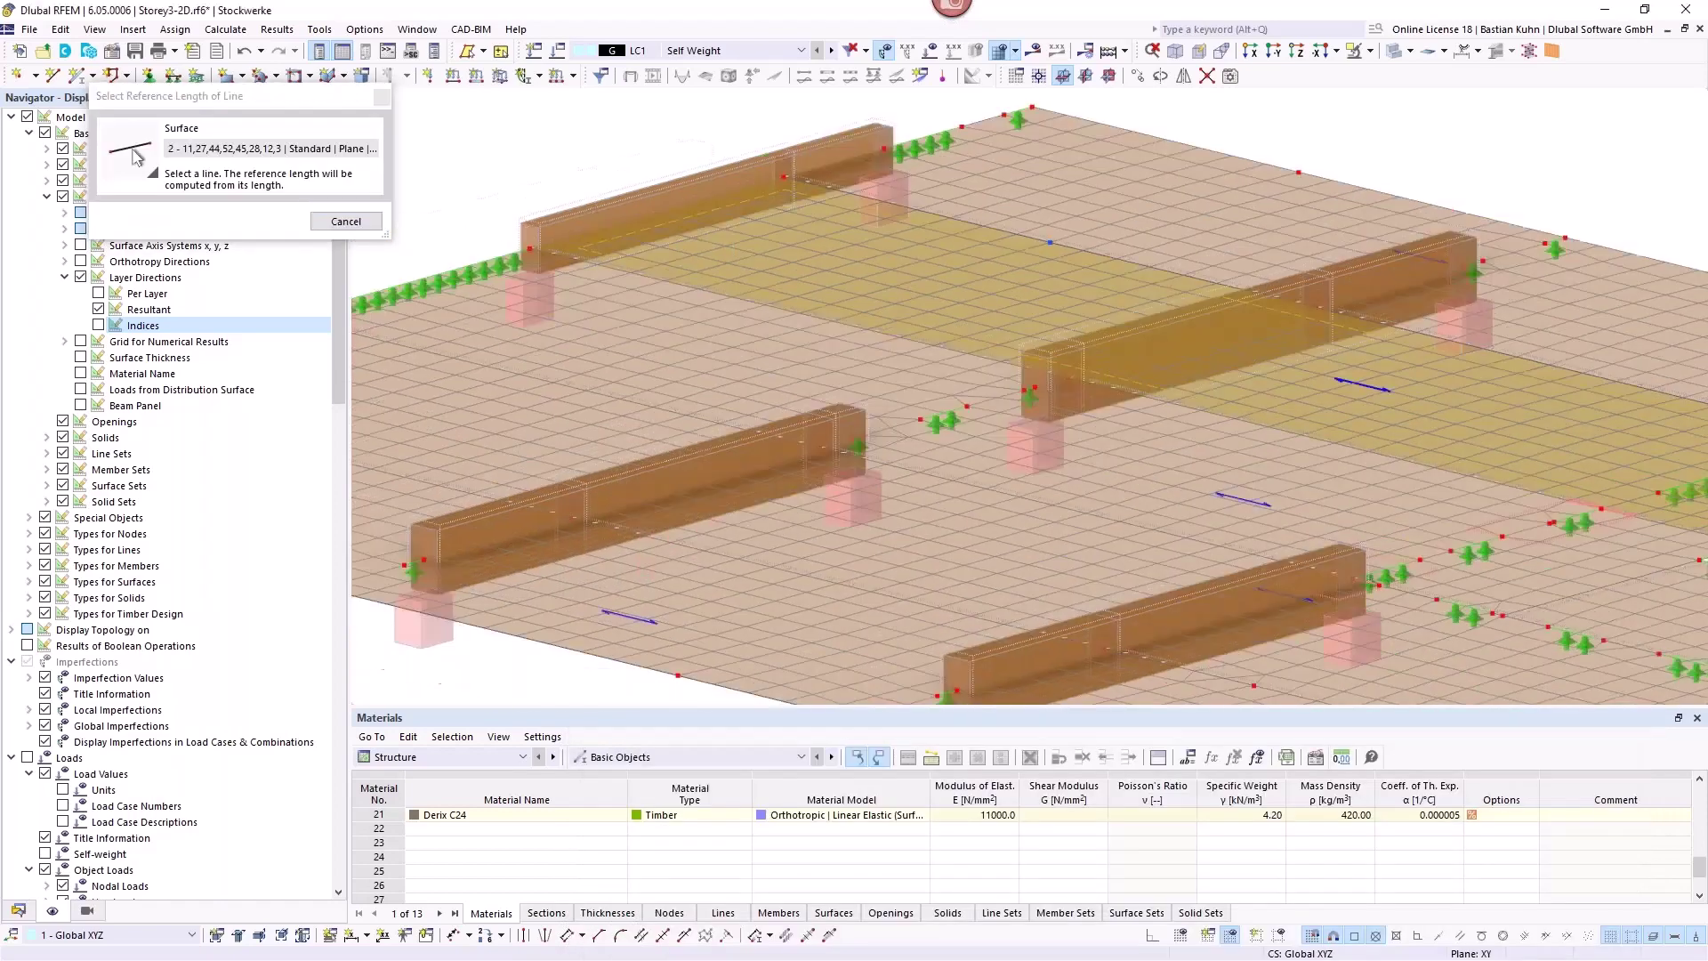
left_click(1032, 391)
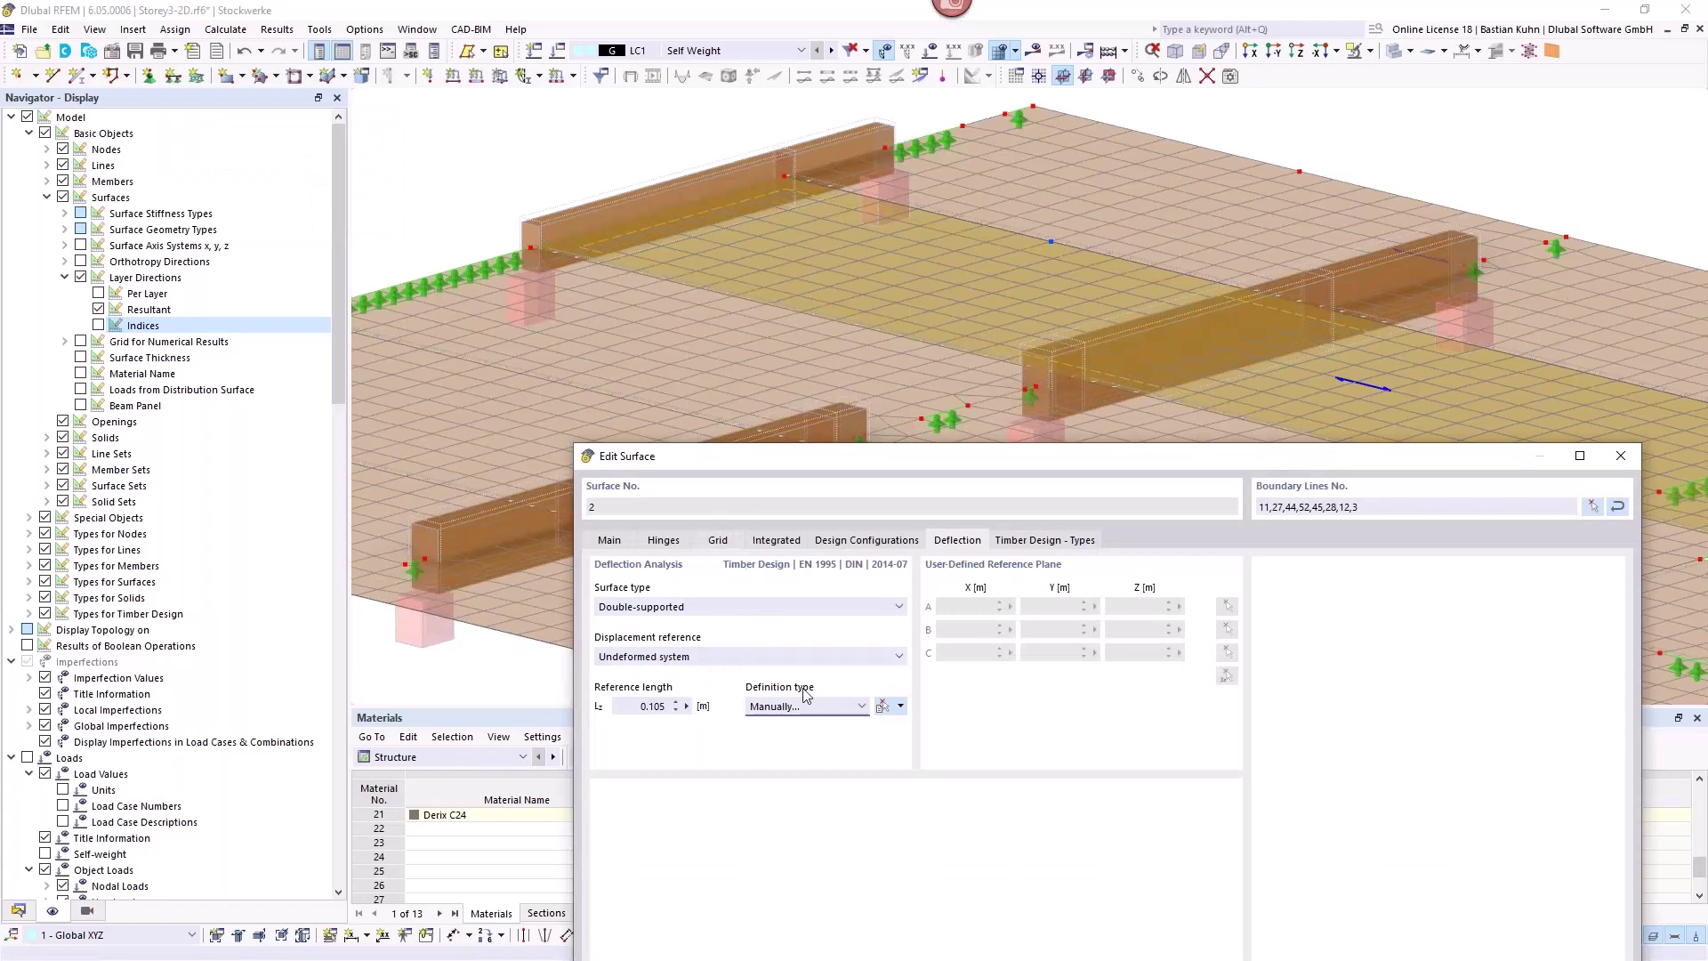
left_click(886, 712)
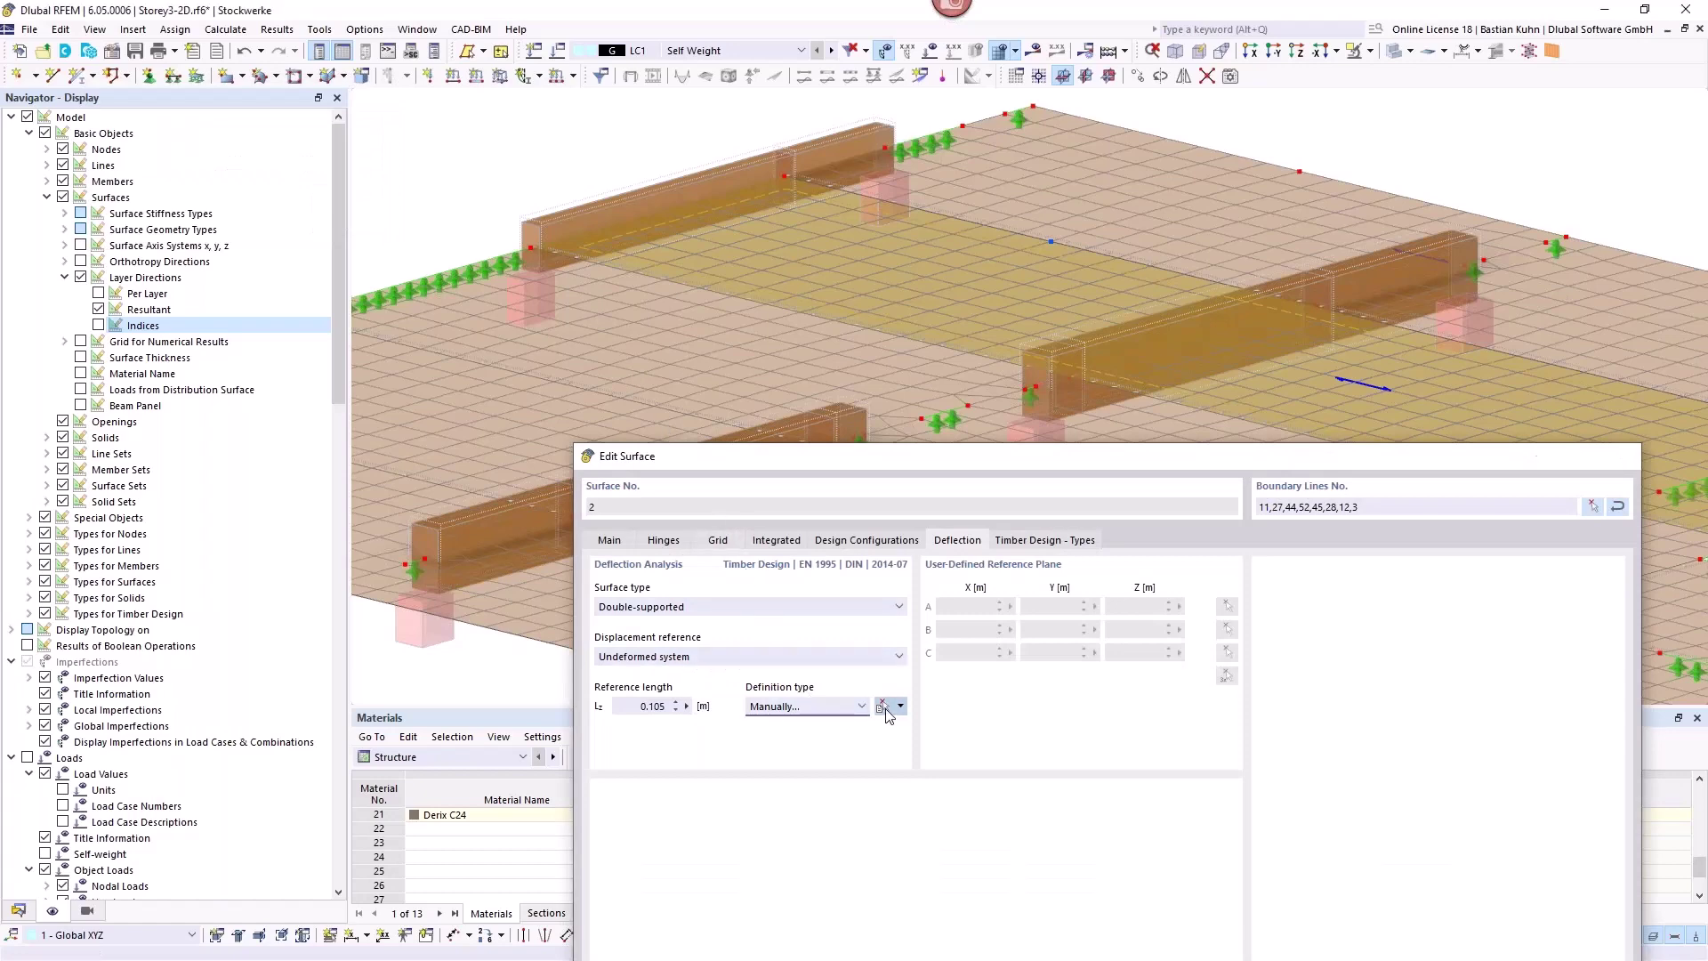
left_click(904, 345)
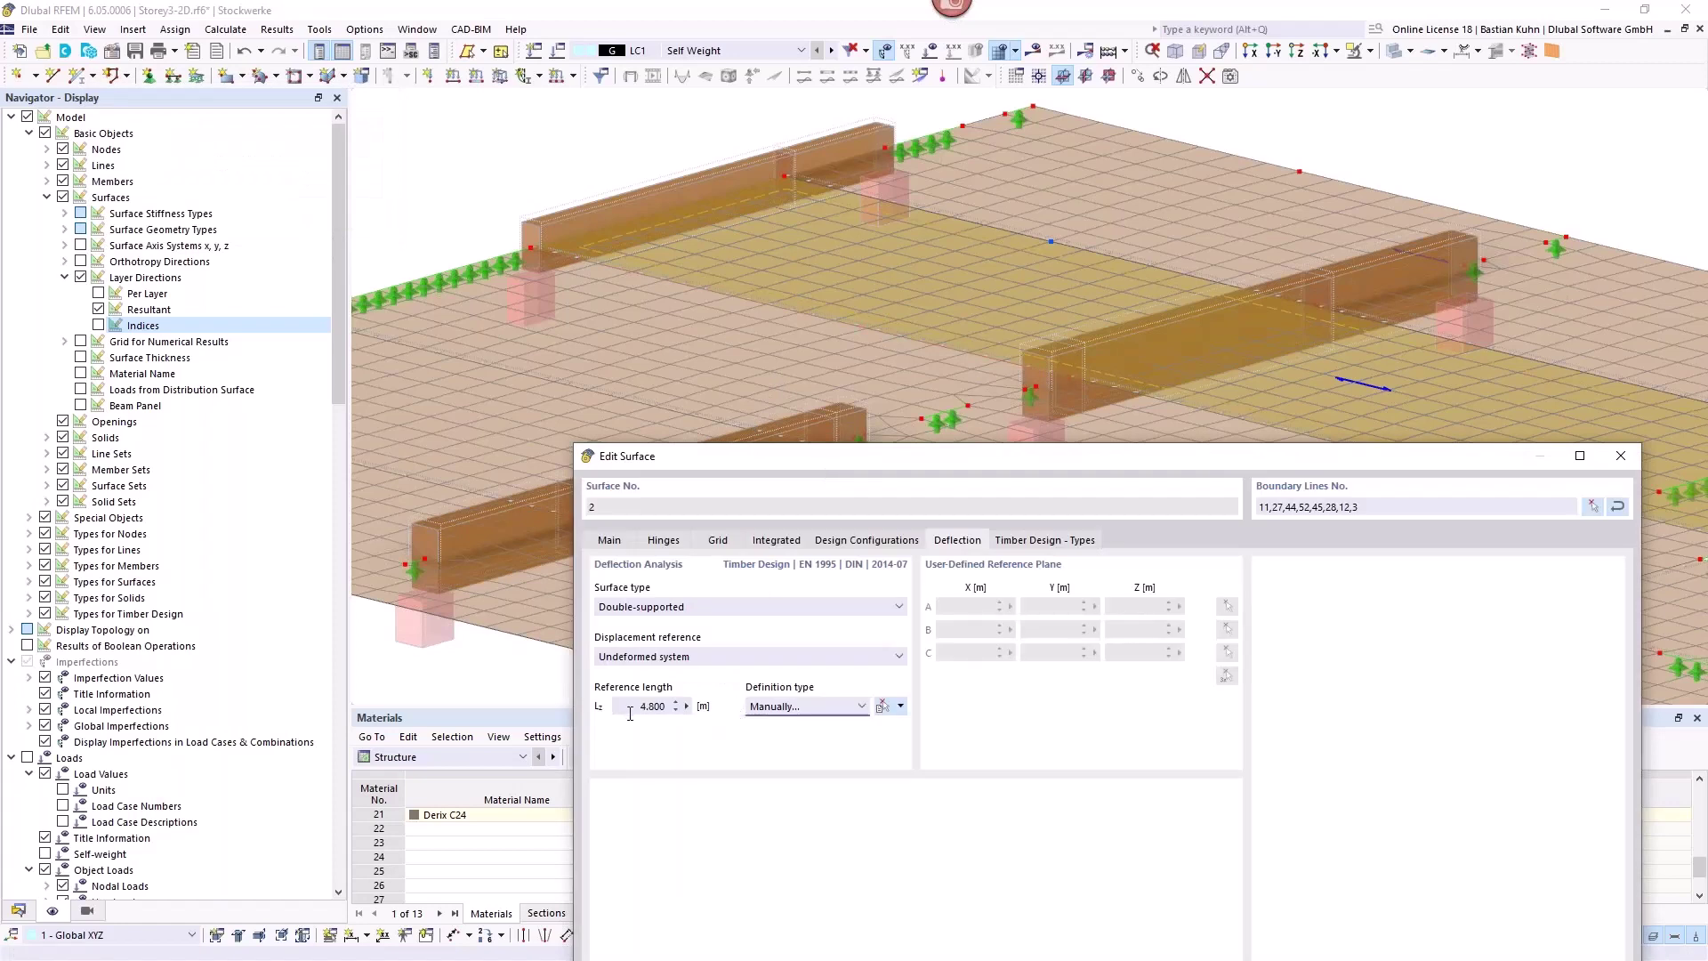
Set surface 2's reference length definition to by maximum boundary line, check its timber design service class, and accept the surface settings.
left_click(846, 708)
left_click(833, 736)
left_click(1070, 545)
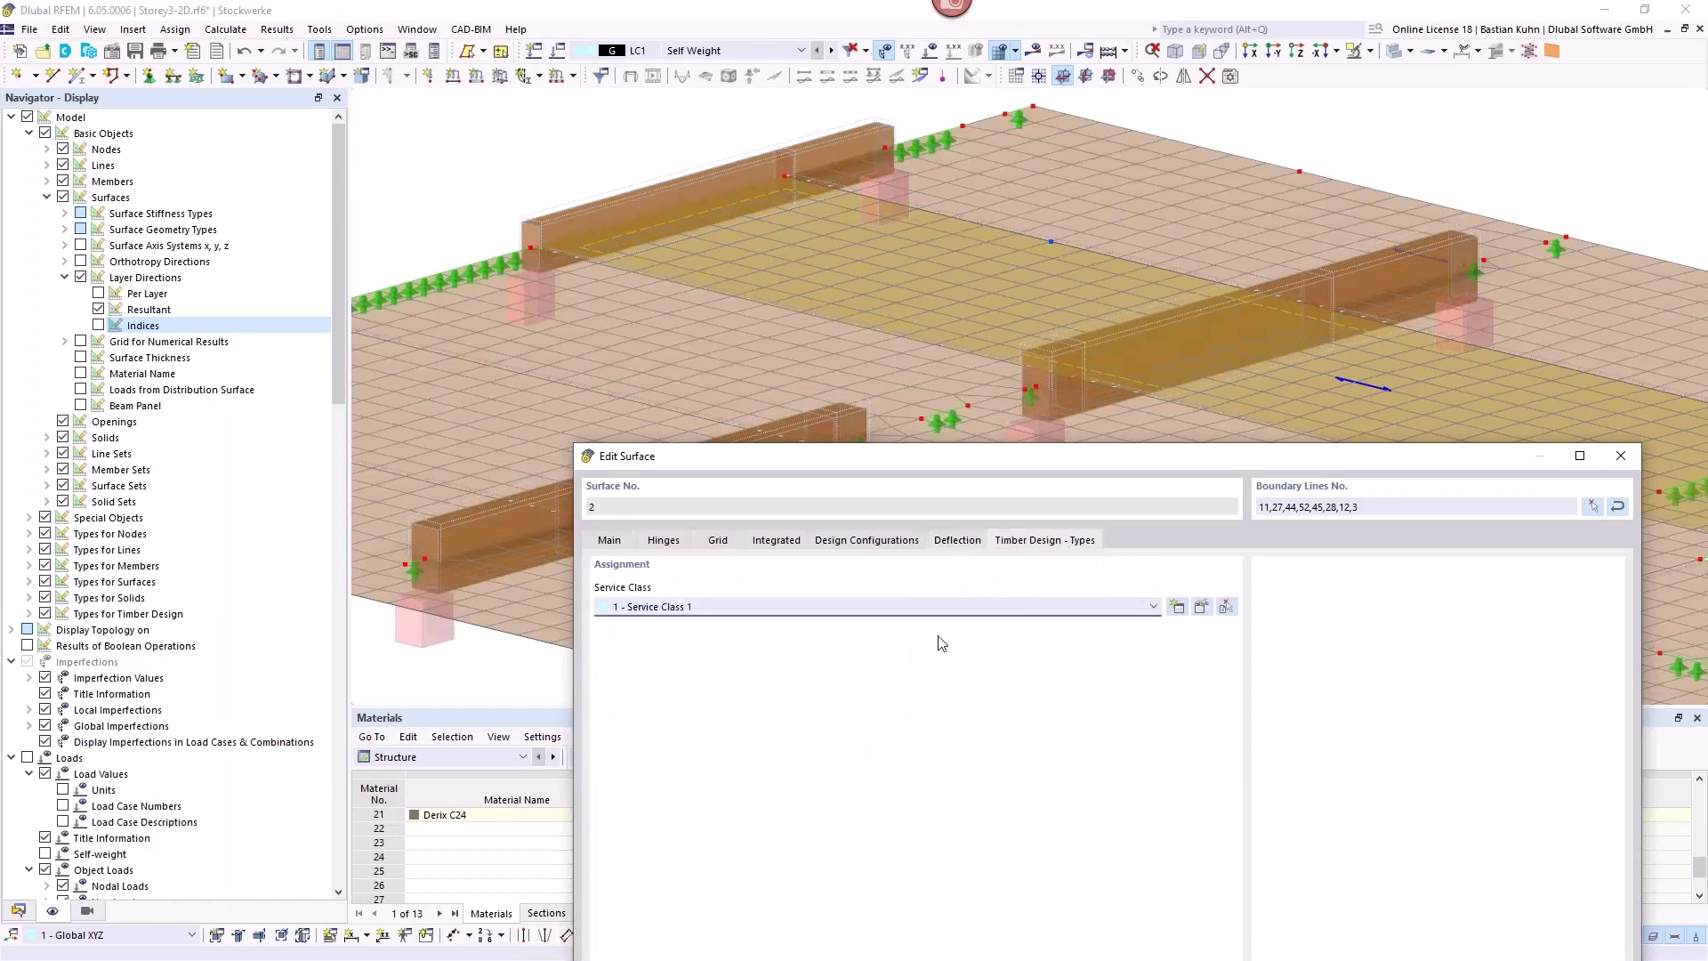
left_click_drag(1014, 461, 854, 105)
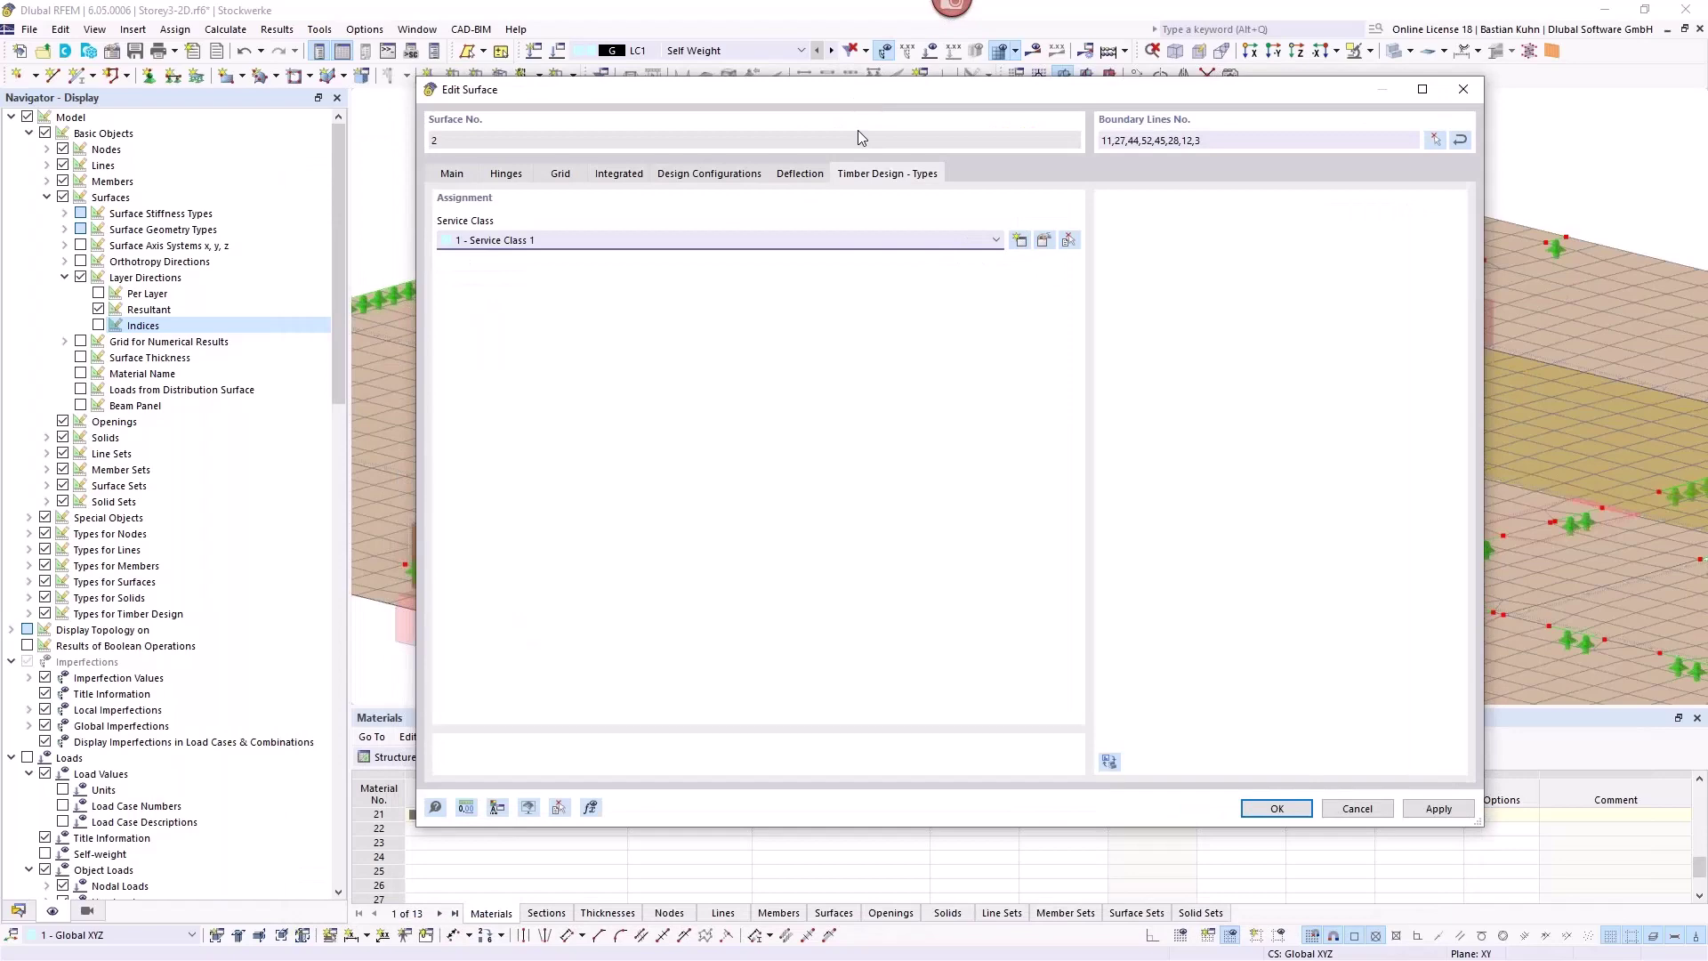
left_click(1272, 809)
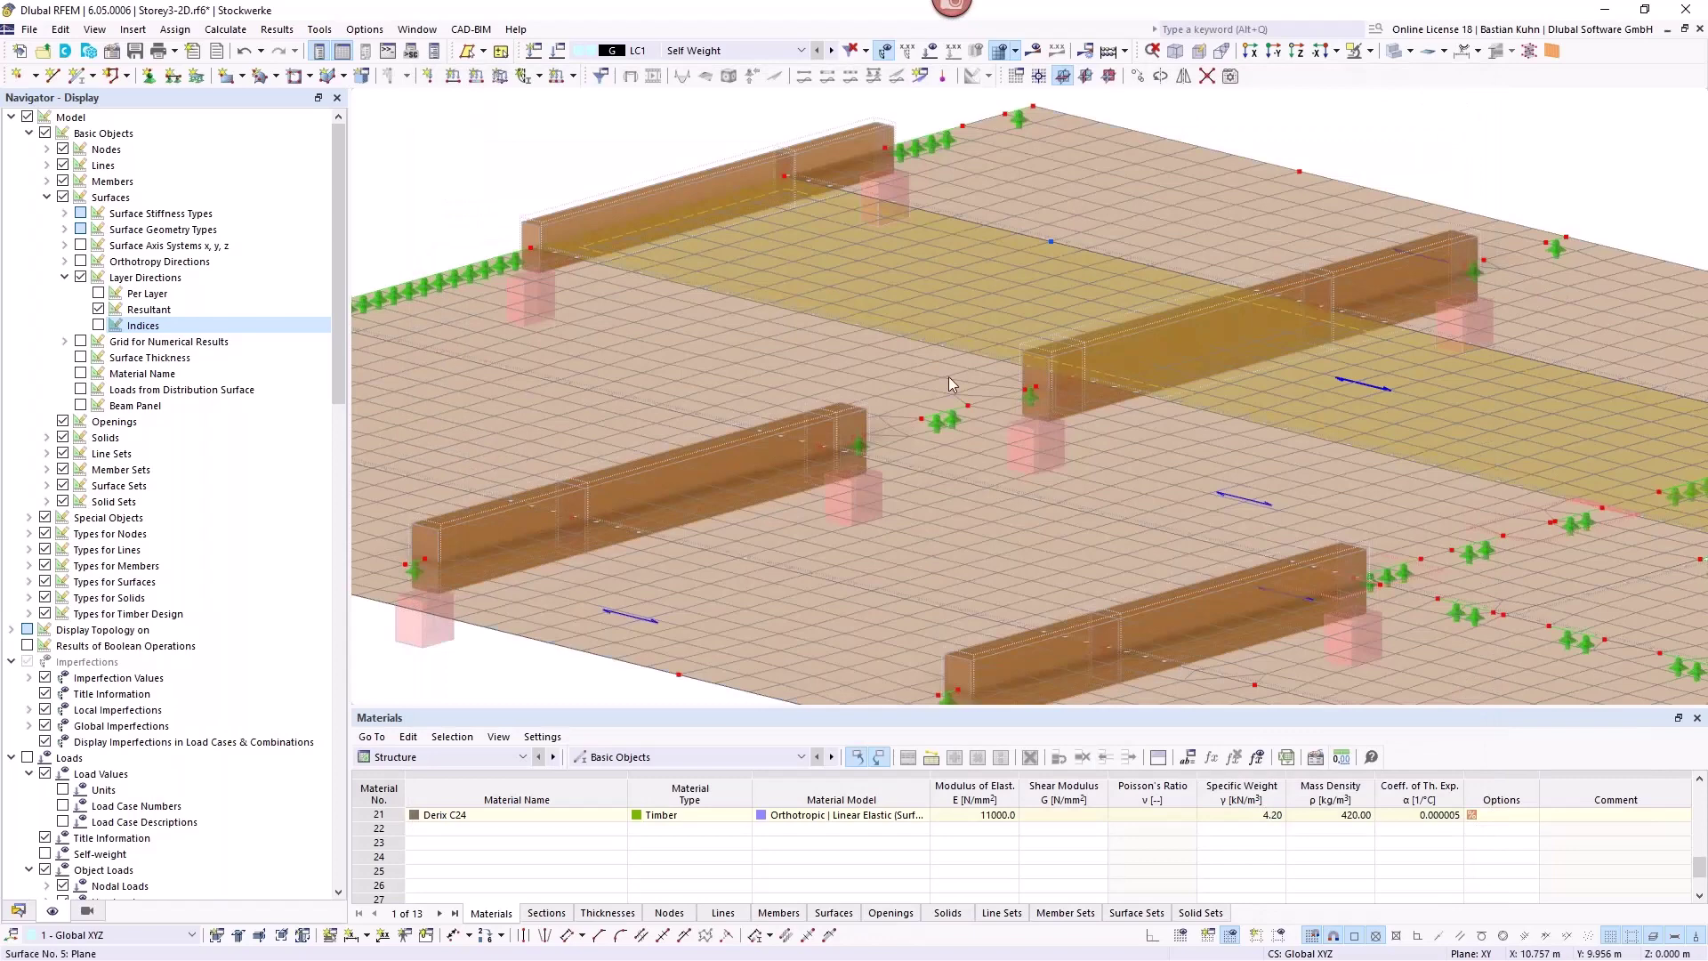
Open the load cases and combinations settings for editing and enable the combination wizard.
left_click(600, 149)
scroll(601, 149, "down", 6)
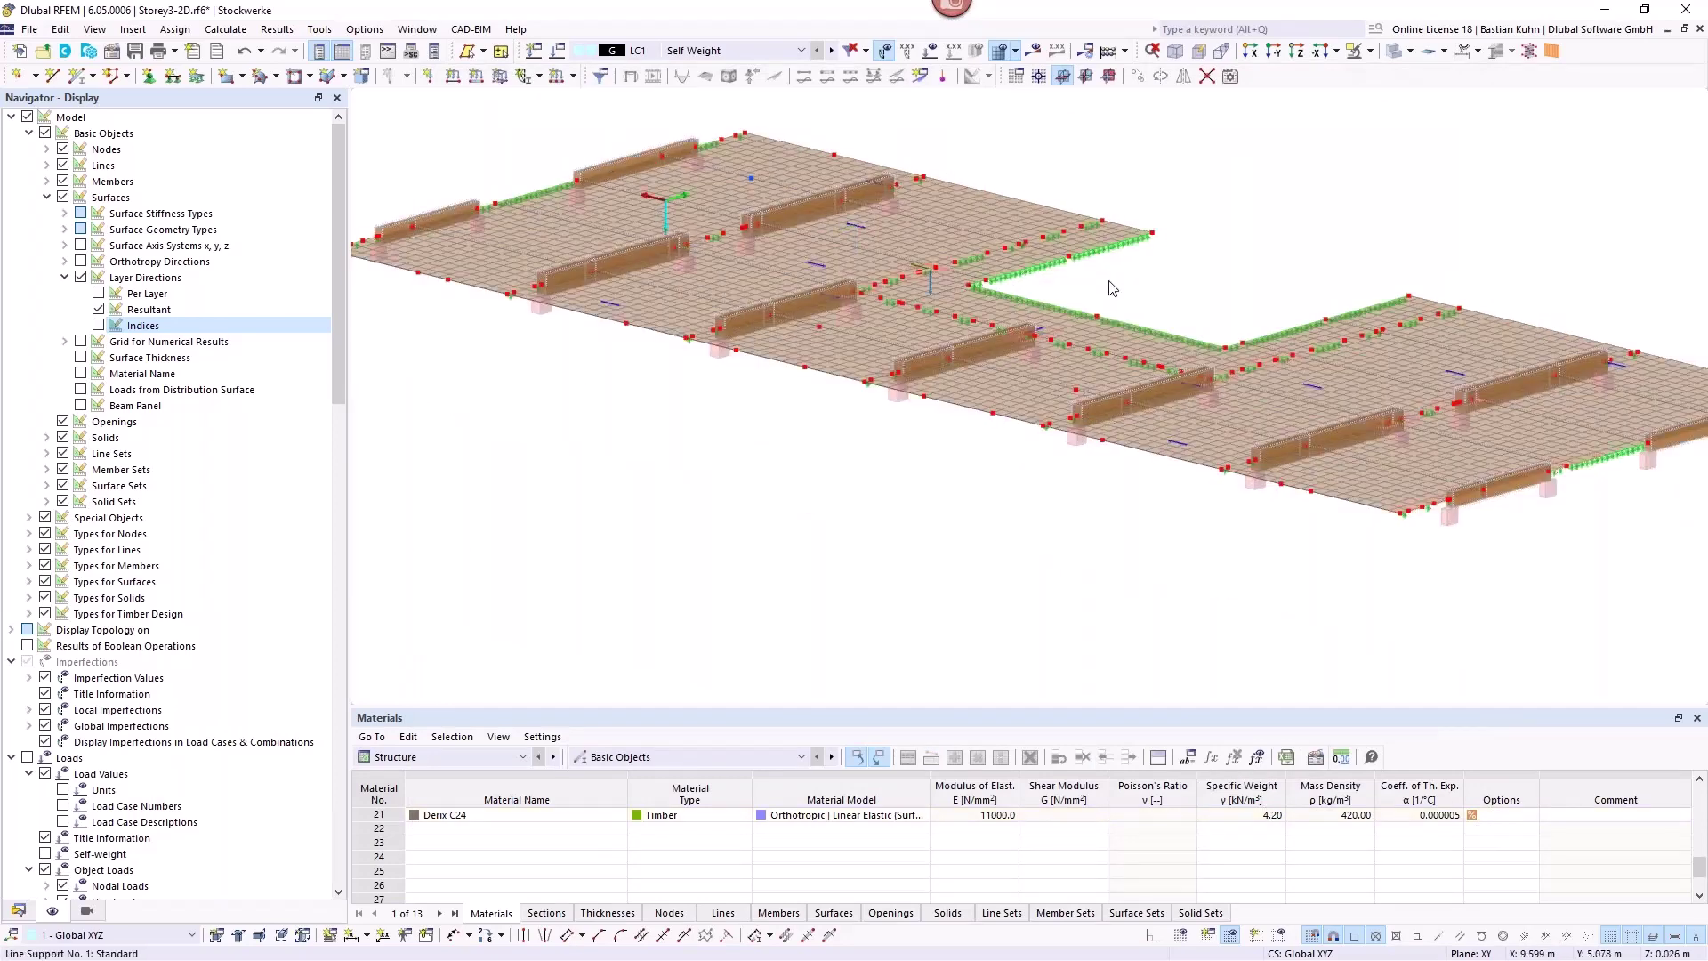
mouse_move(1108, 289)
middle_mouse_down()
mouse_move(1131, 288)
mouse_move(1120, 298)
middle_mouse_up()
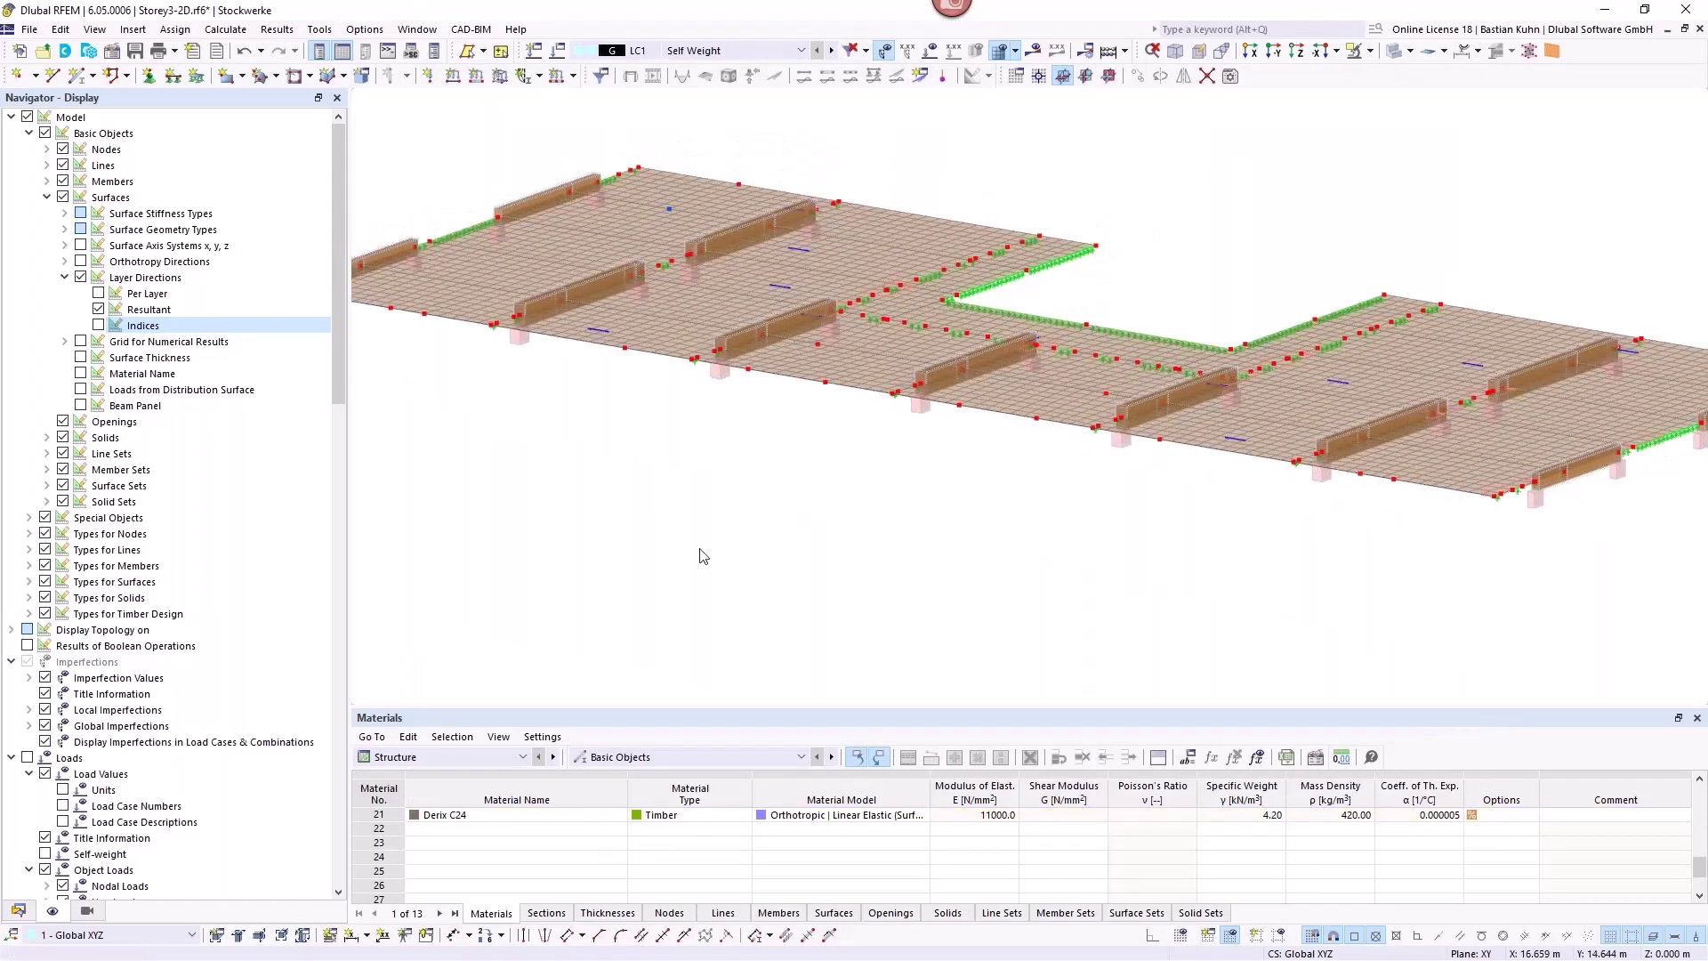
left_click(17, 911)
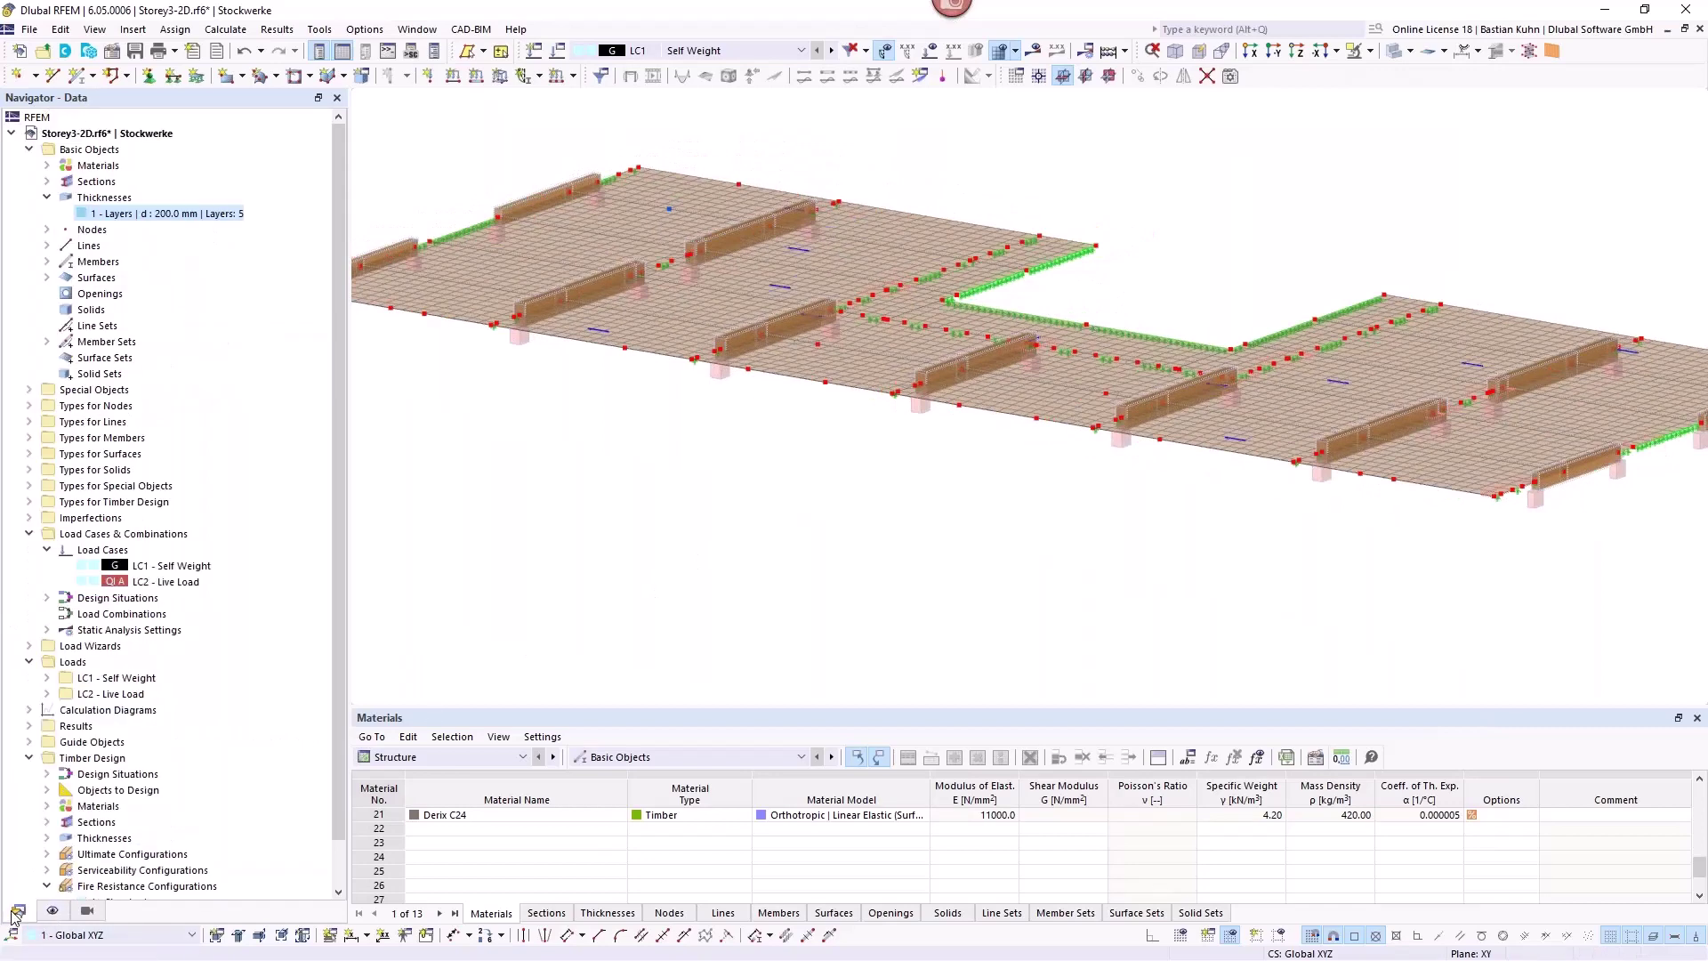
left_click(104, 535)
right_click(104, 535)
left_click(135, 547)
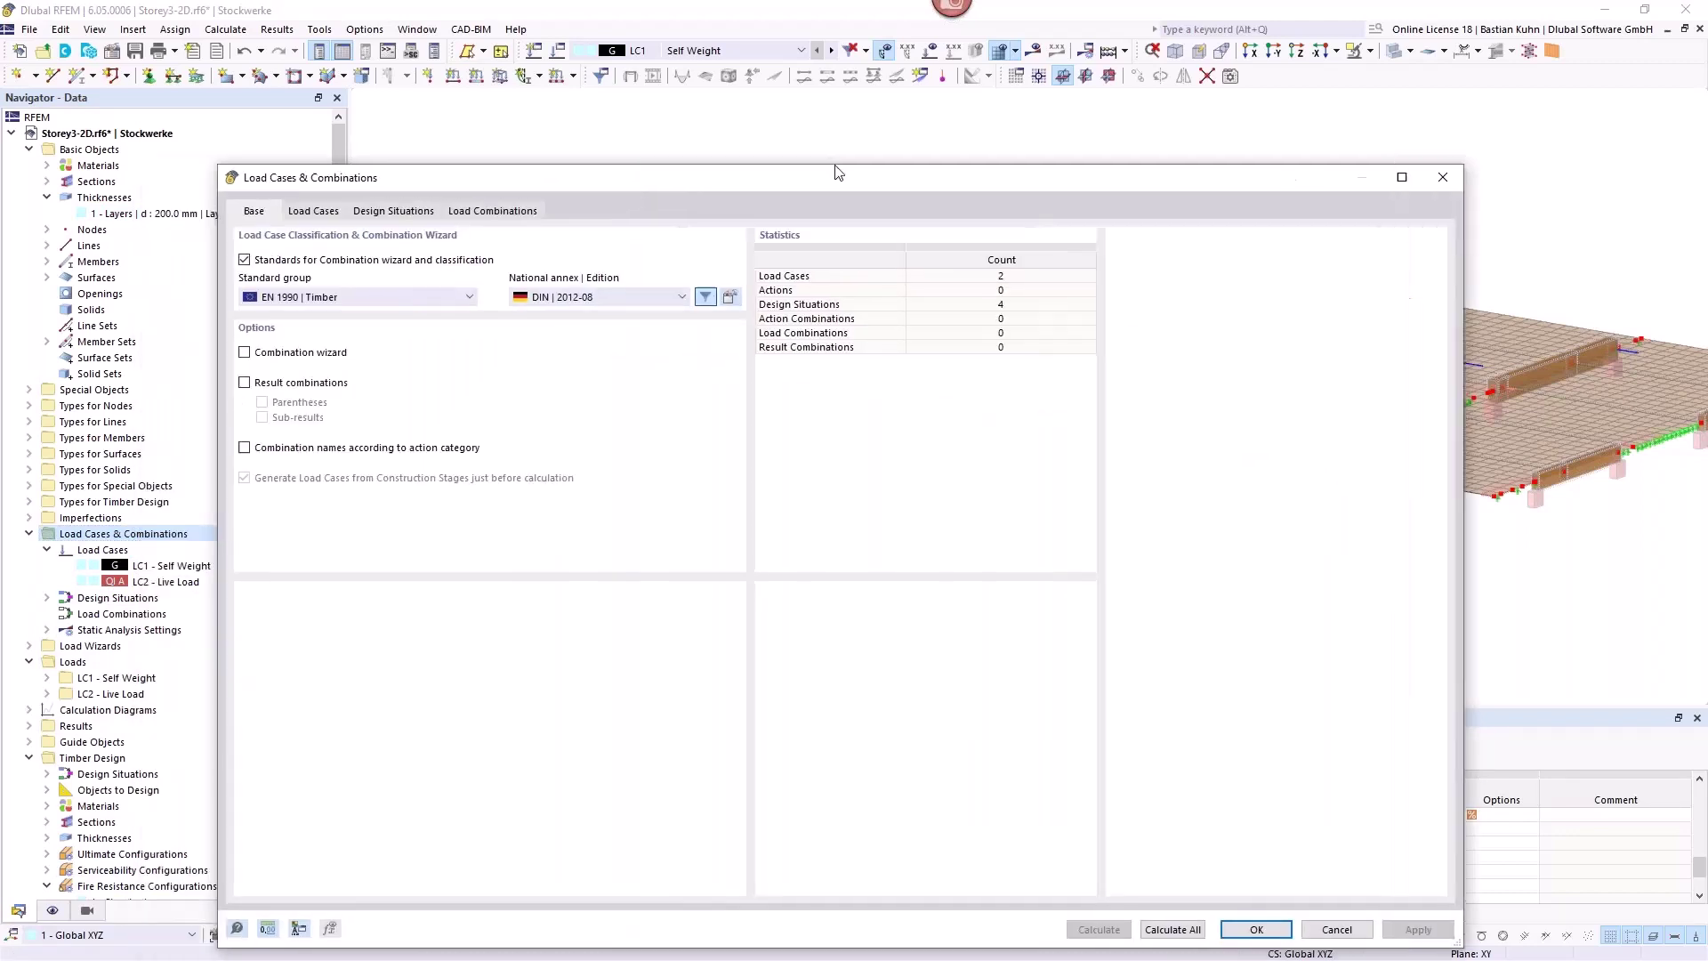
left_click_drag(631, 183, 948, 107)
left_click(491, 280)
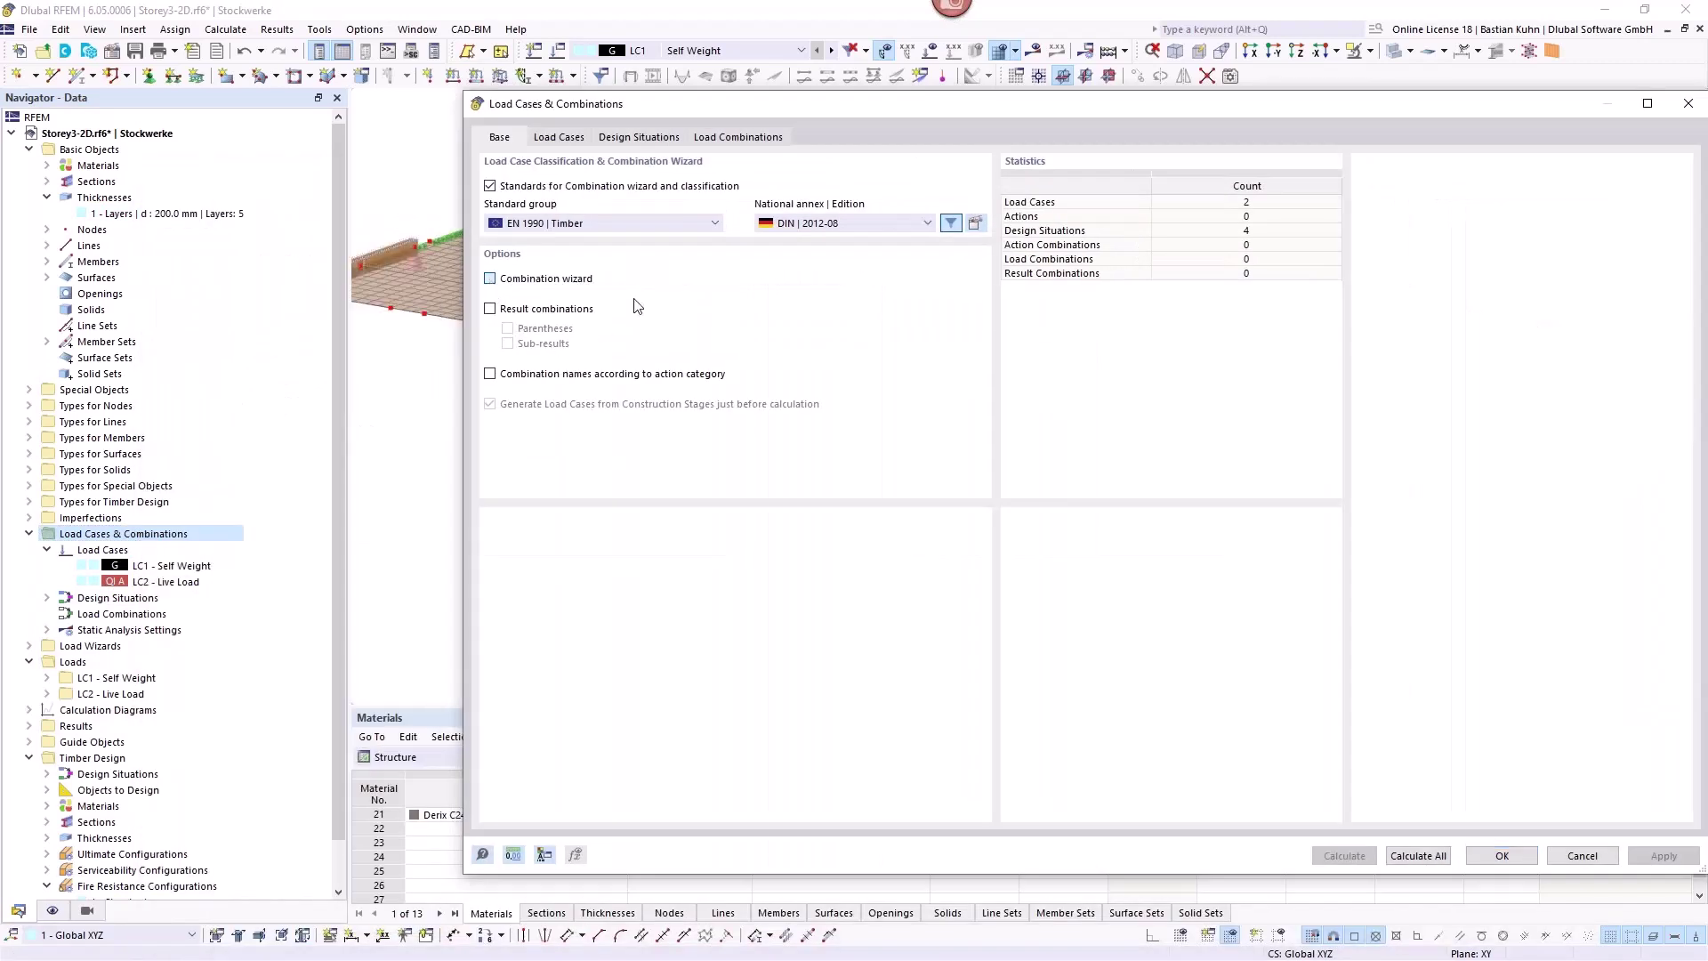
Review the available standard groups, the load cases, and design situations DS1 to DS4.
left_click(669, 222)
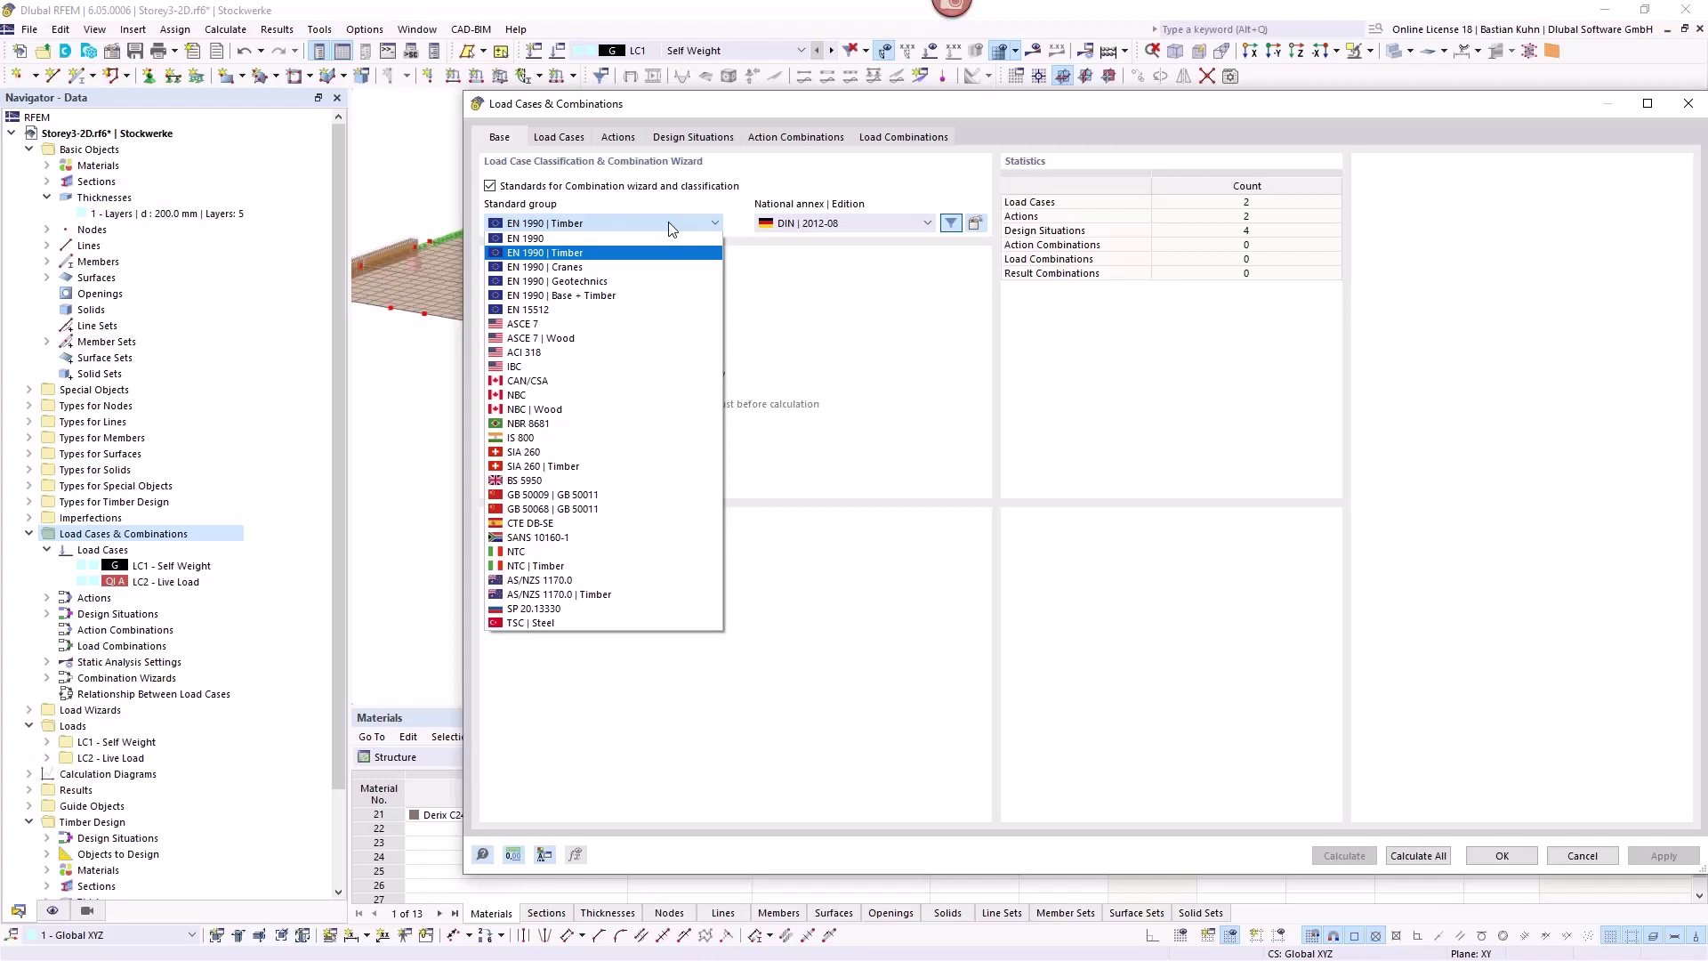
left_click(564, 139)
left_click(565, 140)
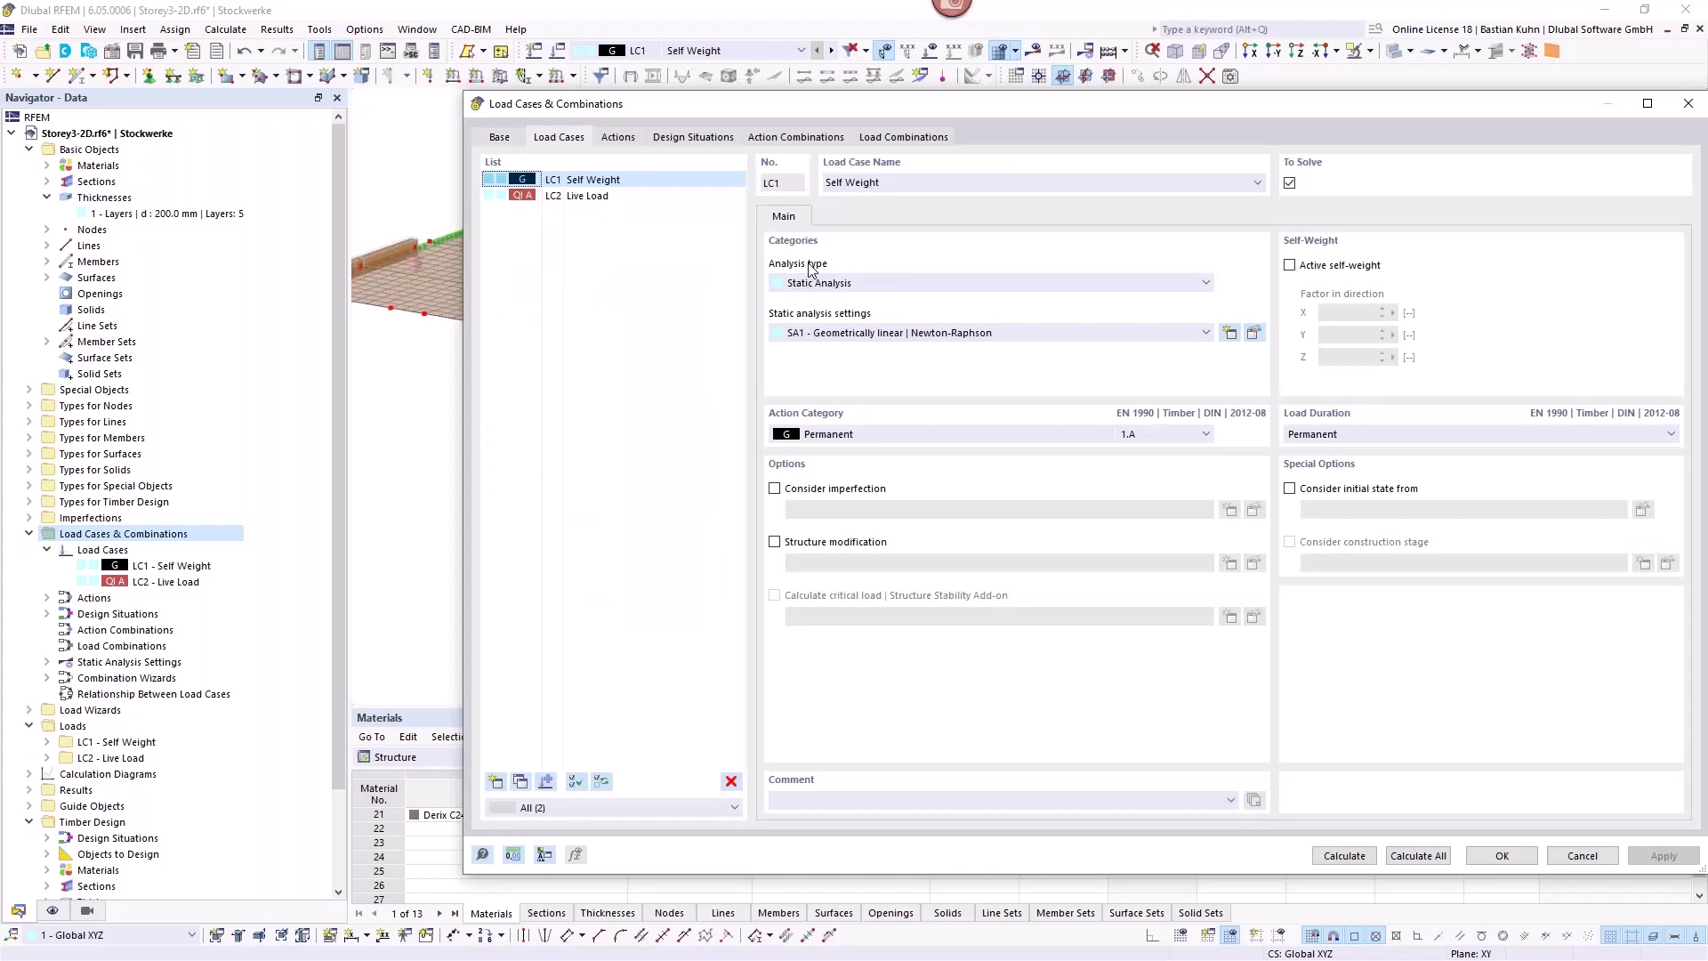
left_click(685, 139)
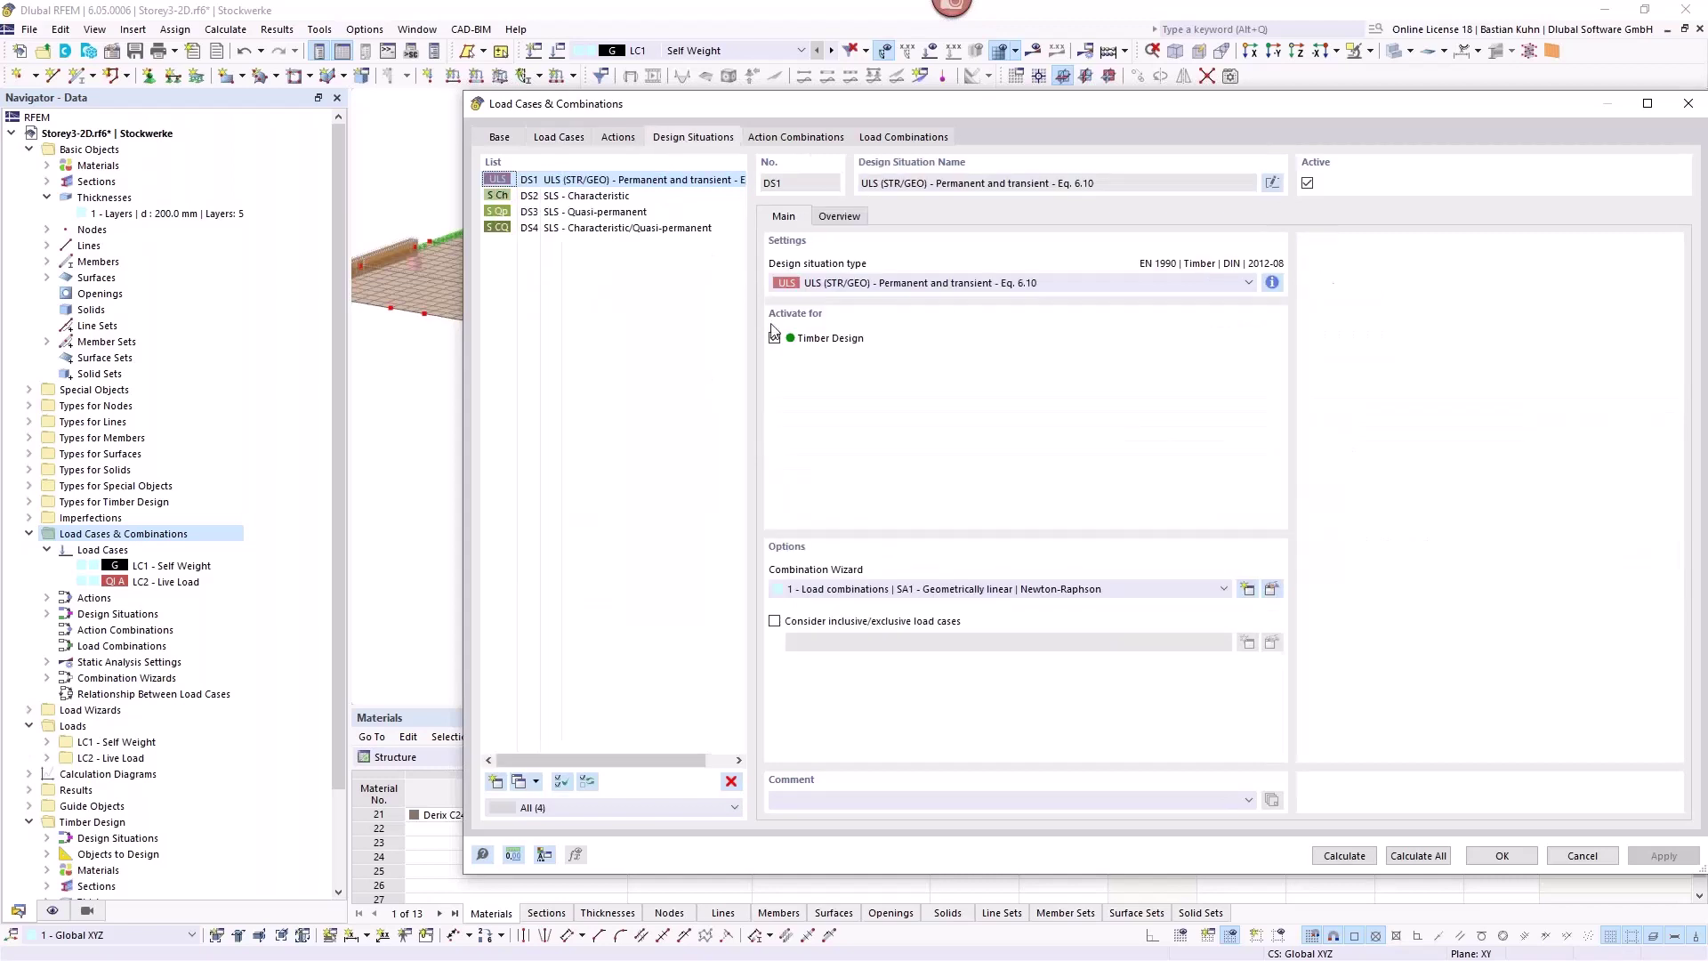
left_click(609, 197)
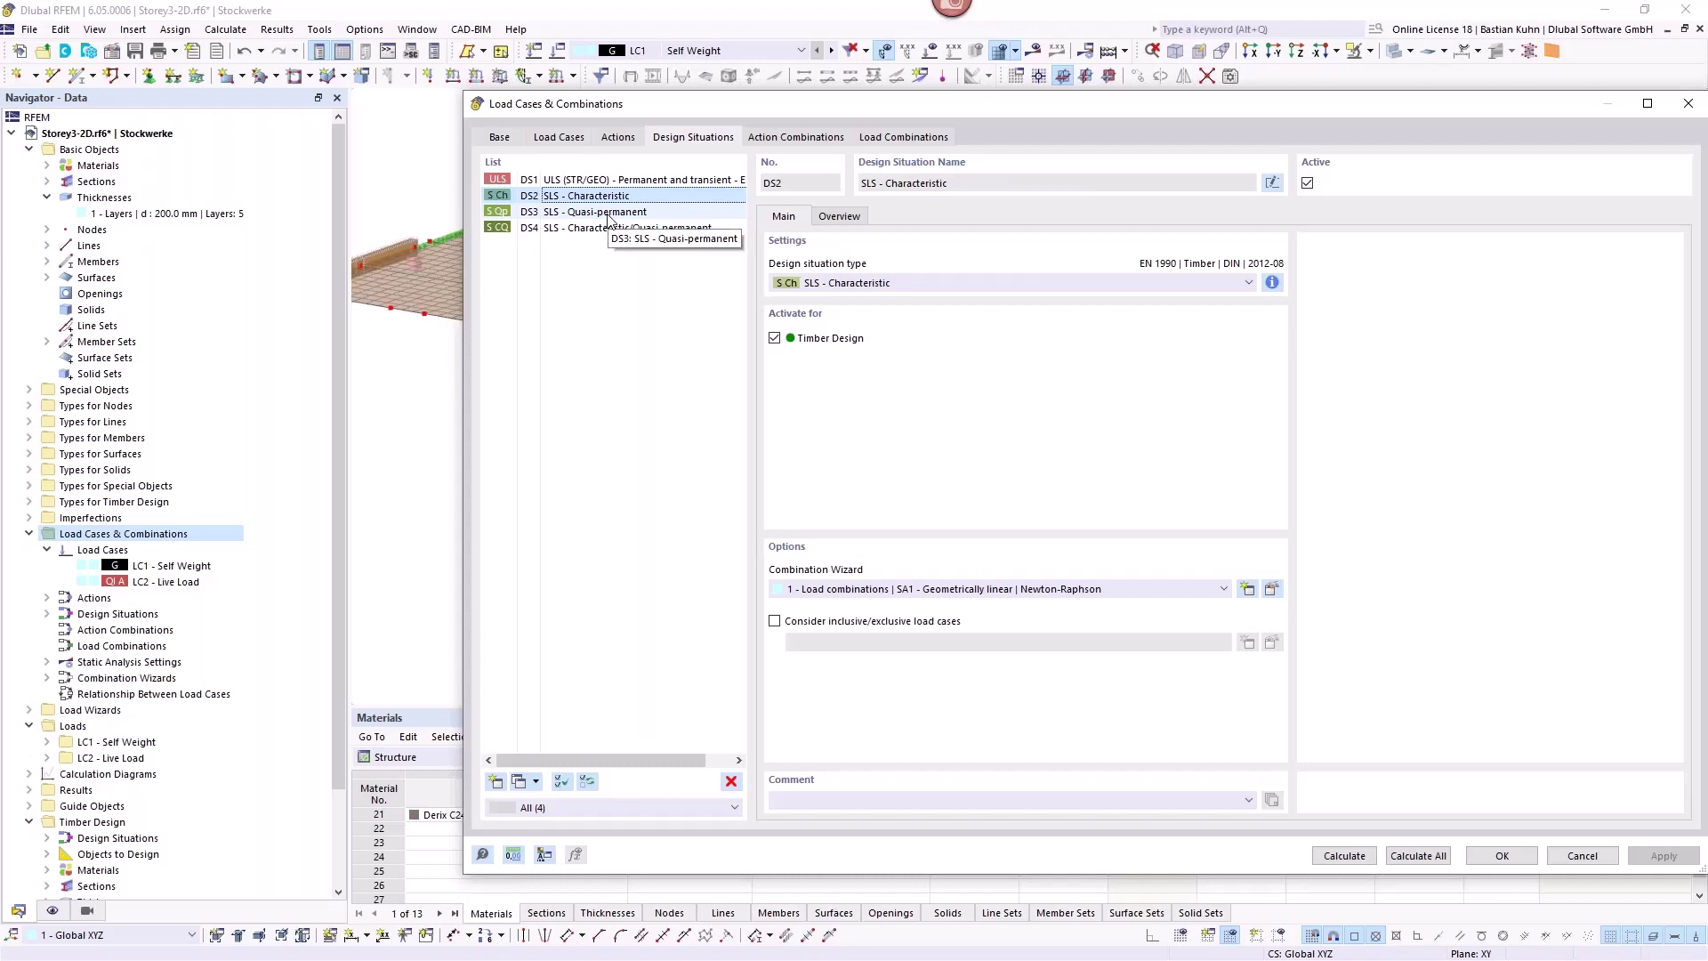
left_click(608, 211)
left_click(612, 229)
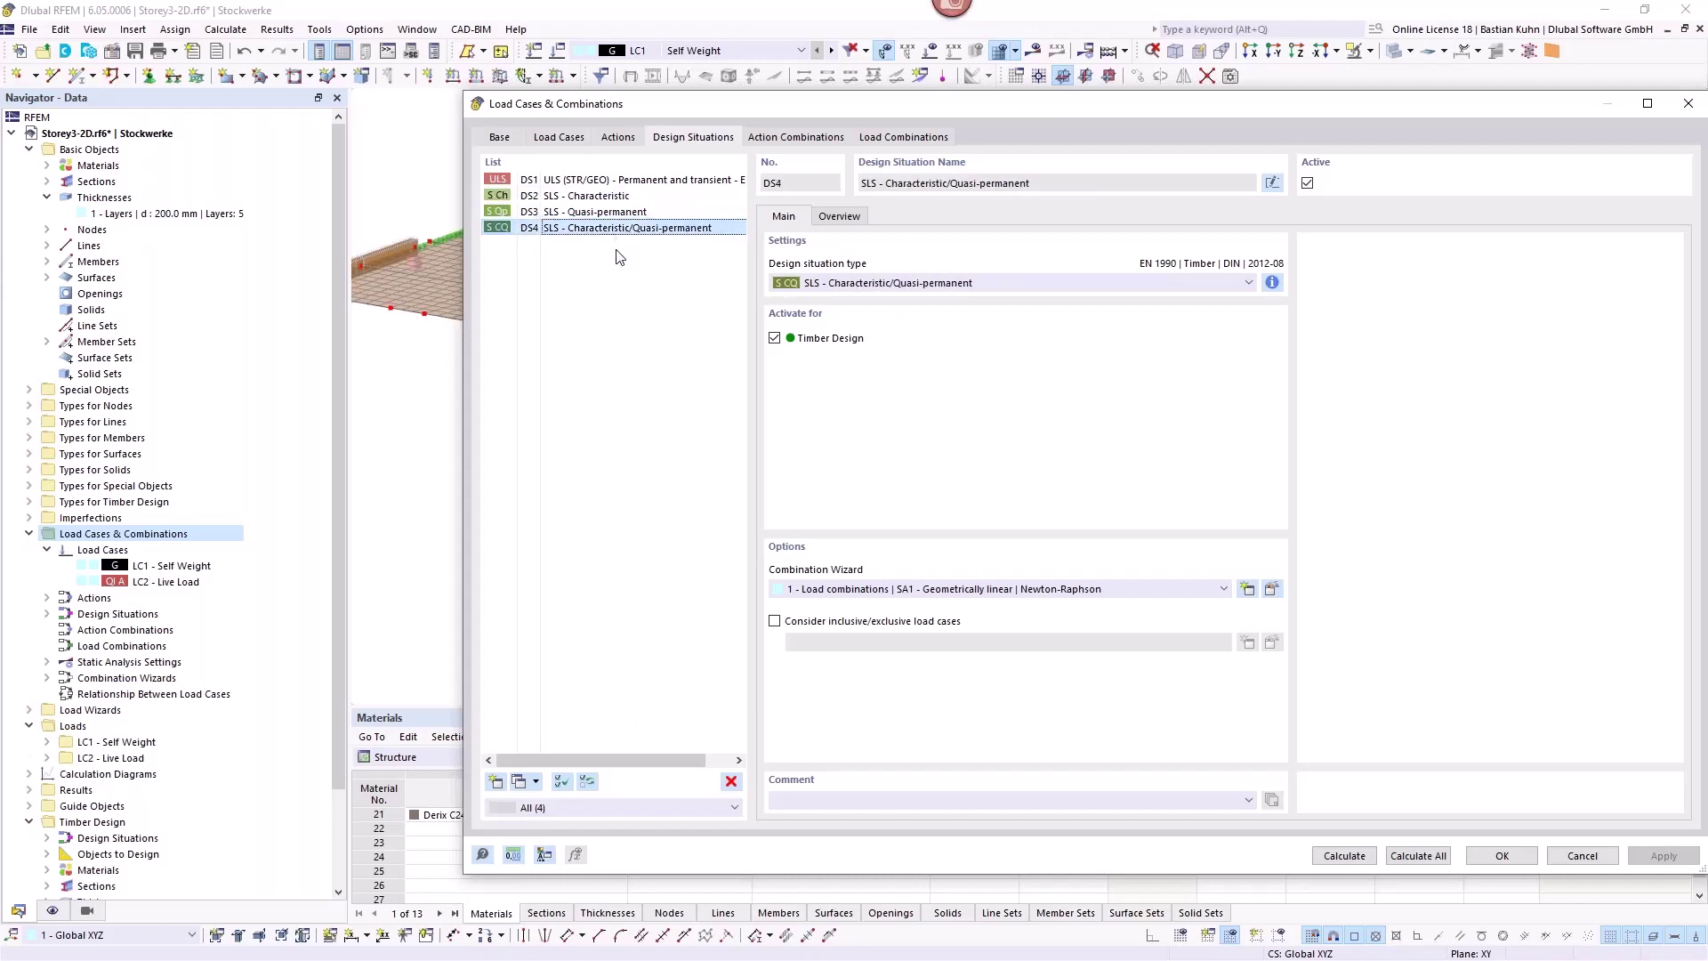
Examine the combination rule for SLS - Characteristic/Quasi-permanent and the EN 1990 | Timber partial factors and deformation coefficient.
left_click(1272, 283)
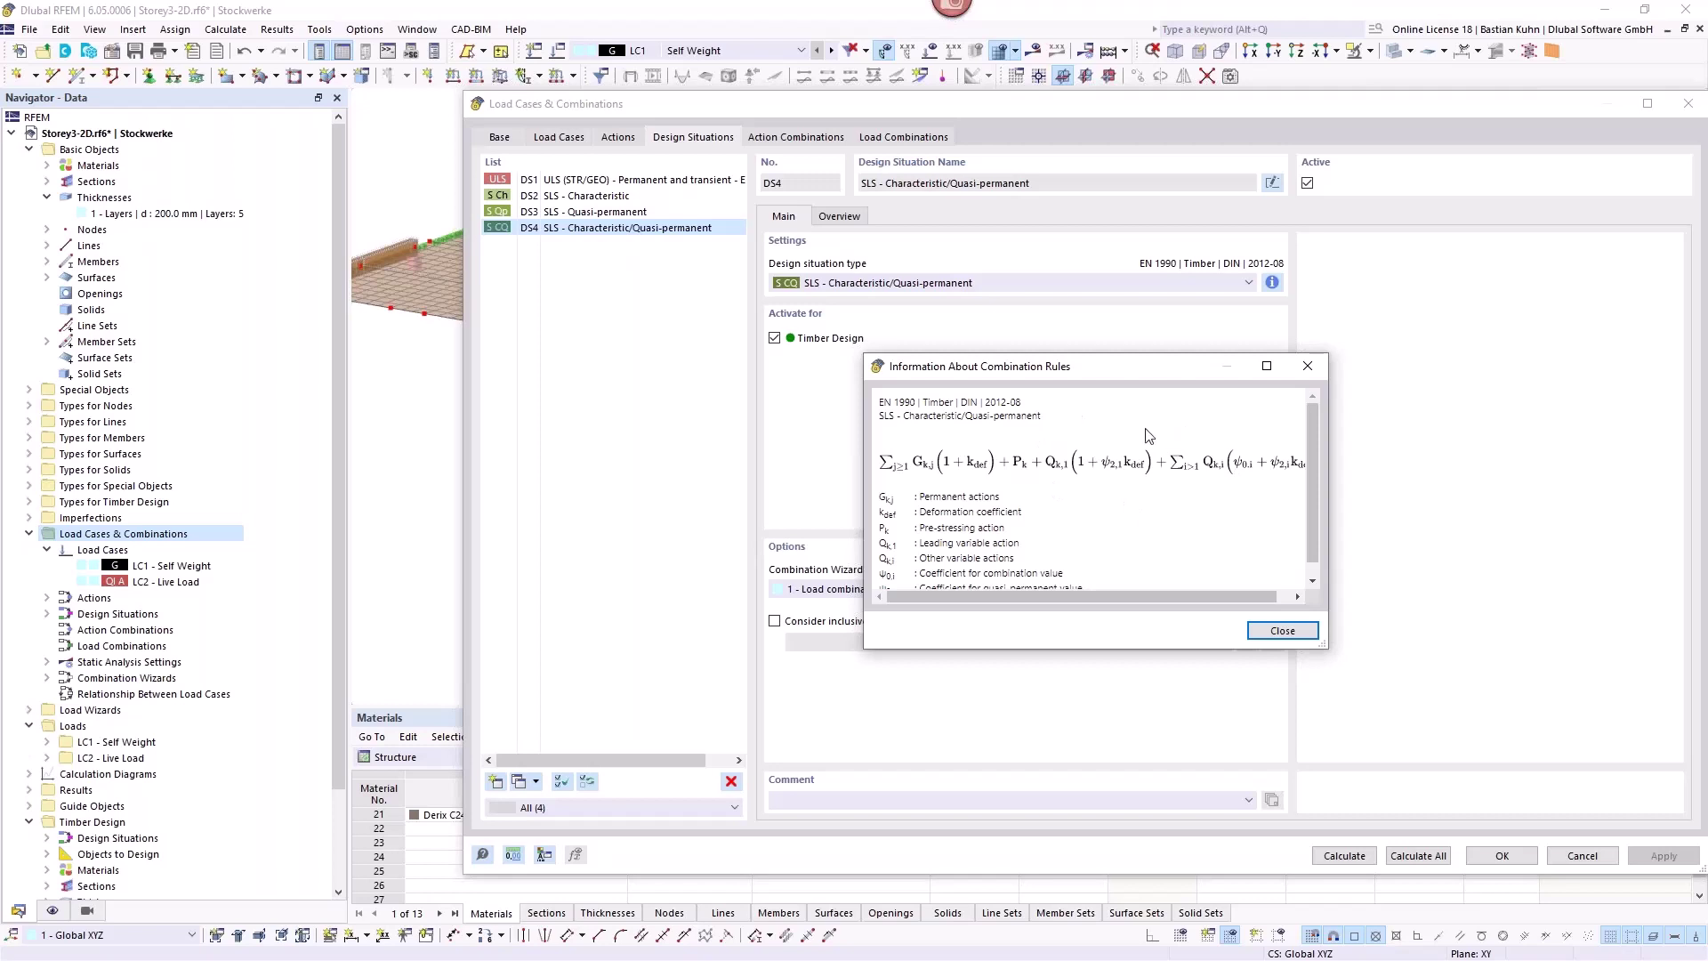
left_click(1308, 367)
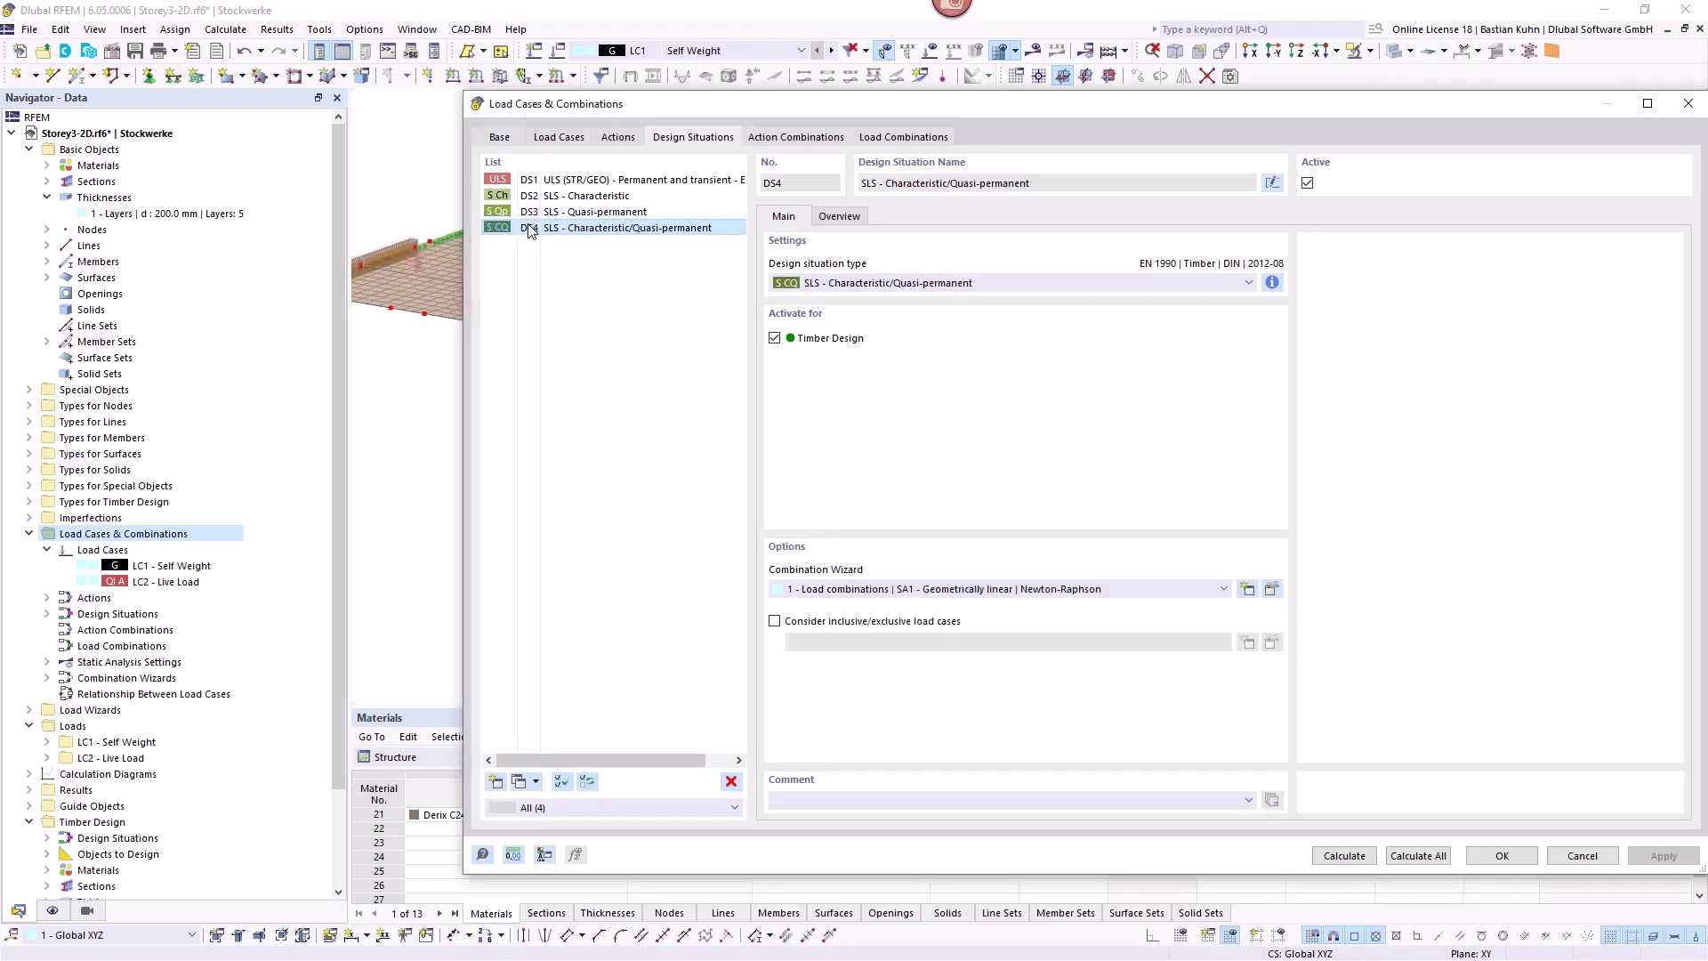
left_click(499, 139)
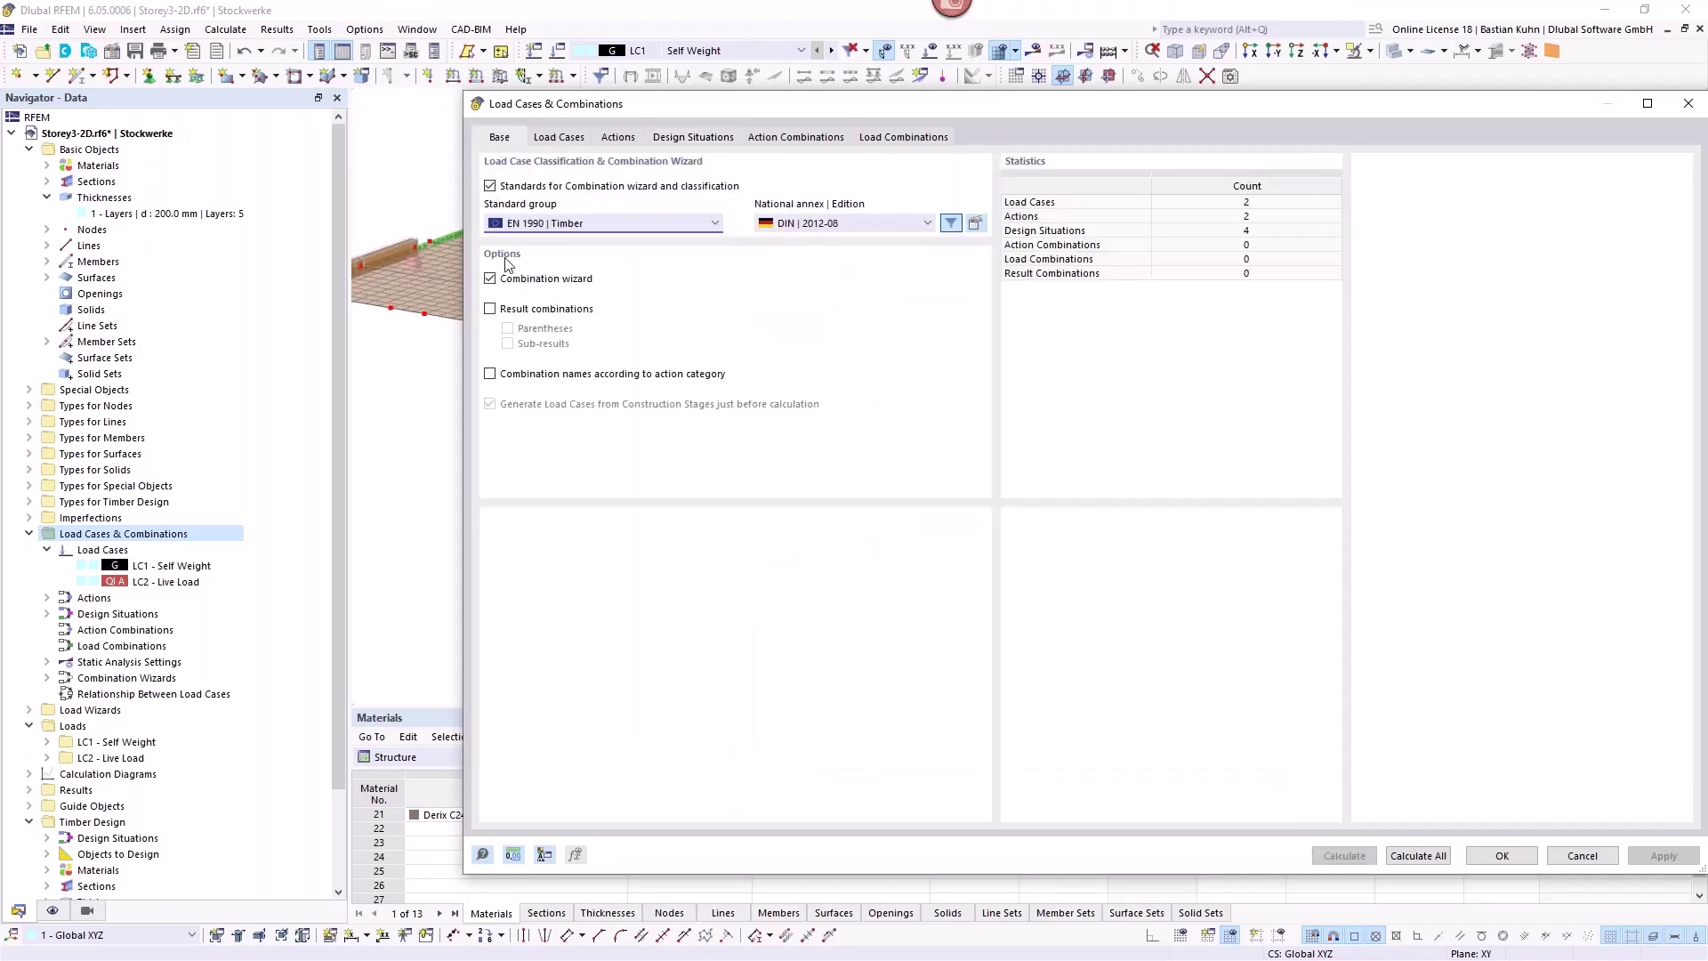
left_click(975, 223)
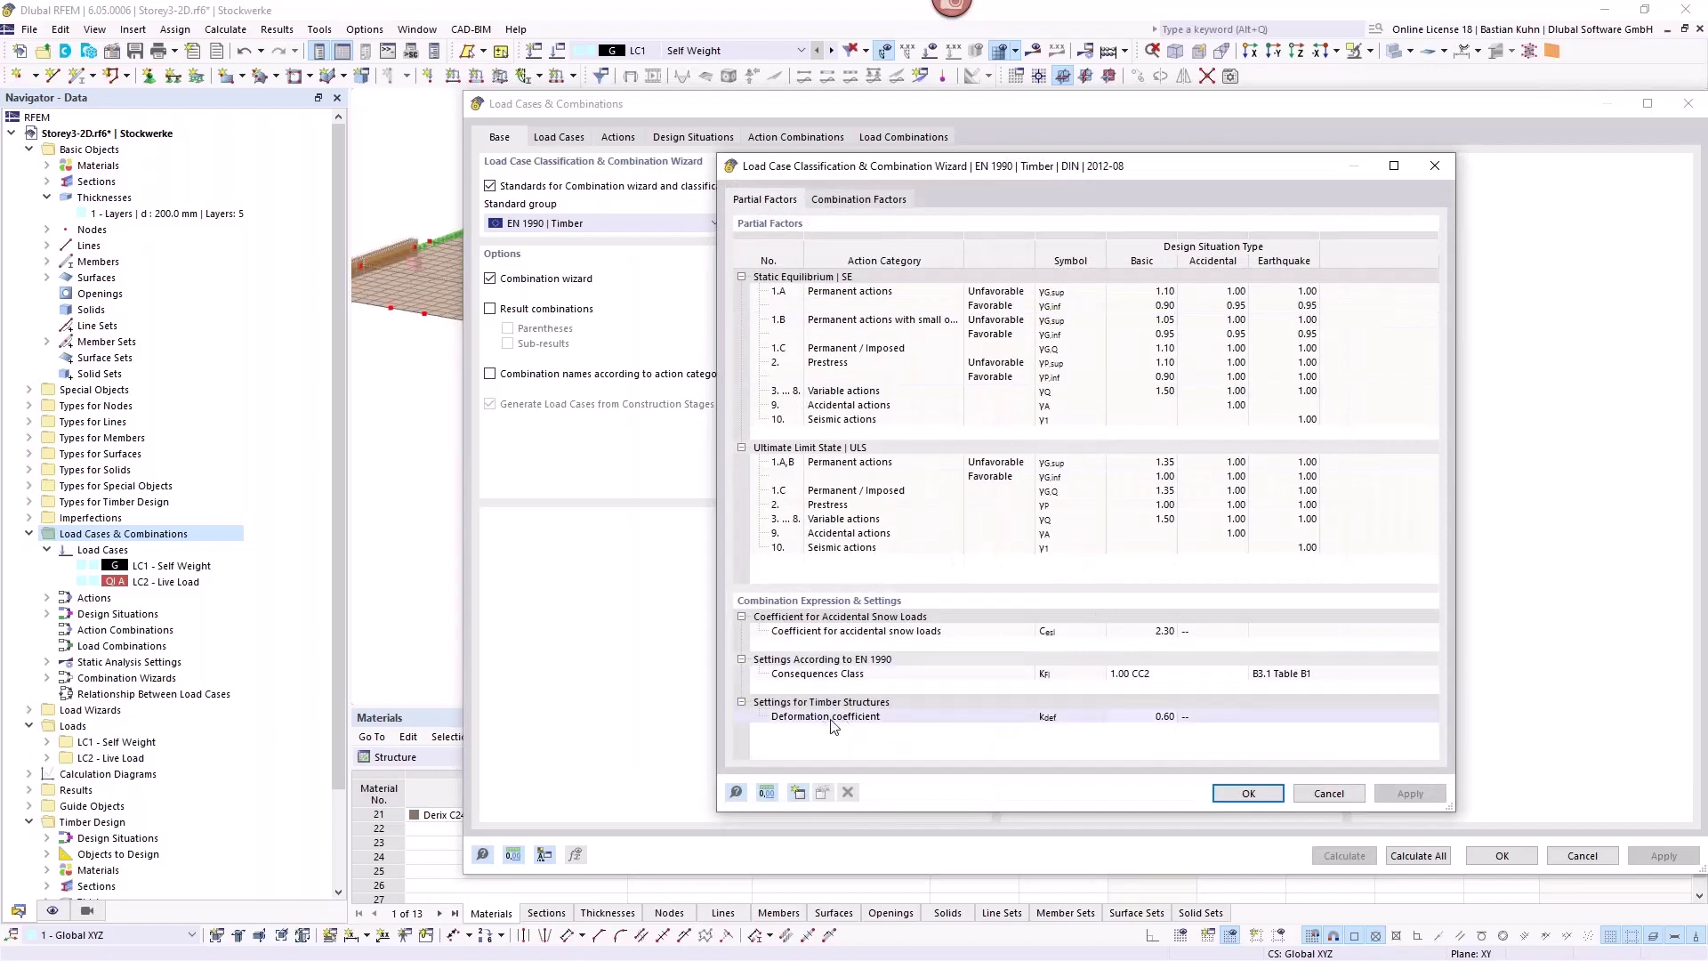
left_click(1327, 793)
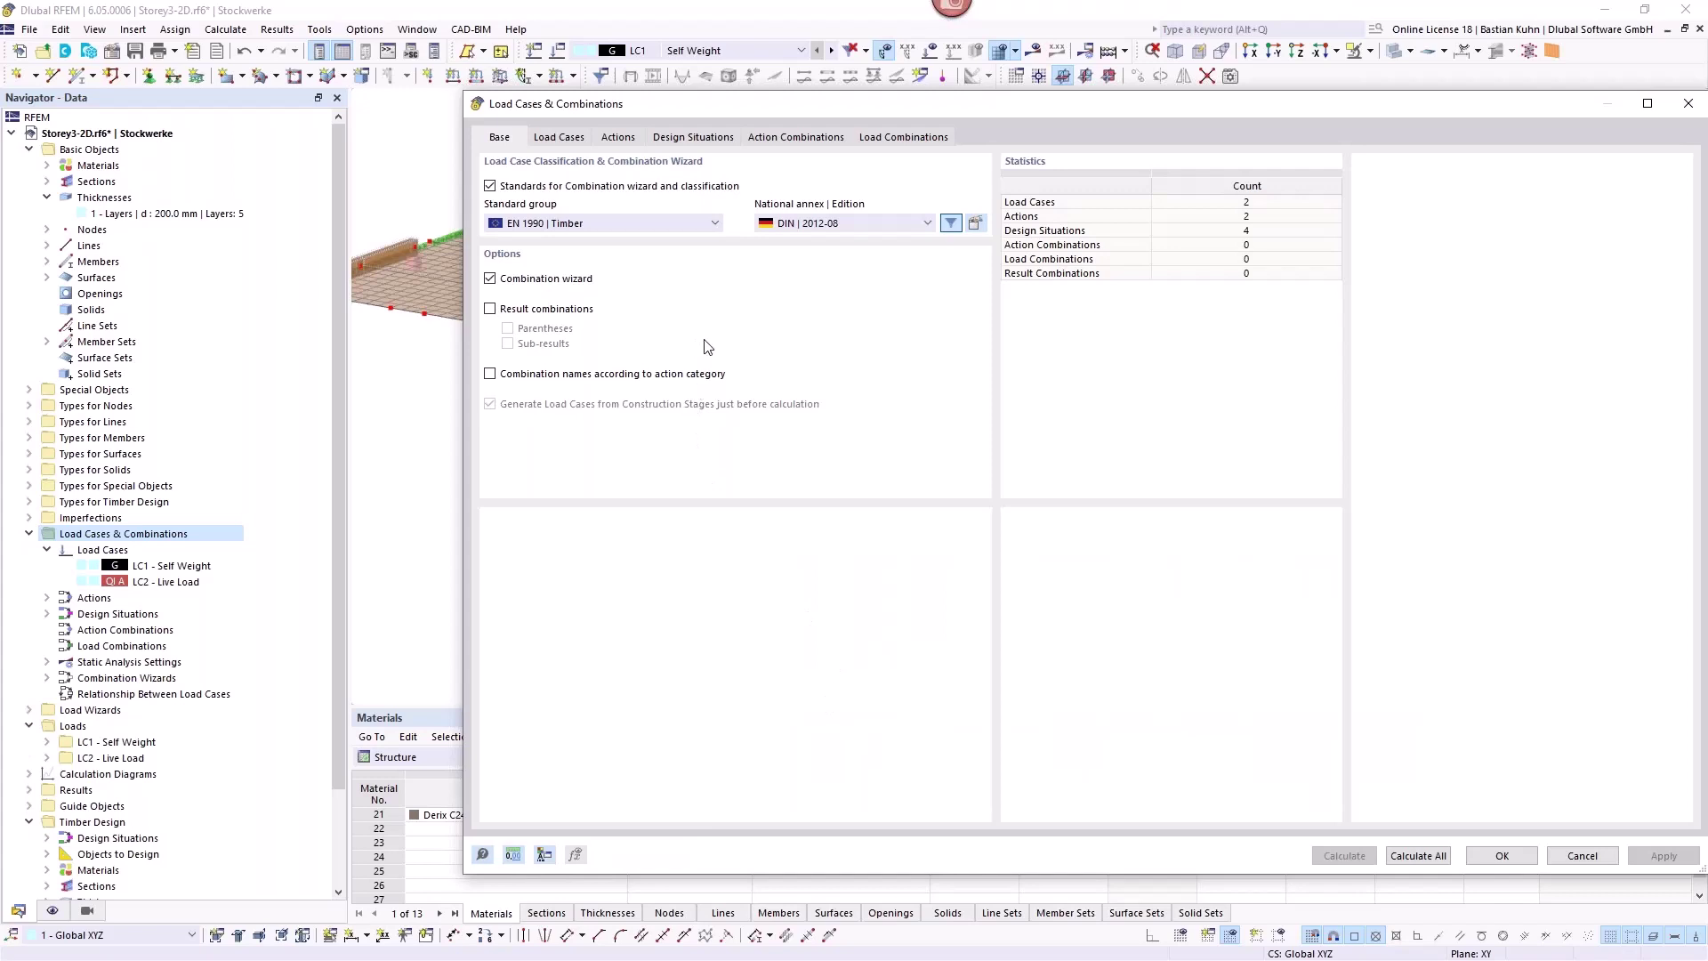
Add a design situation of type ULS (STR/GEO) - Accidental - Fire - psi-1,1 and check its combination rule.
left_click(673, 141)
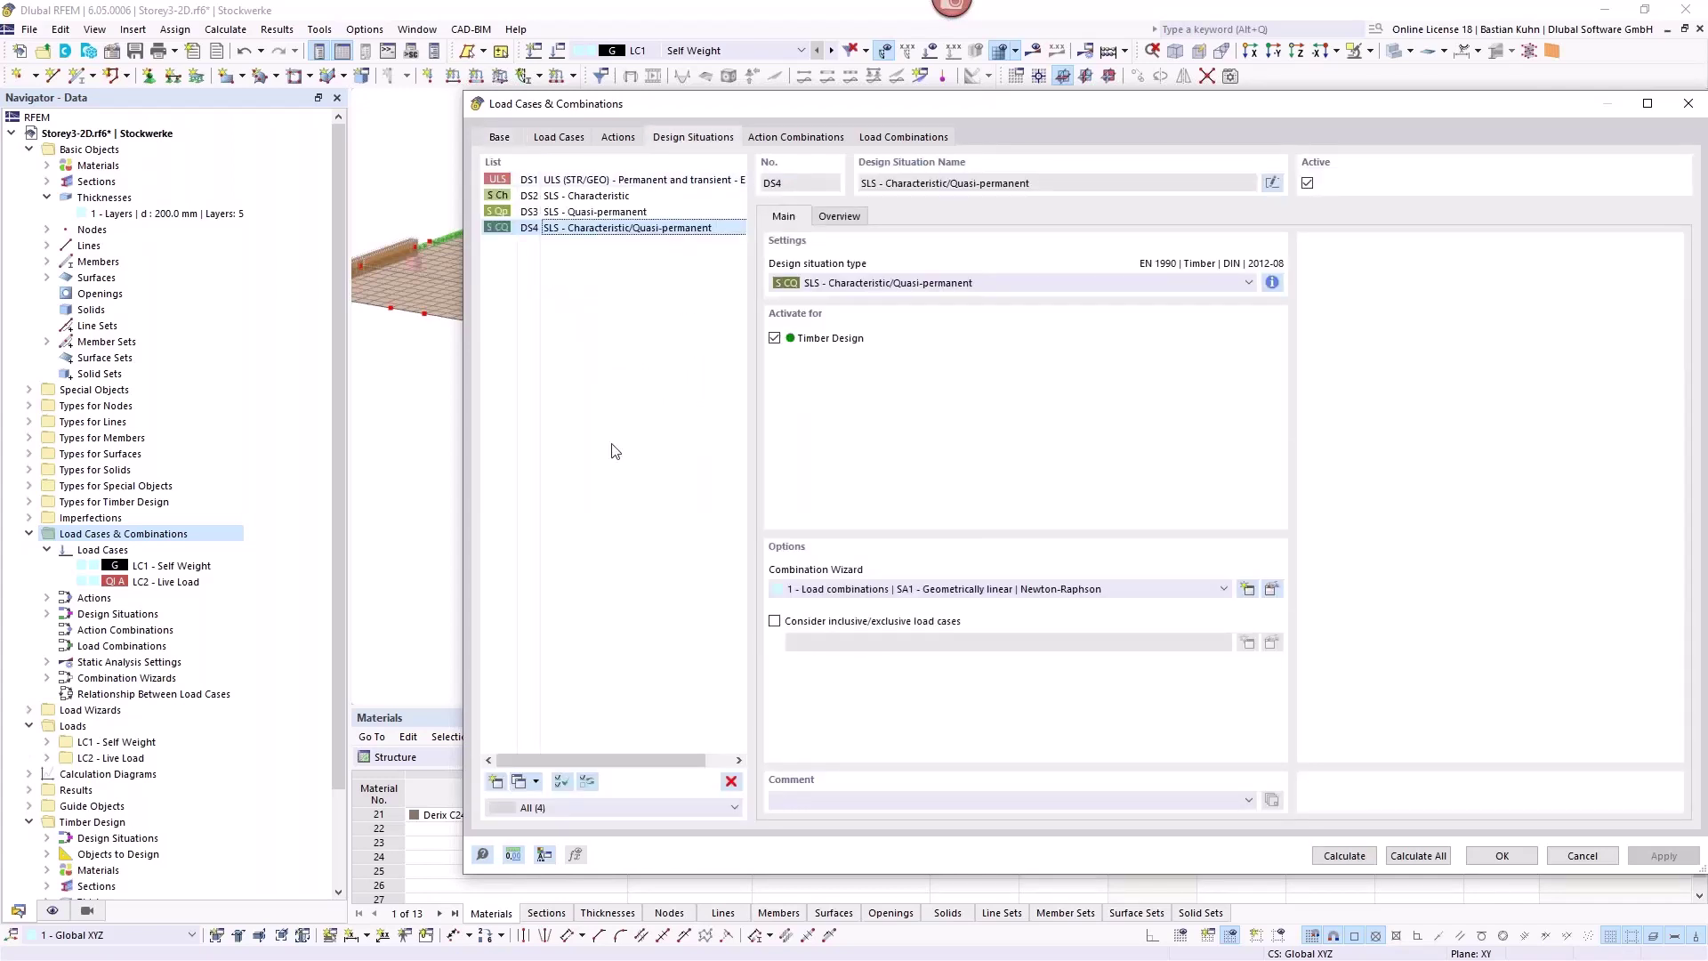
left_click(496, 783)
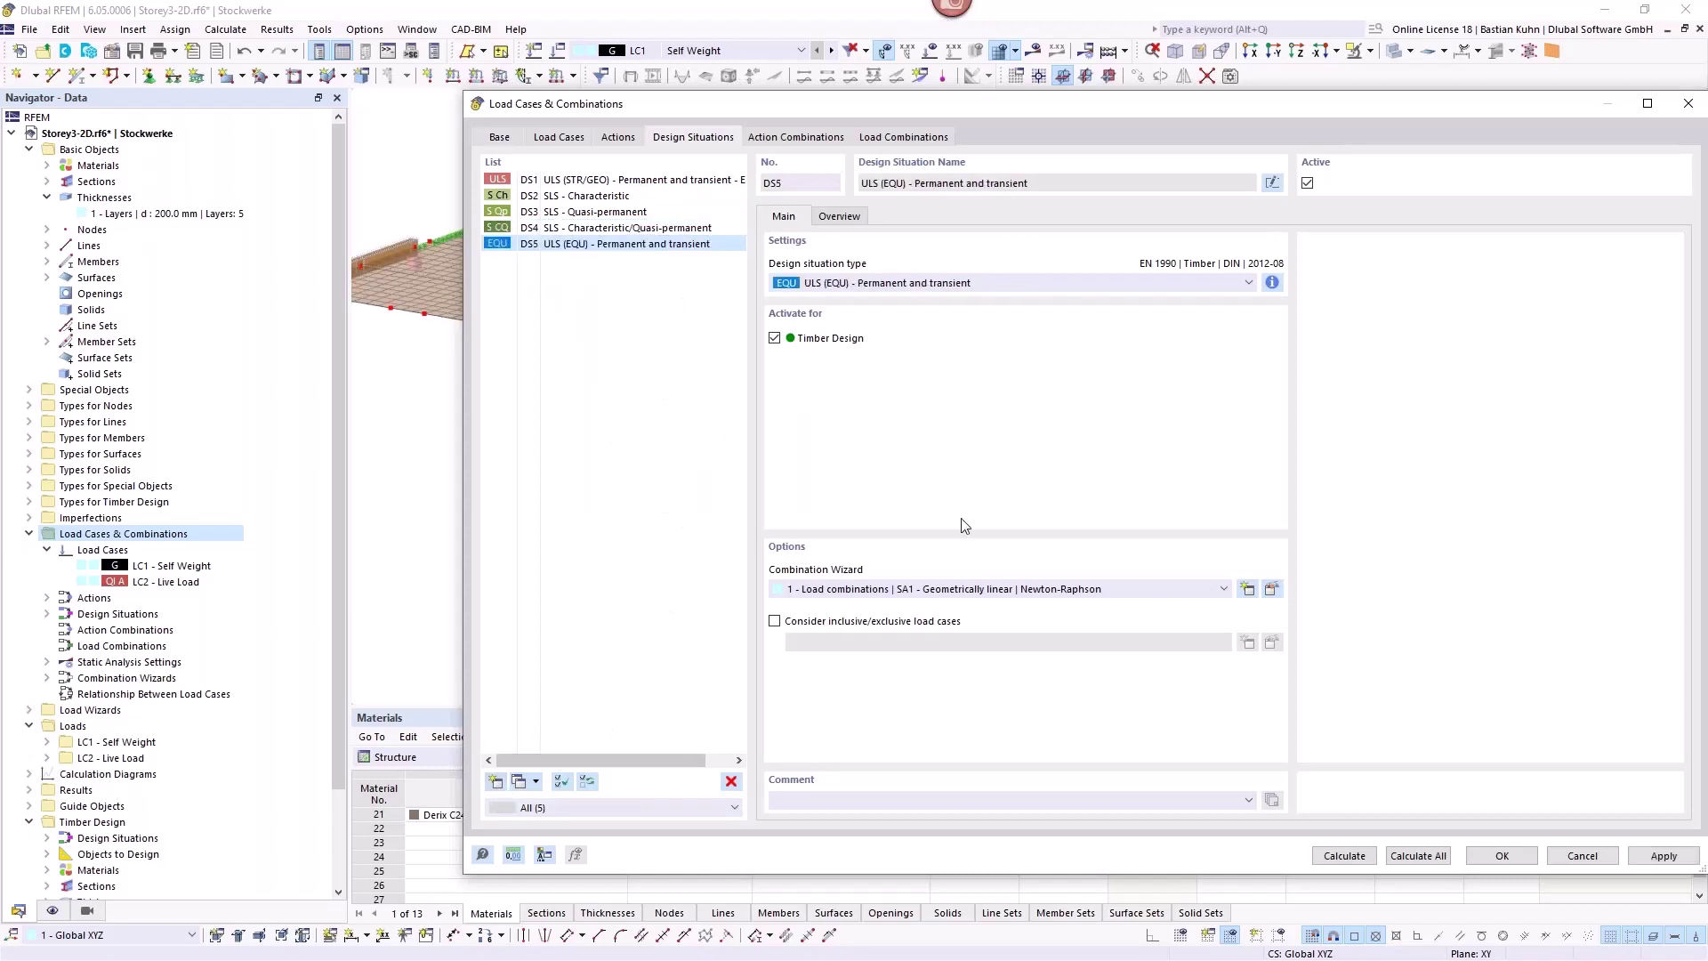
left_click(1099, 284)
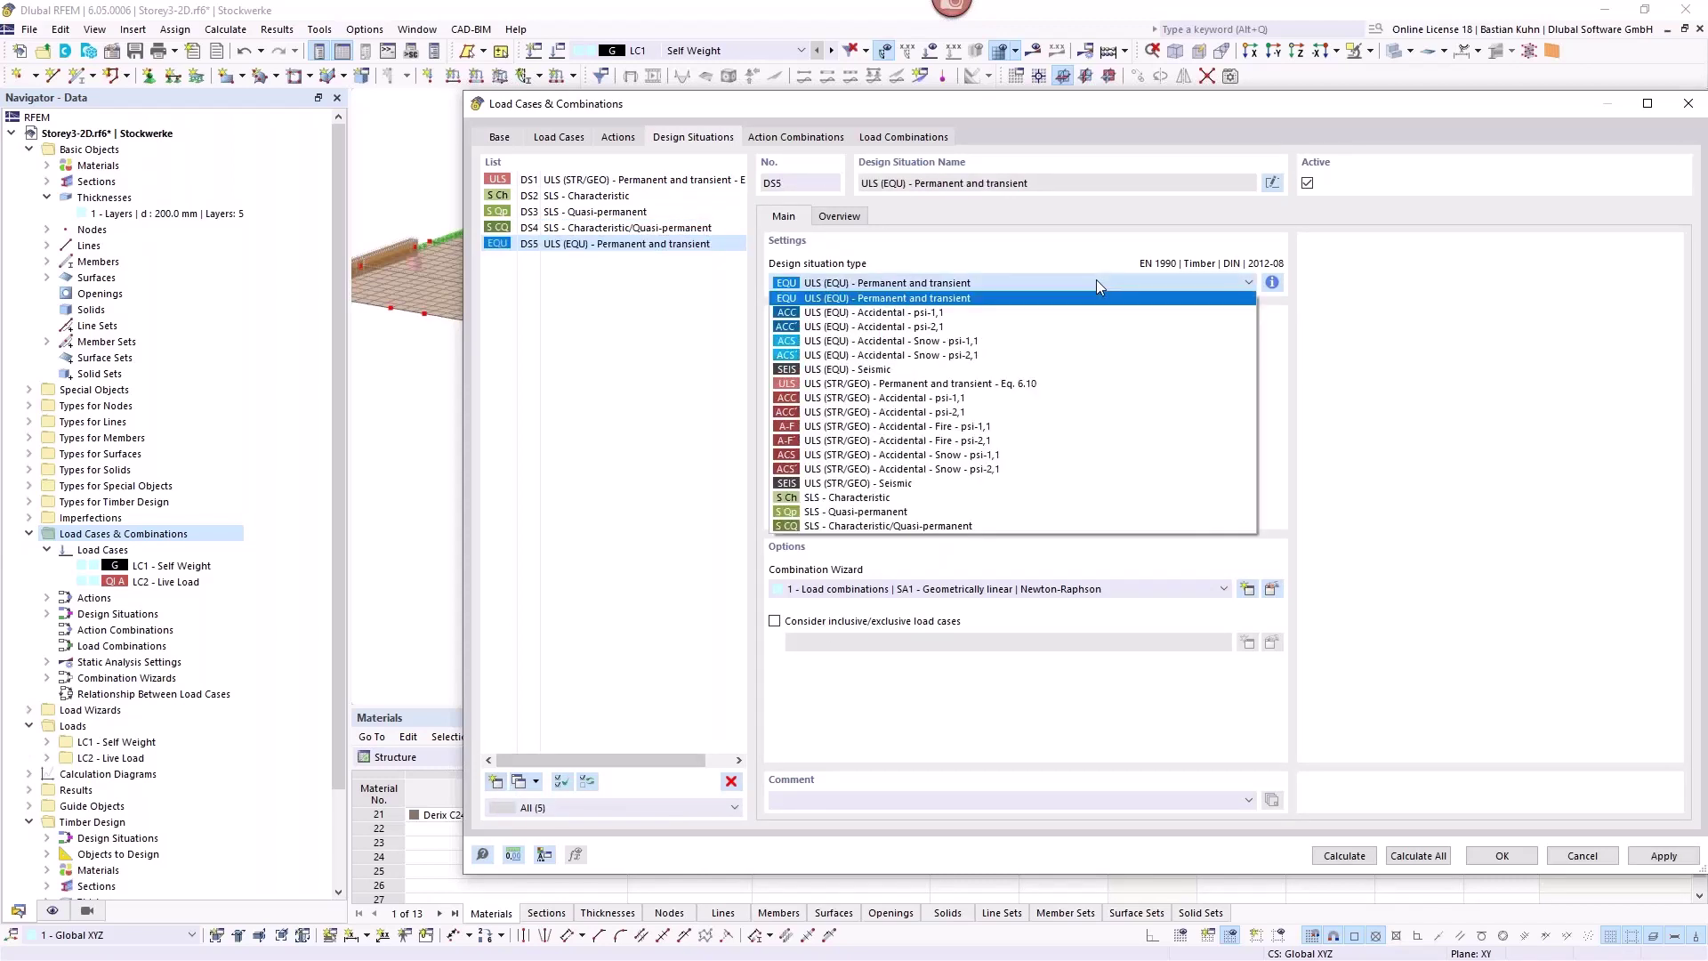
left_click(973, 428)
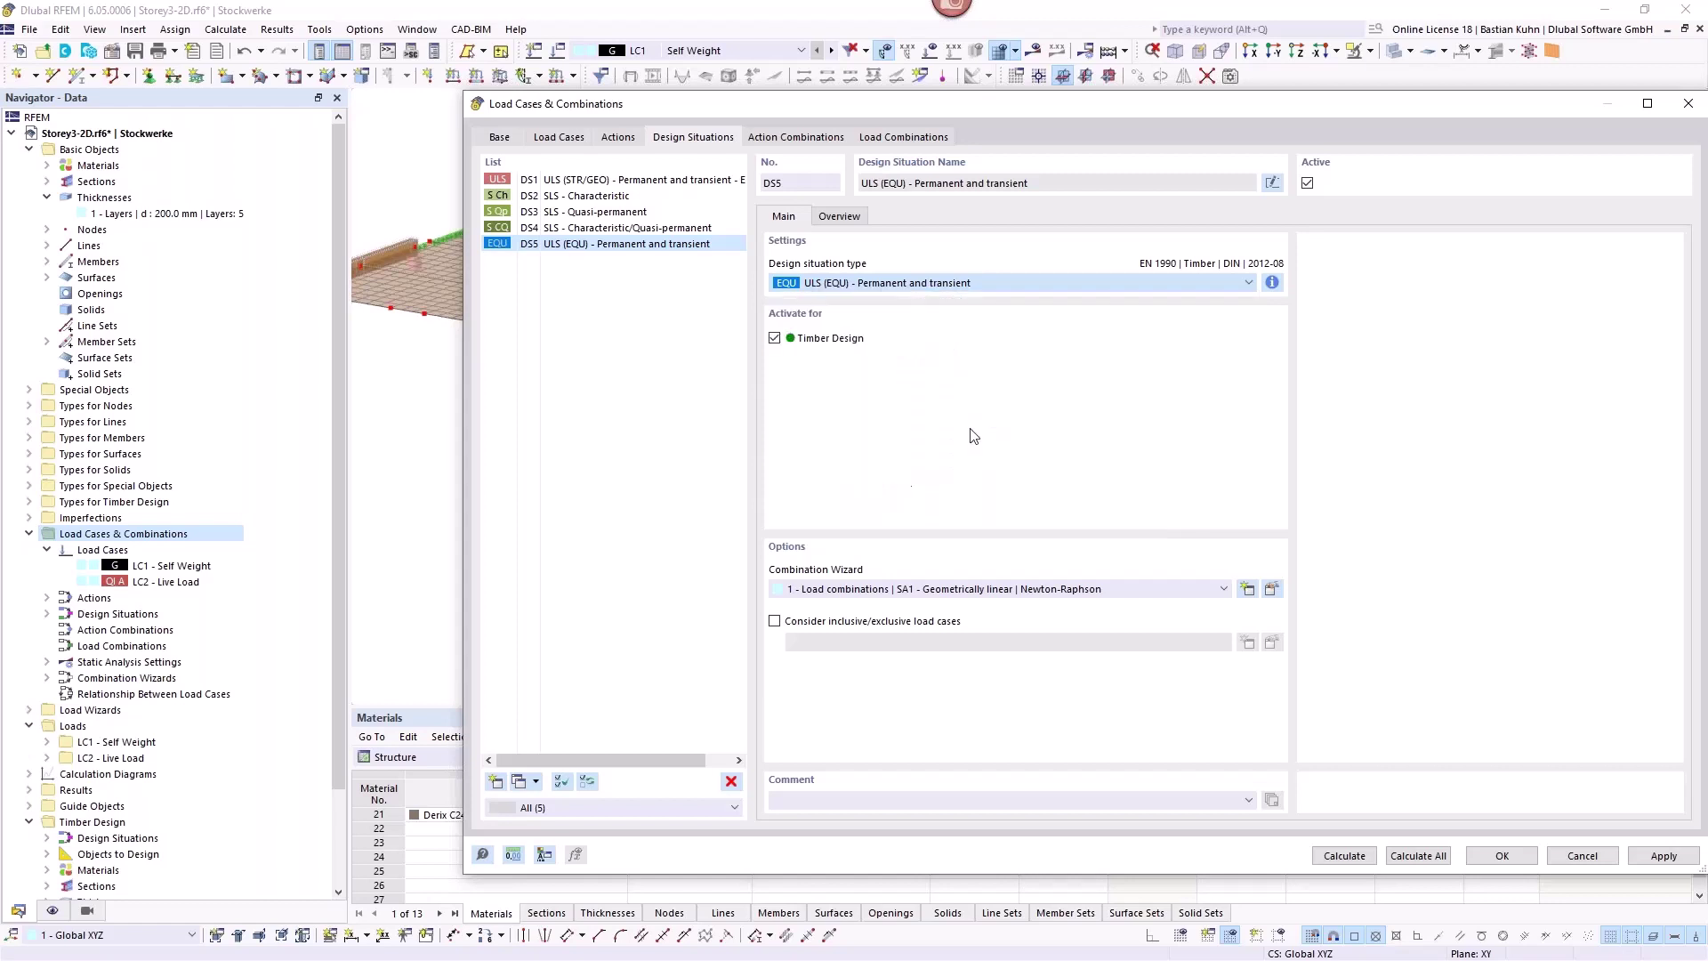
left_click(1272, 283)
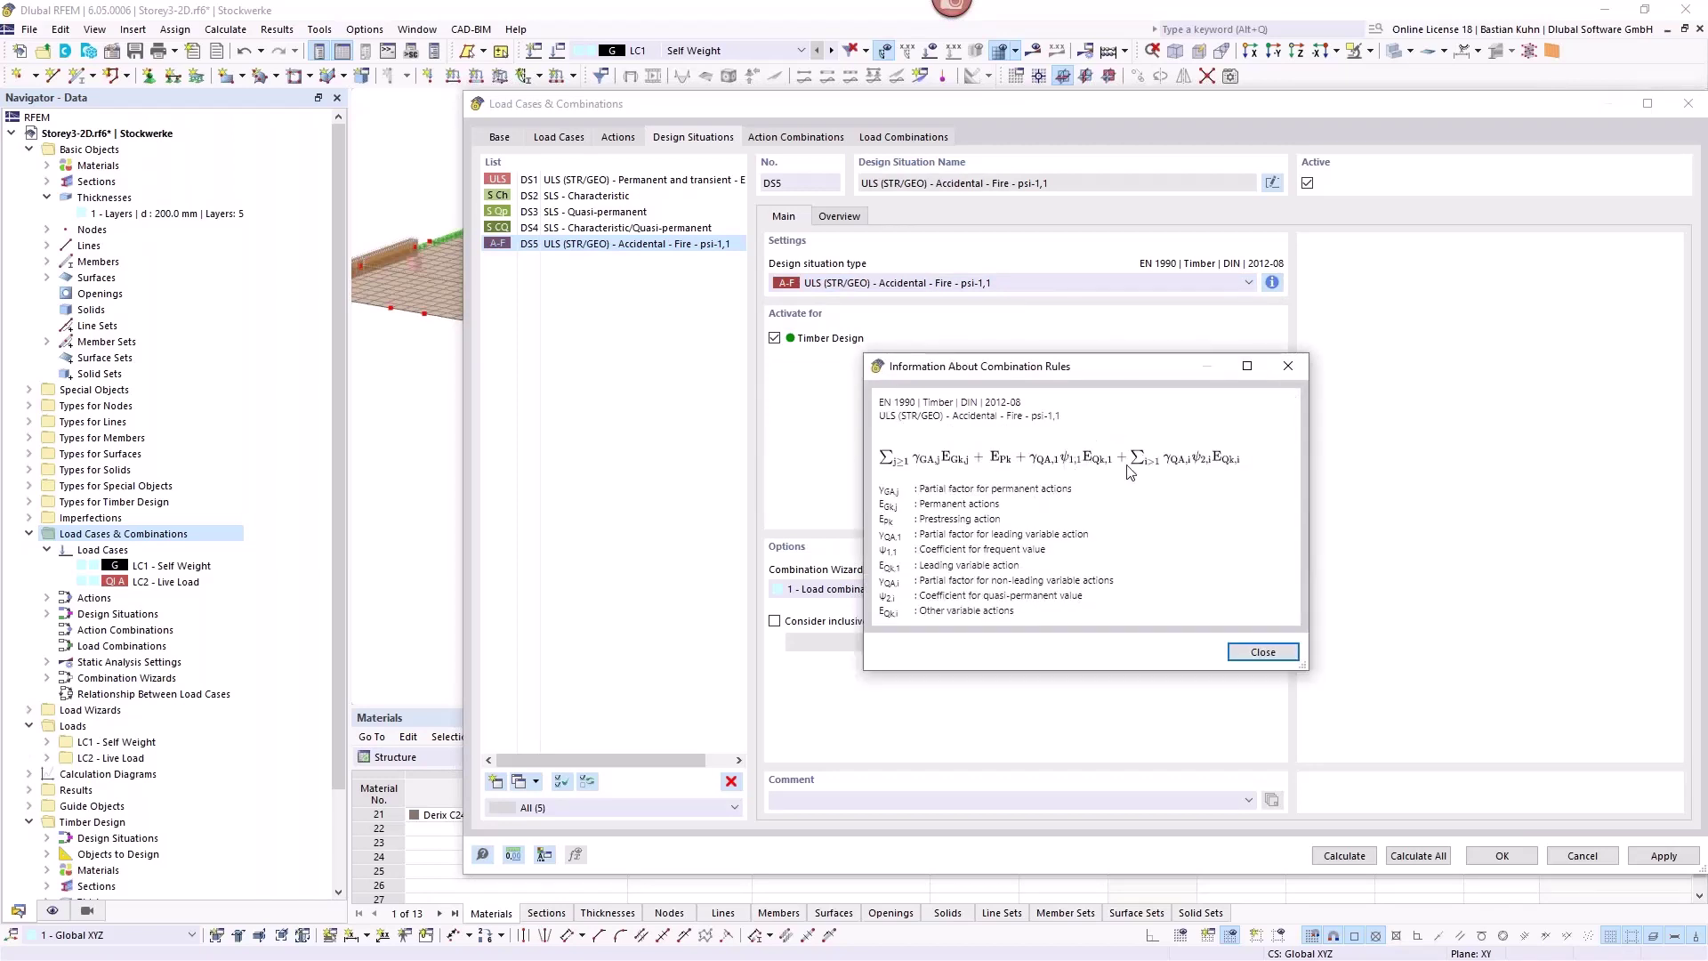
left_click(1287, 366)
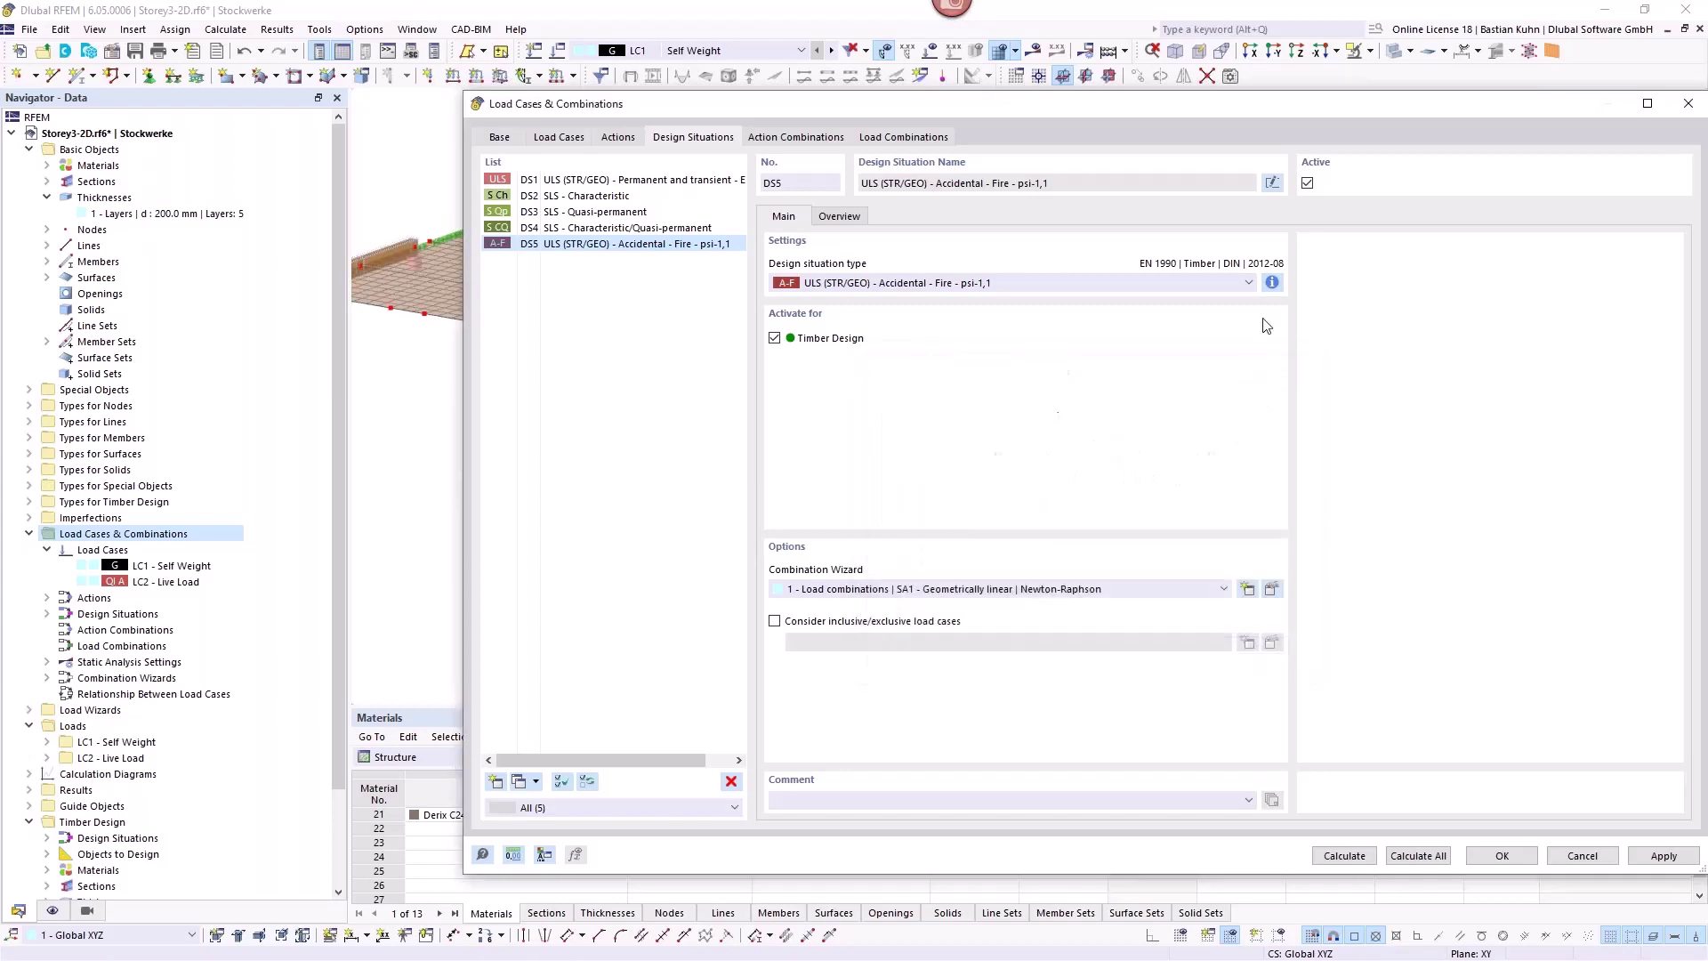
Switch the new design situation to ULS (STR/GEO) - Accidental - Fire - psi-2,1 and view its combination rule.
left_click(1246, 283)
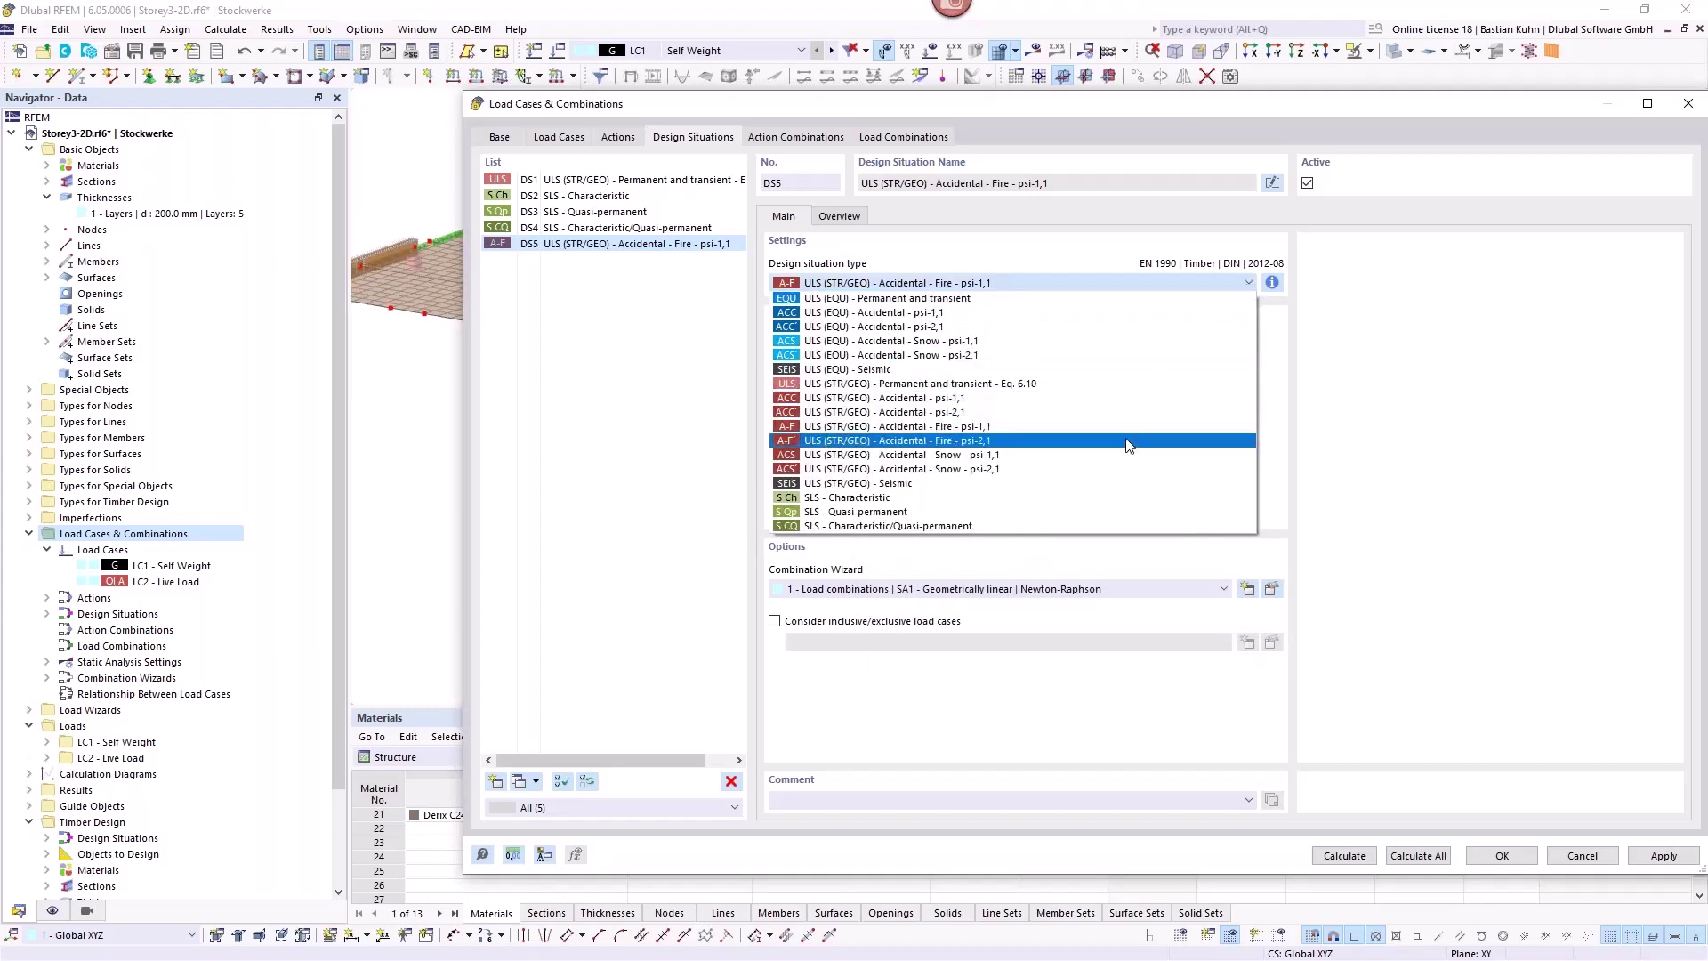
left_click(1128, 441)
left_click(1272, 283)
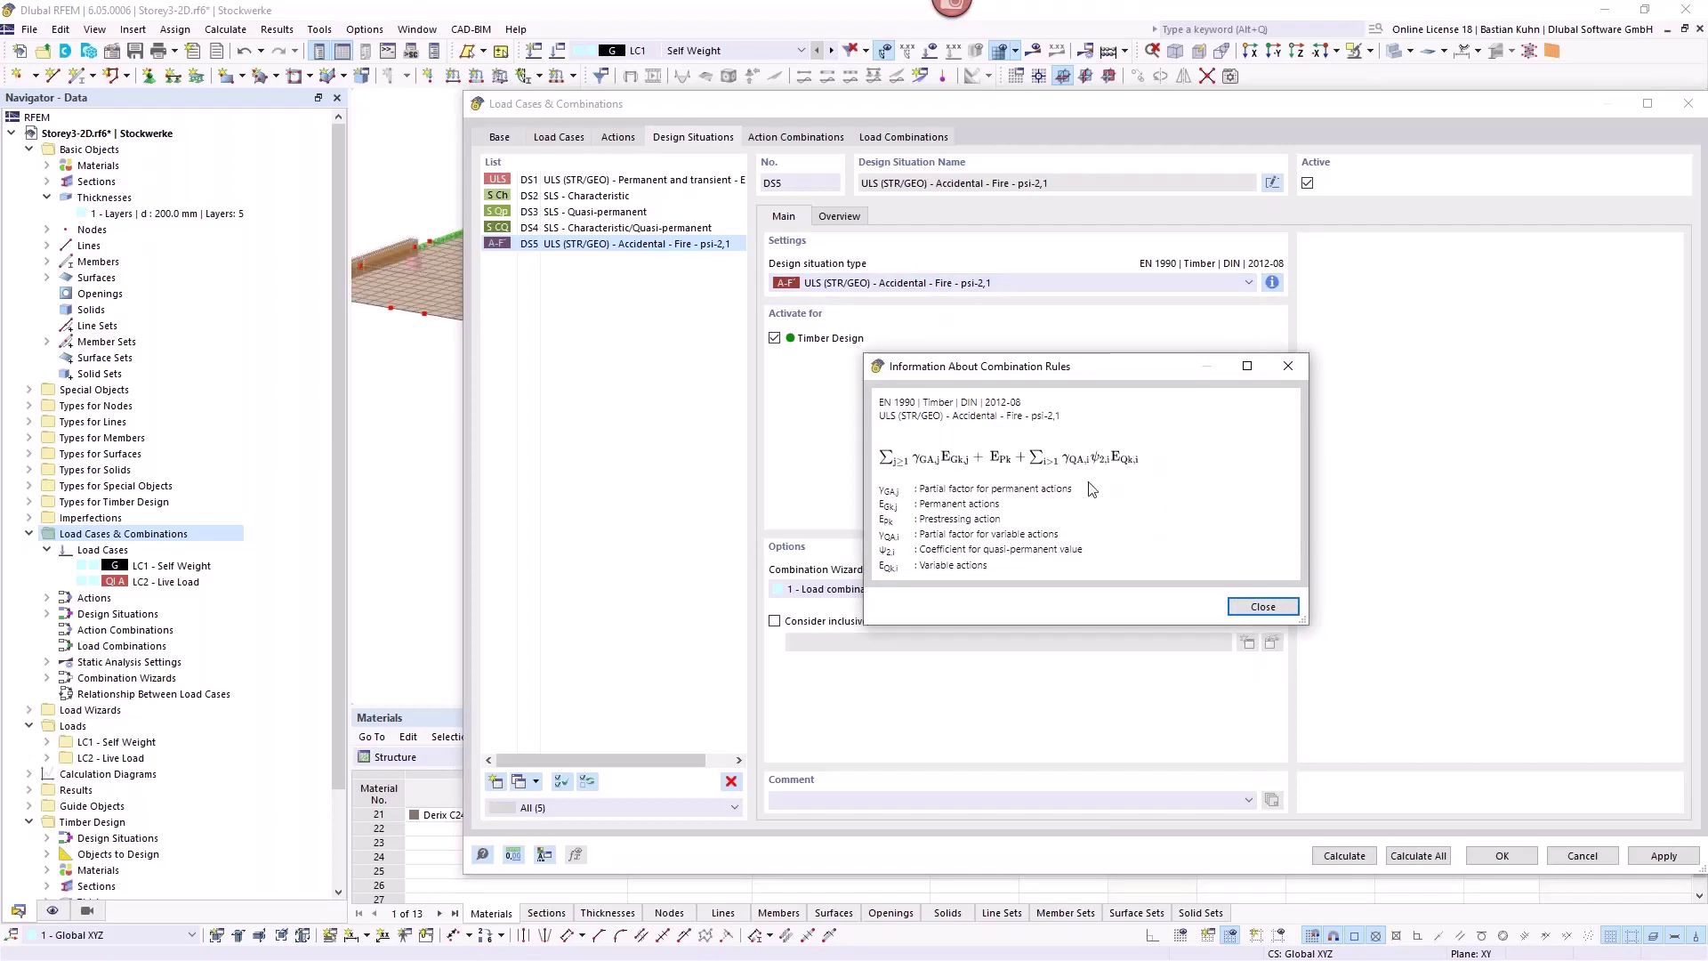
left_click(1287, 366)
Set the fire design situation's type back to ULS (STR/GEO) - Accidental - Fire - psi-1,1 and generate the load combinations.
left_click(1248, 283)
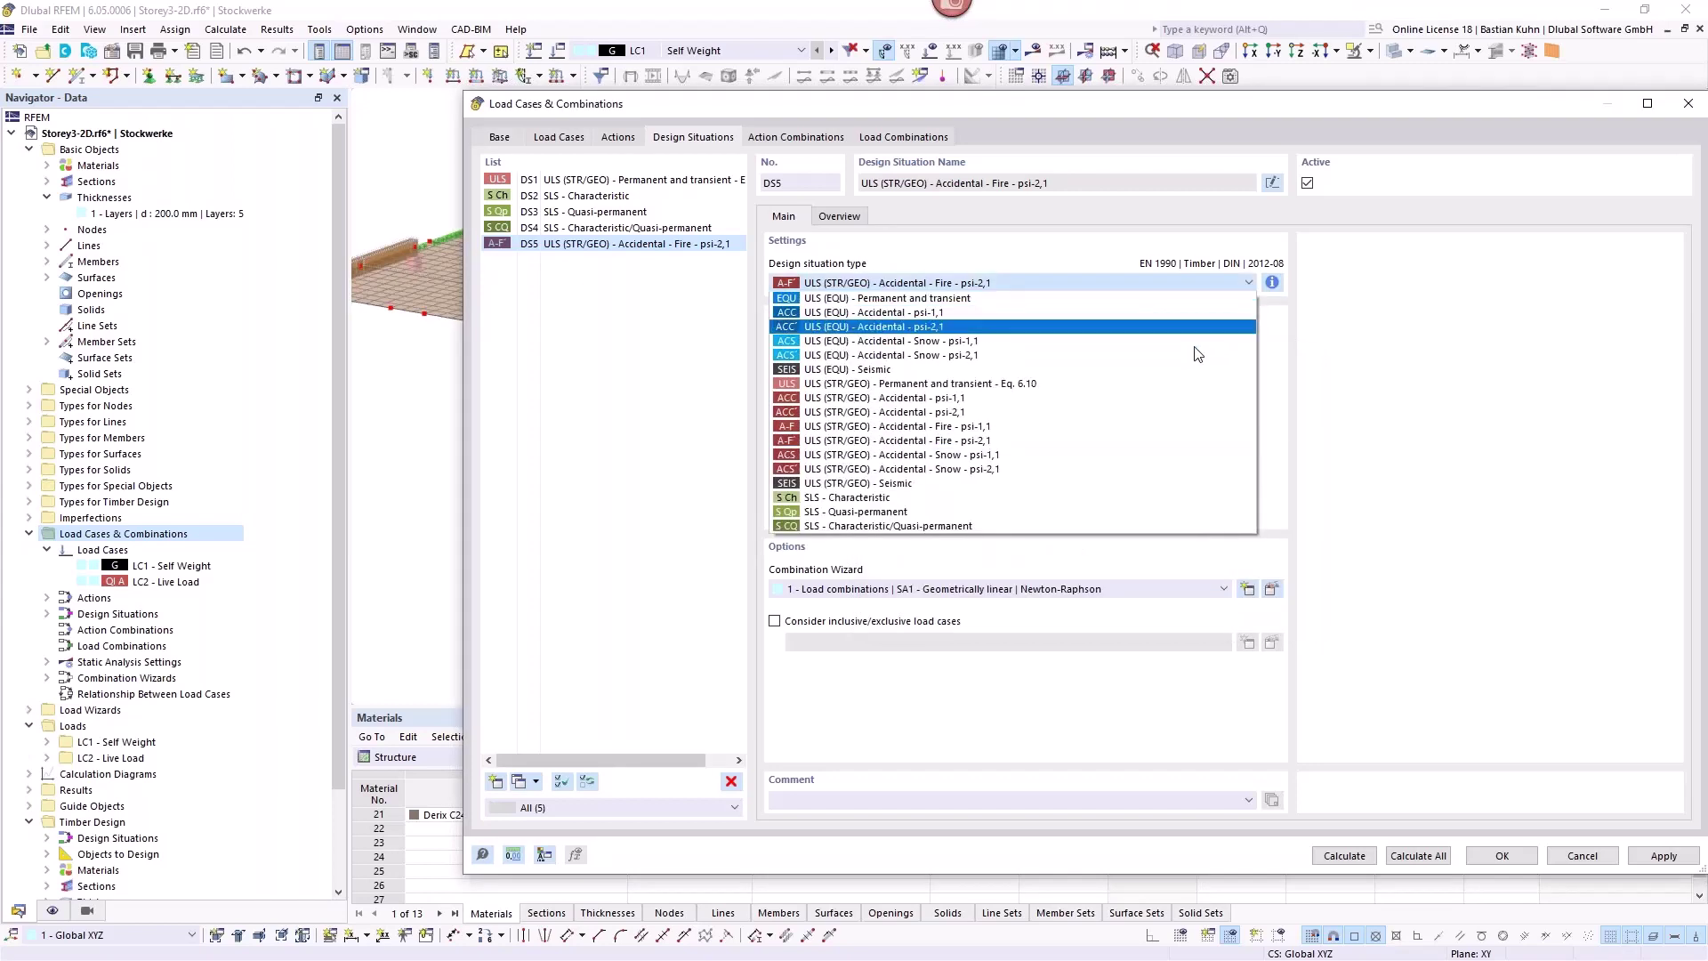
left_click(1156, 427)
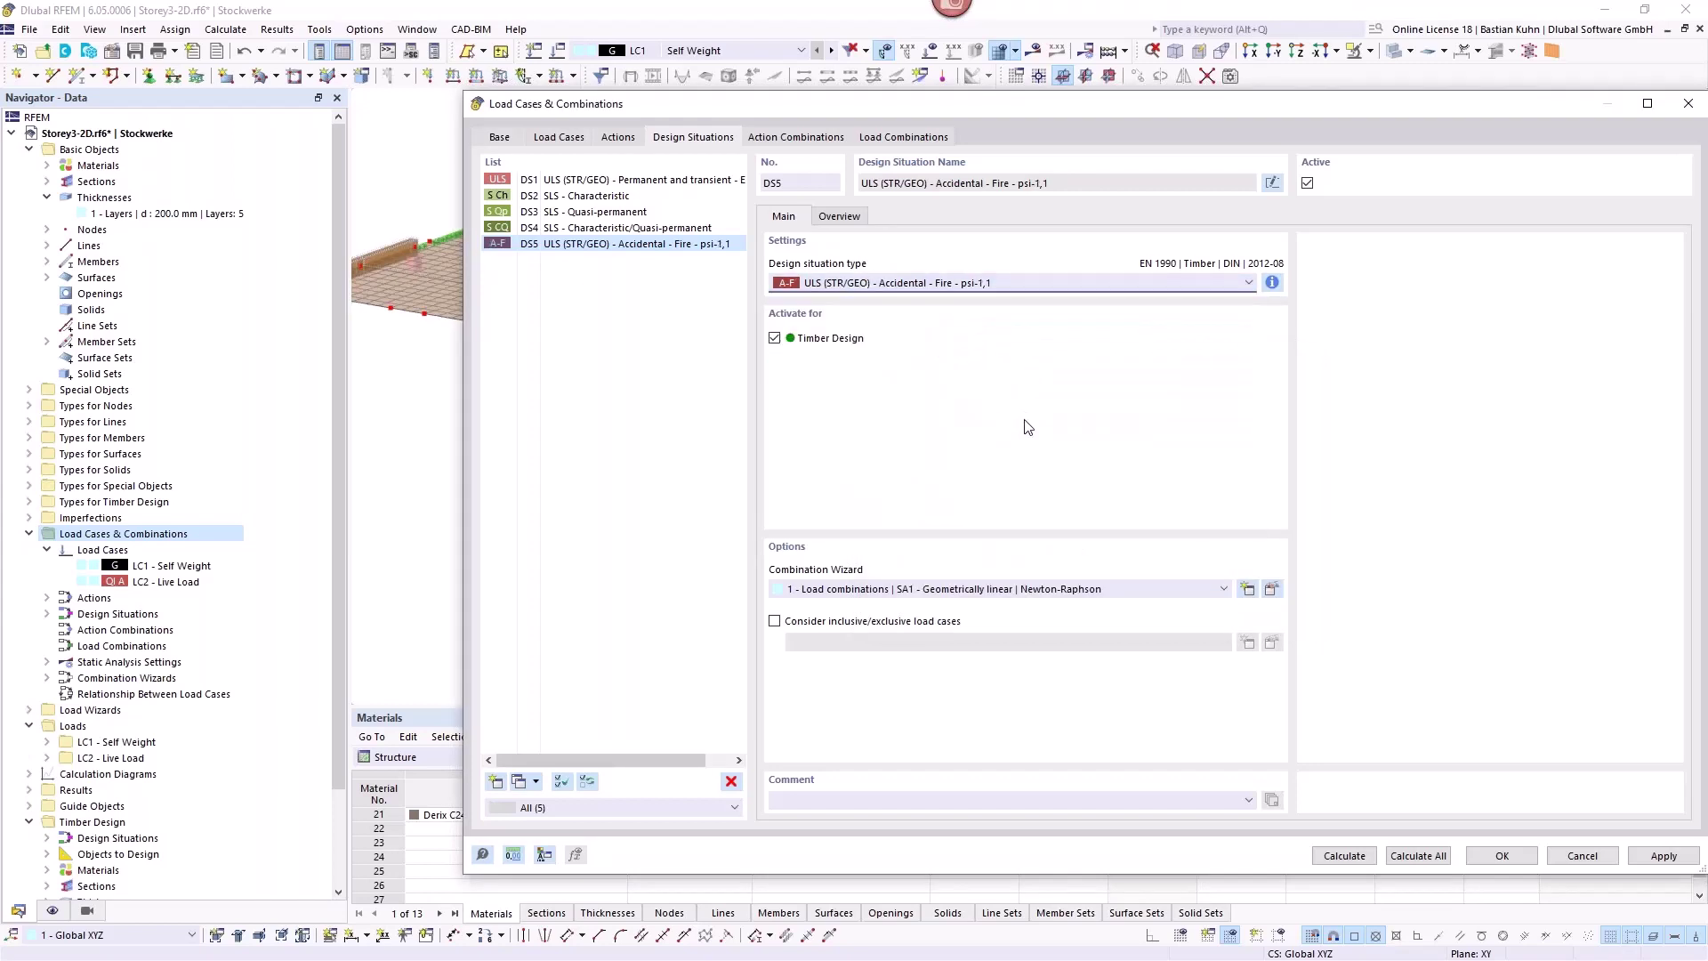
left_click(914, 139)
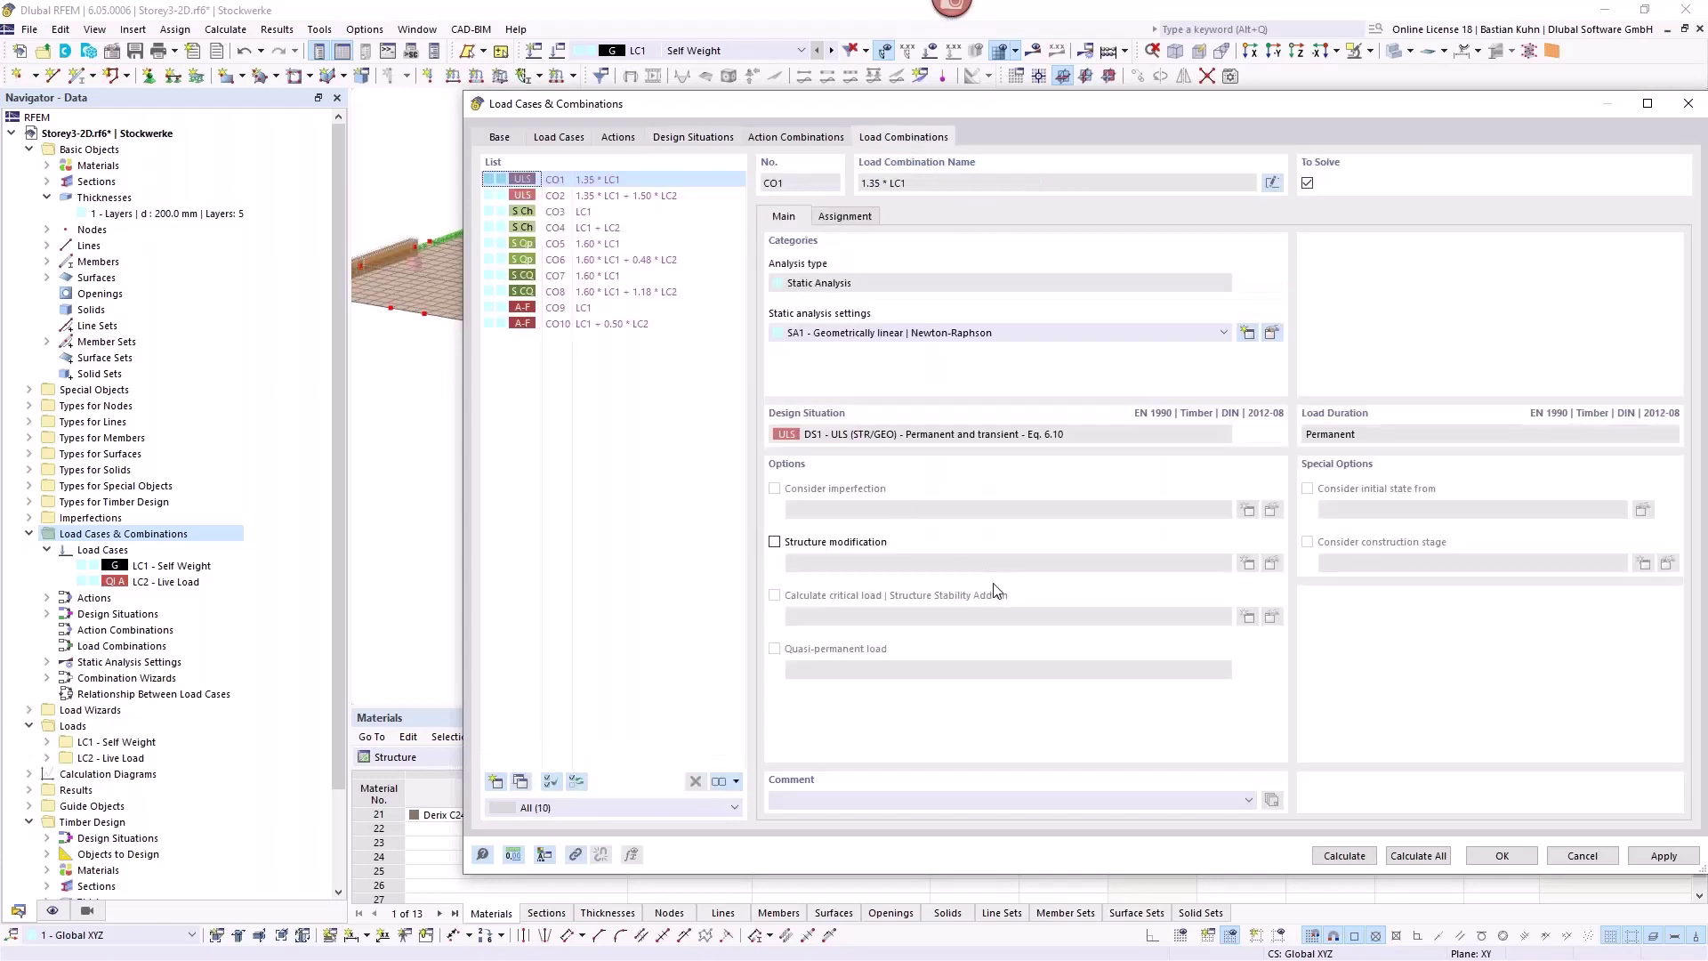
Accept the load cases and combinations, then enlarge the table area and show the Timber Design input data.
left_click(1494, 861)
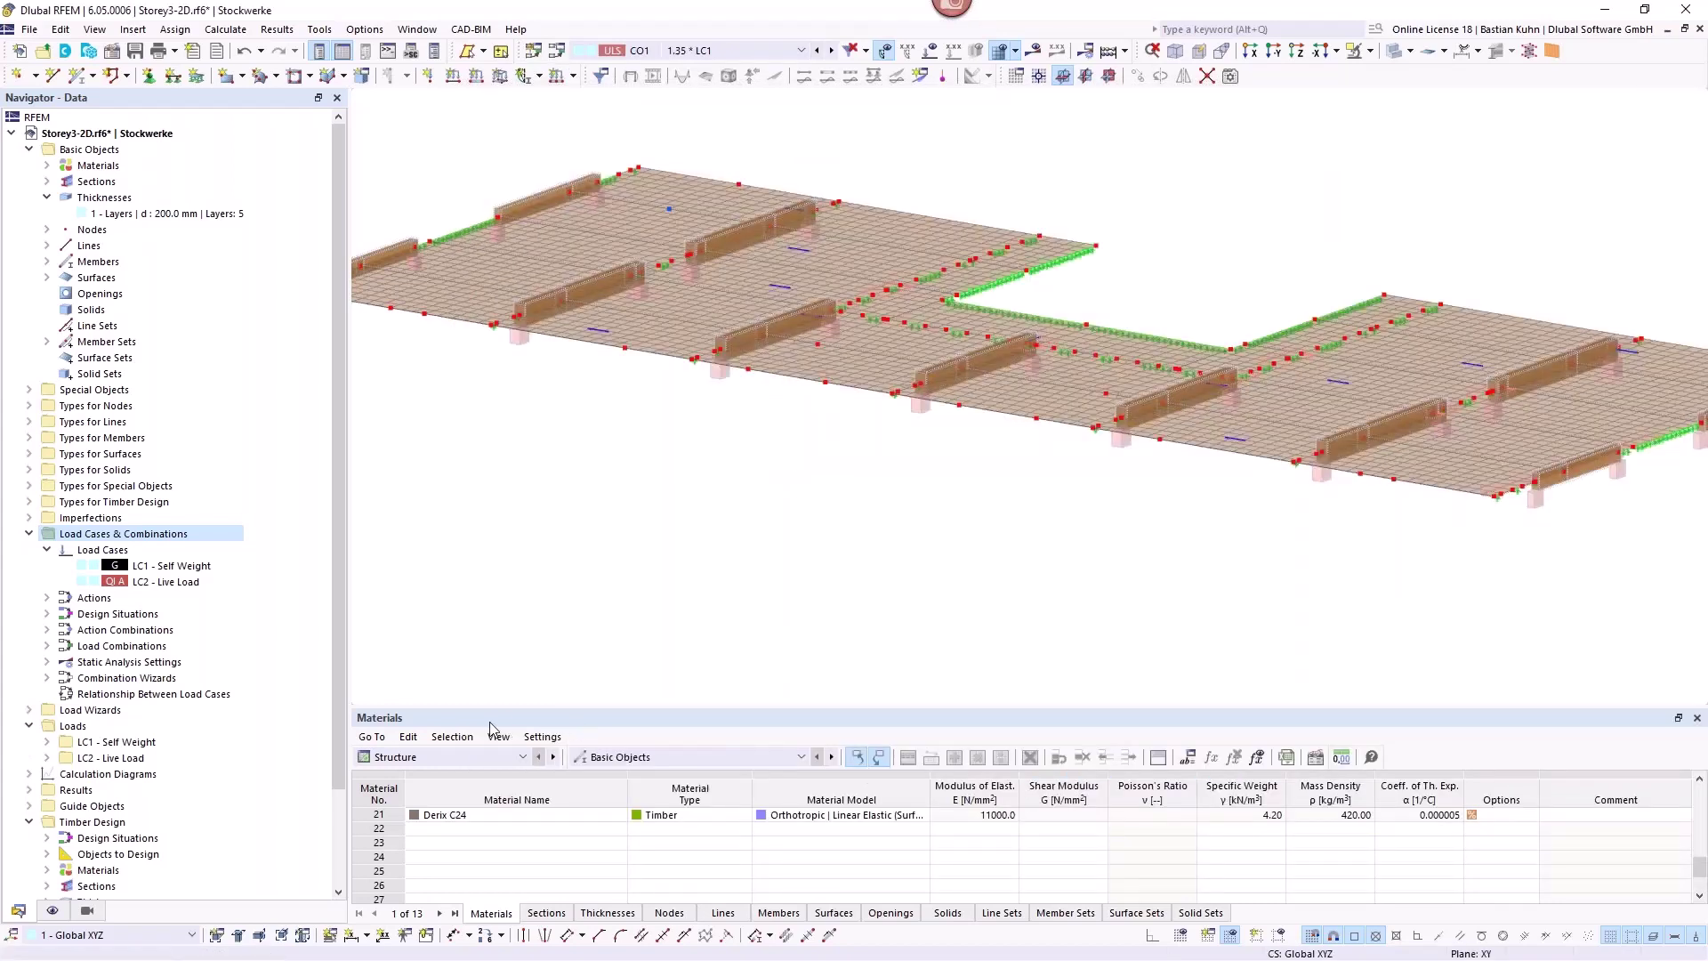
left_click_drag(499, 708, 511, 447)
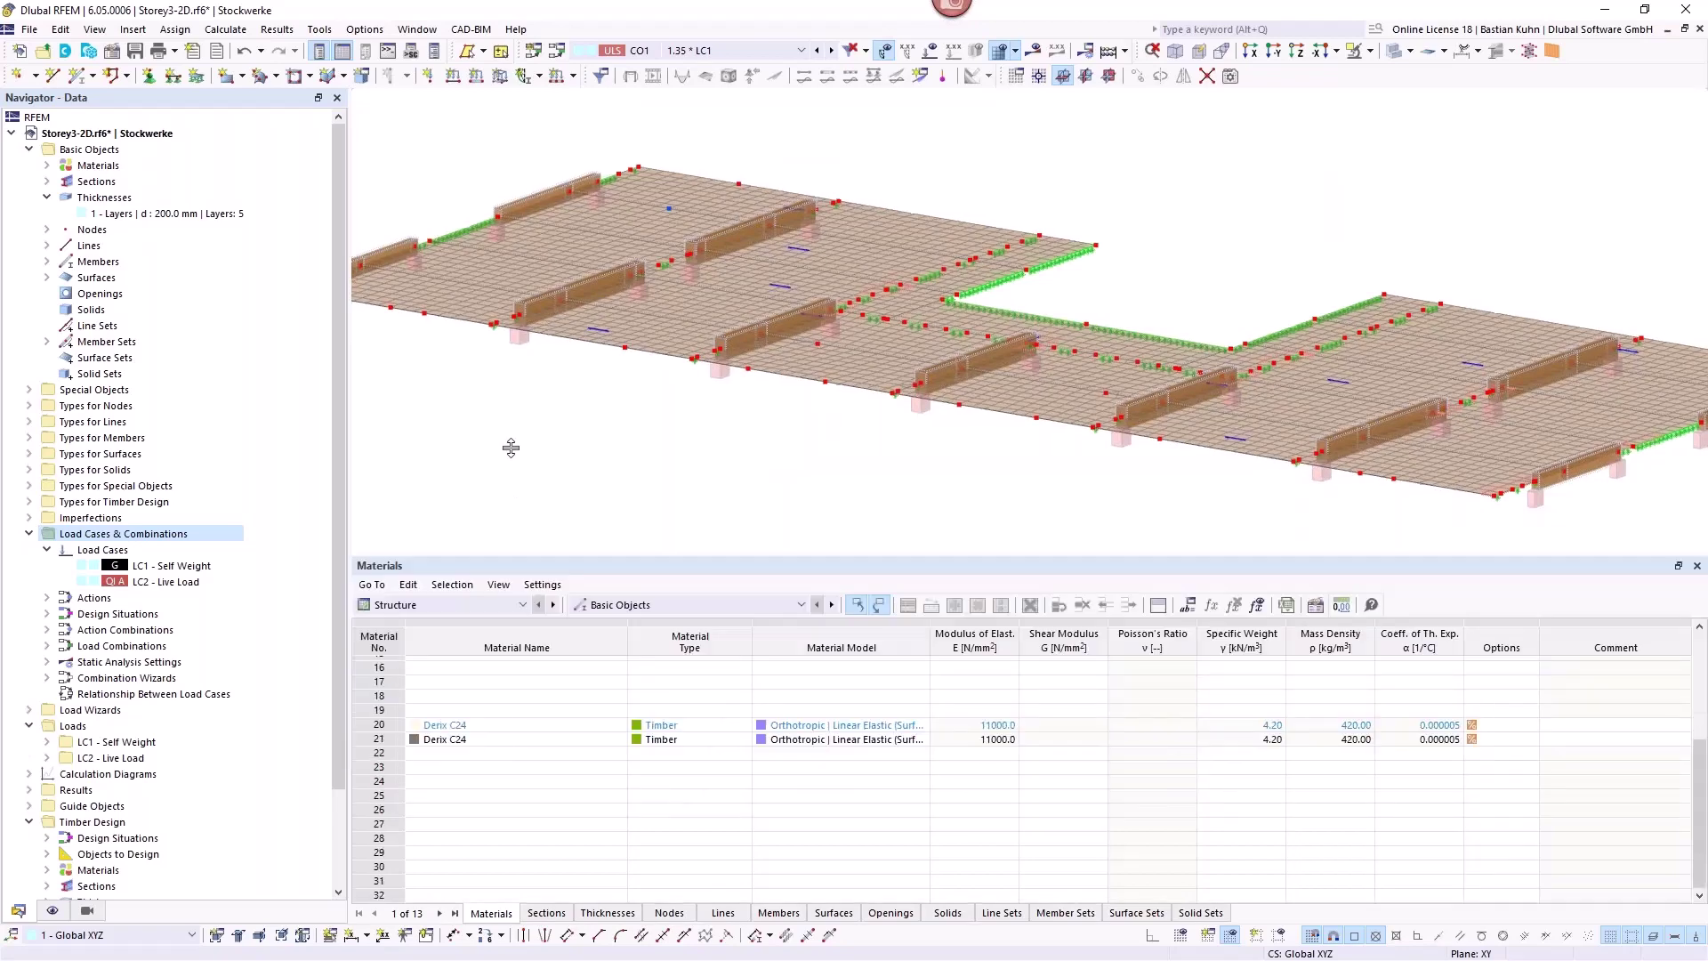
left_click(463, 499)
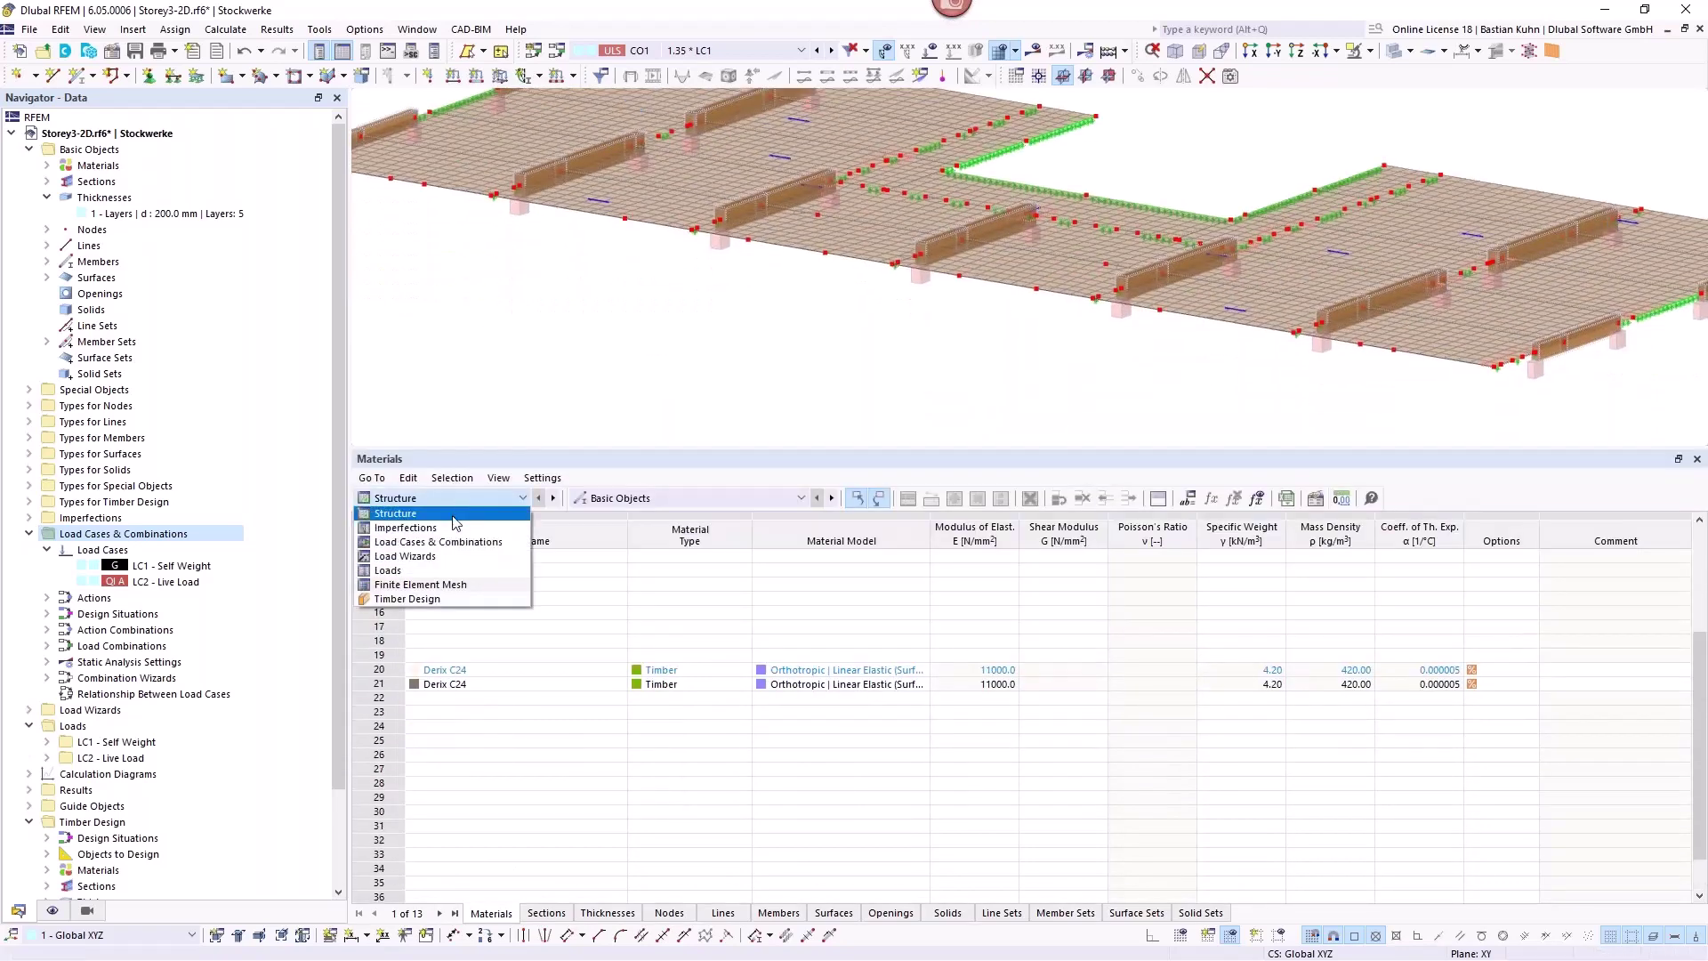
left_click(452, 599)
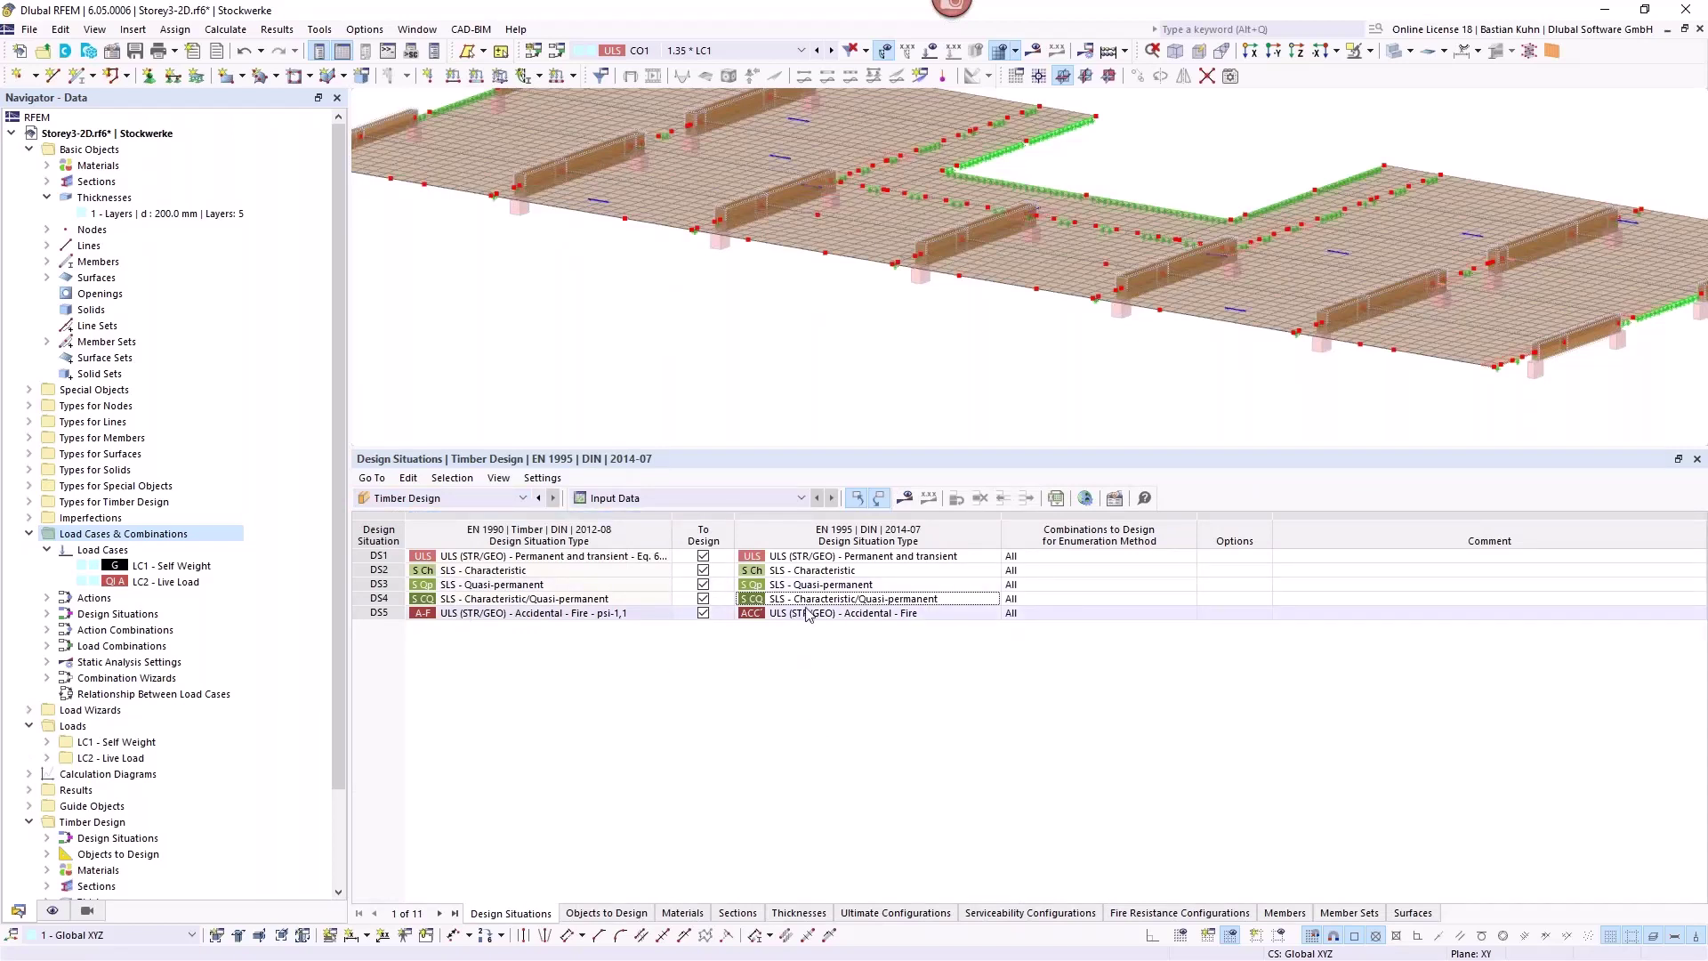
Examine the EN 1995 design situation types assigned to DS1 through DS5 for the timber design.
left_click(819, 558)
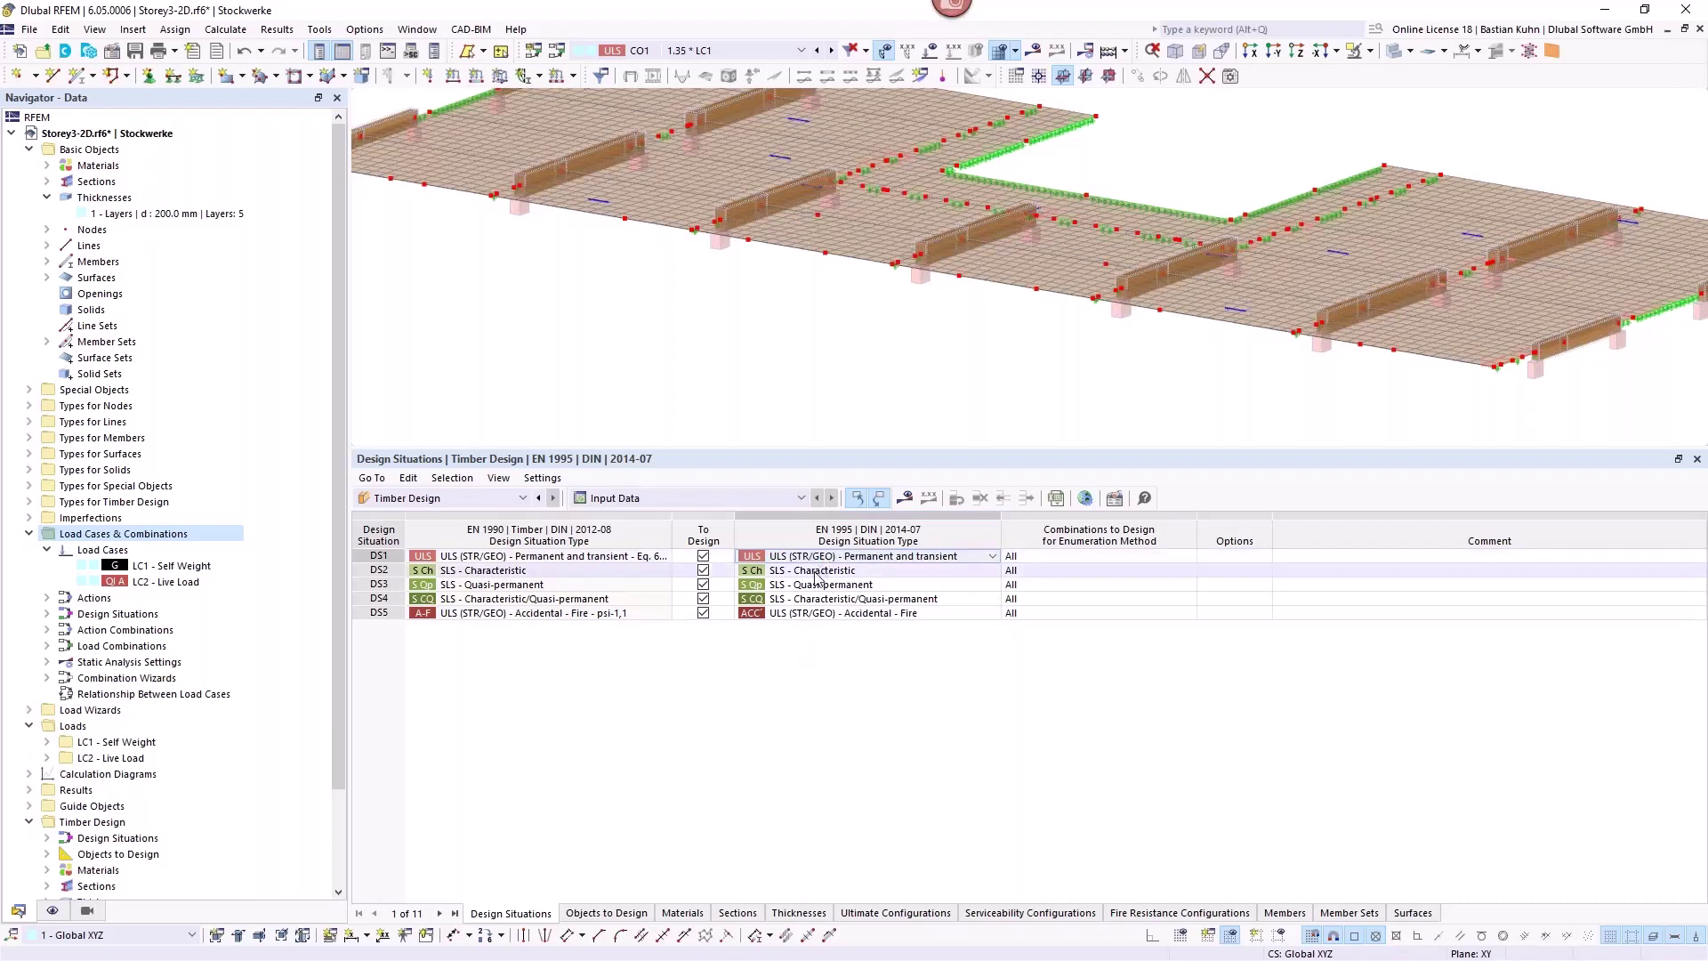
left_click(816, 571)
left_click(814, 585)
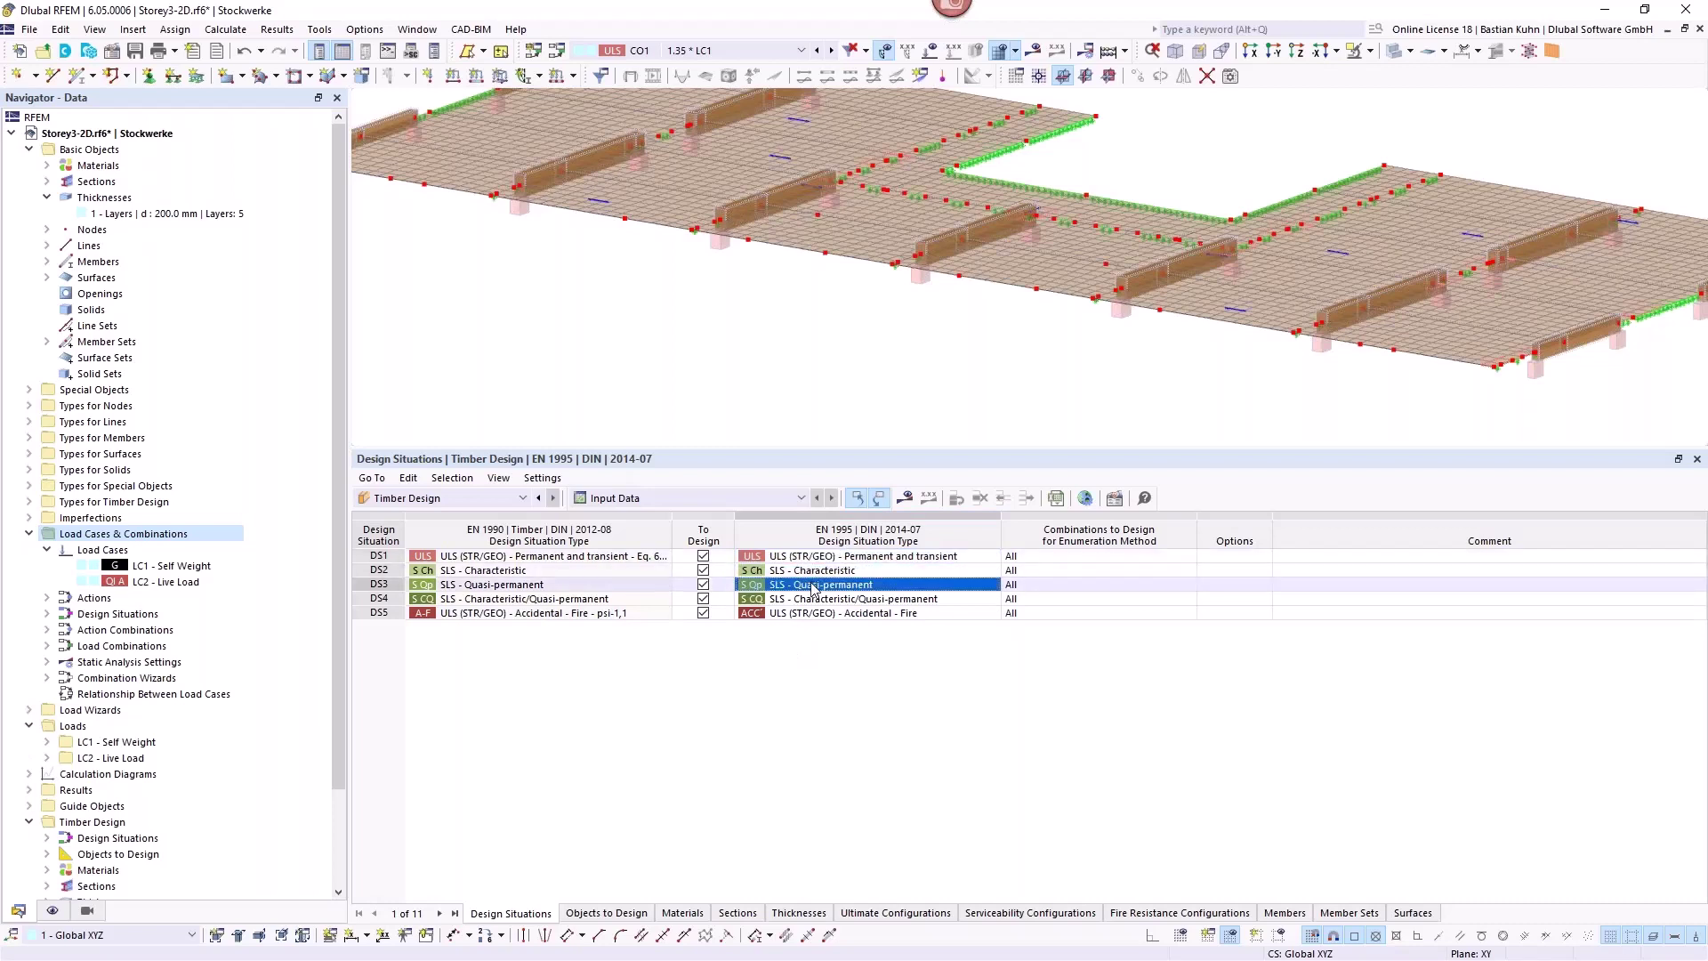
left_click(811, 602)
left_click(864, 615)
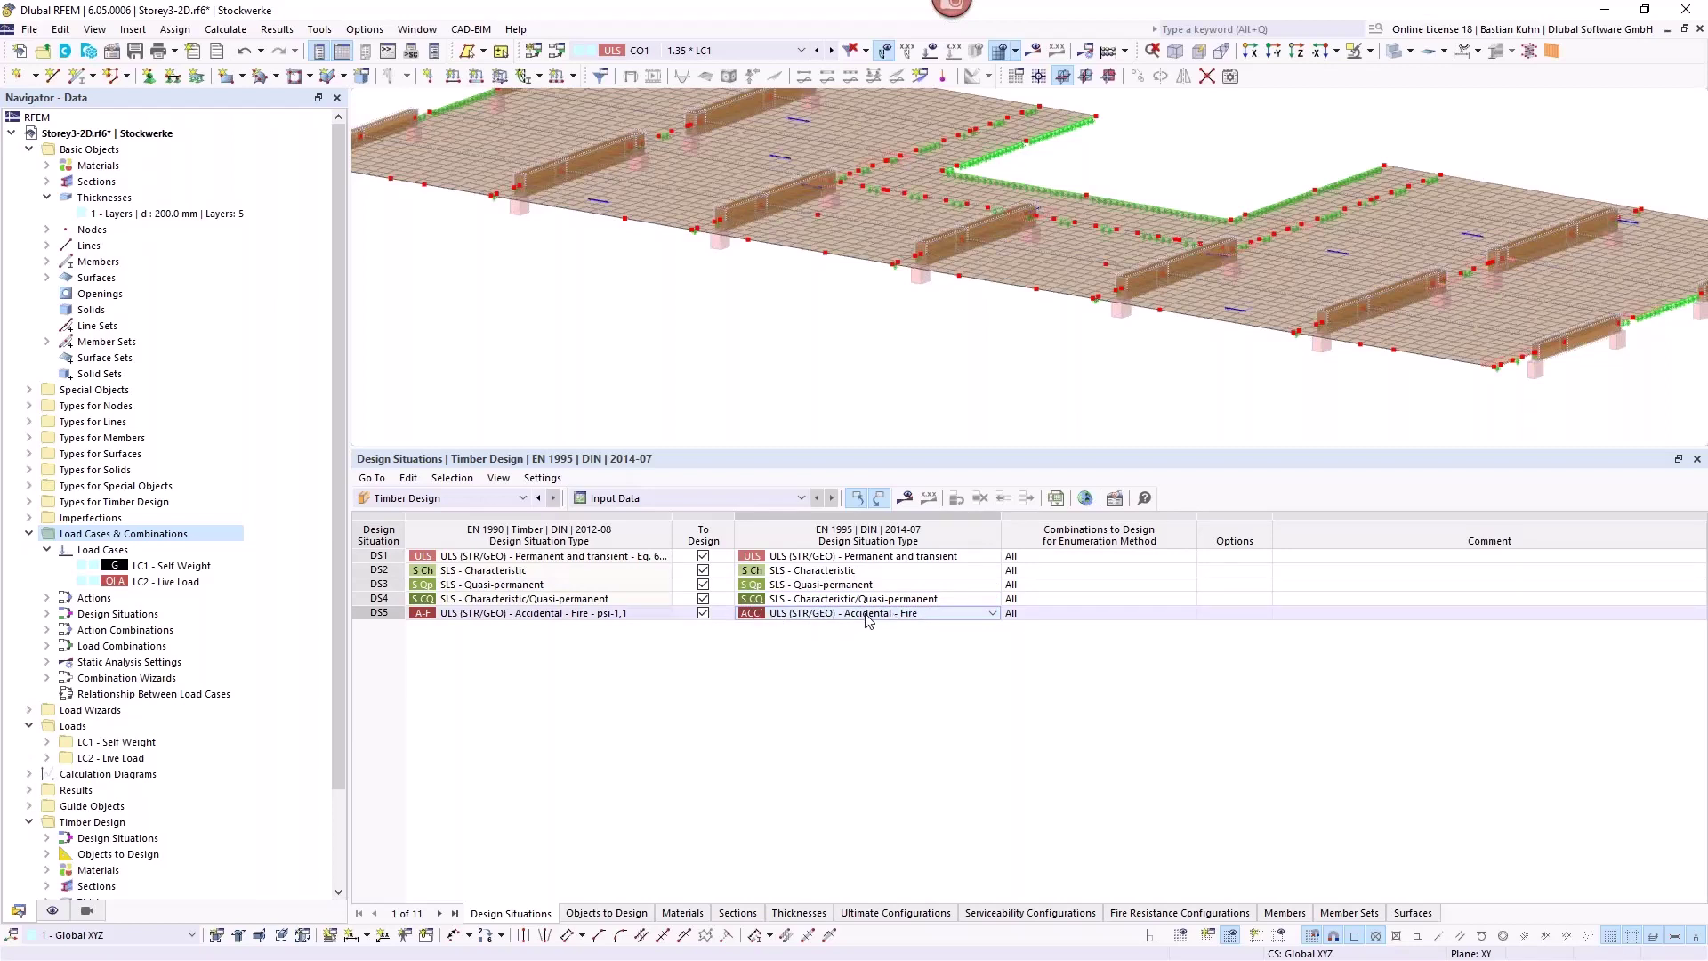
left_click(905, 499)
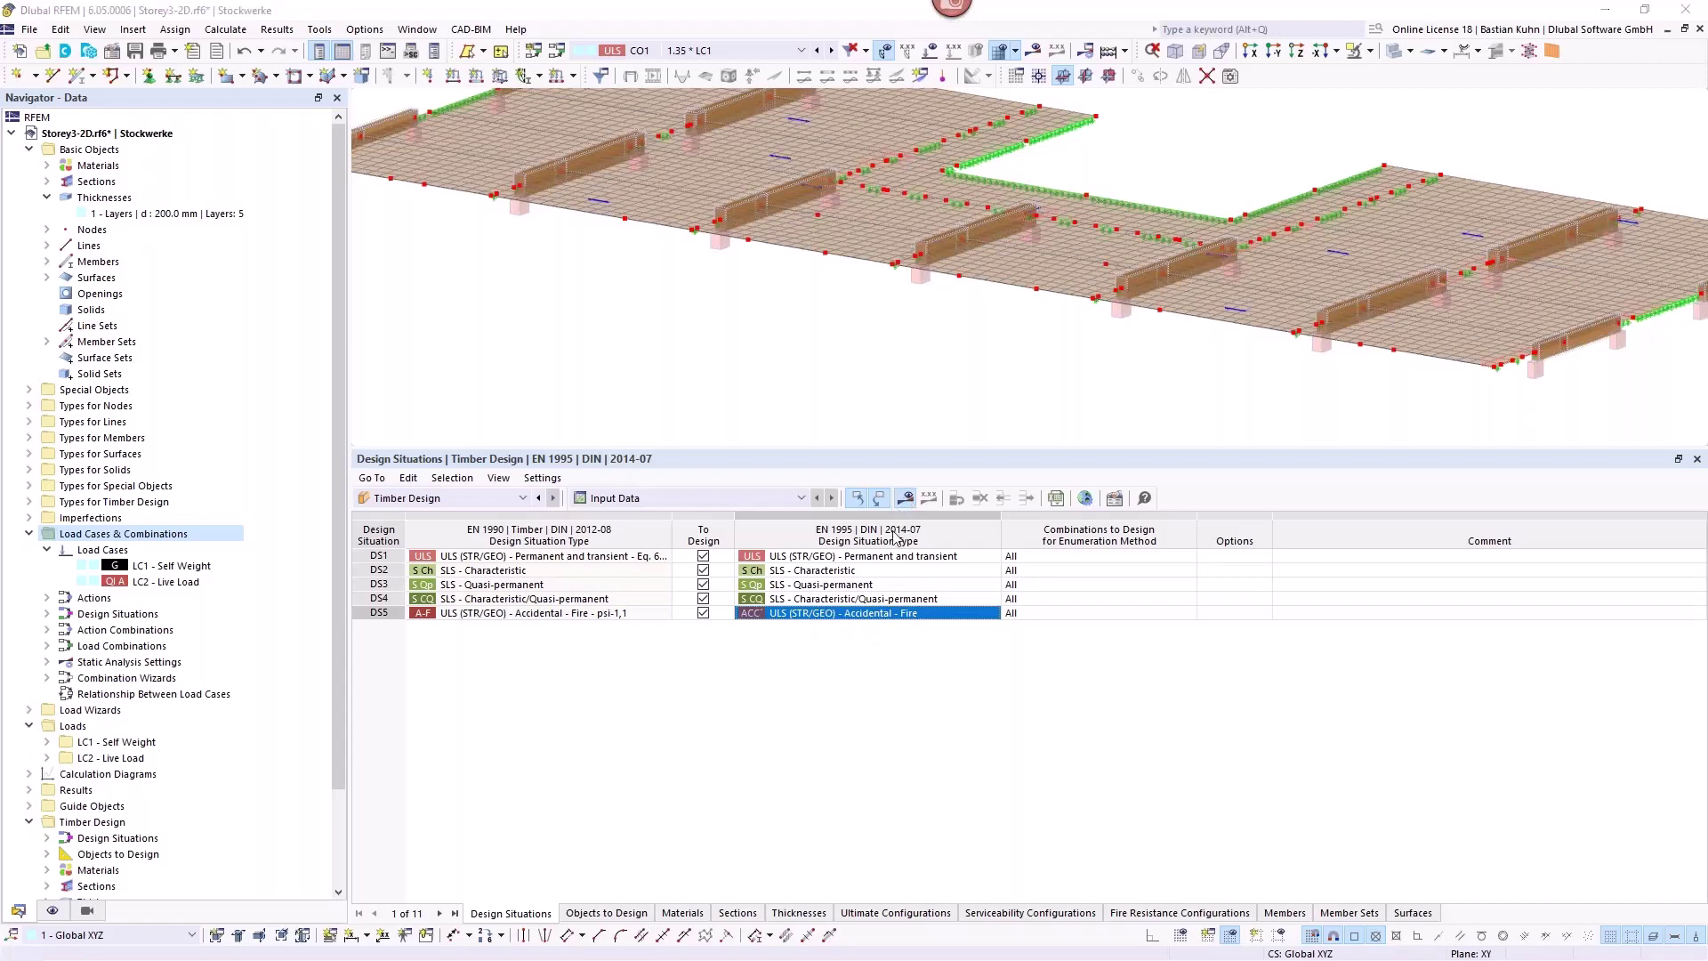
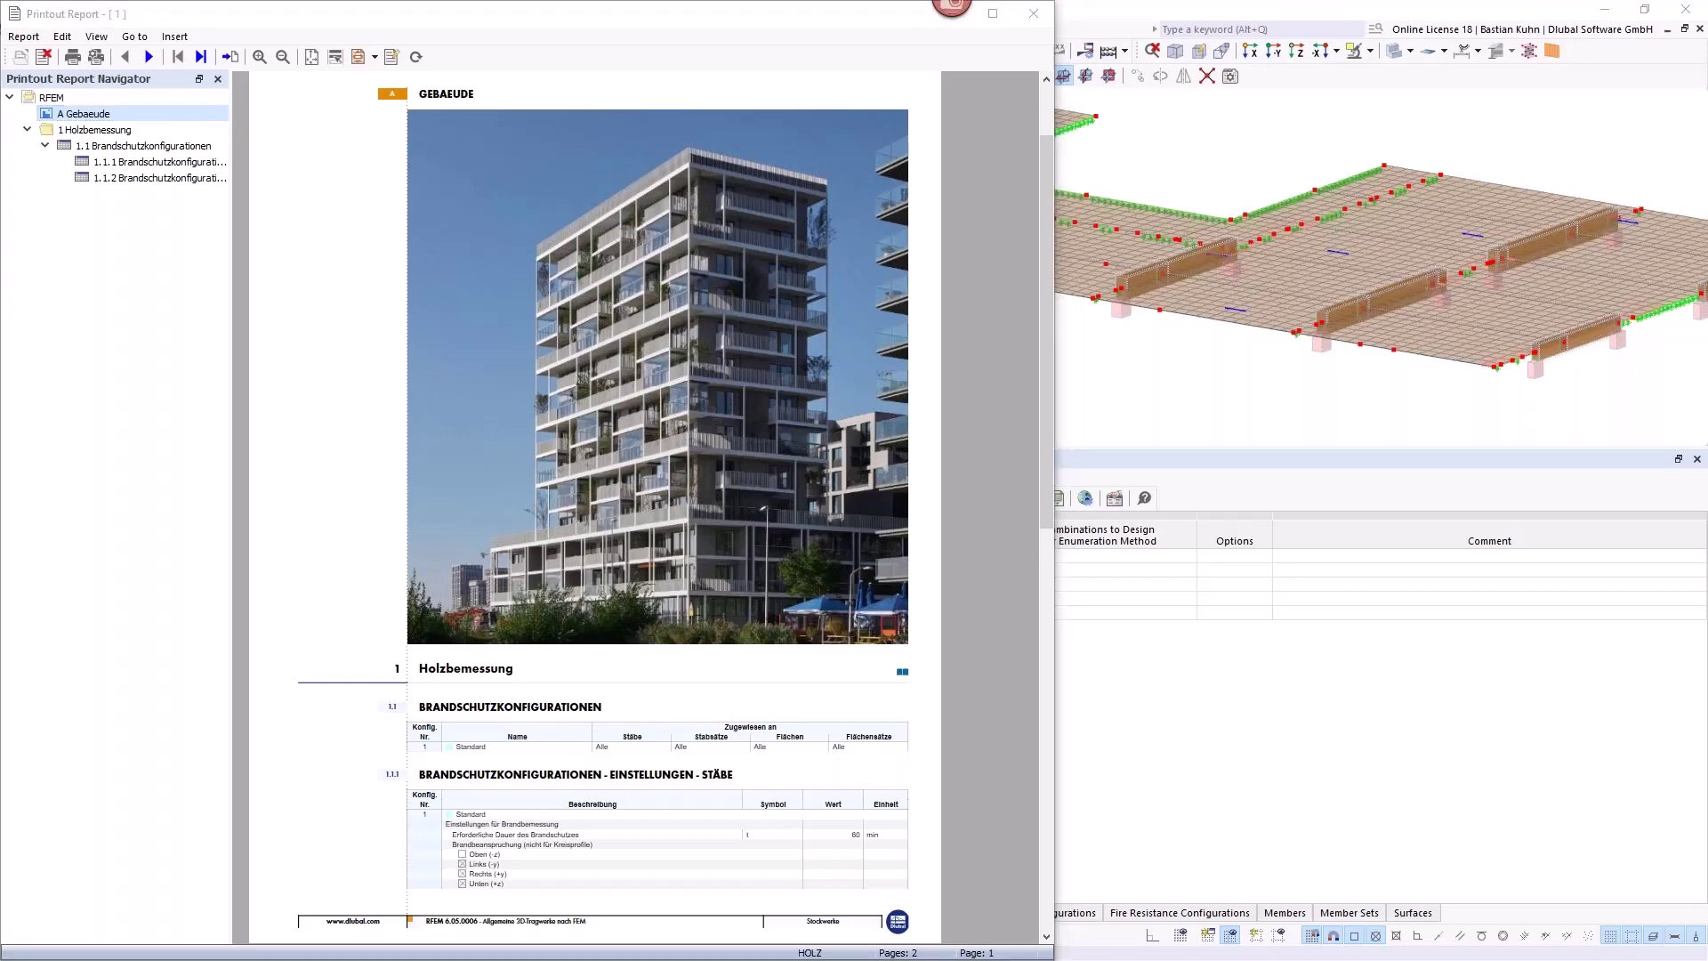
Switch to the Stock4.rf6 model, fit the whole support reaction display in view, and copy the graphic to the clipboard.
key("alt+Tab")
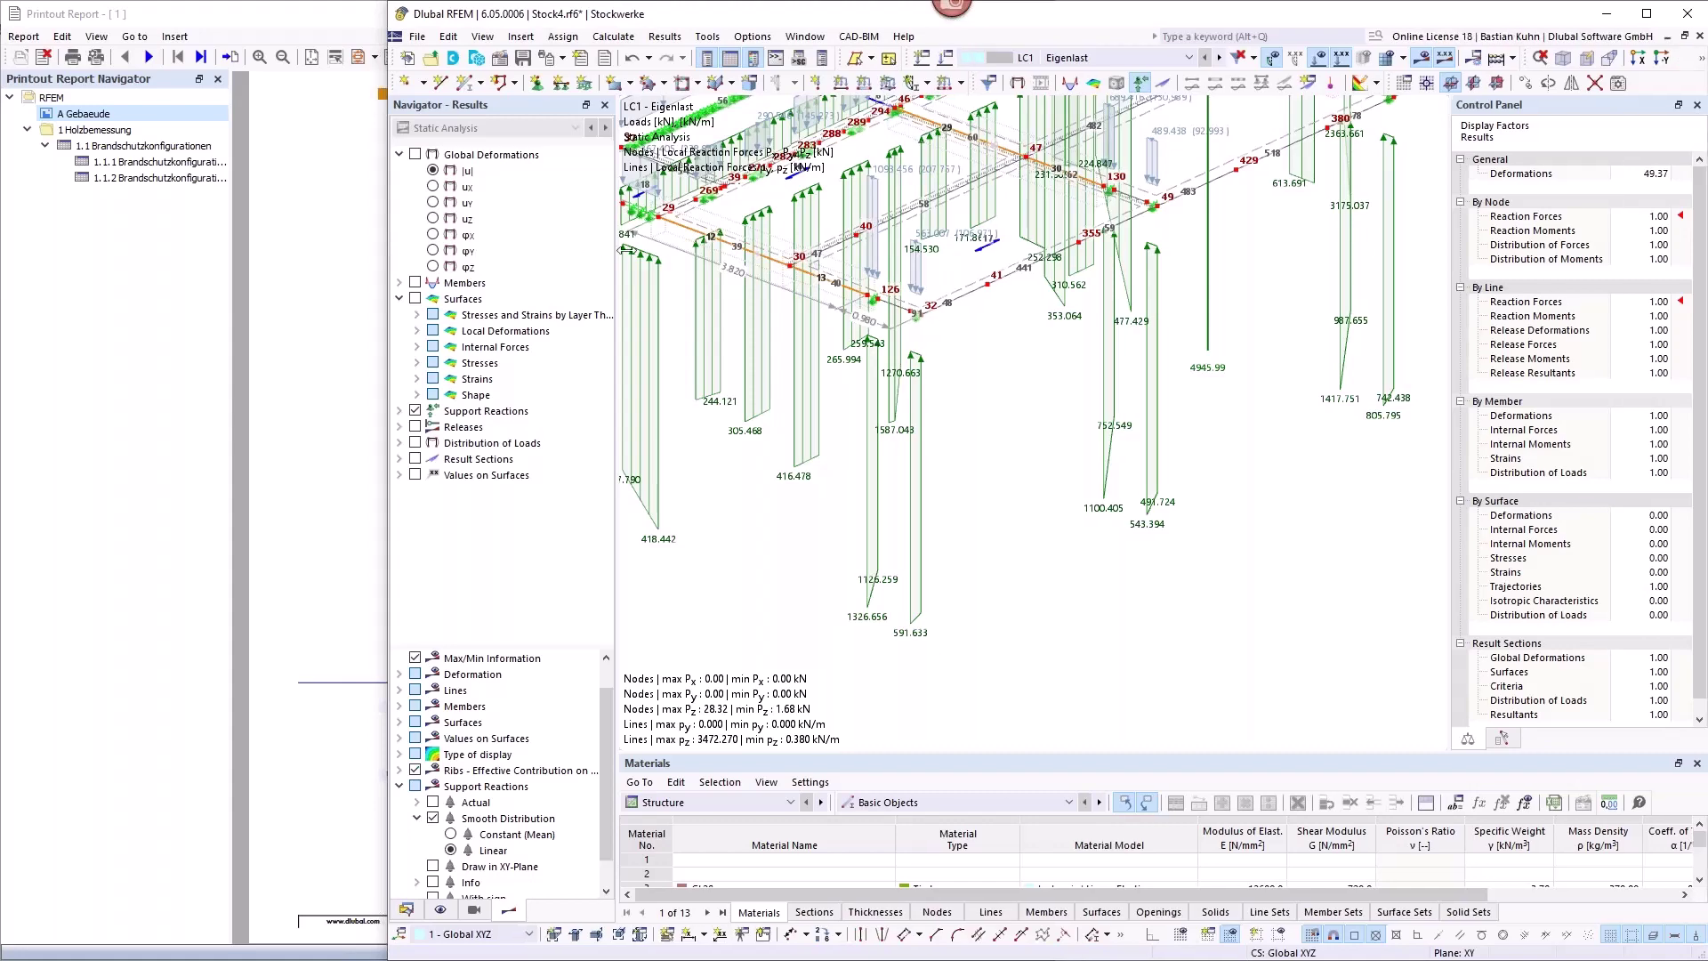
left_click_drag(387, 250, 628, 249)
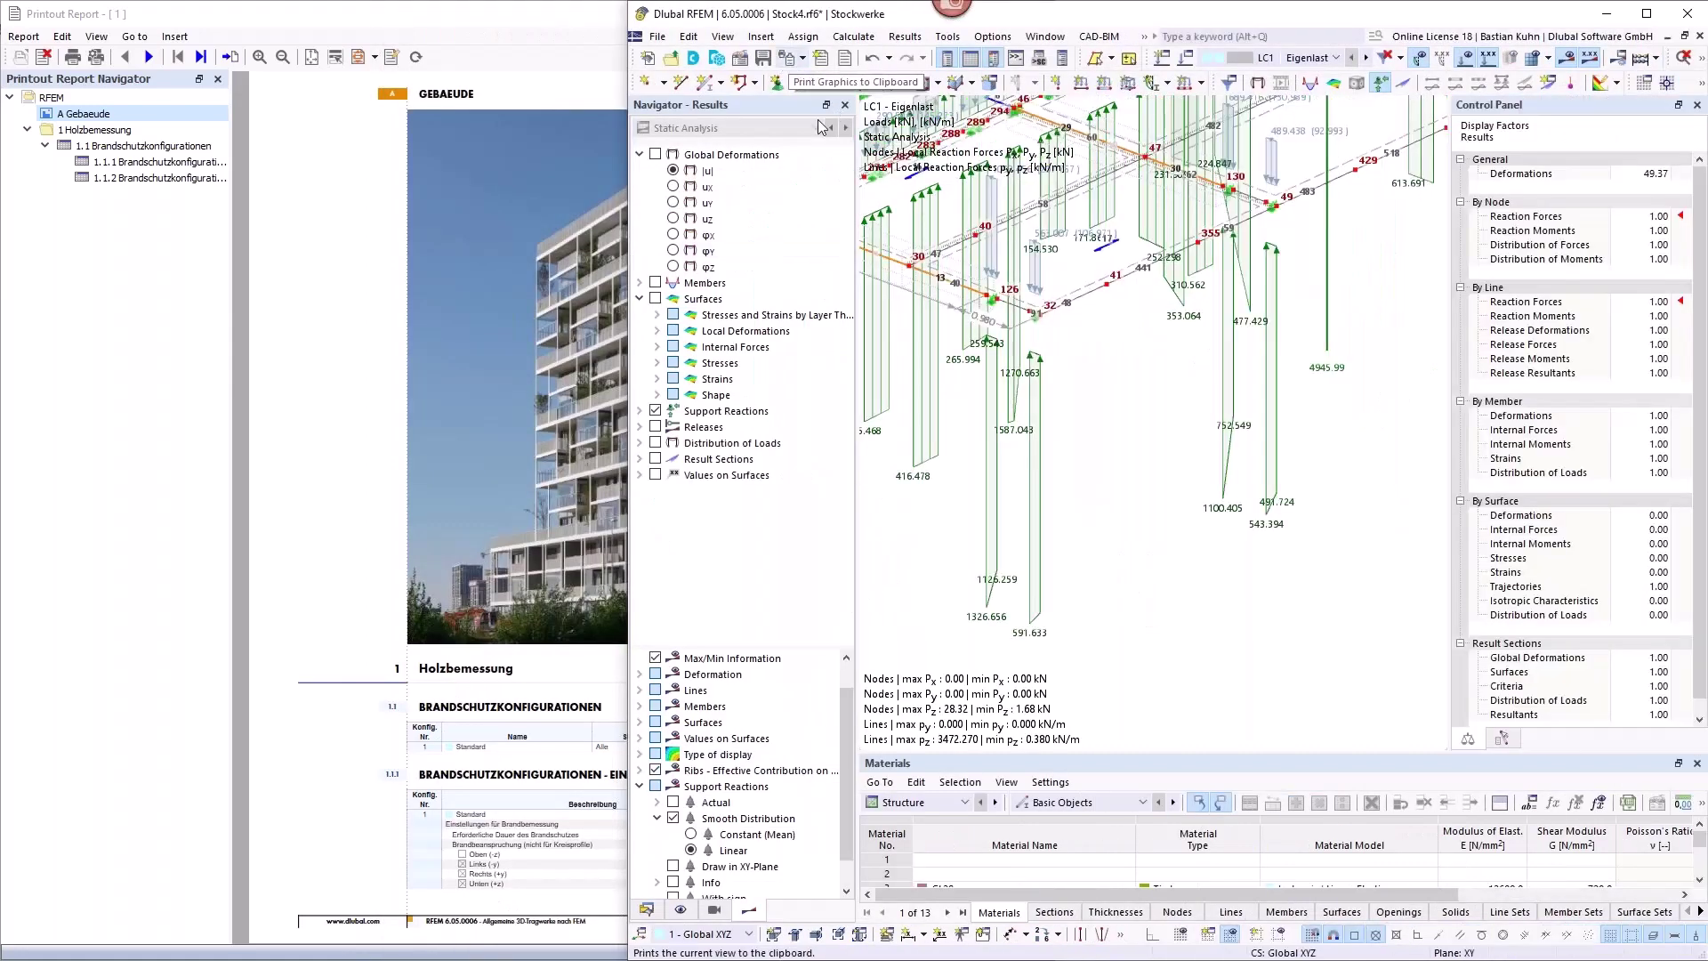
scroll(1113, 403, "down", 5)
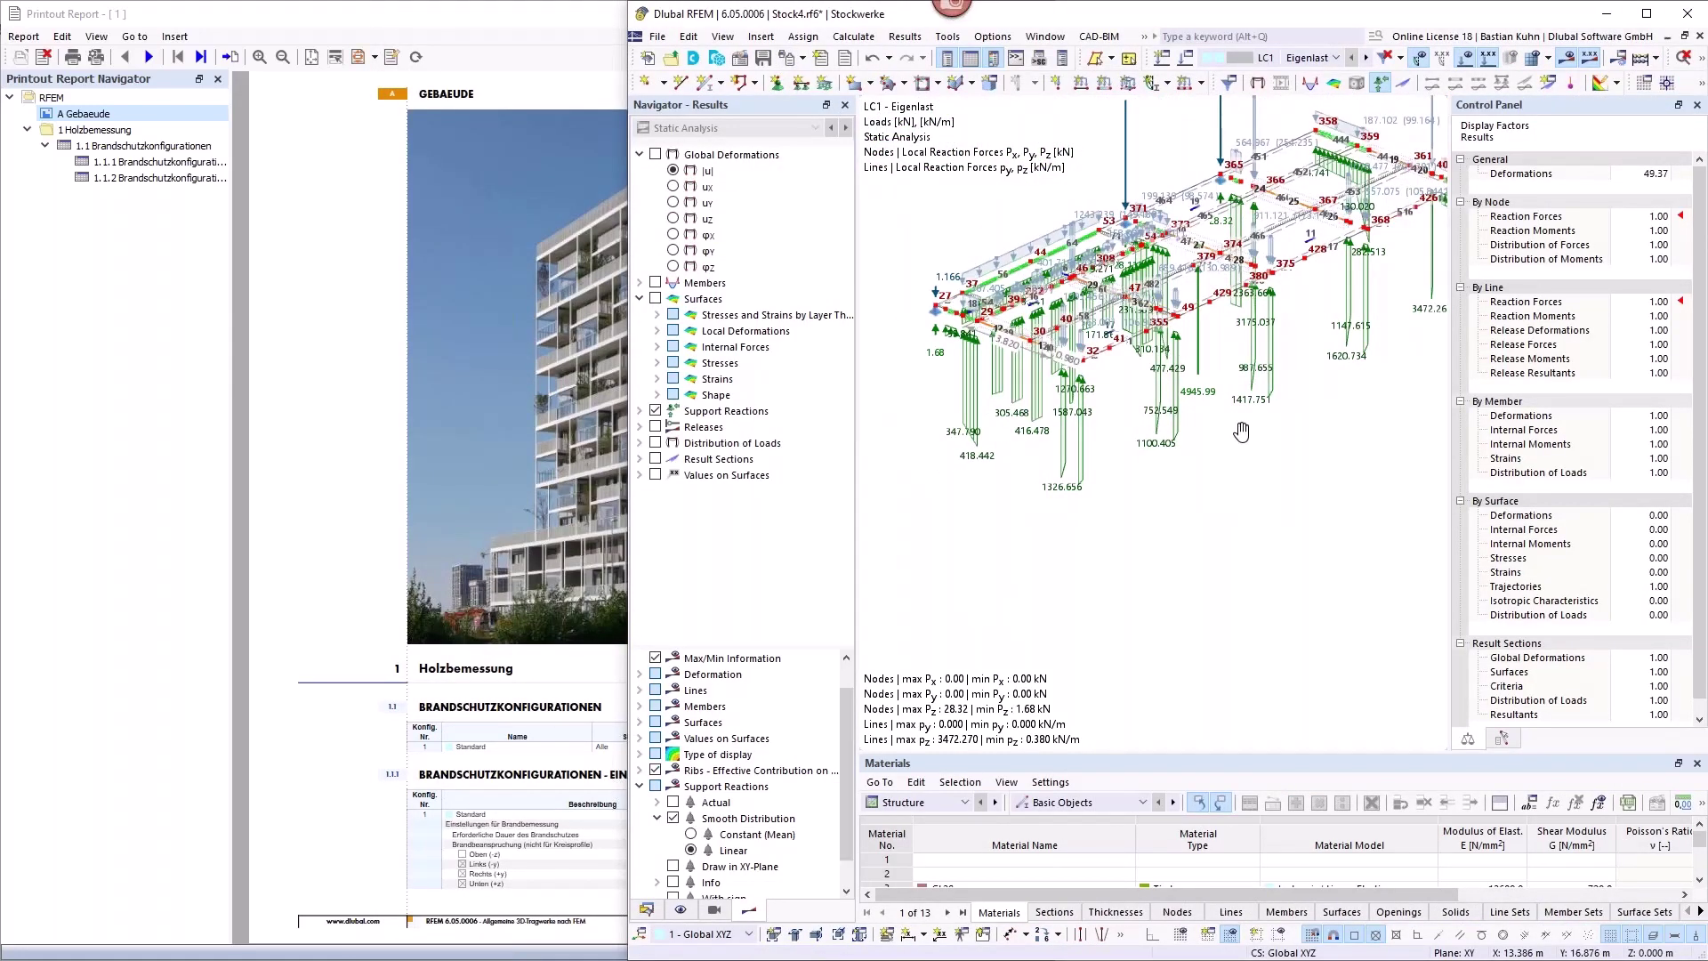
middle_click_drag(1264, 371, 1087, 539)
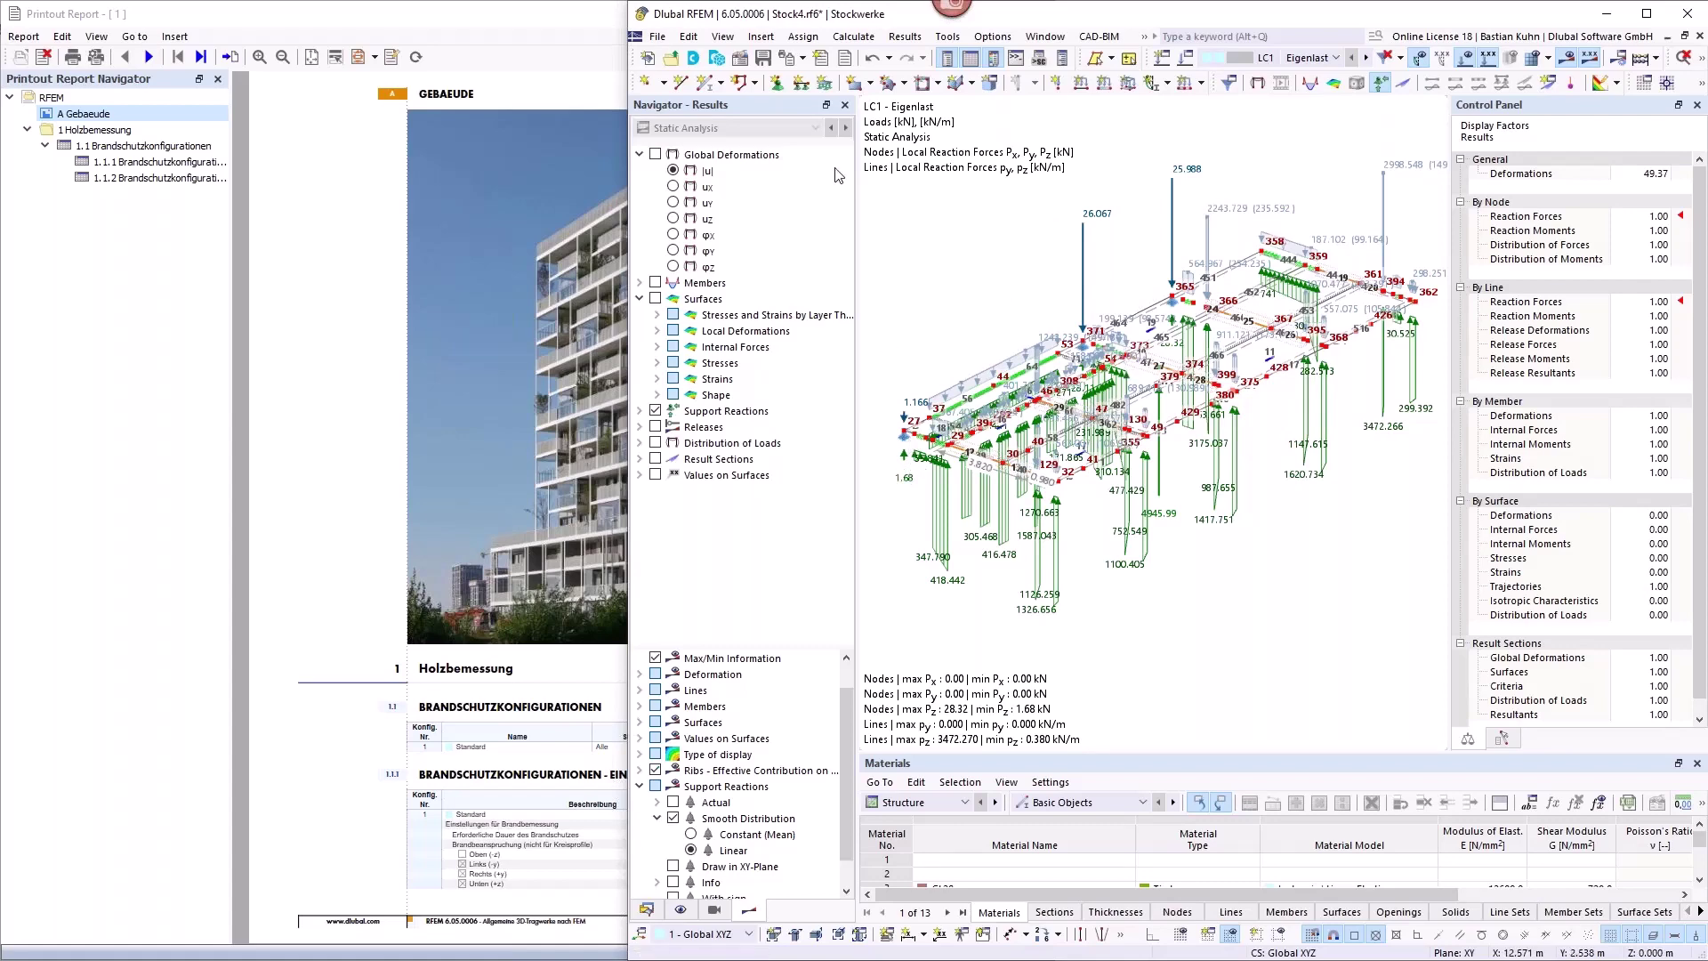
left_click(788, 63)
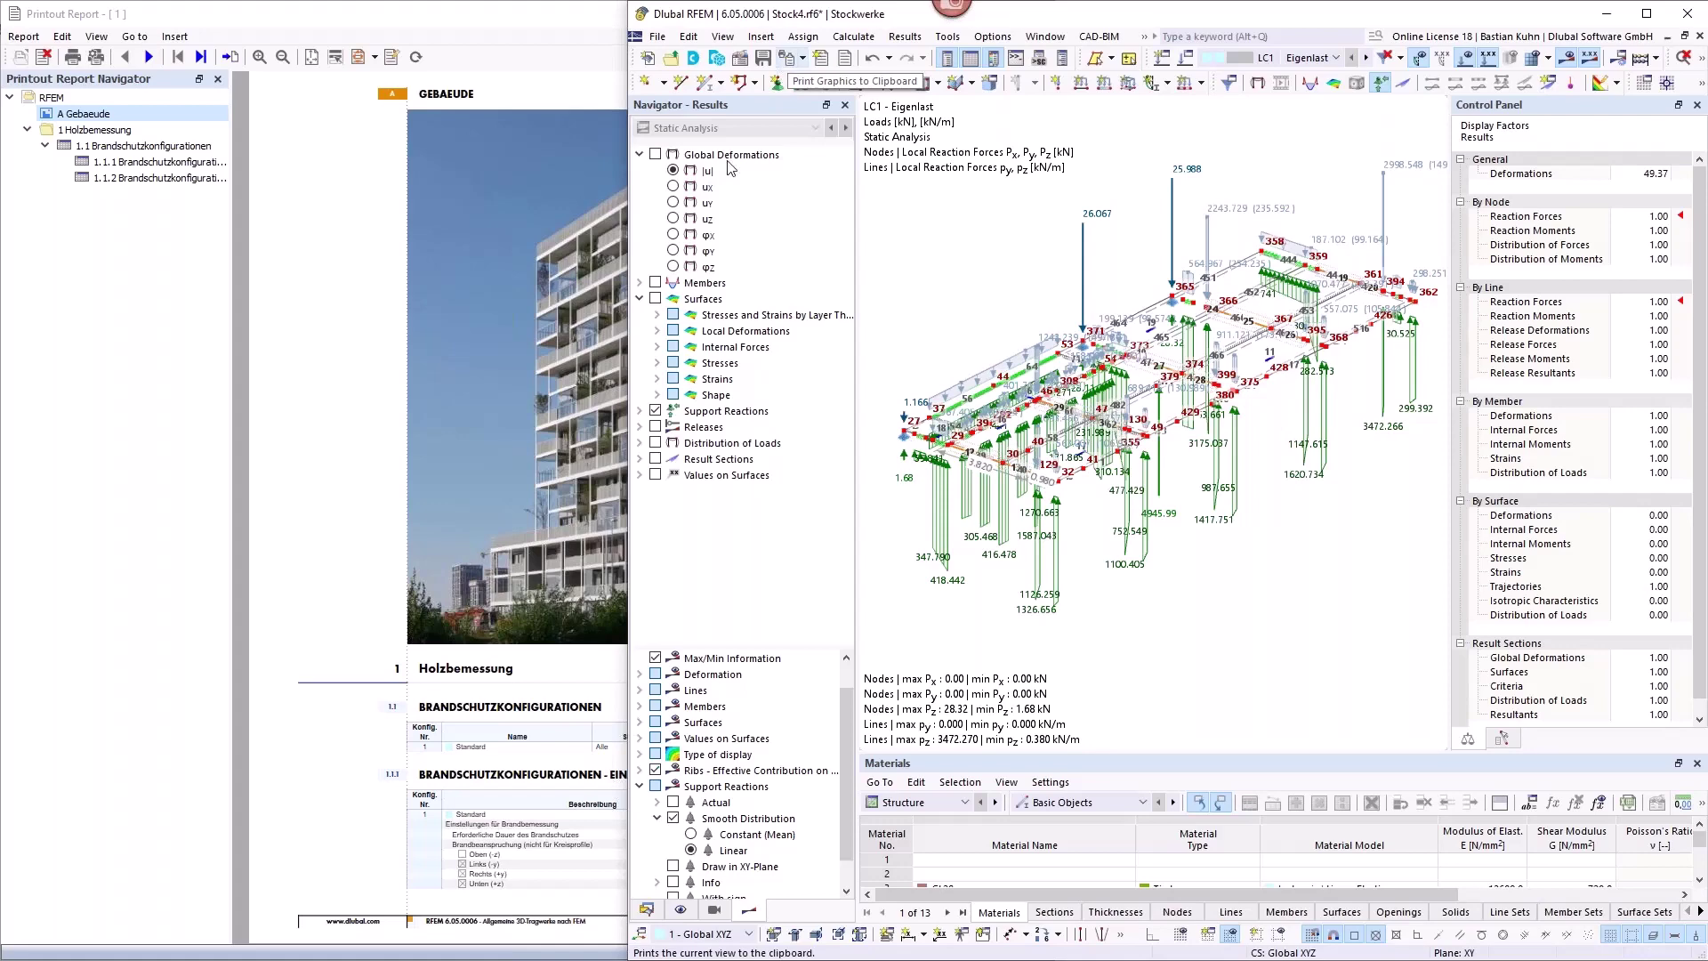
Insert the clipboard image into the printout report with the title Storey4.
left_click(181, 38)
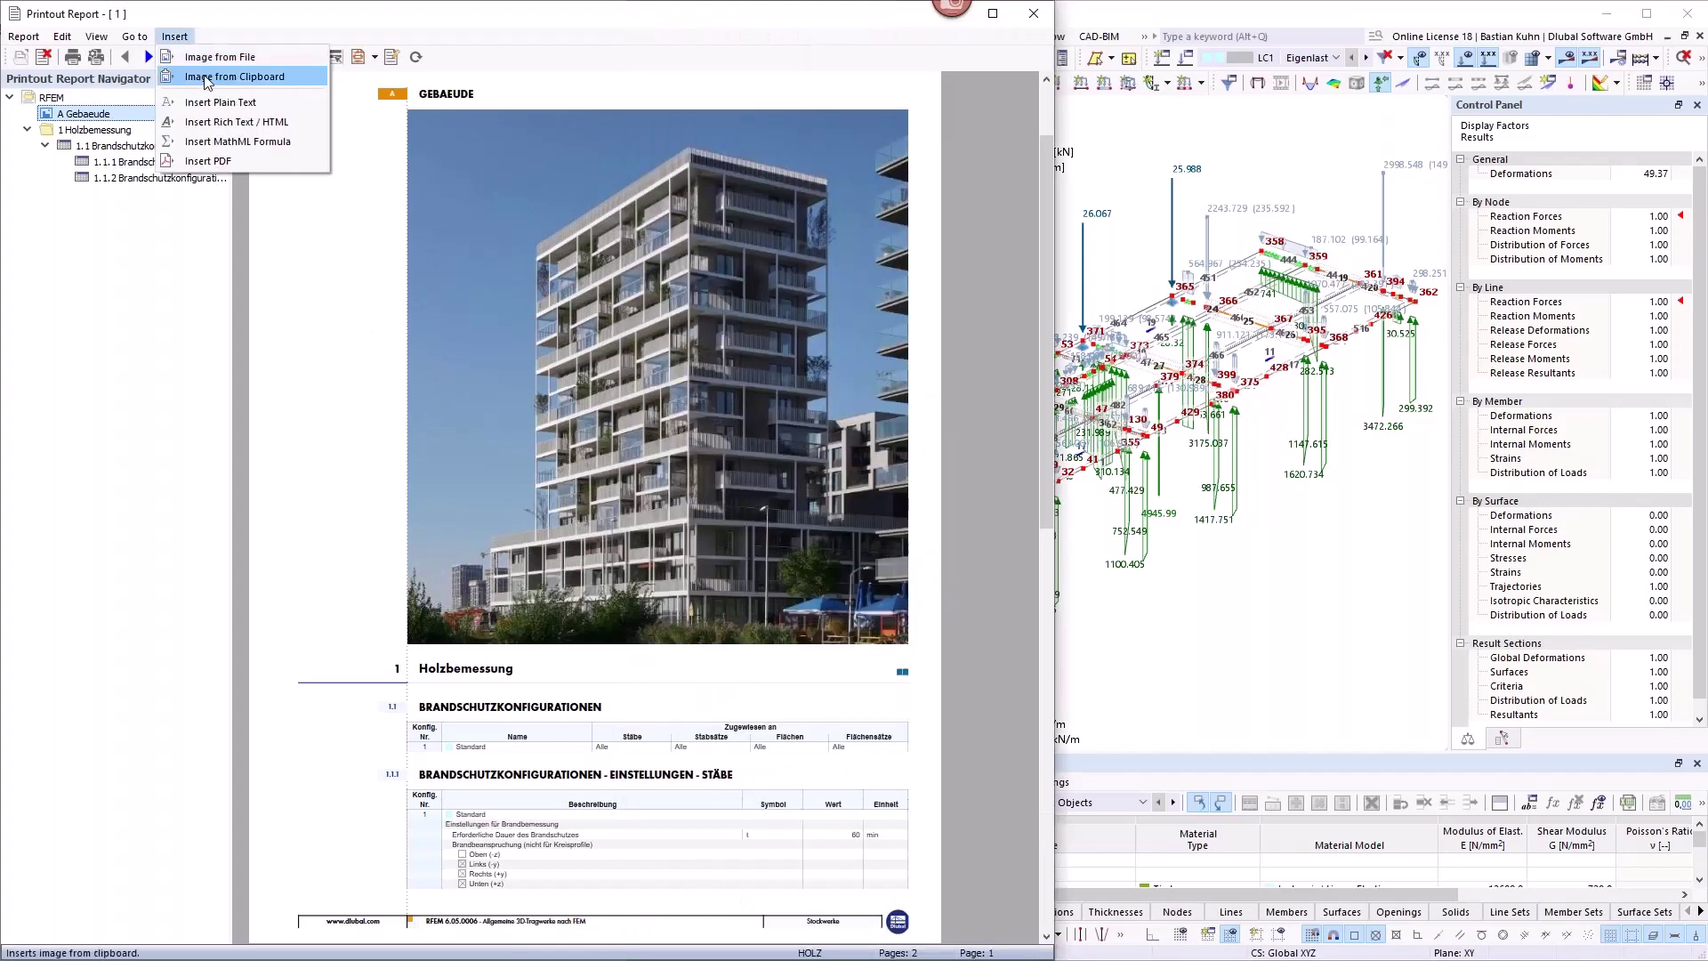
left_click(207, 78)
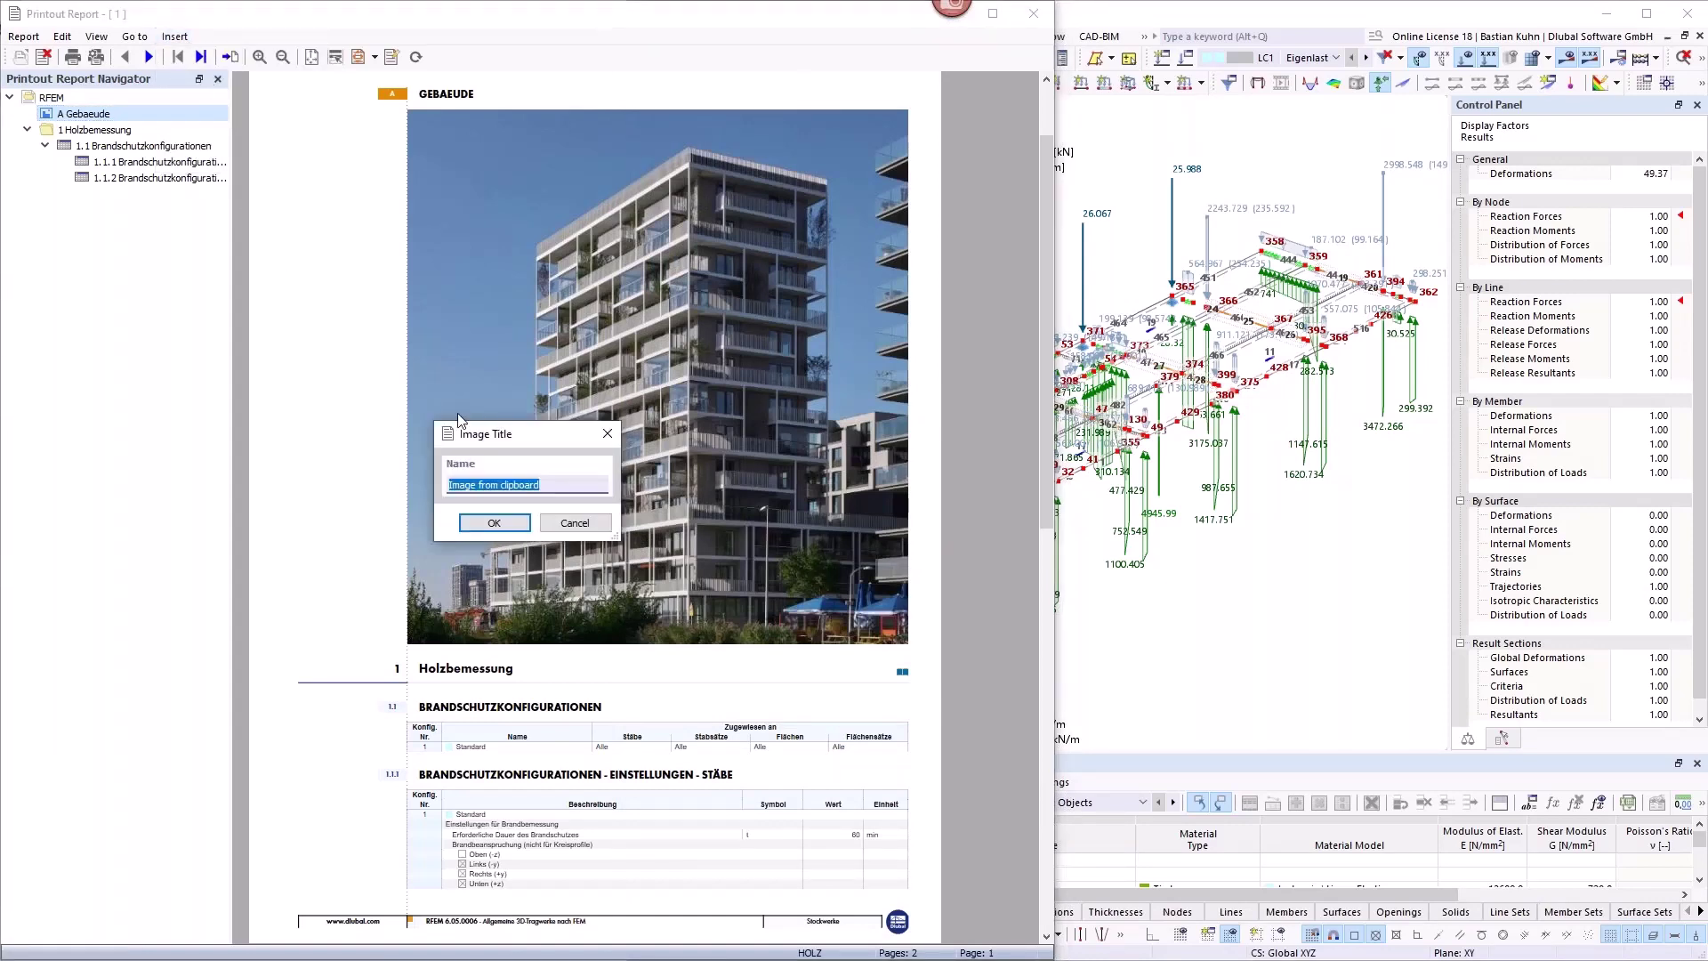
type("Storey4")
key("Return")
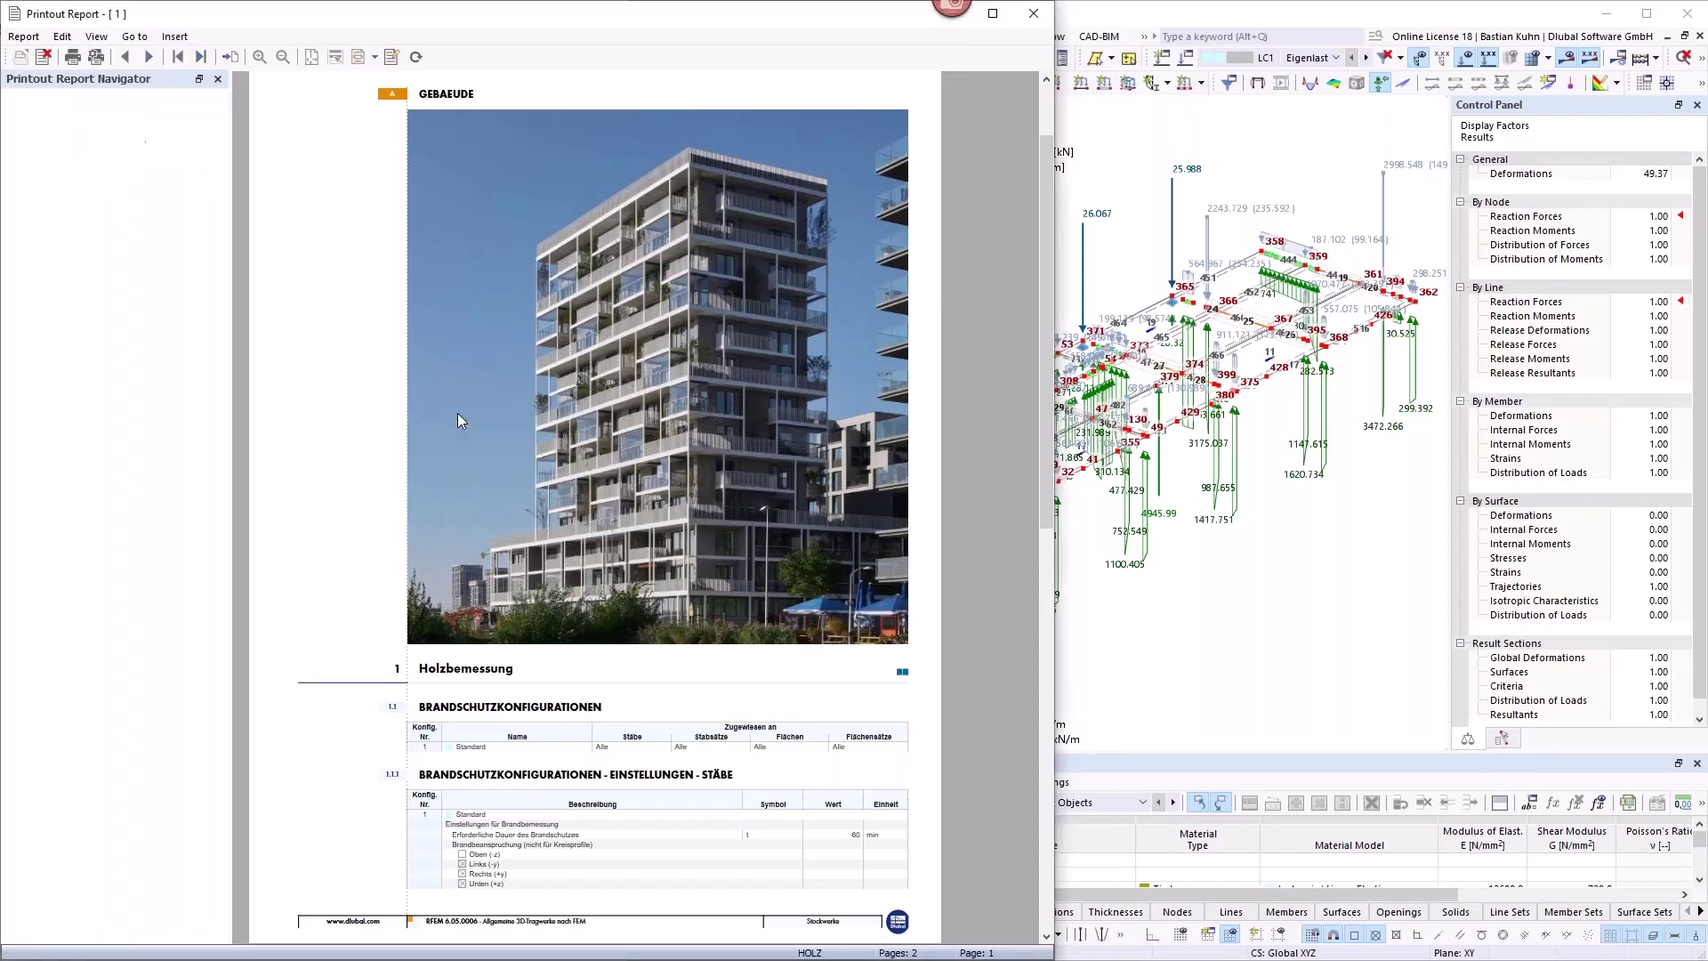
Switch to the Gesamt.rf6 model and copy its full building graphic to the clipboard.
left_click(1296, 158)
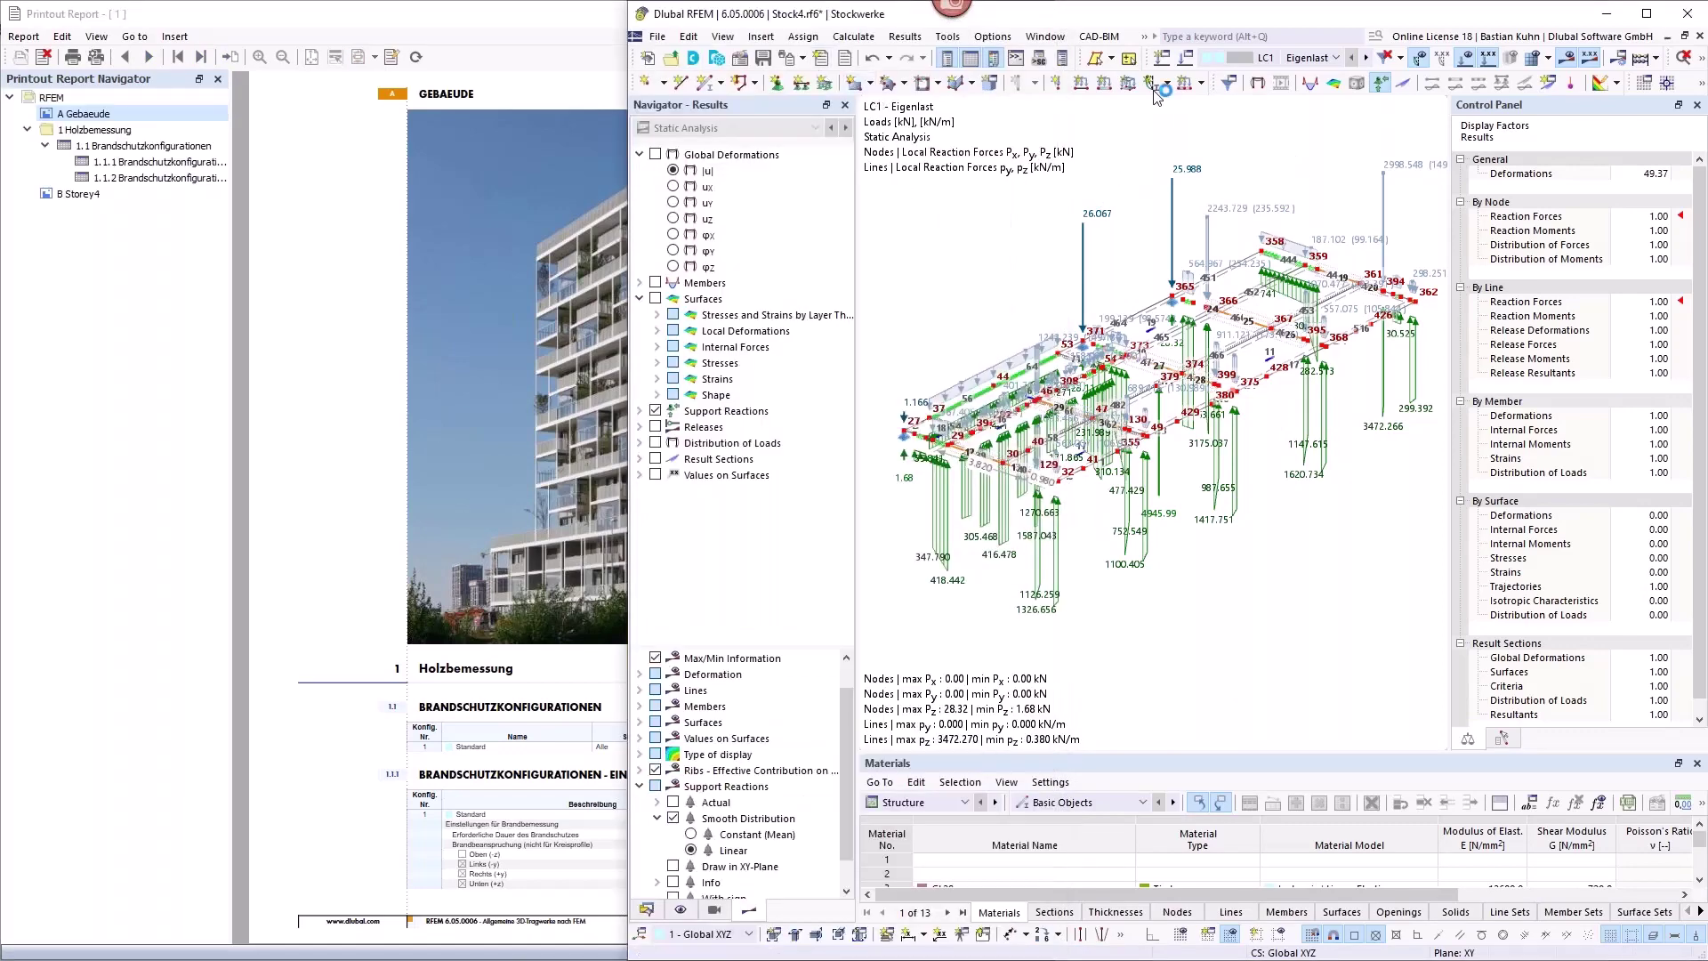
left_click(1046, 37)
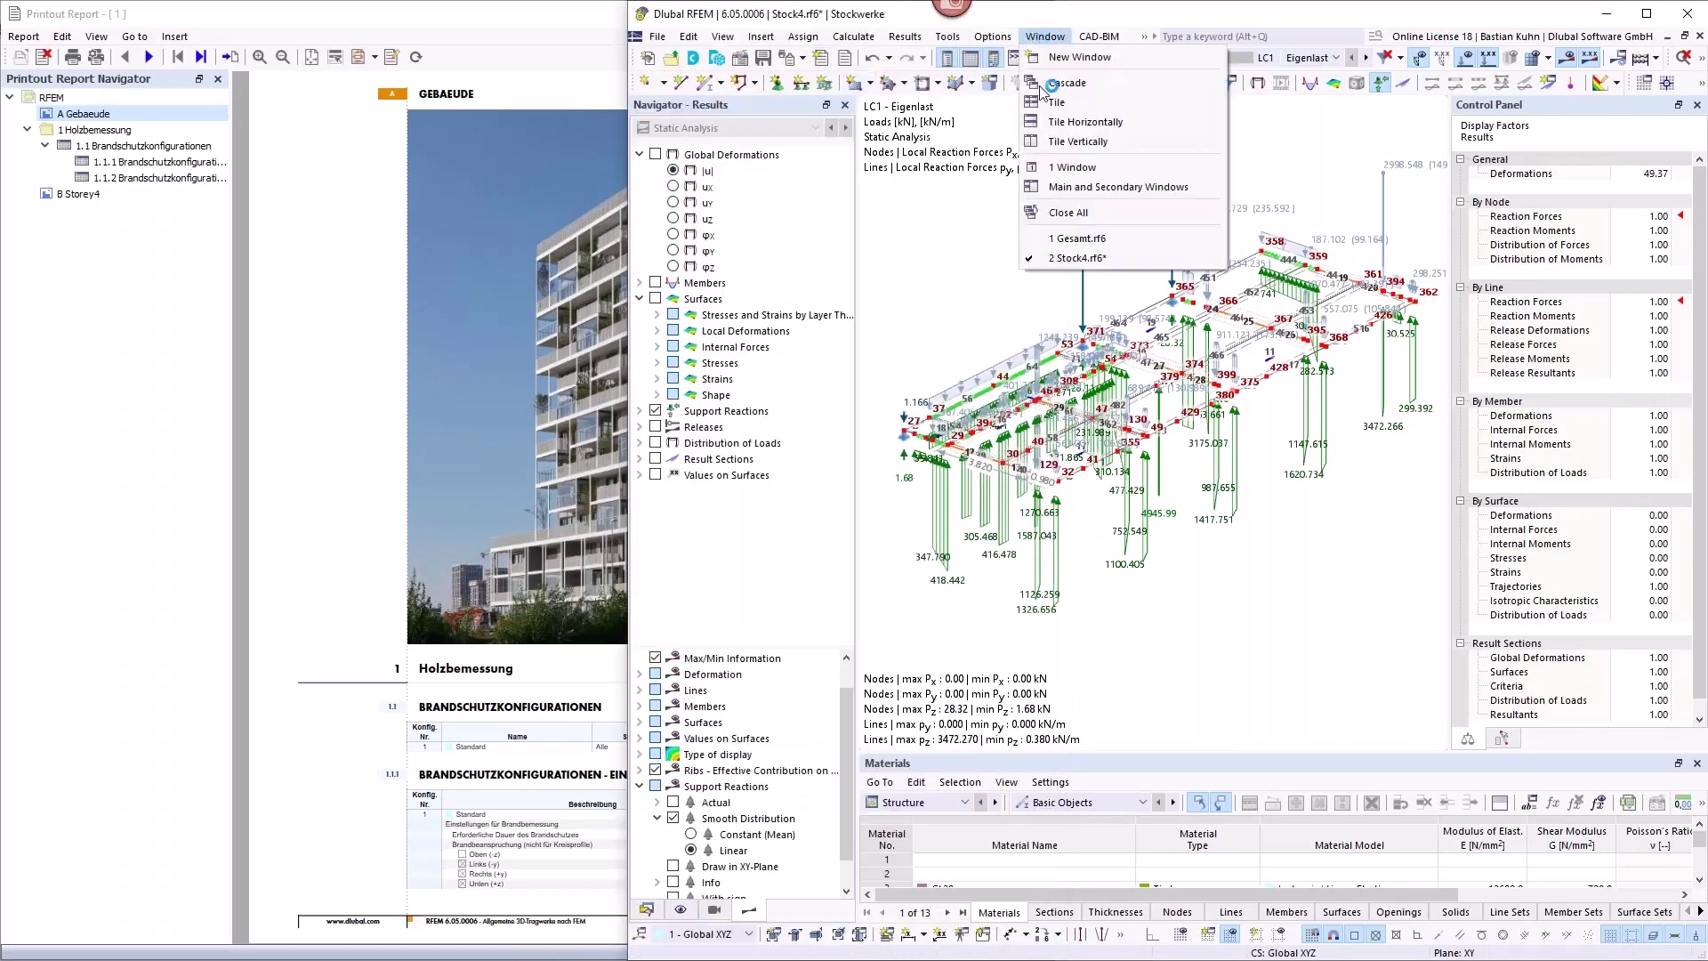
left_click(1077, 238)
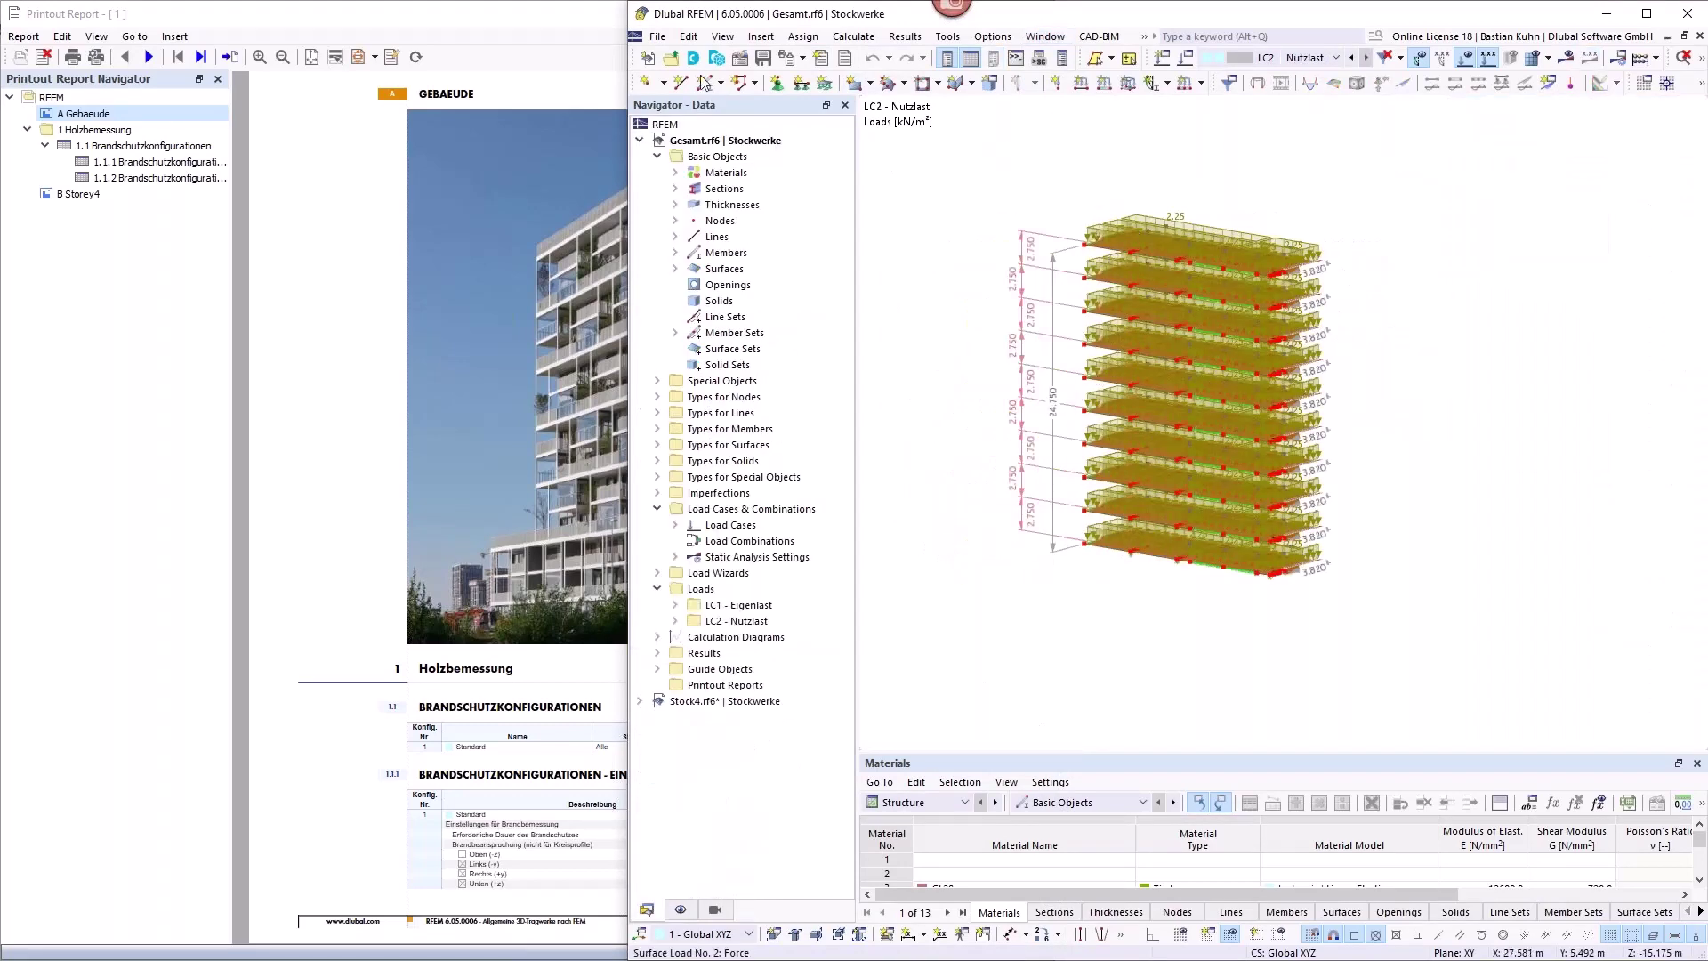
left_click(786, 57)
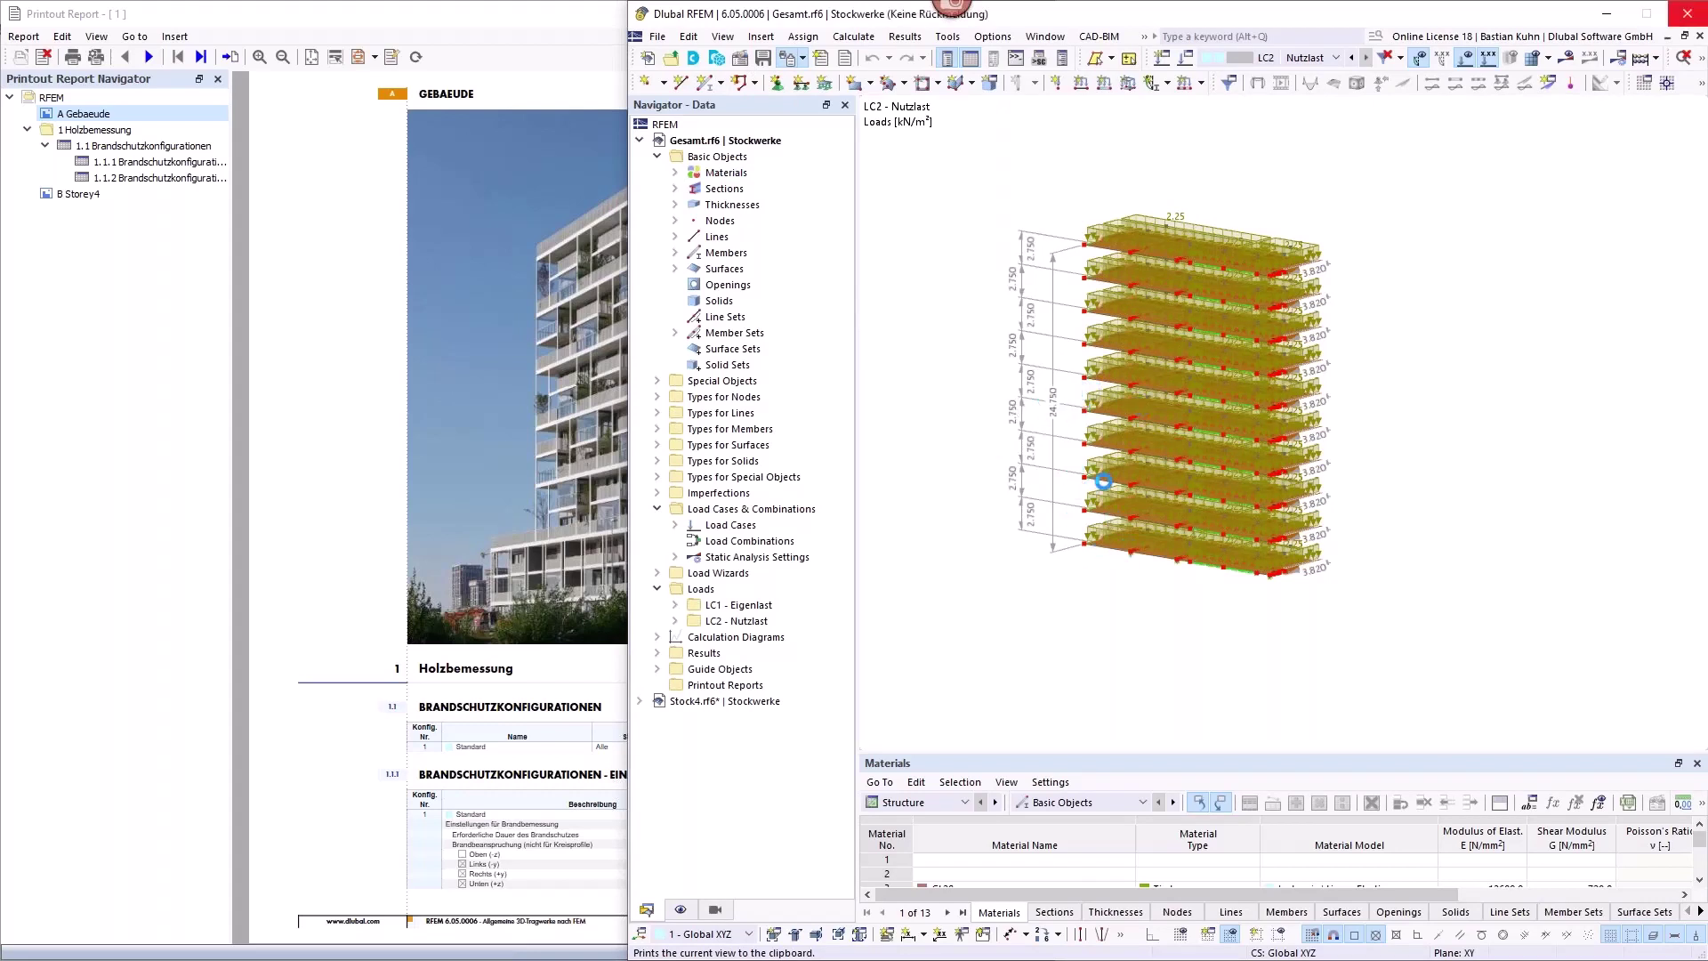
Set the Storey4 picture in the printout report to use the full page width.
left_click(345, 7)
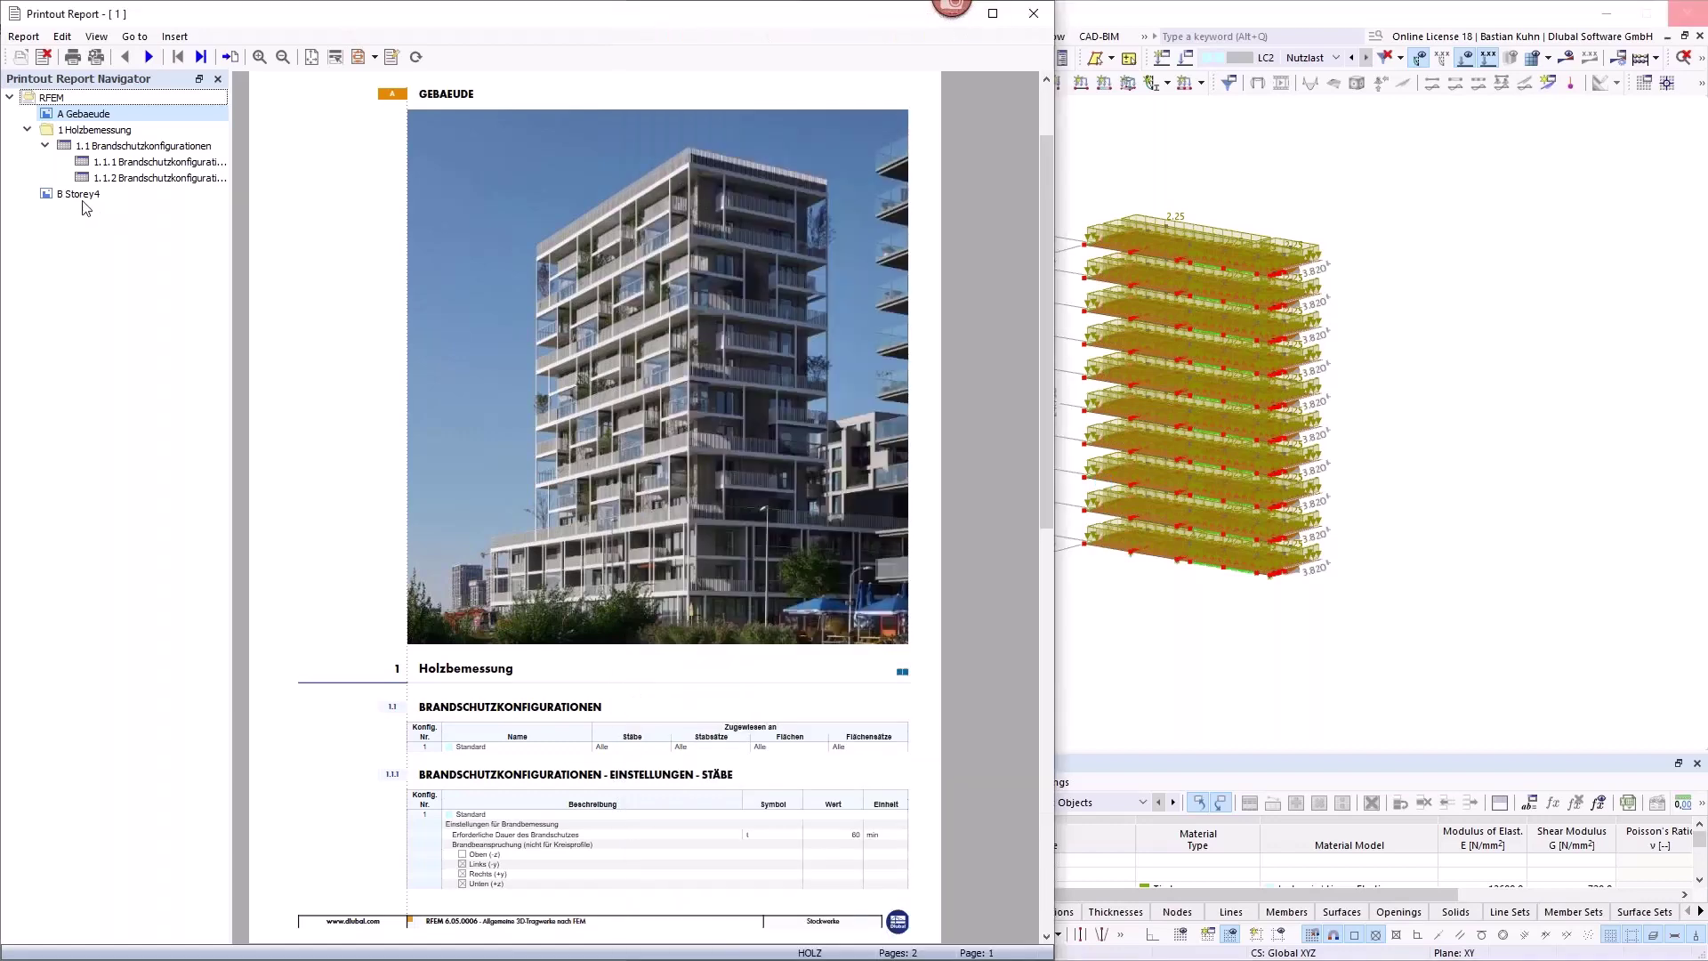
left_click(82, 193)
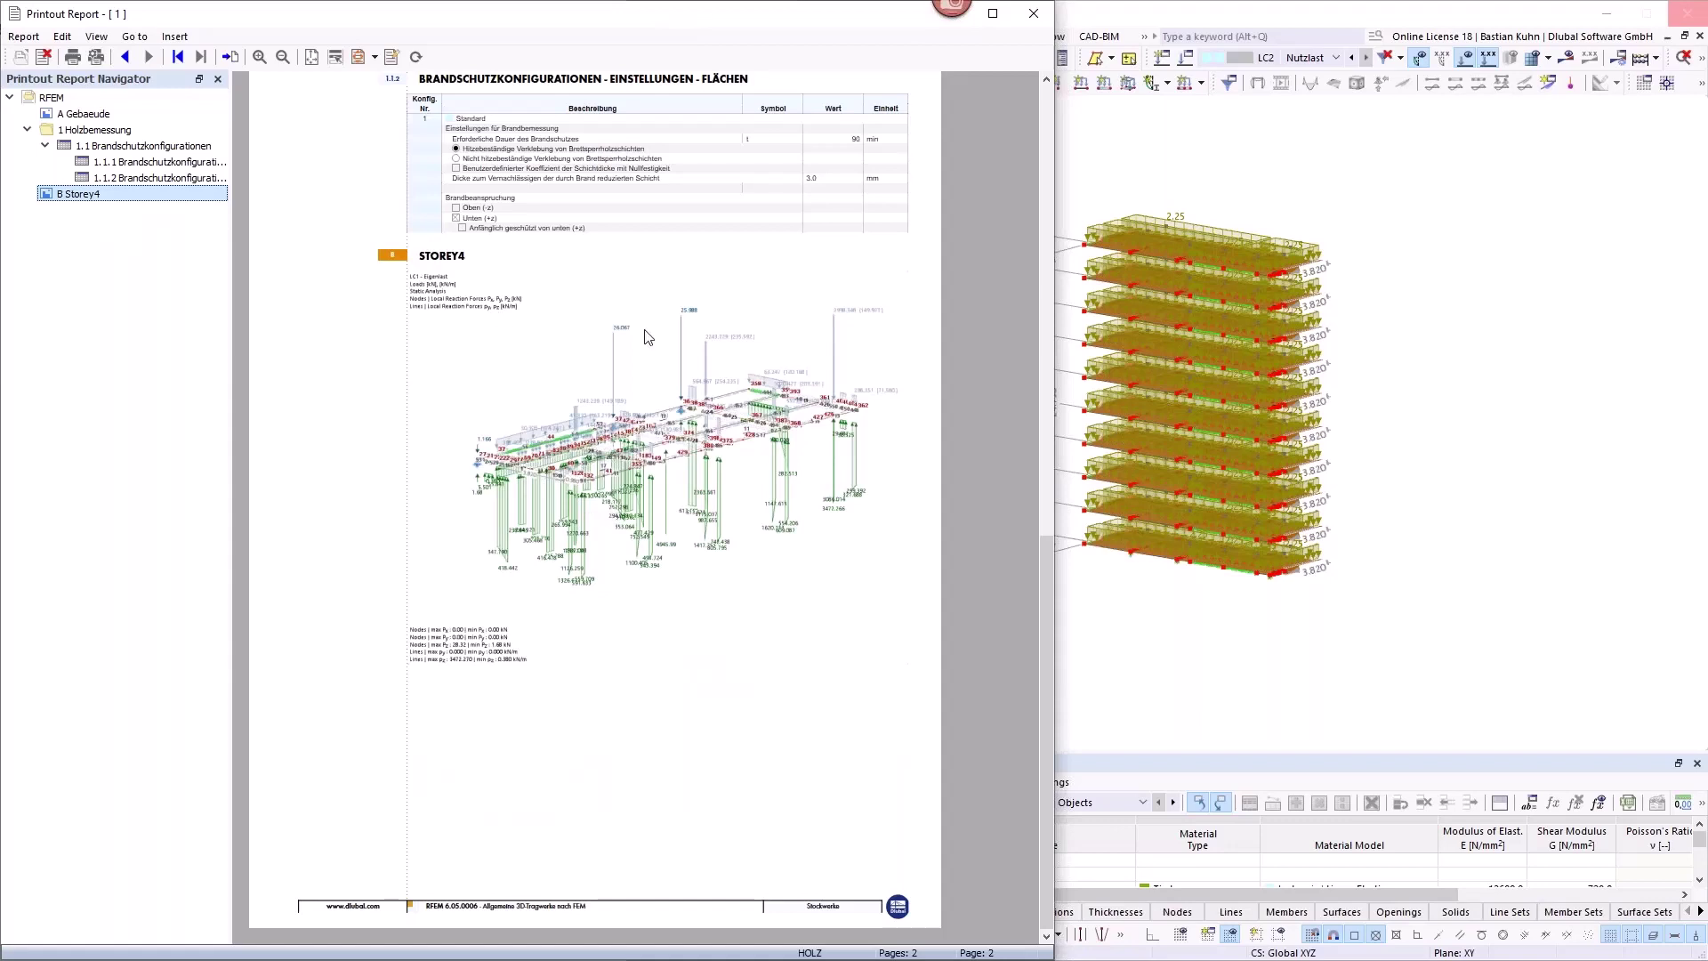
right_click(158, 197)
right_click(552, 466)
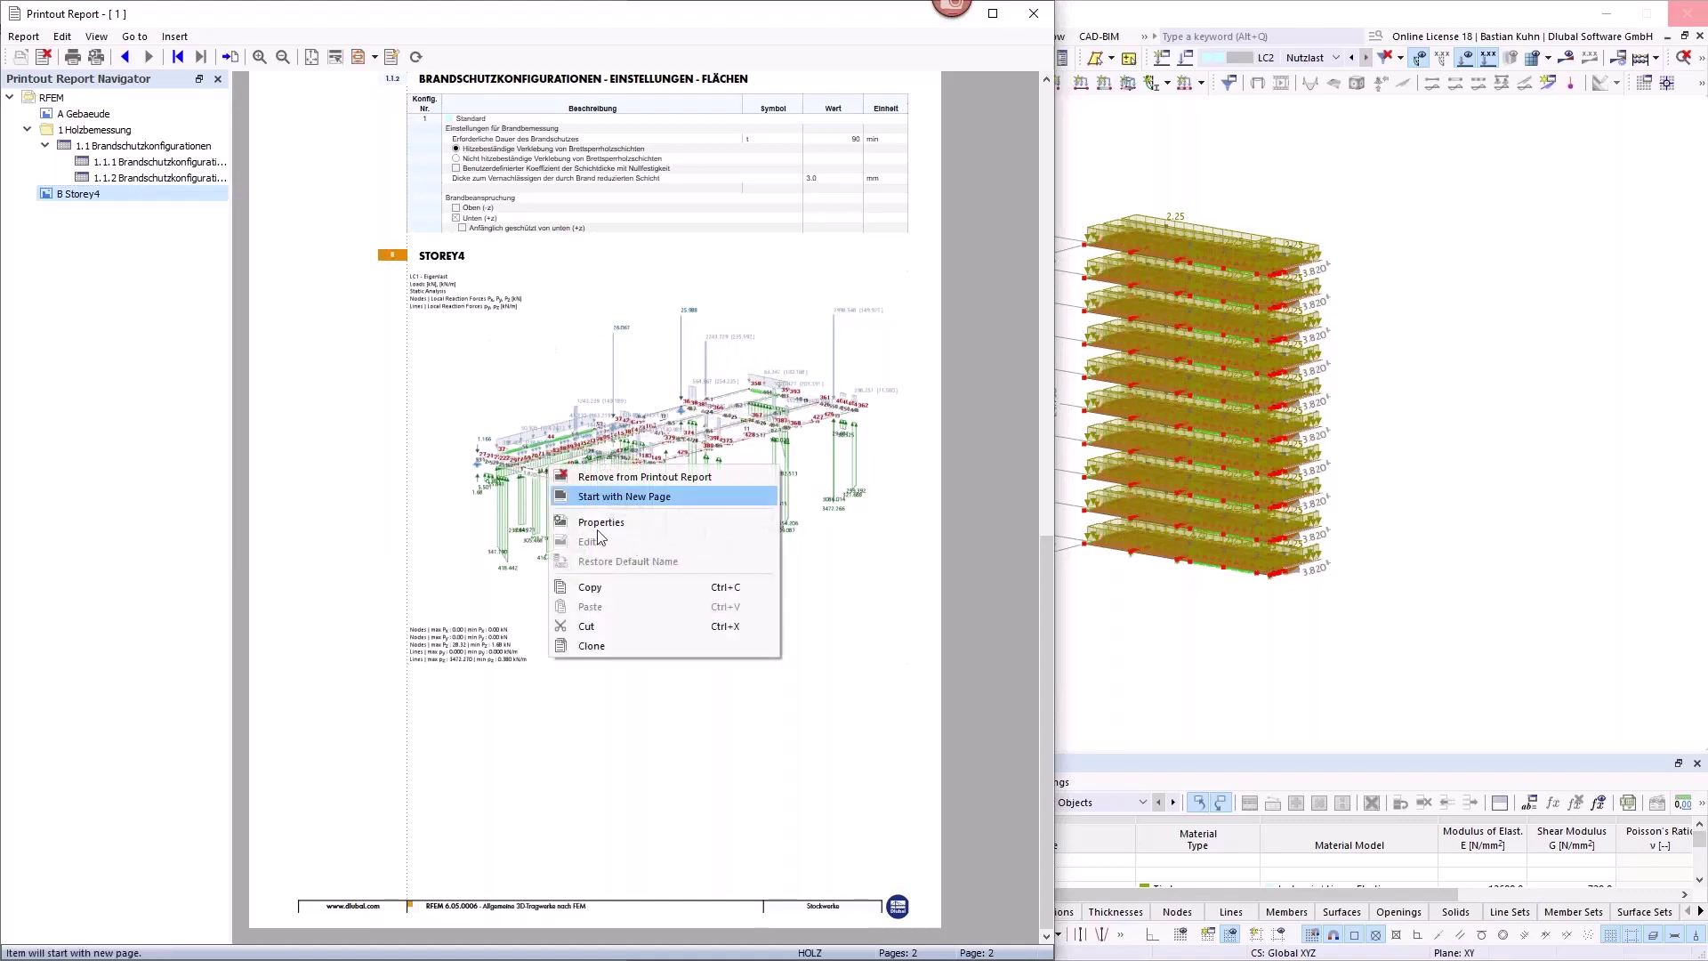
left_click(612, 524)
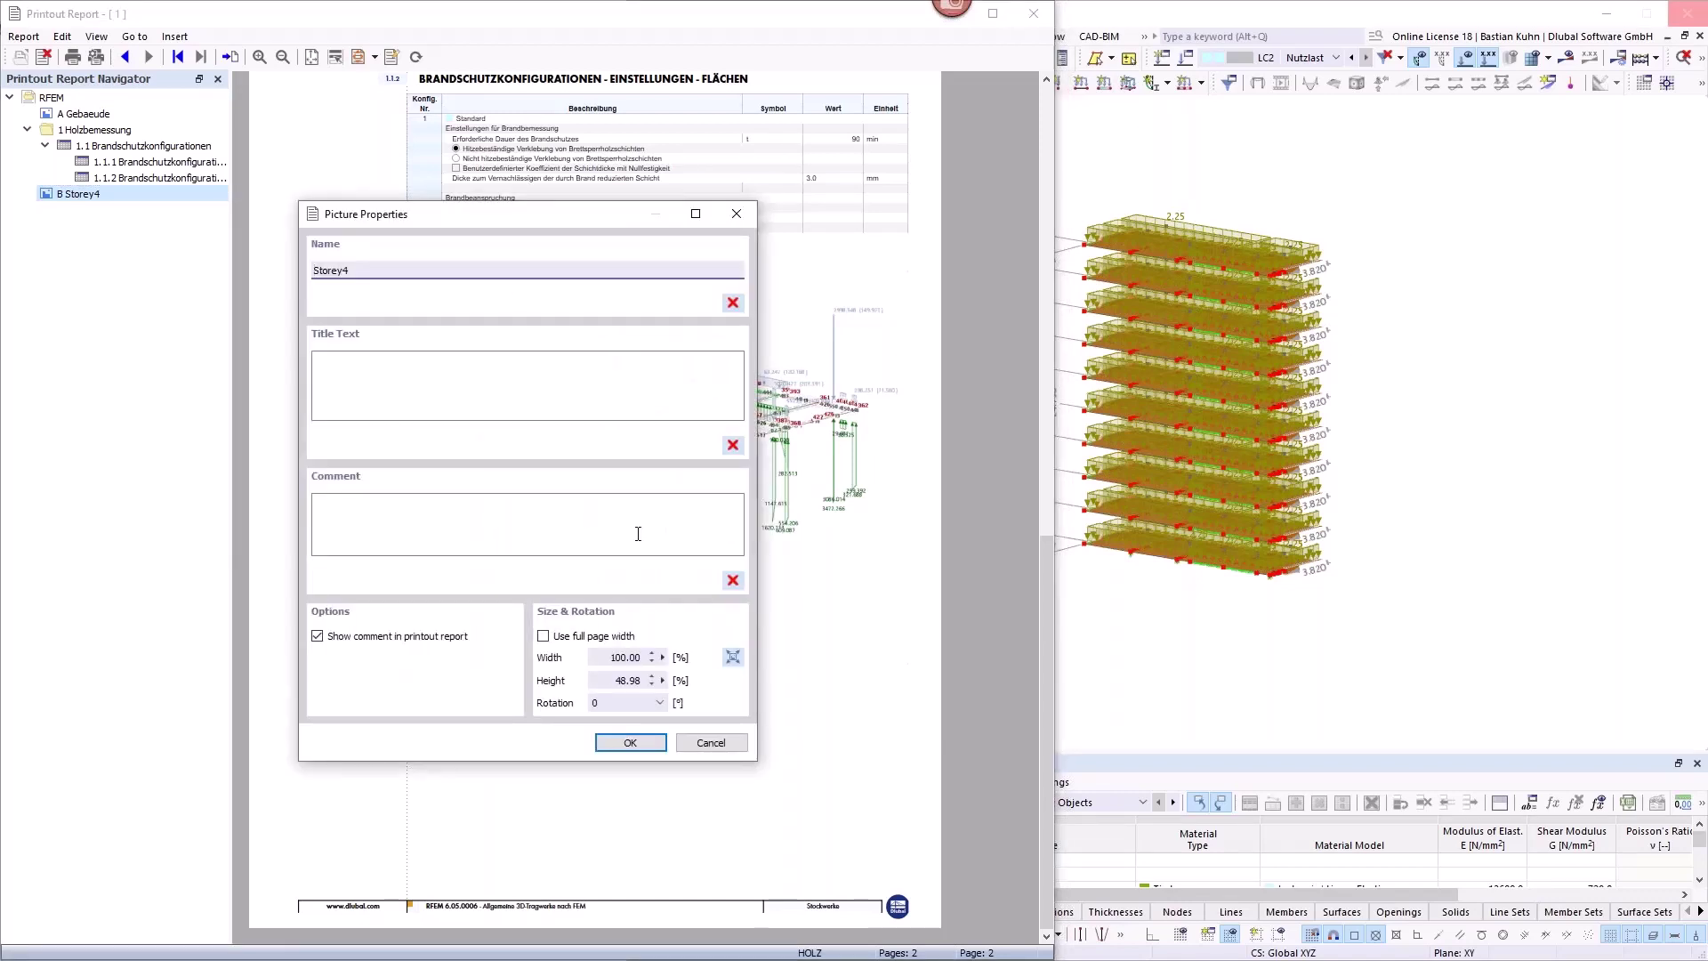
left_click(553, 639)
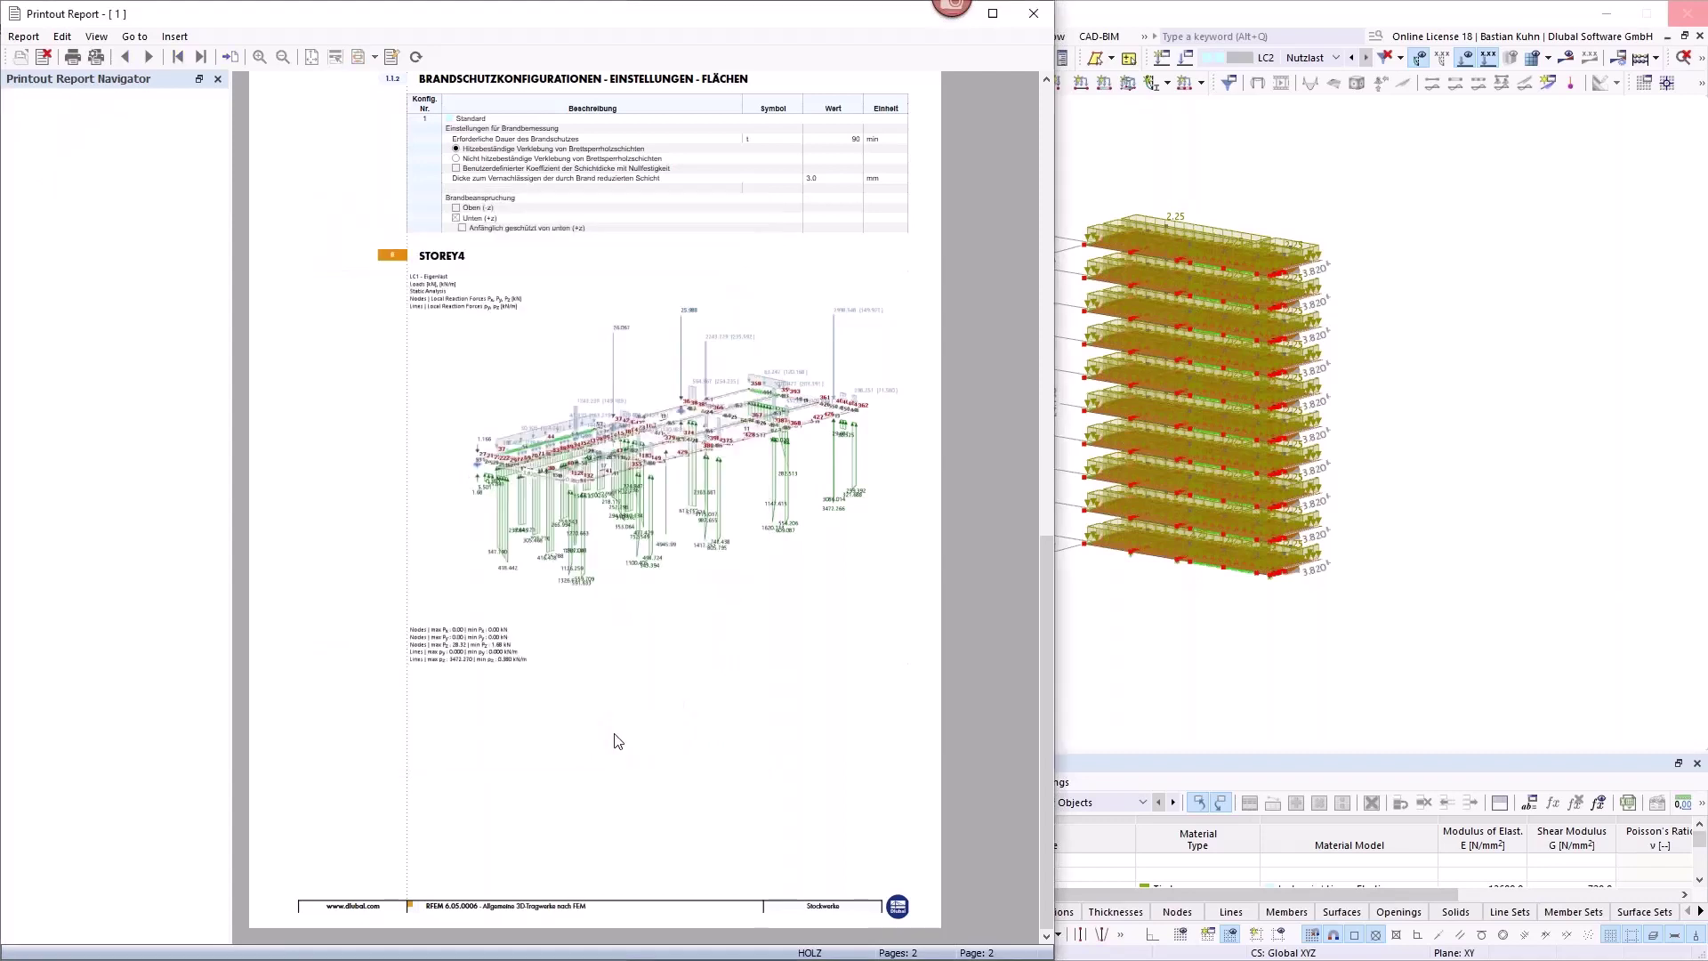
left_click(623, 742)
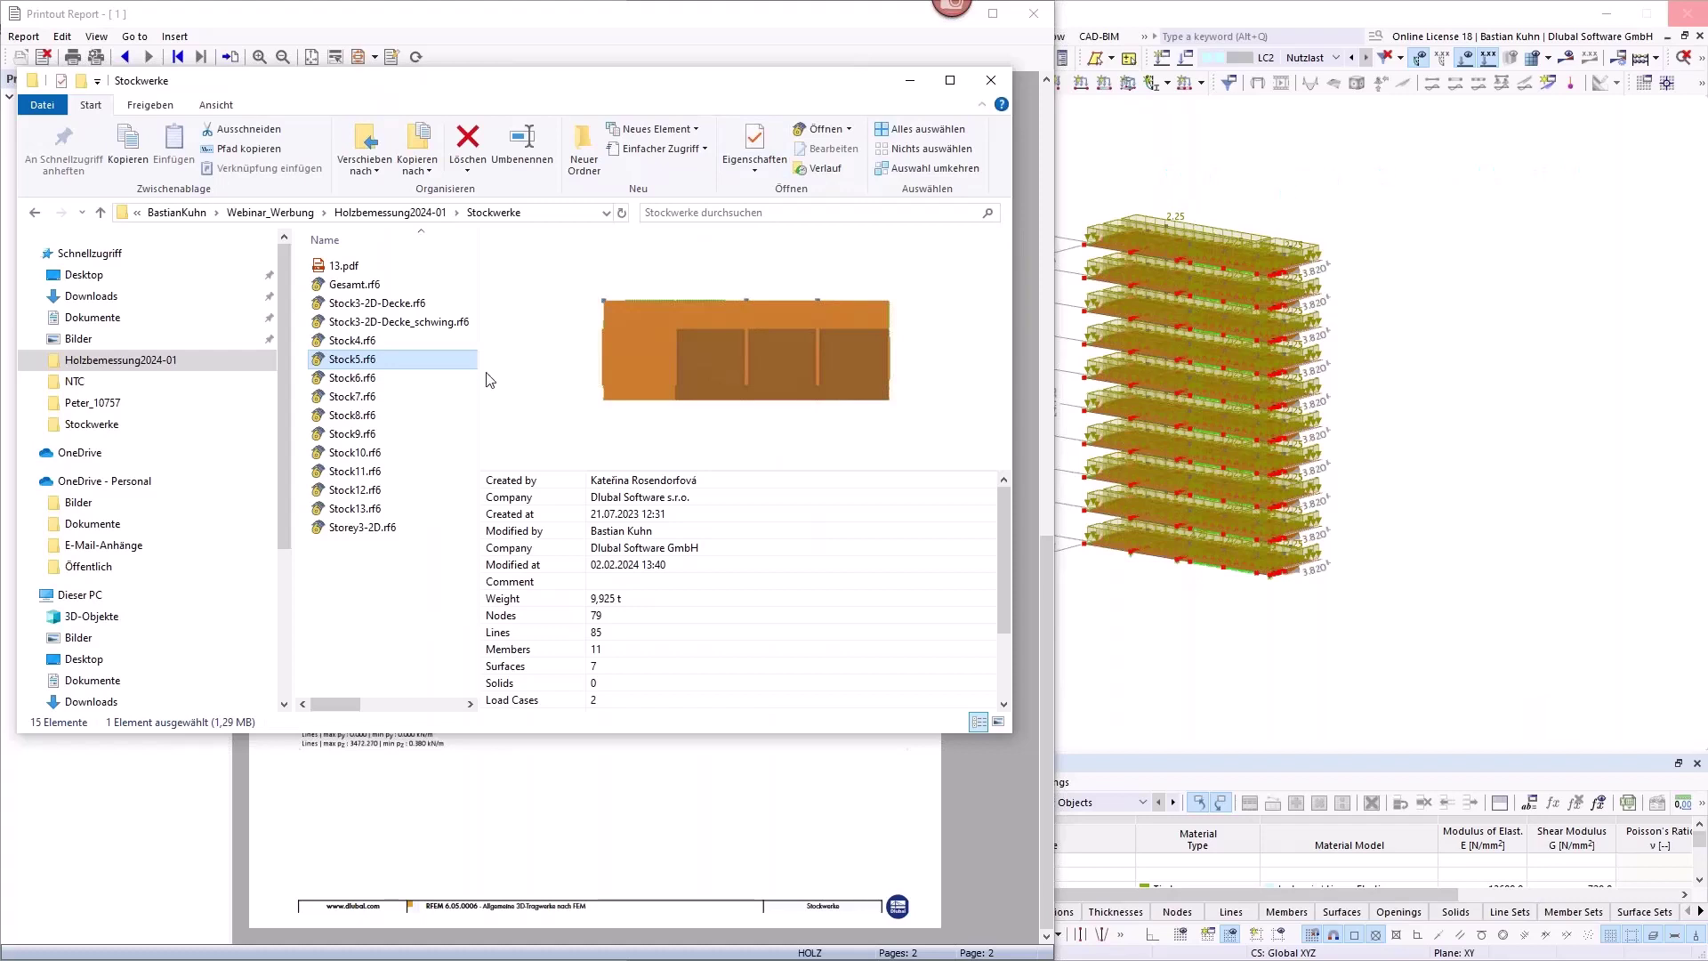
Preview 13.pdf in the Stockwerke folder and move the folder window aside to uncover the printout report.
left_click(355, 269)
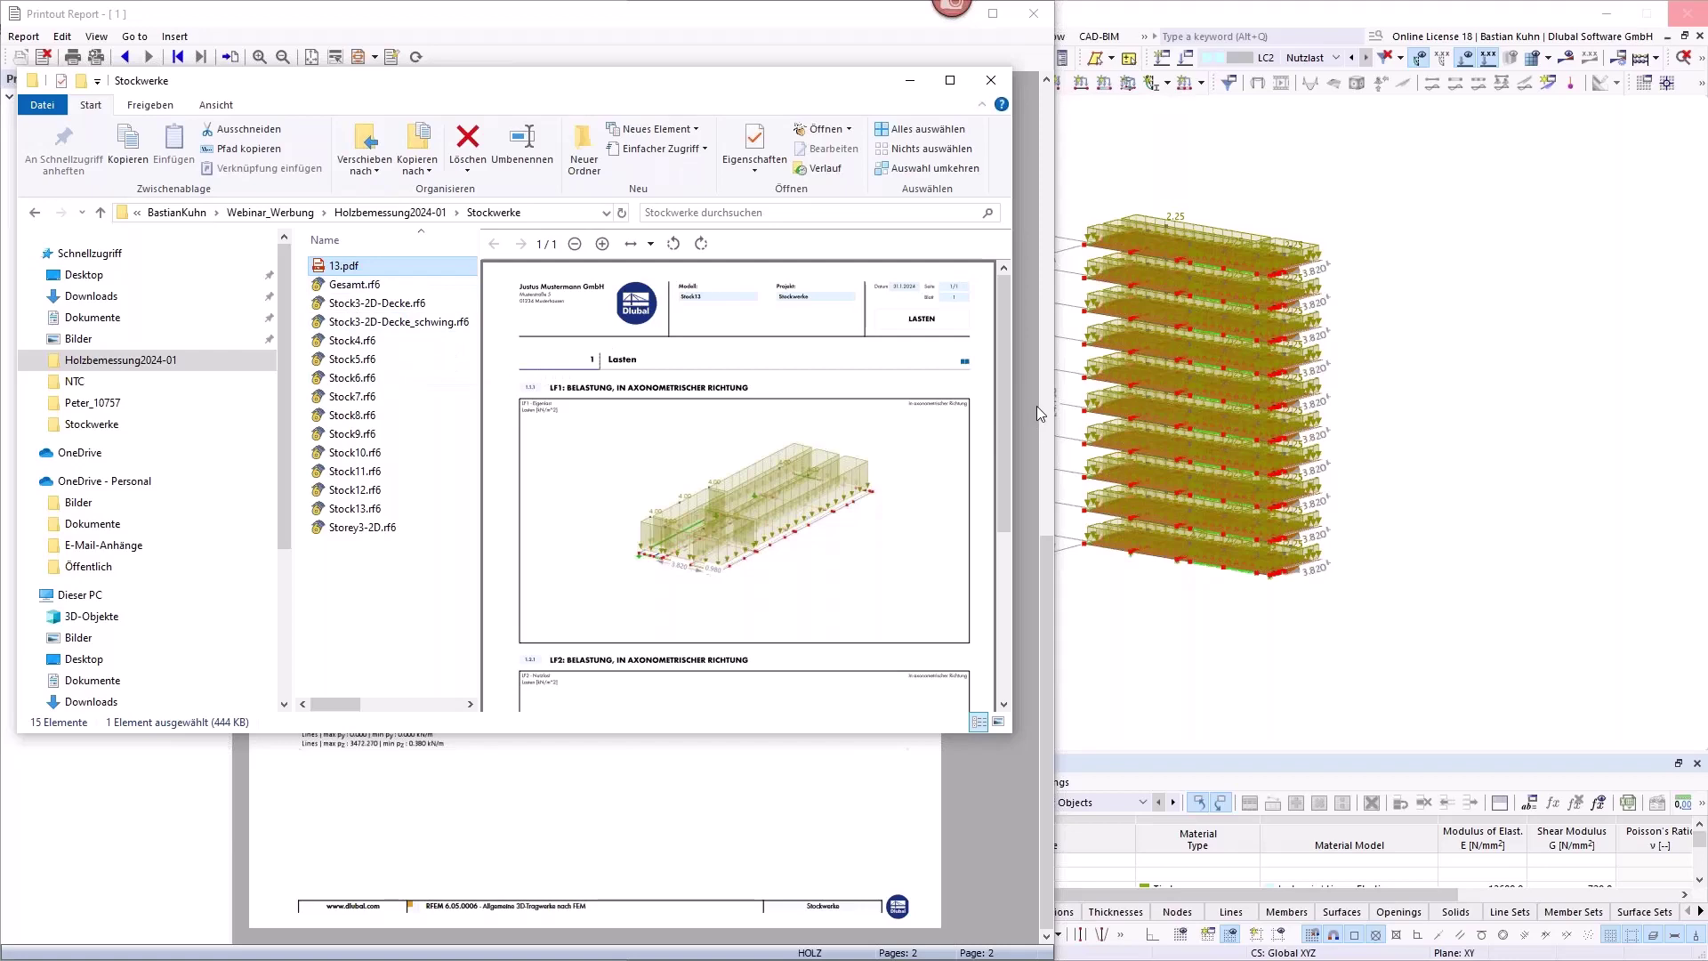
mouse_move(1005, 380)
left_mouse_down()
mouse_move(1017, 615)
mouse_move(1003, 394)
left_mouse_up()
scroll(973, 345, "up", 1)
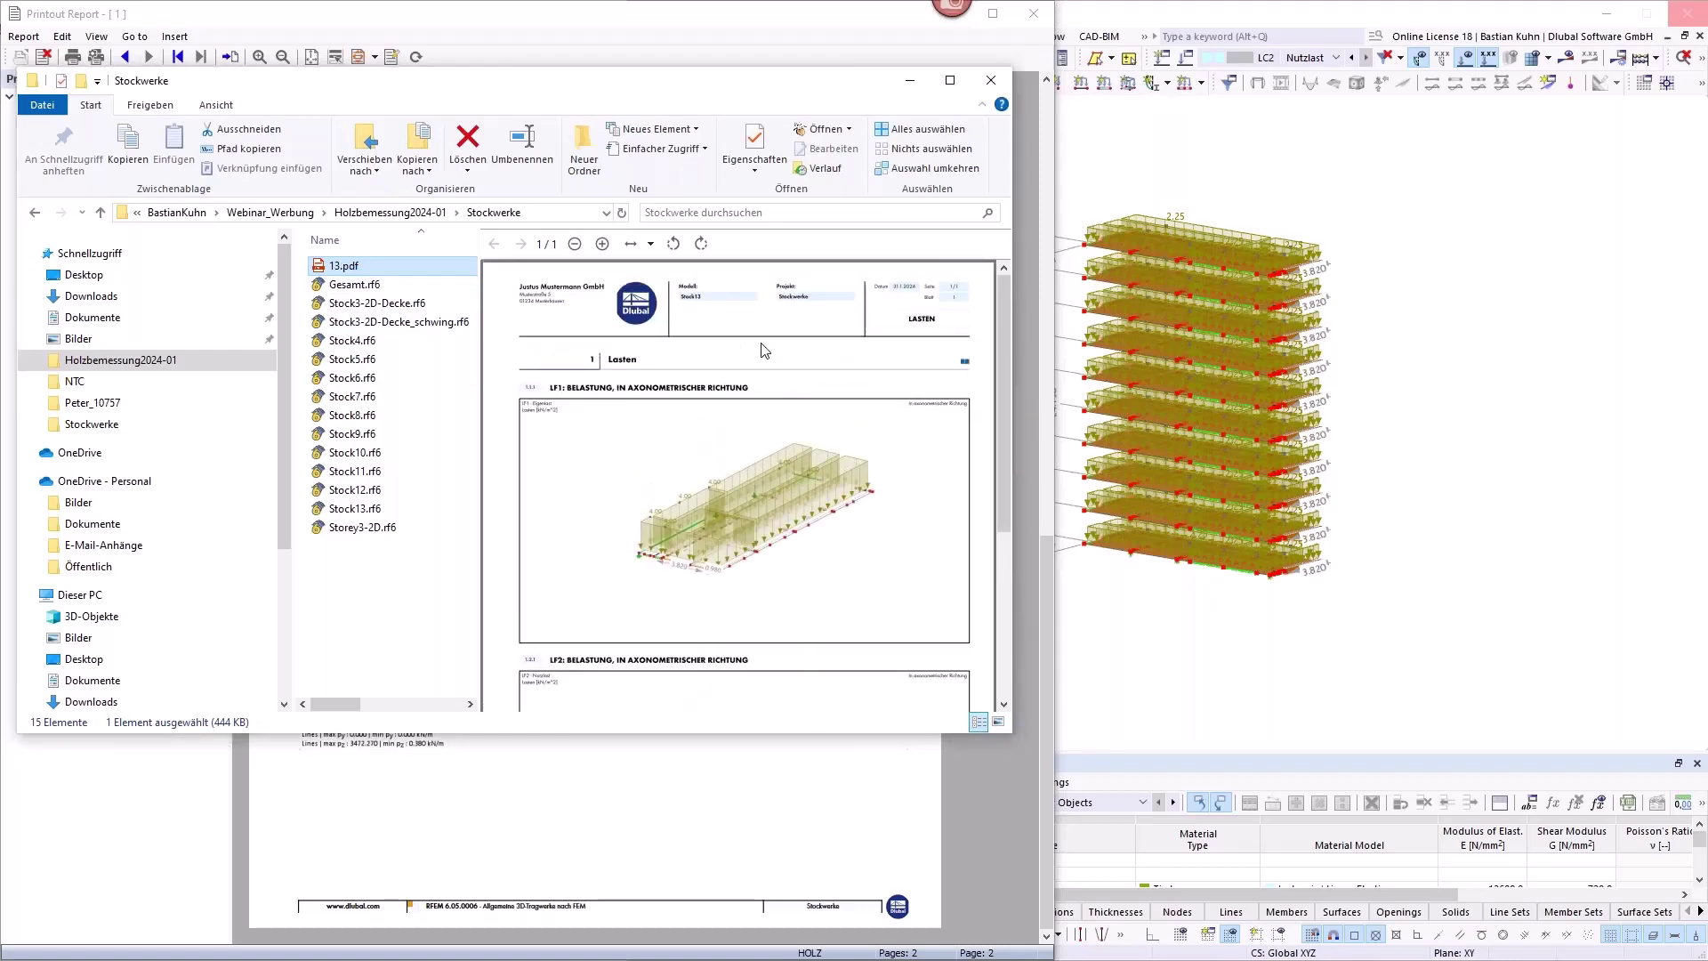
left_click(371, 514)
left_click(361, 266)
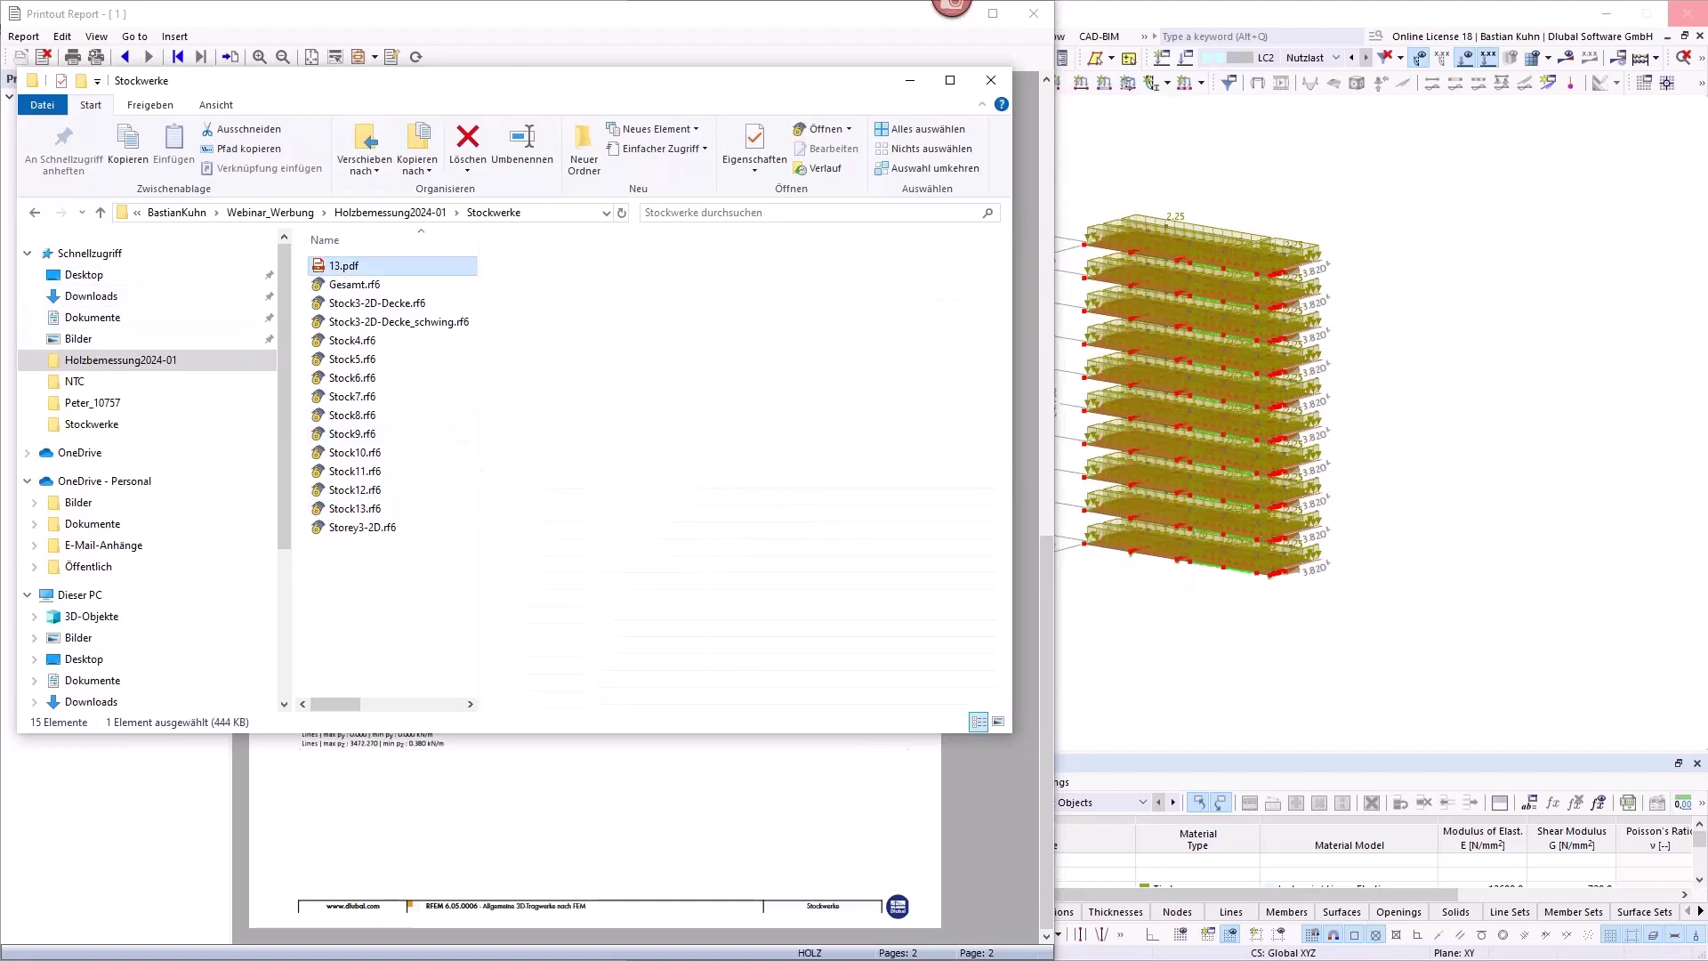
left_click_drag(562, 80, 1233, 152)
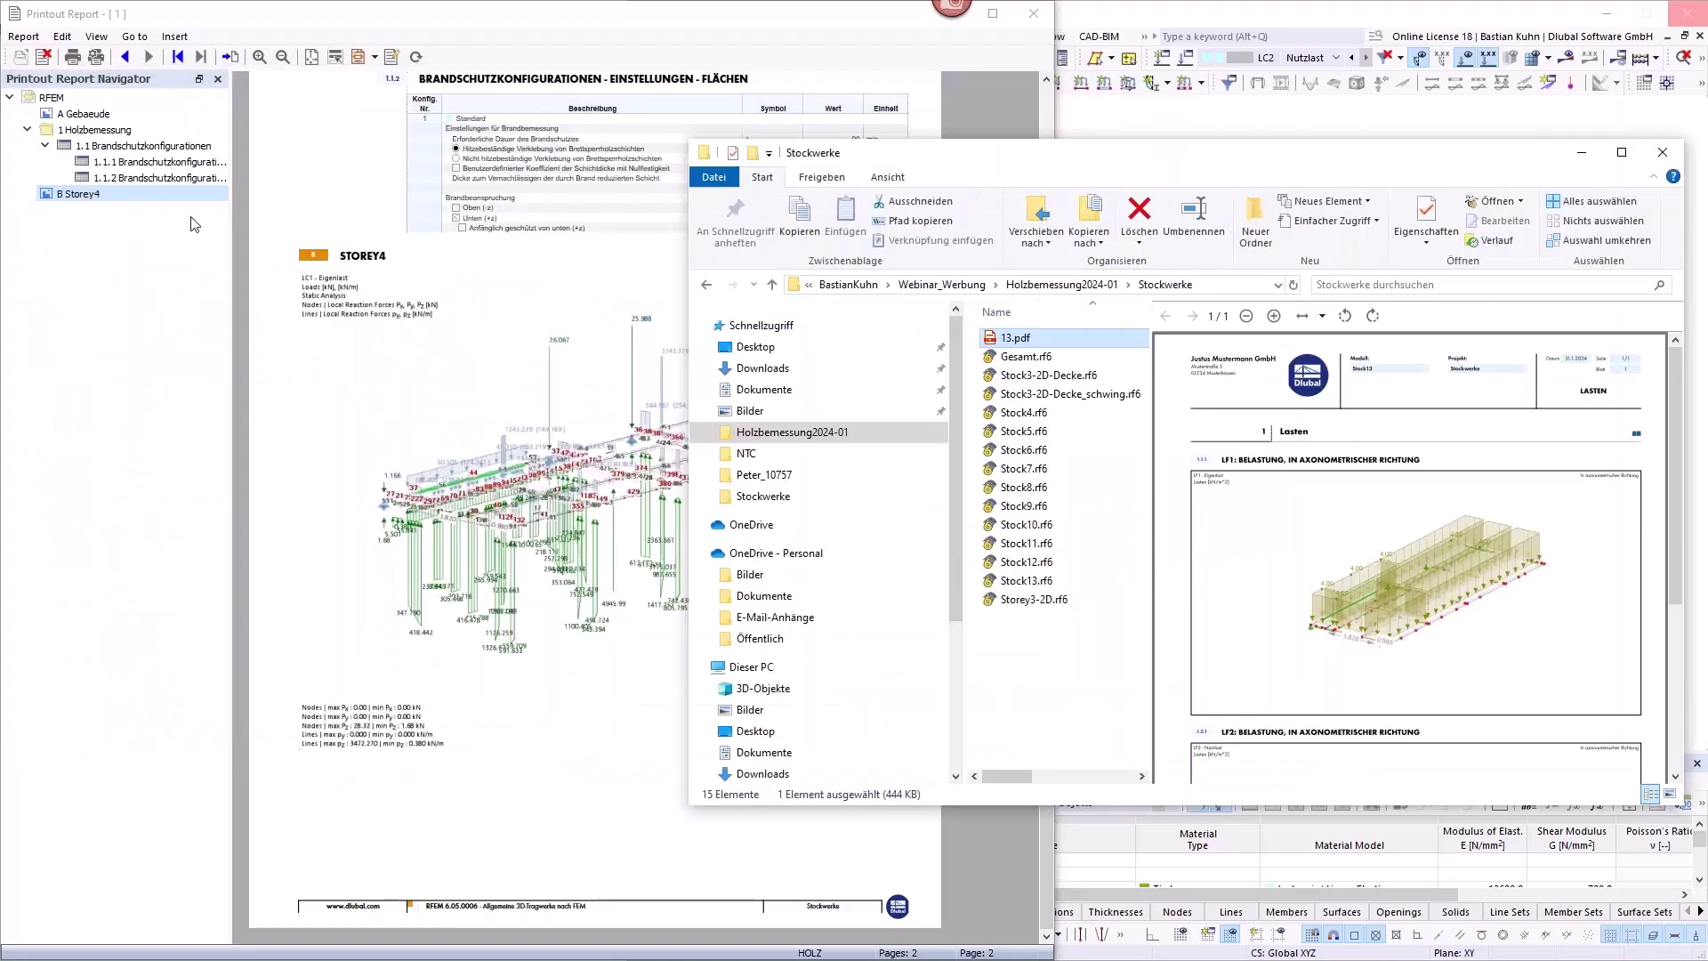
Insert all pages of 13.pdf from the Stockwerke folder into the printout report and go to its page.
left_click(174, 37)
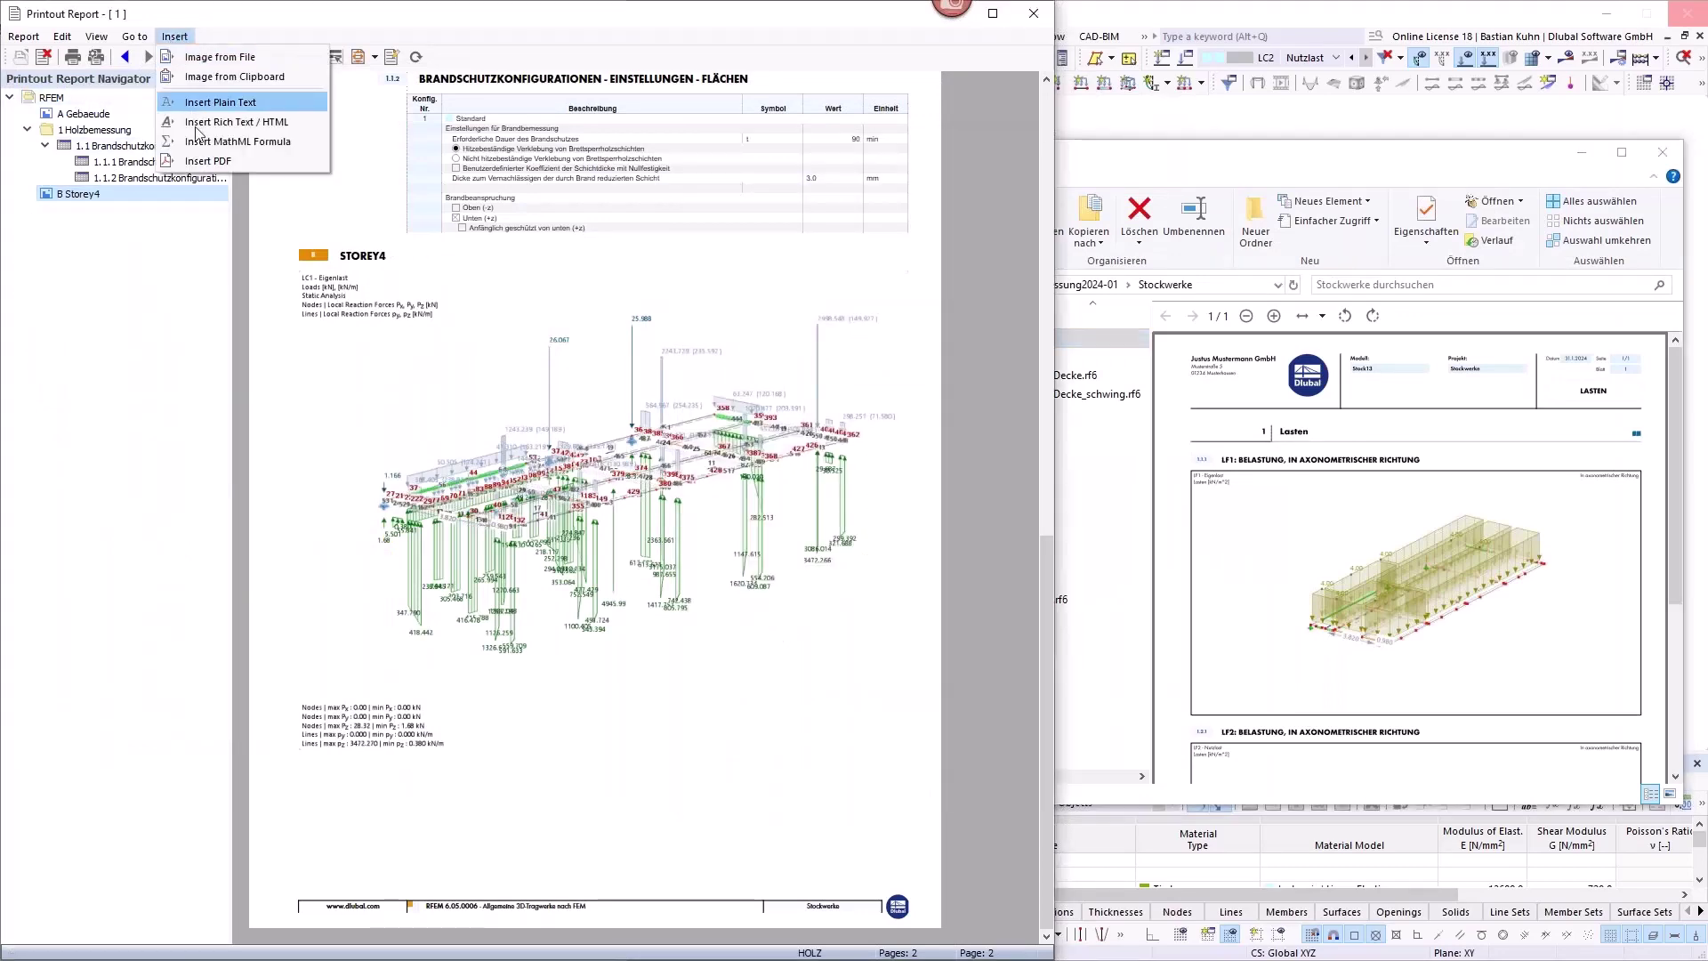
left_click(210, 162)
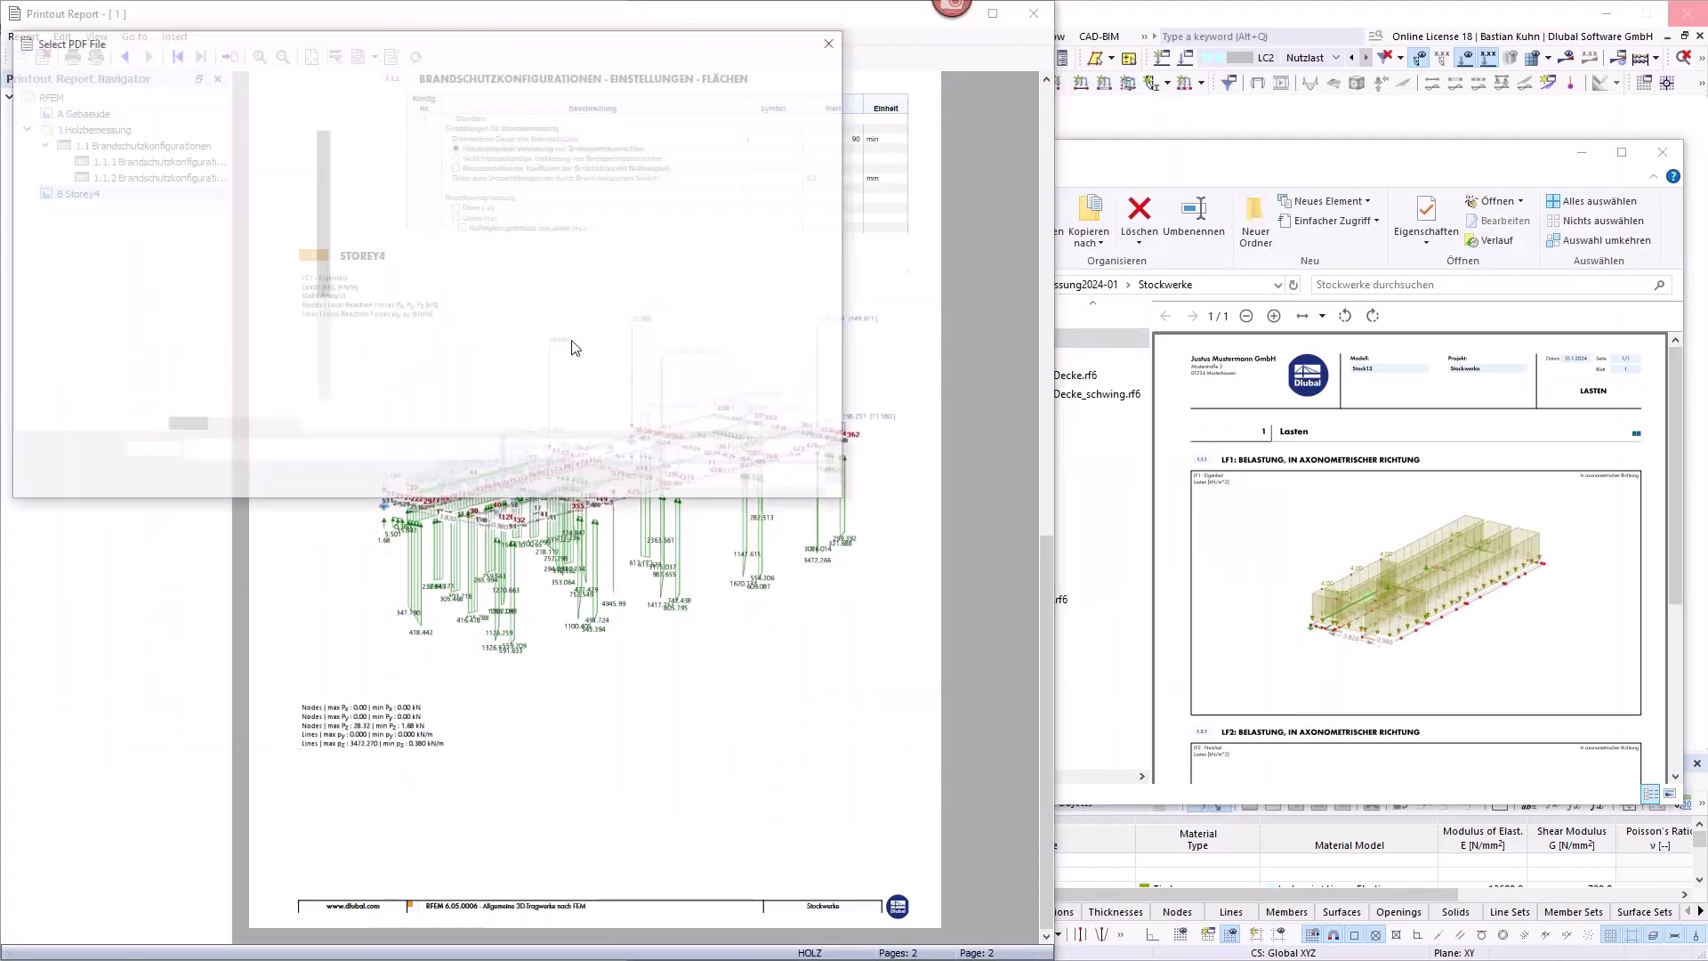
left_click(57, 172)
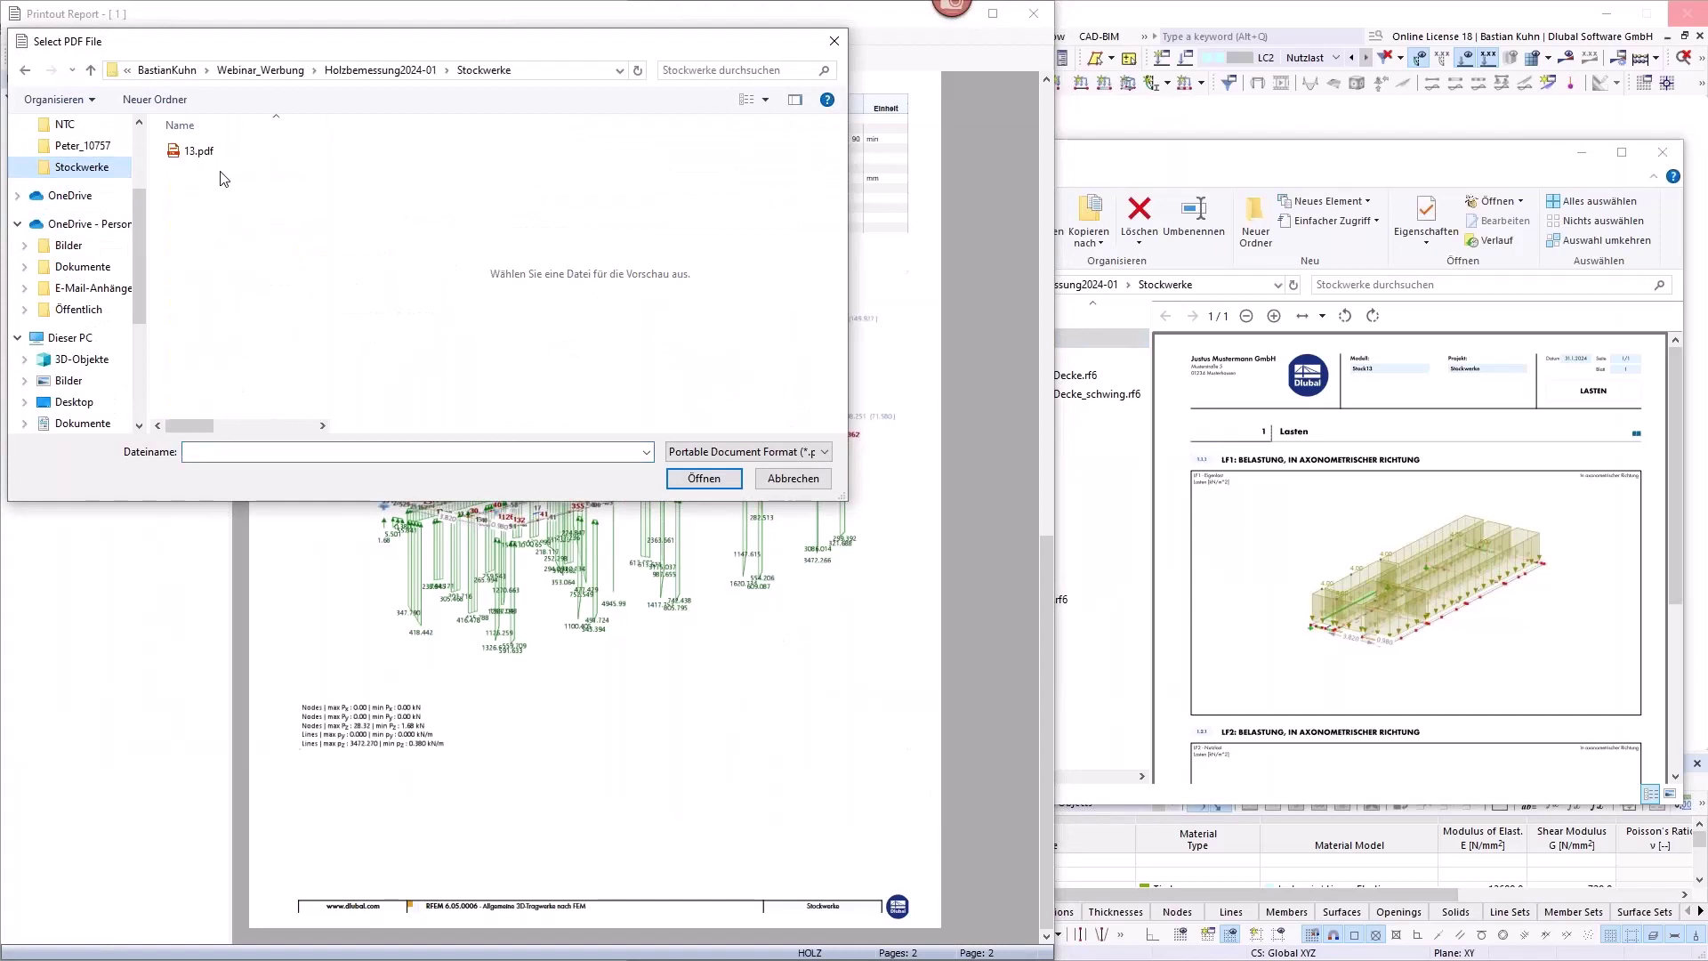
left_click(197, 153)
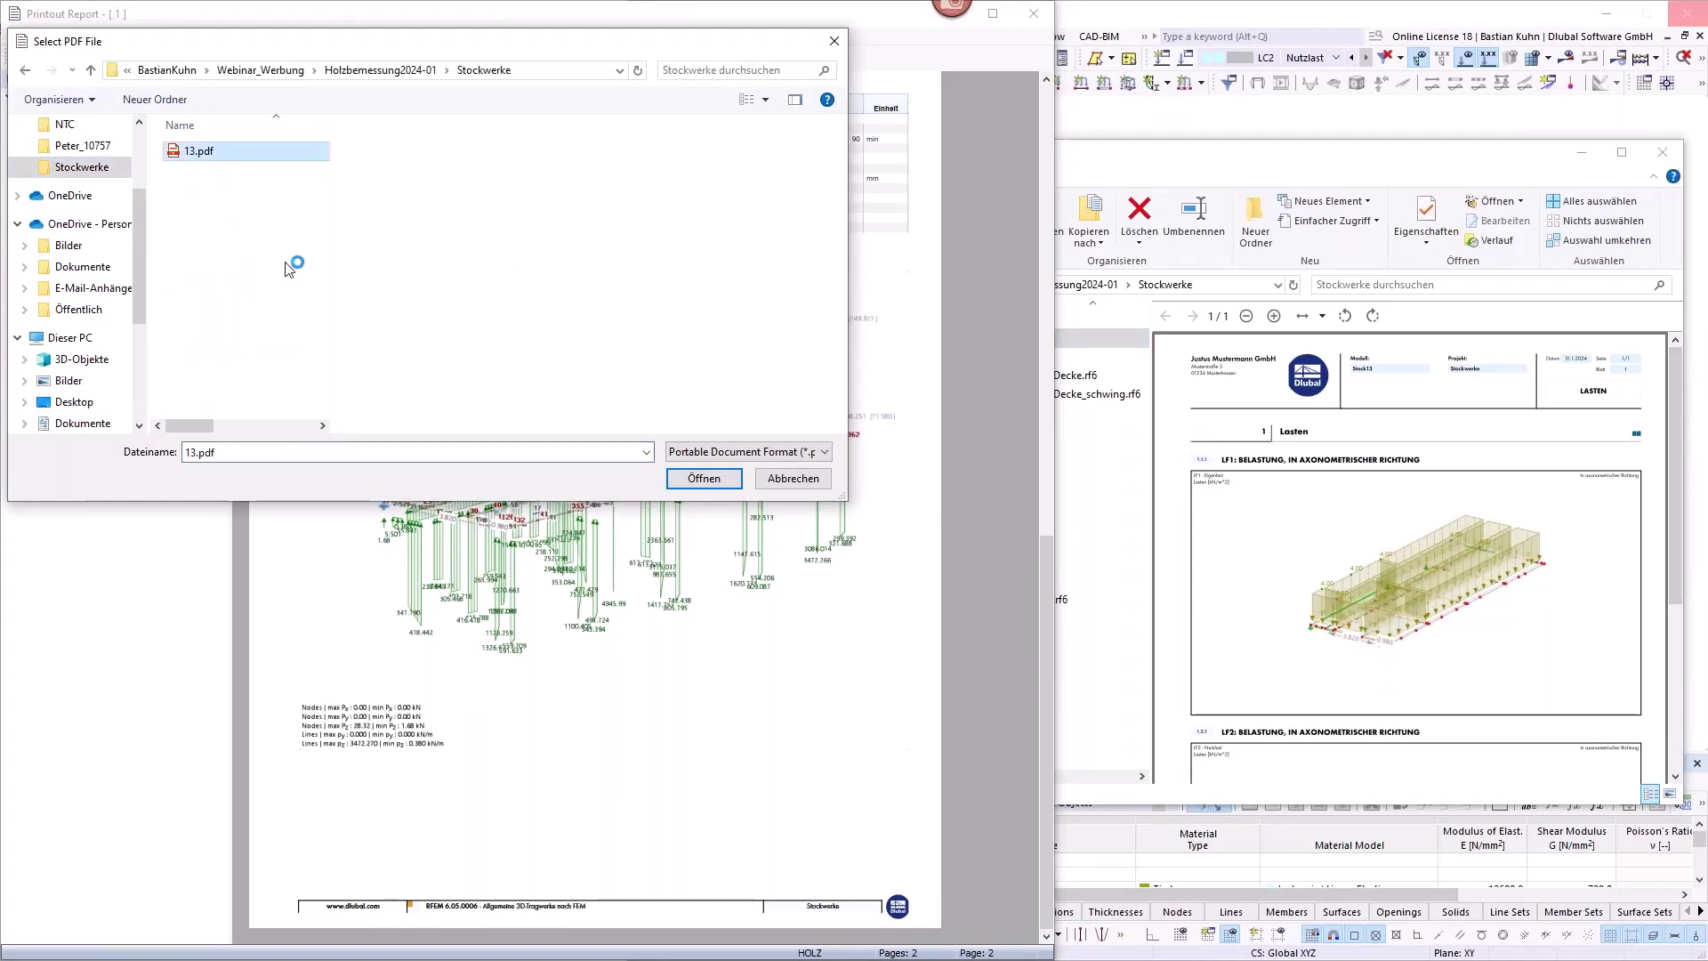
left_click(707, 479)
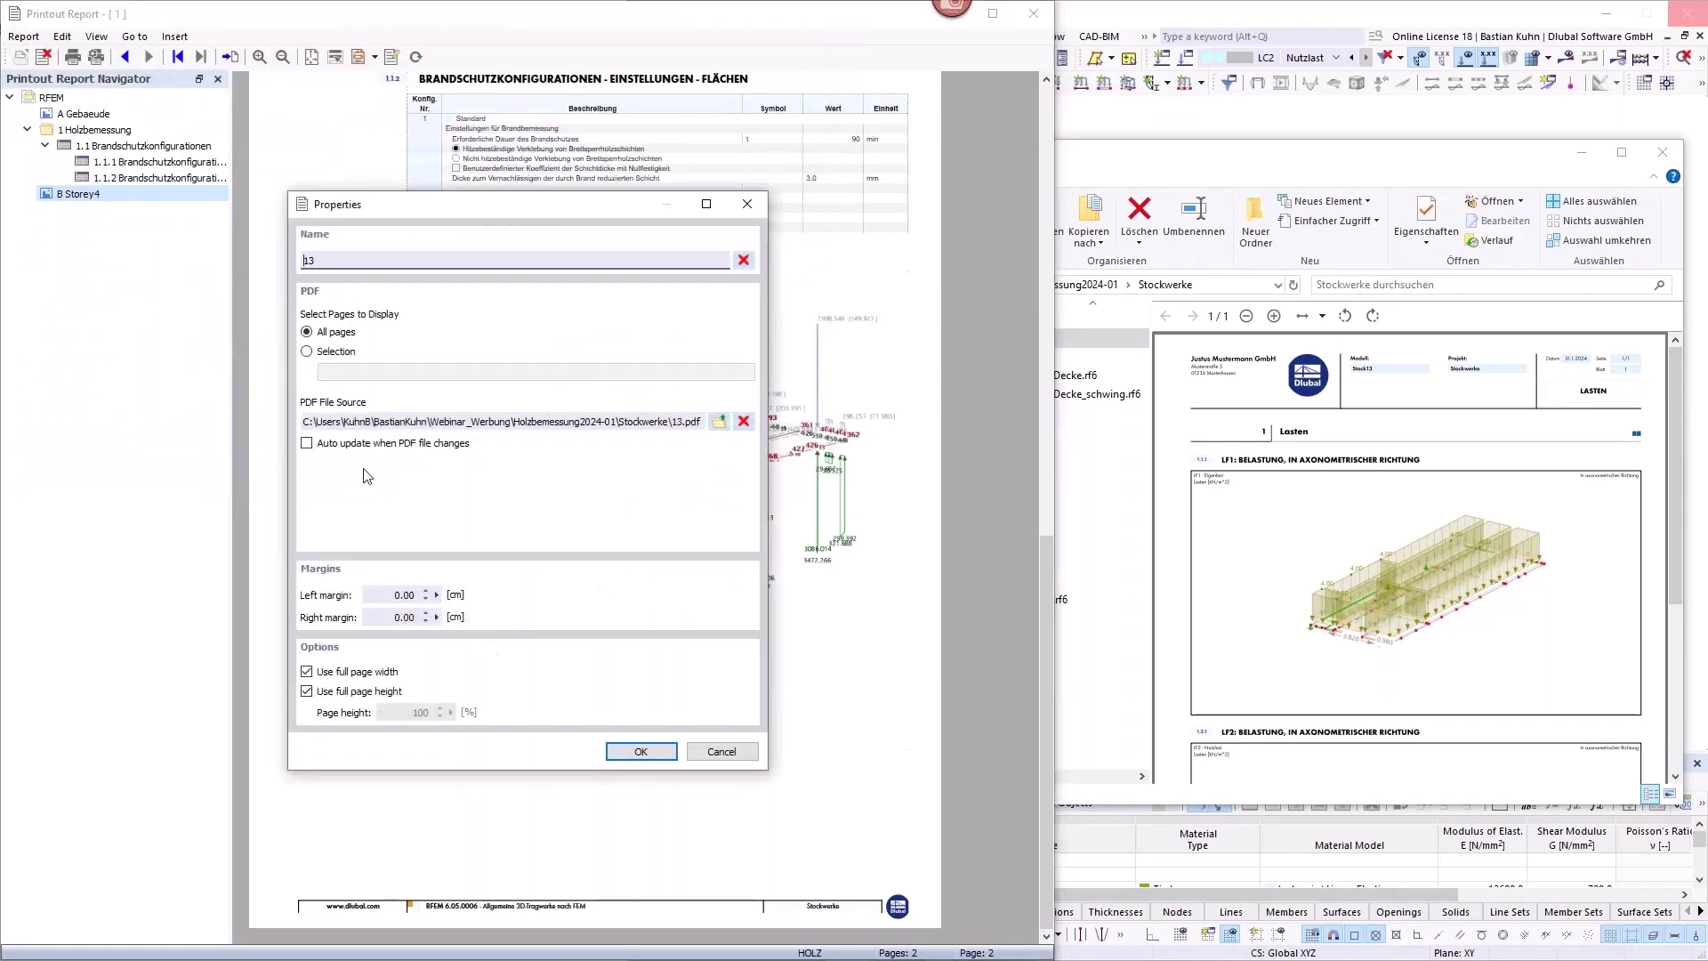
left_click(639, 750)
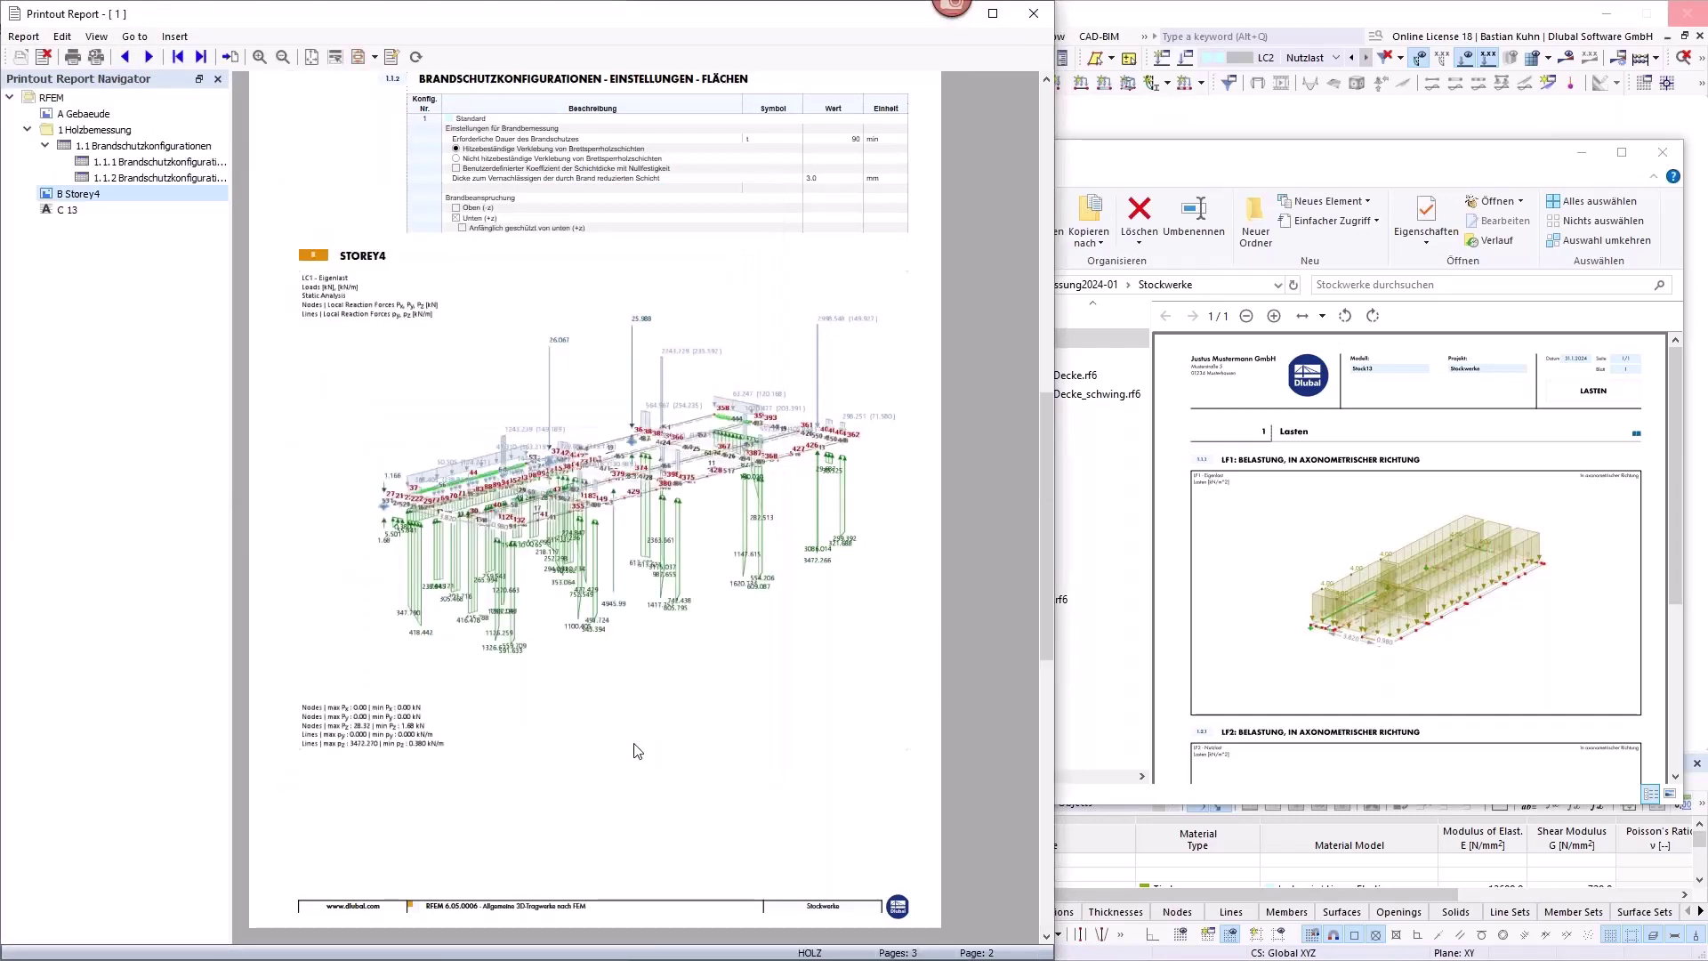
left_click(68, 211)
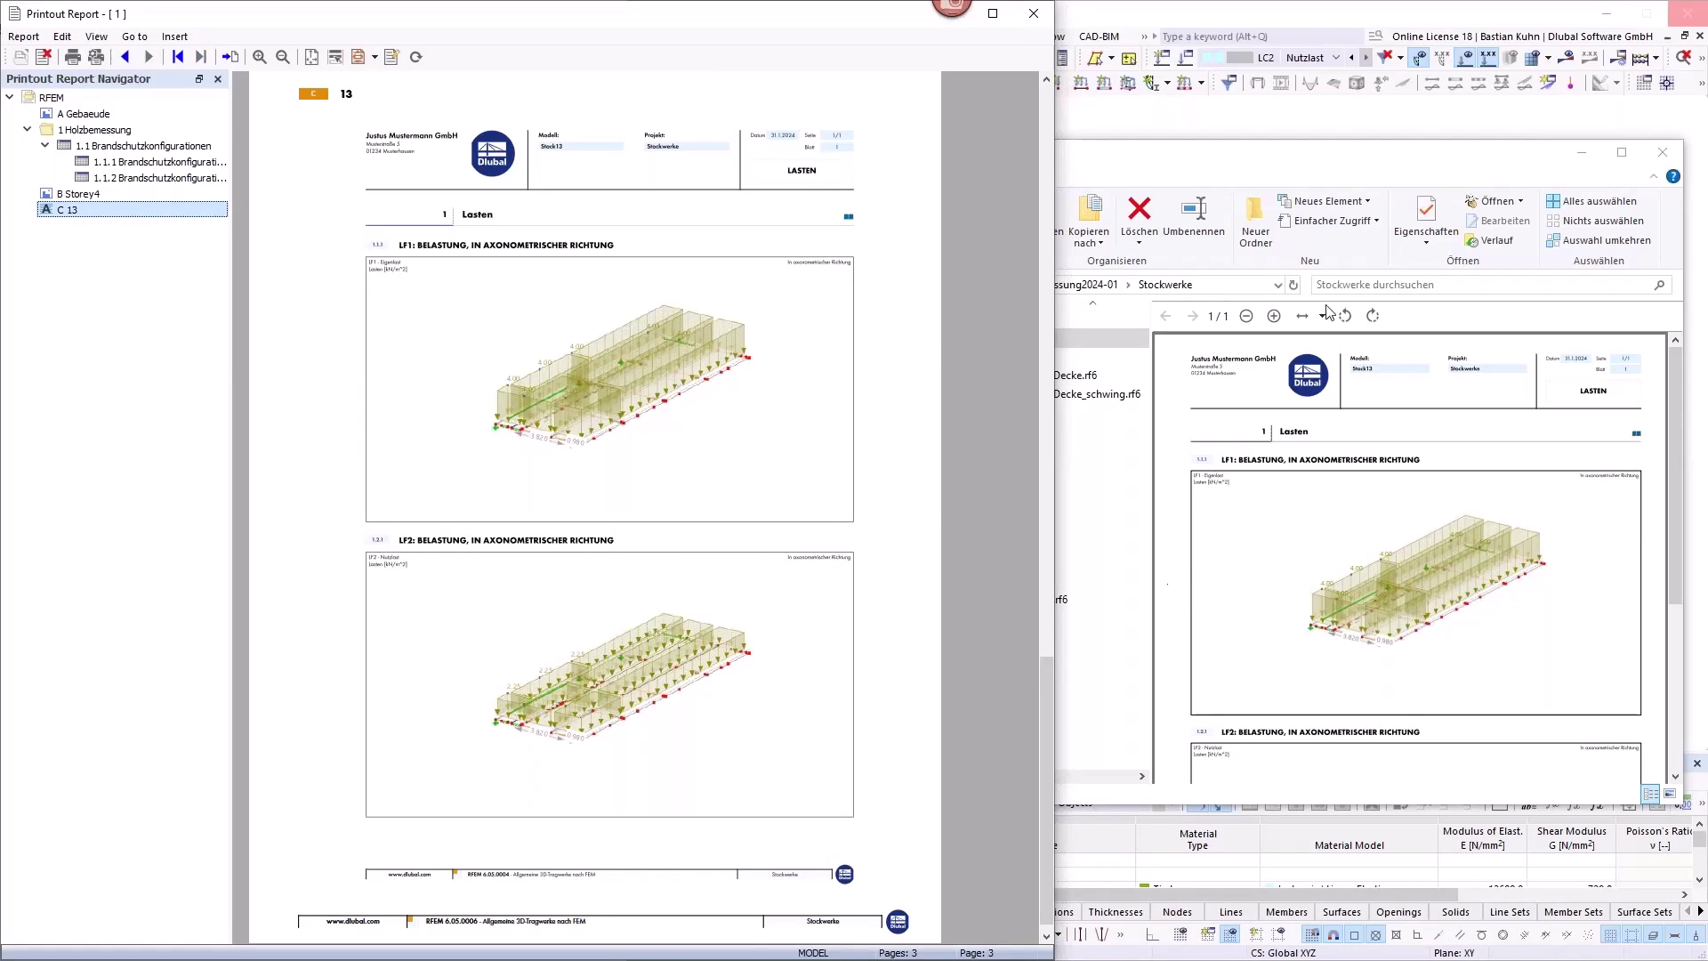
left_click_drag(1374, 163, 1424, 145)
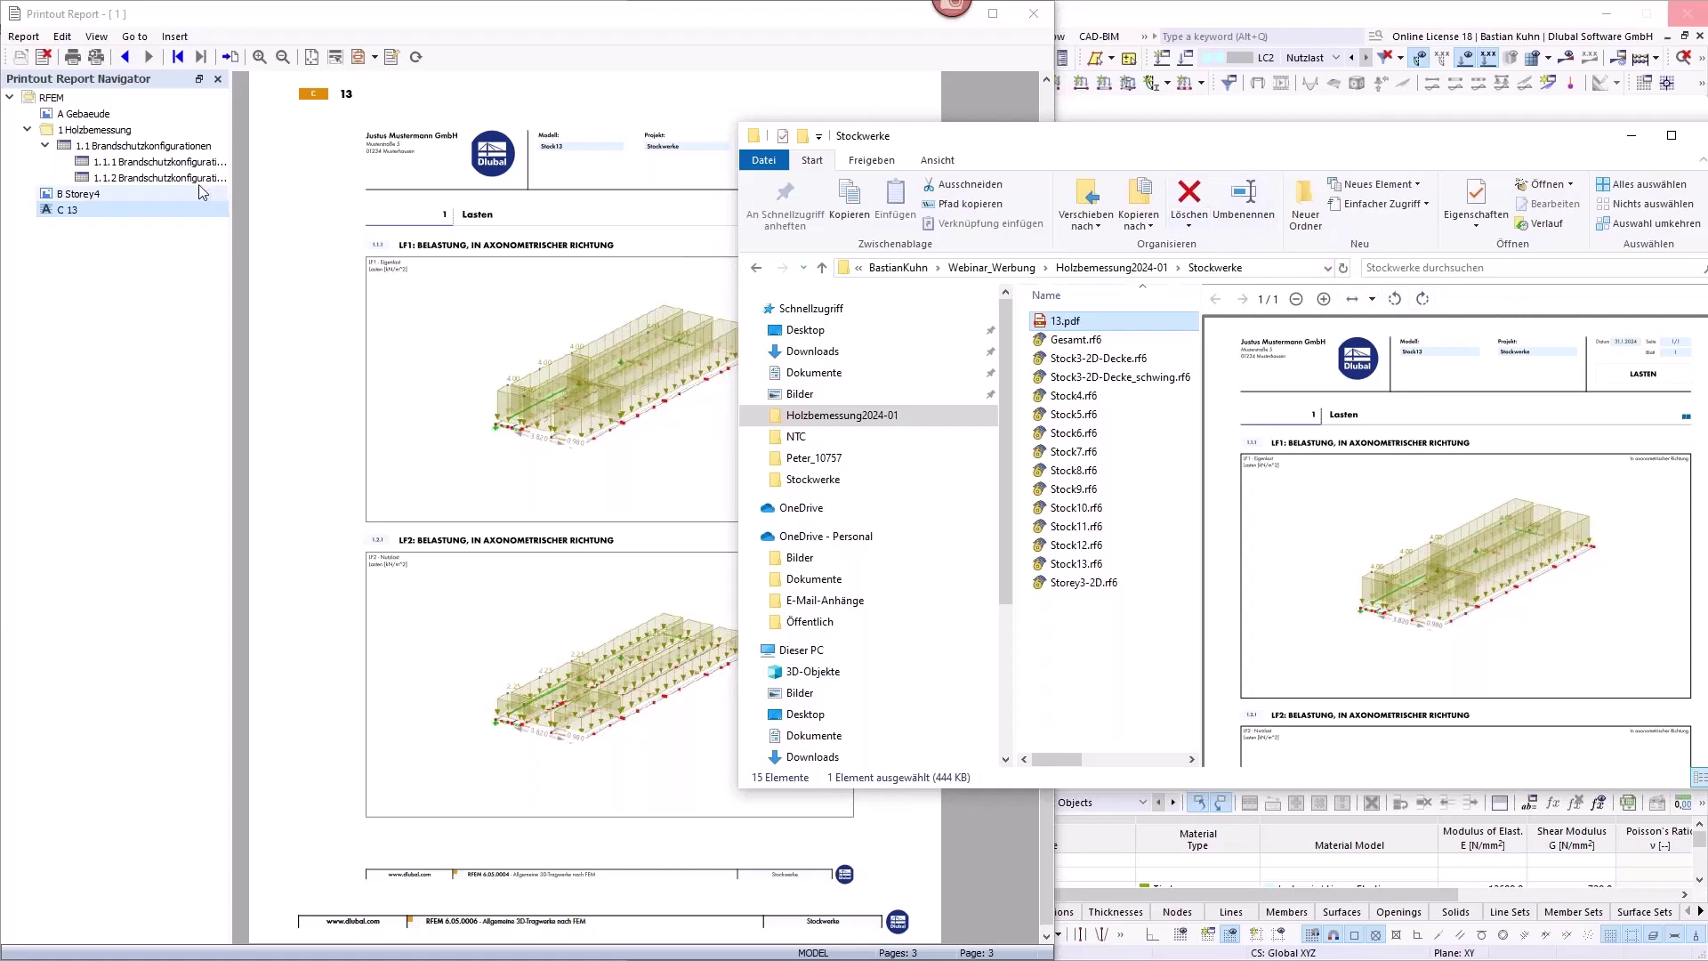
left_click(160, 161)
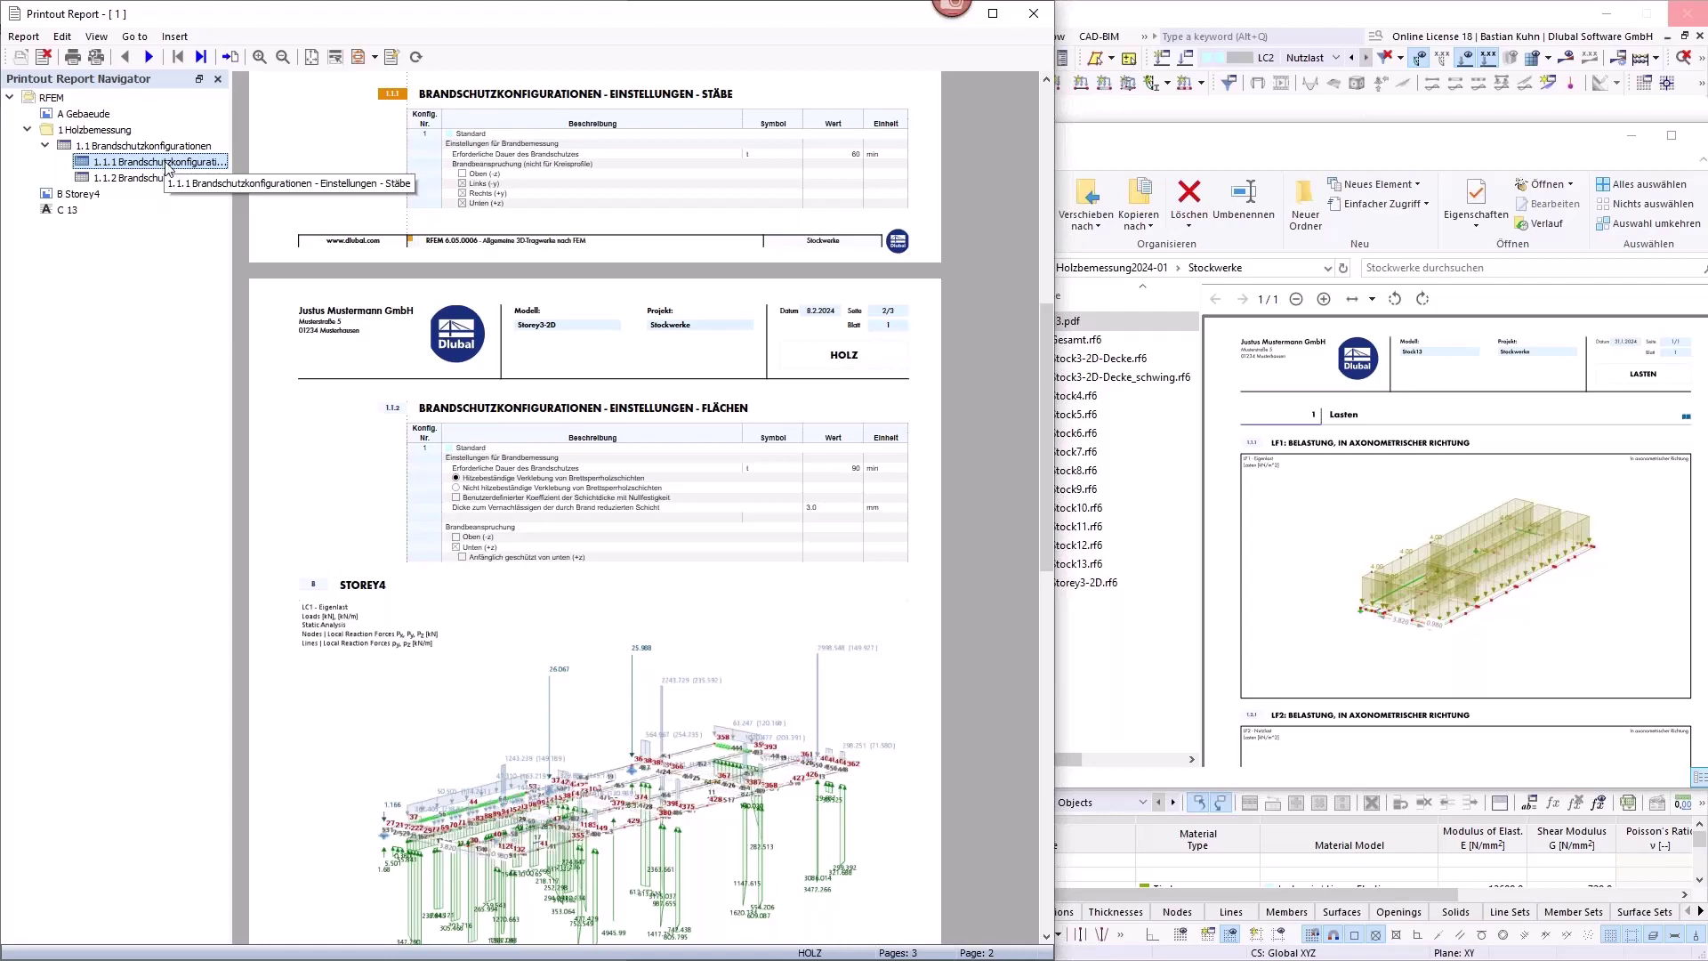
left_click(130, 146)
right_click(130, 146)
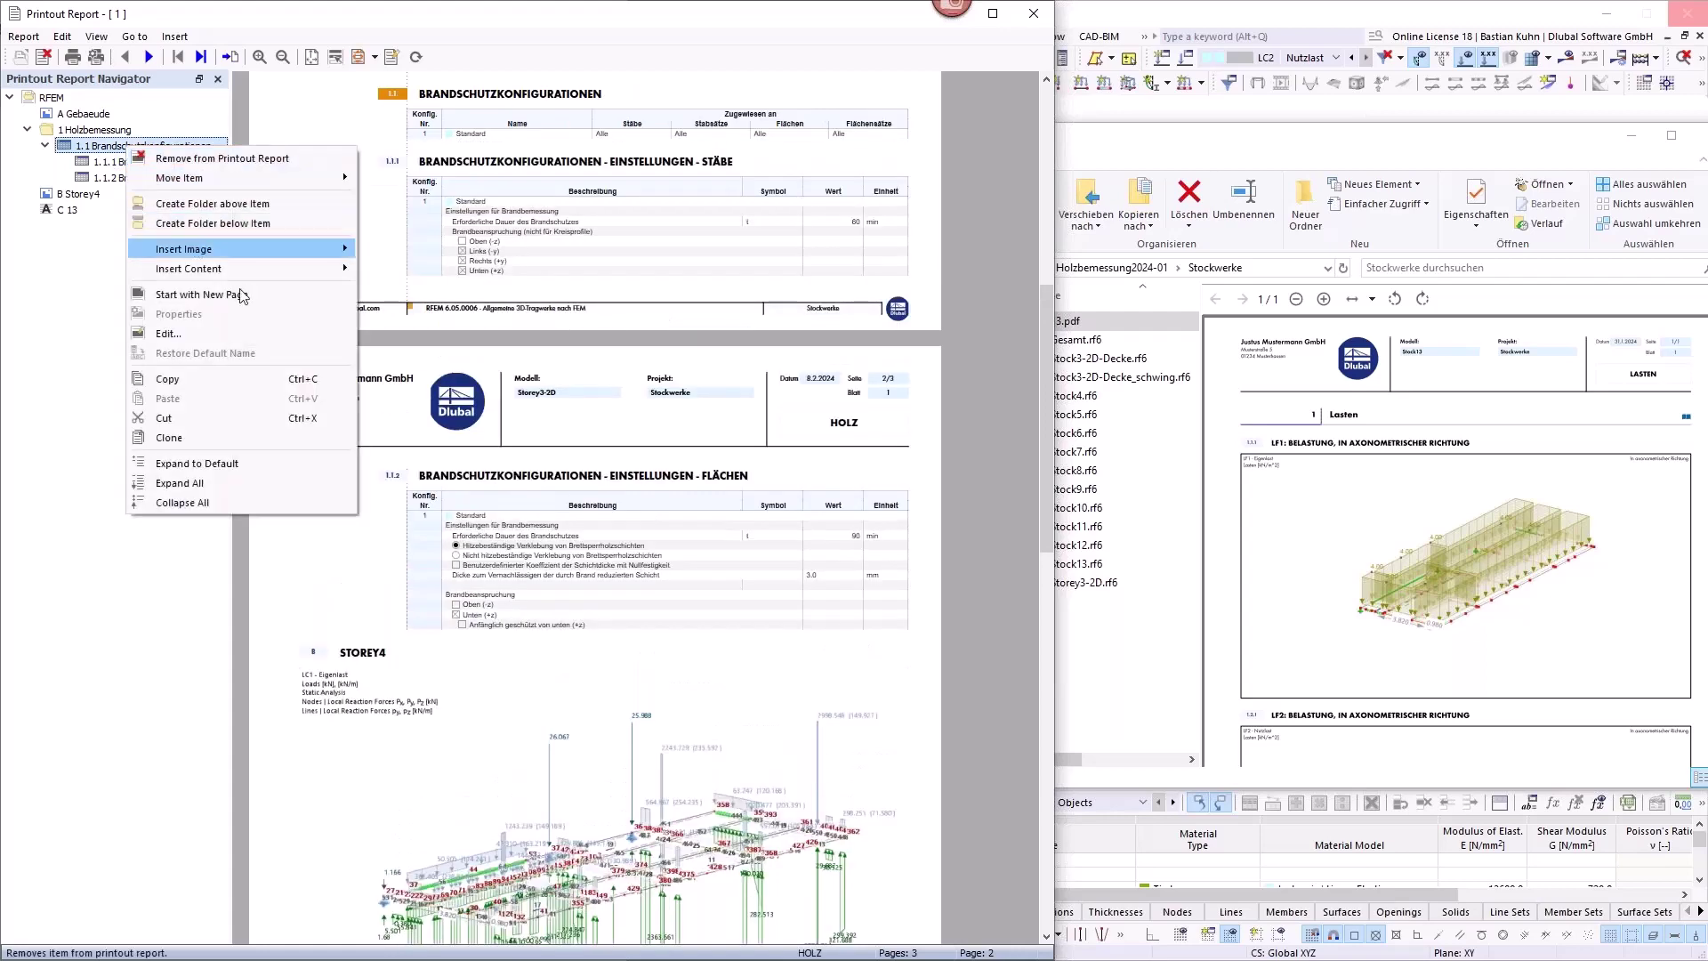
left_click(260, 333)
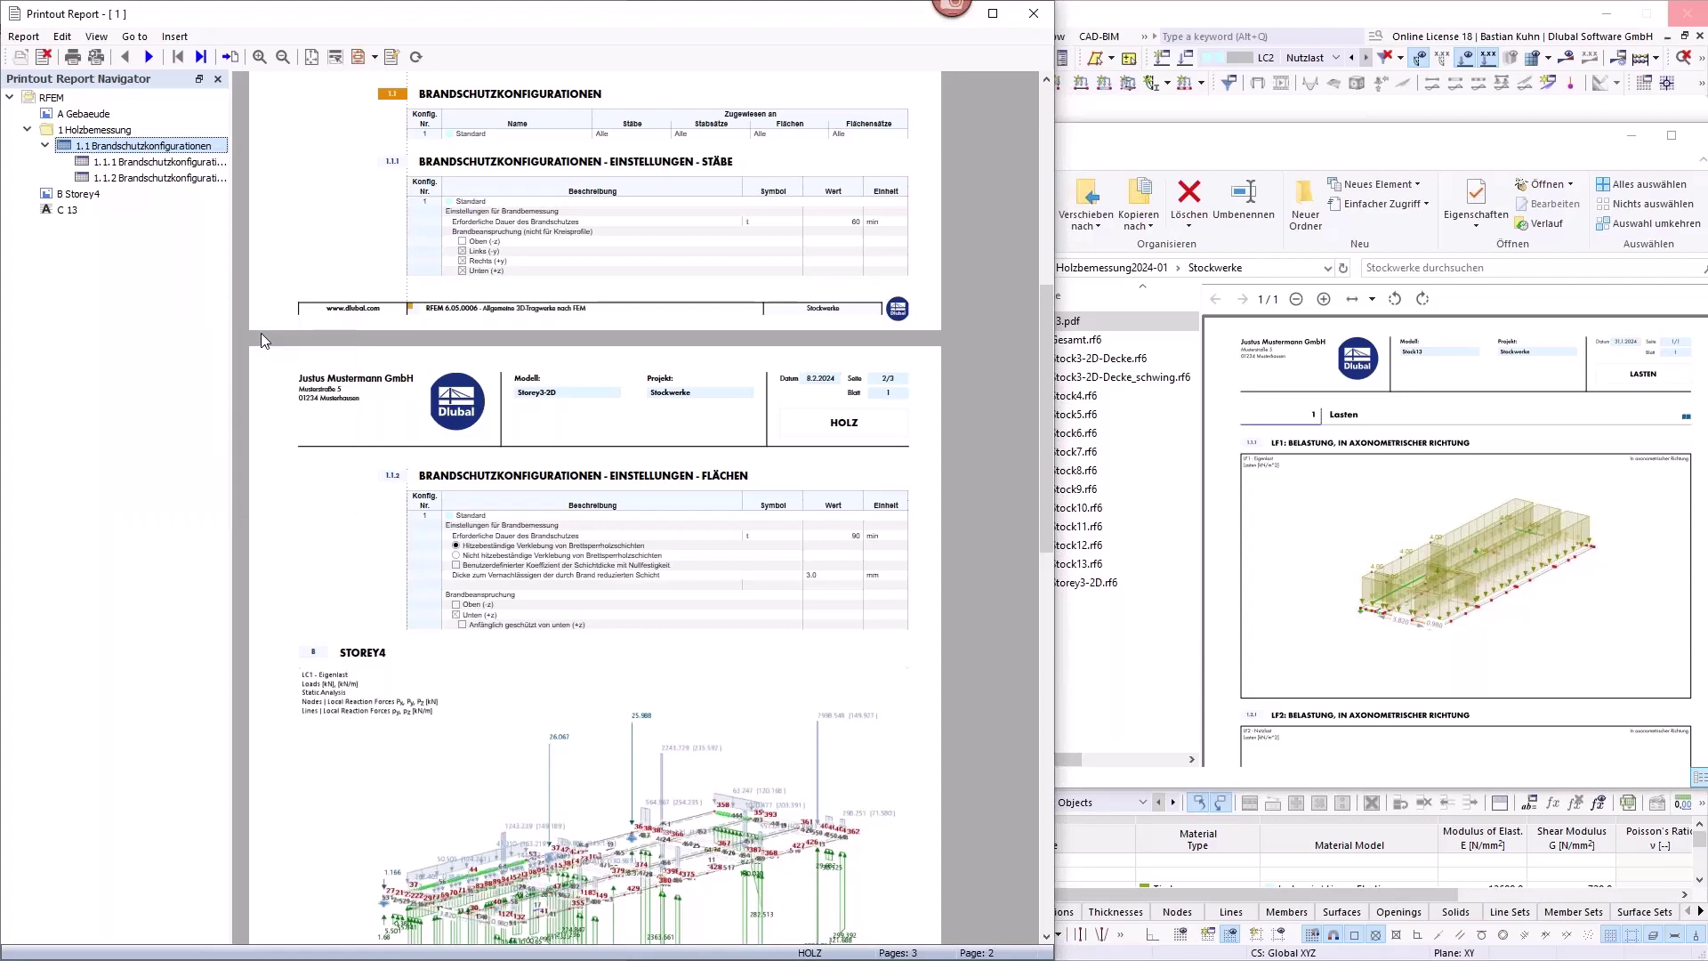
right_click(134, 147)
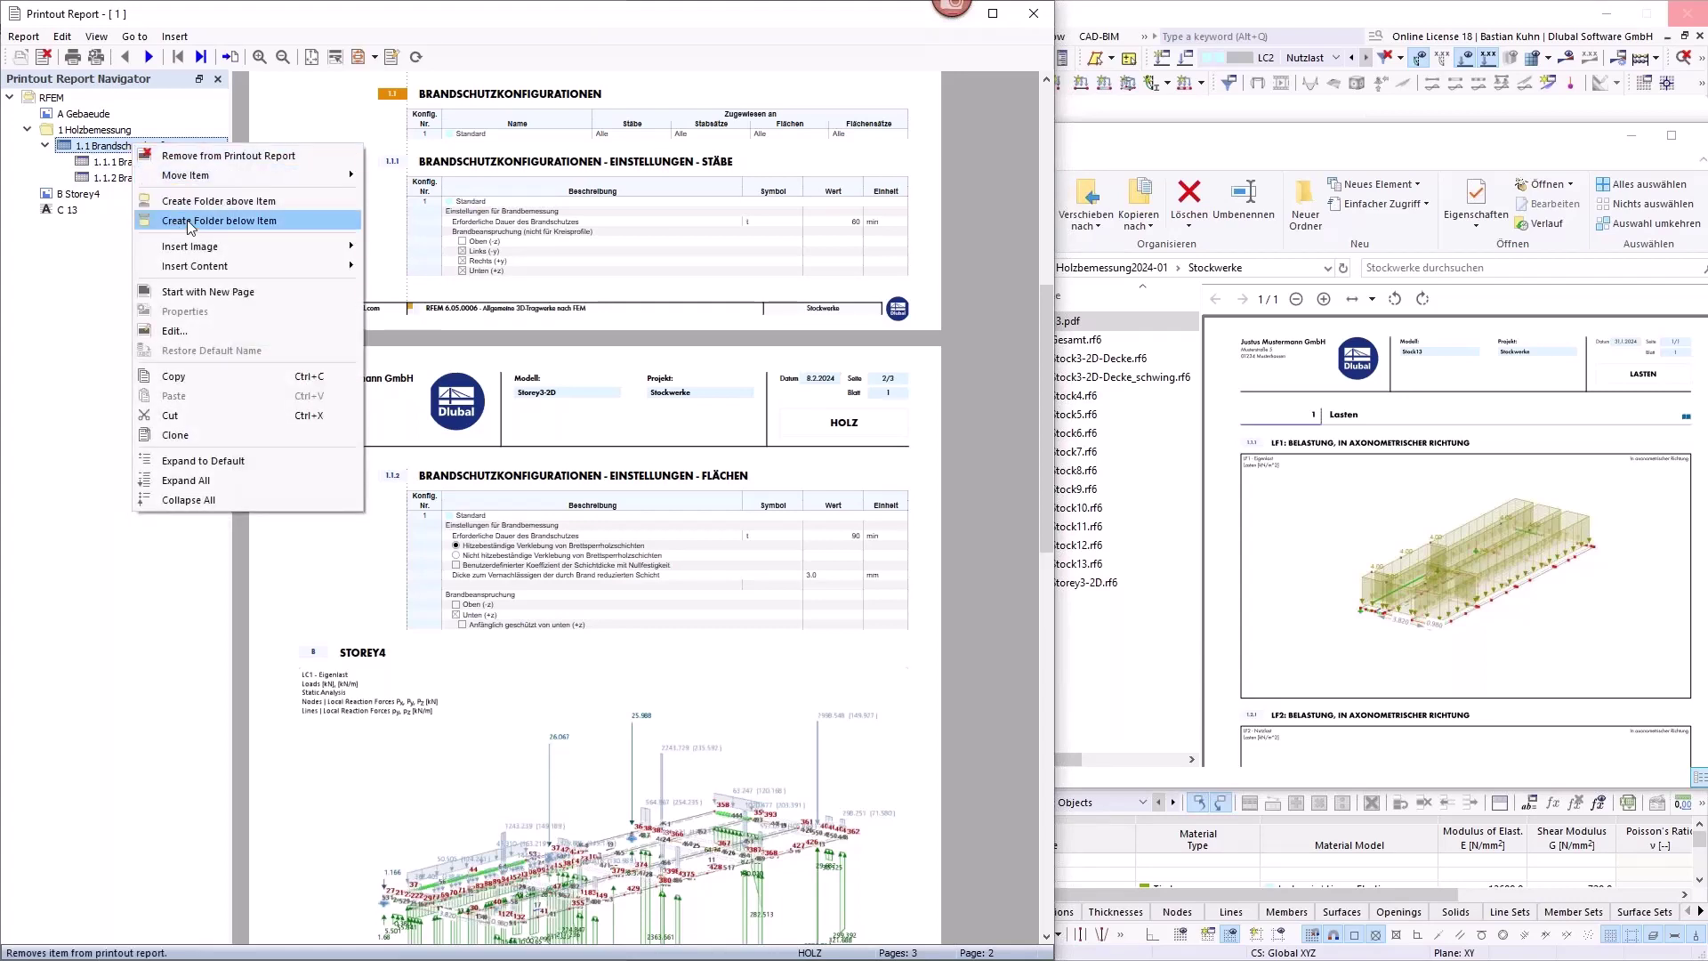
mouse_move(211, 266)
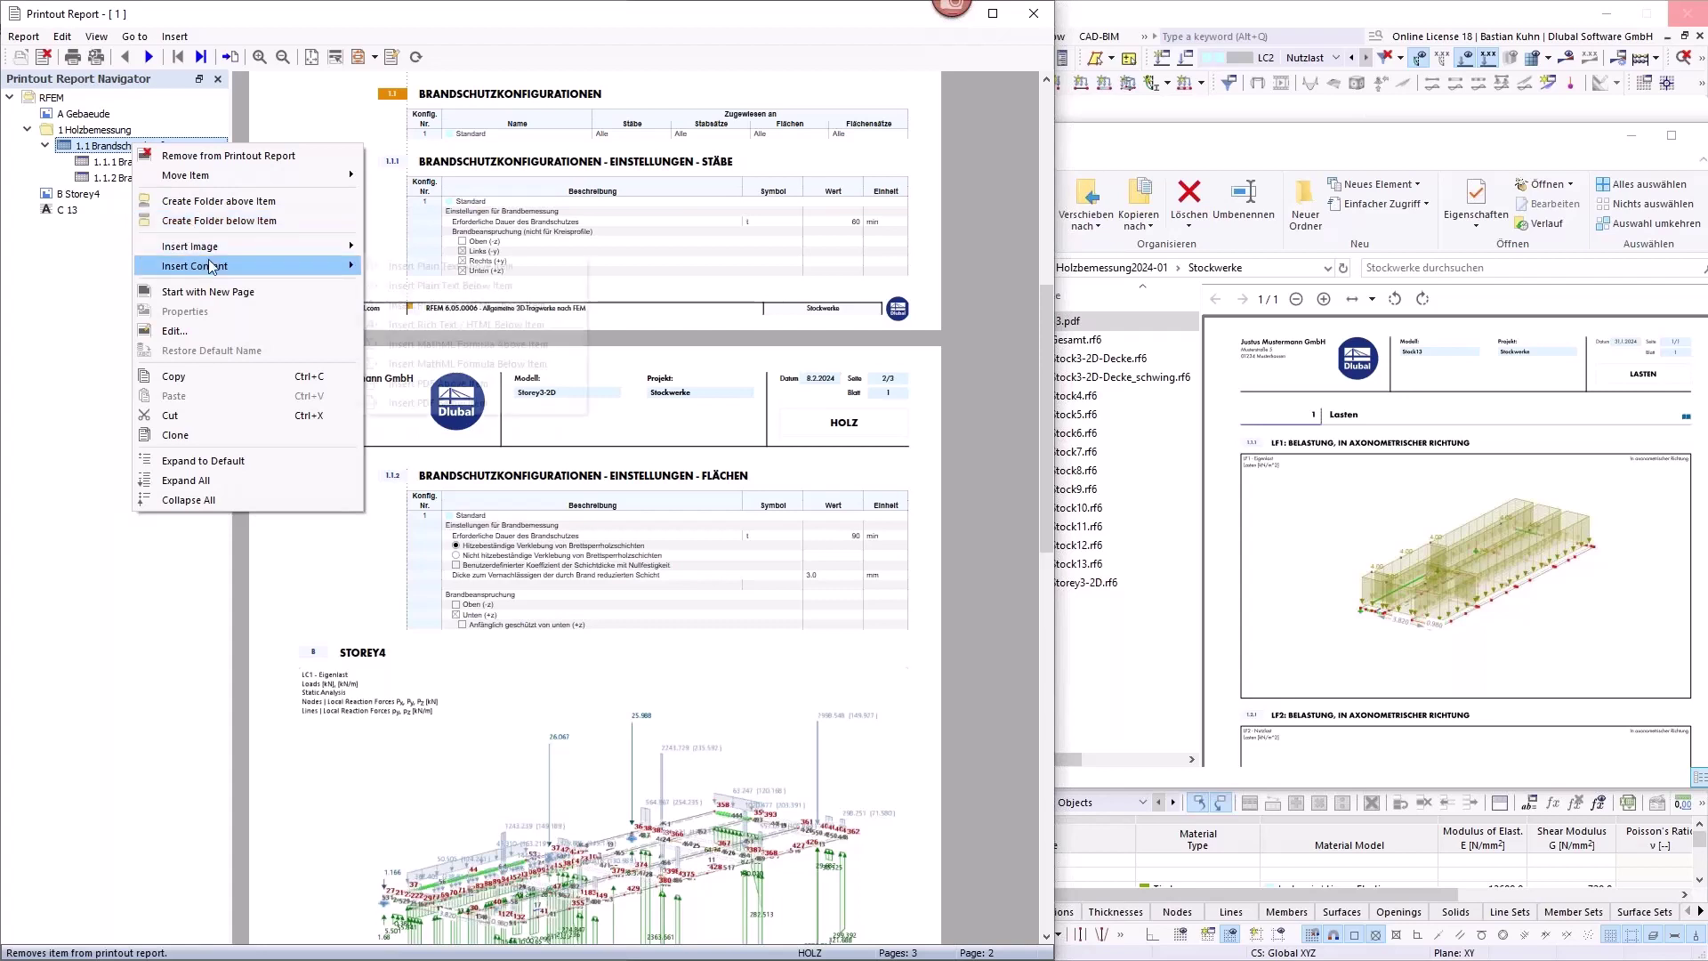
left_click(500, 154)
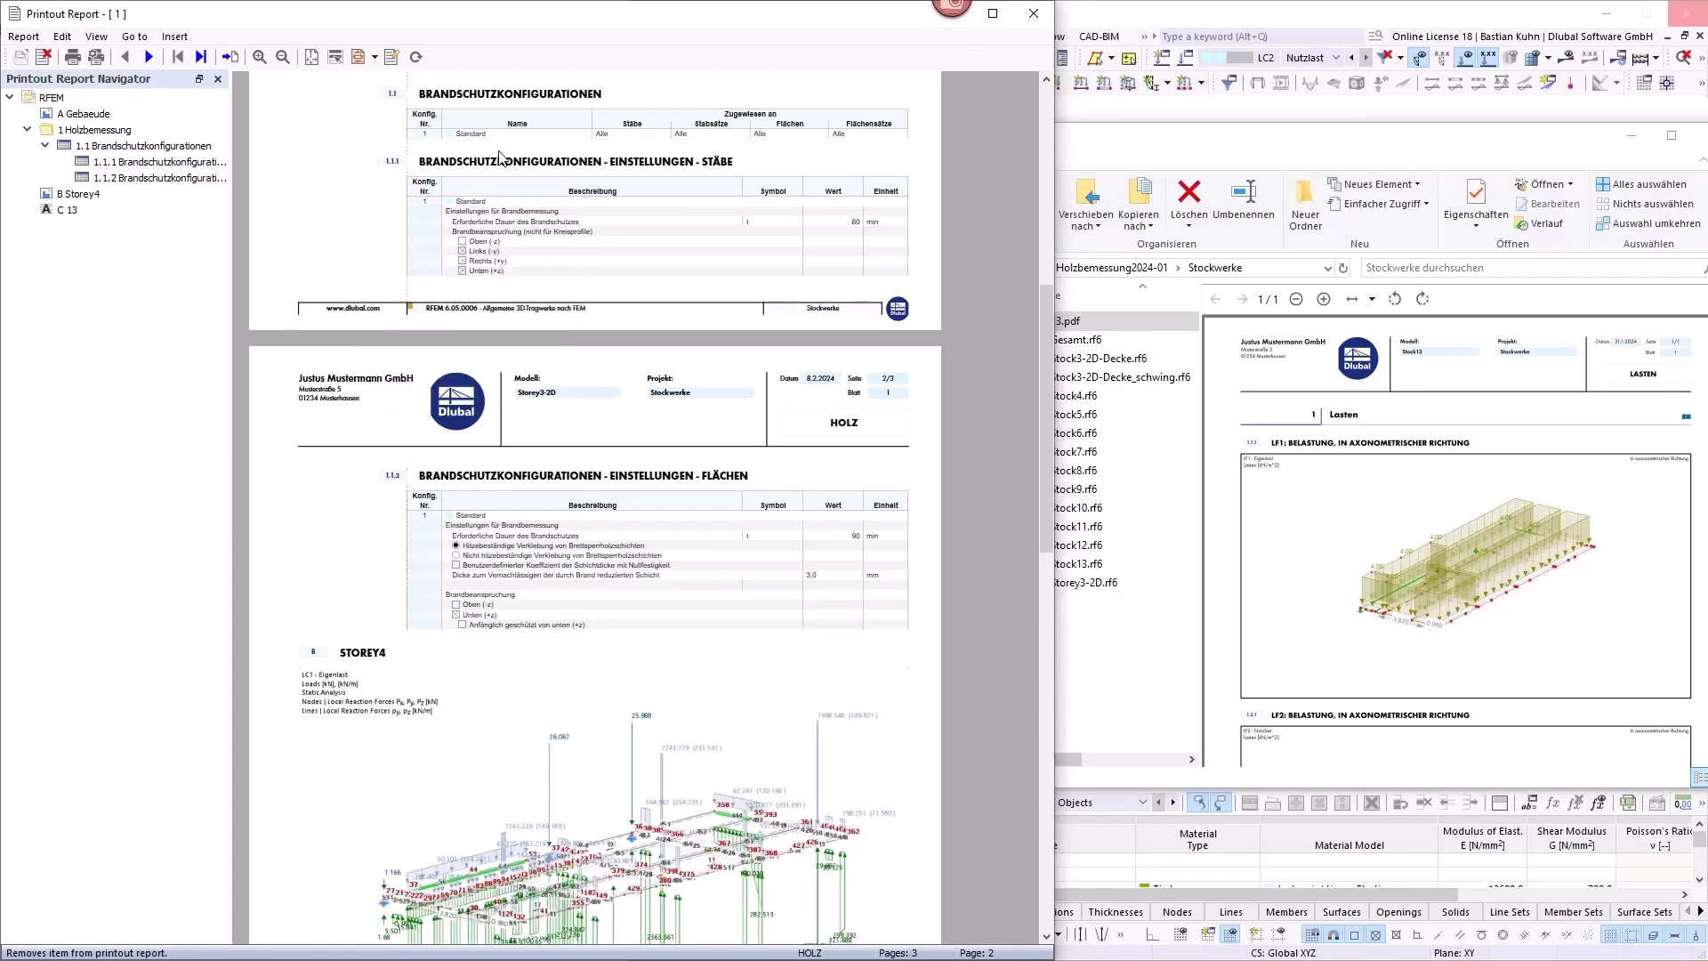
Set the printout report language to English and look through the regenerated report pages.
scroll(534, 203, "up", 2)
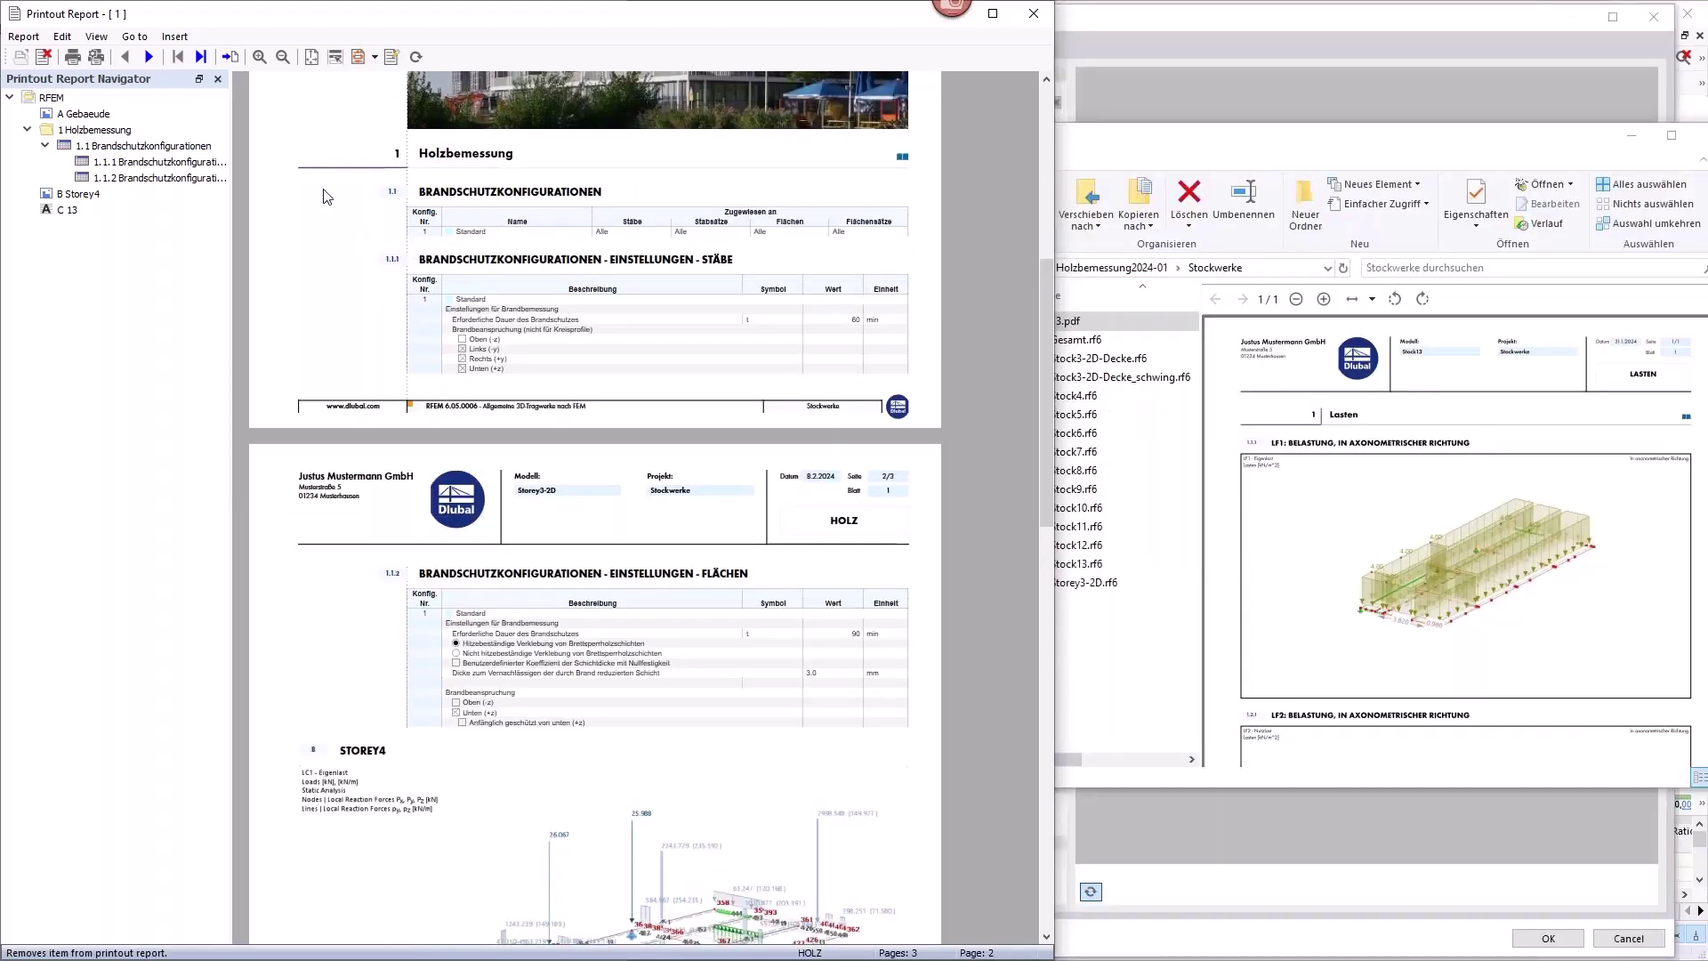
left_click(98, 37)
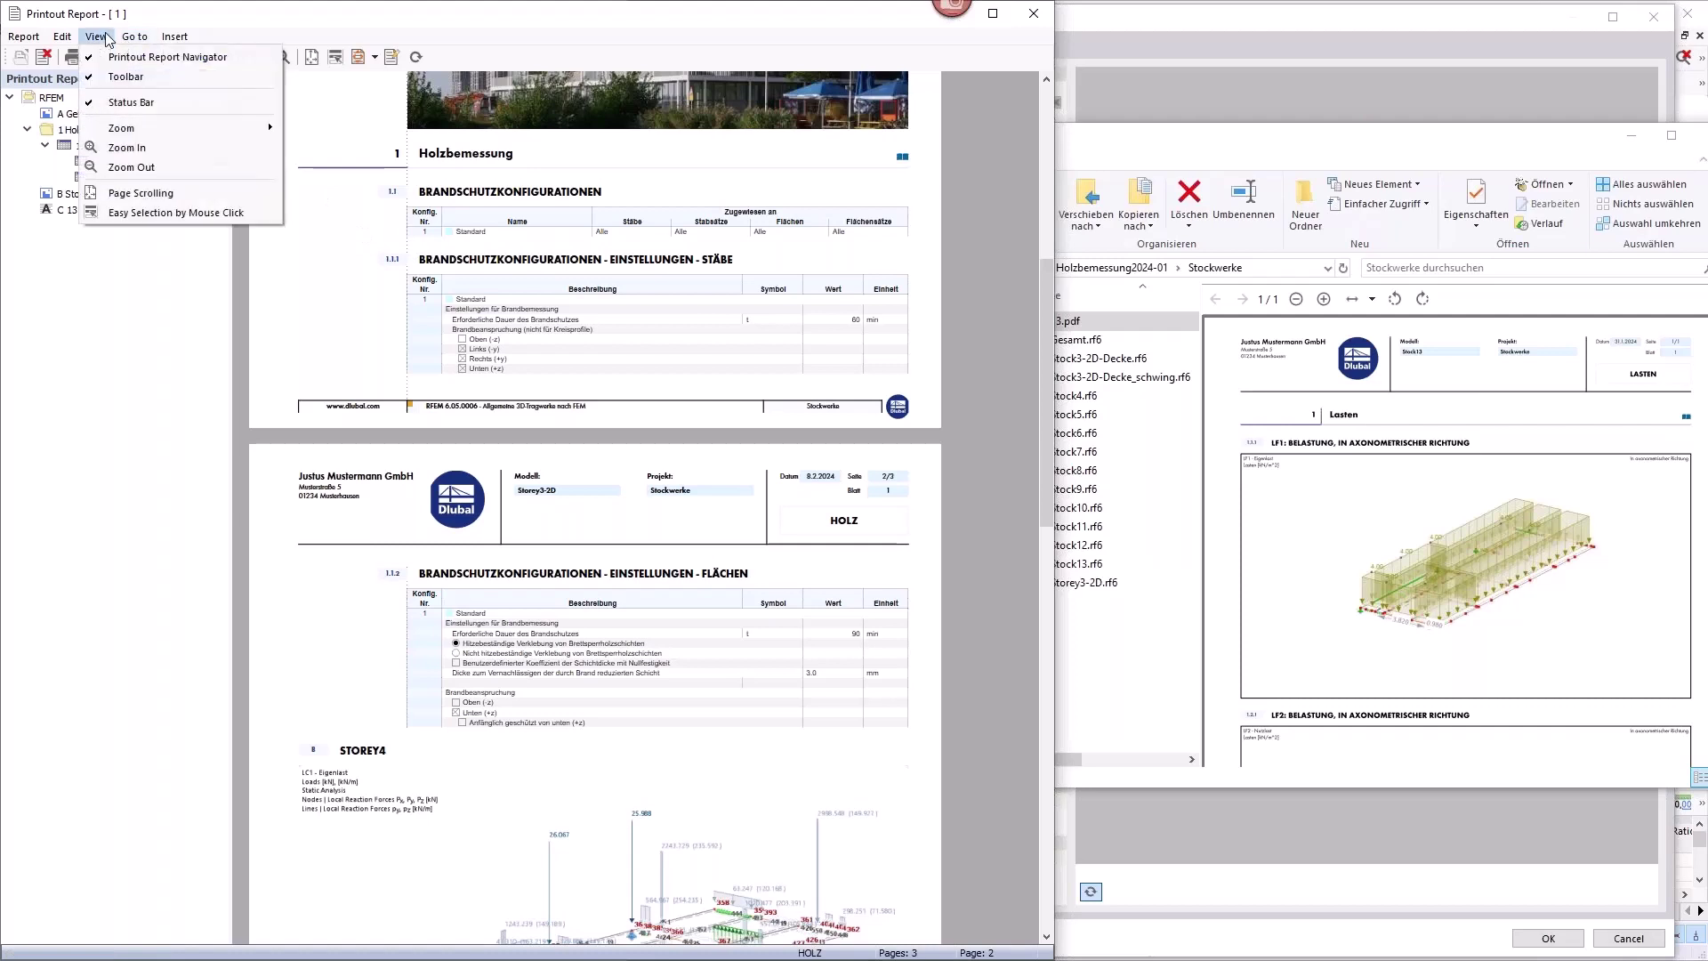
mouse_move(131, 42)
mouse_move(68, 42)
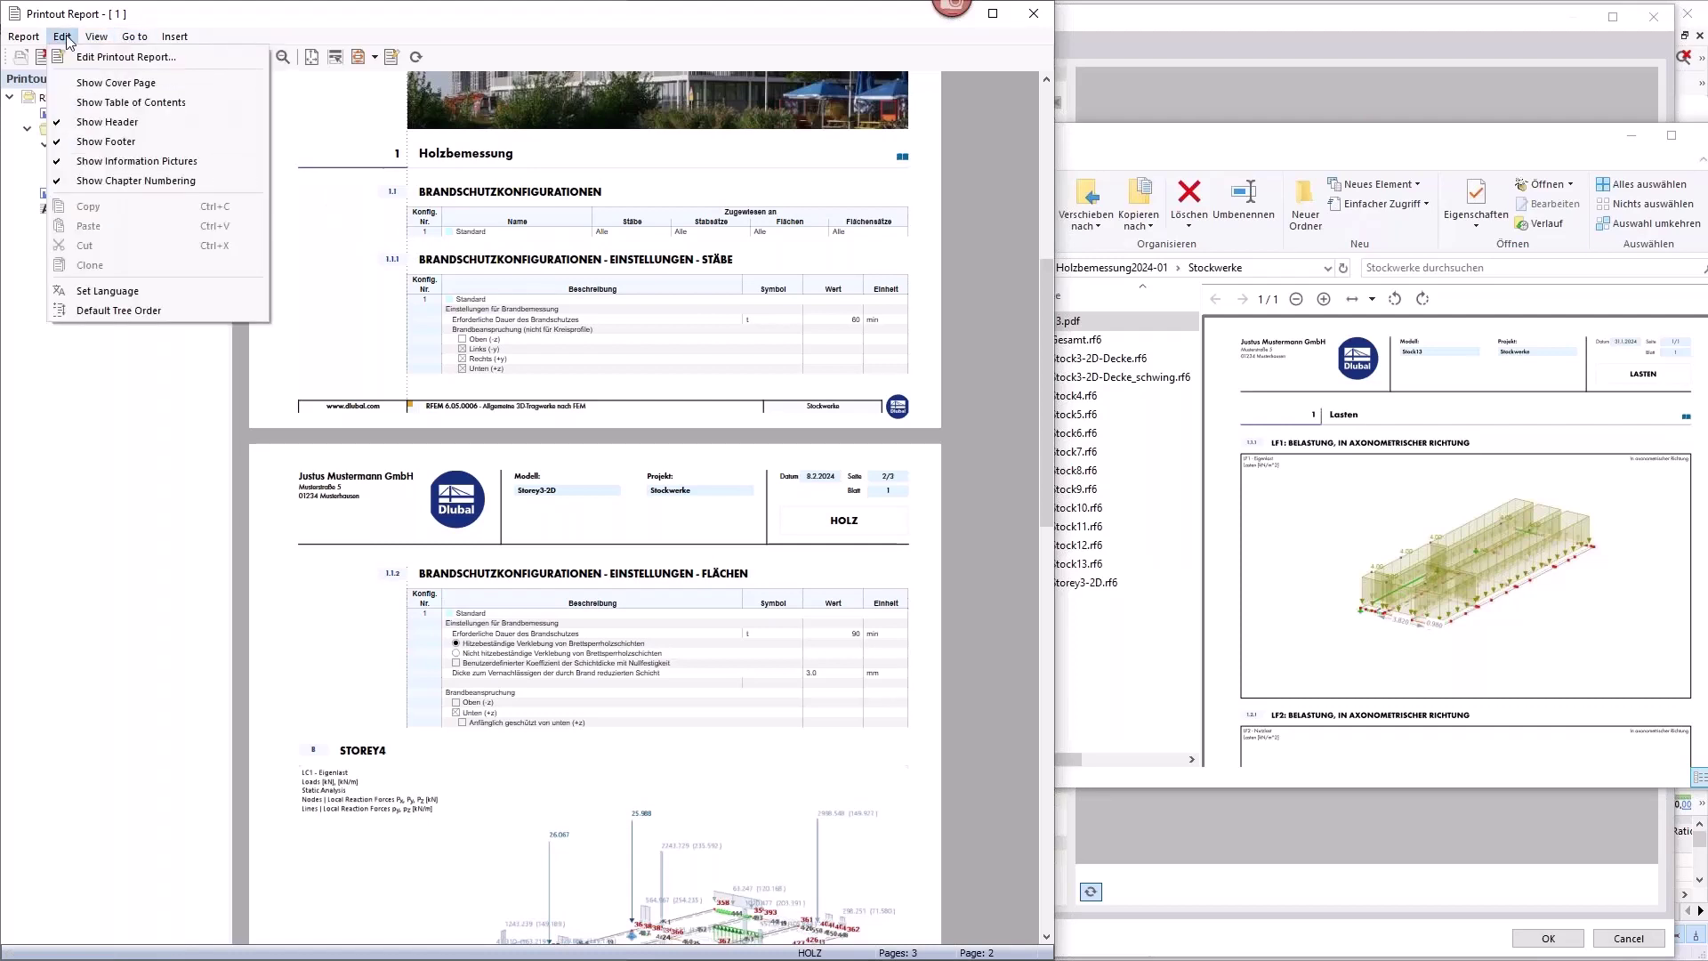
left_click(112, 291)
left_click(438, 359)
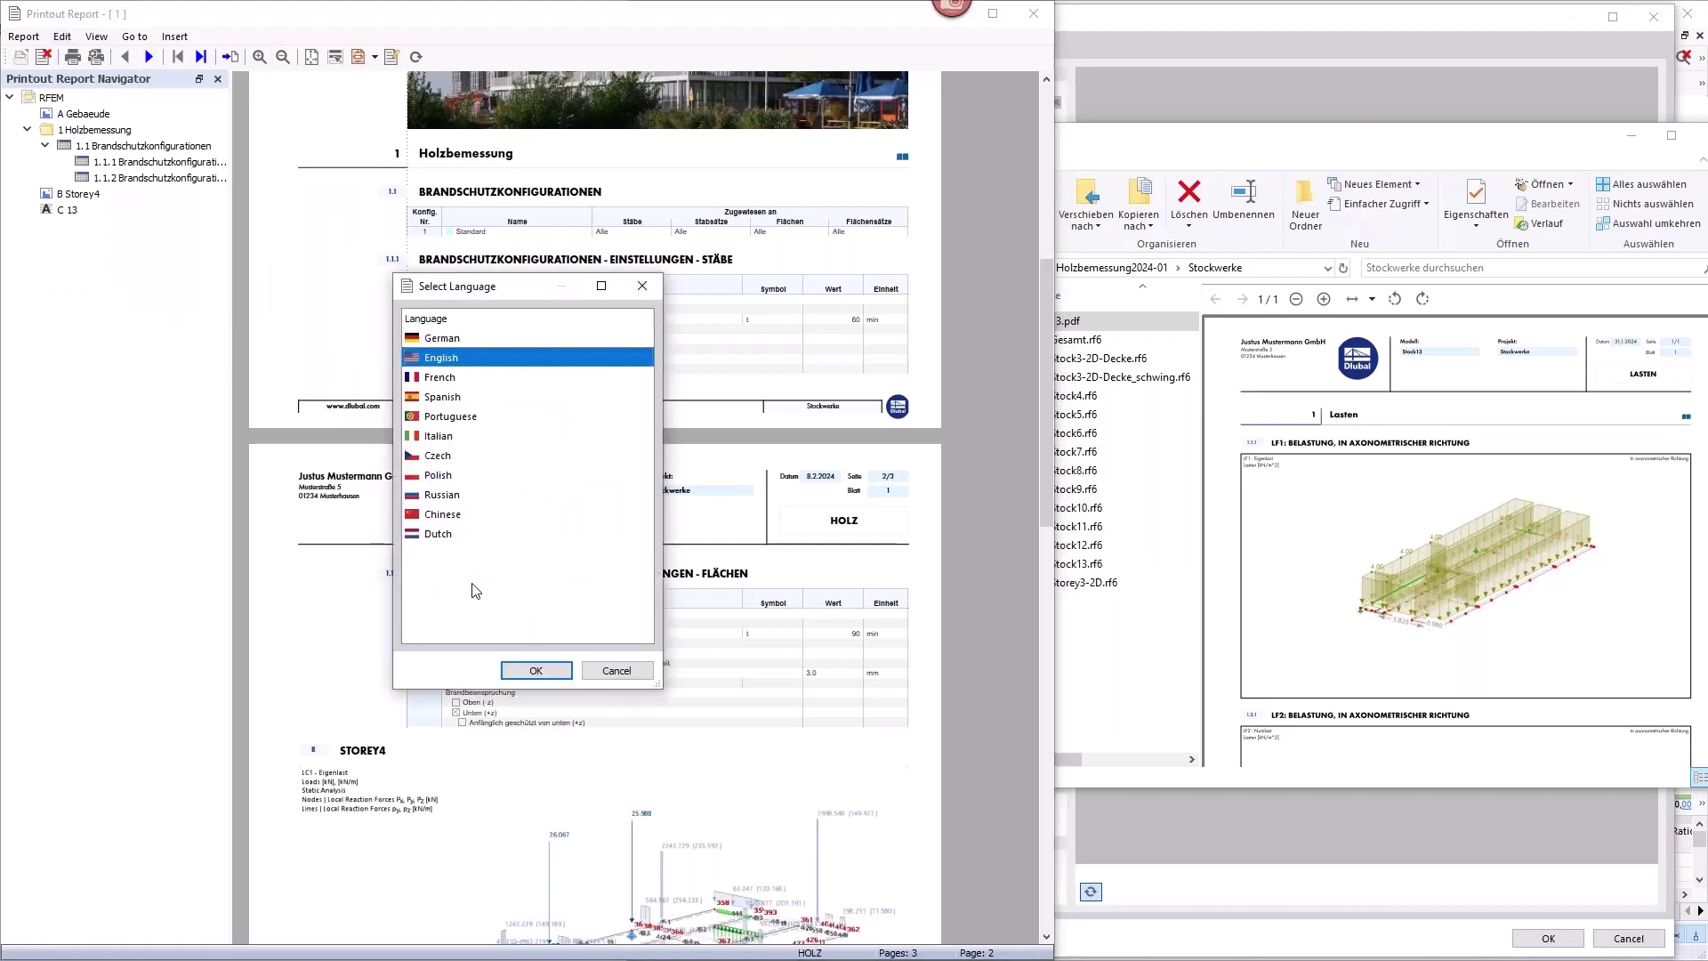
left_click(519, 672)
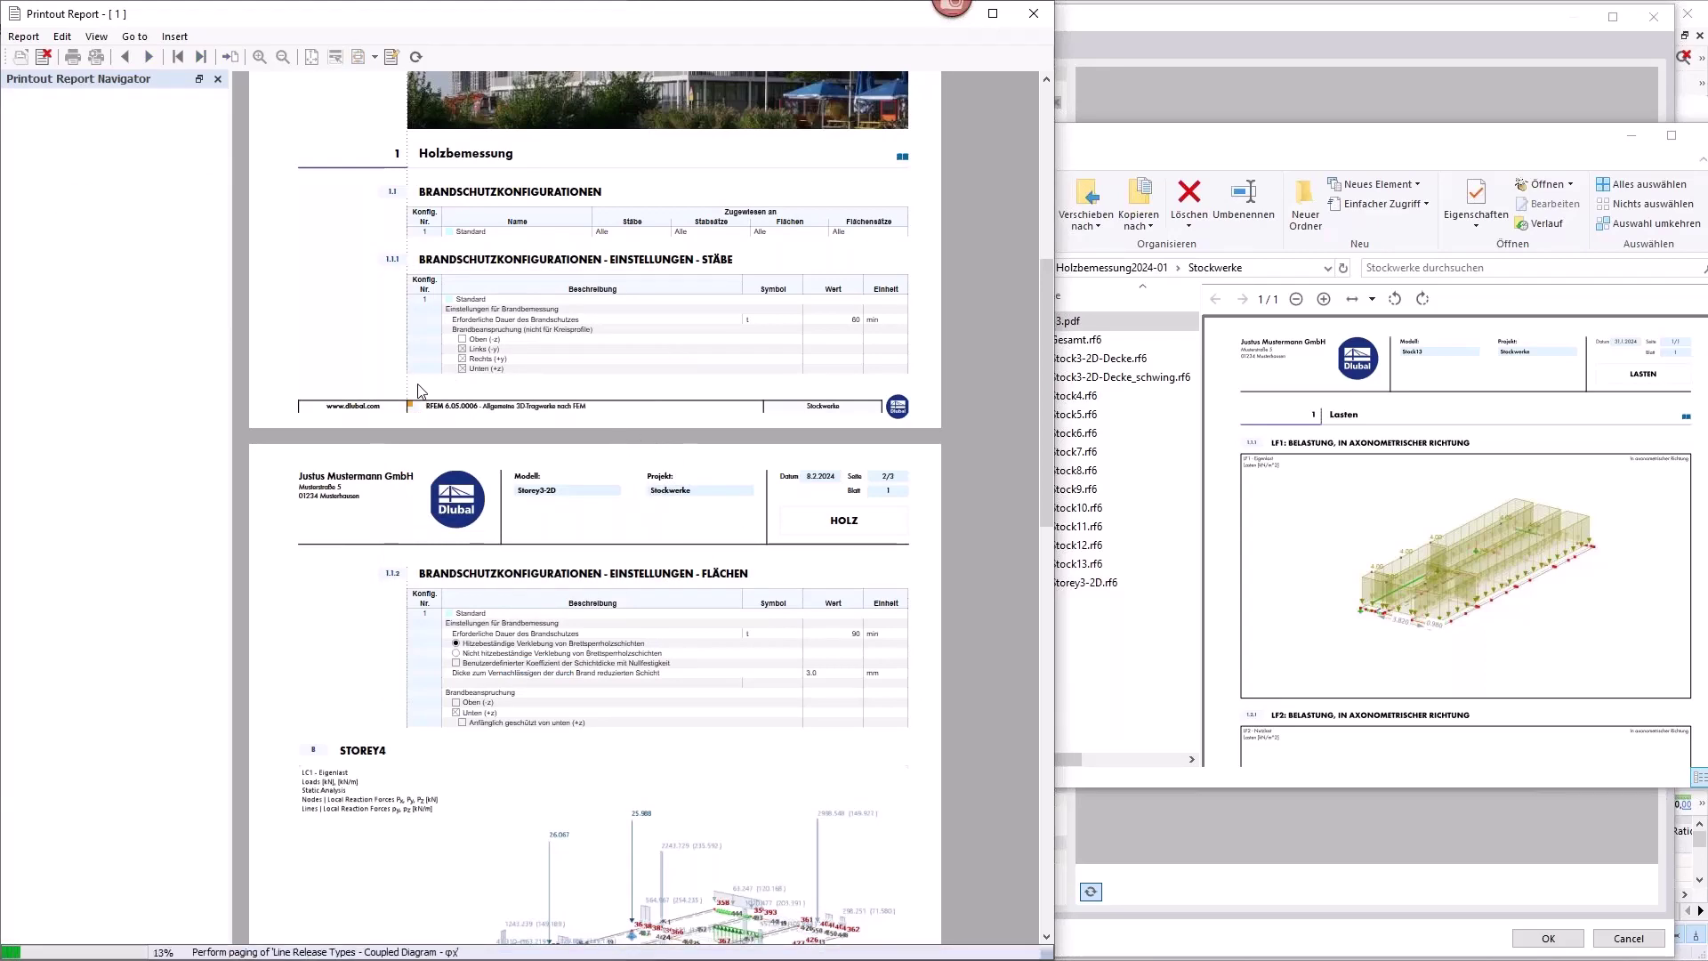
scroll(418, 383, "up", 7)
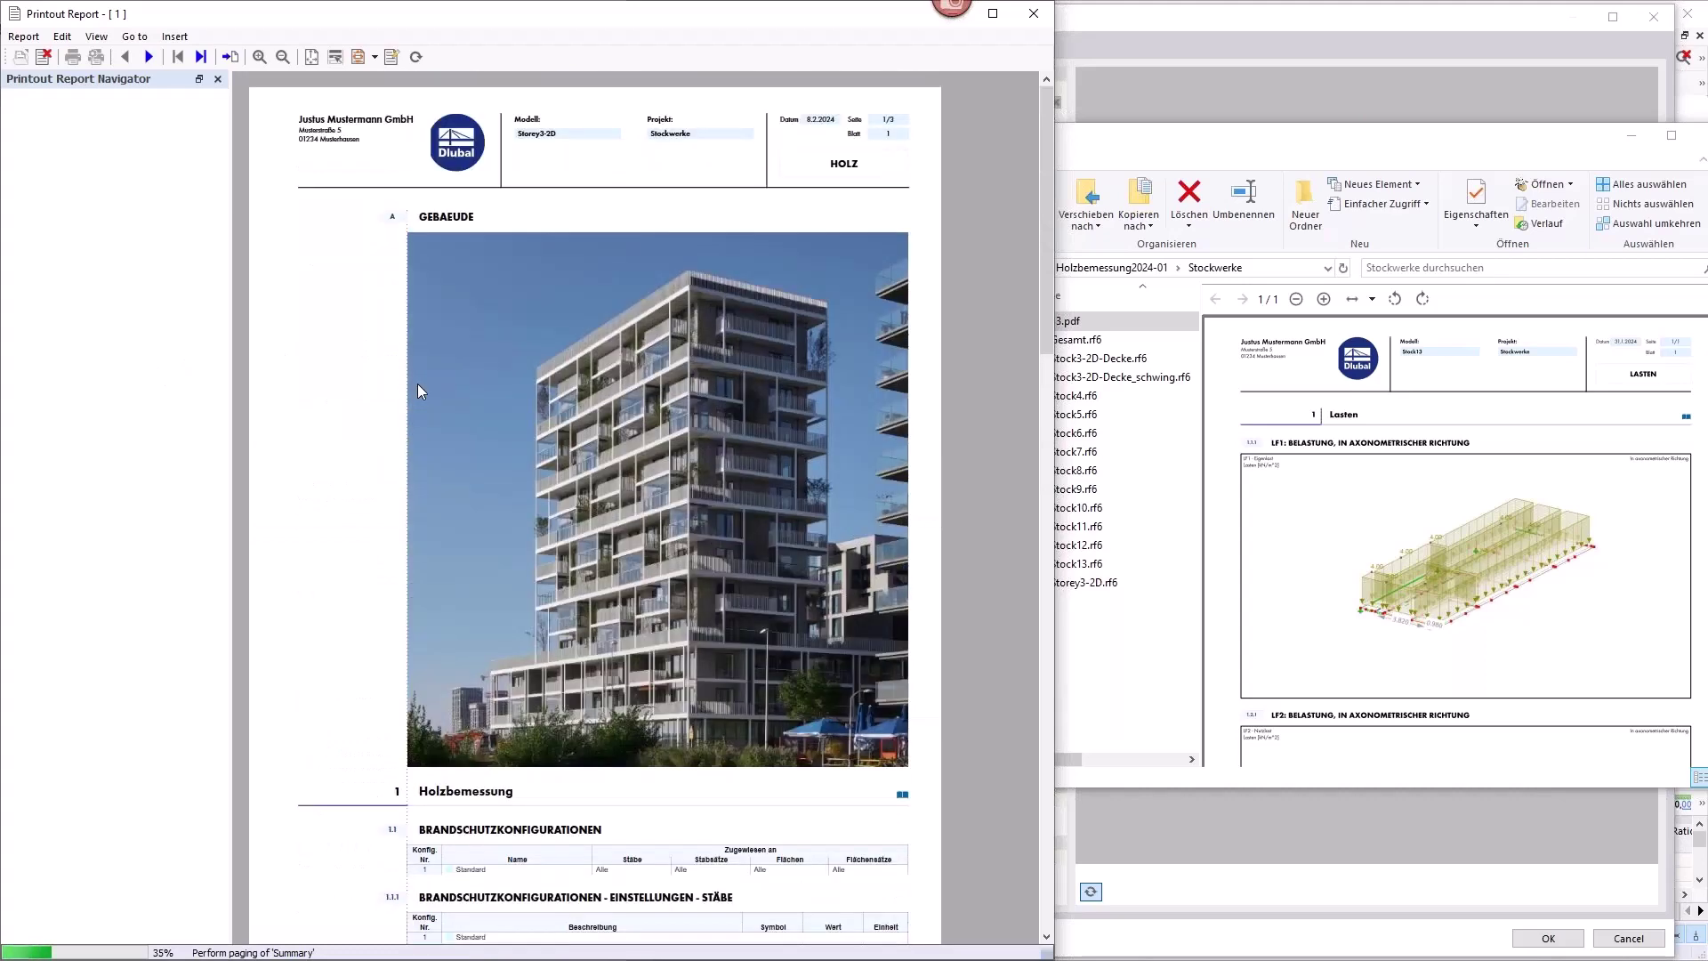
scroll(419, 391, "down", 10)
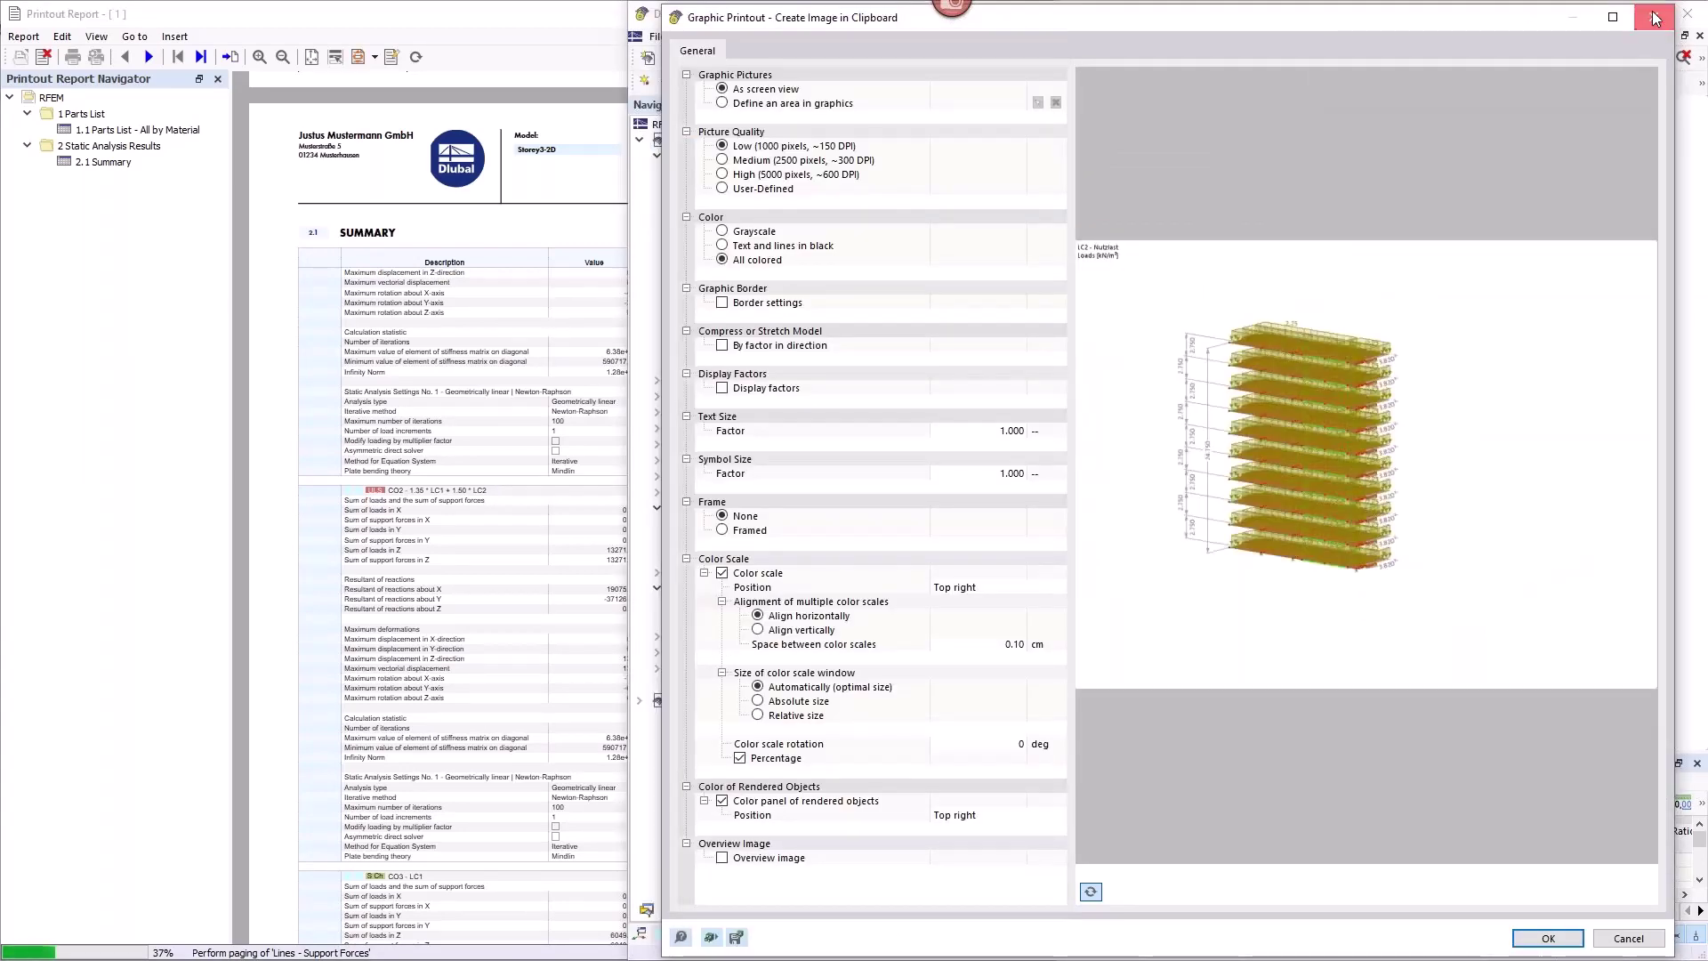
Dismiss the clipboard image settings and return to the Storey3-2D model with its timber design results.
left_click(1652, 27)
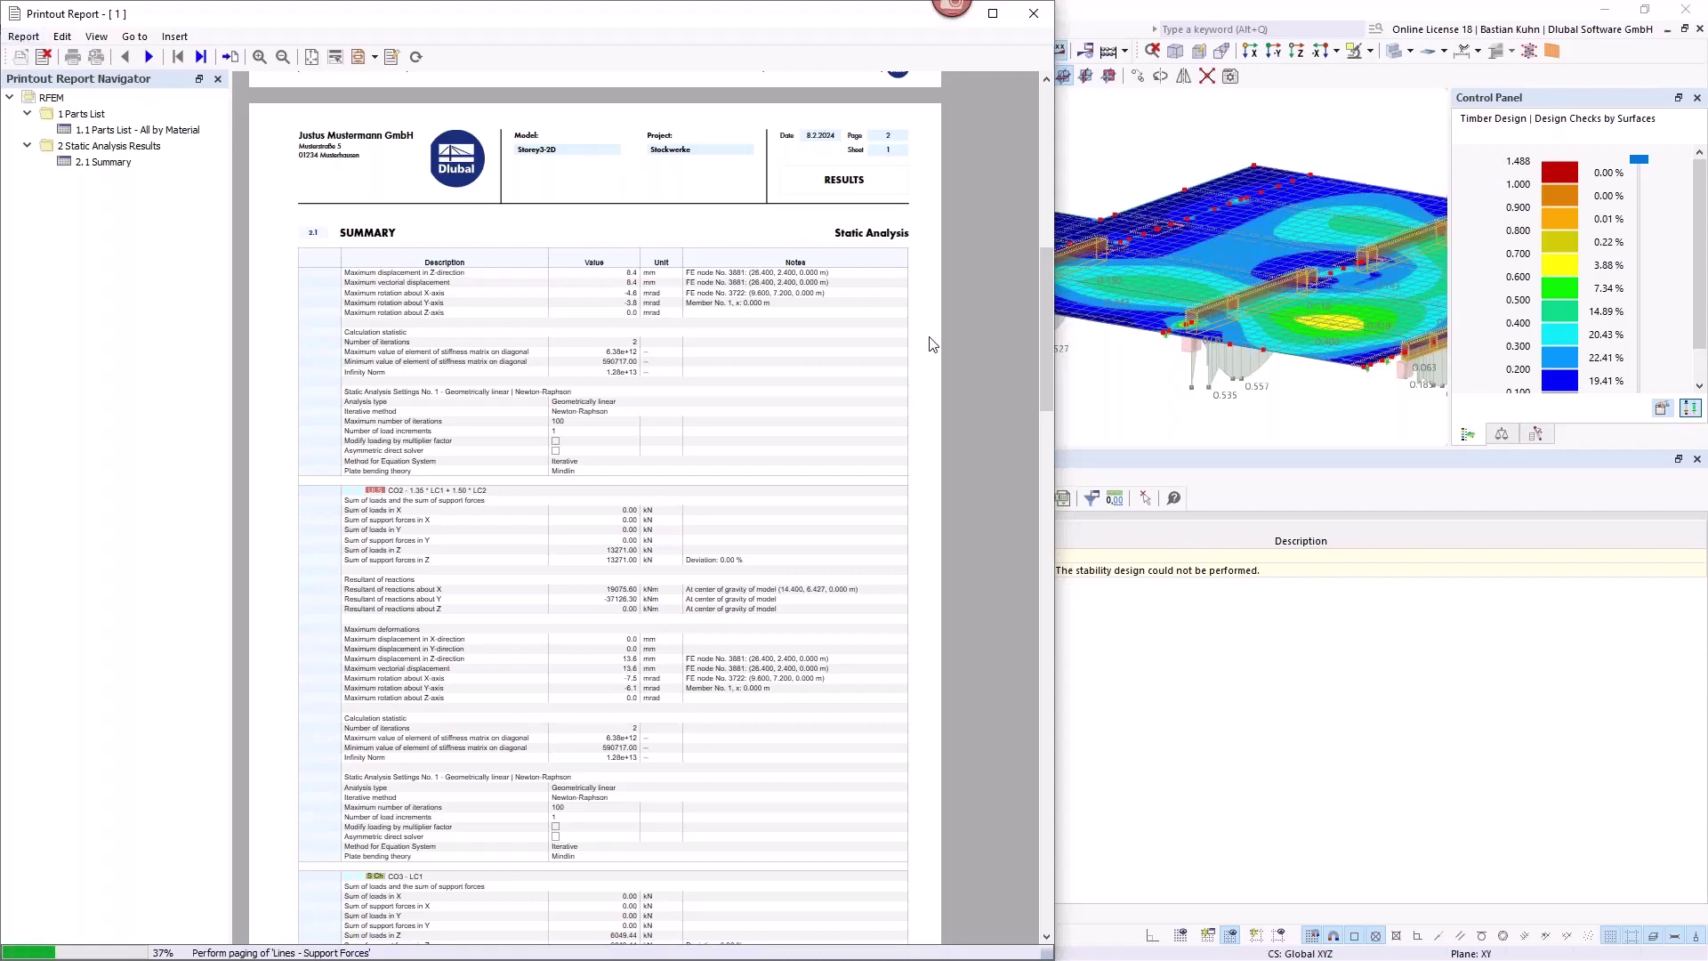
left_click(1095, 411)
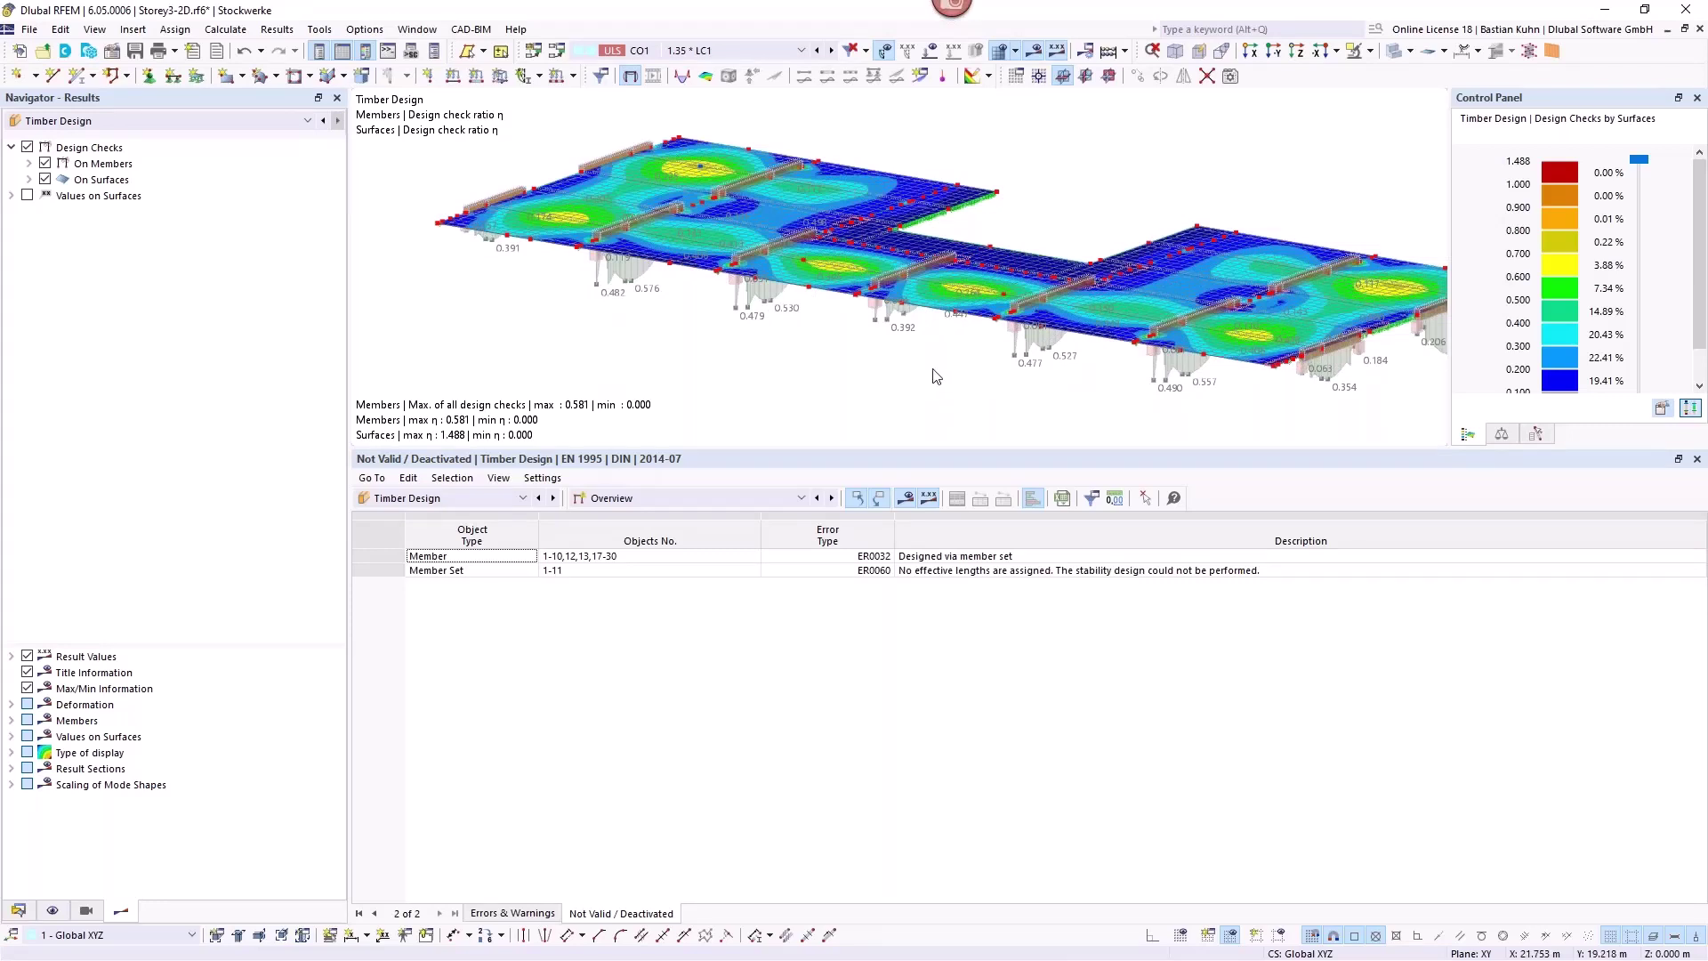
scroll(934, 373, "down", 2)
middle_click_drag(872, 367, 1030, 384)
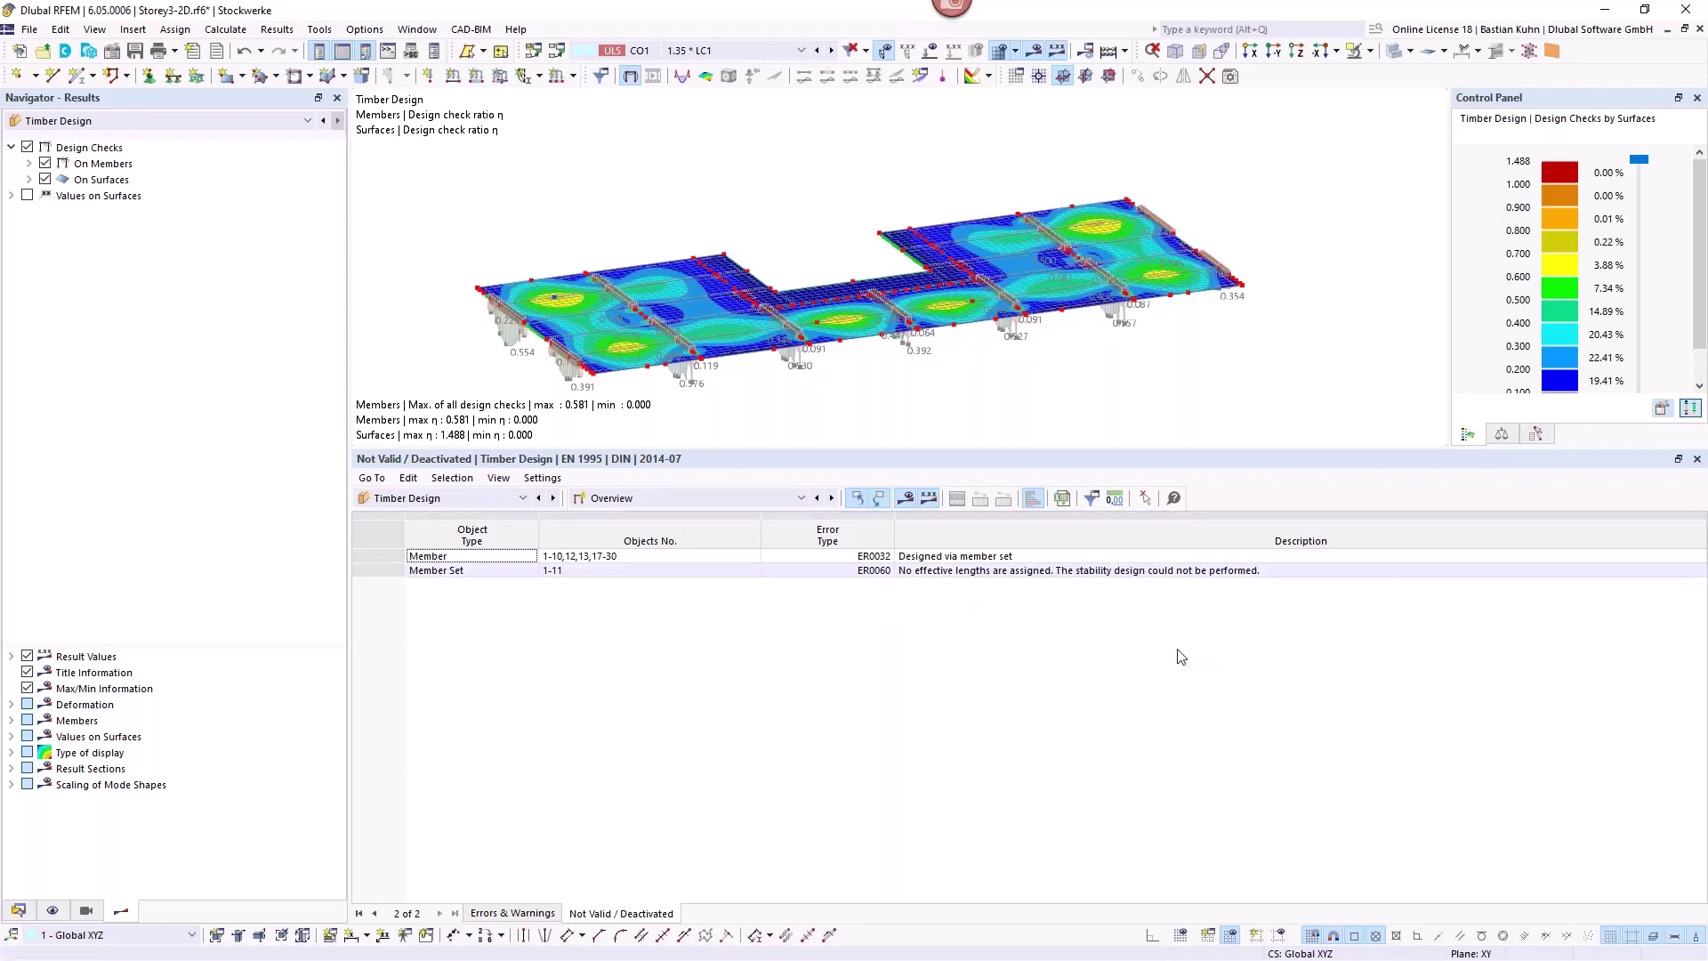
Show the Design Ratios on Members table by design situation and hide the design checks on surfaces.
left_click(833, 499)
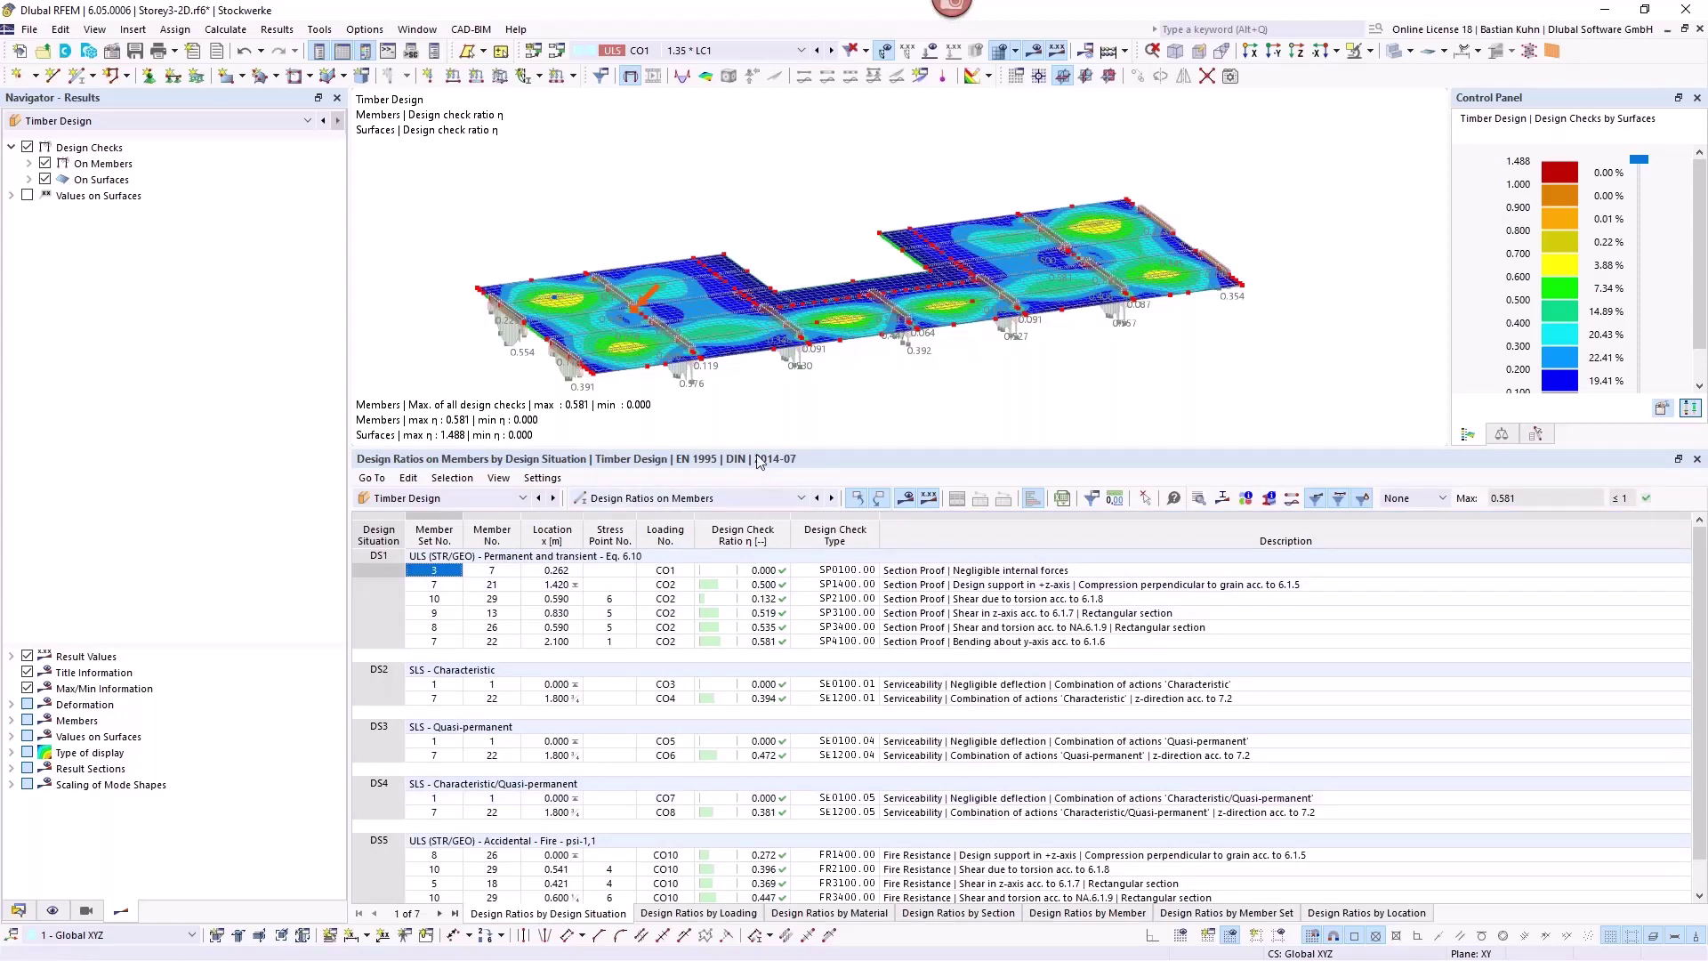
left_click(44, 180)
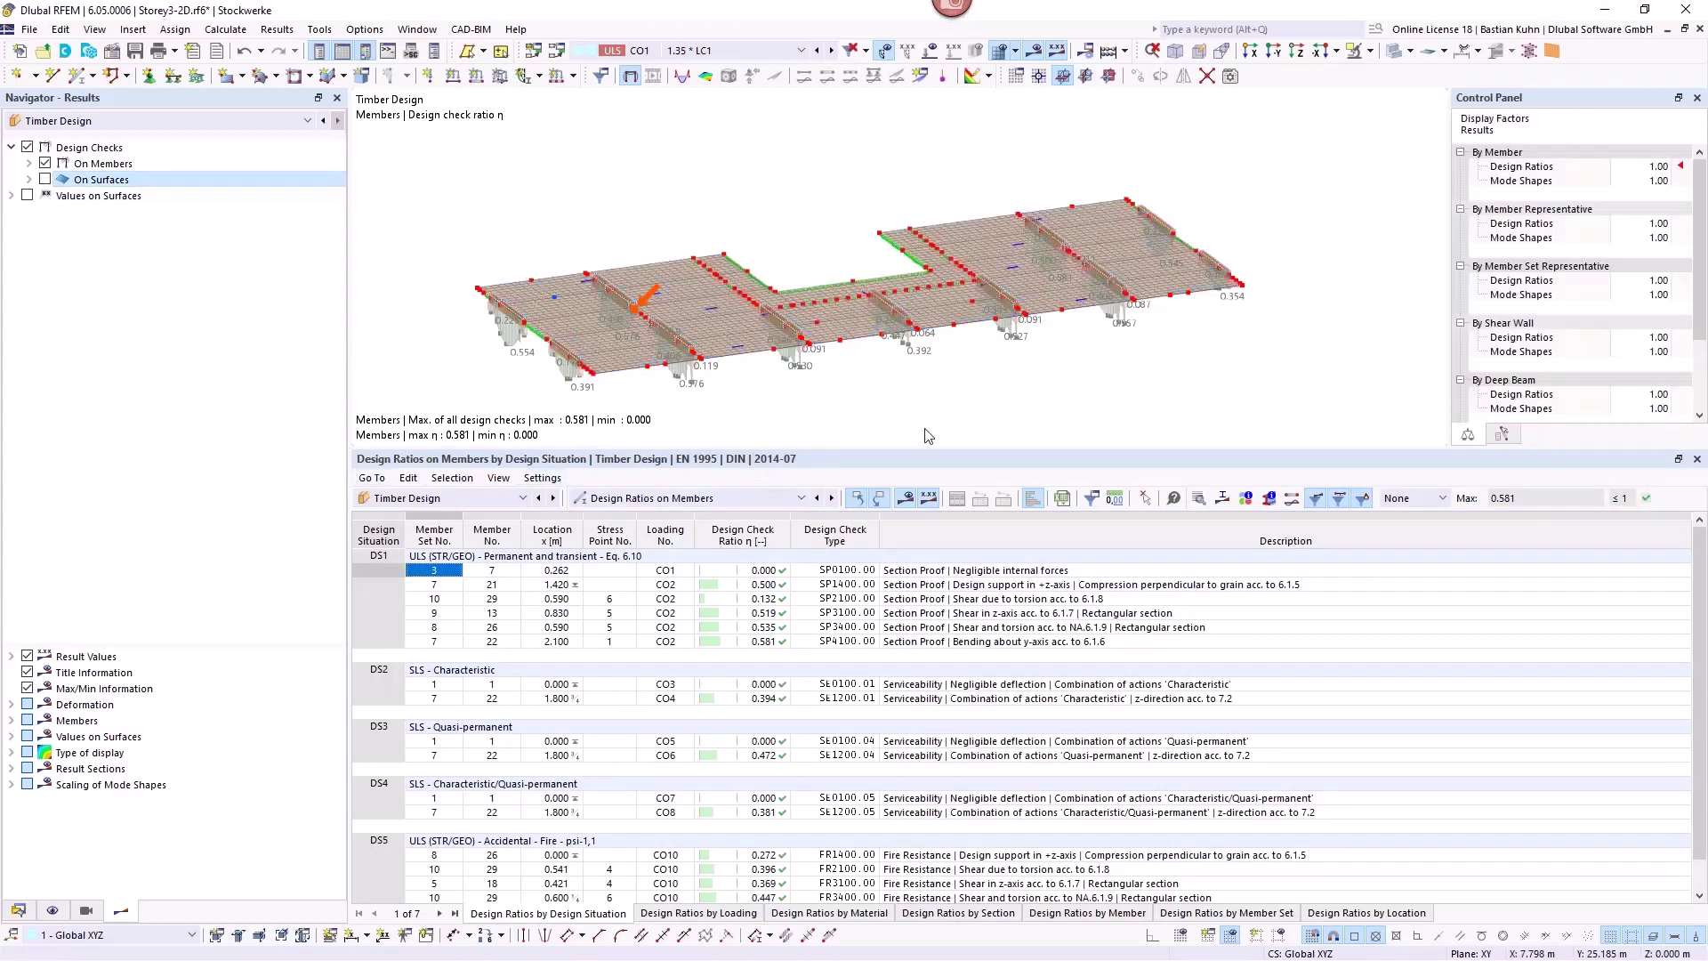
middle_click_drag(917, 381, 969, 388, "ctrl")
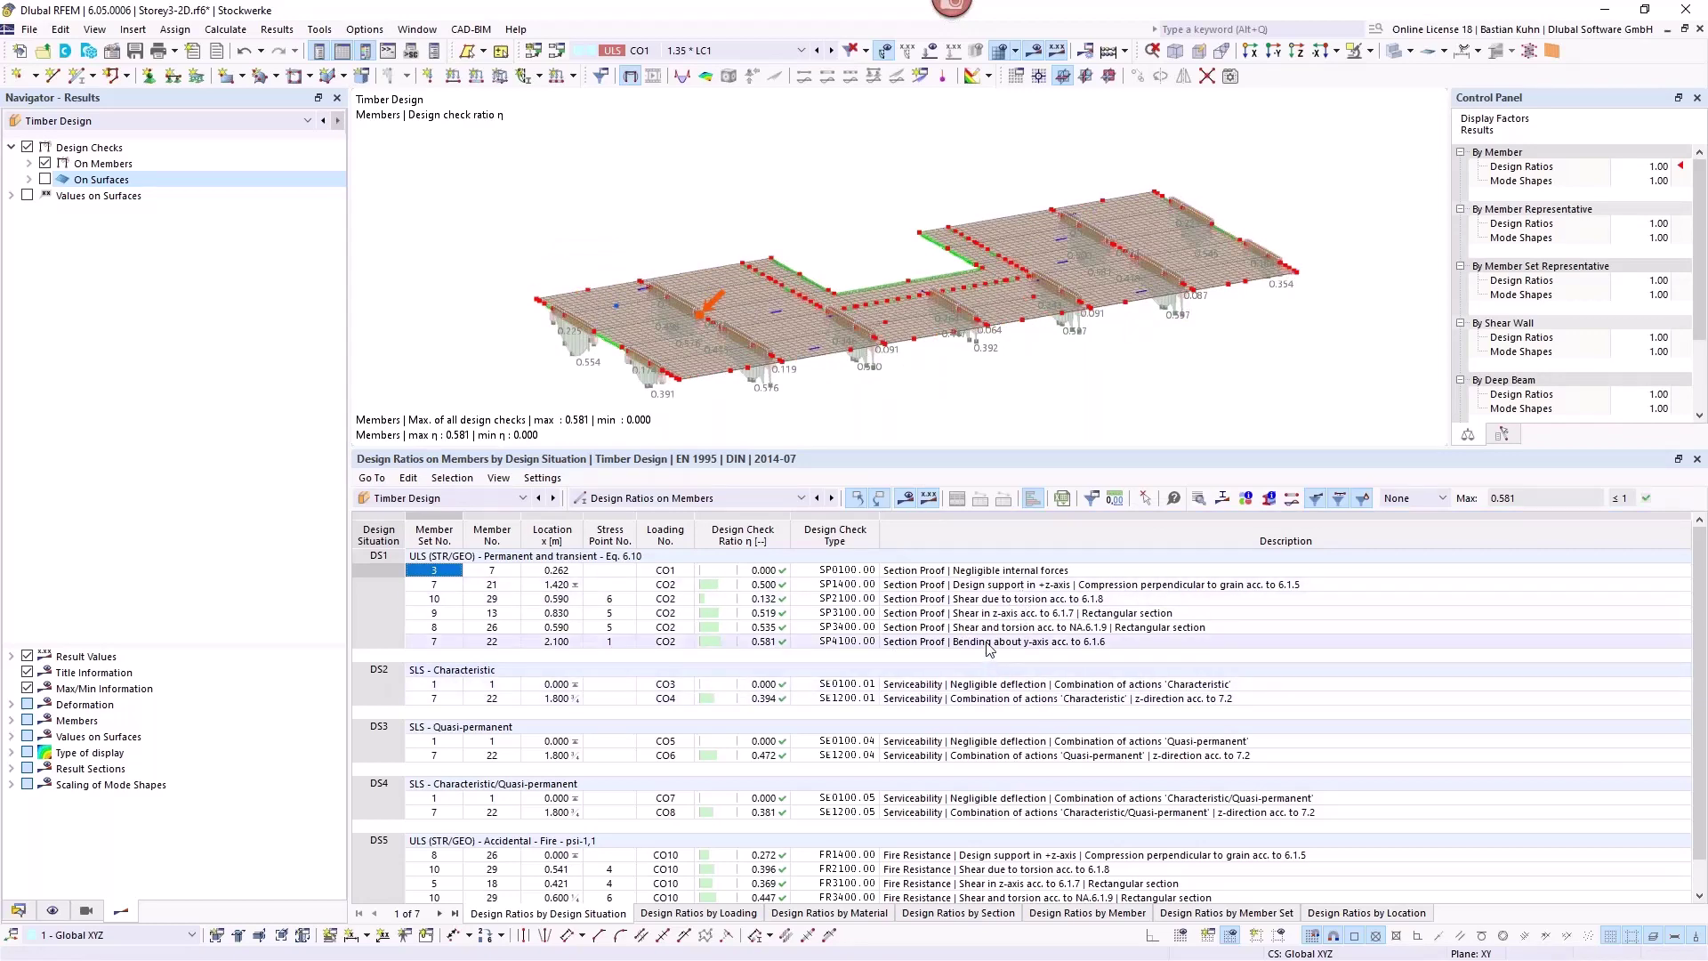
Locate the bending check SP4100 in DS1 and examine the details of design support check SP1400 for compression perpendicular to grain.
left_click(919, 641)
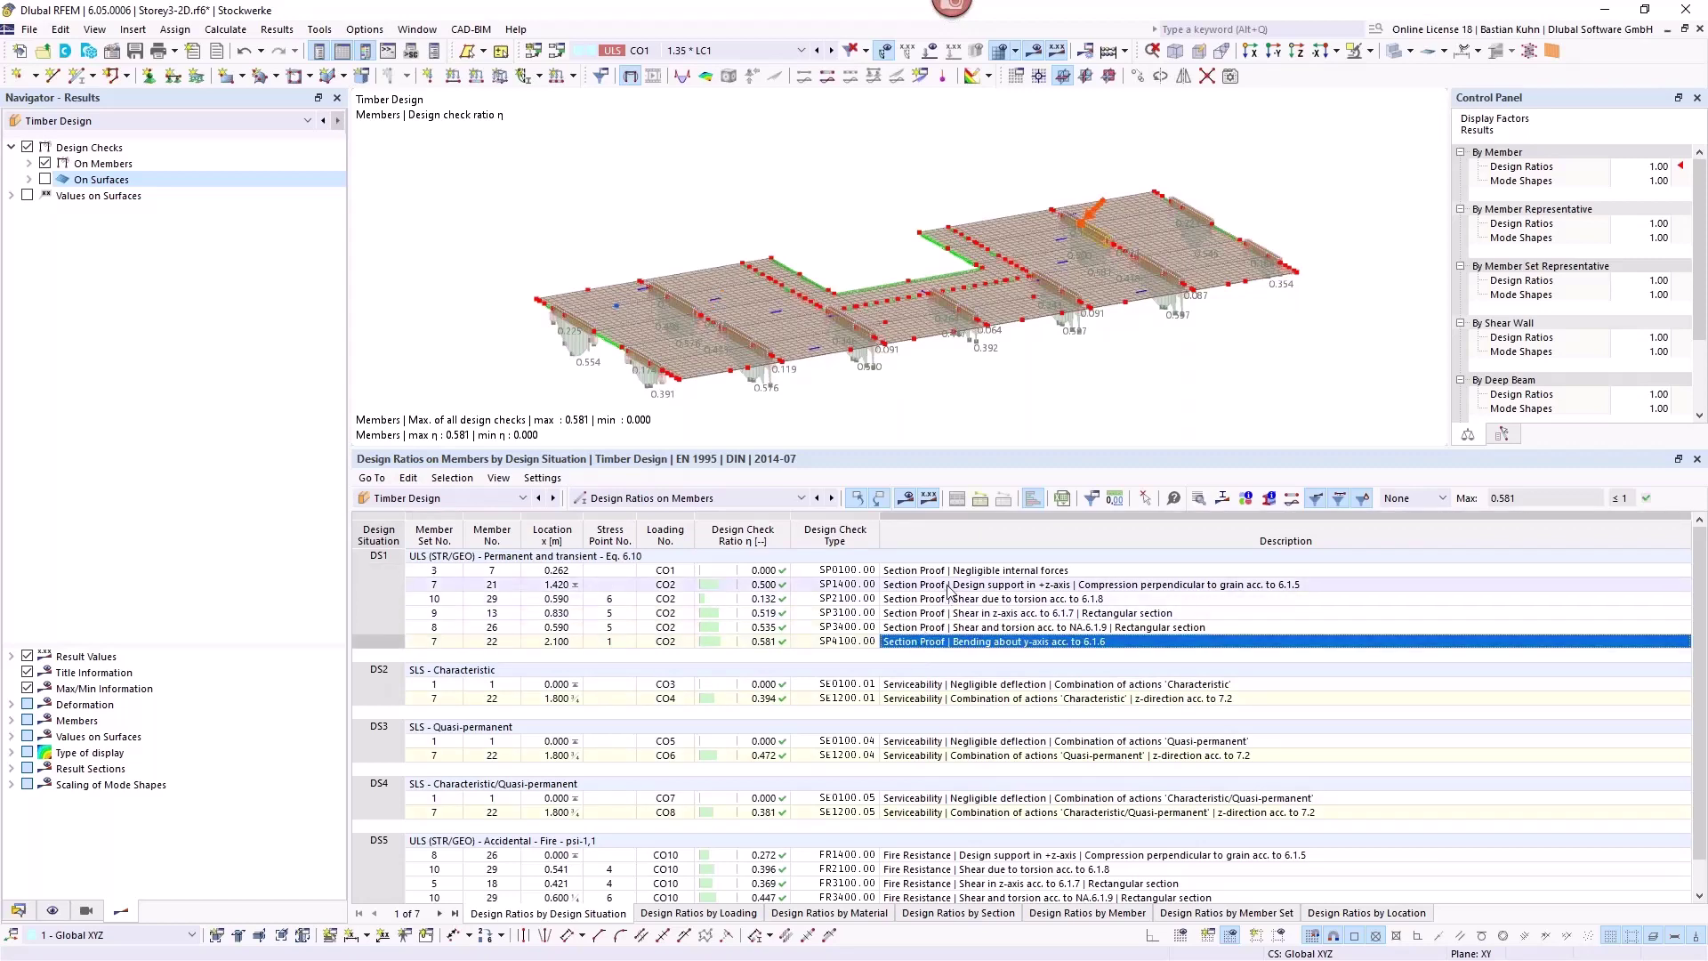
left_click(1064, 586)
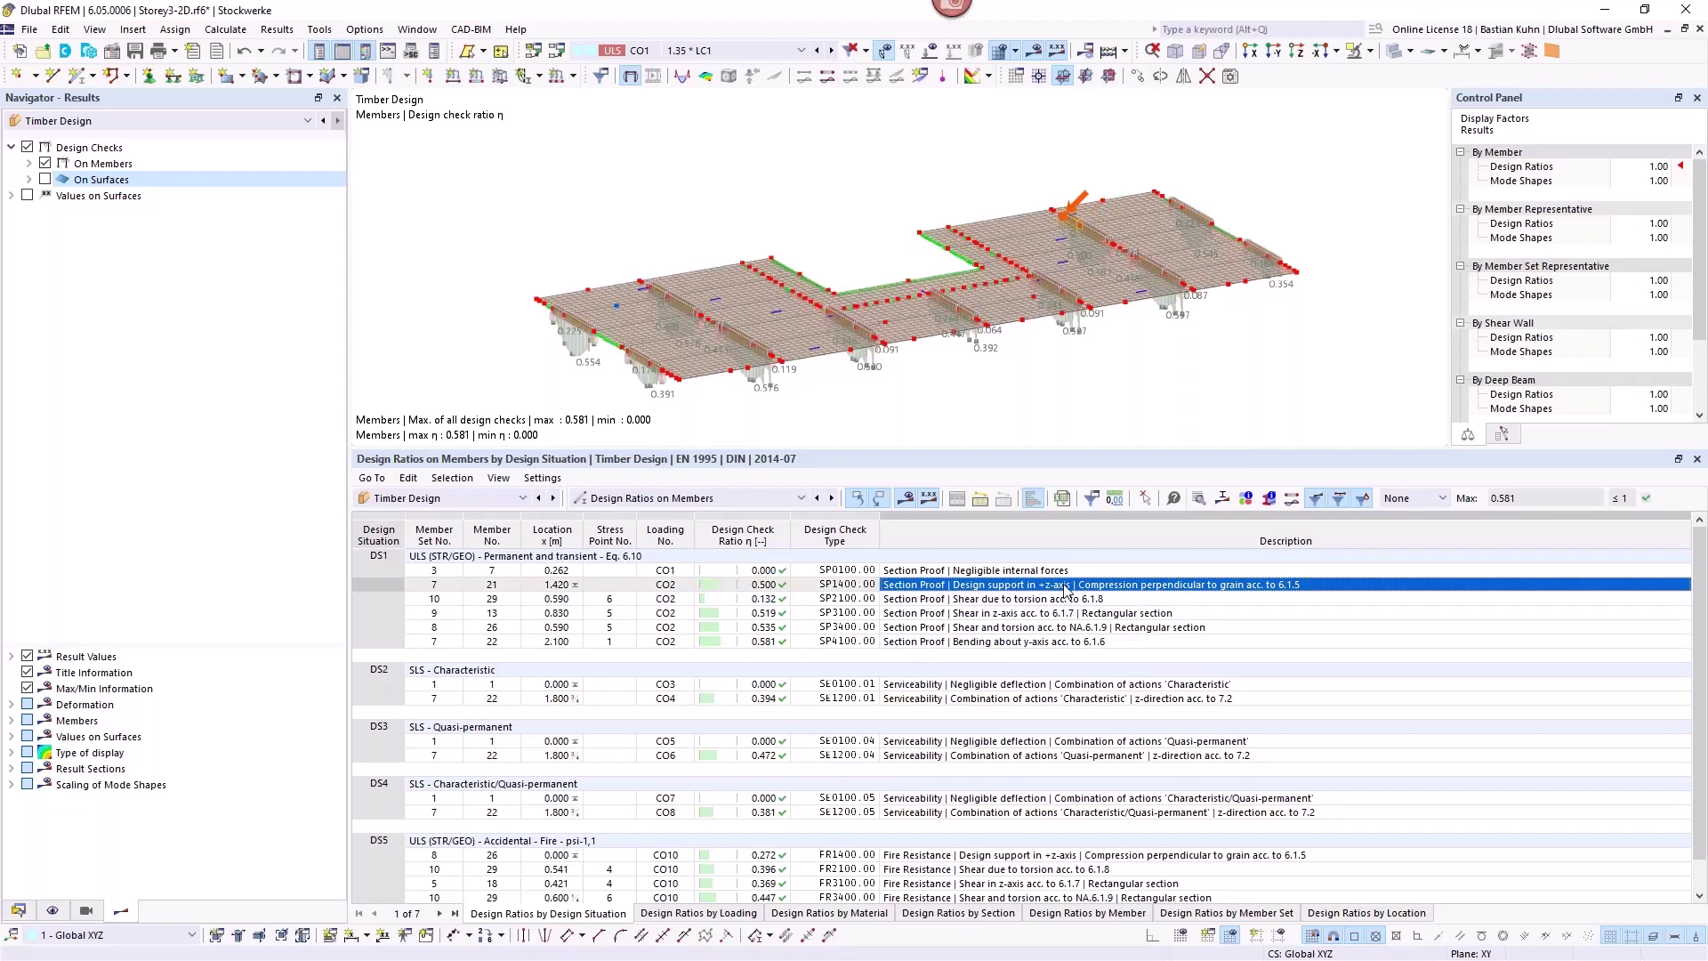
double_click(1066, 587)
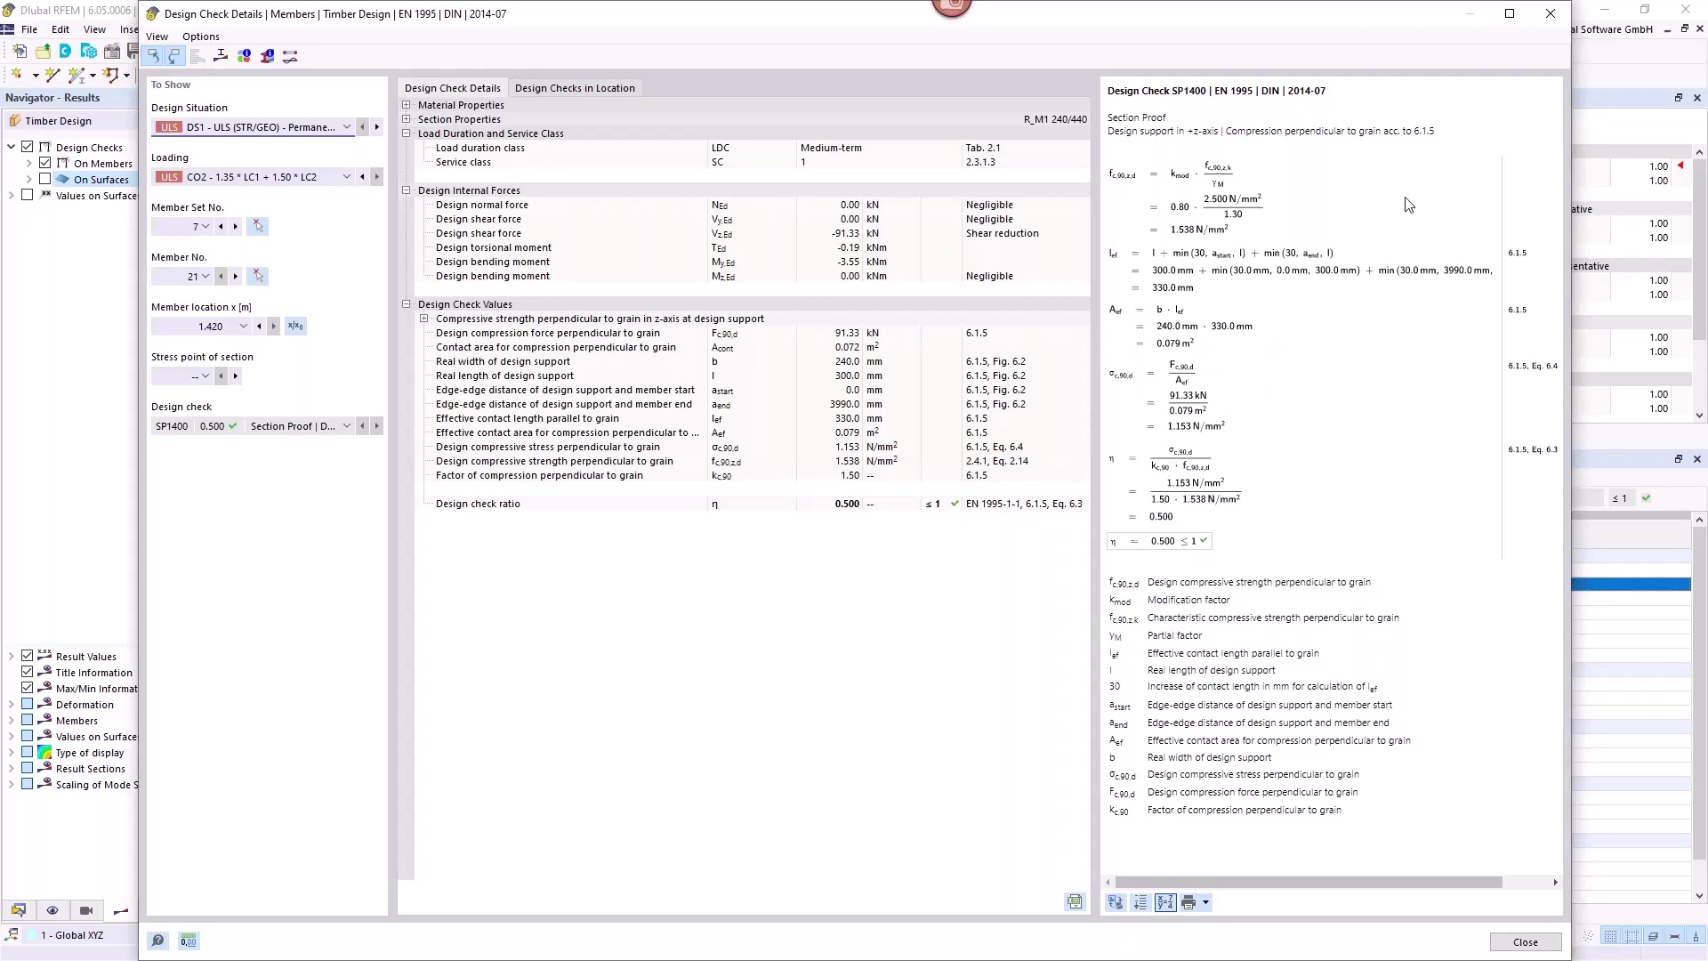
left_click(1550, 15)
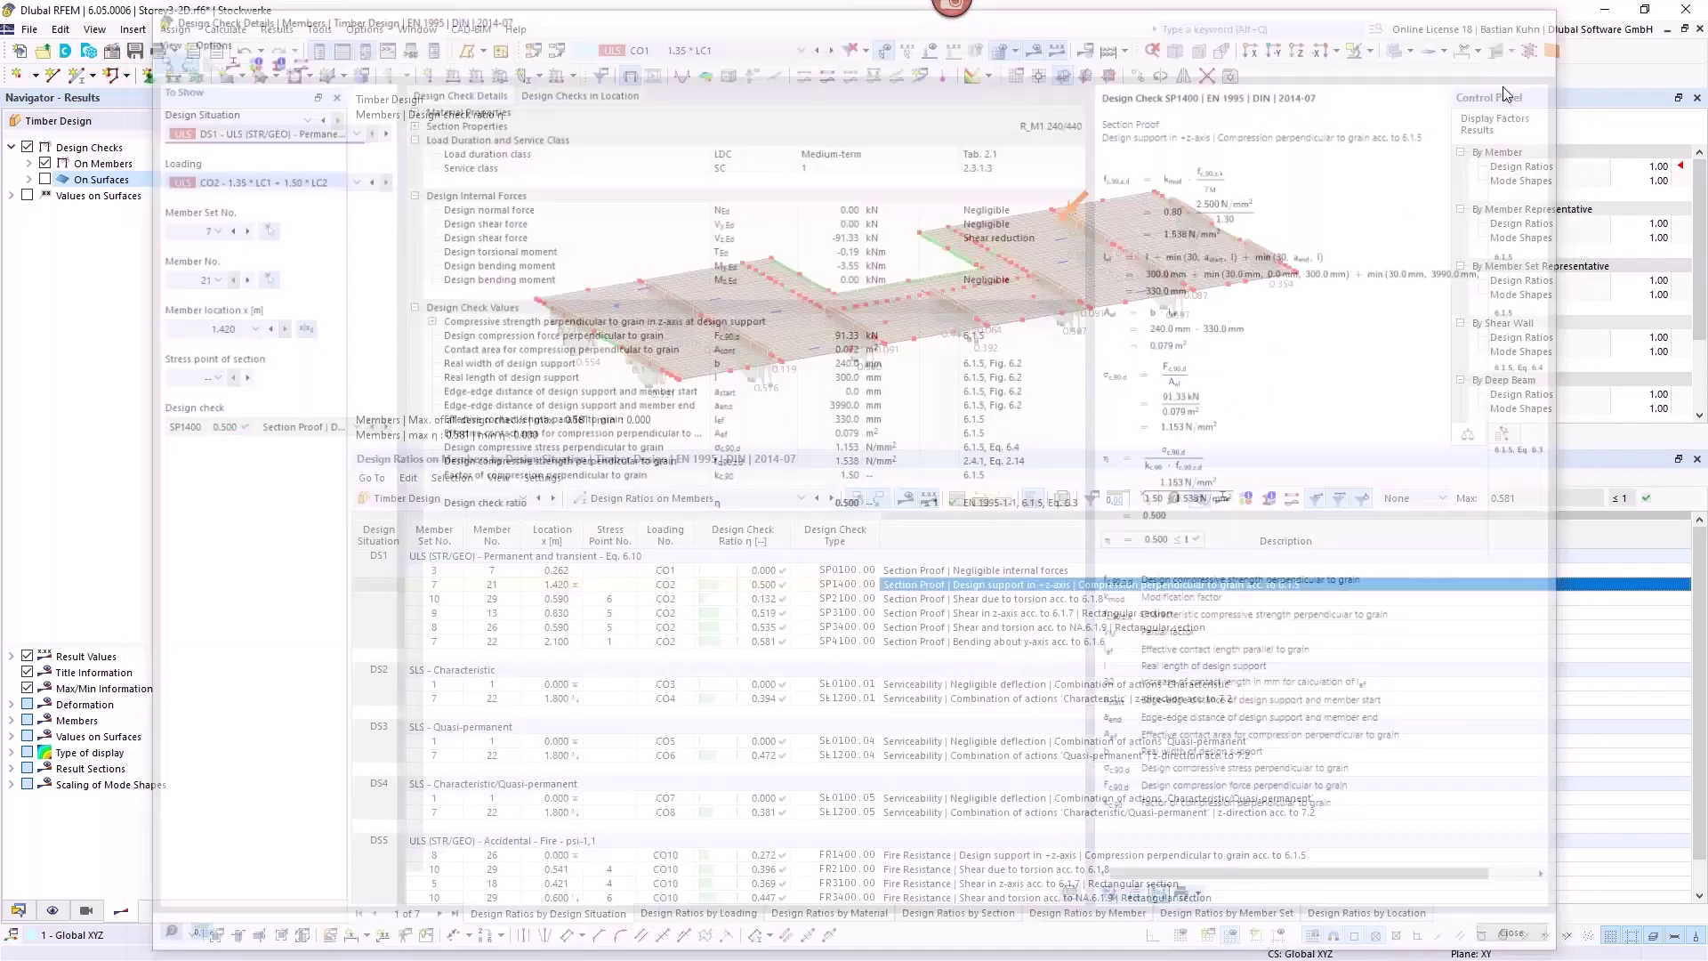
Locate on the model the z-direction serviceability checks of DS2, DS3 and DS4 and the fire resistance bending check of DS5.
left_click(922, 700)
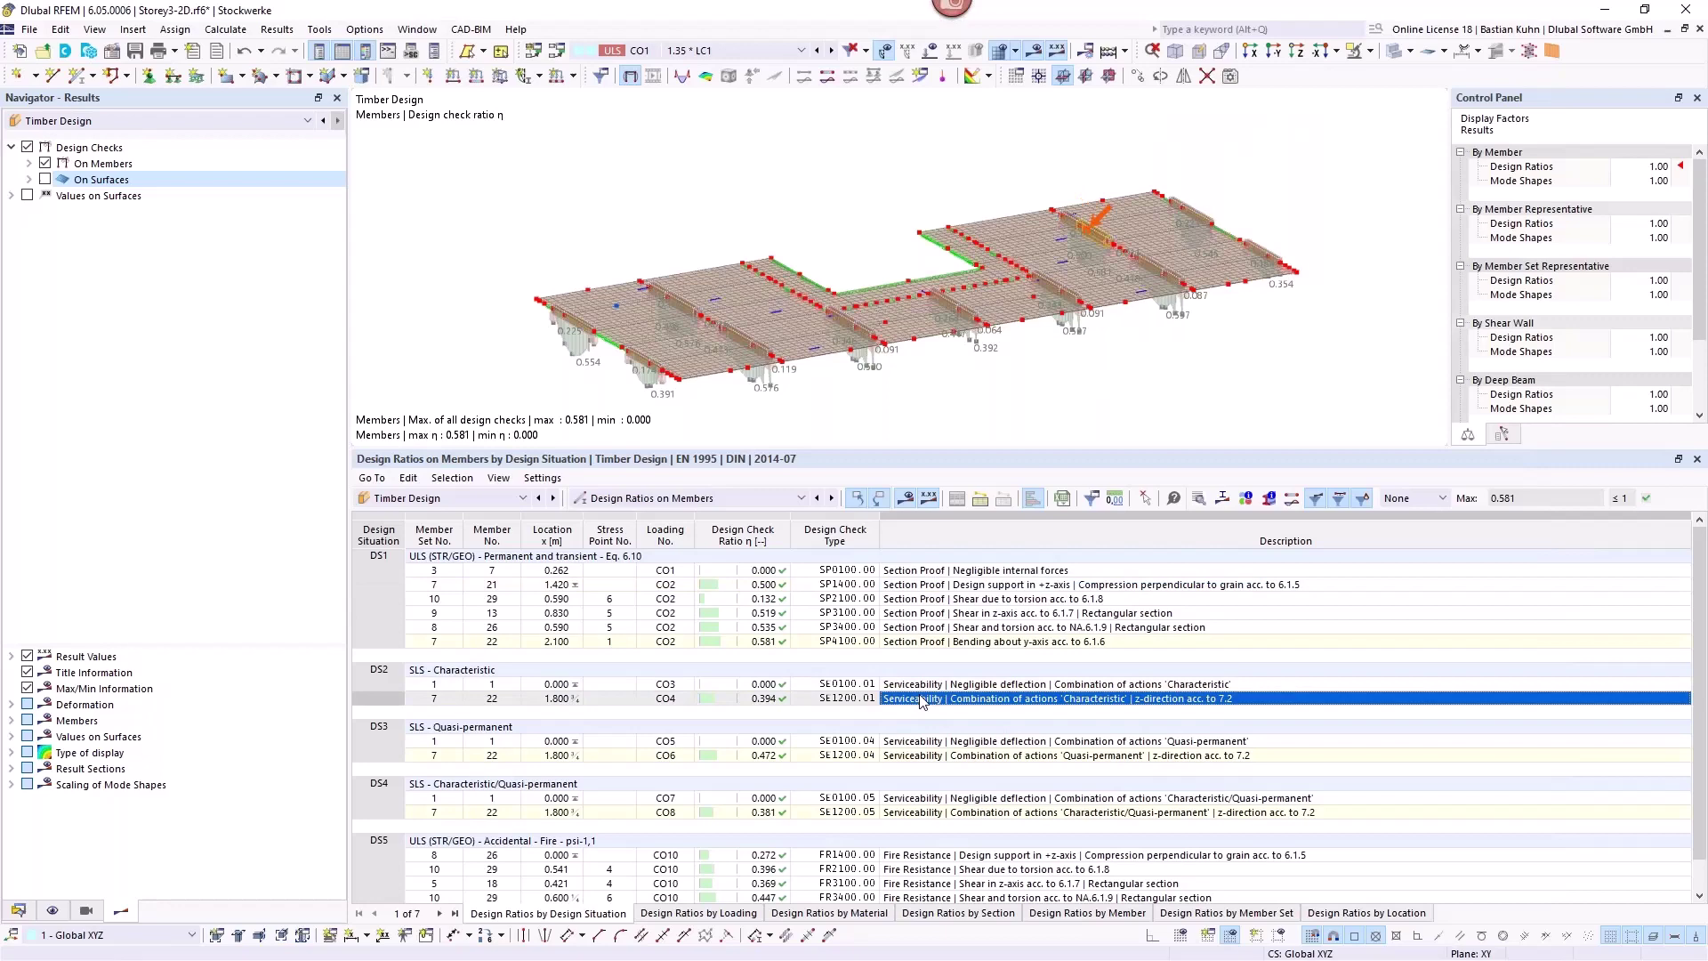
left_click(933, 759)
scroll(934, 762, "down", 1)
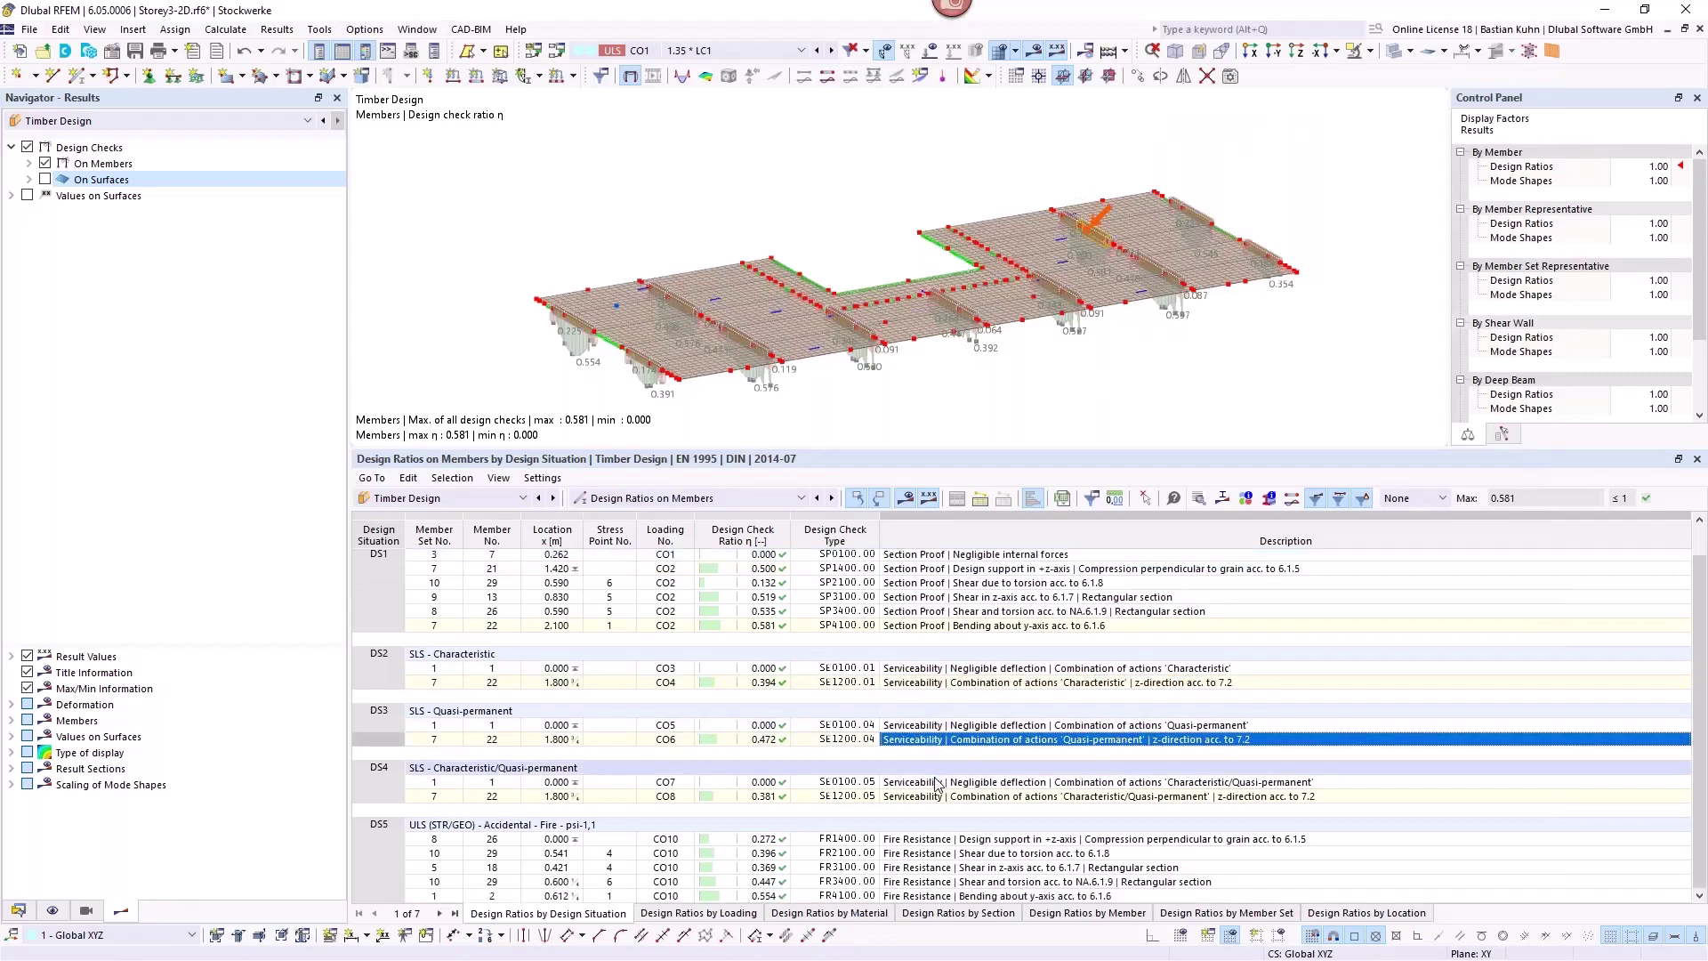
left_click(960, 796)
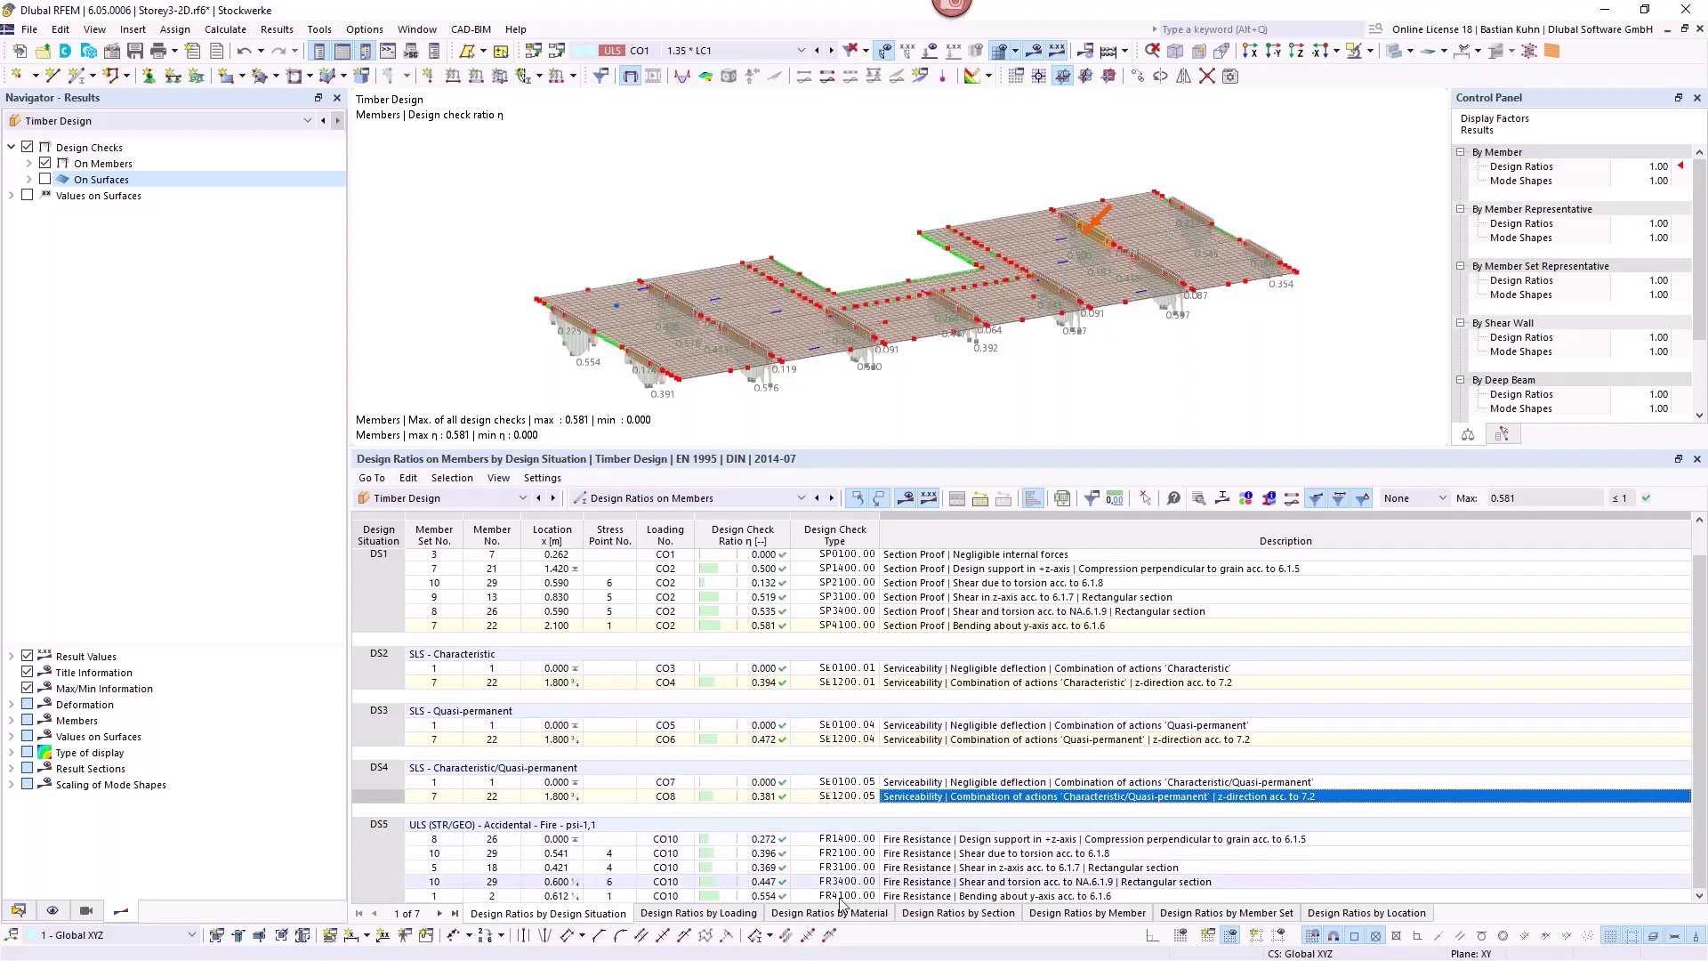
left_click(911, 896)
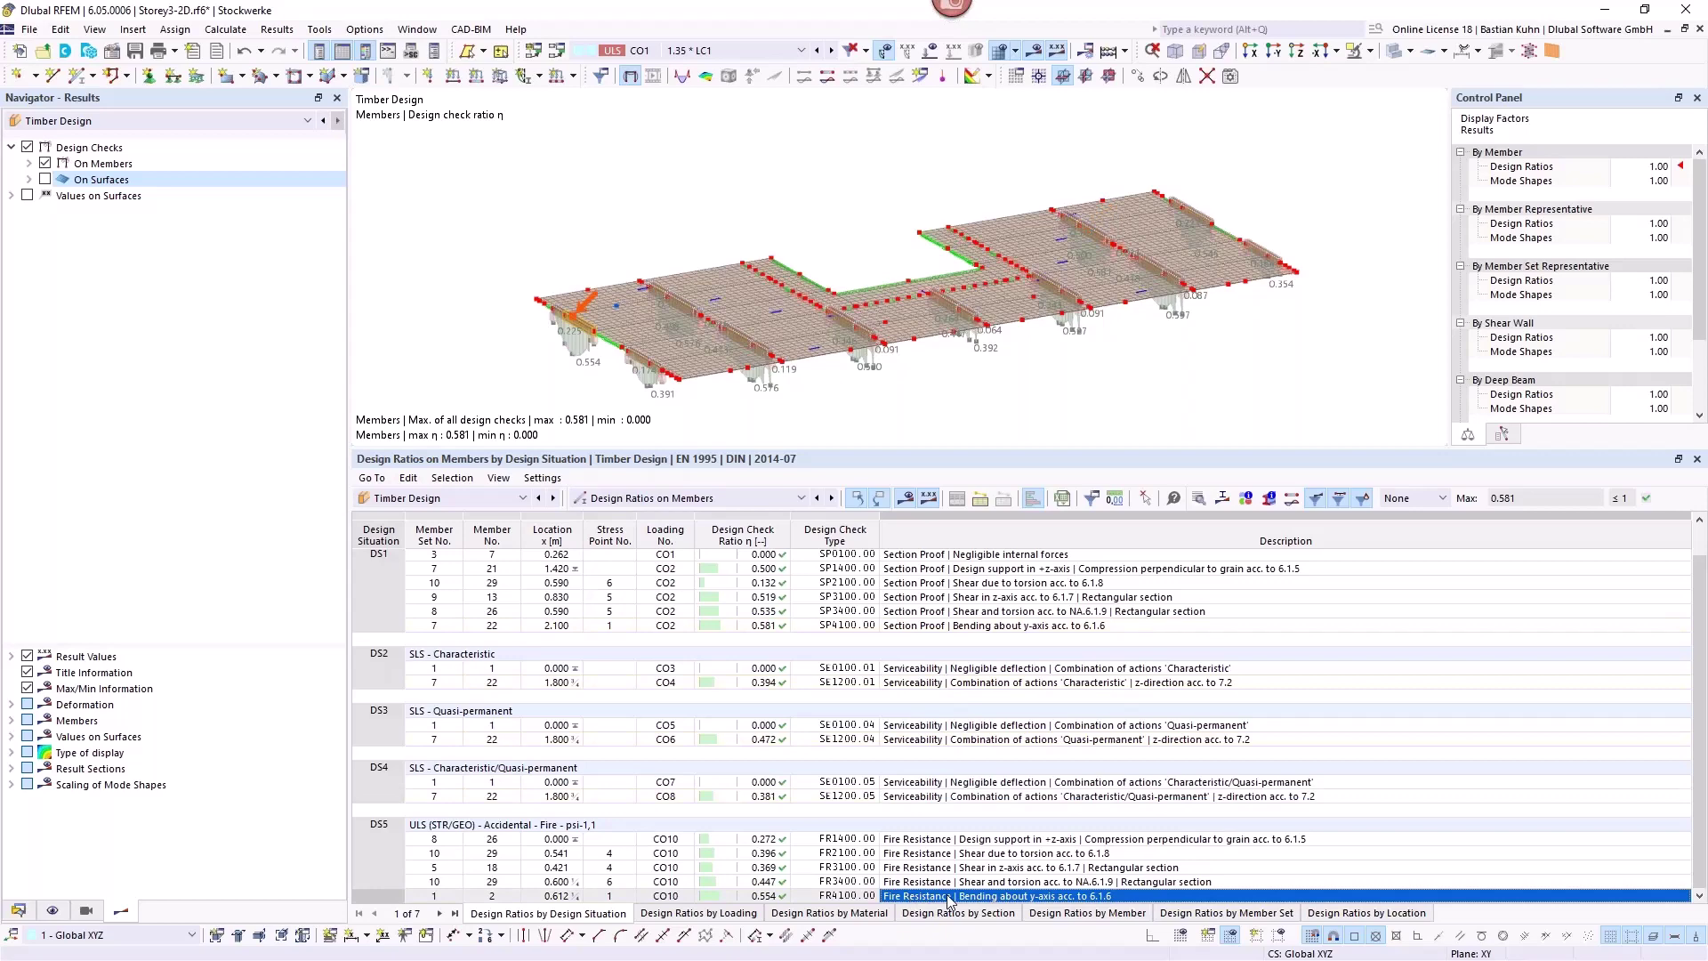
Examine the details of fire resistance bending check FR4100 in DS5, comparing the full and reduced section properties.
double_click(948, 897)
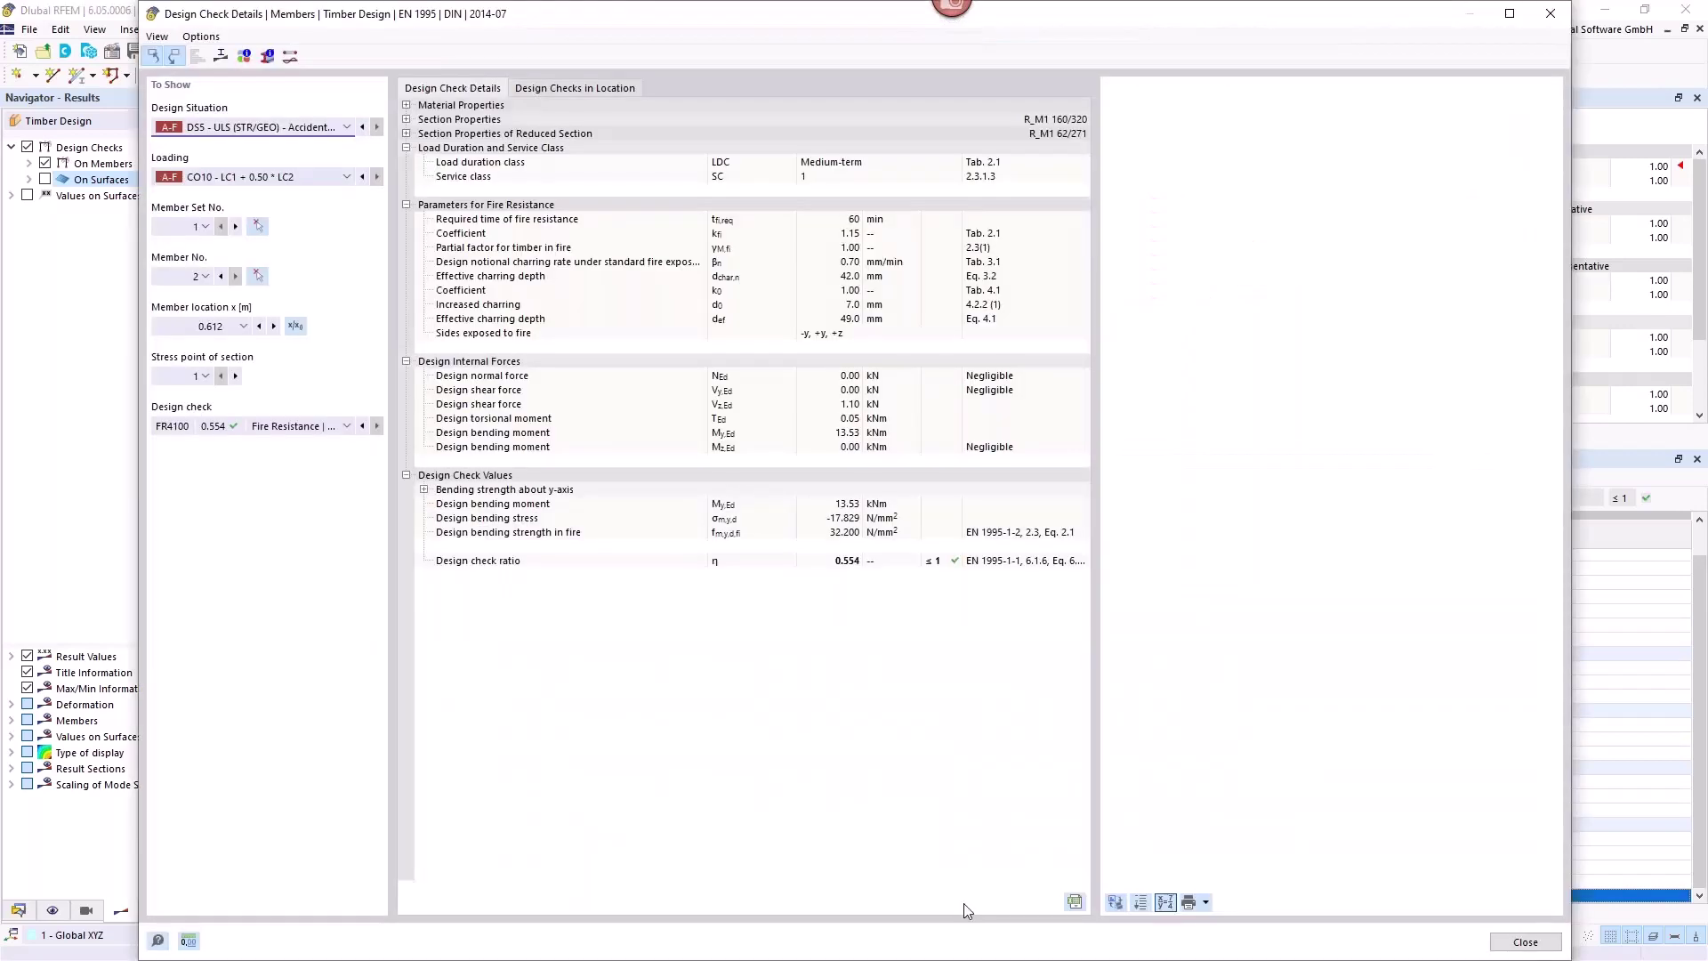
left_click(406, 133)
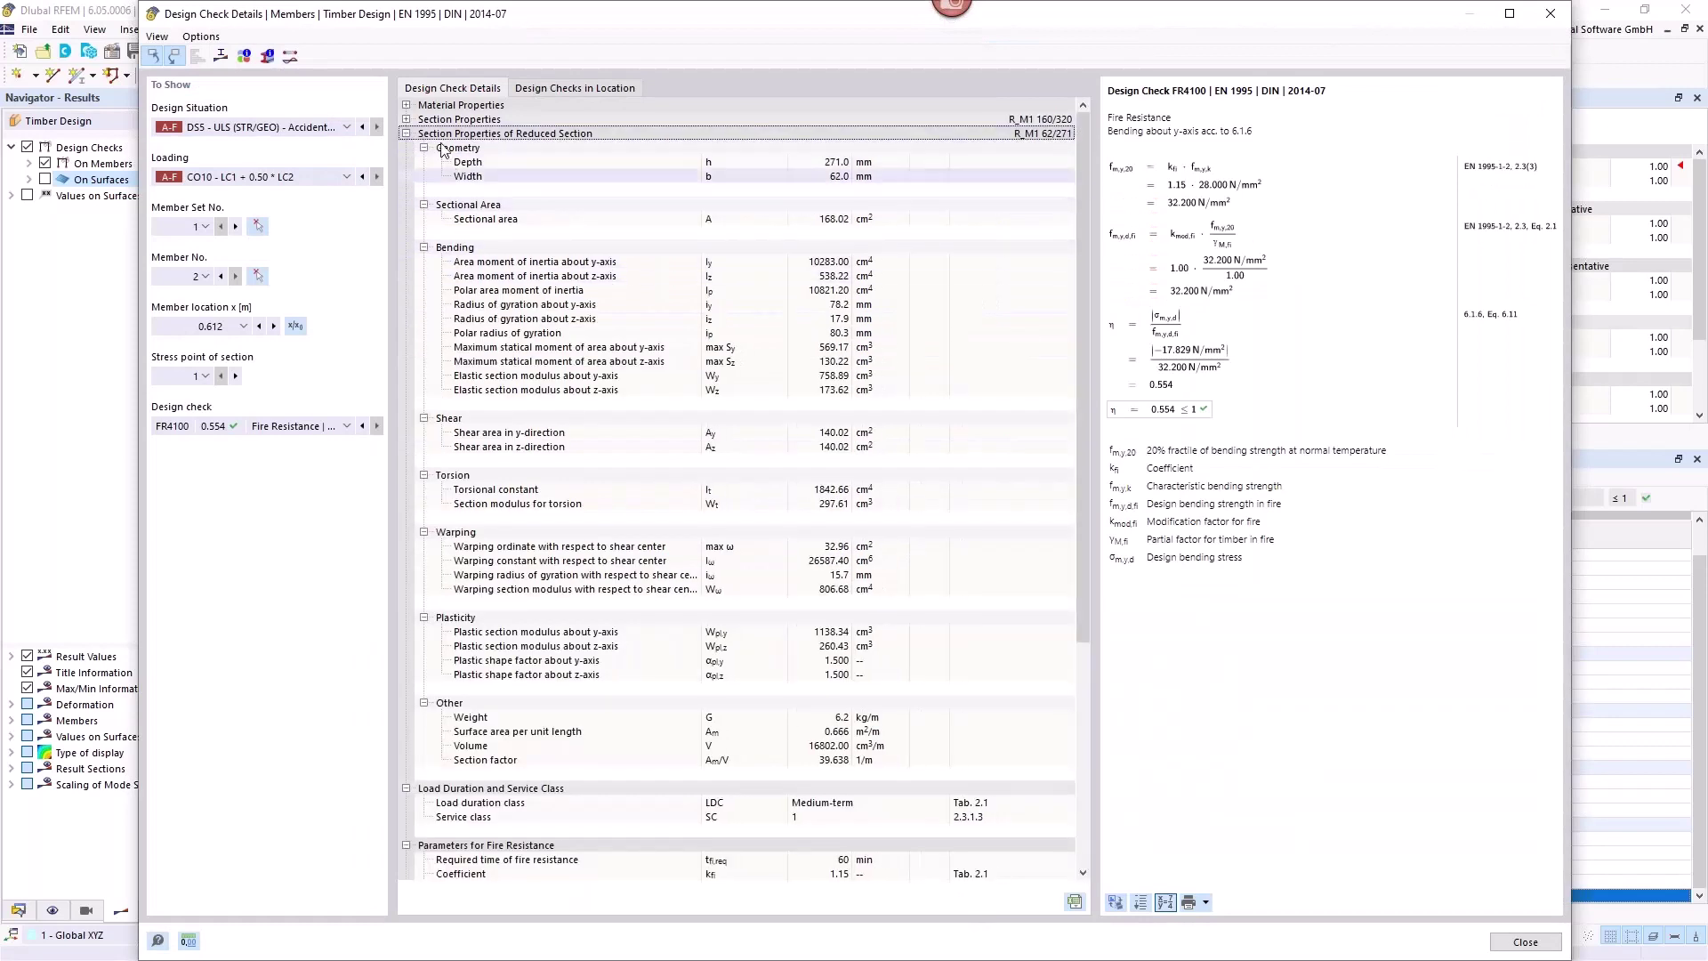
left_click(407, 119)
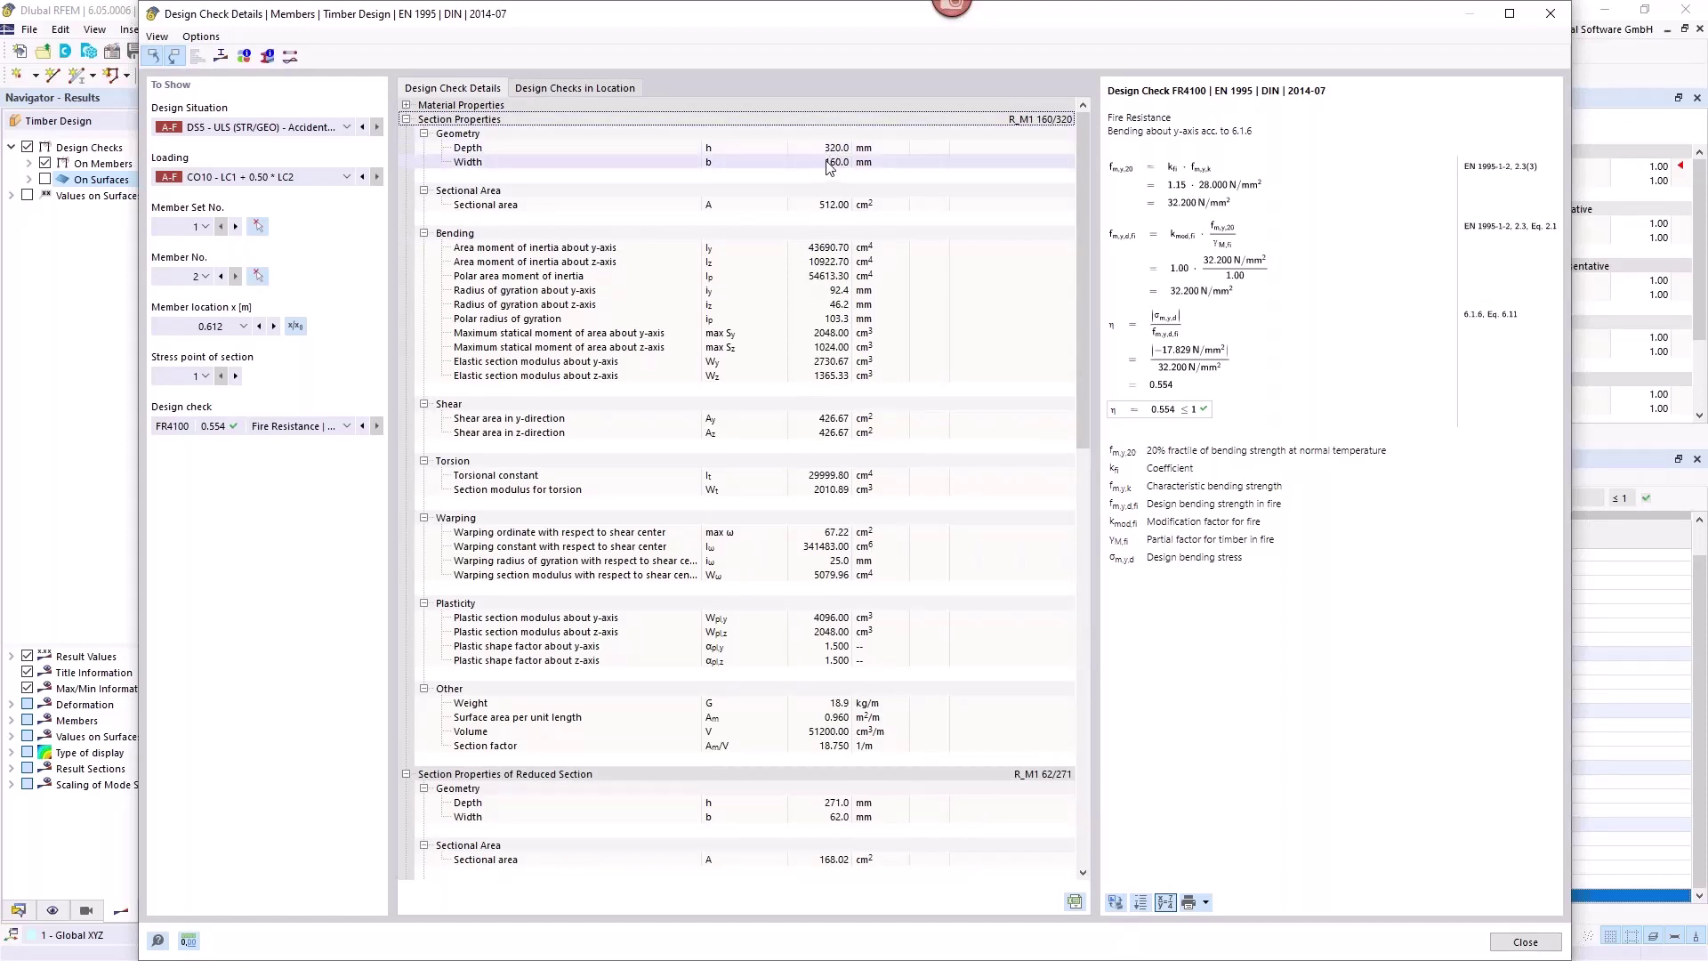
scroll(867, 373, "down", 5)
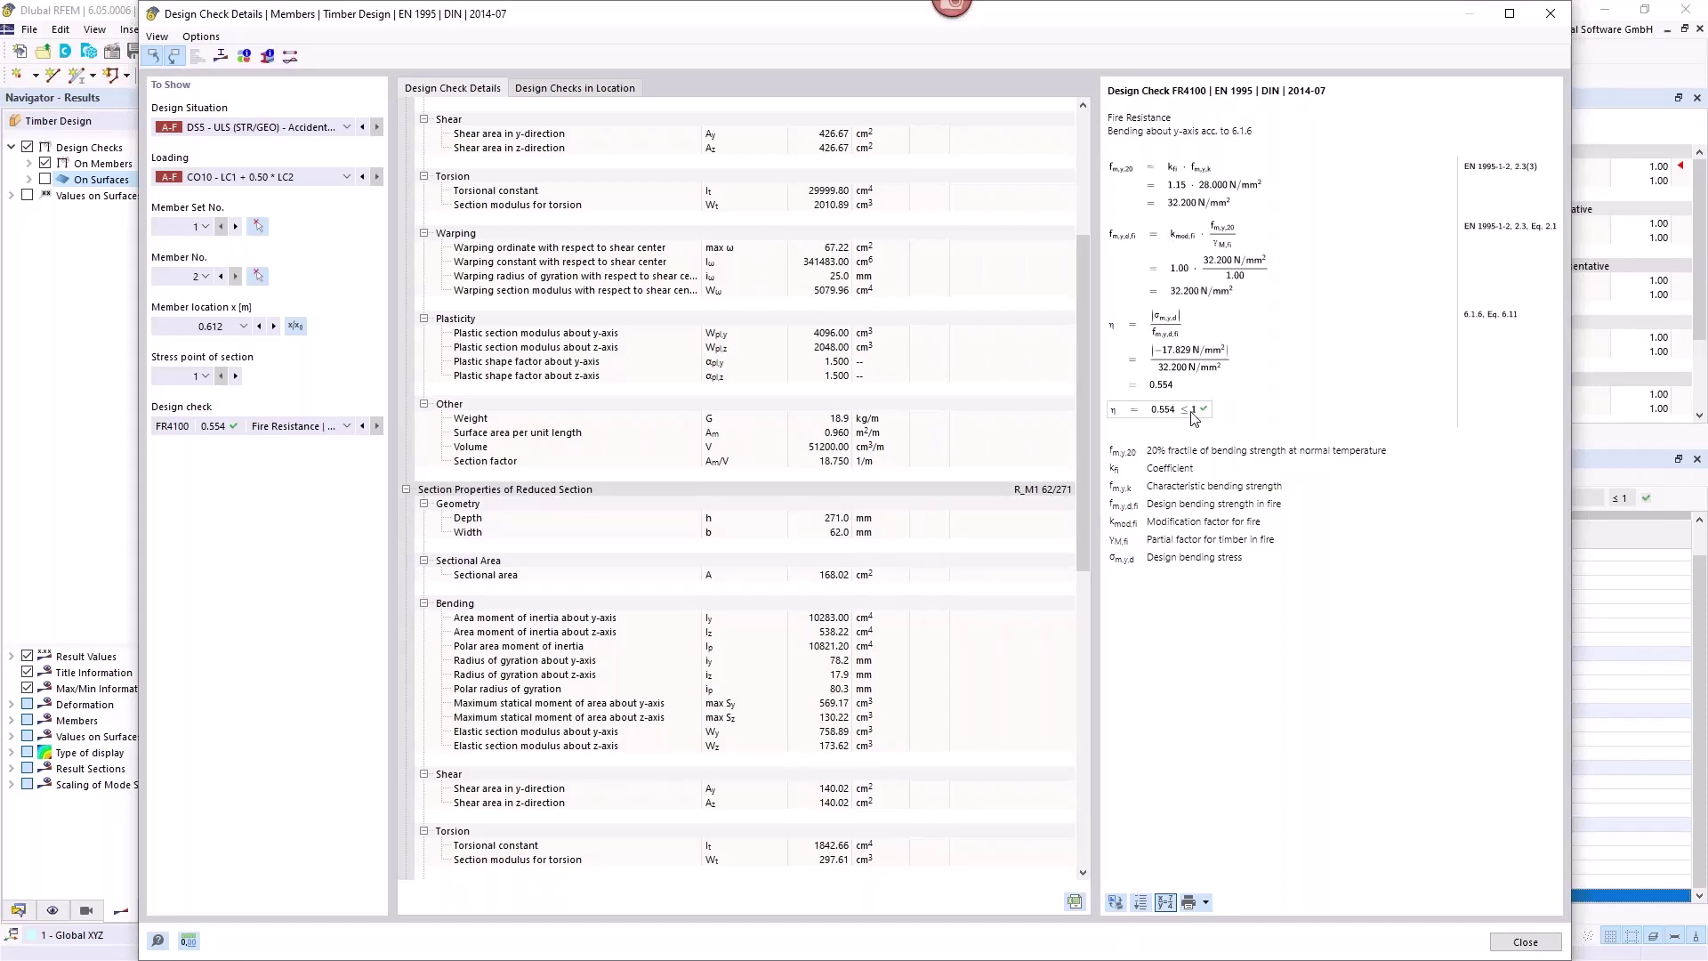
left_click(1552, 14)
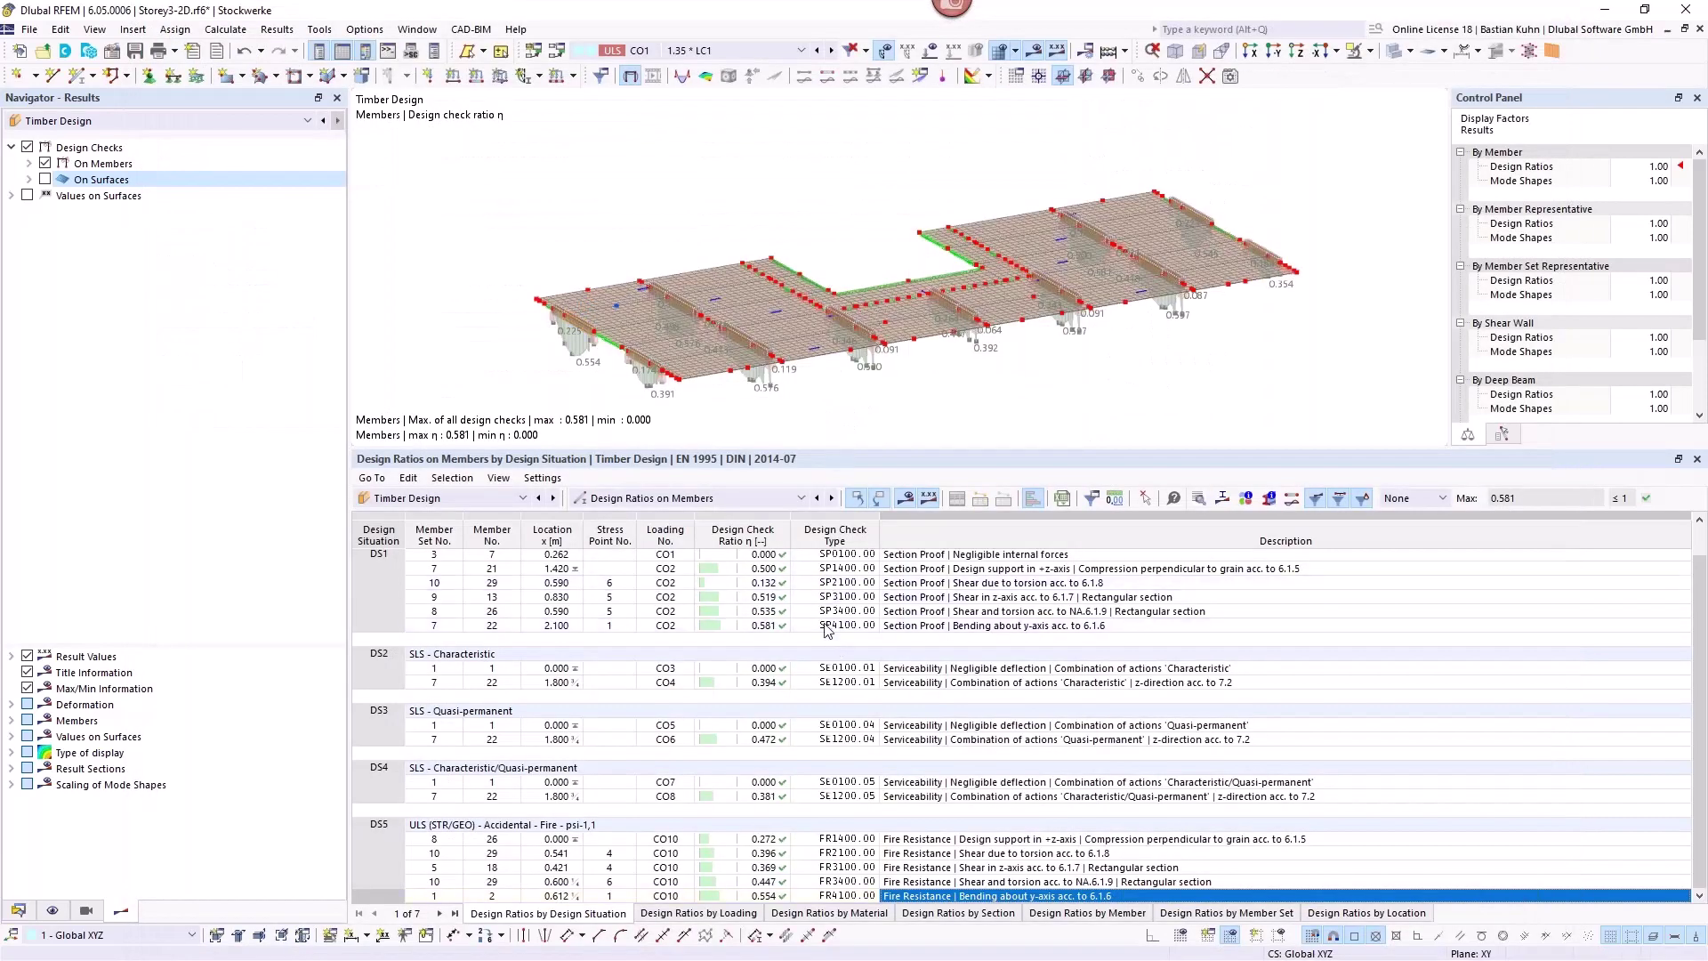
Show the Design Ratios on Surfaces table and locate fire design check FD4100 of DS5 on the model.
left_click(832, 498)
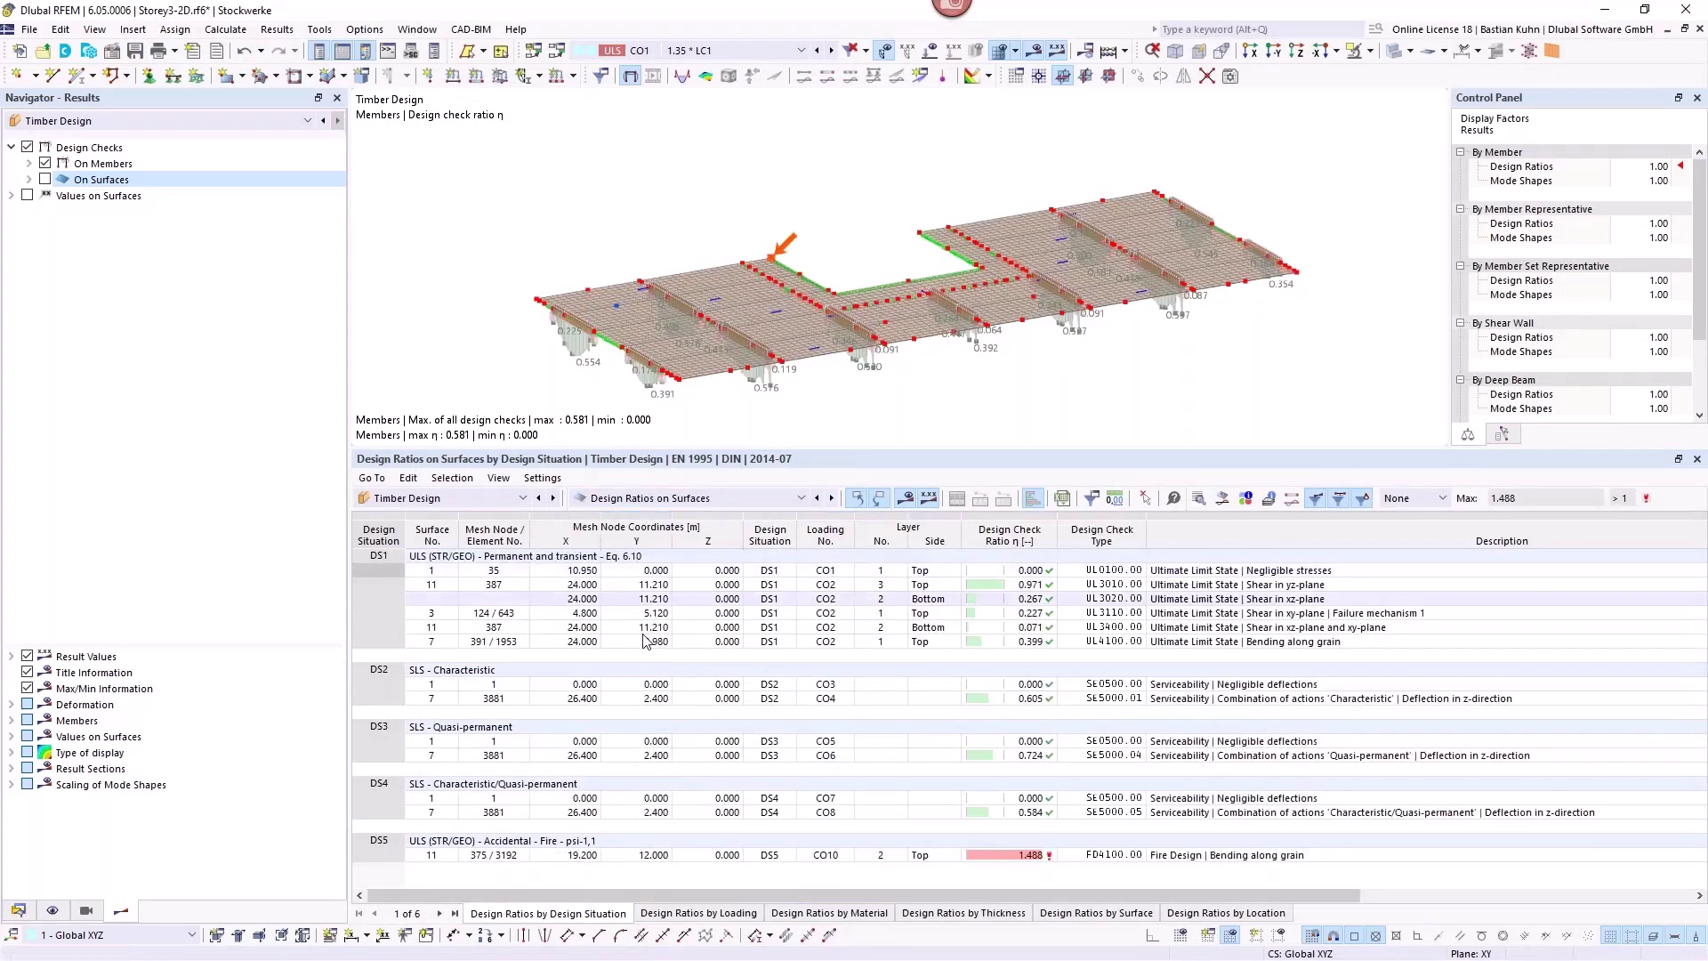
left_click(1194, 859)
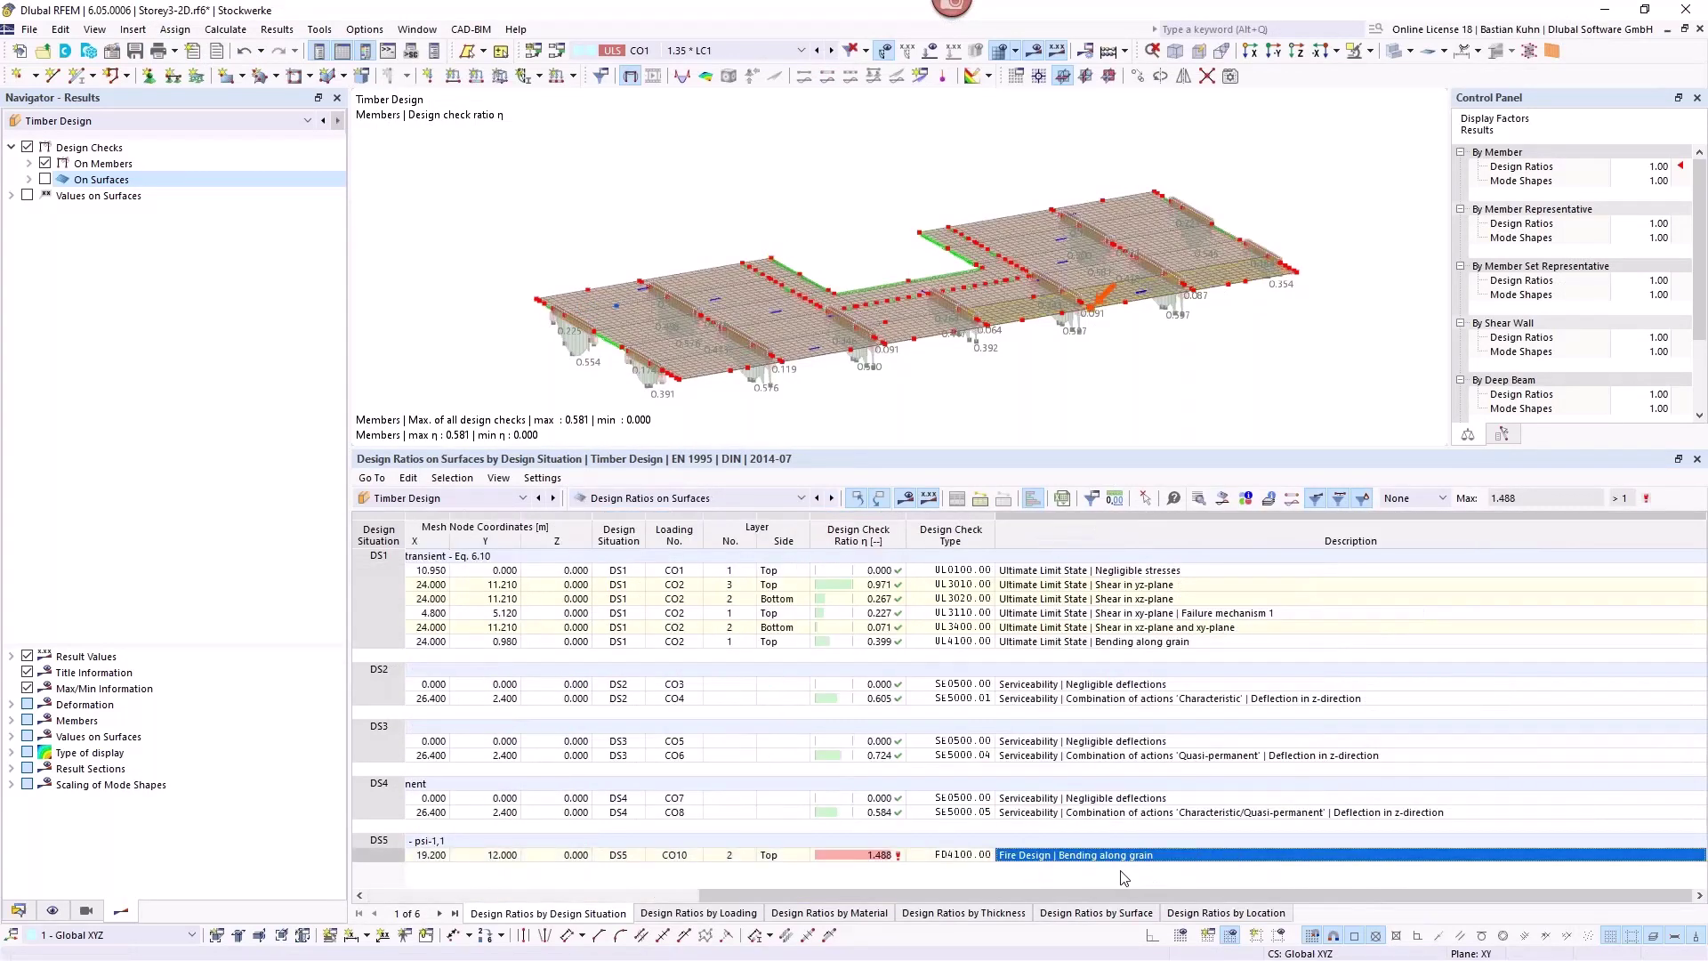
left_click_drag(1023, 895, 700, 895)
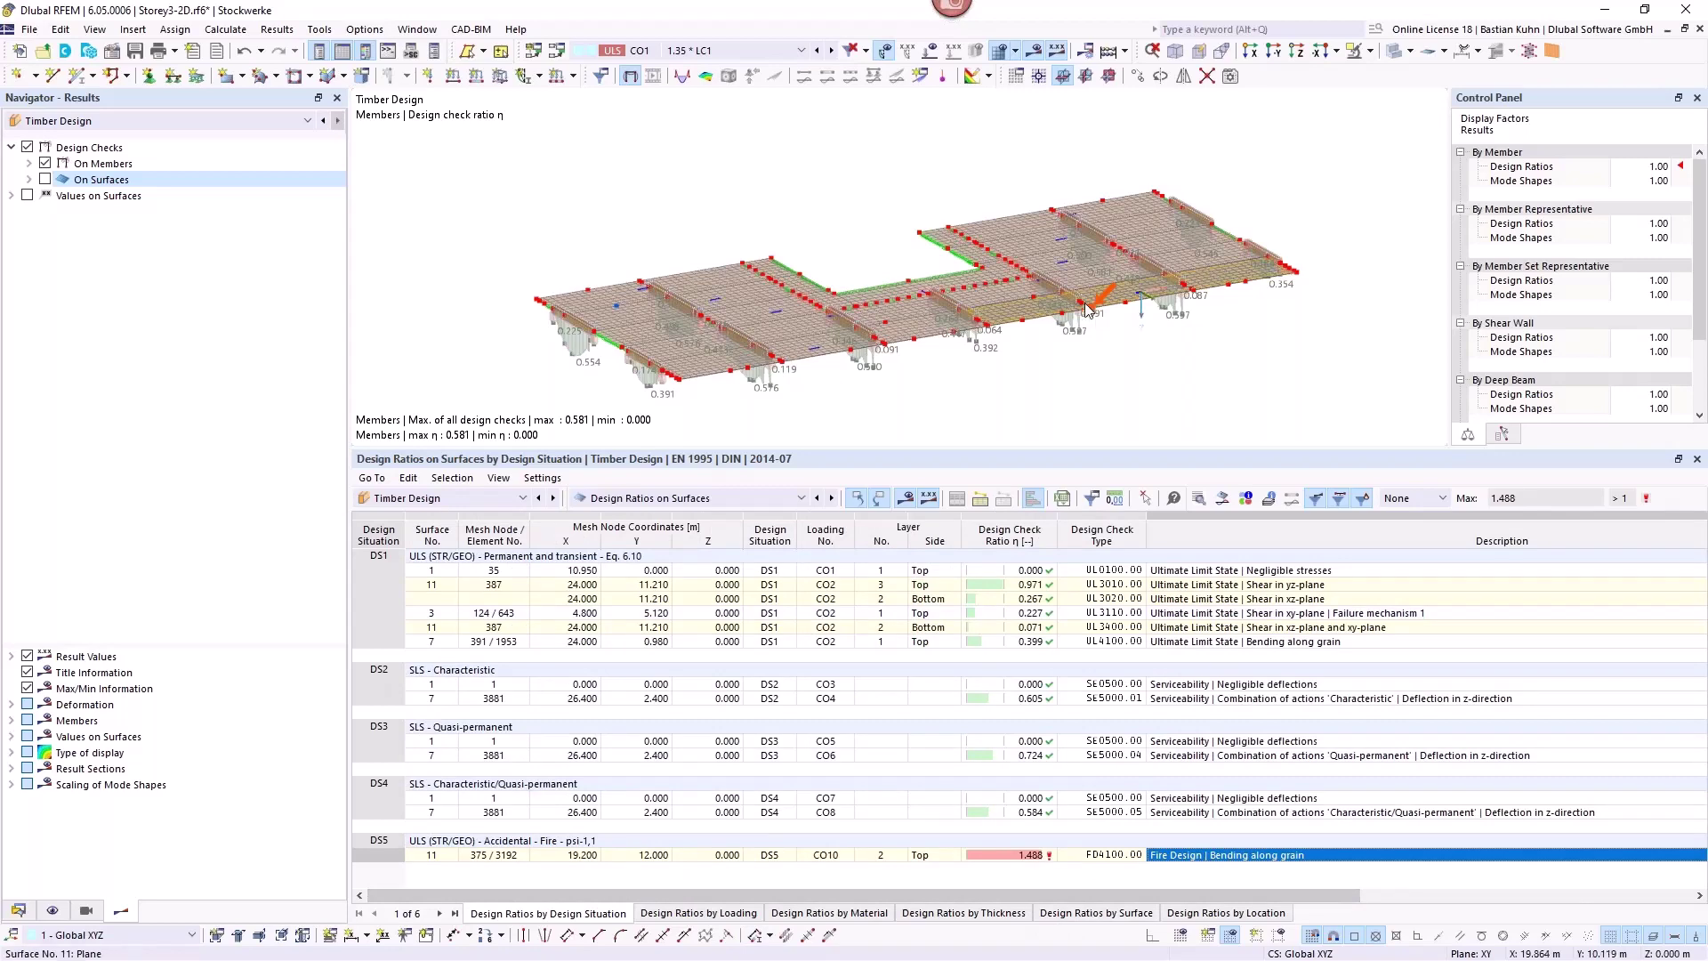
scroll(1087, 357, "up", 5)
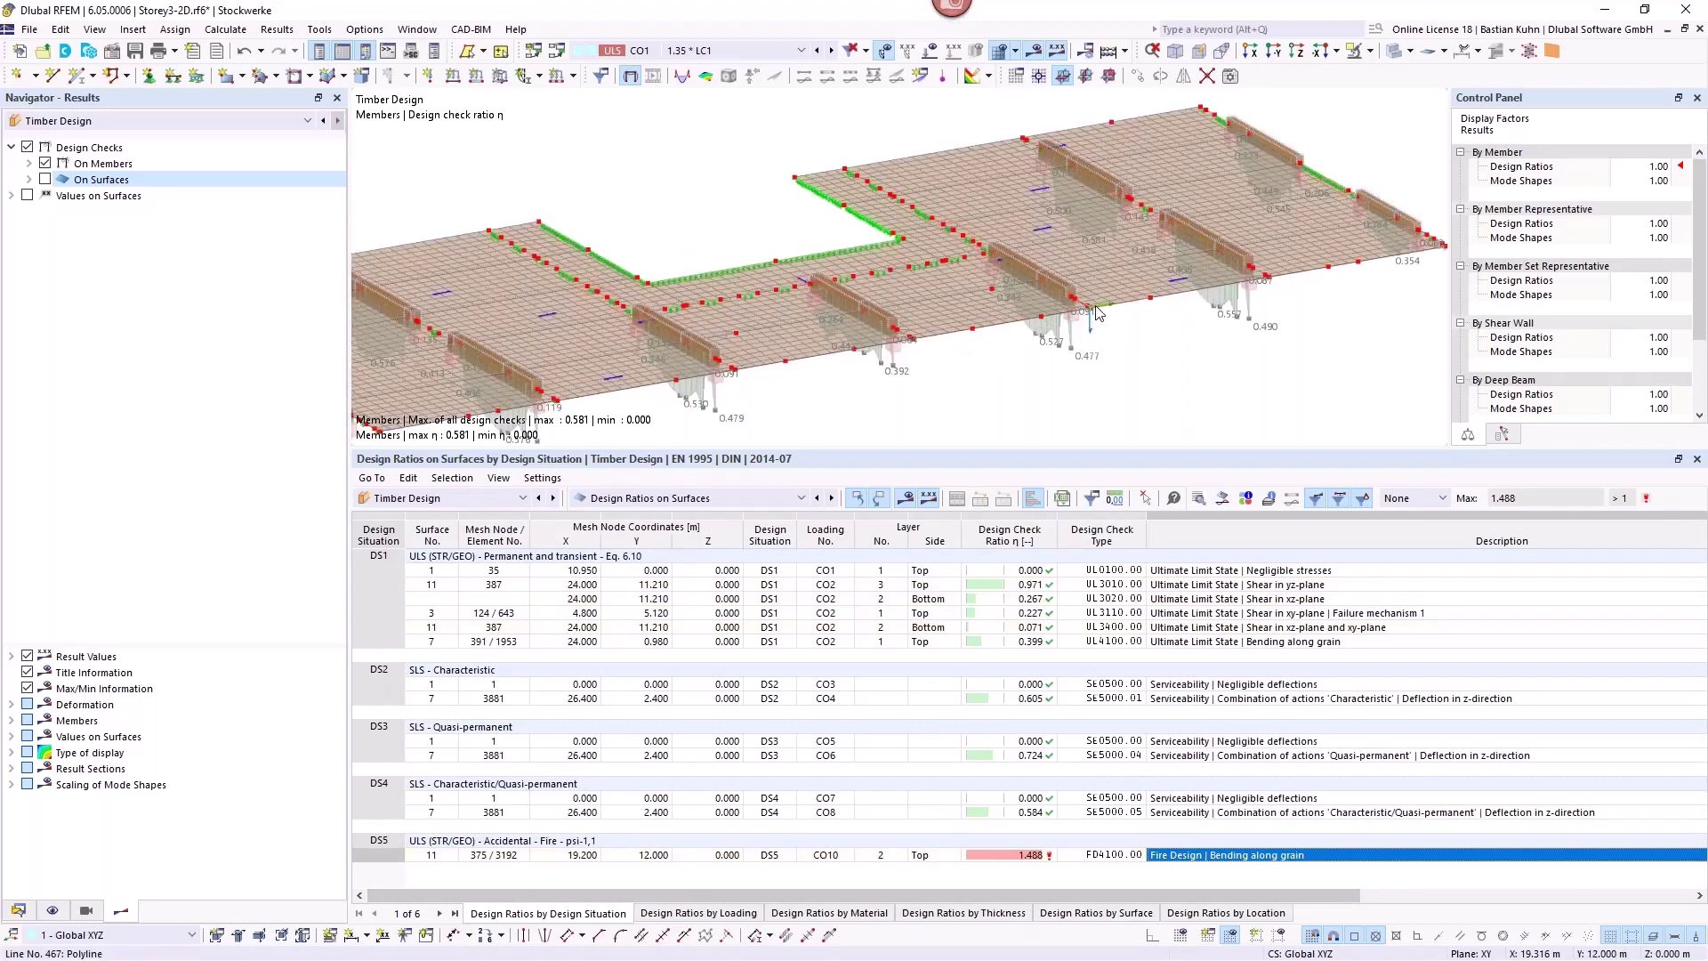
scroll(1099, 313, "up", 2)
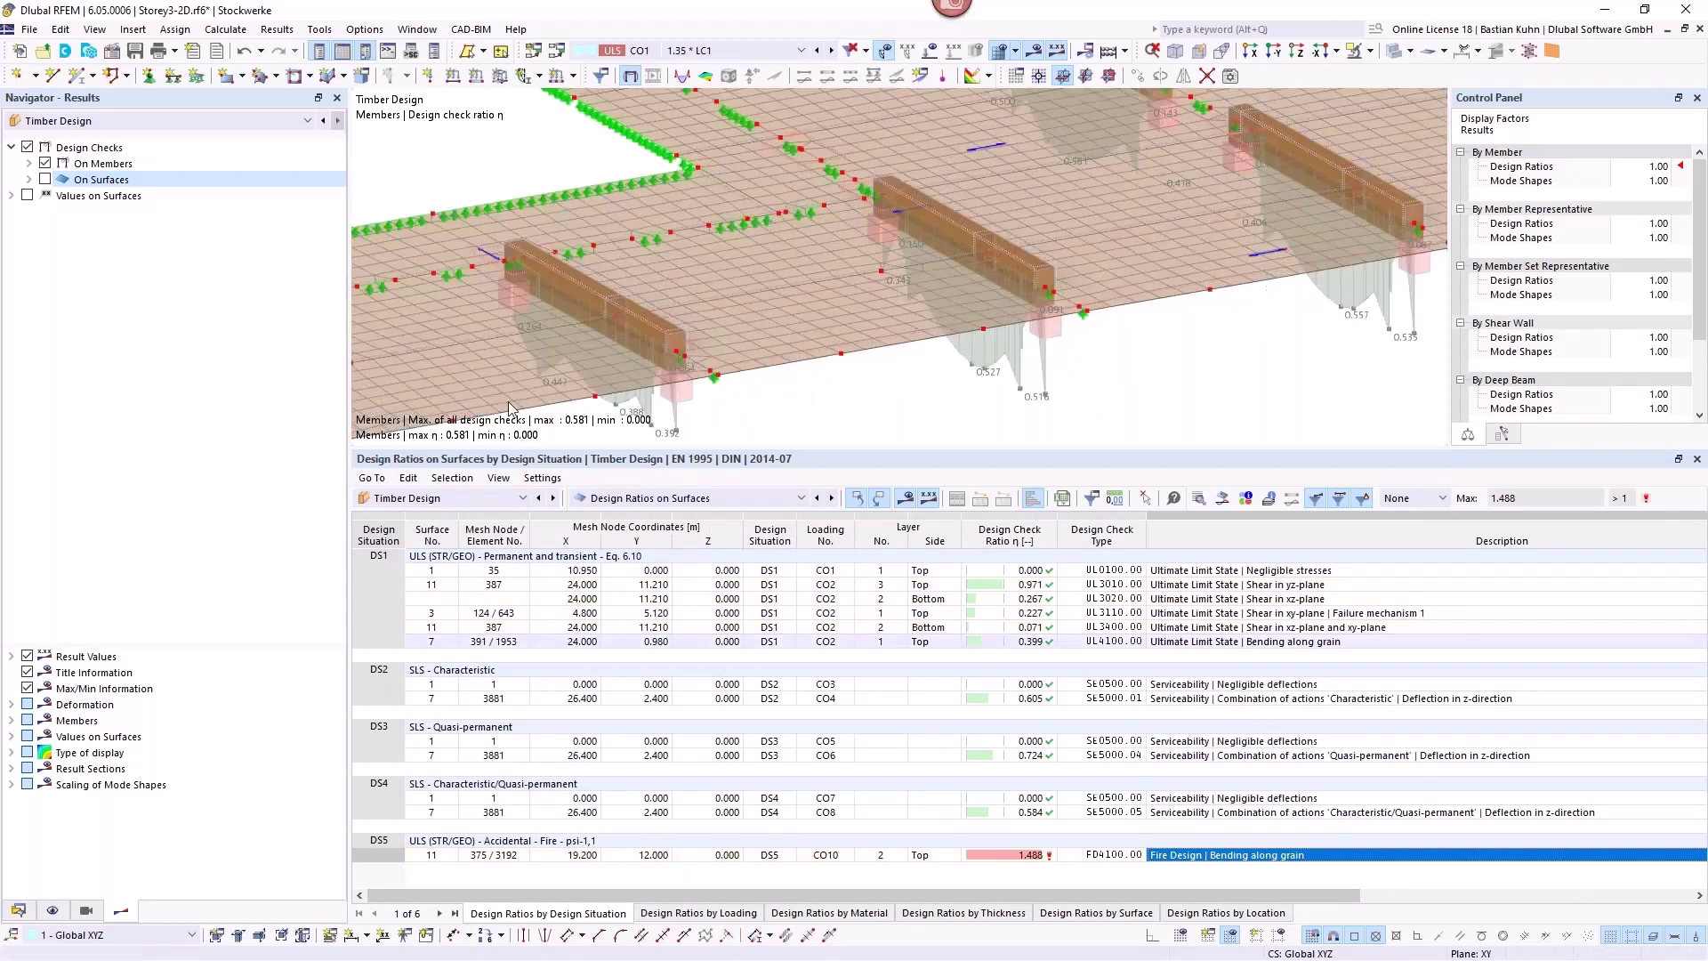
Display the design checks on surfaces and inspect the ratio contours at the support near the governing fire design point.
left_click(44, 180)
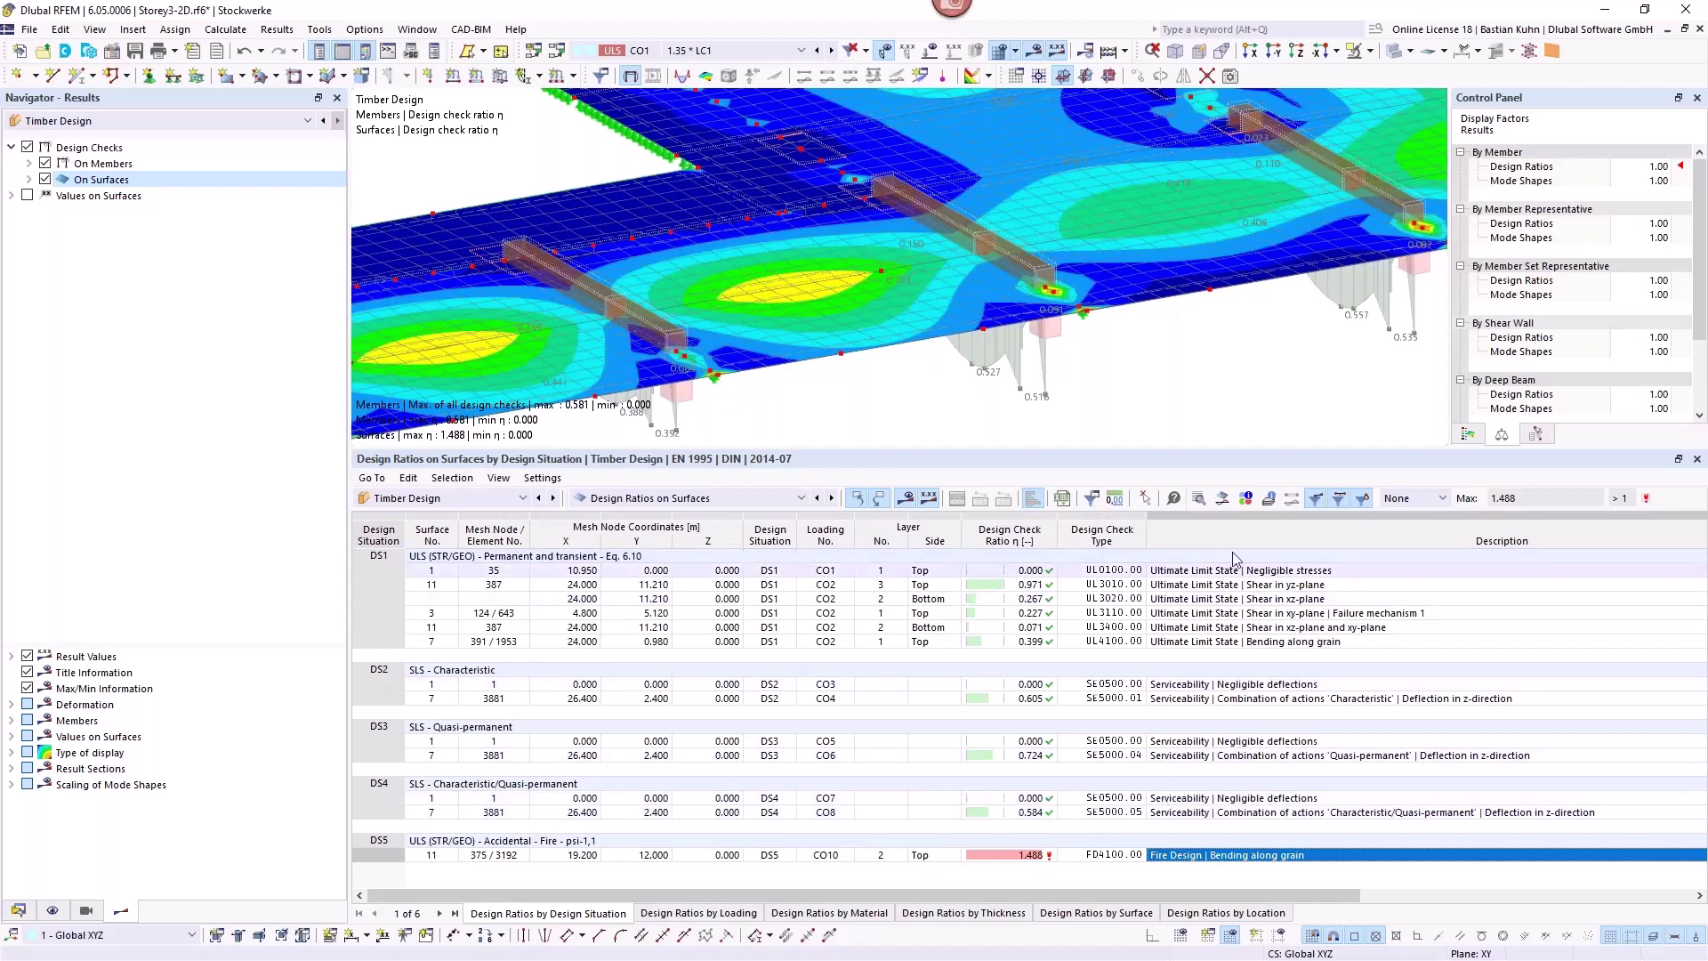
scroll(1087, 316, "up", 5)
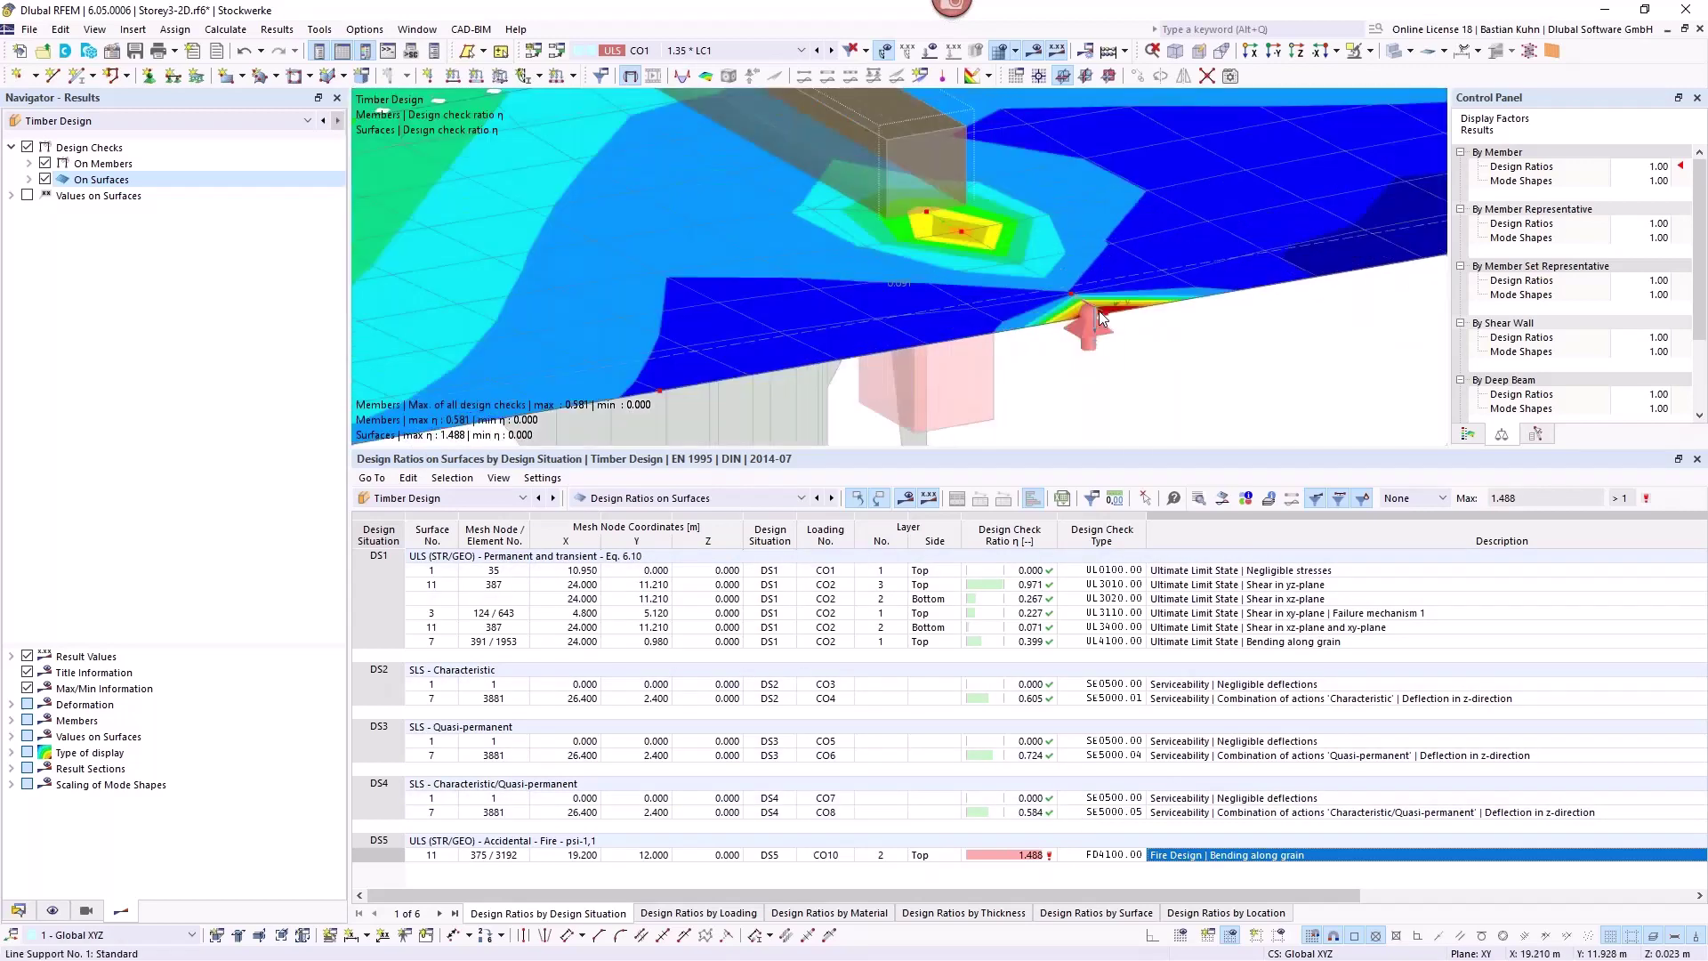
scroll(1098, 312, "down", 6)
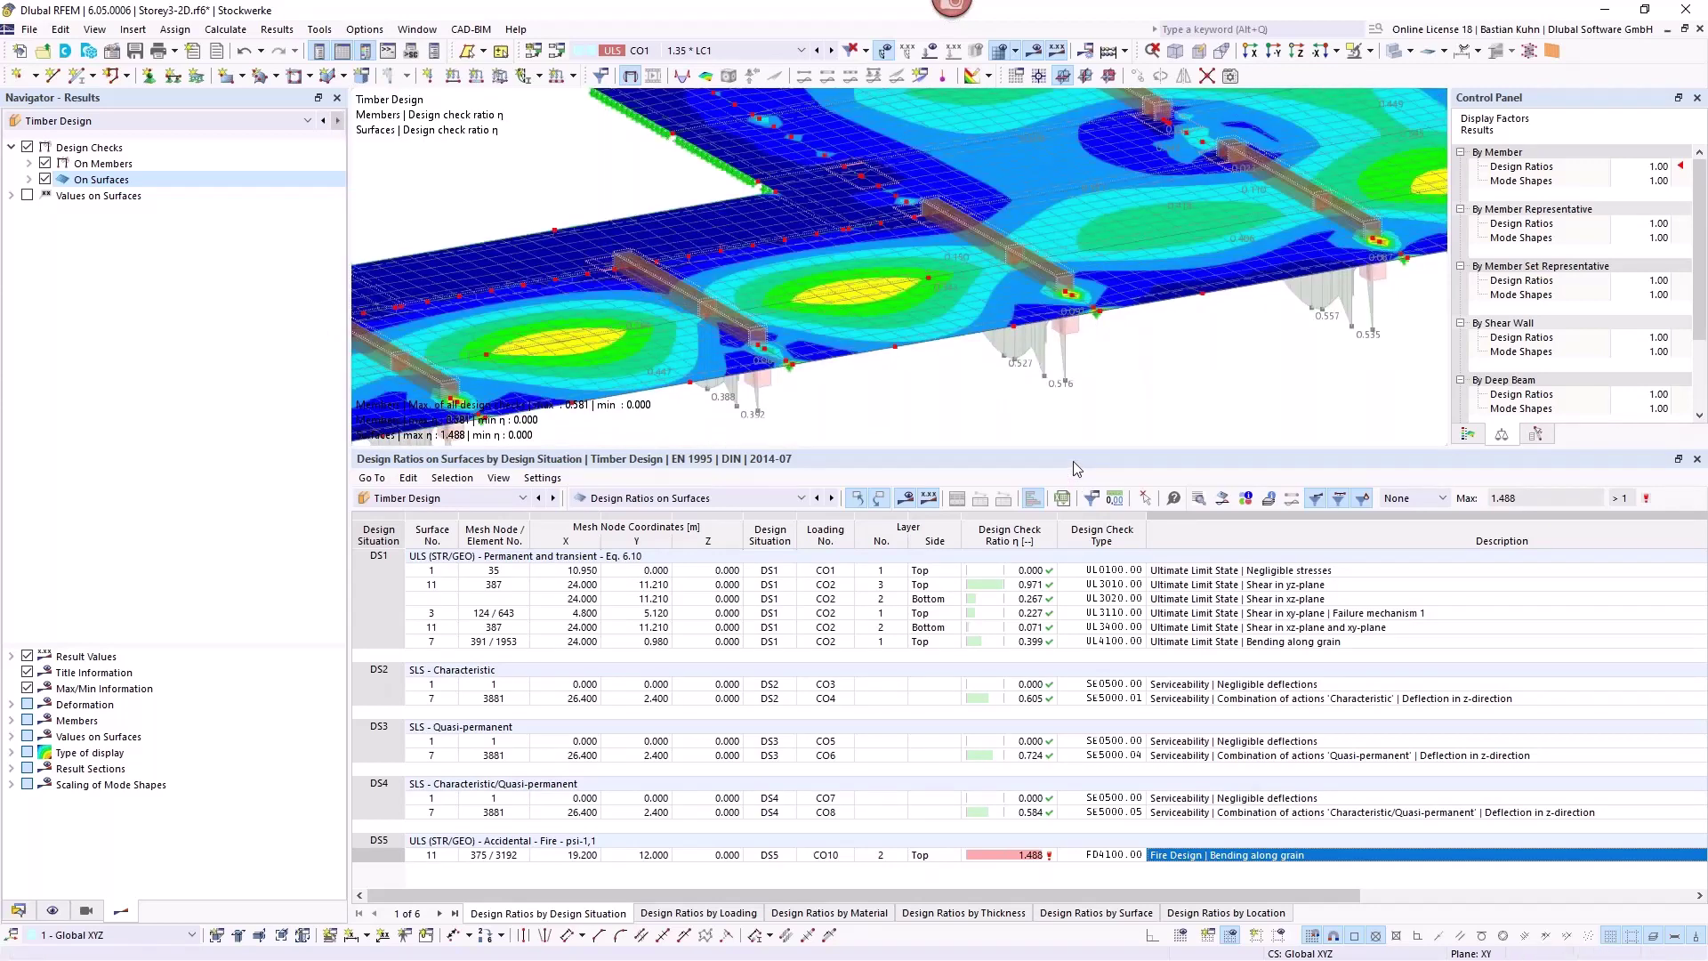
Locate DS1 shear check UL3010 on the model and view the design ratio and stress diagrams through the layers for bending check UL4100.
left_click(1223, 587)
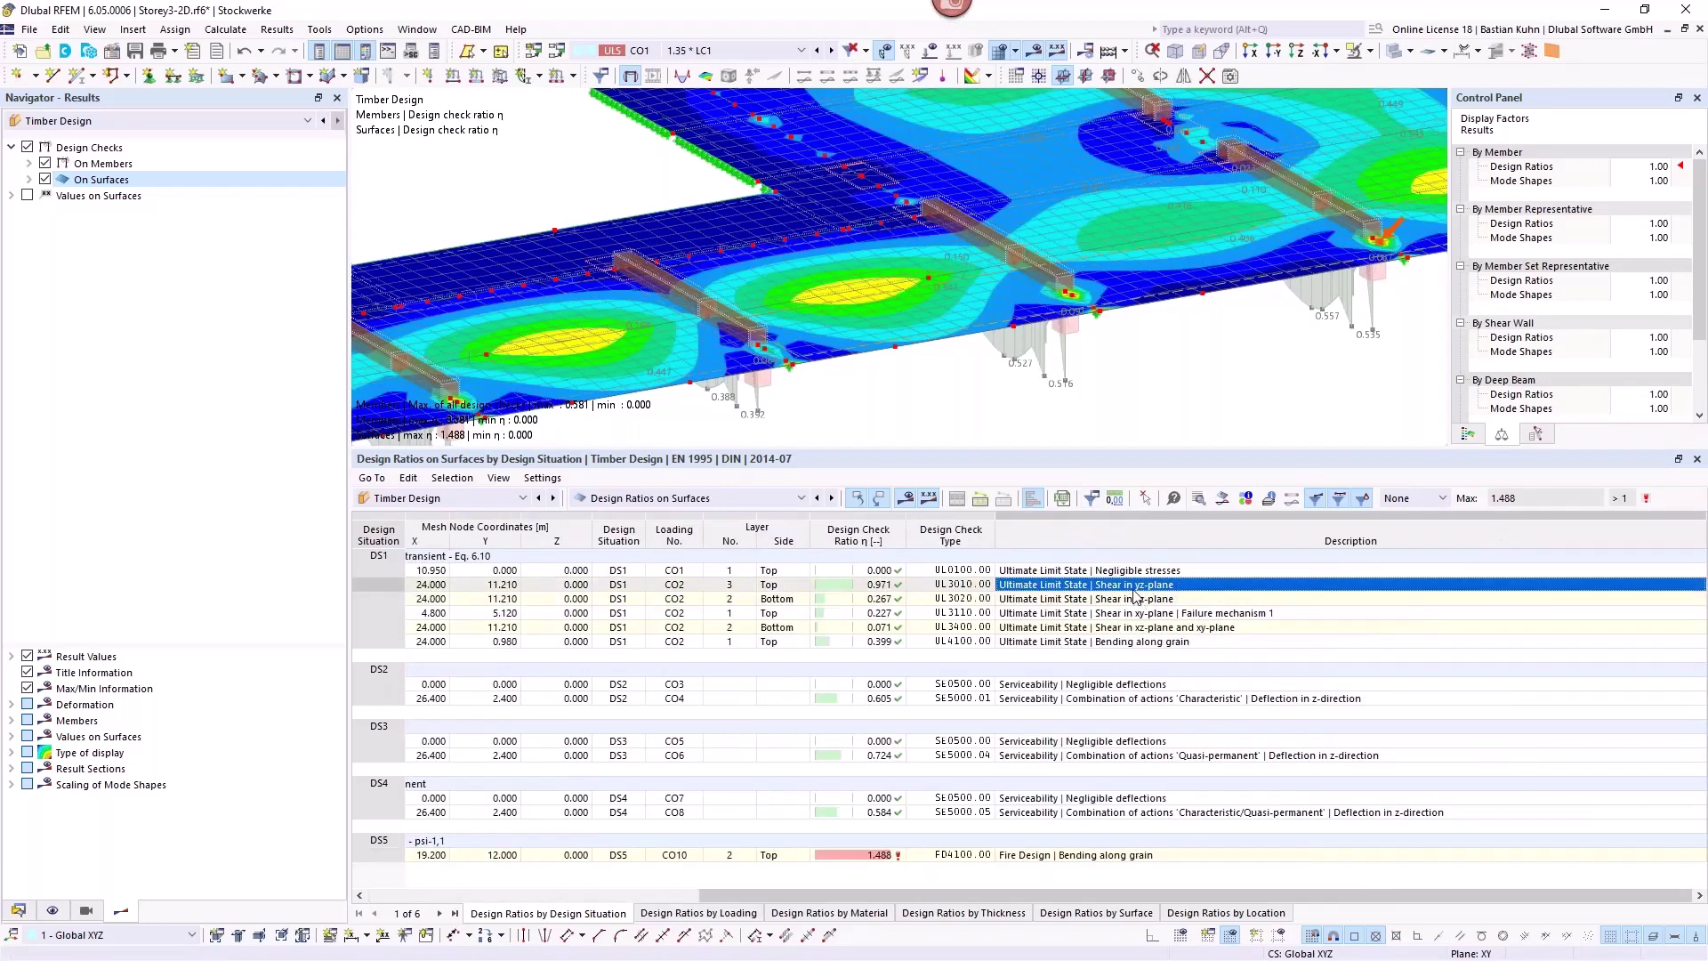
left_click(1135, 642)
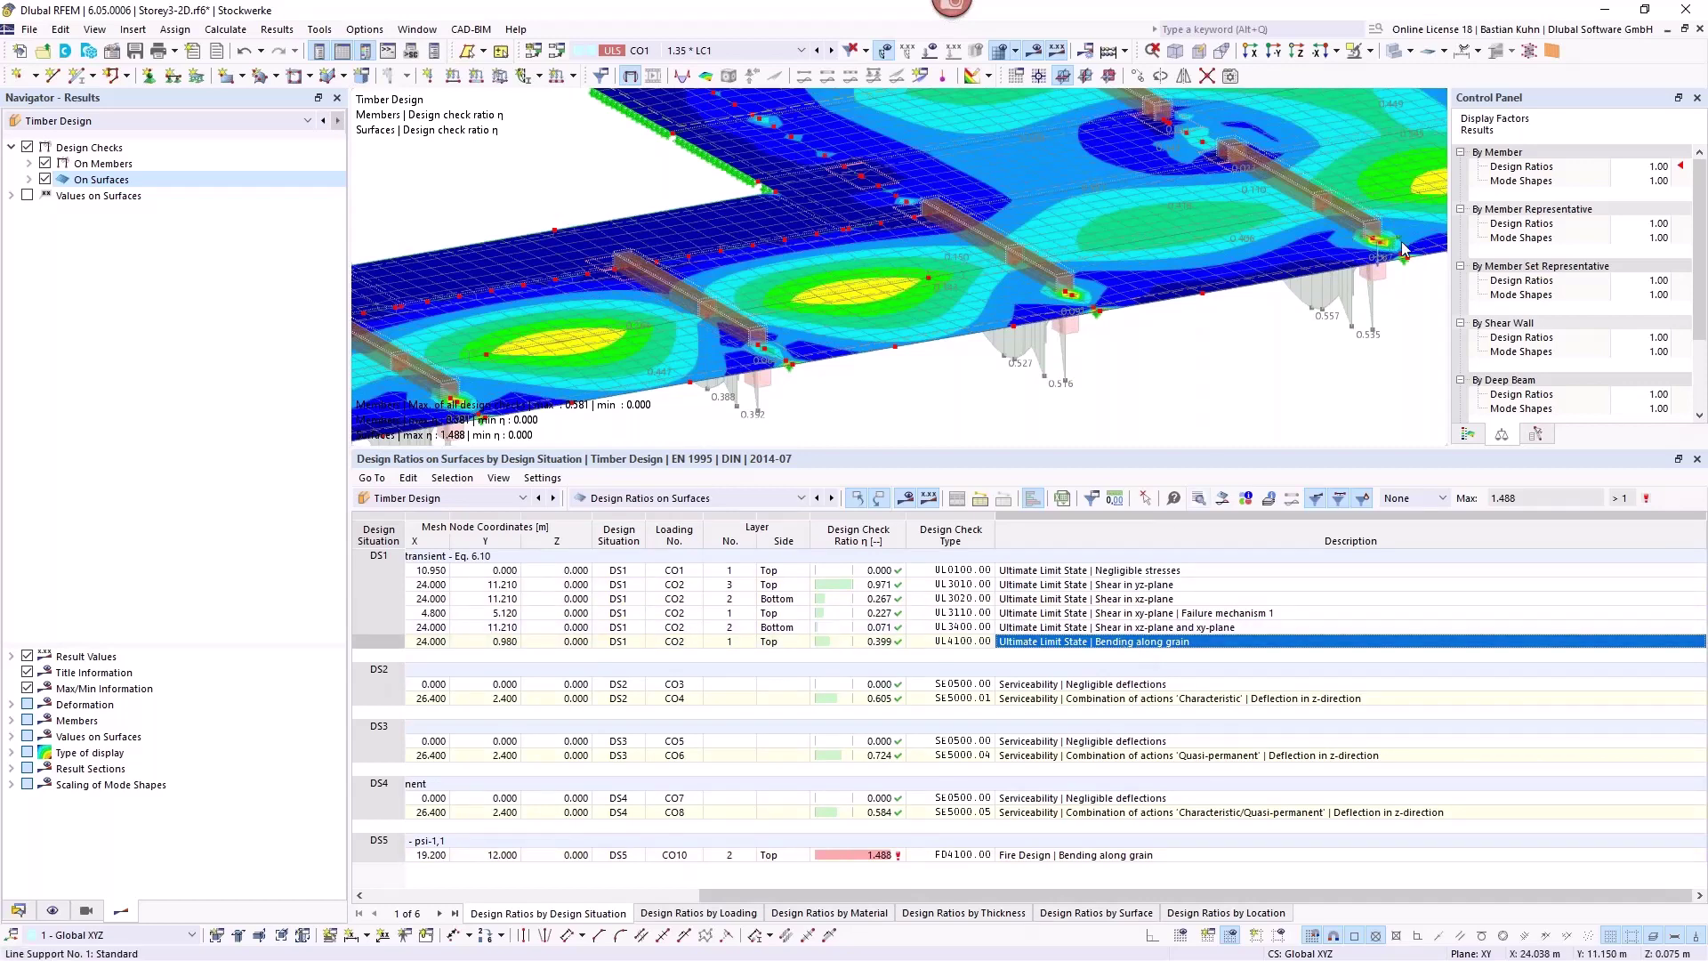
scroll(1381, 245, "up", 2)
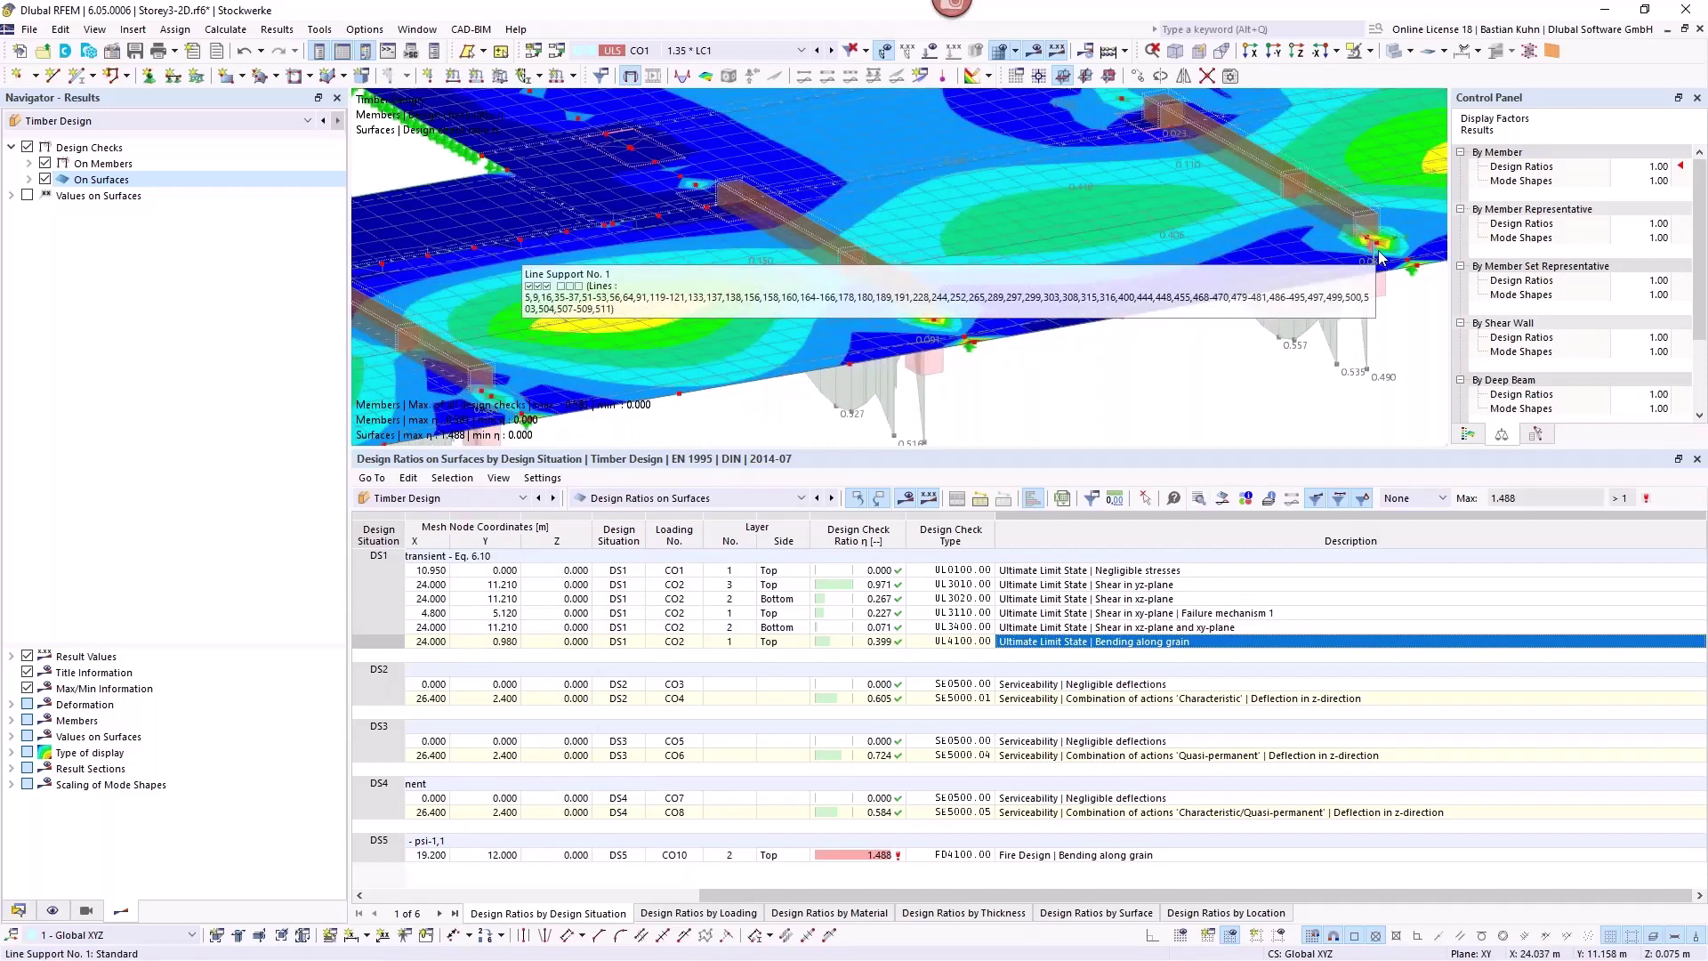
left_click(1224, 500)
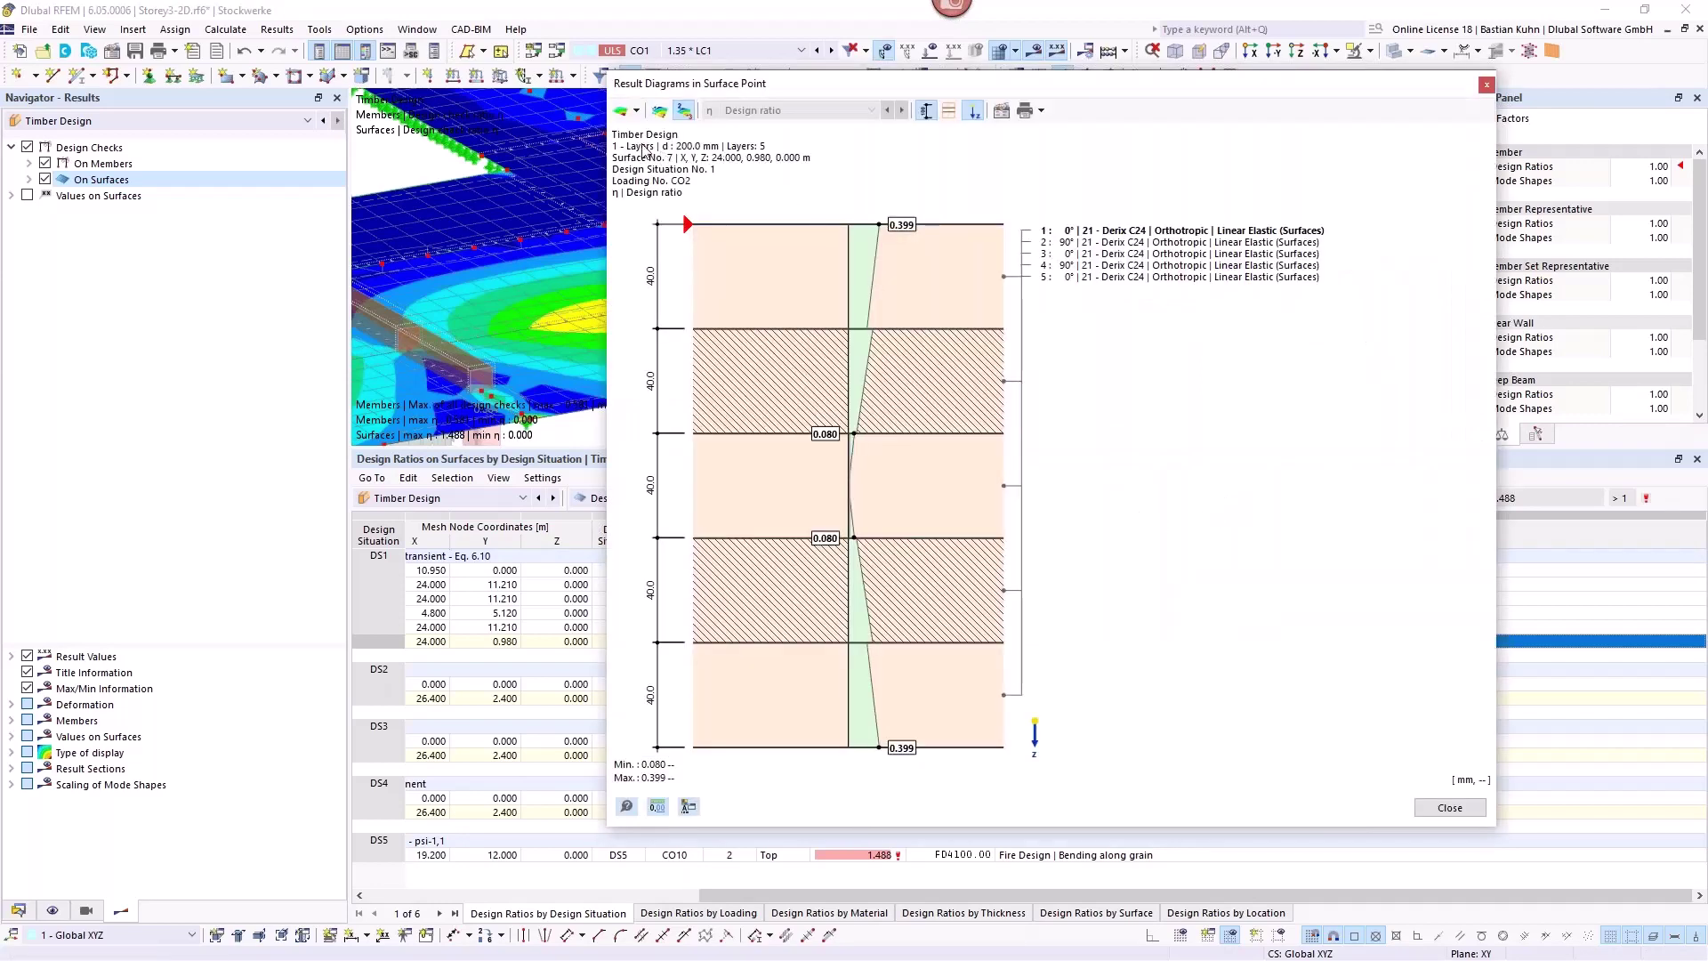
left_click(638, 110)
left_click(662, 162)
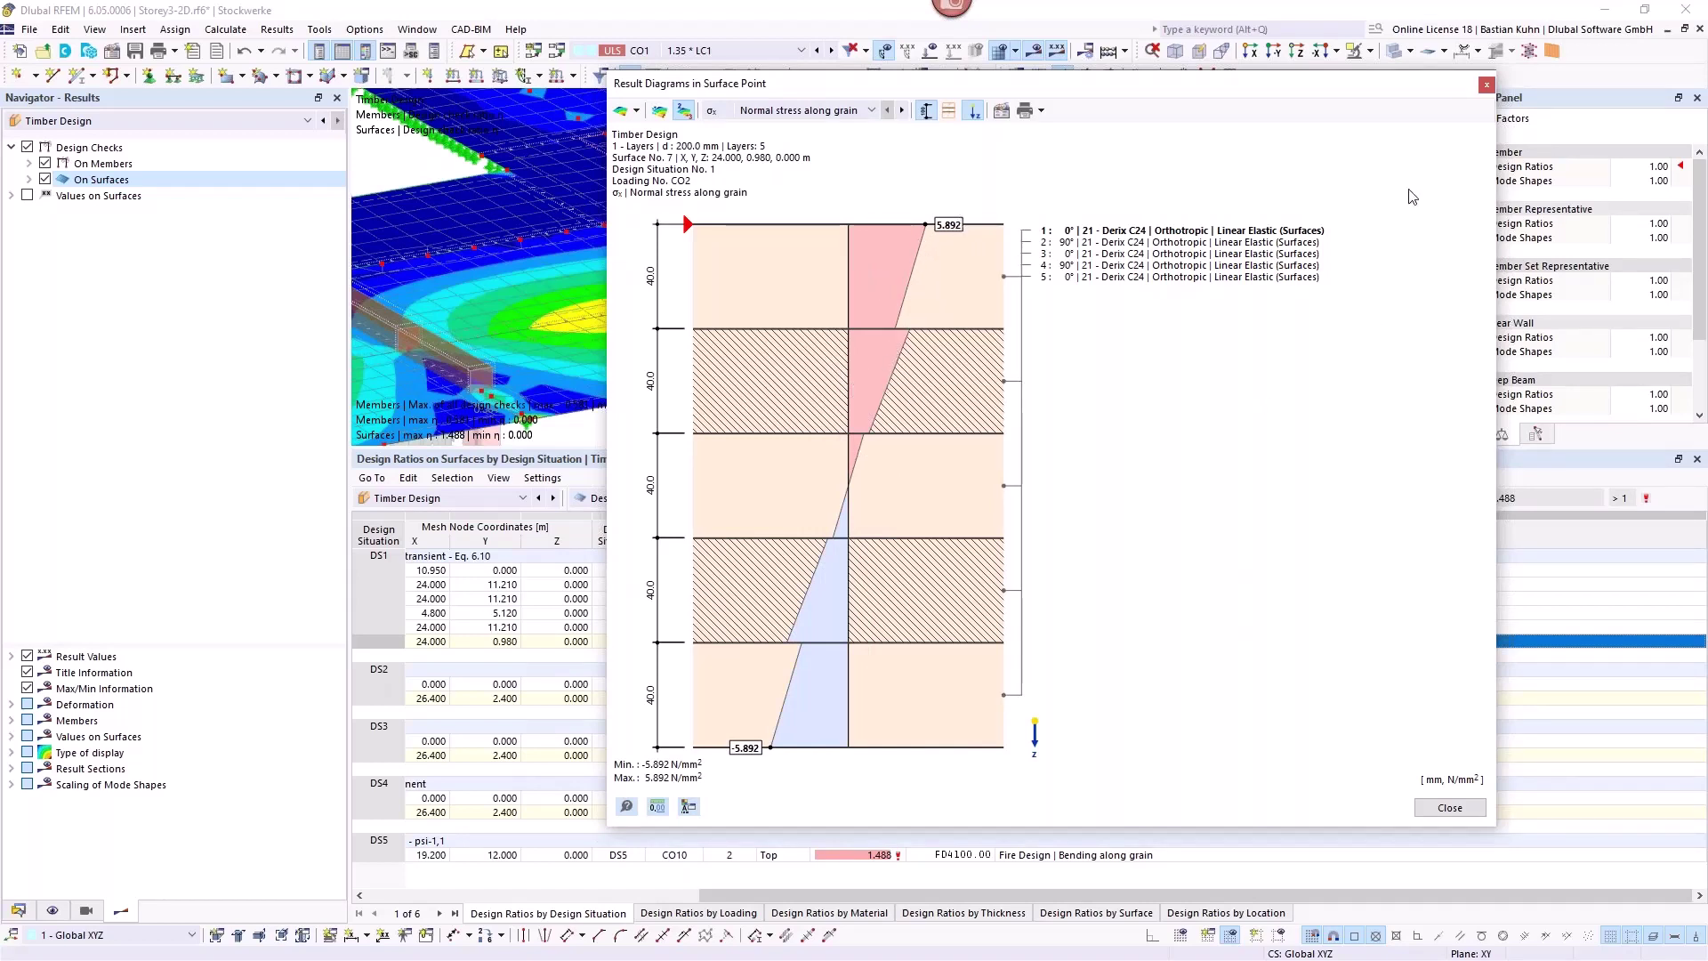
left_click(1486, 86)
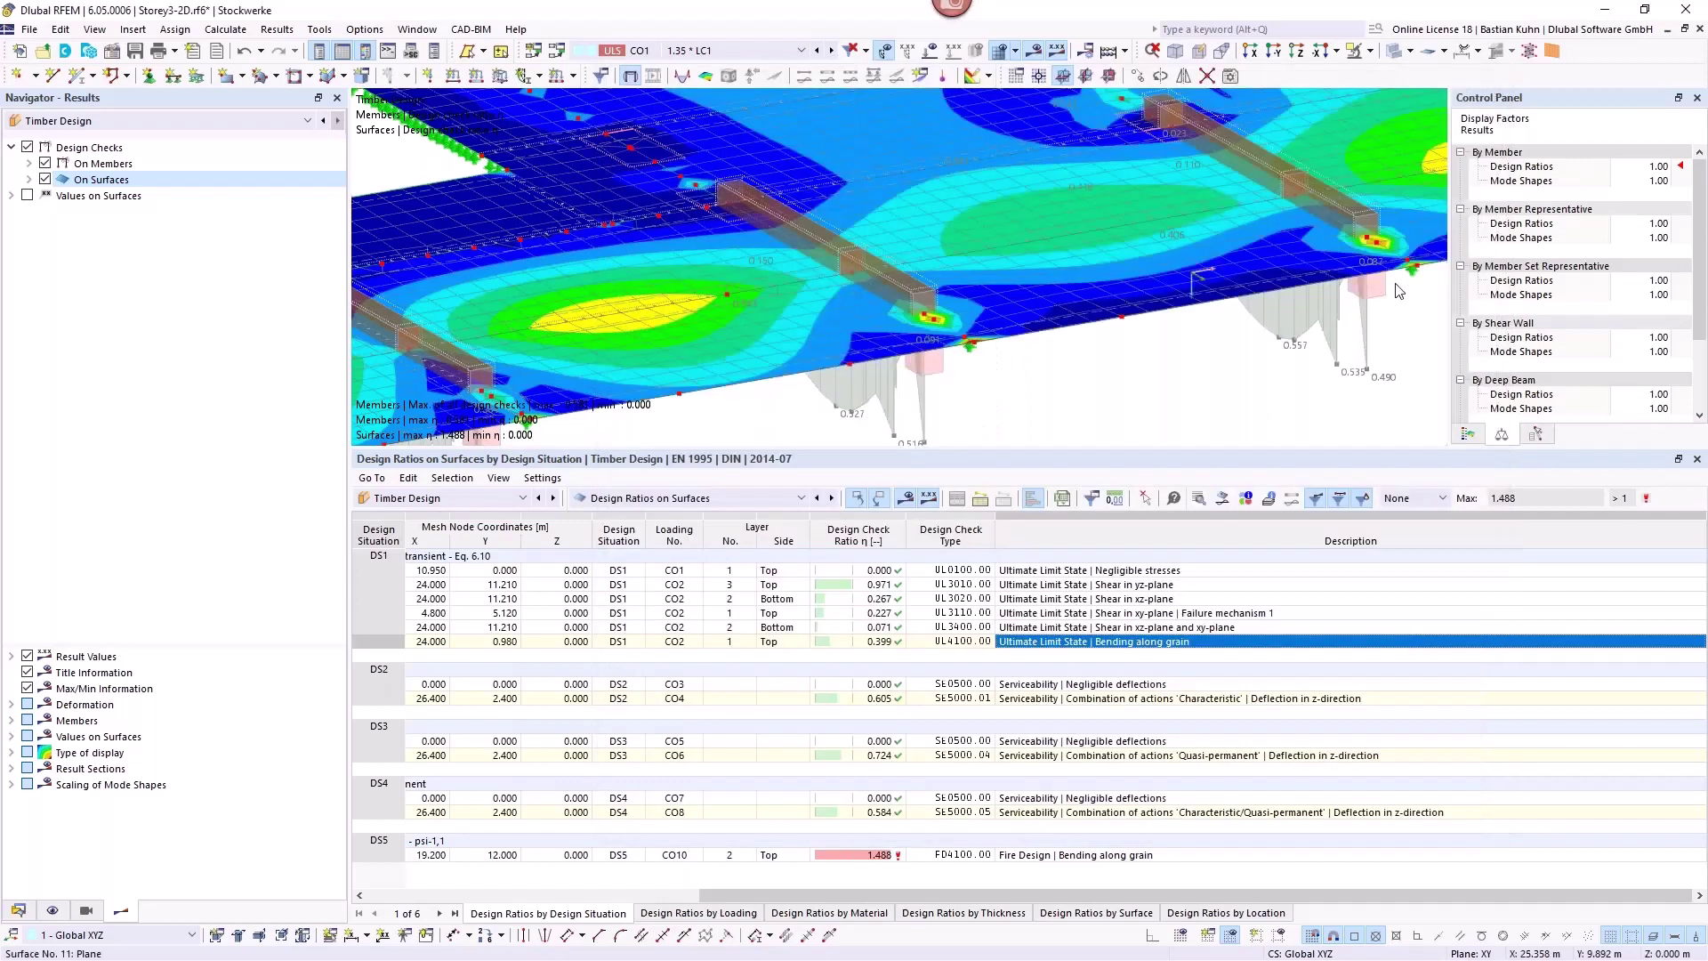
Select the DS2 deflection check SE5000.01 and examine the details of the DS3 quasi-permanent deflection check SE5000.04.
left_click(981, 699)
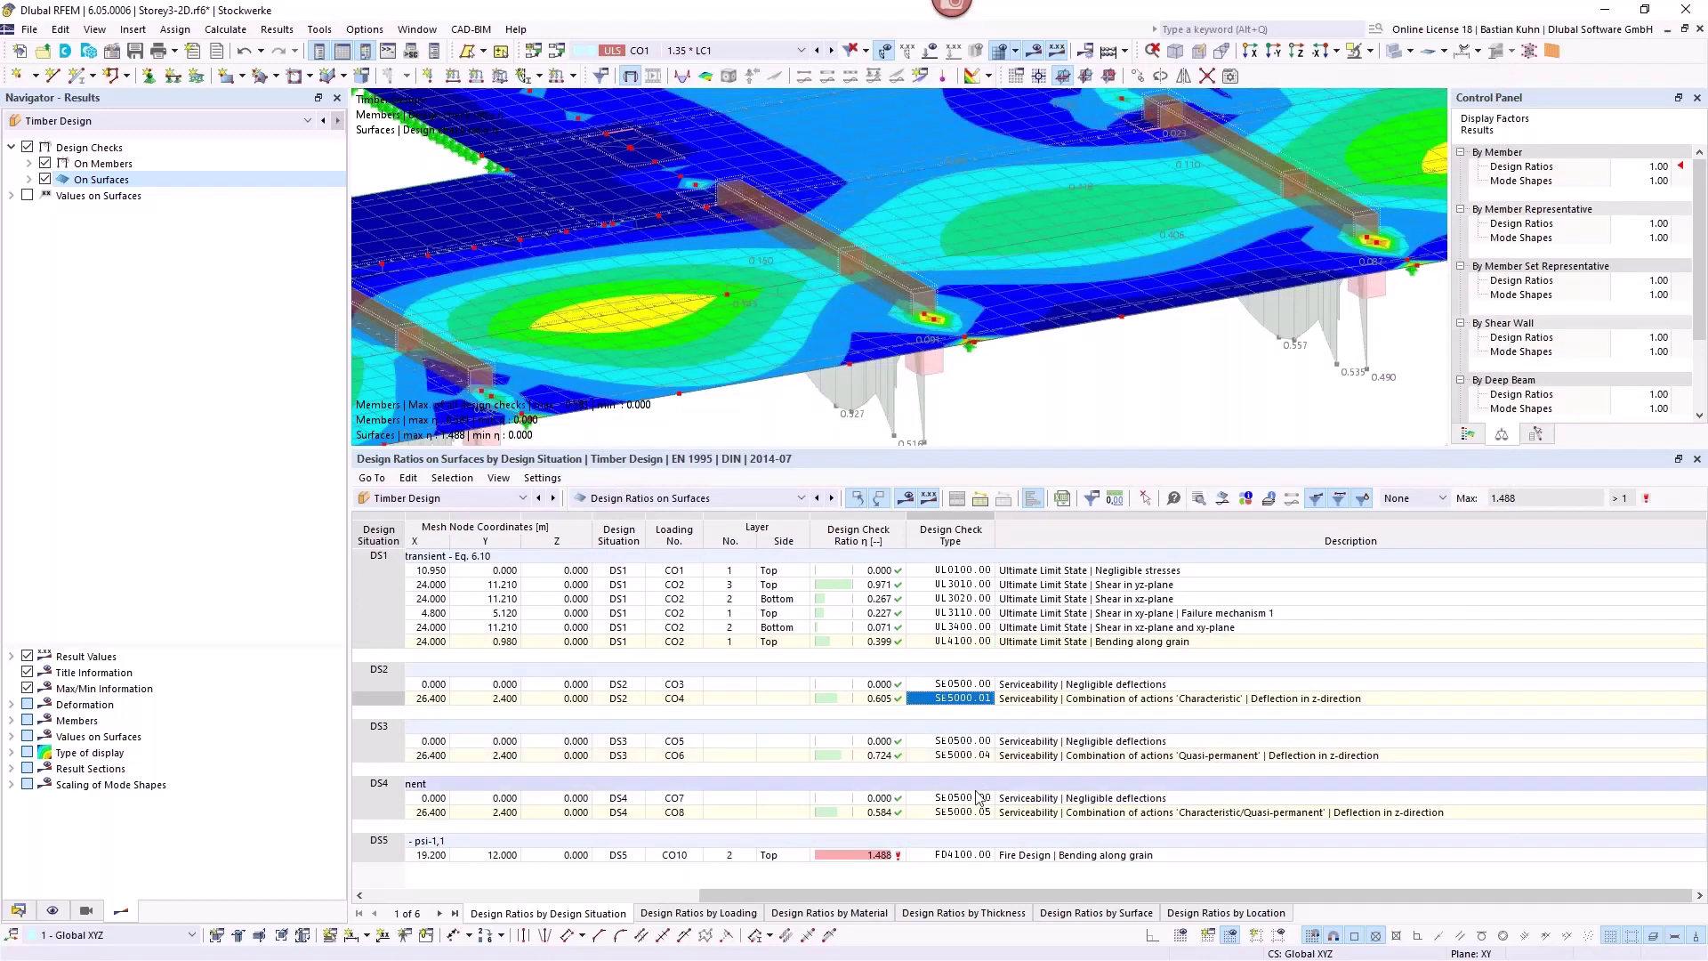
left_click(1091, 757)
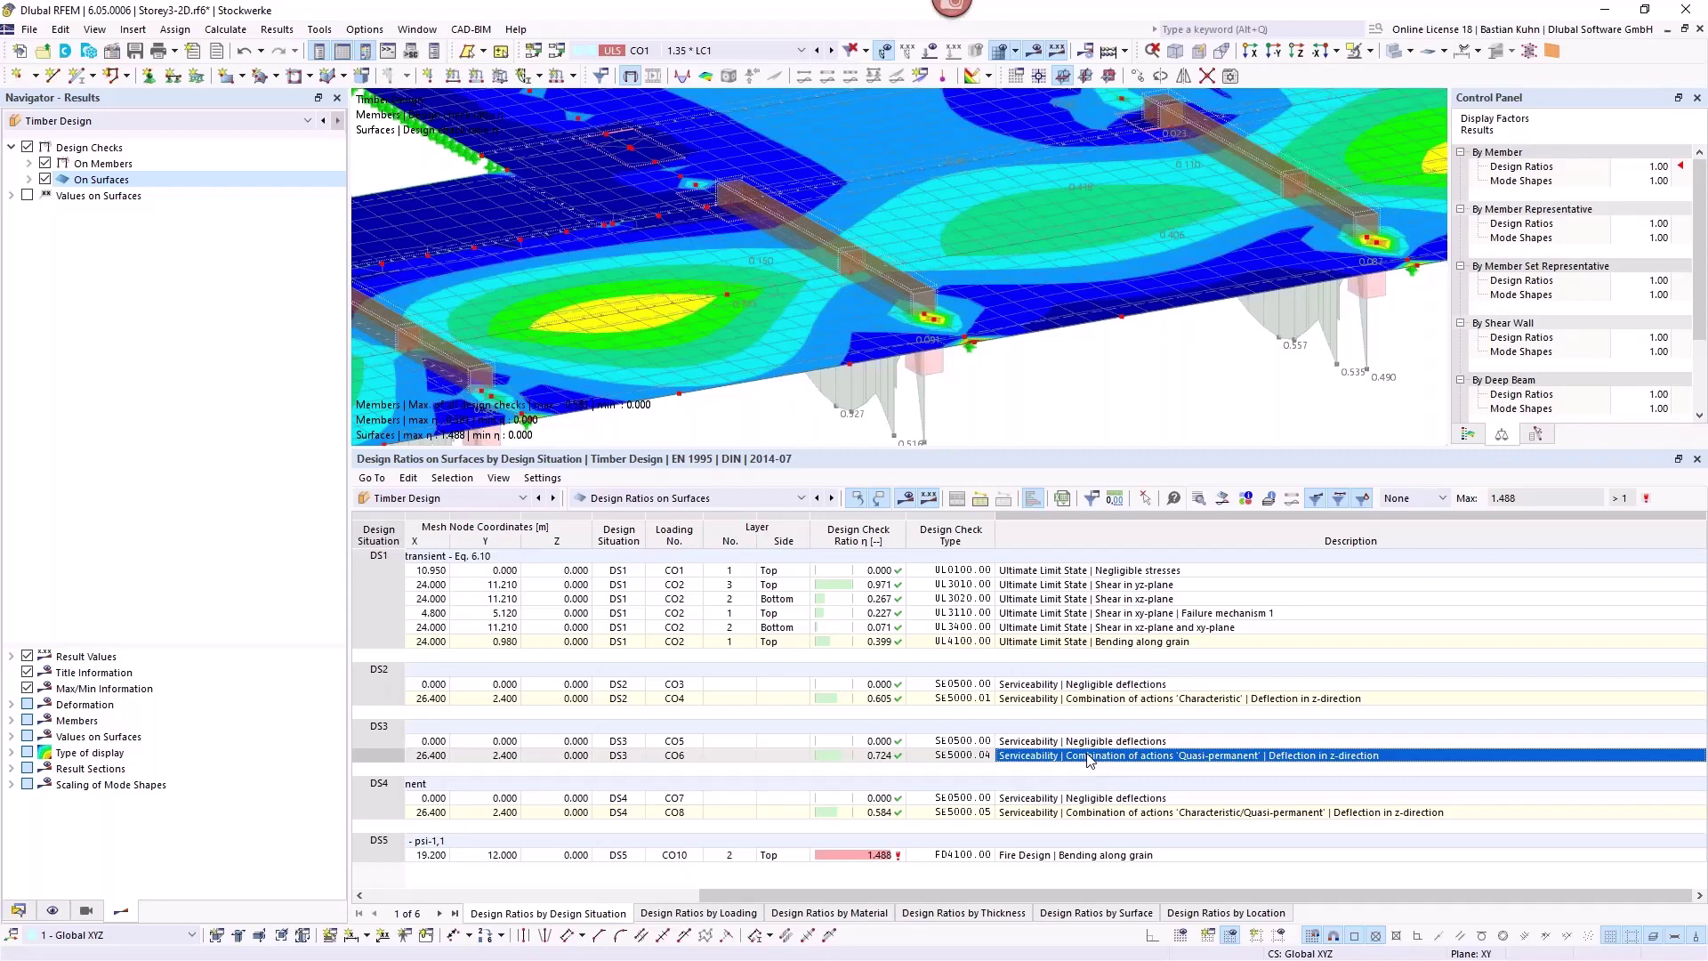
double_click(1091, 757)
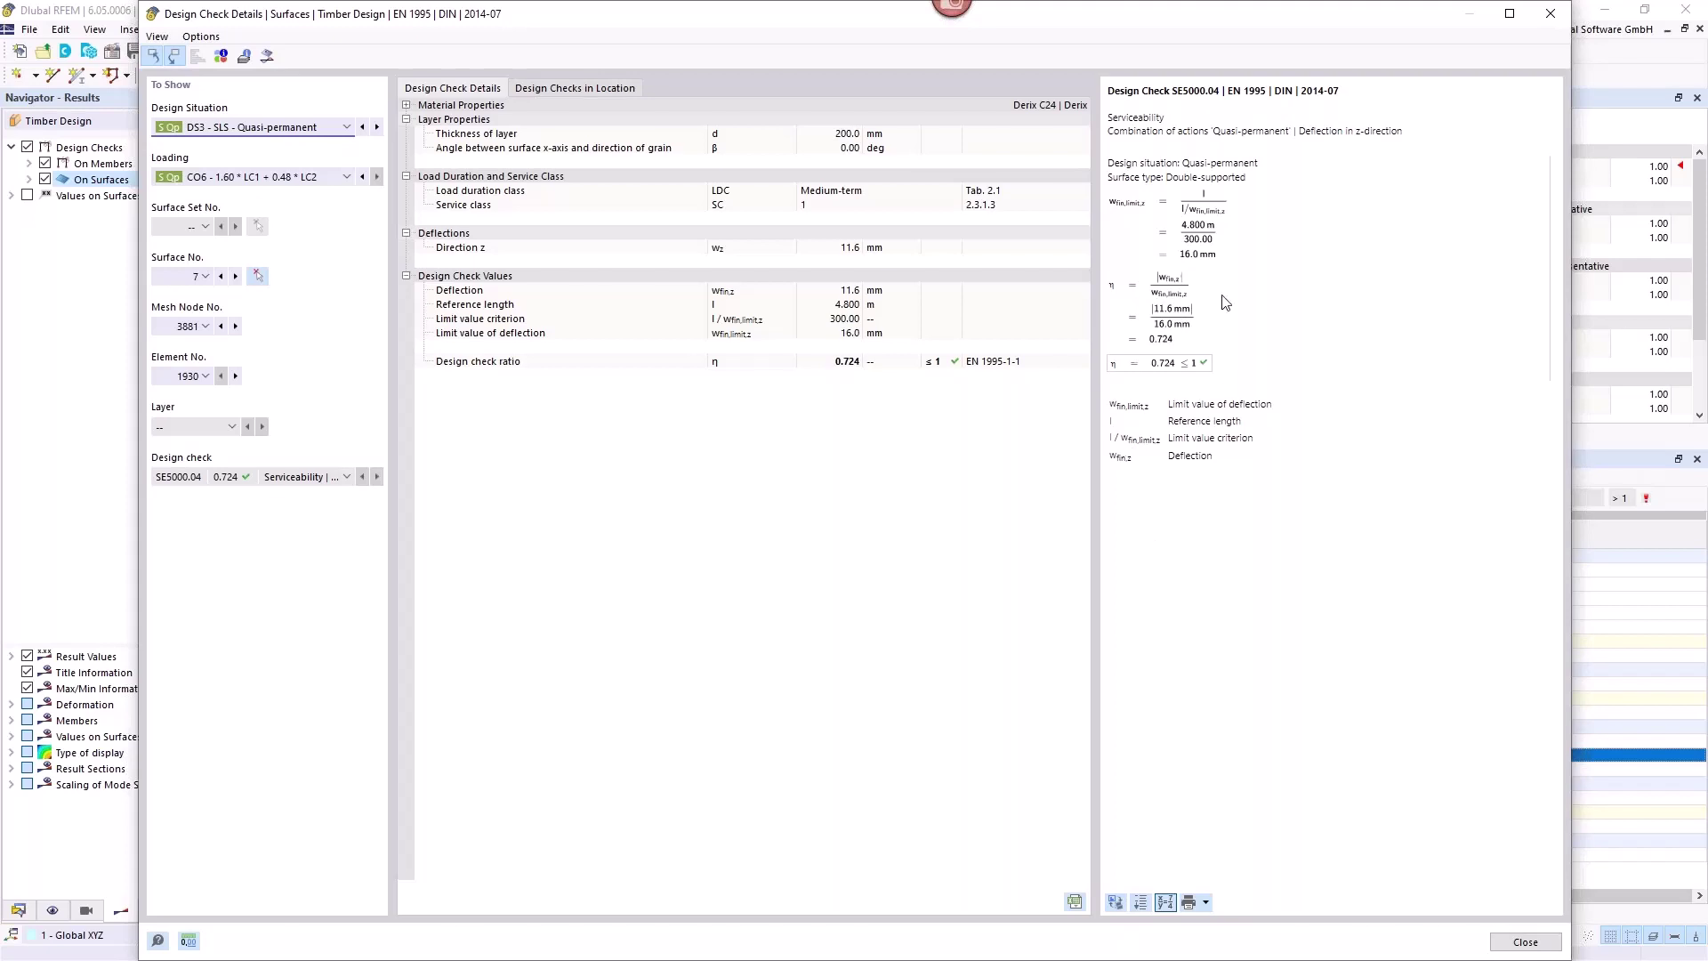
left_click(1551, 13)
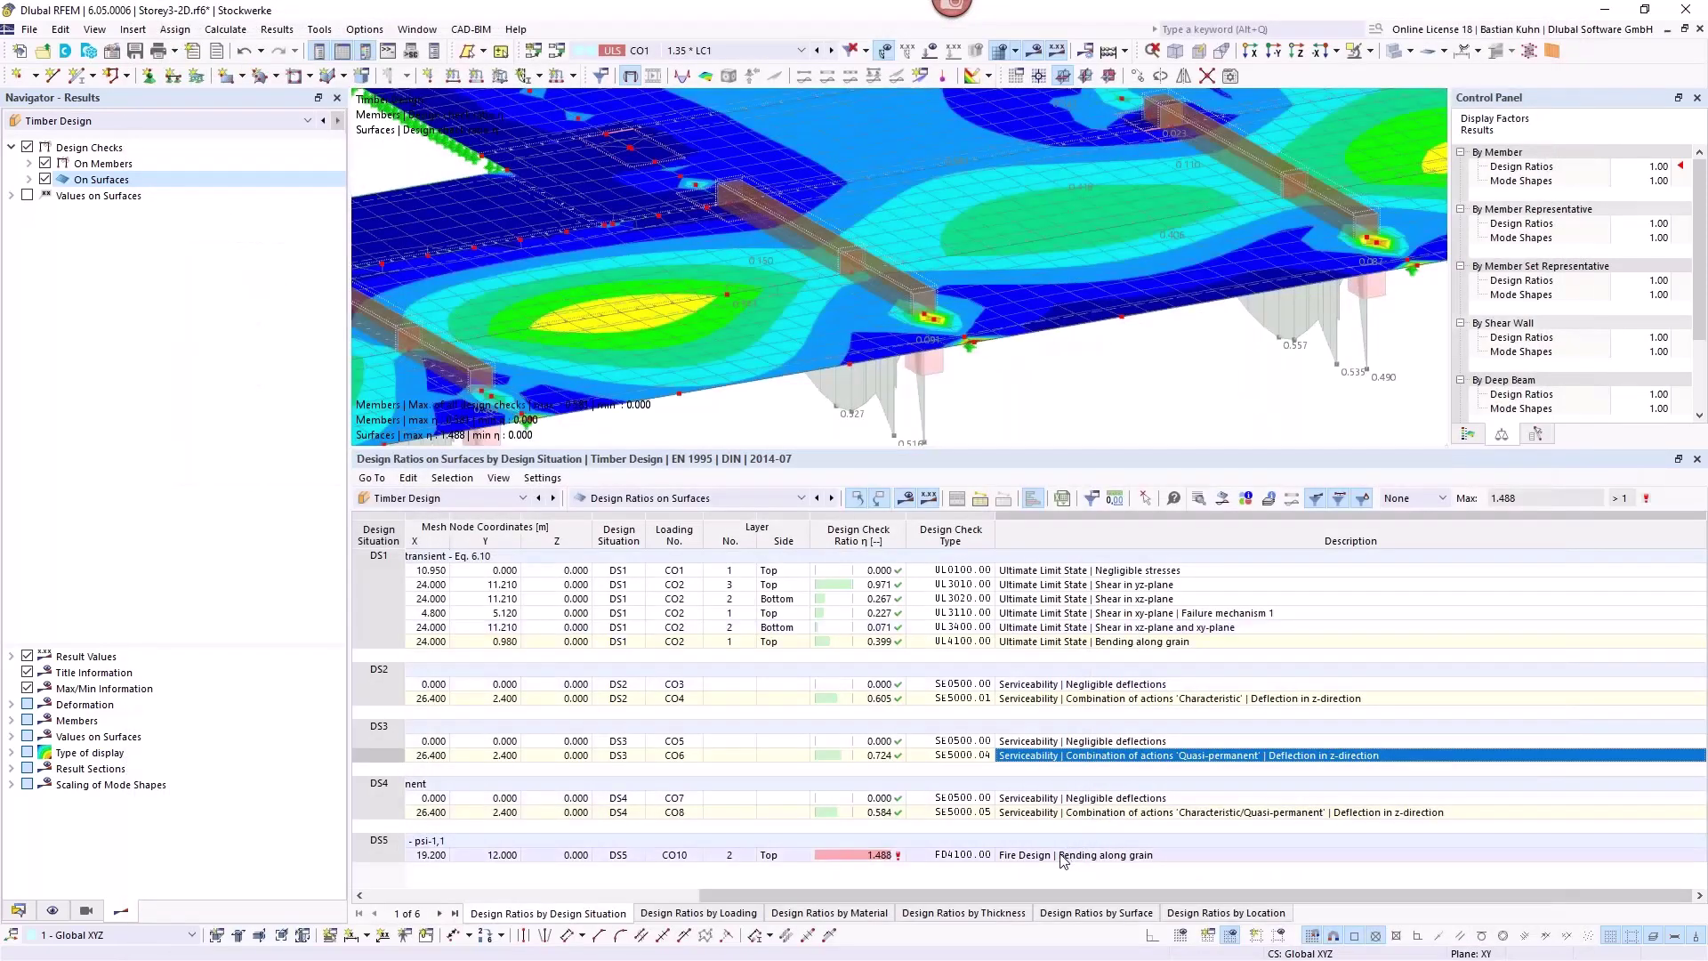
View the layer result diagrams of fire design check FD4100 in DS5, including the normal stress along grain, alongside its model location.
left_click(1061, 856)
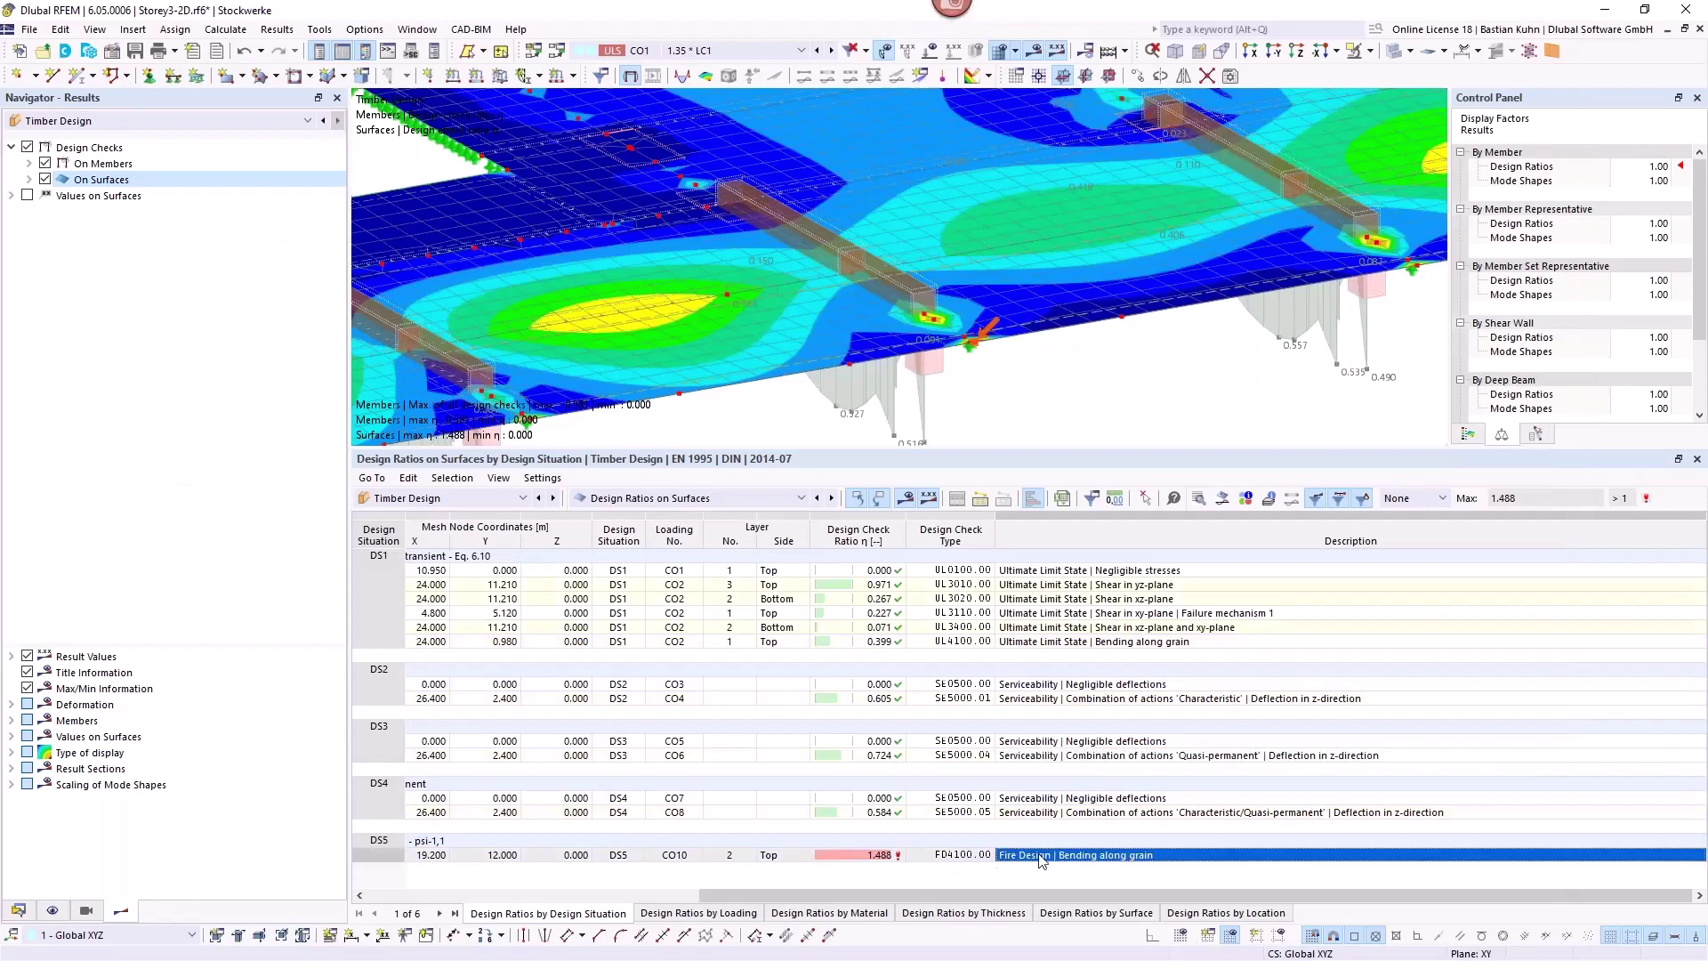
left_click(1224, 499)
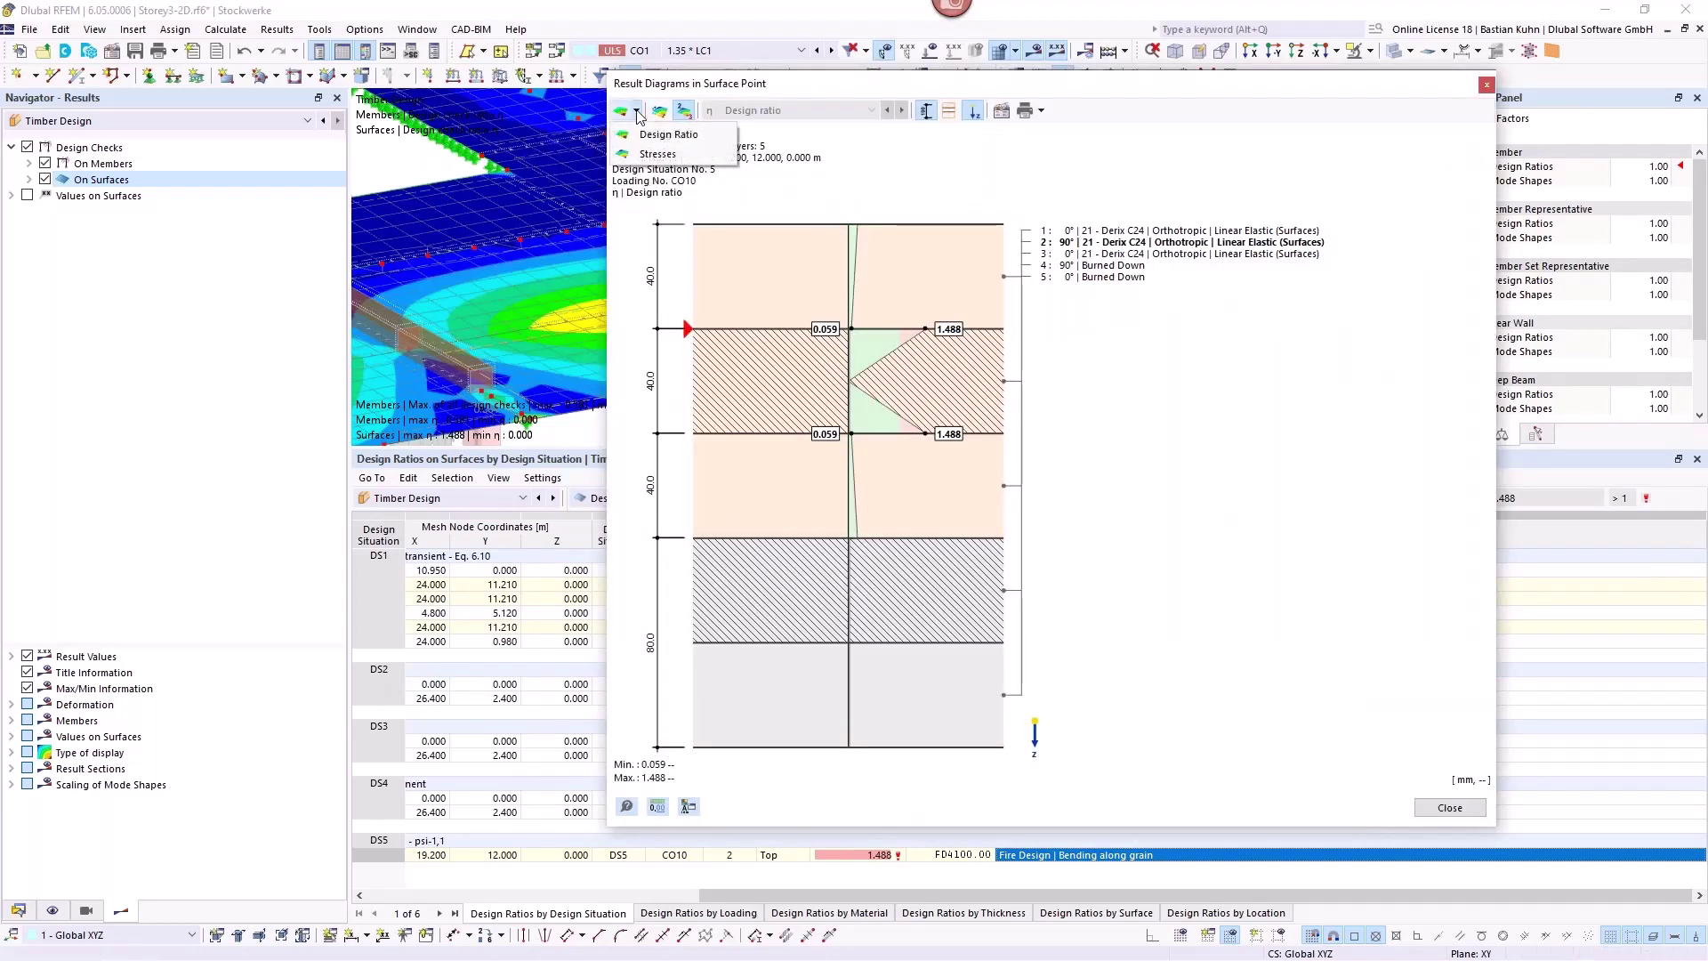
left_click(641, 175)
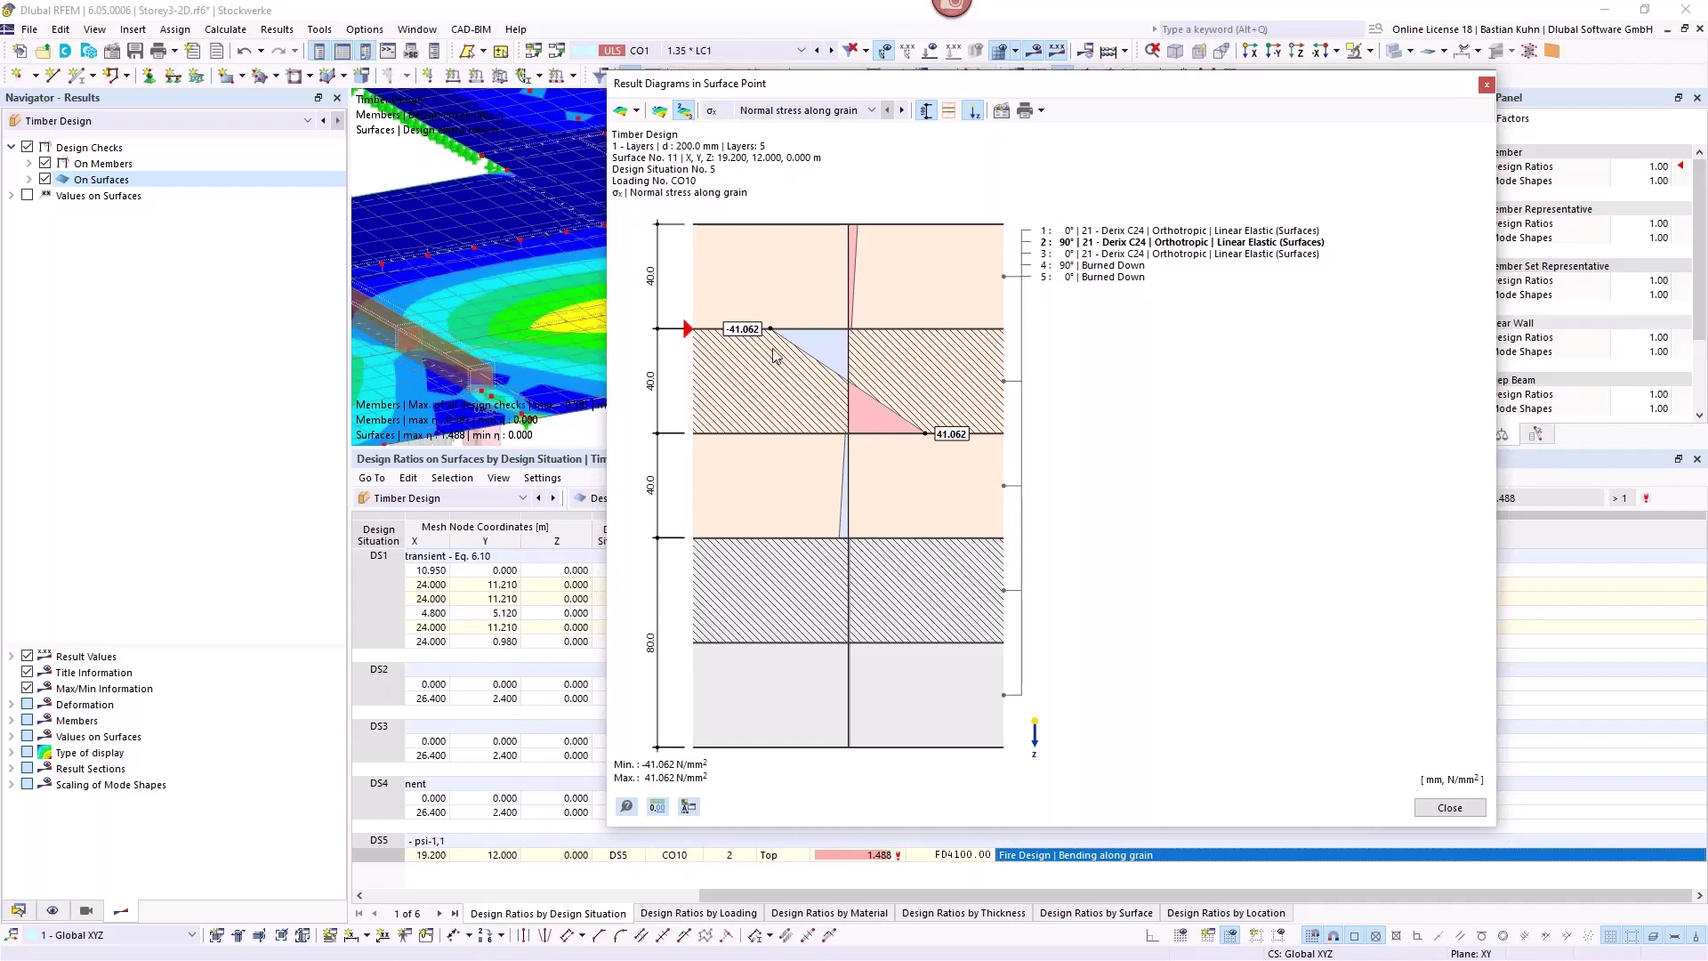
left_click_drag(1084, 89, 1091, 435)
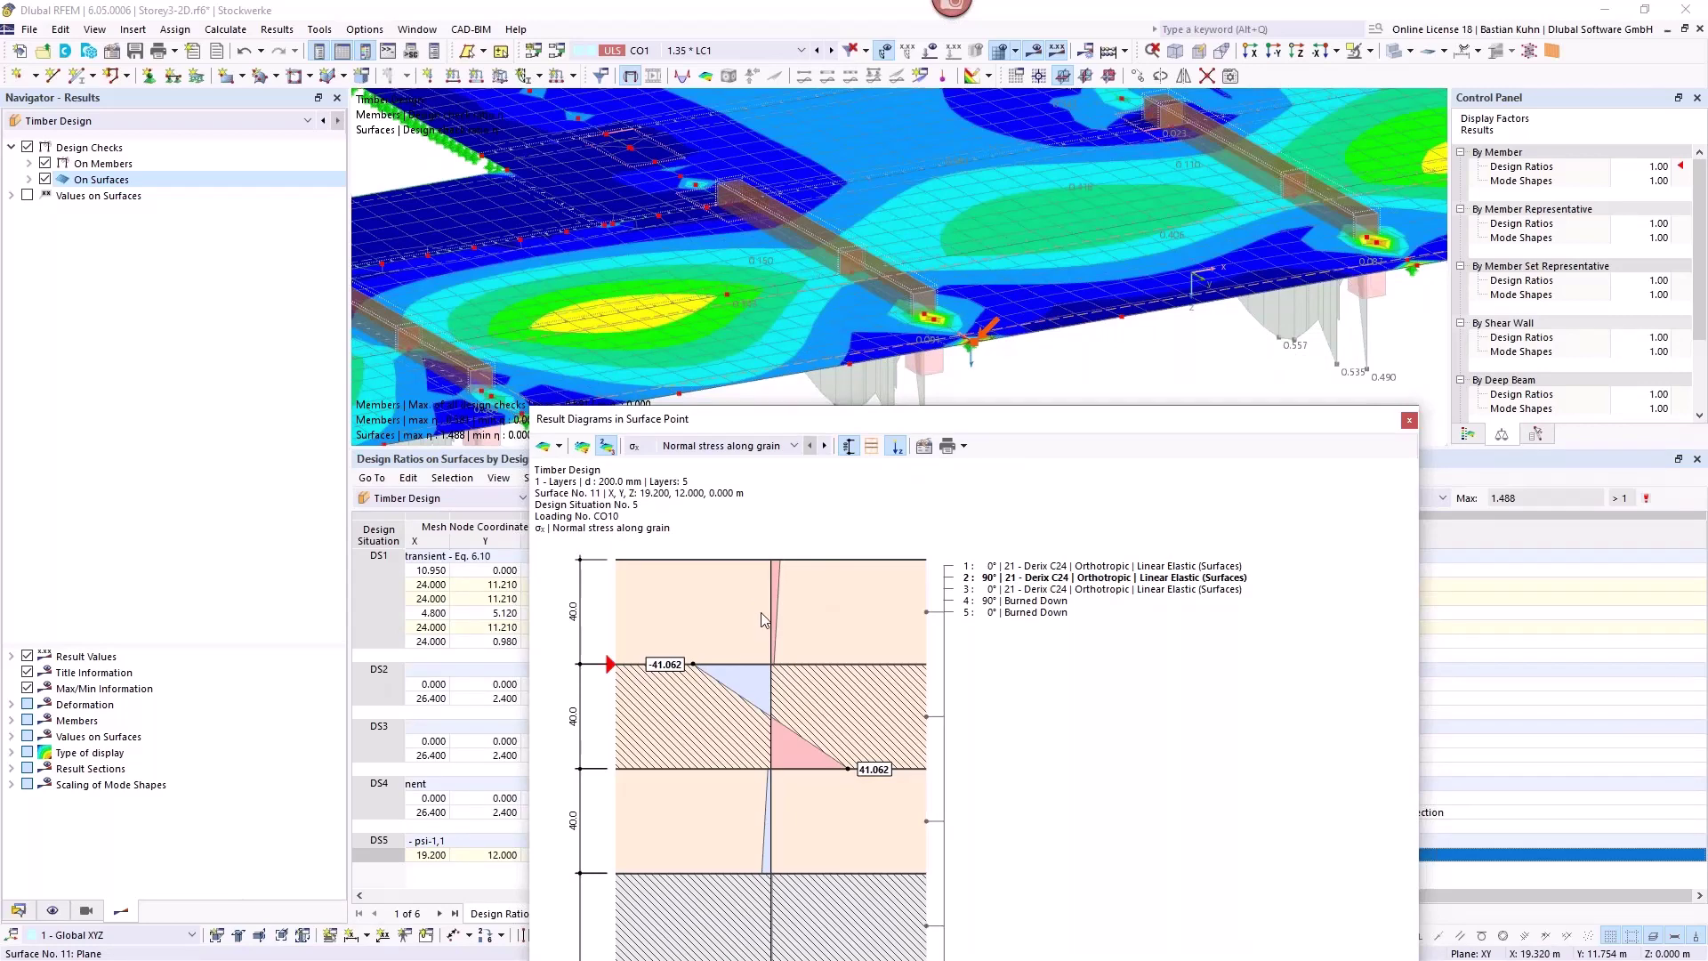
left_click_drag(956, 422, 1048, 127)
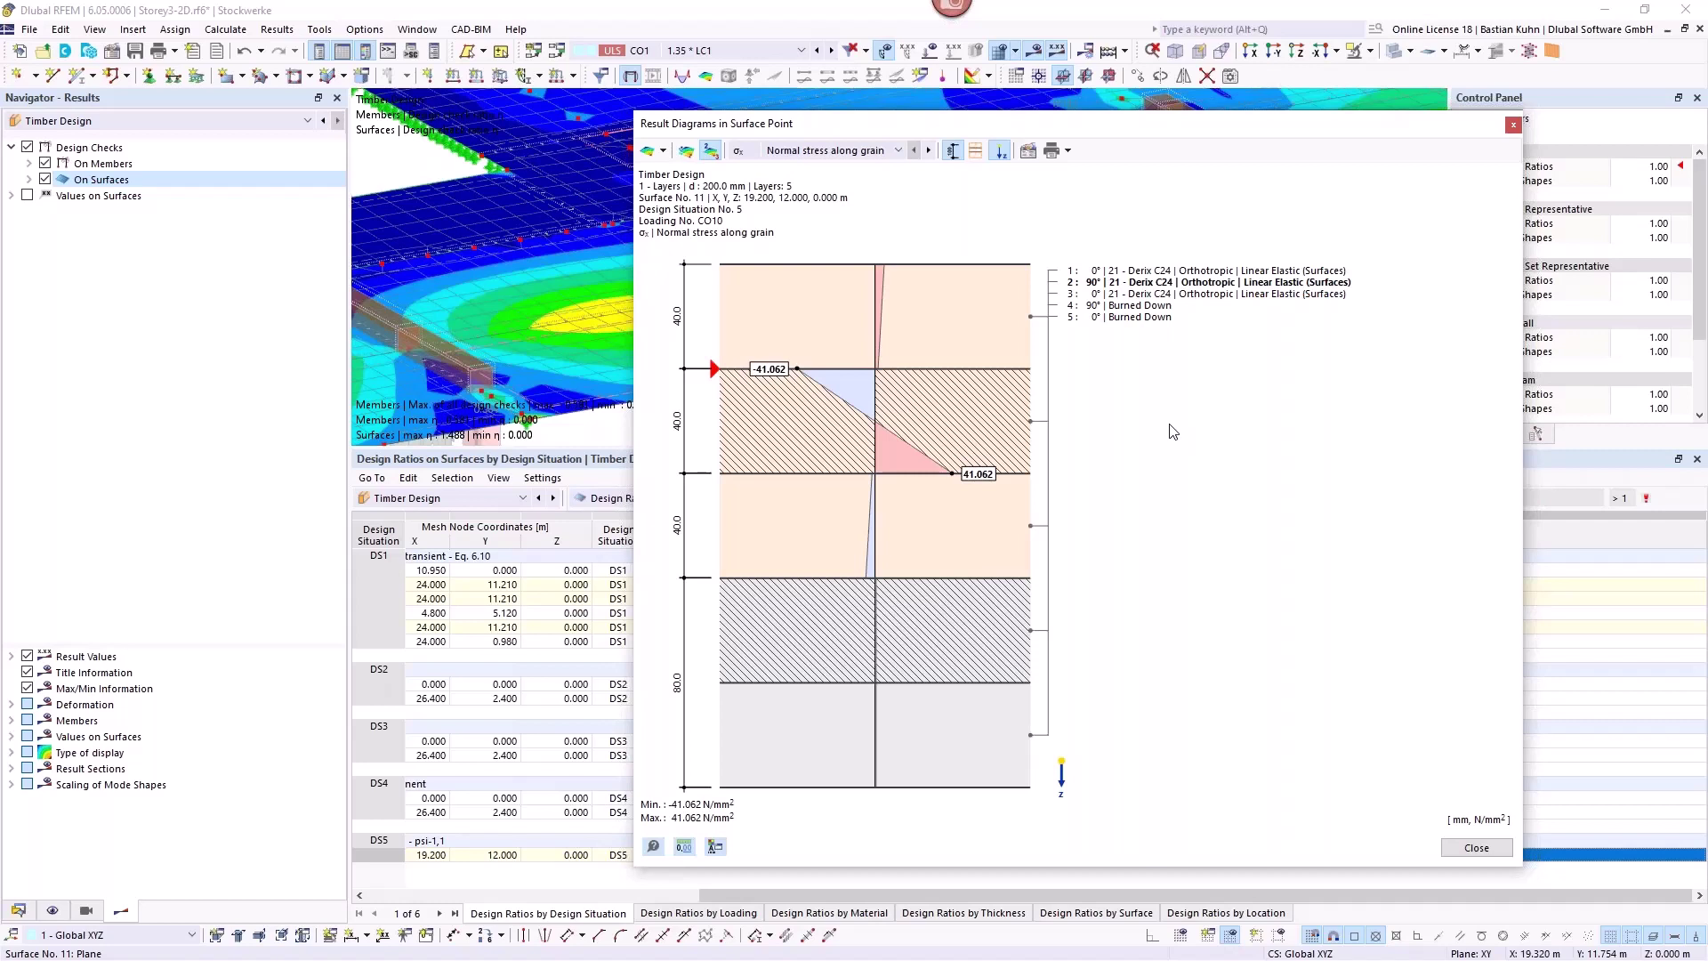
left_click(1513, 128)
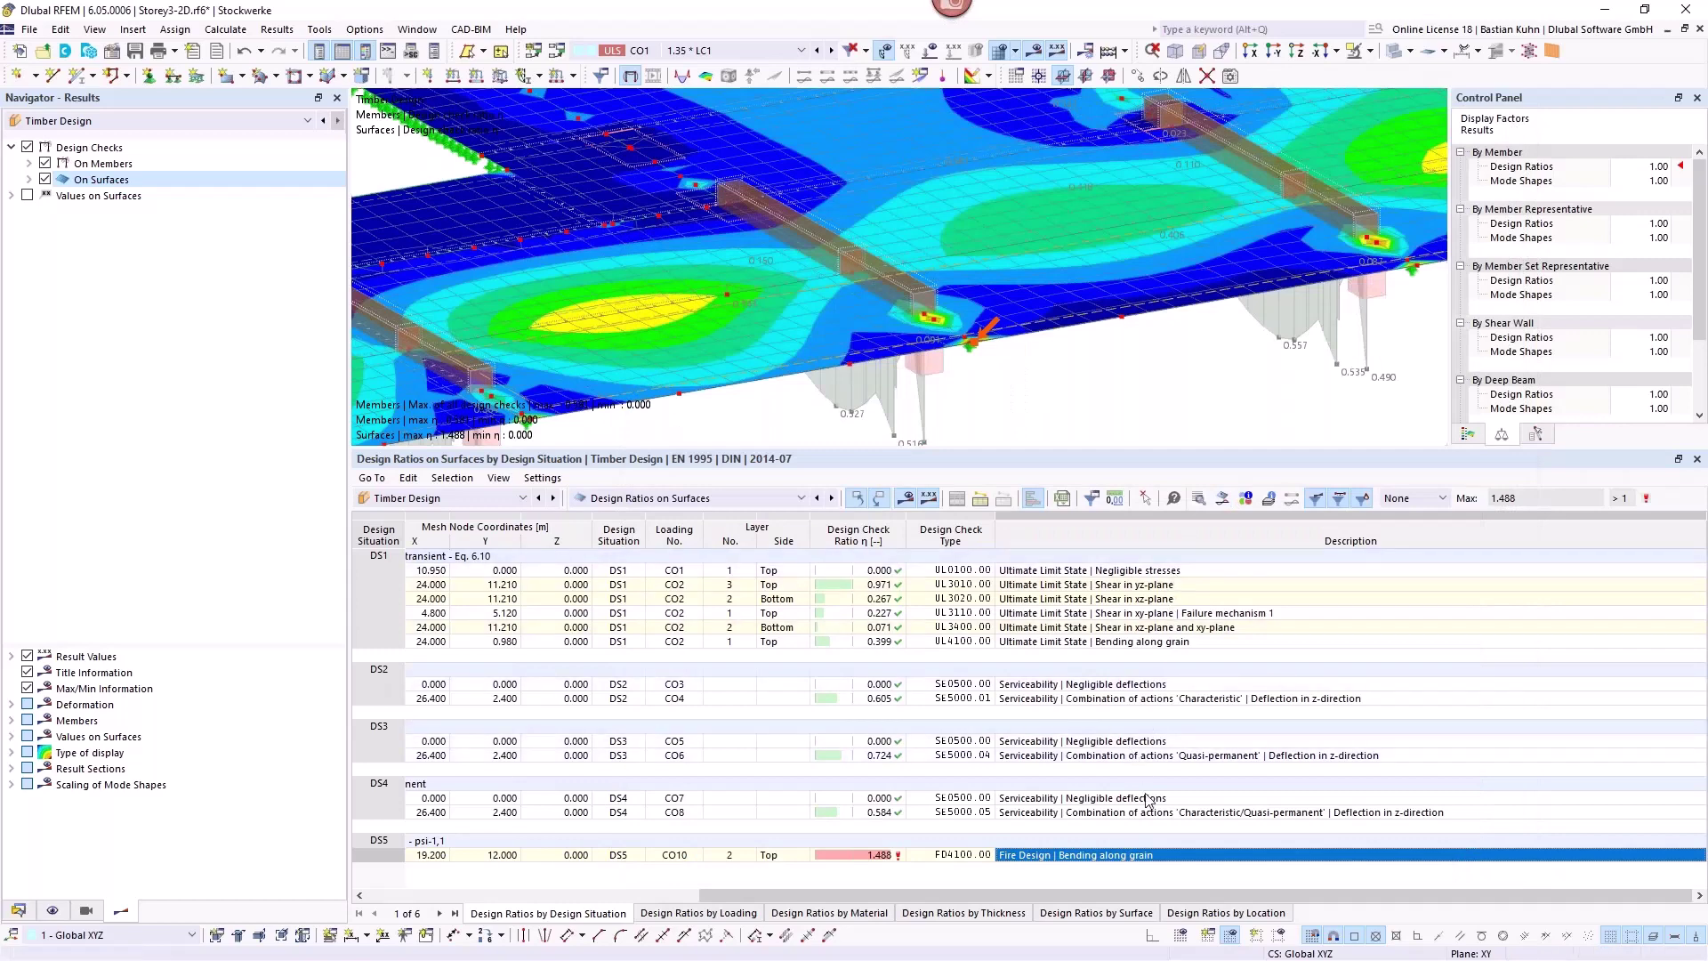
Examine the charring depth details of fire design check FD4100 for burned-down layers 5 and 4.
double_click(1145, 856)
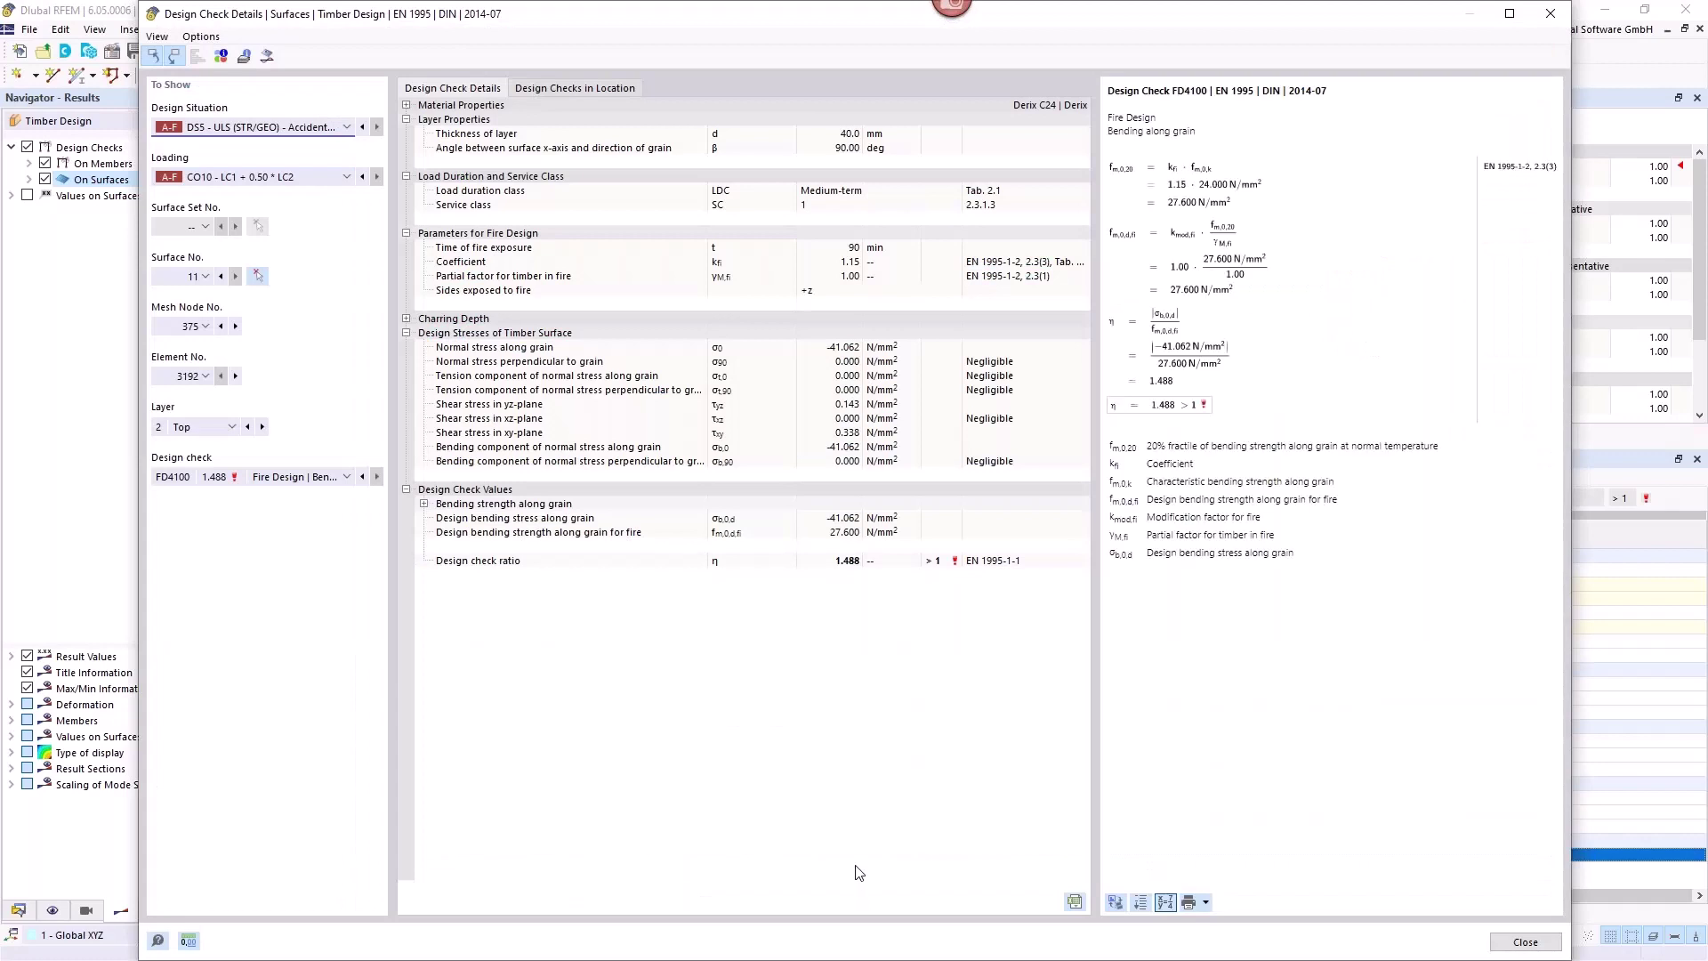
left_click(407, 319)
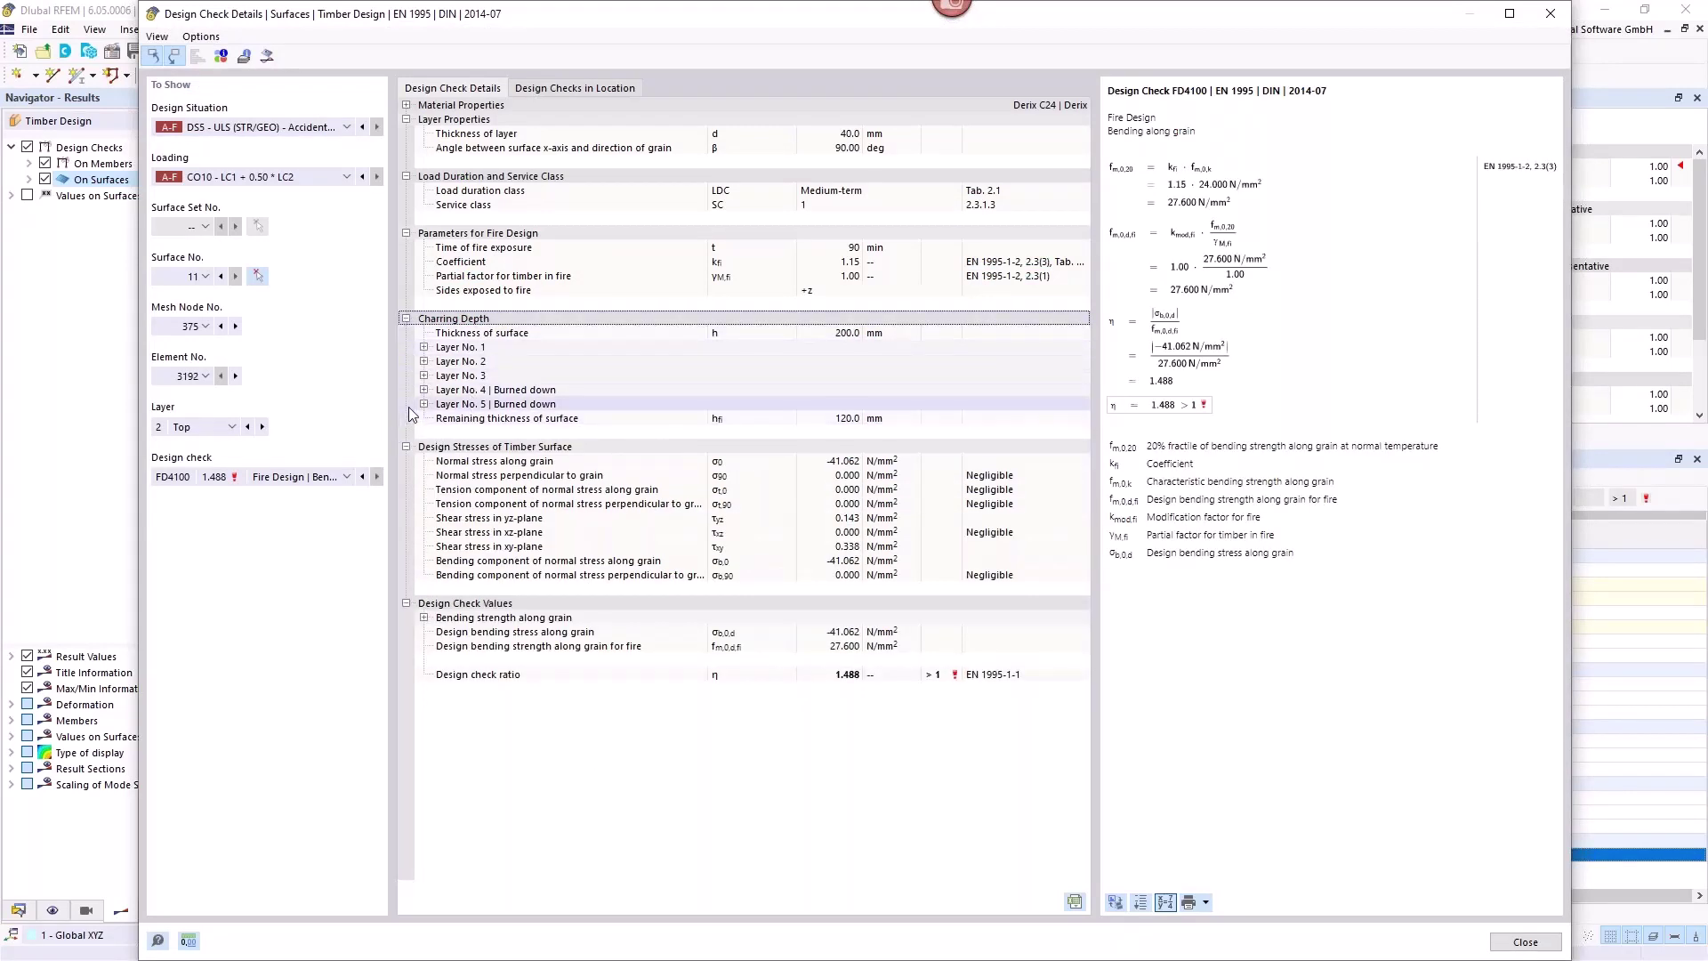
left_click(424, 404)
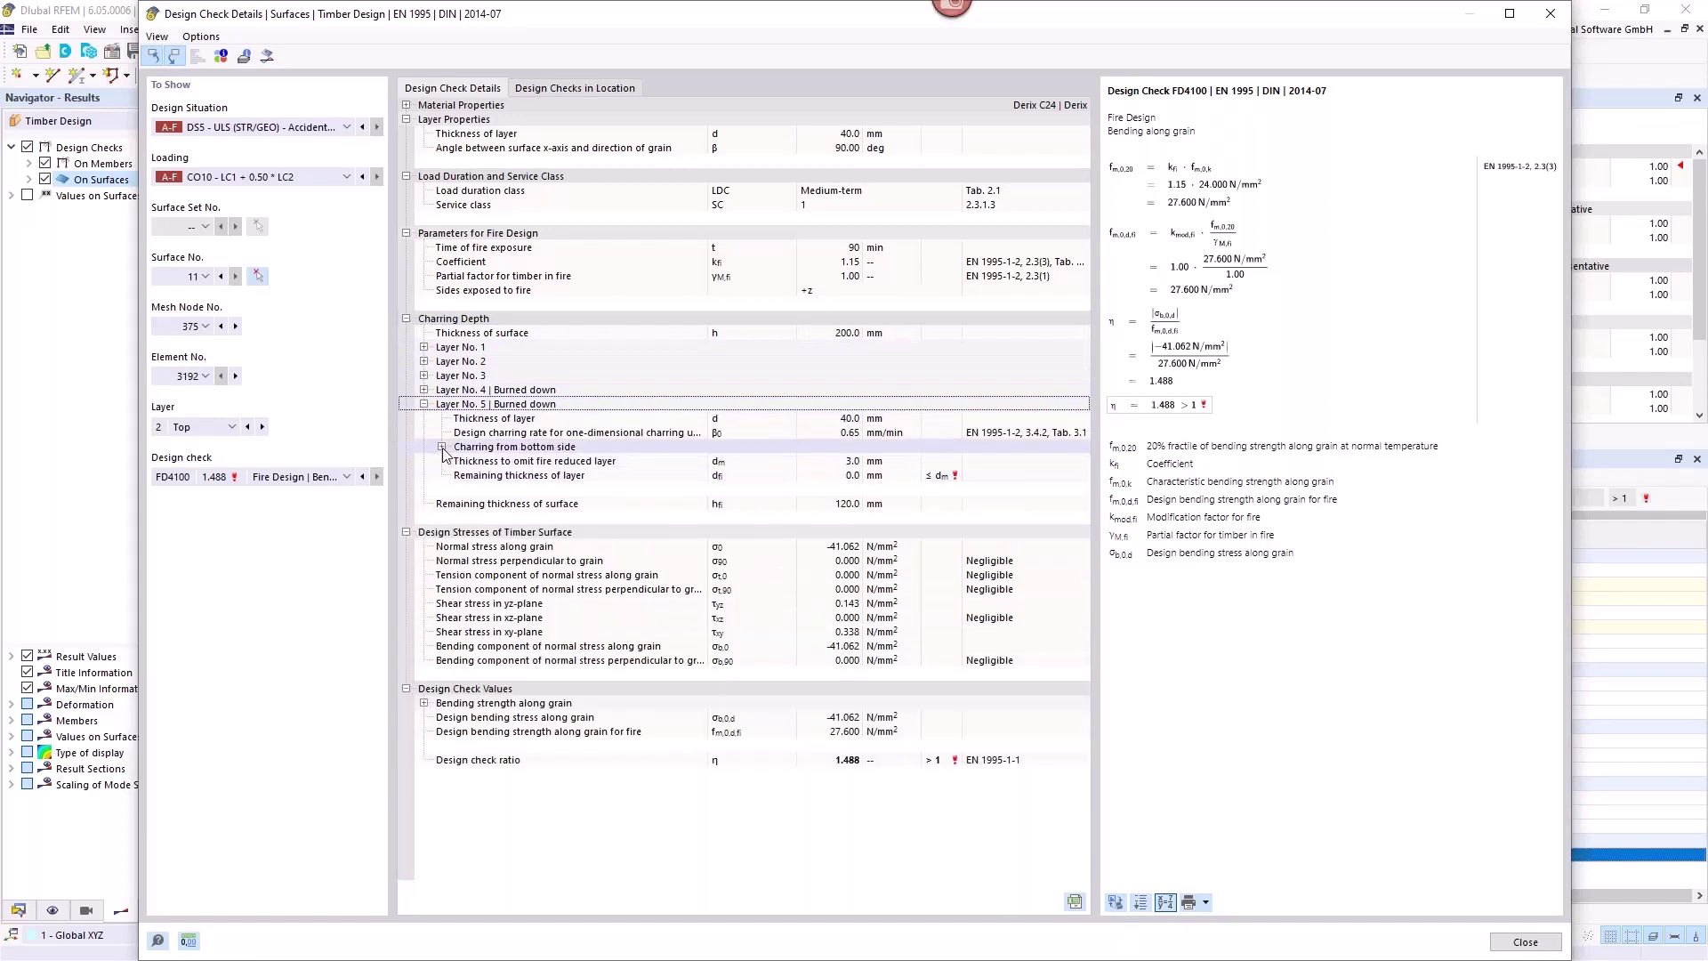
left_click(441, 447)
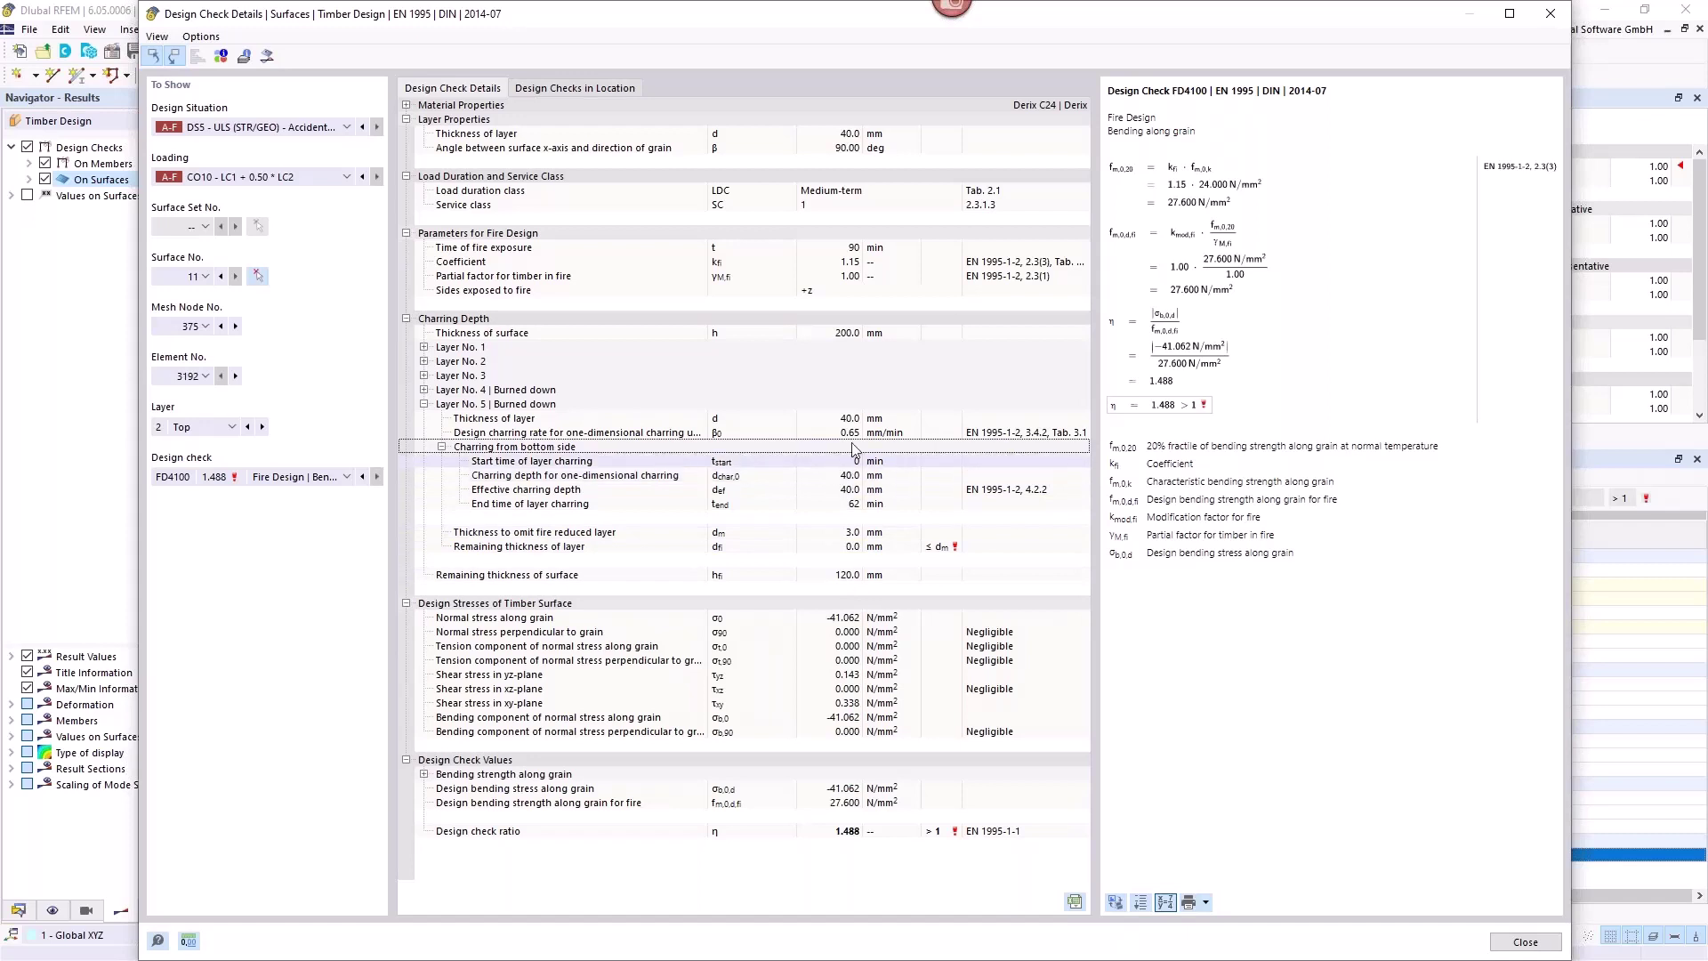
left_click(425, 390)
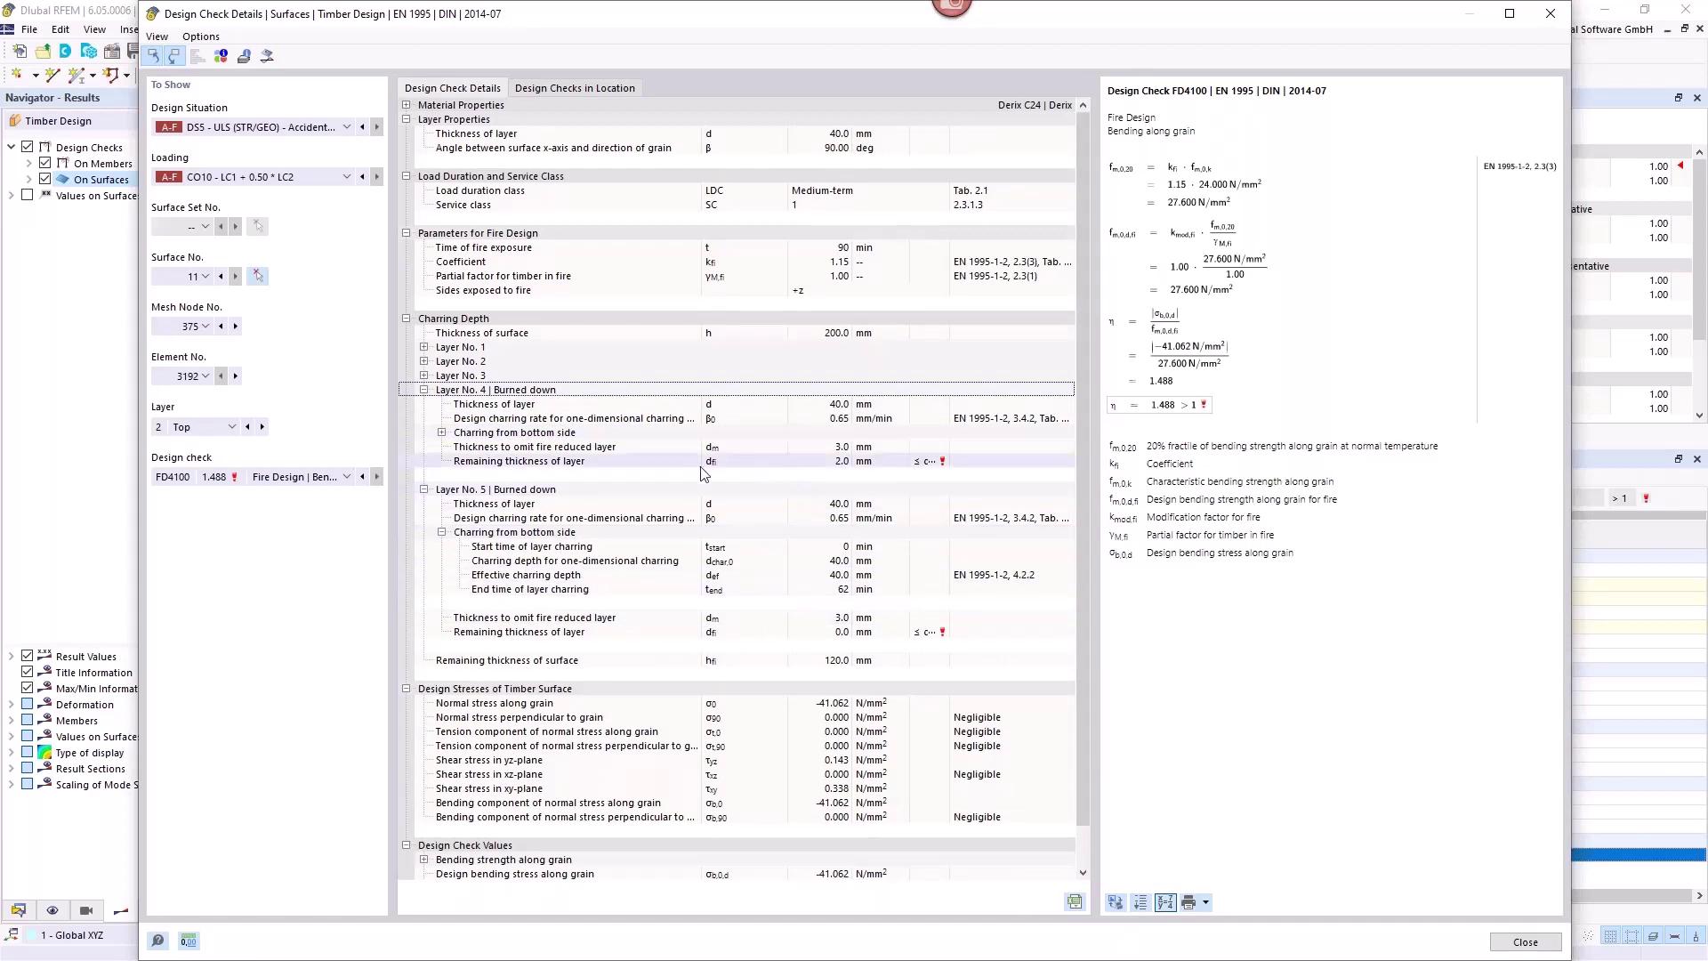
left_click(646, 462)
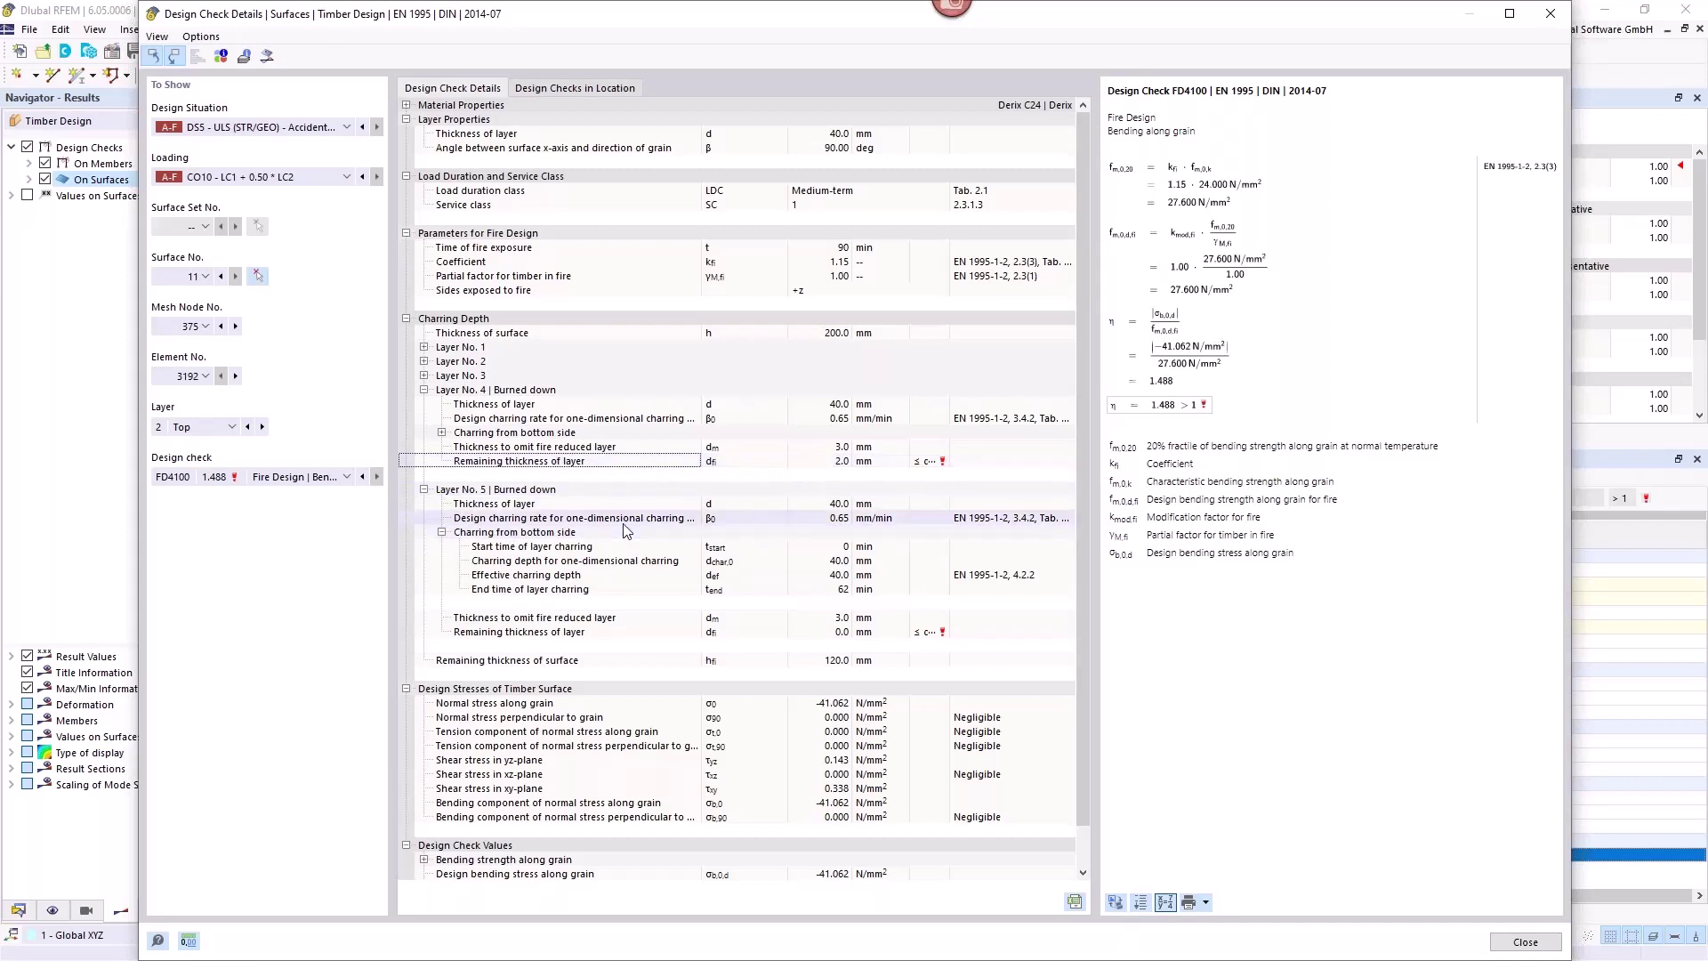
Examine the charring from the bottom side of burned-down layer 4 in fire design check FD4100.
left_click(441, 432)
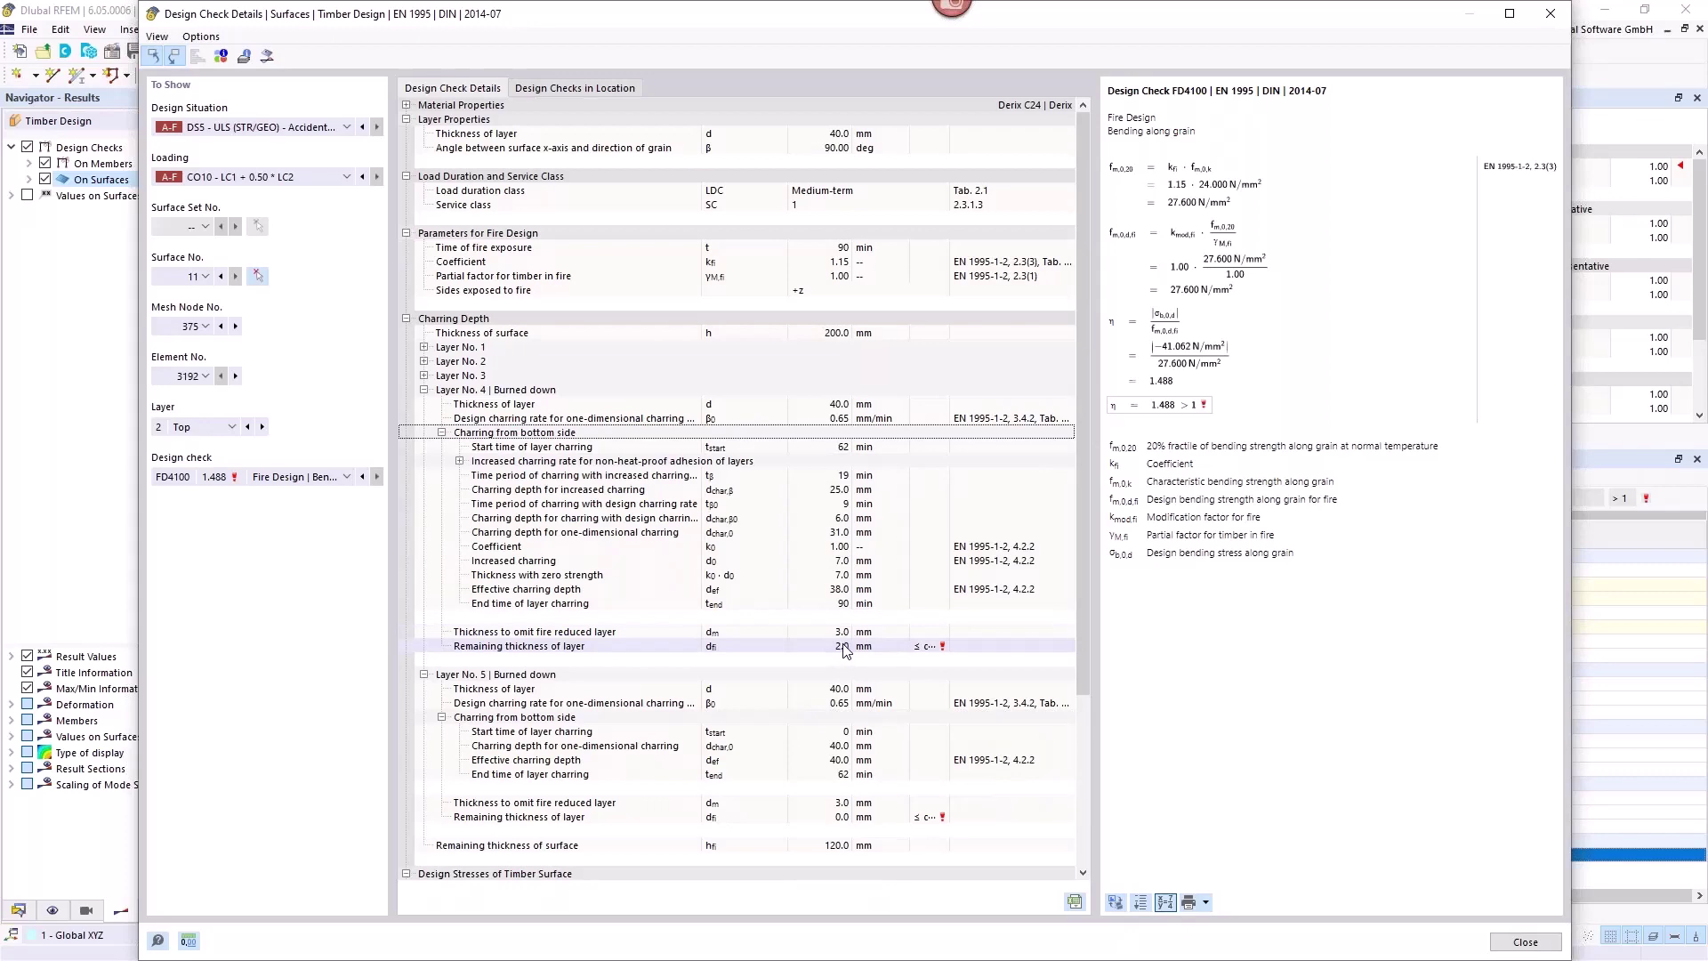
left_click(1549, 14)
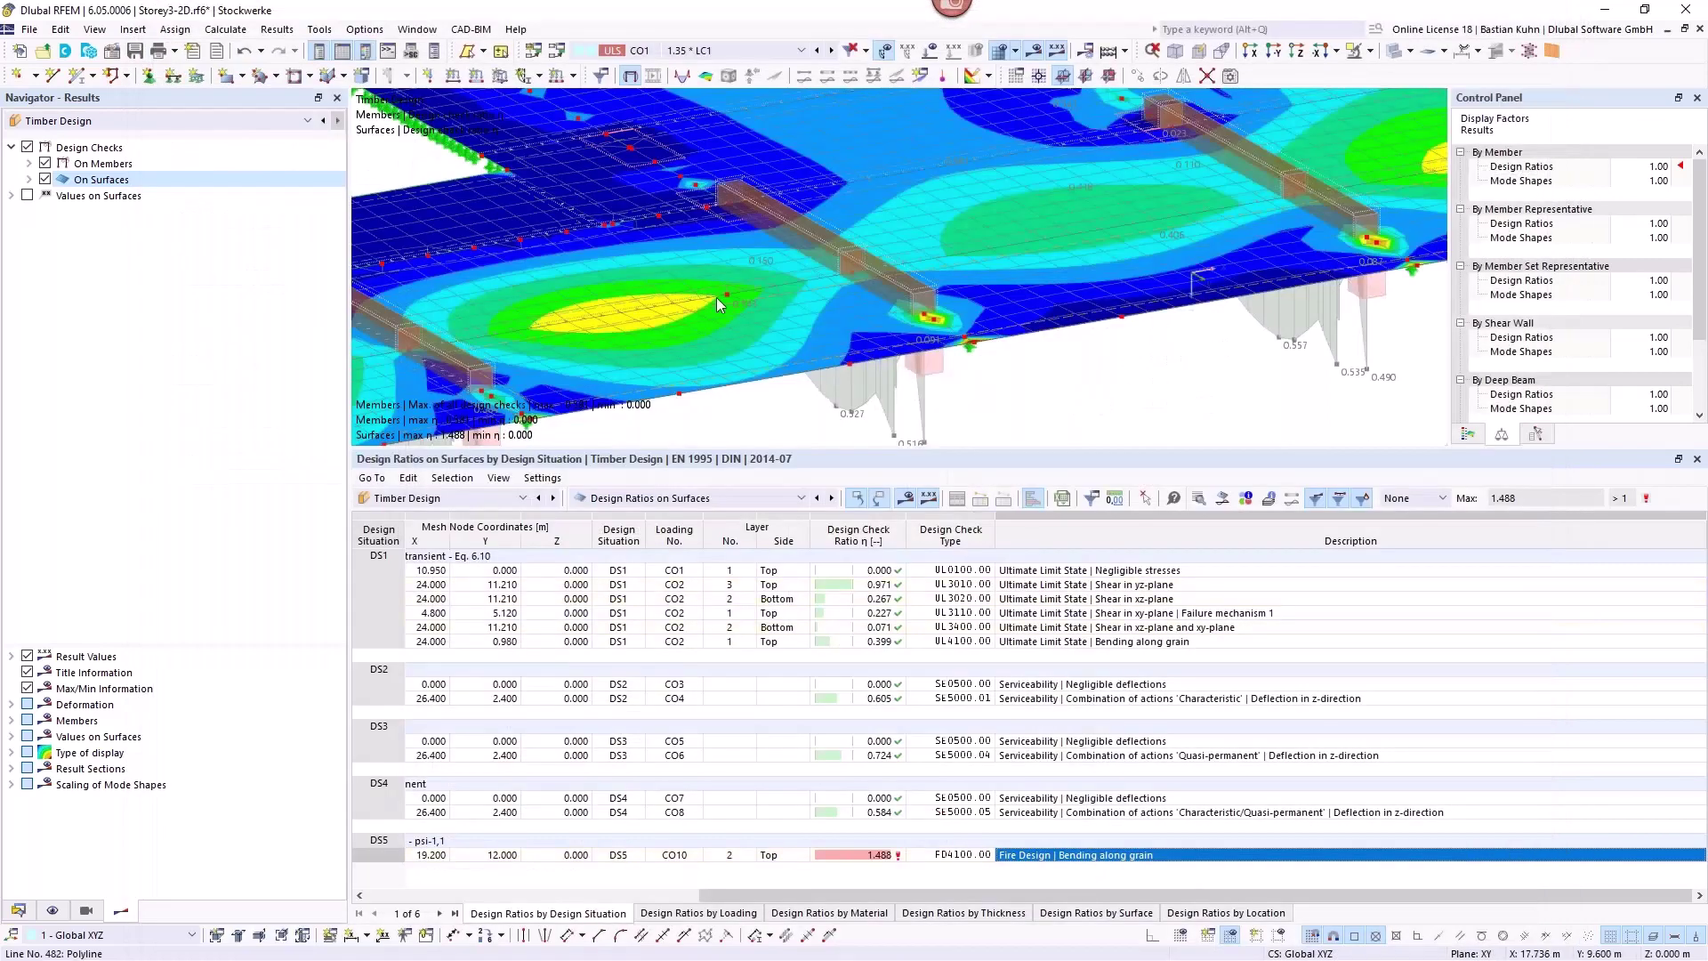
Set the Standard fire resistance configuration for surfaces to heat-proof adhesion of cross-laminated timber layers and accept deleting the affected results.
left_click(18, 910)
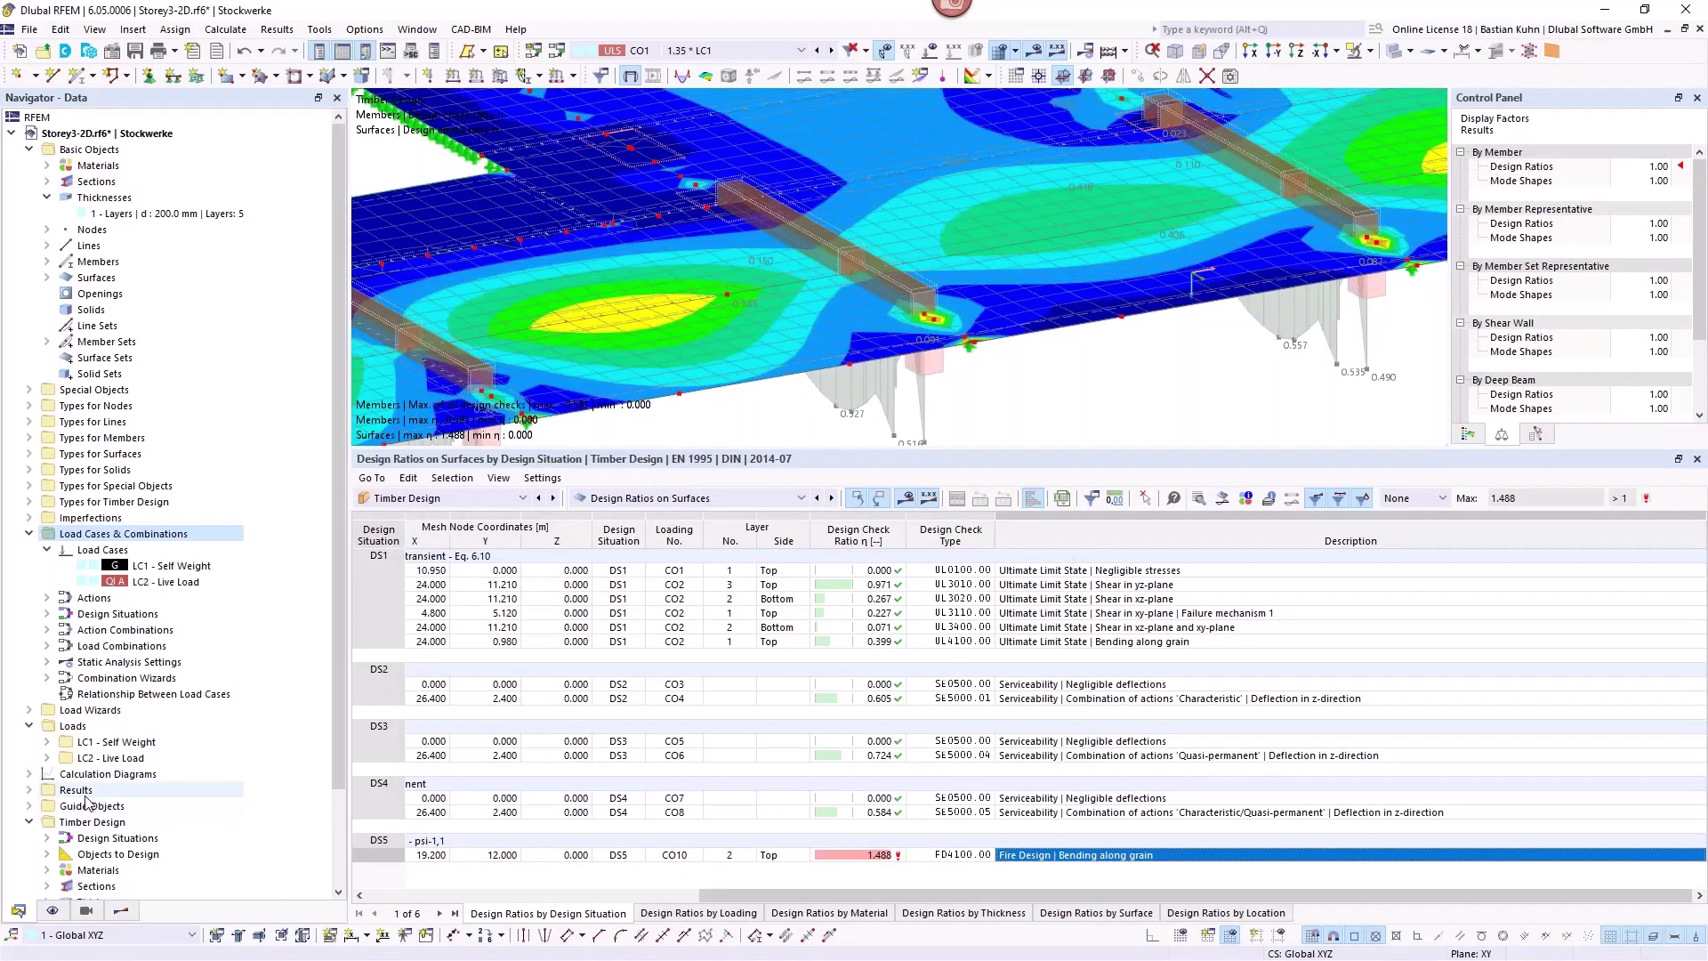
scroll(87, 800, "down", 3)
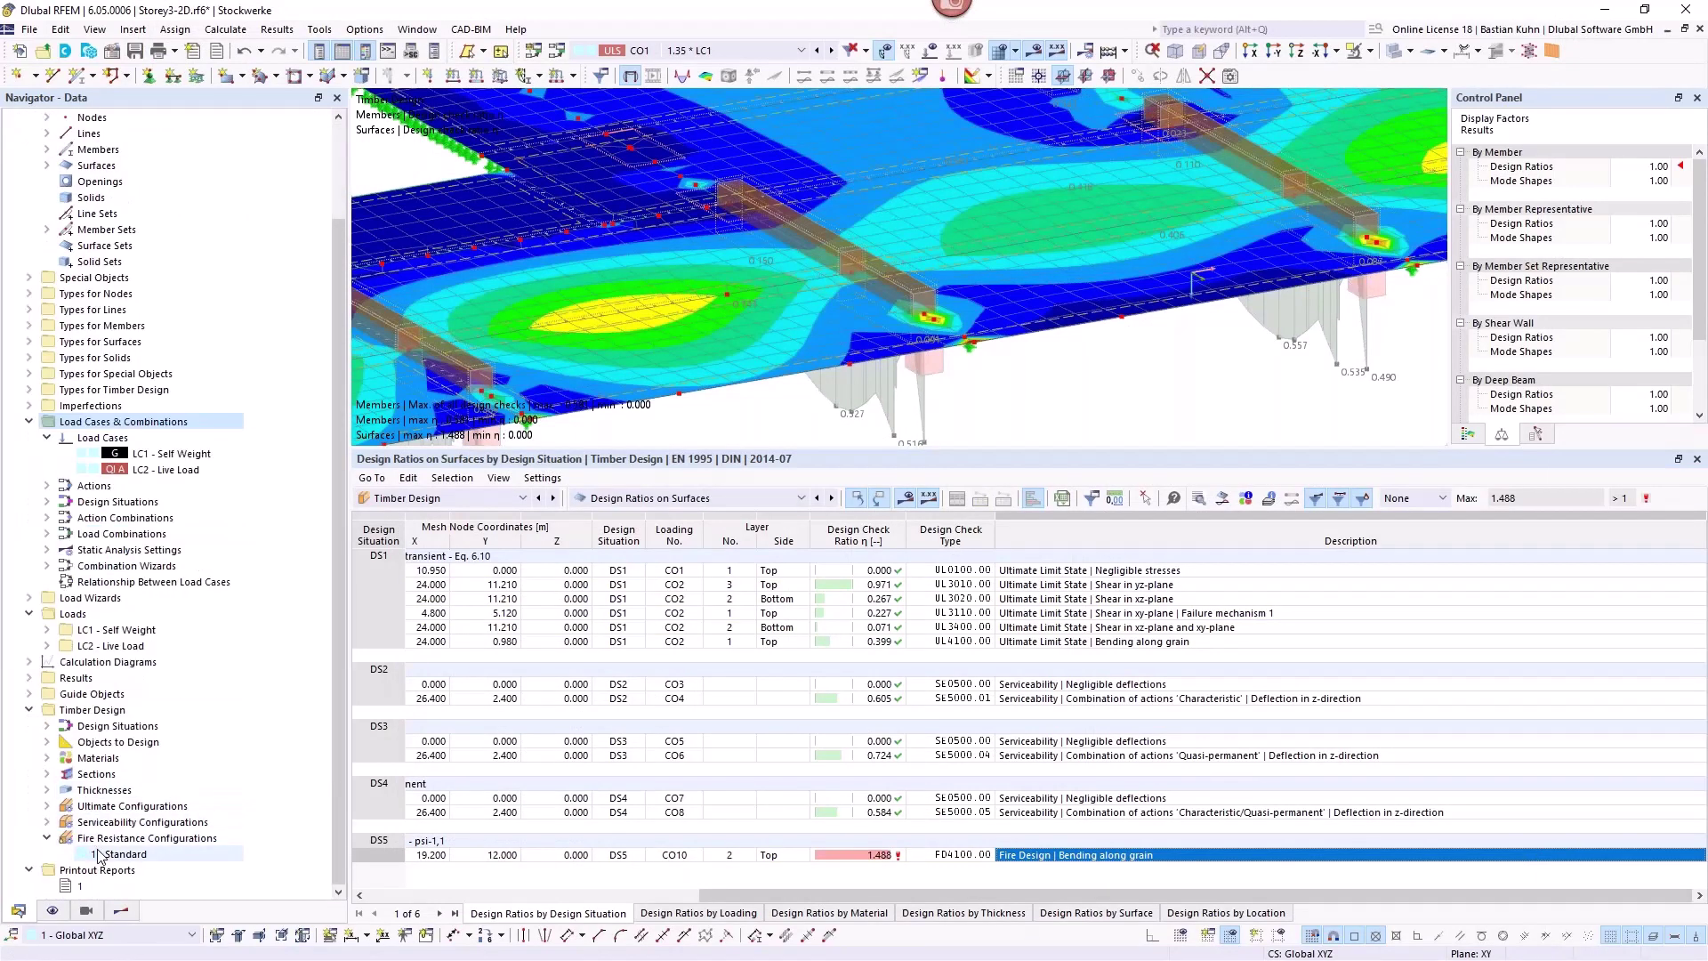
double_click(100, 855)
left_click(547, 140)
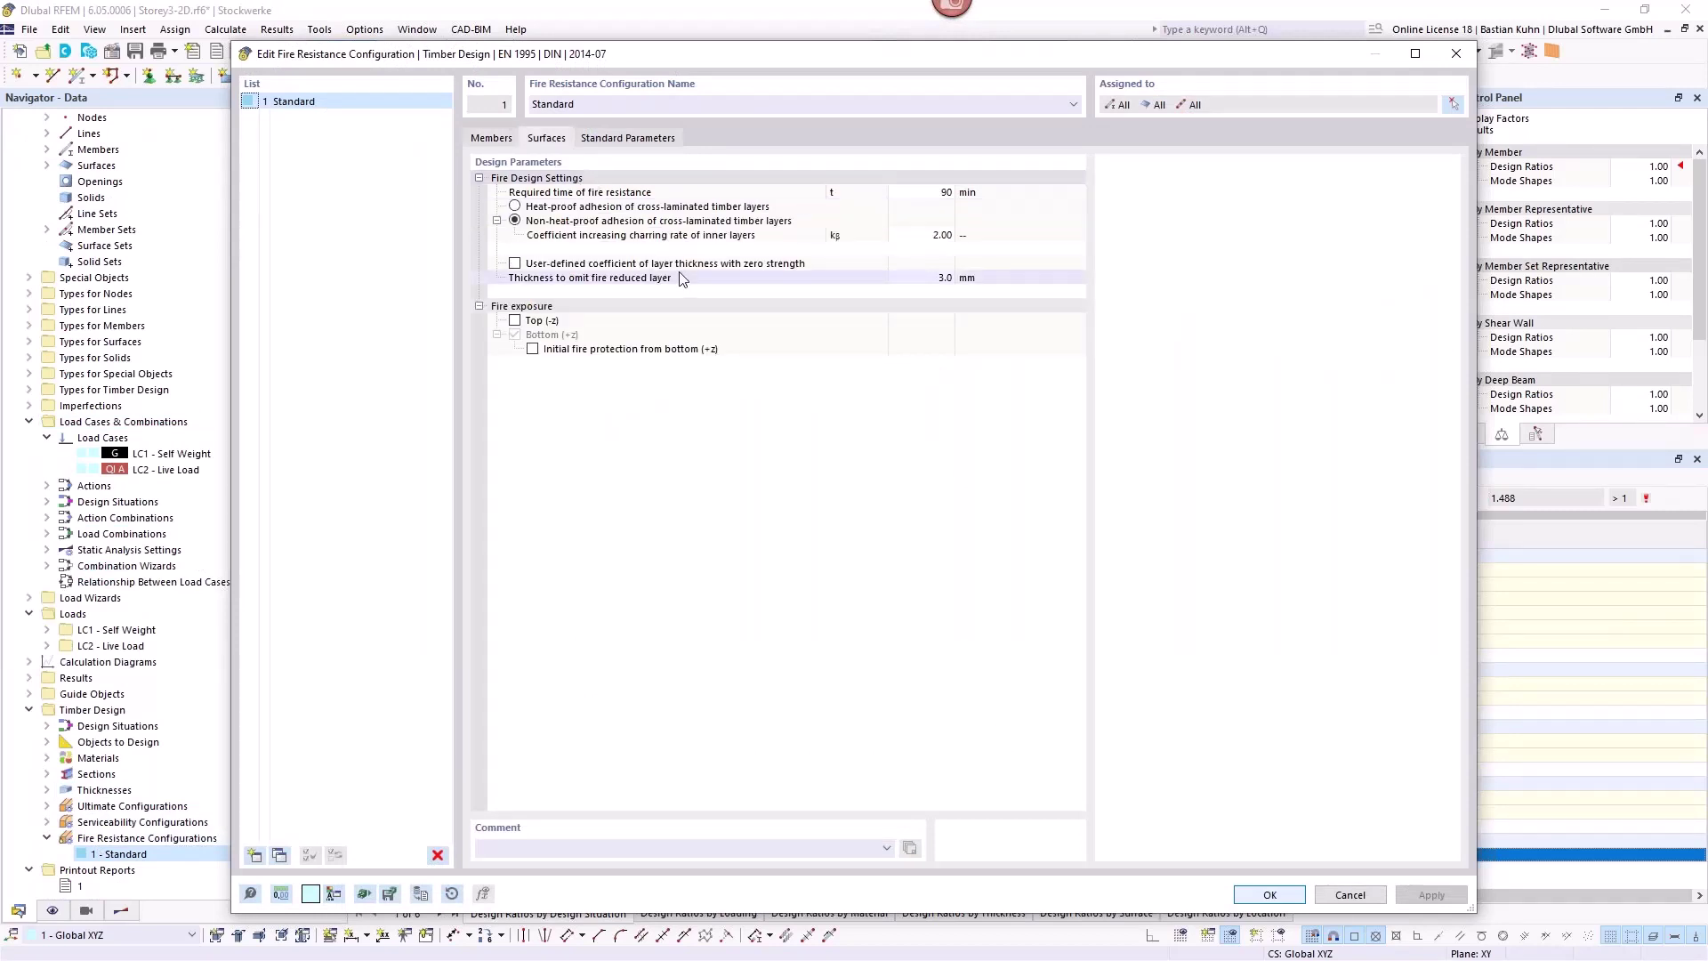
left_click(515, 208)
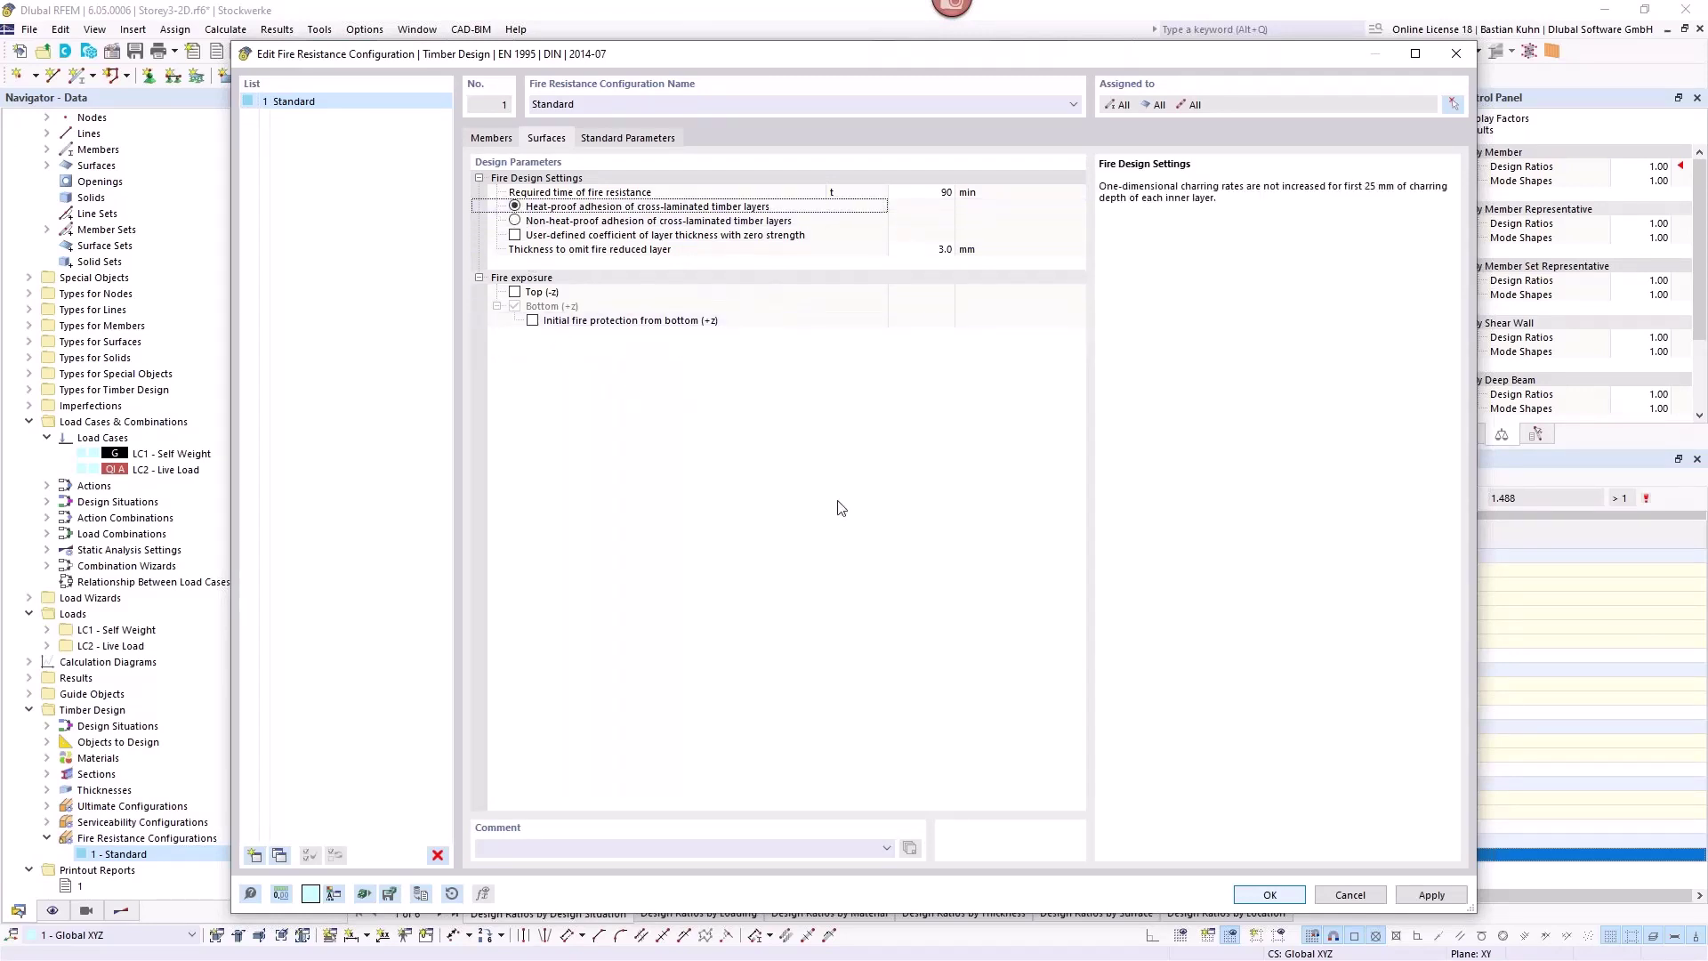
left_click(1271, 895)
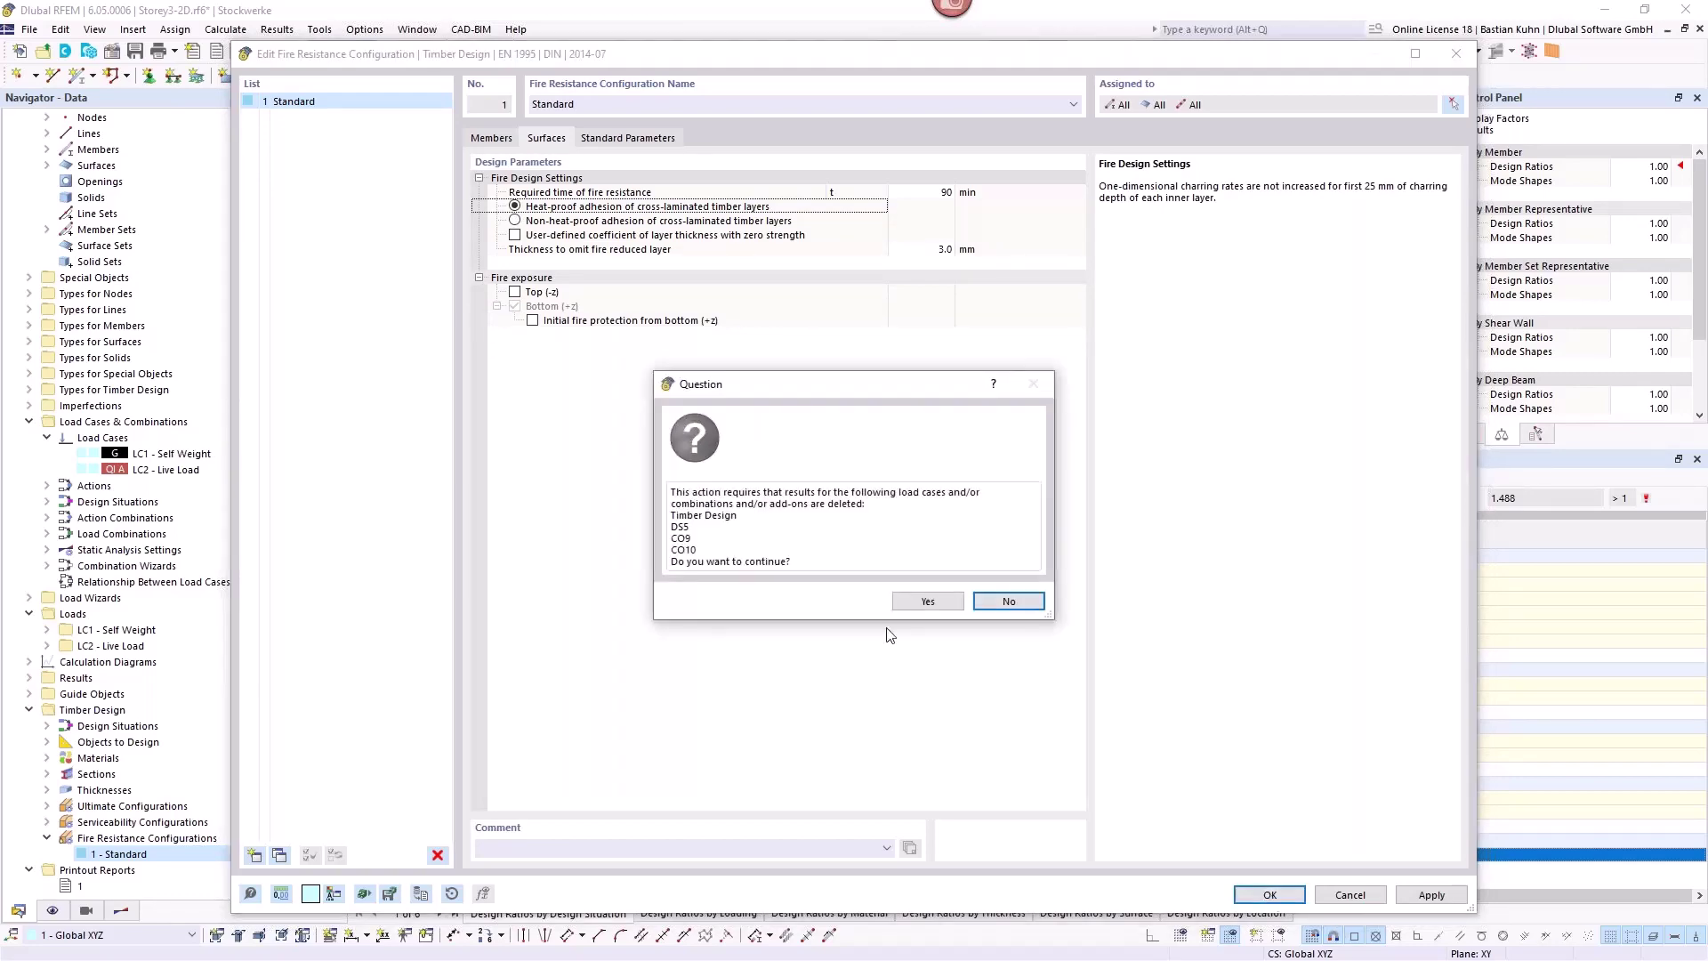
left_click(917, 607)
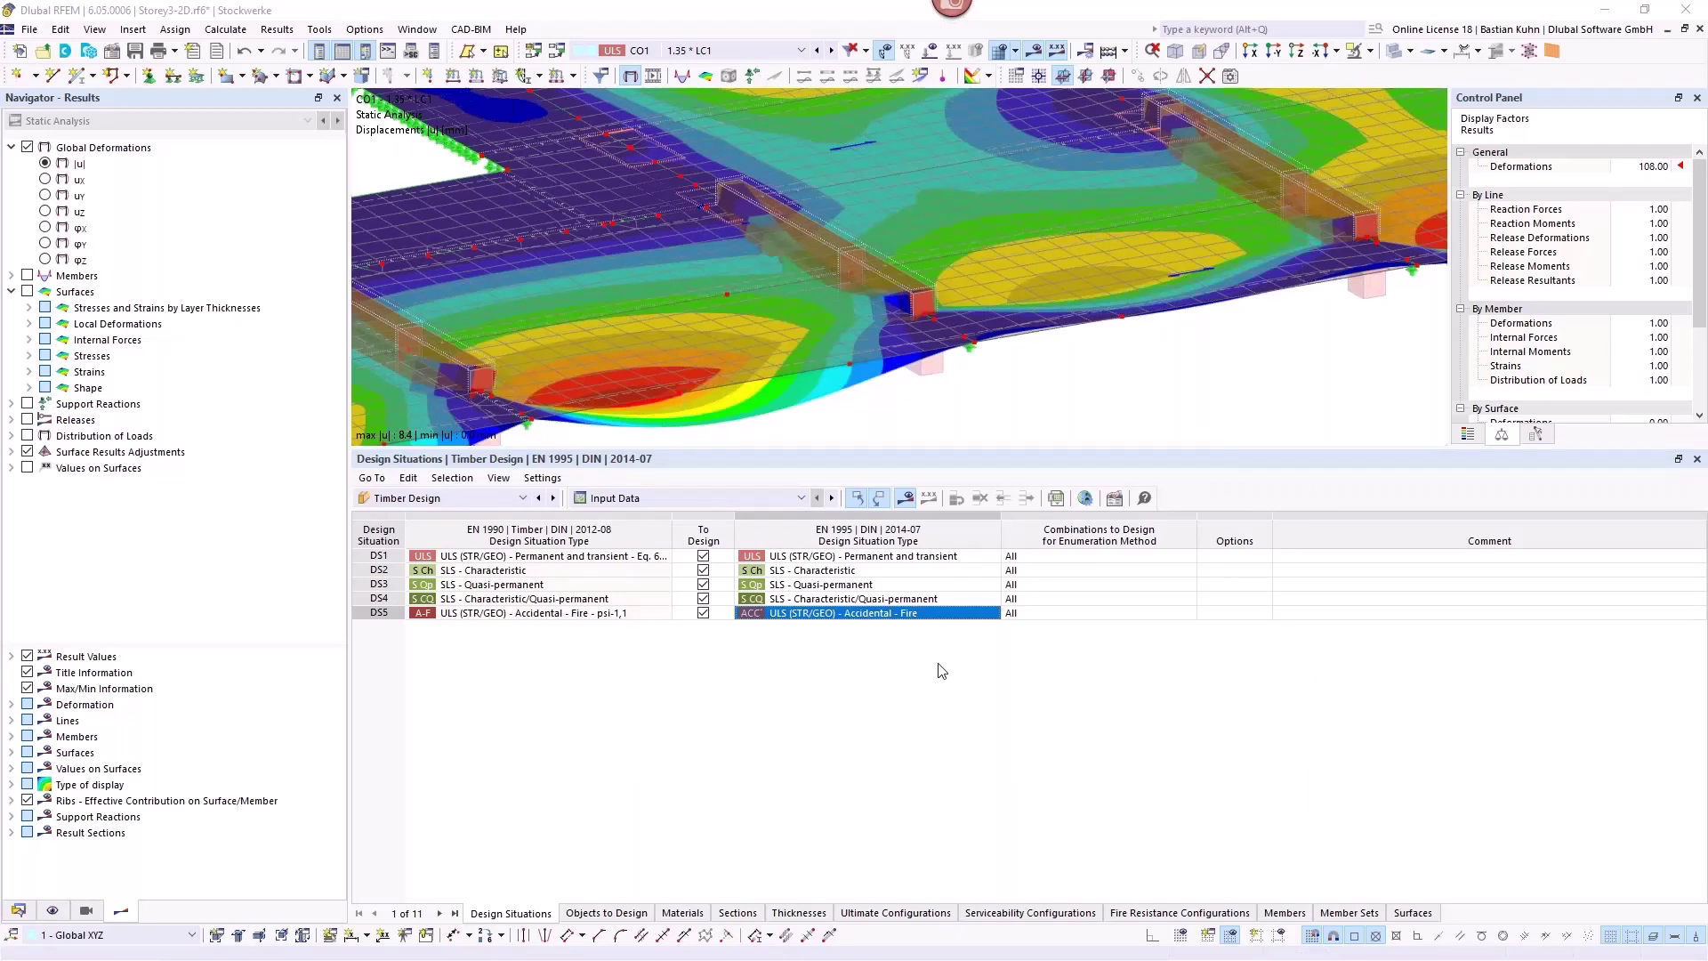
Show the timber design ratios on surfaces by design situation and locate DS5 fire design check FD5100 on the model.
left_click(801, 498)
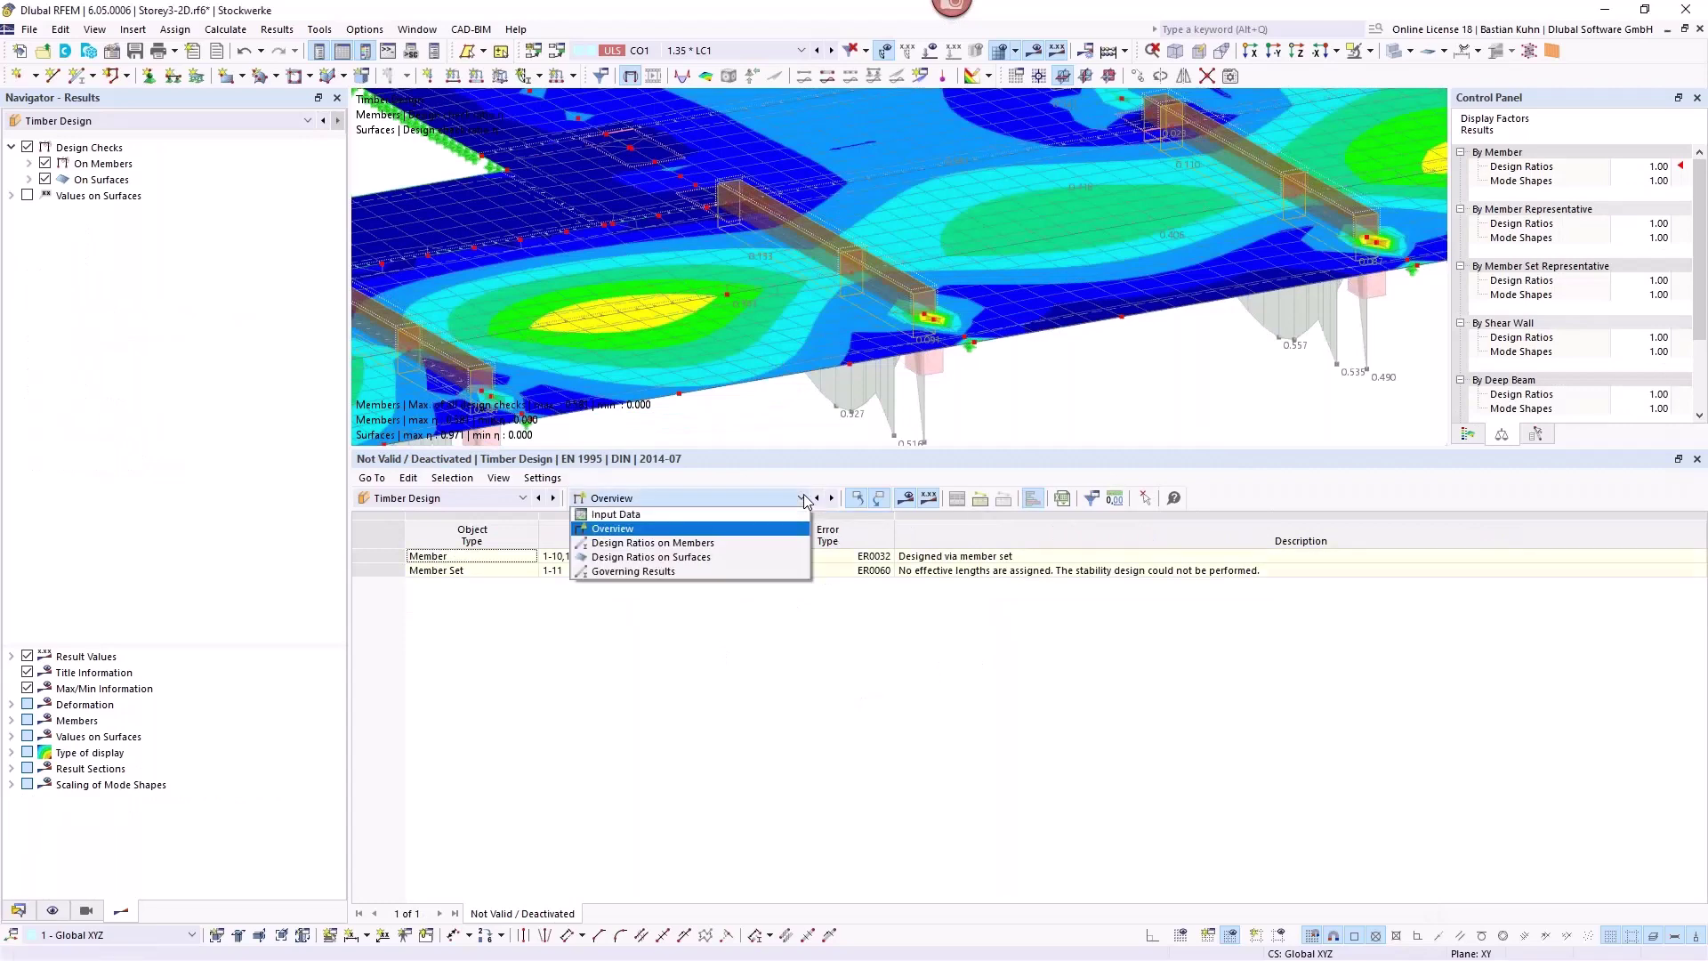
left_click(762, 557)
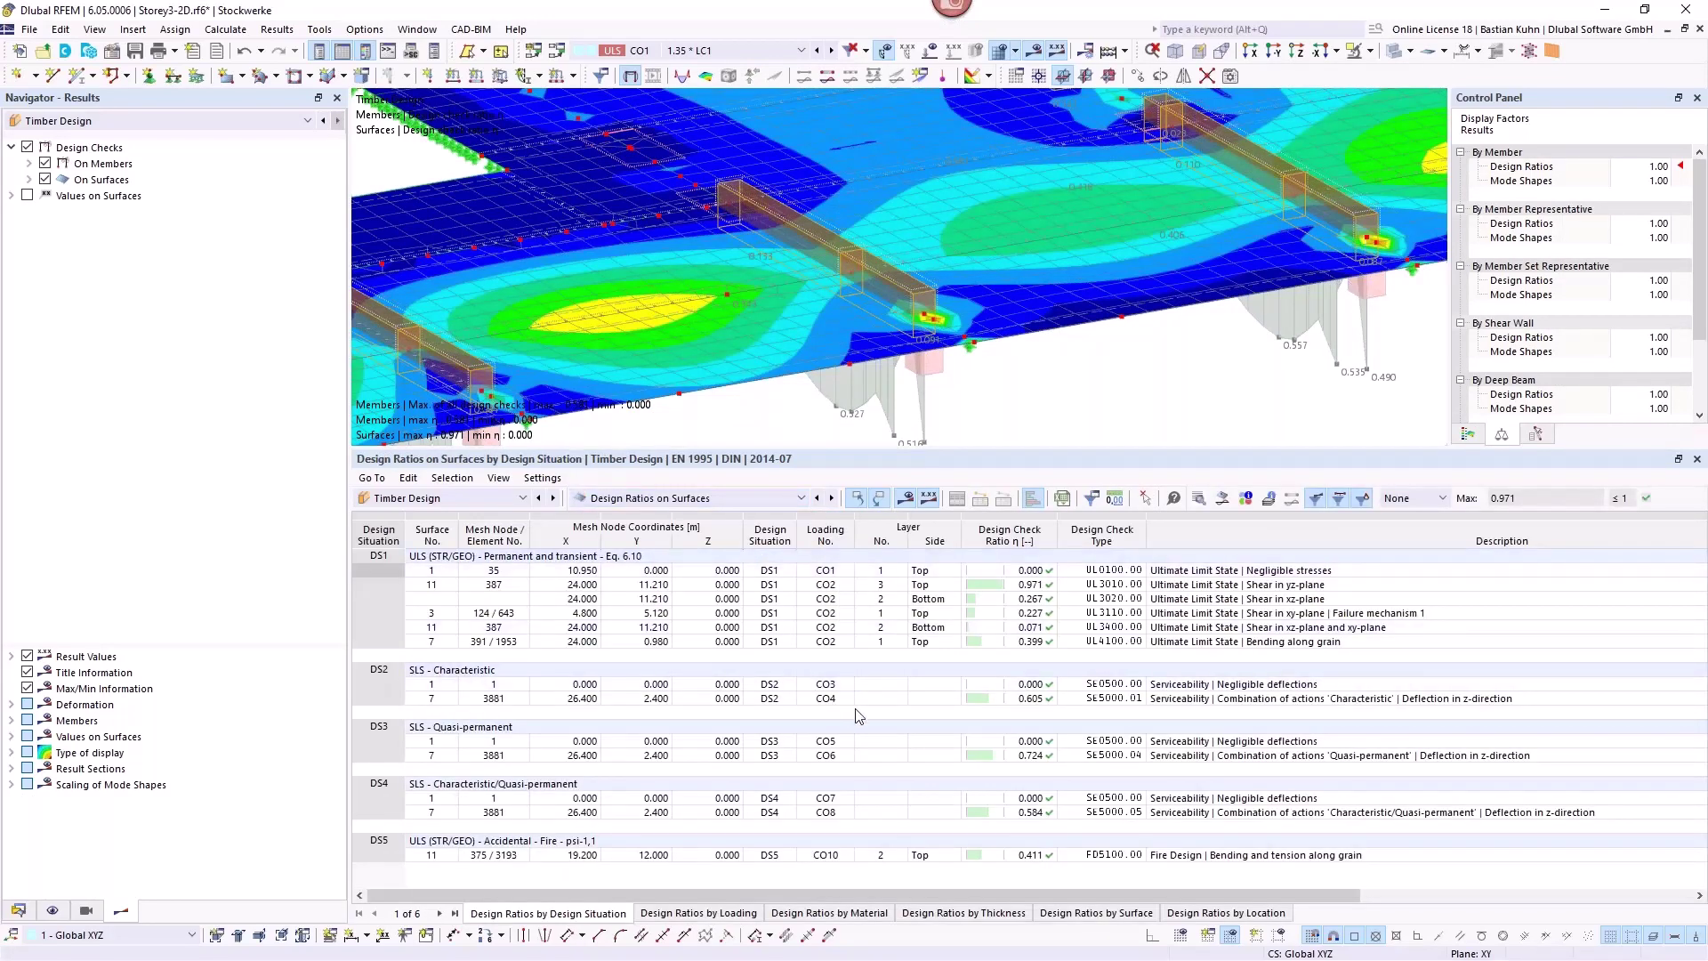
left_click(1212, 859)
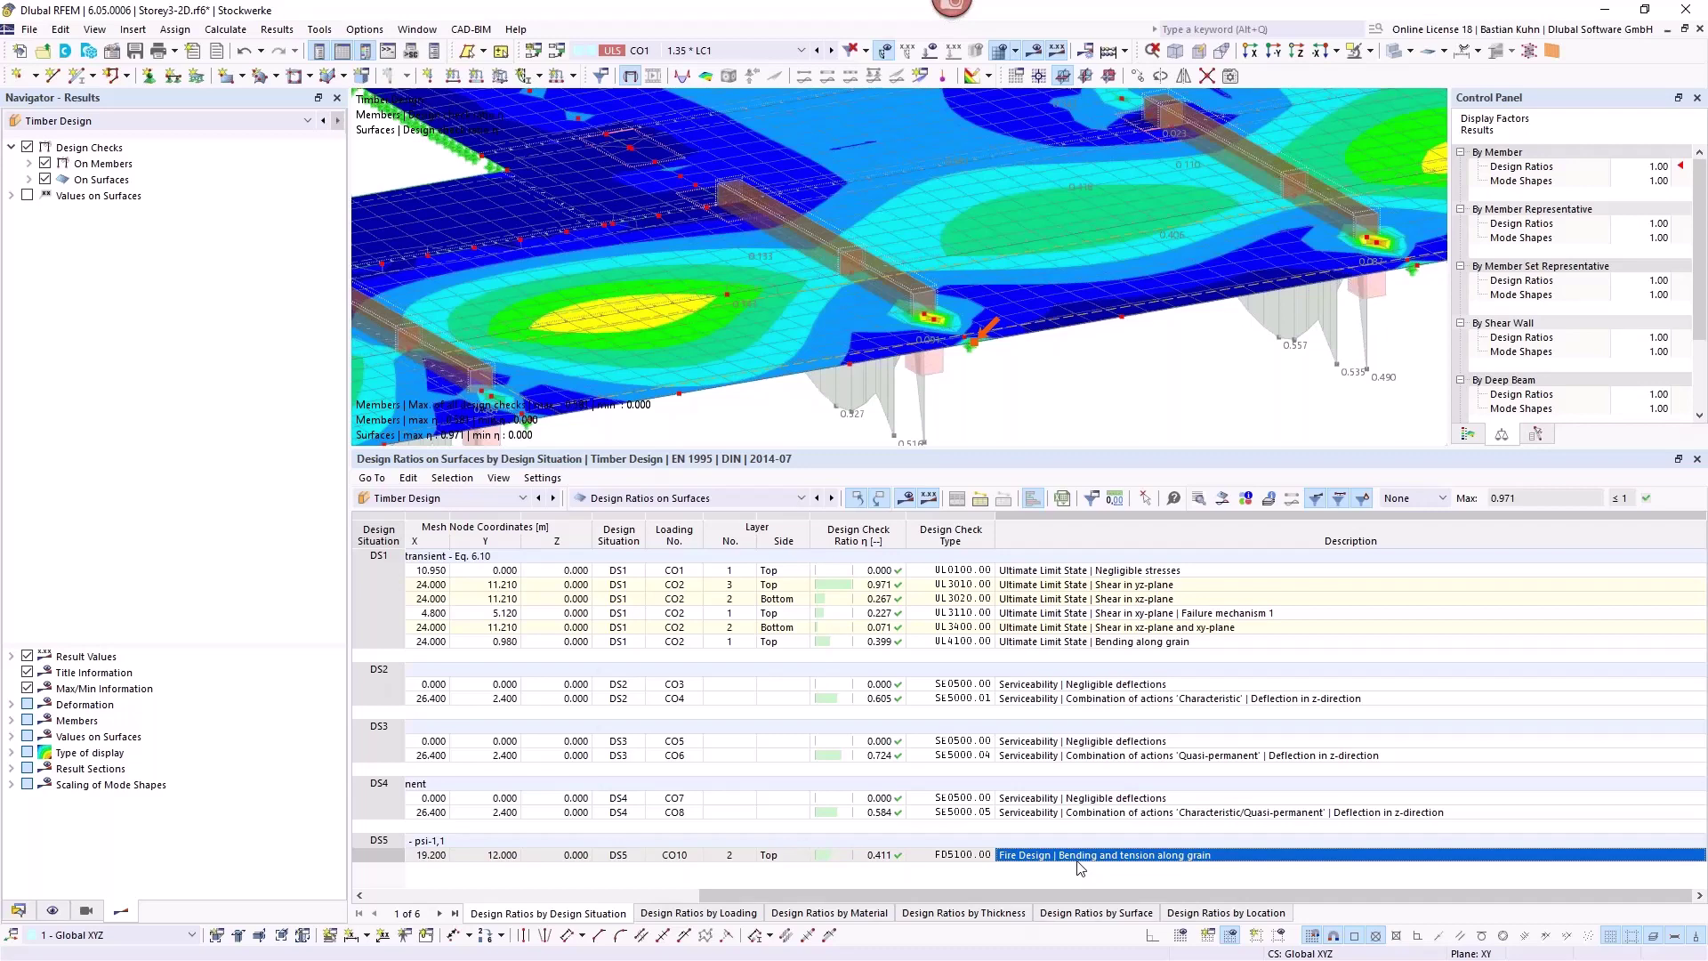
left_click_drag(984, 896, 605, 896)
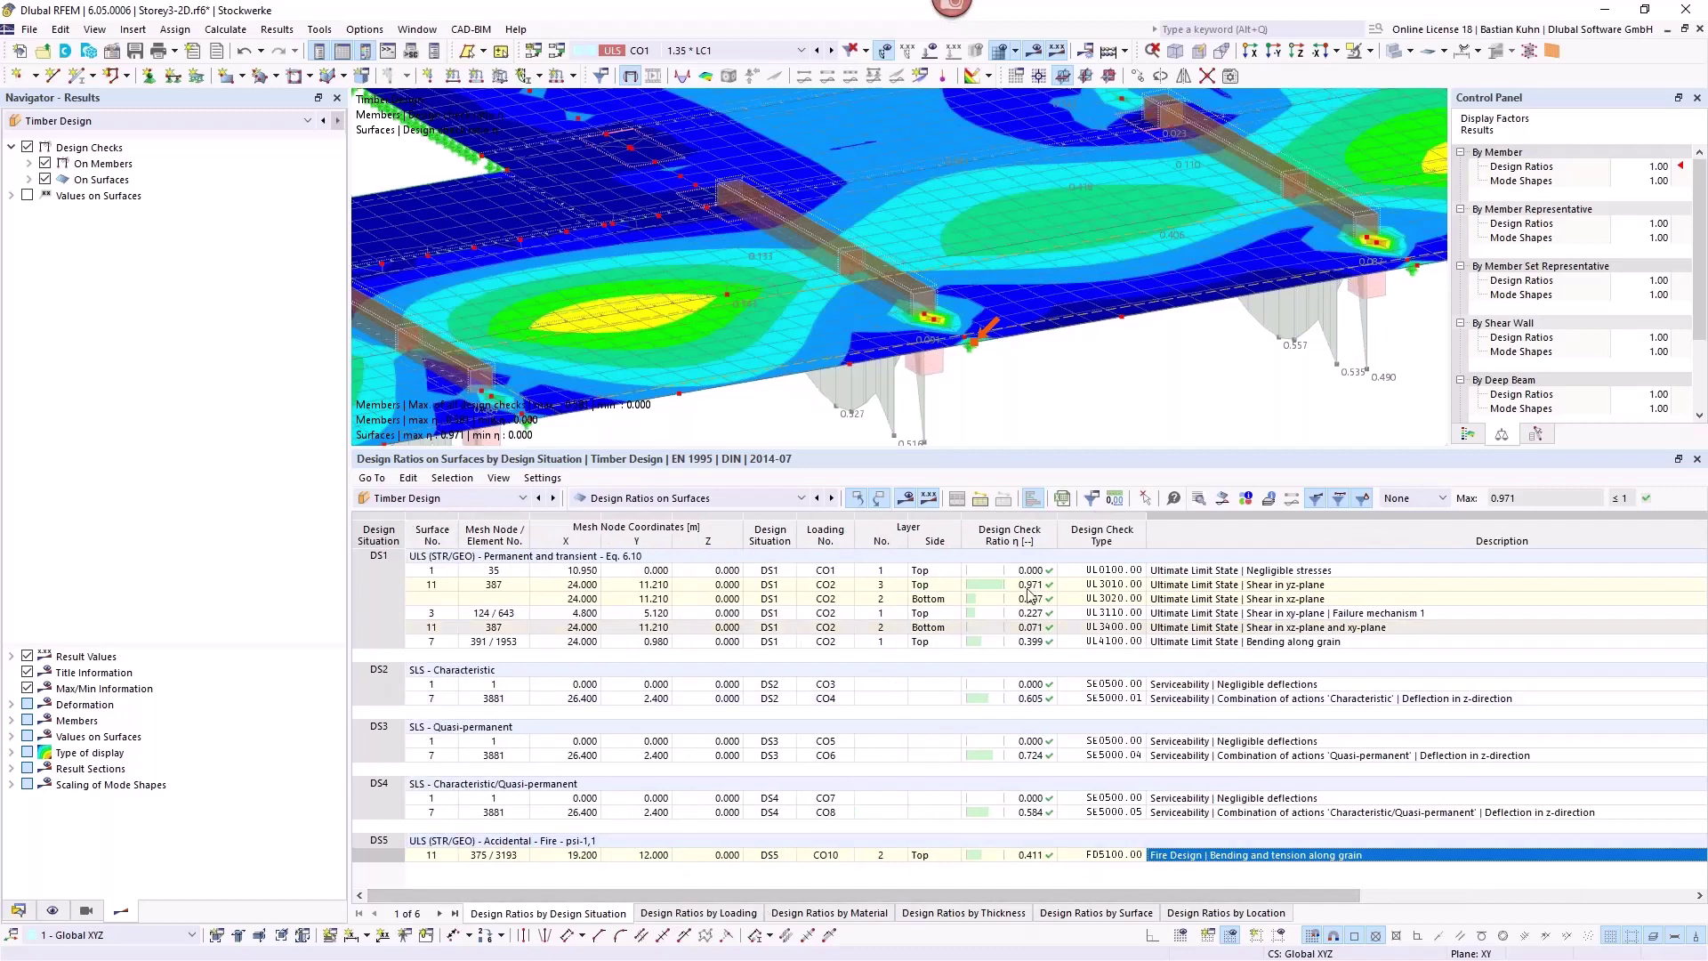
View the design ratio and normal stress along grain diagrams through the layers for fire design check FD5100.
left_click(1224, 504)
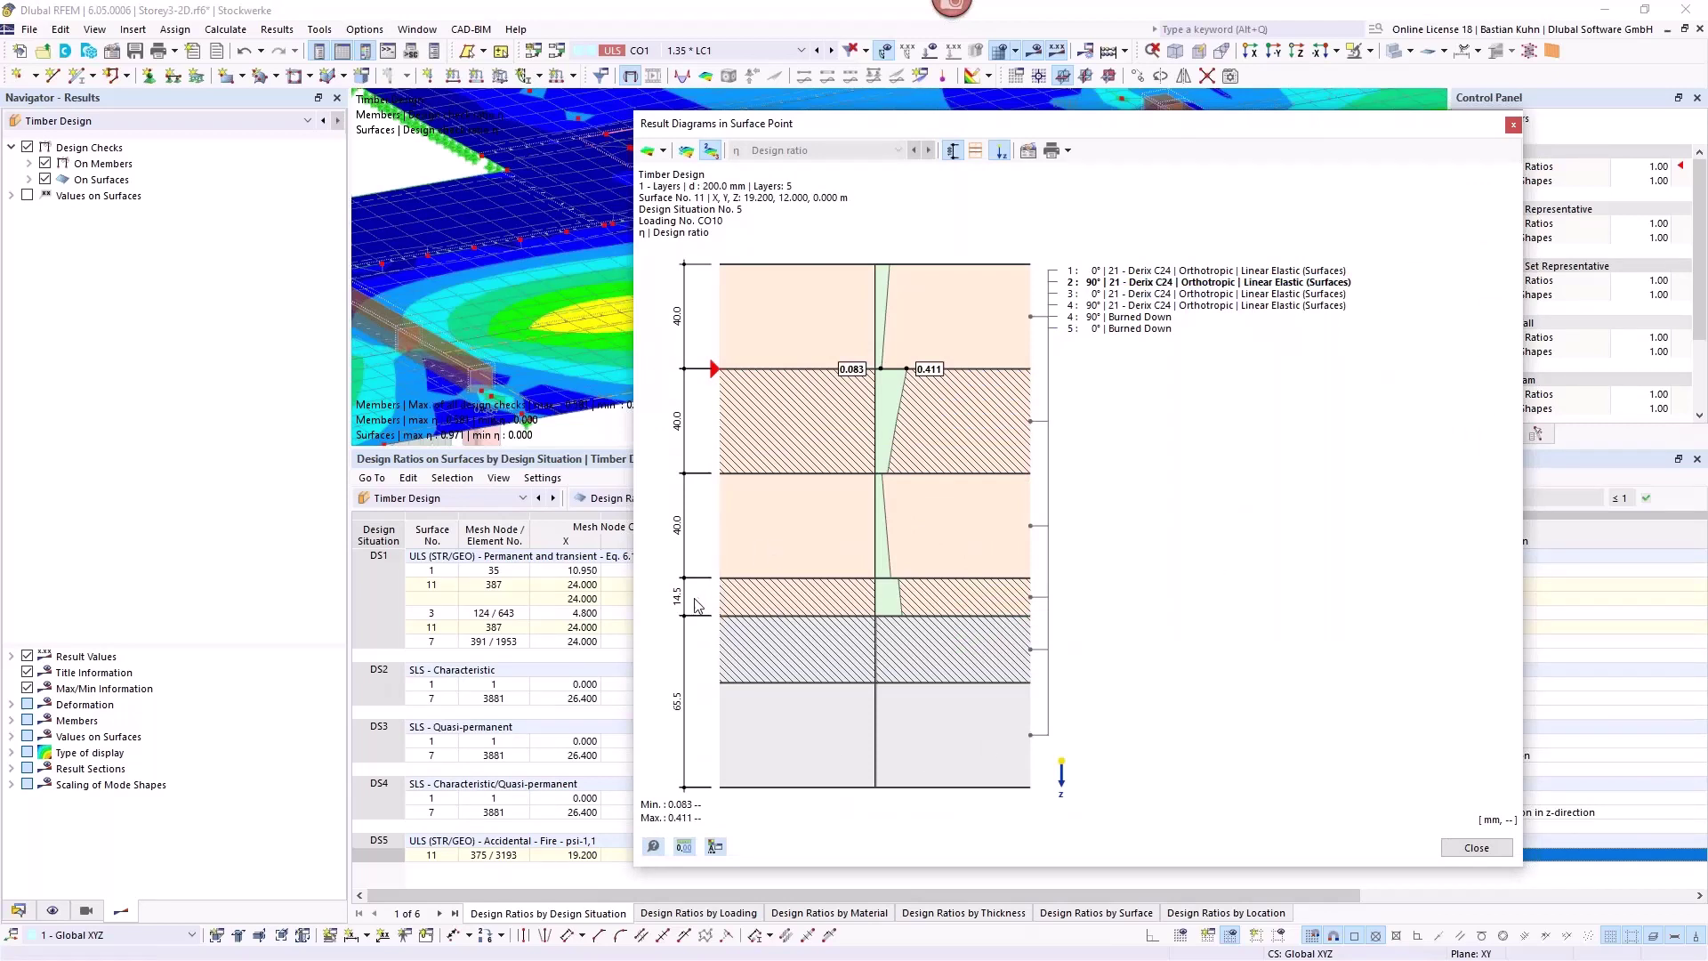
left_click(663, 150)
left_click(671, 174)
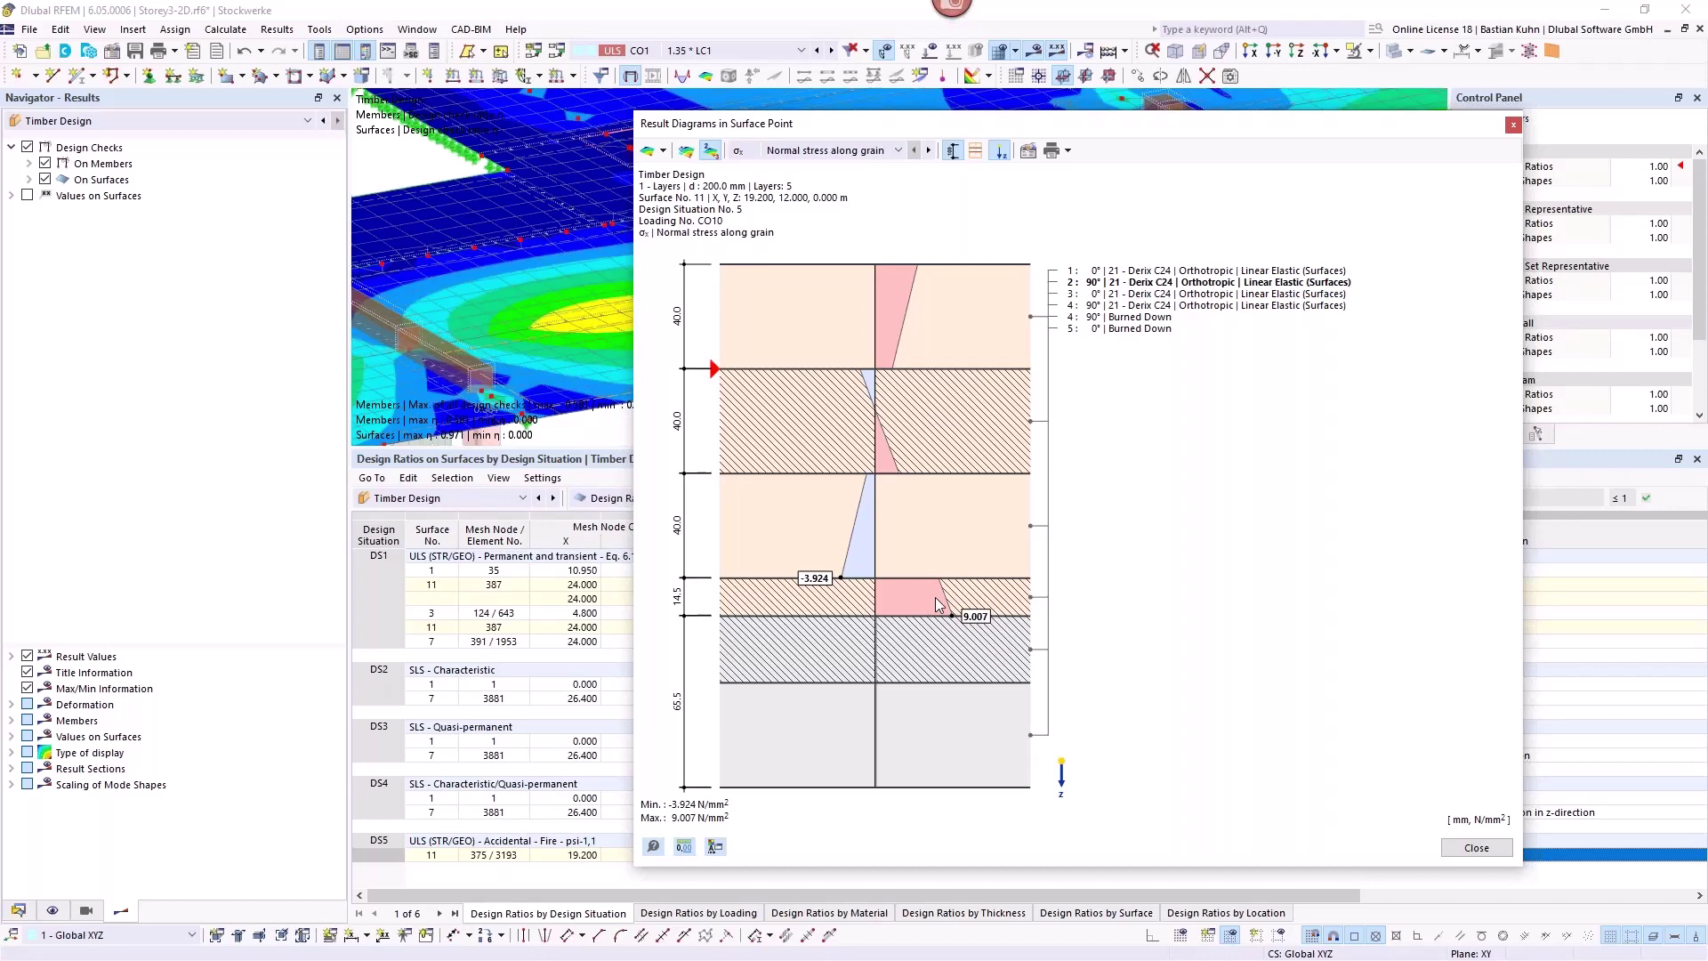
left_click(1513, 128)
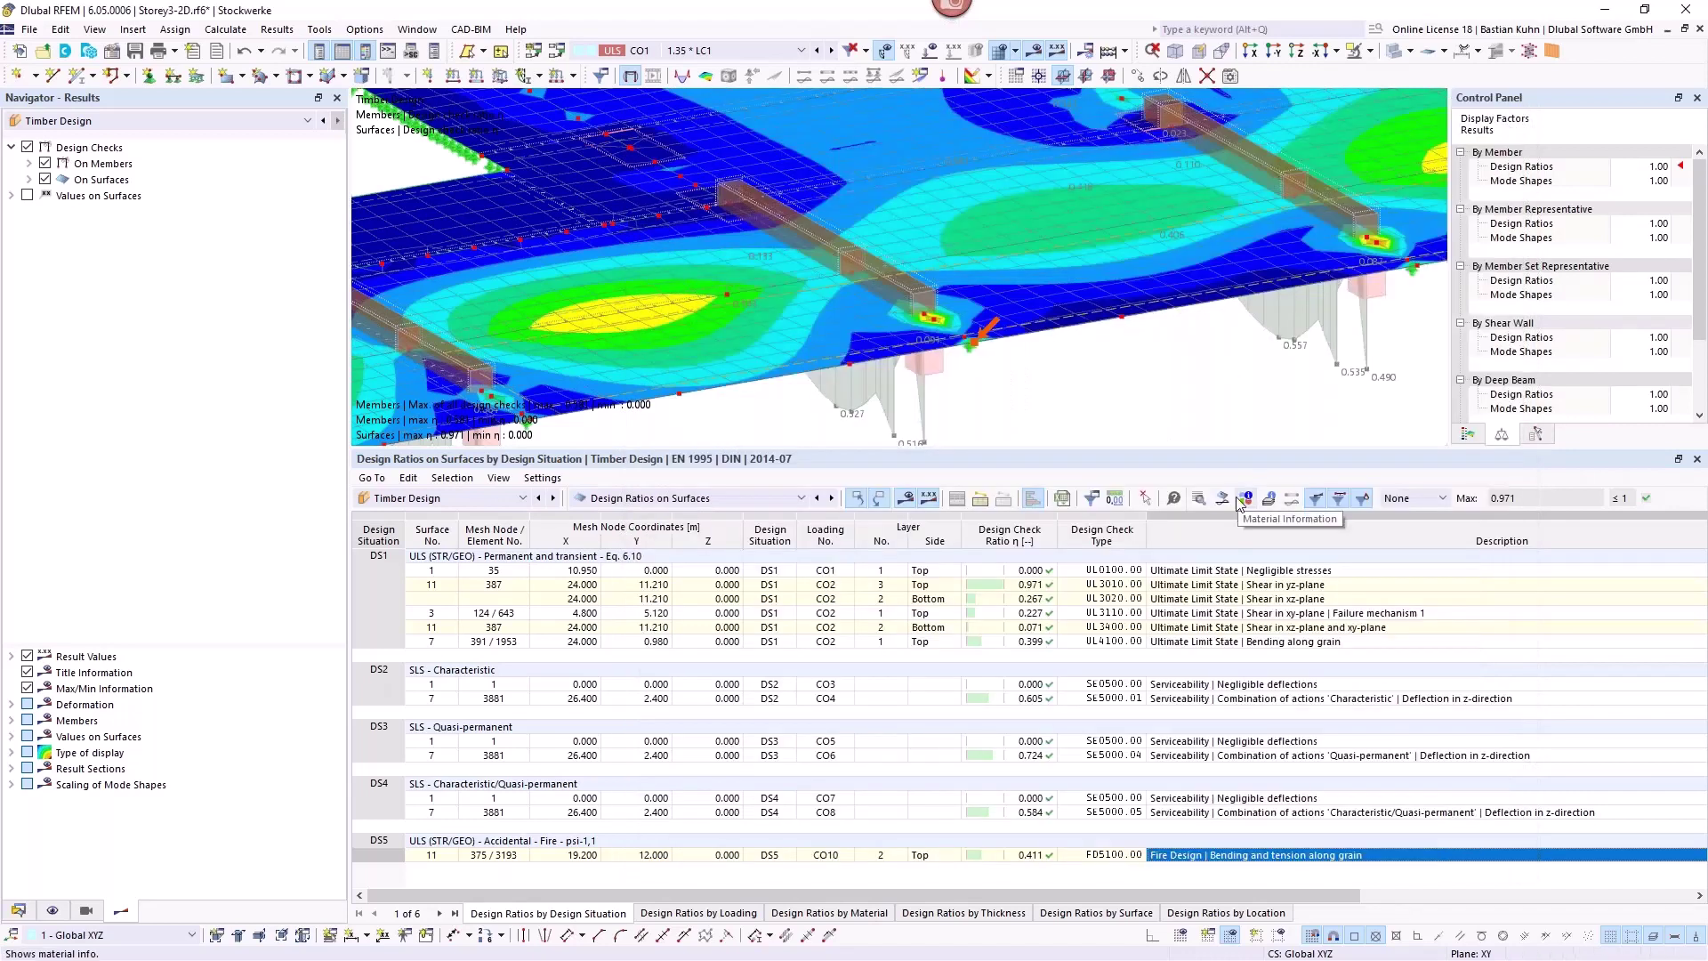
Examine the charring depth details of layers 5 and 4 in fire design check FD5100.
double_click(1289, 859)
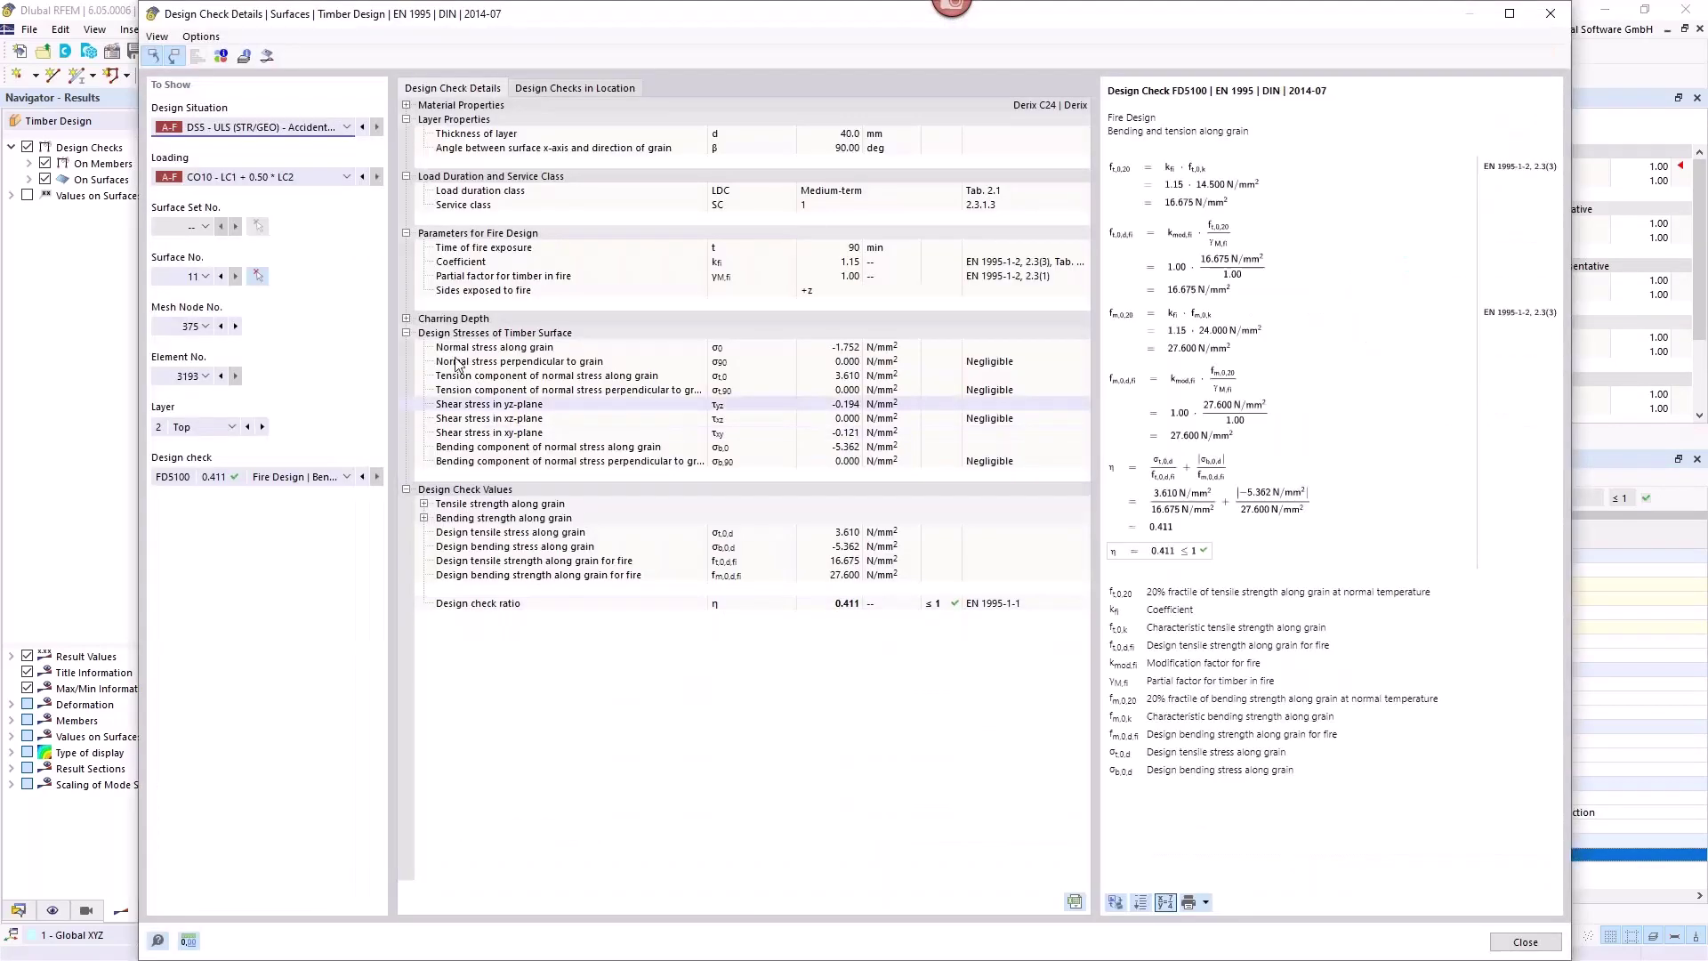
left_click(407, 318)
left_click(407, 319)
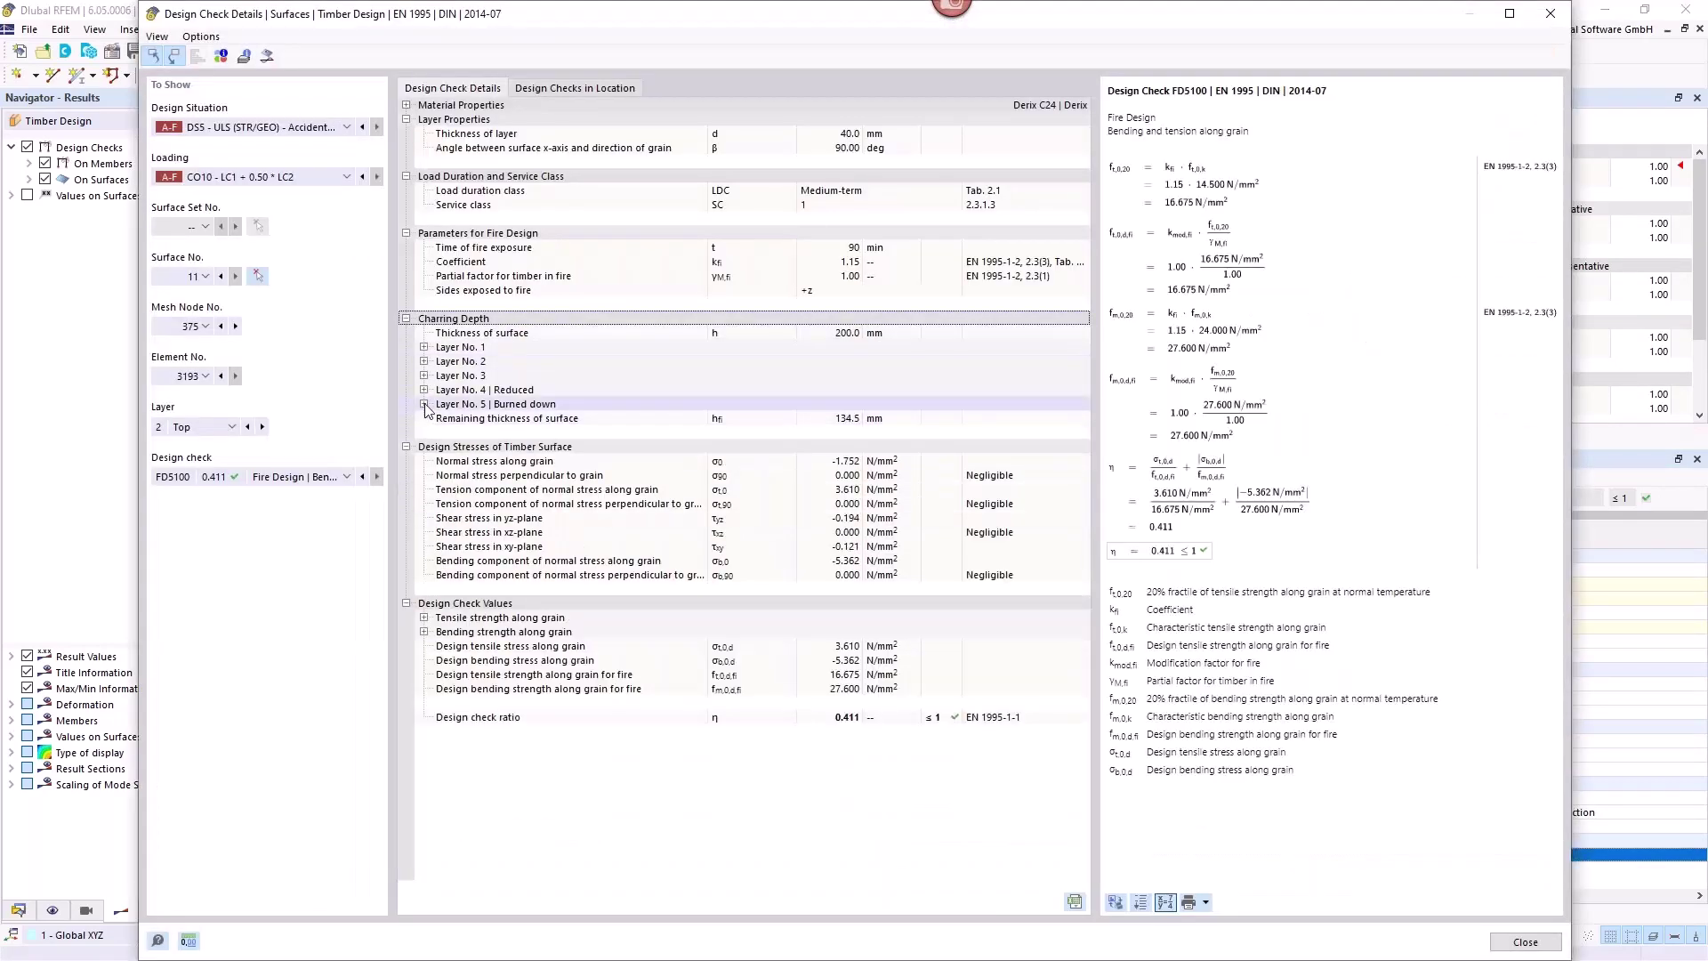
left_click(424, 404)
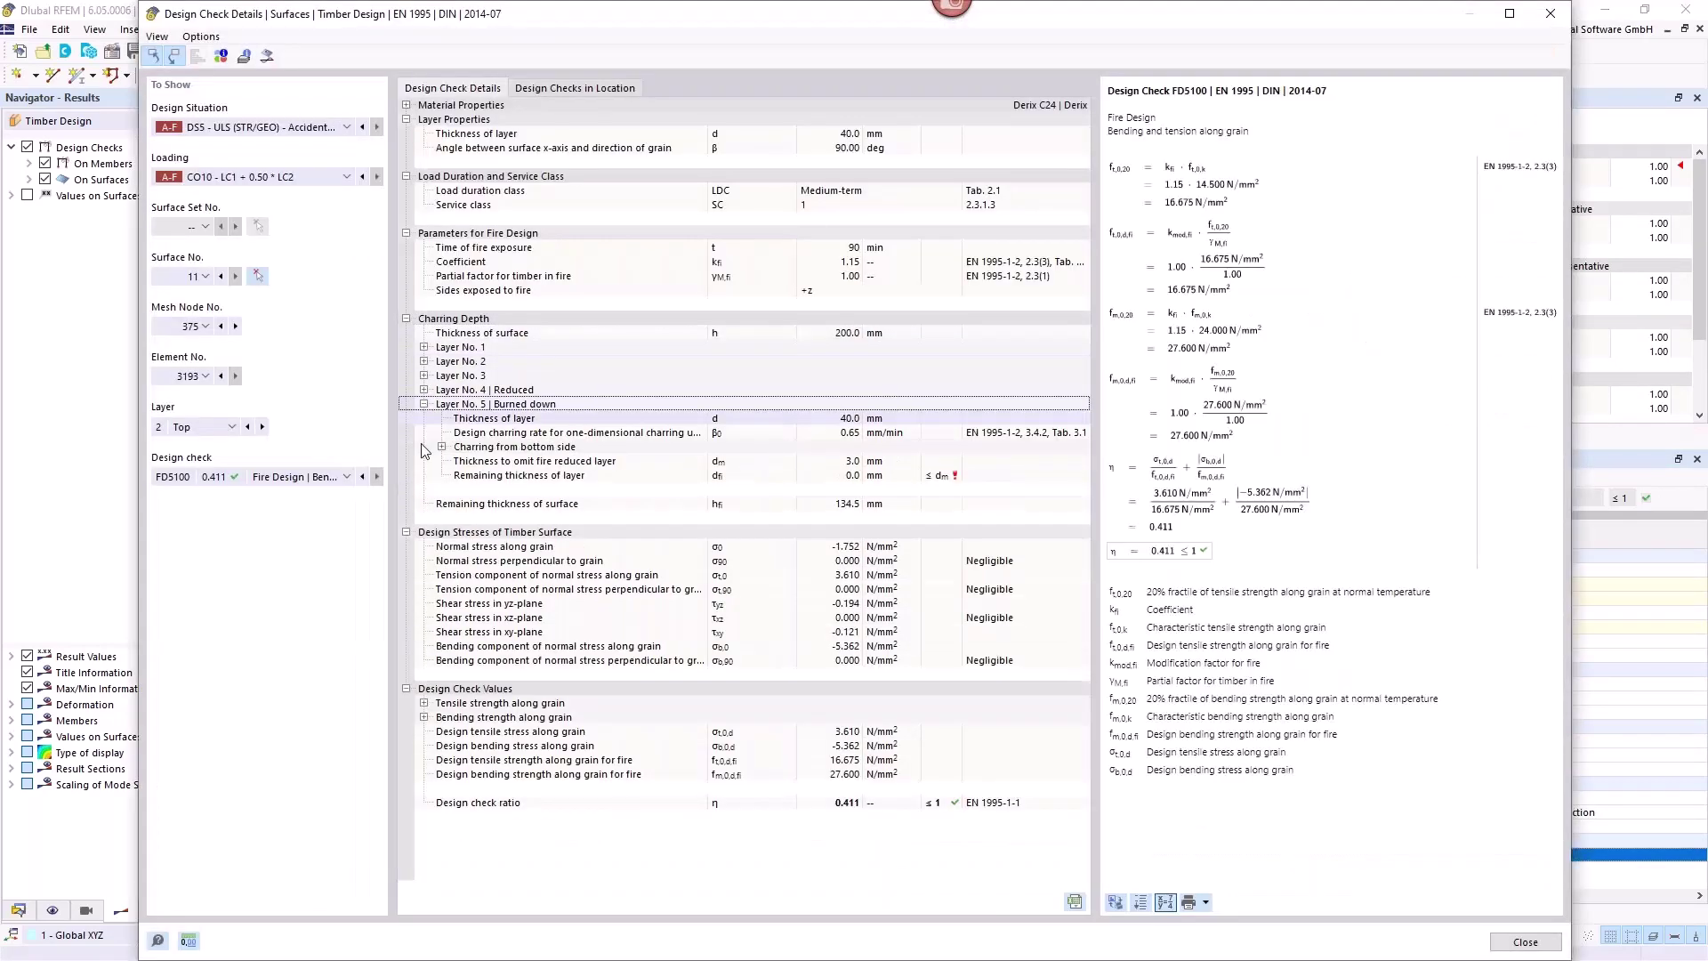
left_click(424, 389)
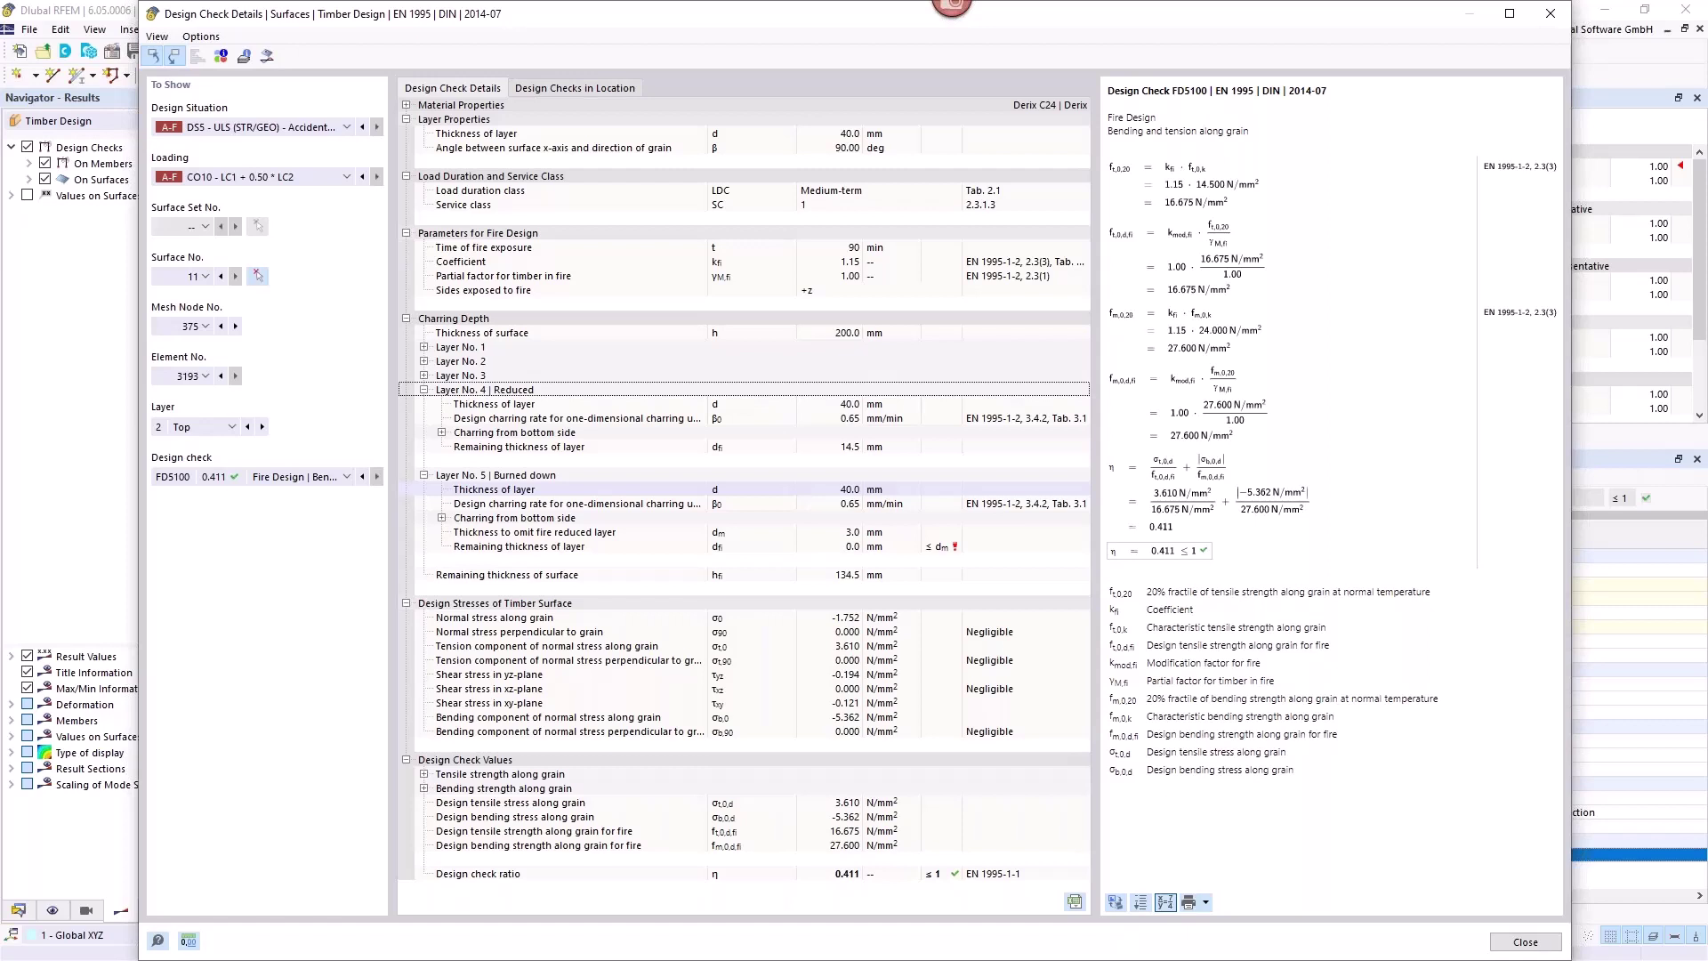
left_click(1542, 16)
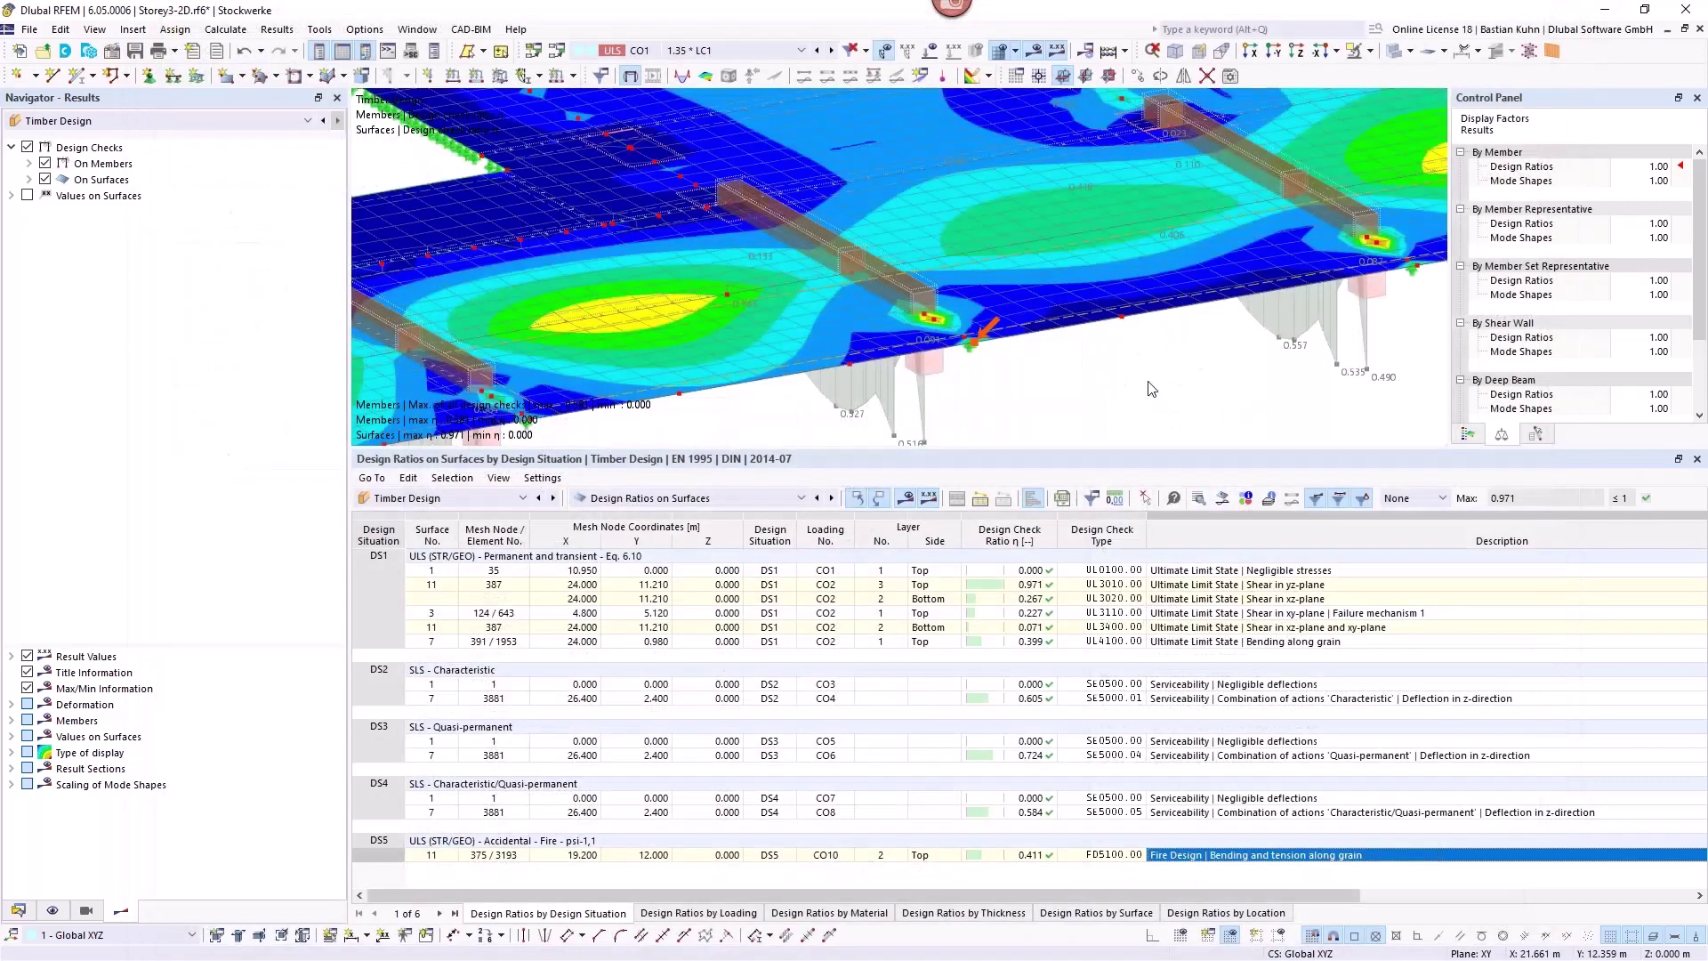
Enlarge the model view and inspect the design ratio distribution over the whole floor.
scroll(1139, 363, "down", 5)
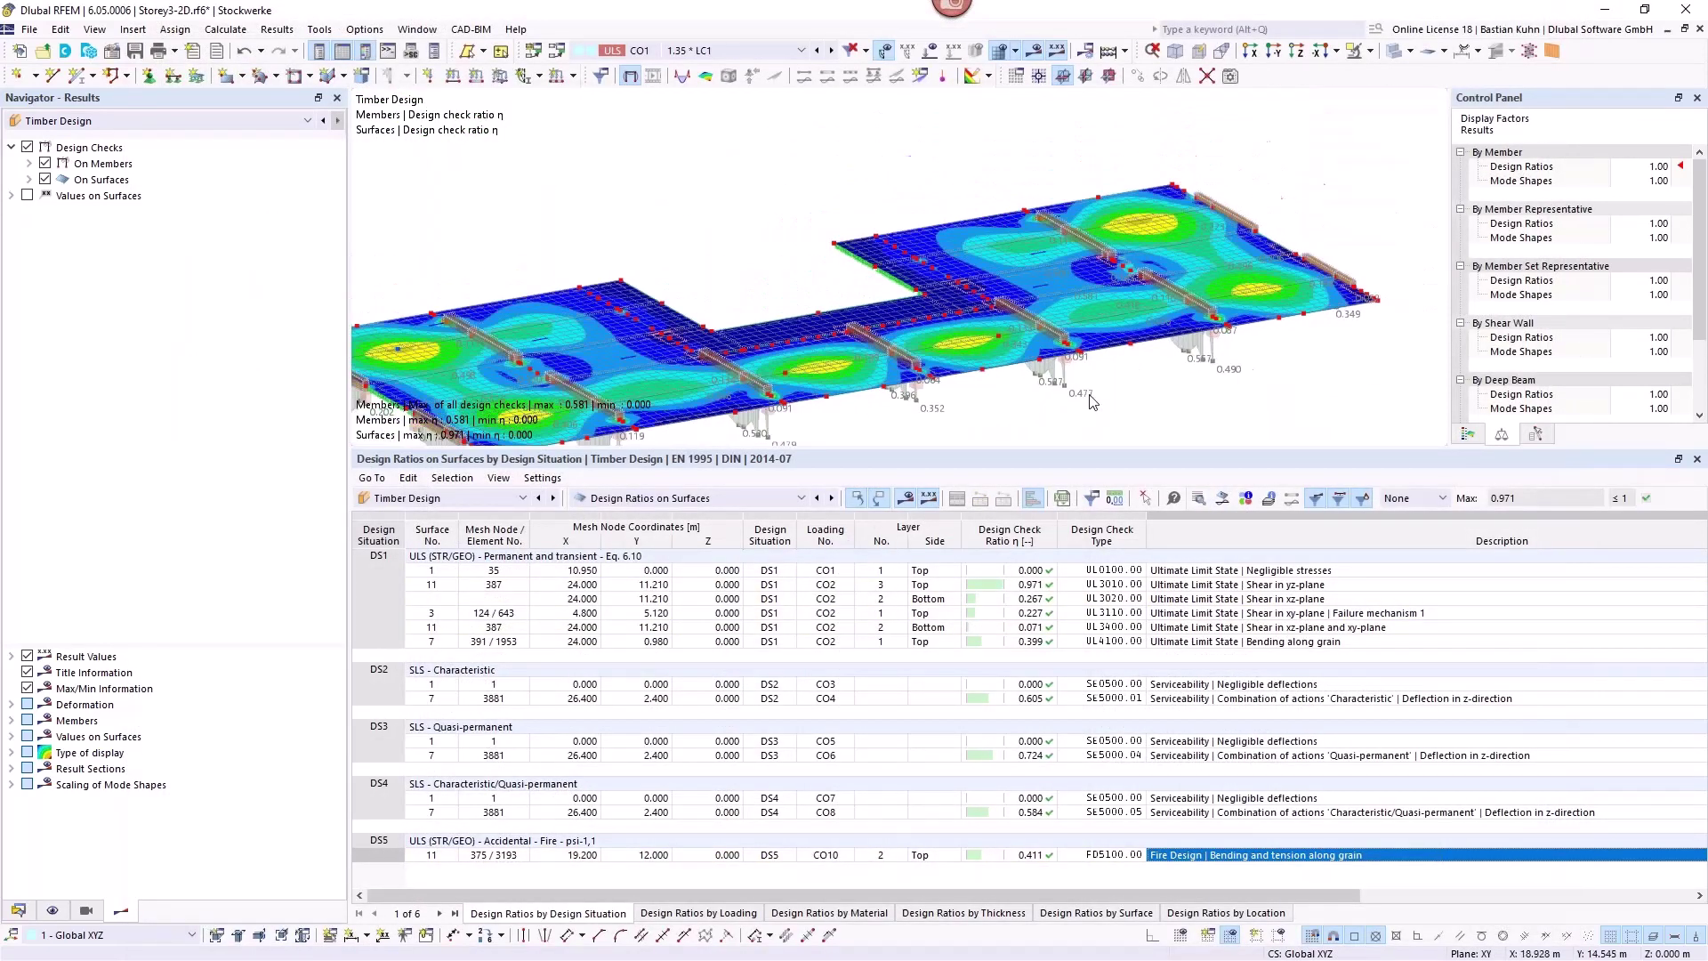
middle_click_drag(1069, 378, 1205, 336)
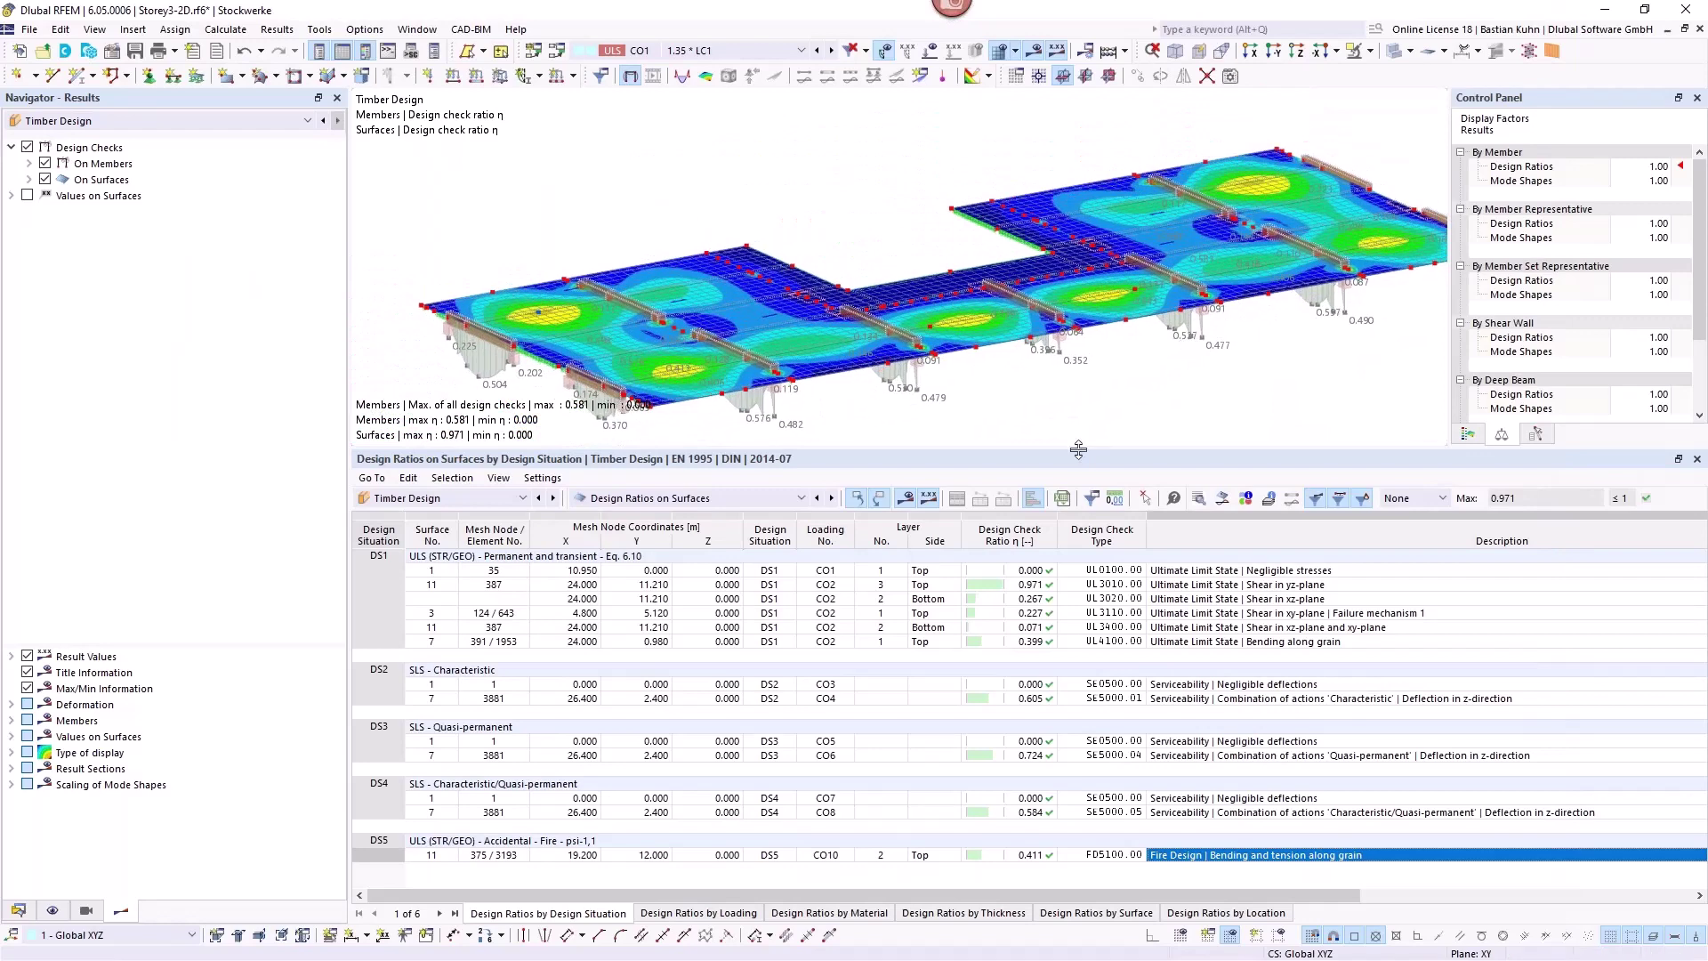
left_click_drag(1079, 450, 1076, 610)
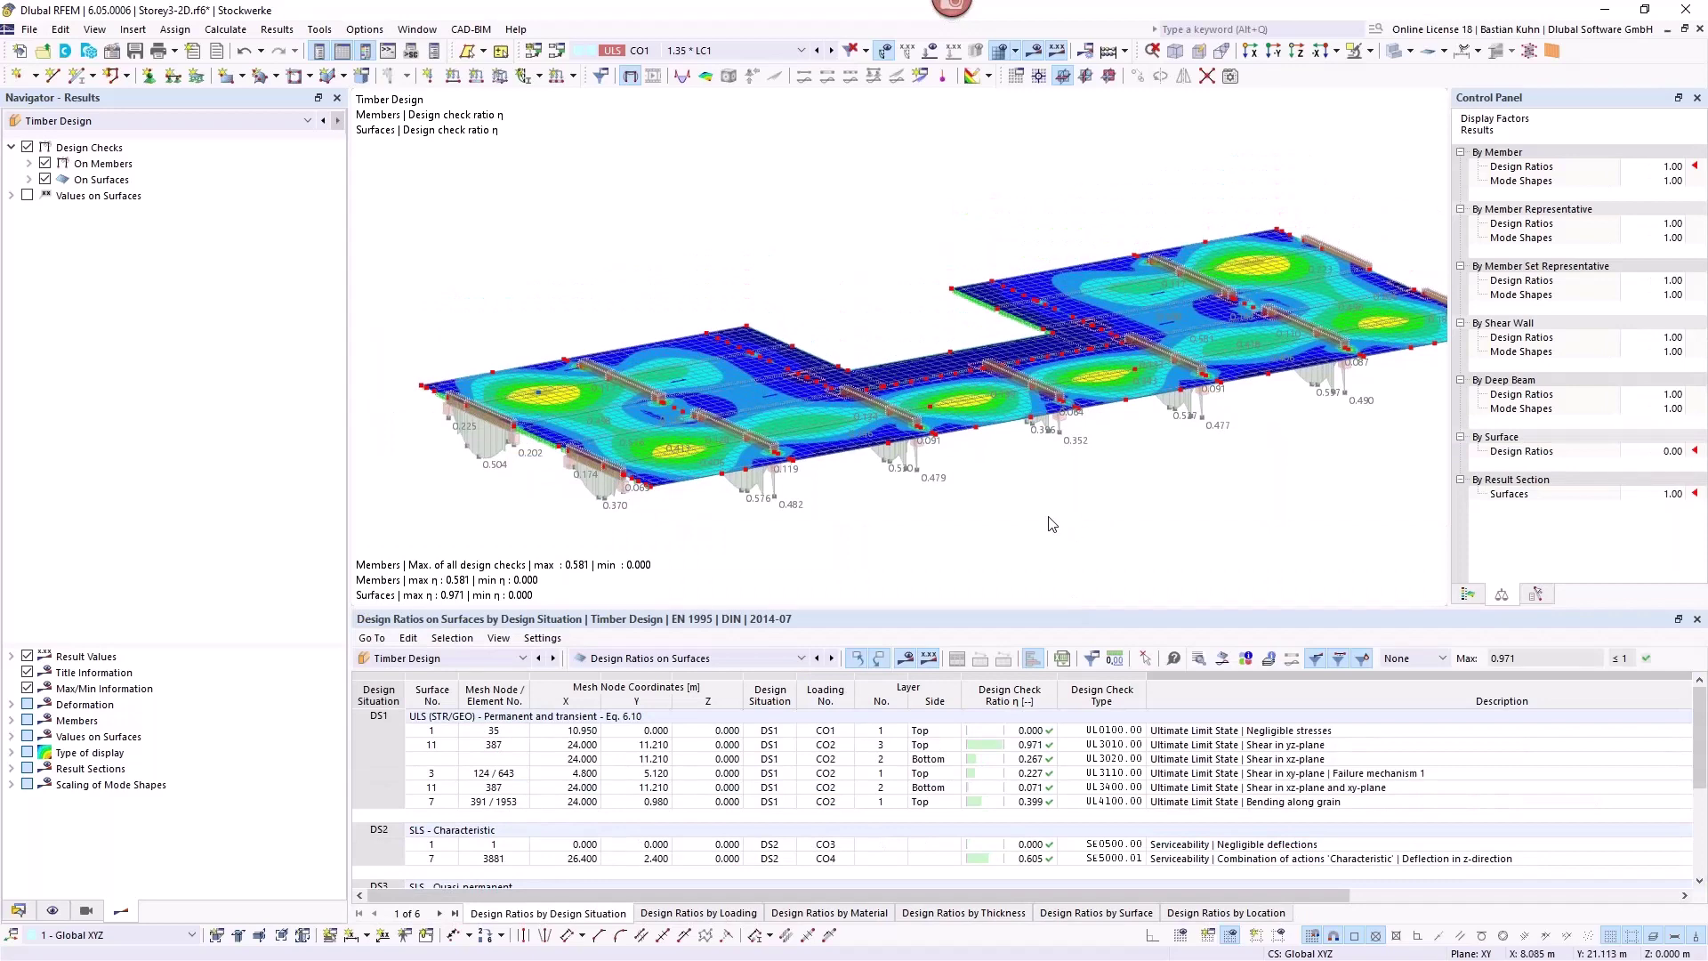
middle_click_drag(974, 457, 940, 455)
scroll(943, 458, "up", 3)
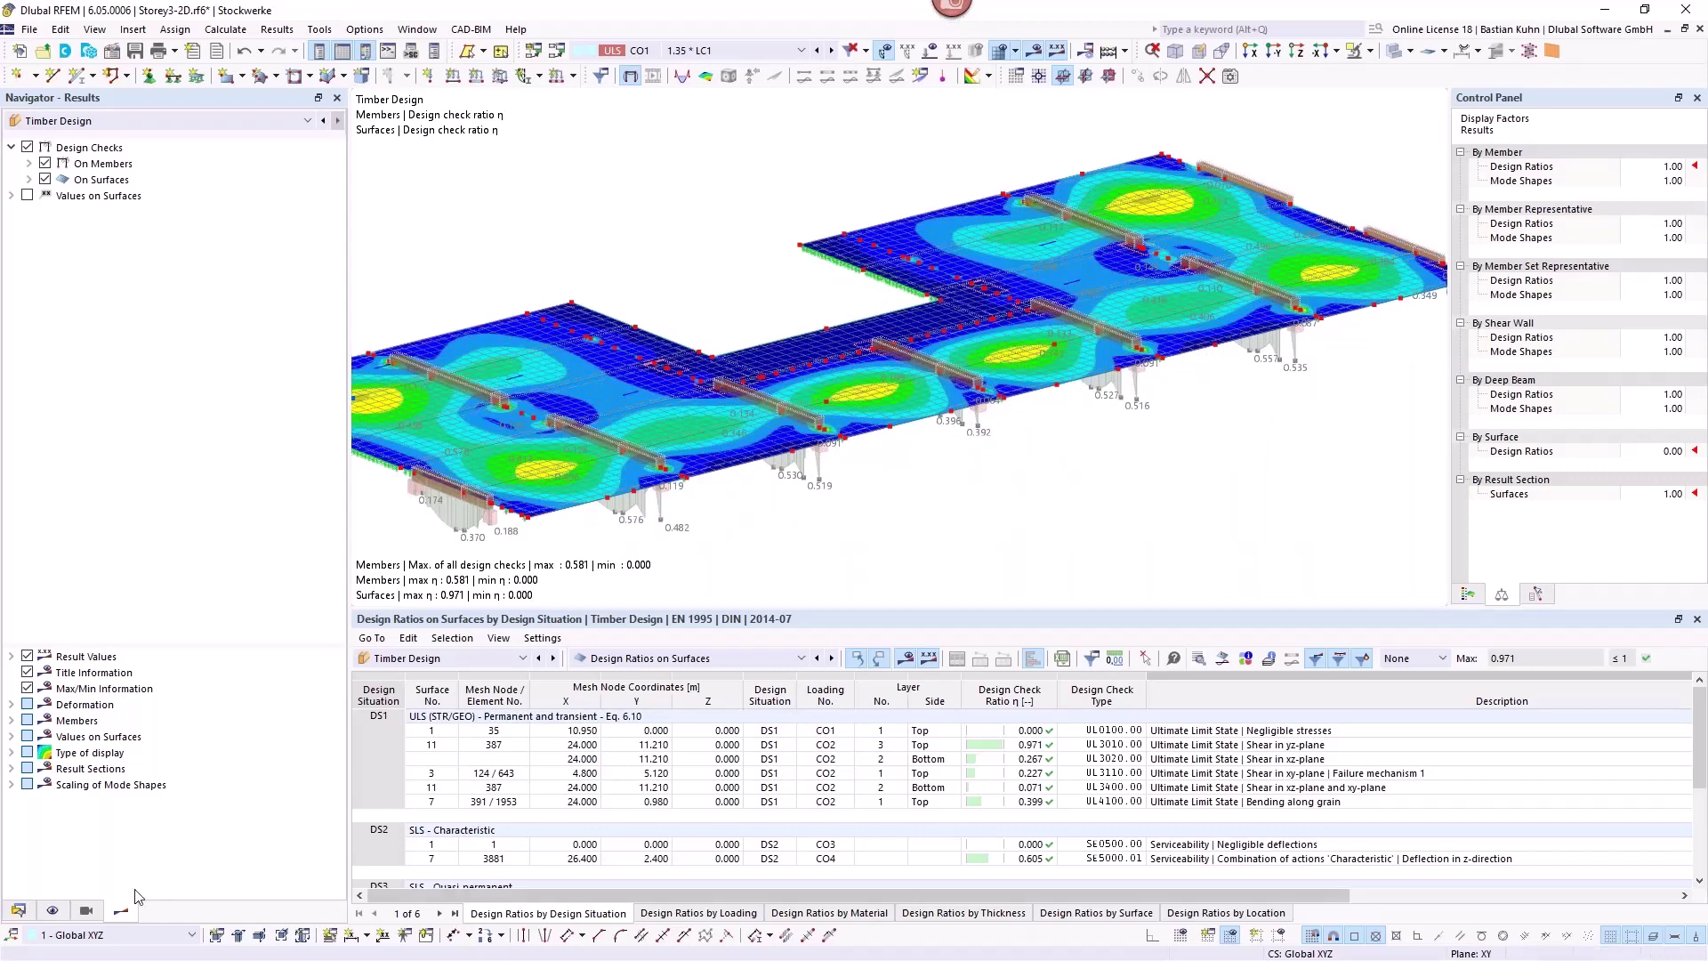
Turn off the combination wizard in the base settings of the load cases and combinations.
left_click(18, 910)
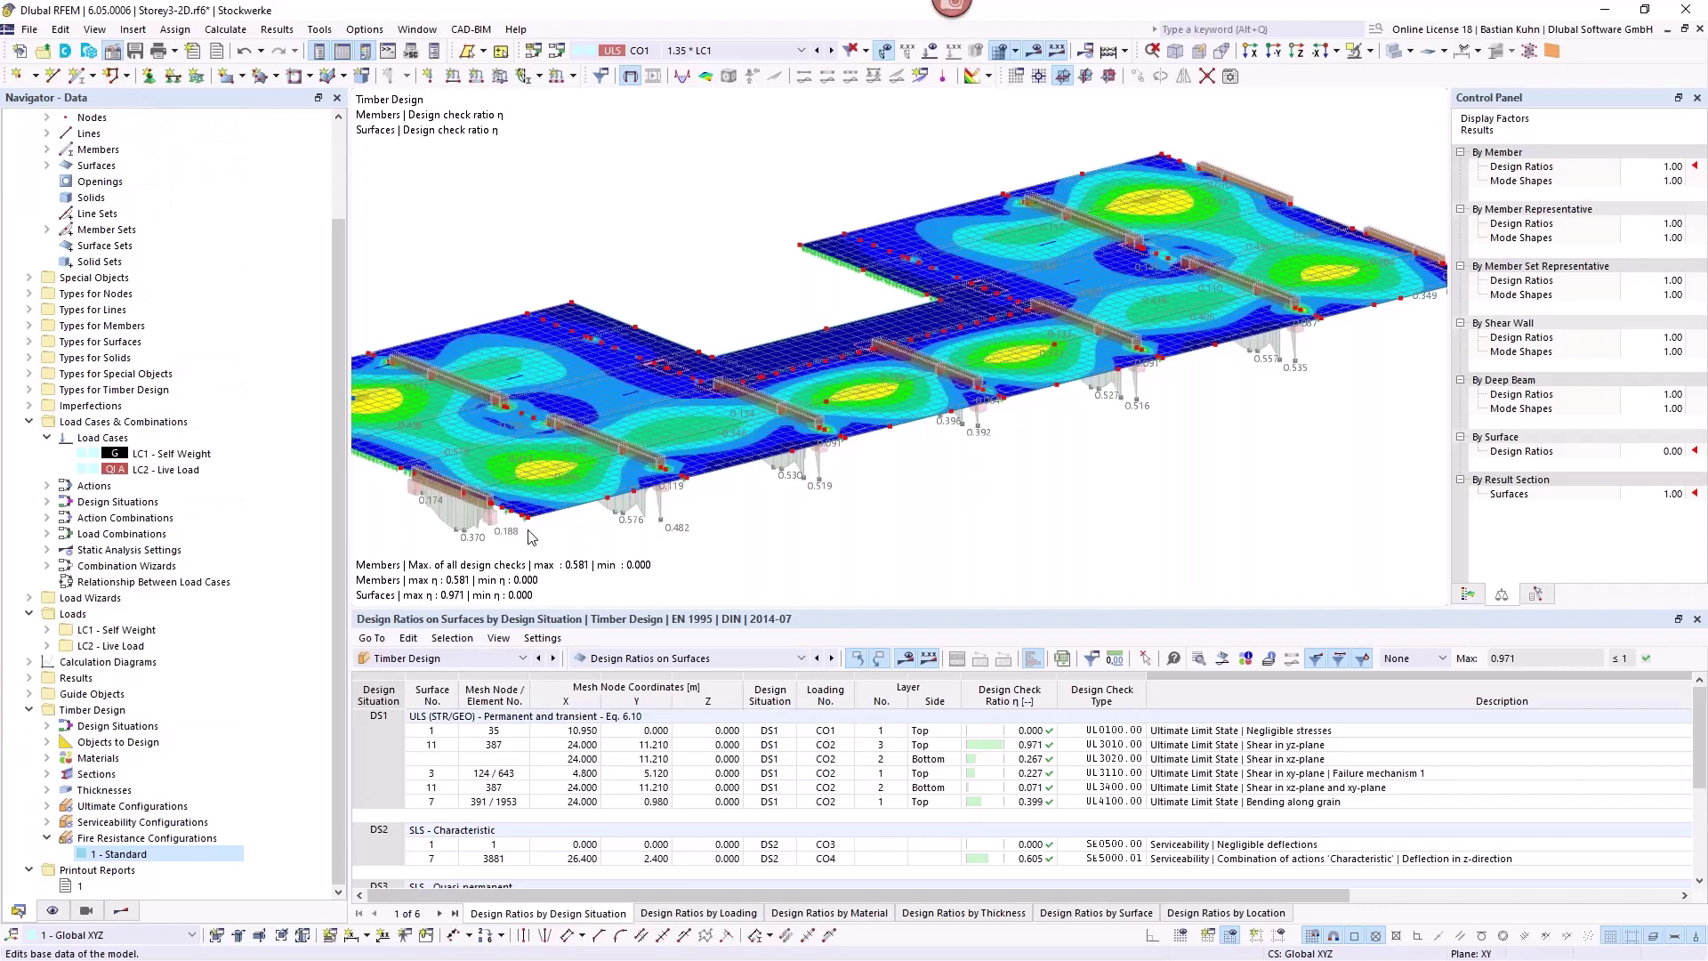
left_click(1215, 113)
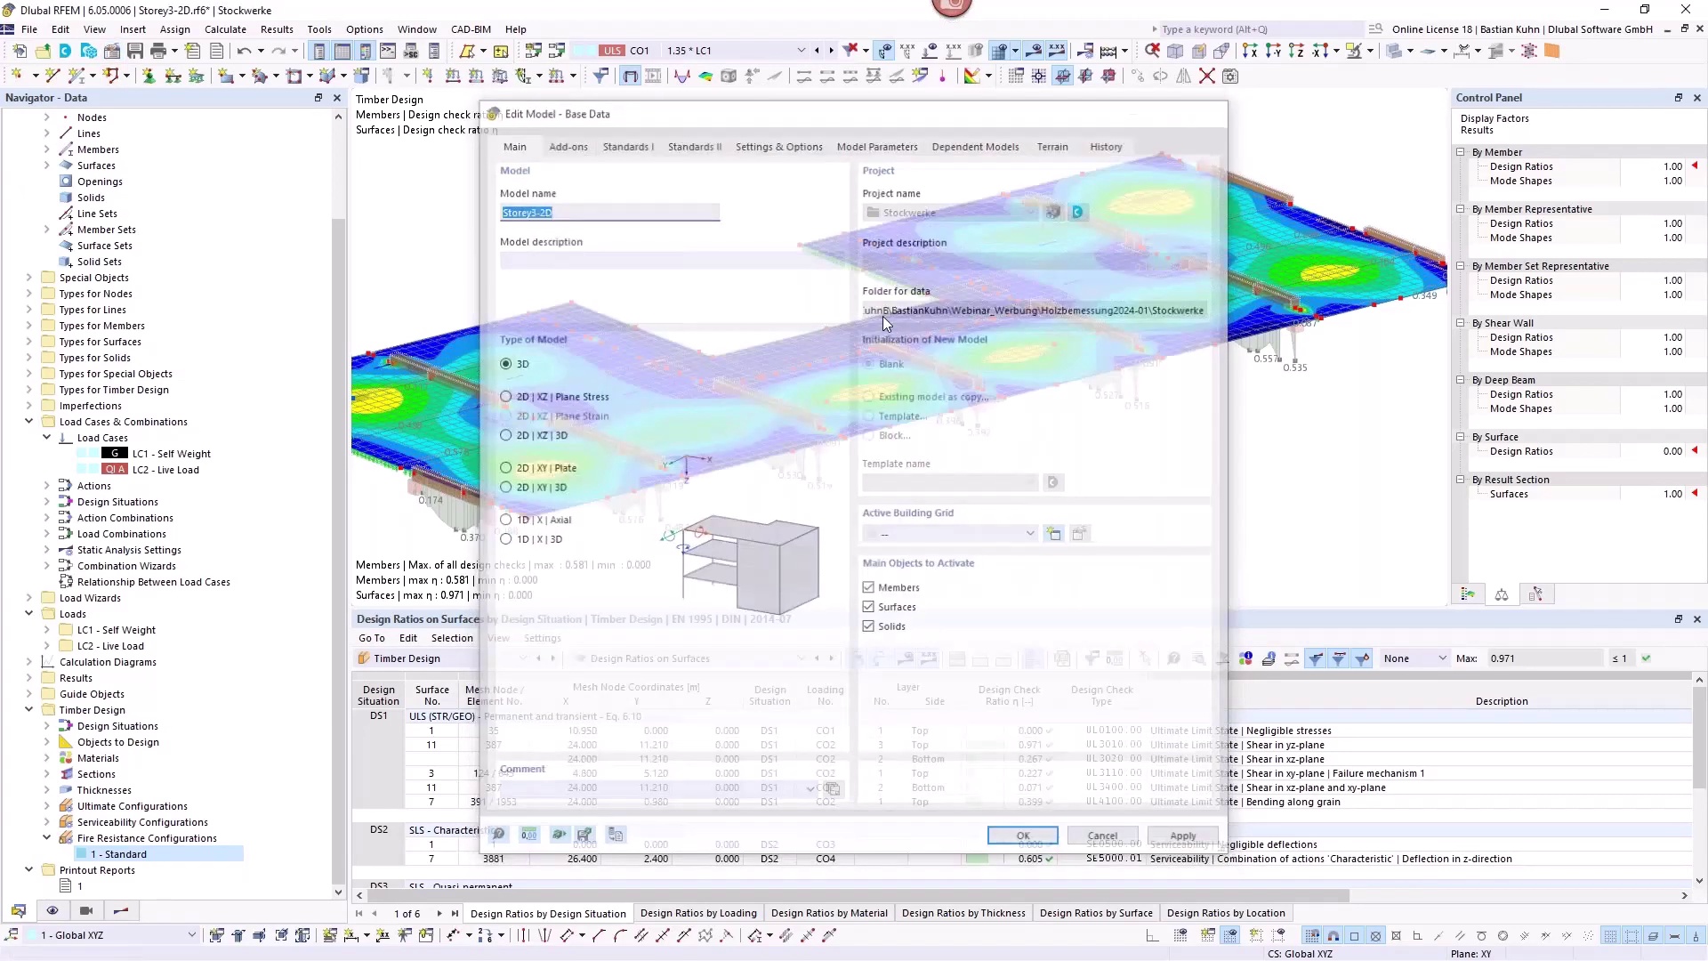
right_click(165, 423)
left_click(205, 436)
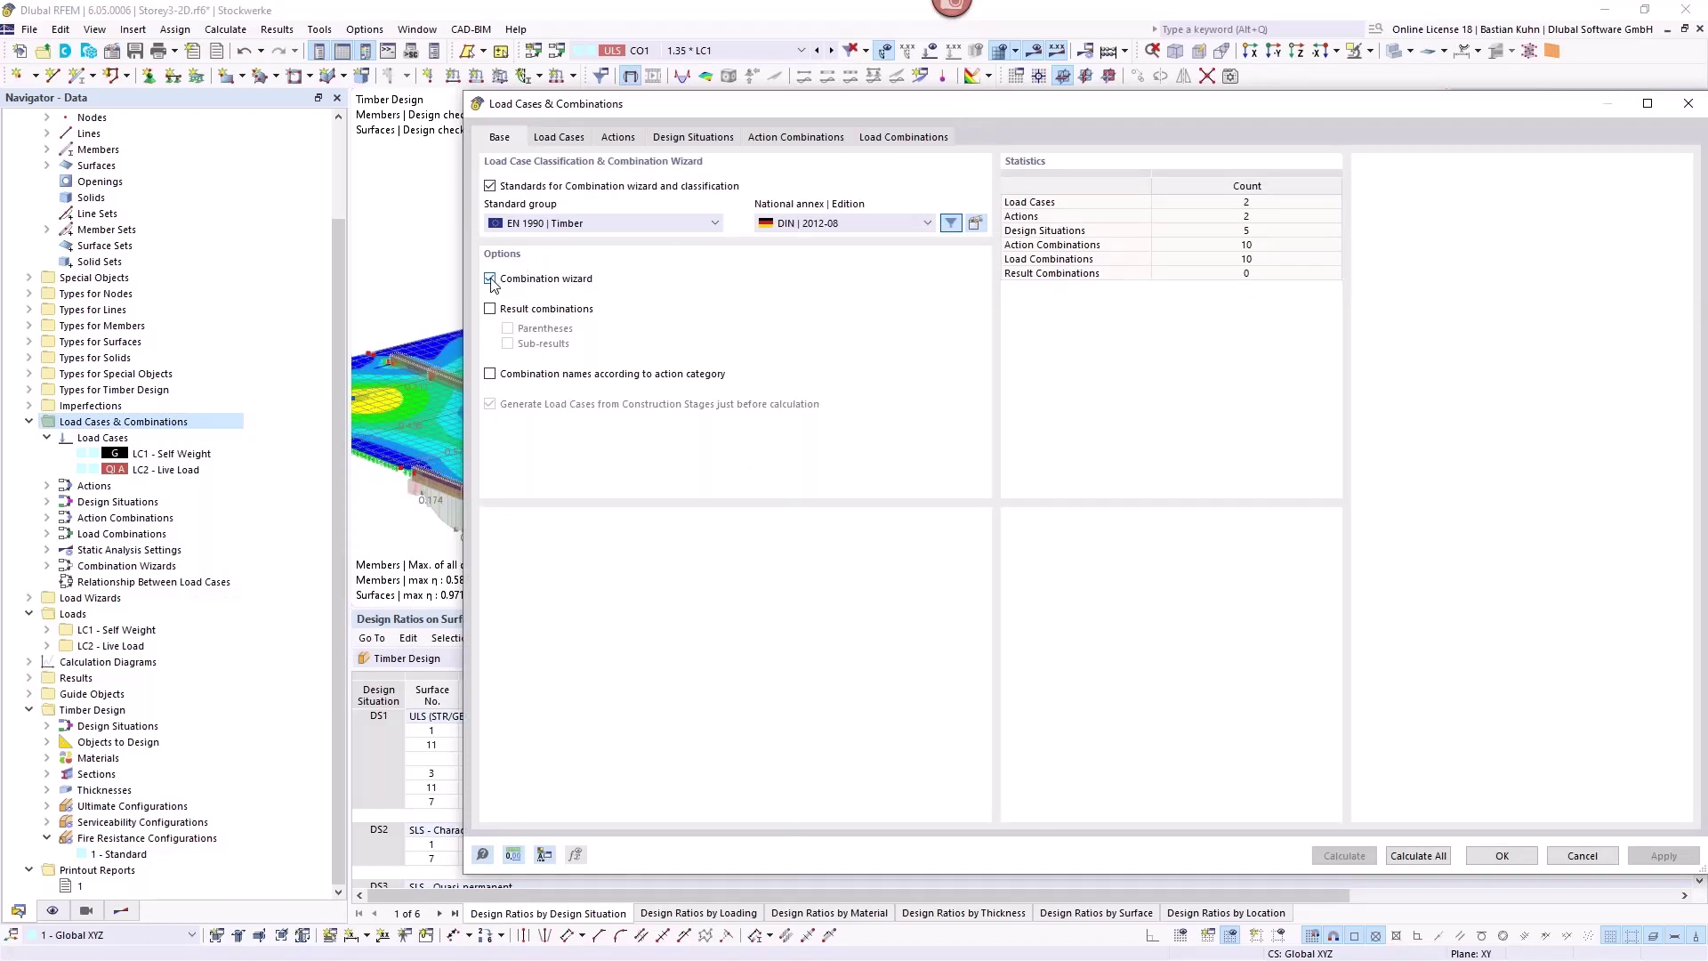
left_click(491, 278)
left_click(1078, 570)
Add design situation DS6 of type SLS - Quasi-permanent and name it Vibration.
left_click(692, 137)
left_click(639, 137)
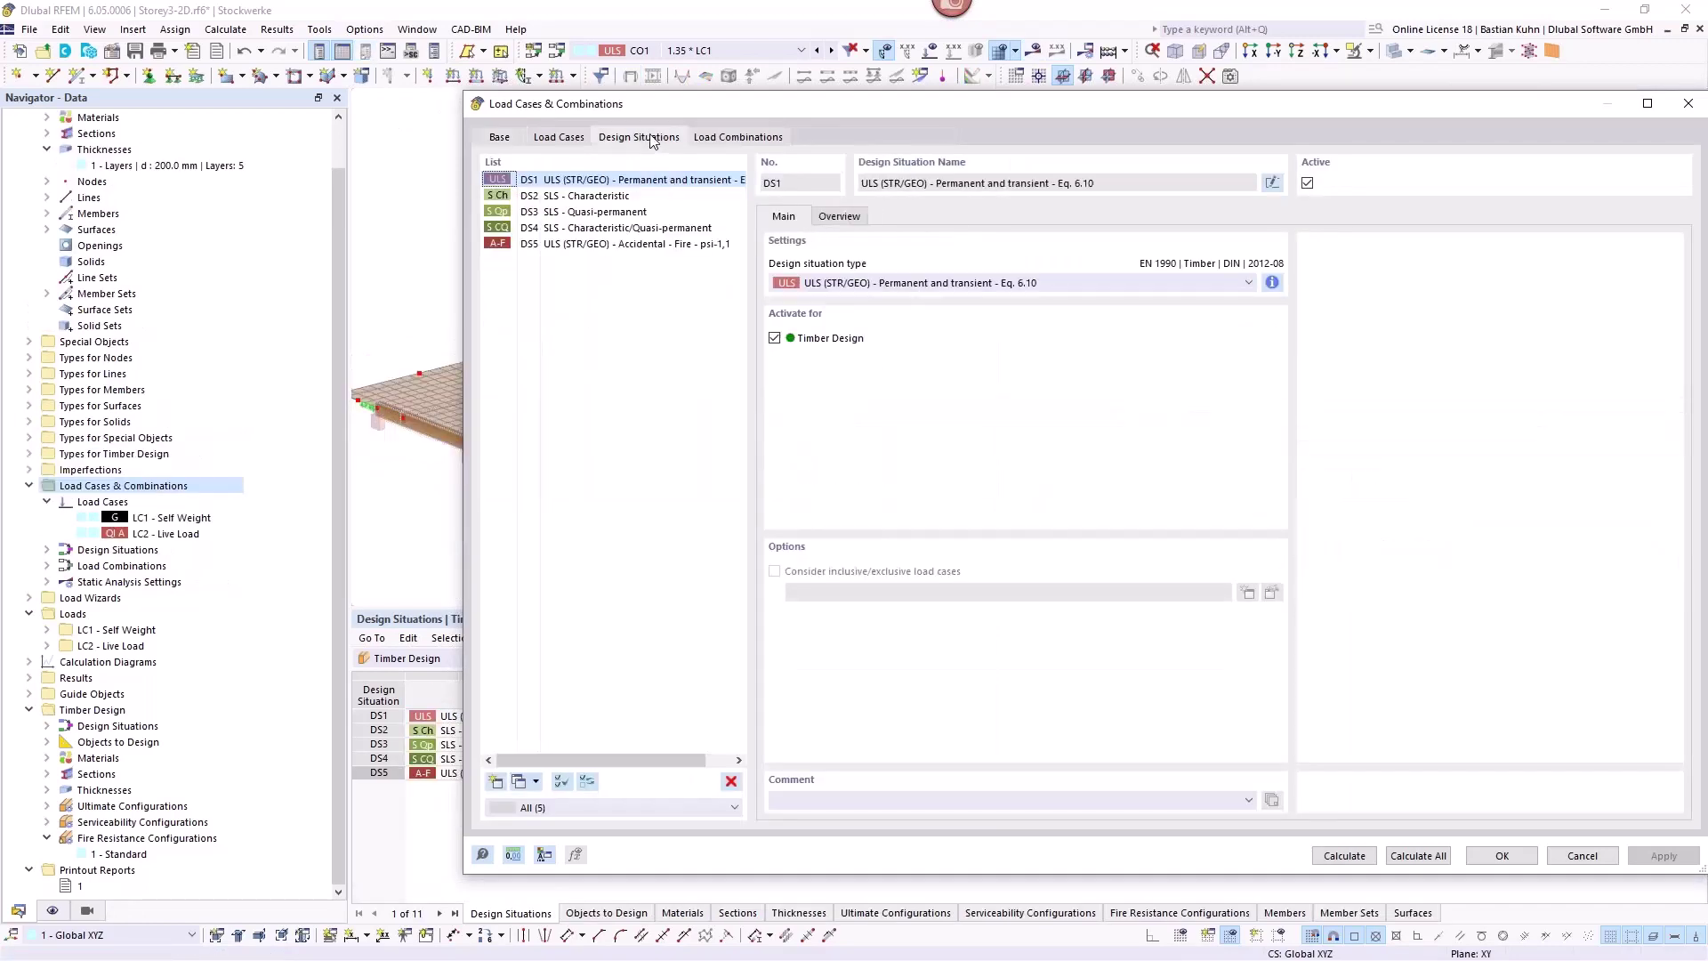
left_click(496, 781)
left_click(1027, 283)
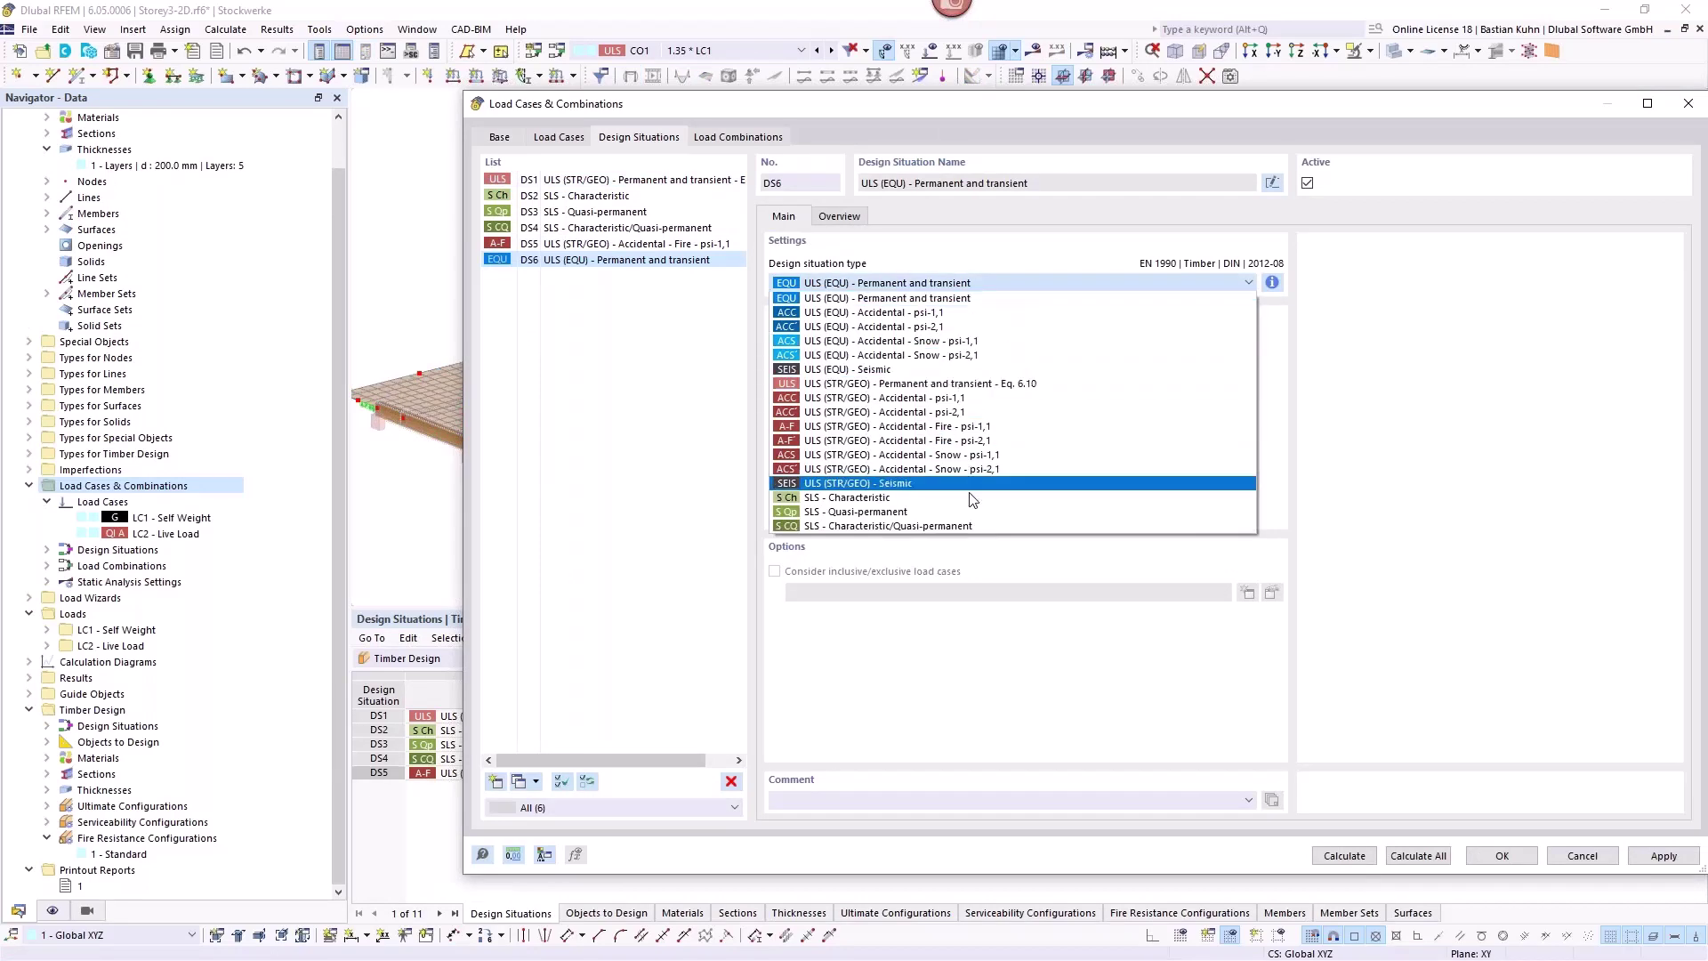
left_click(972, 517)
left_click(1273, 182)
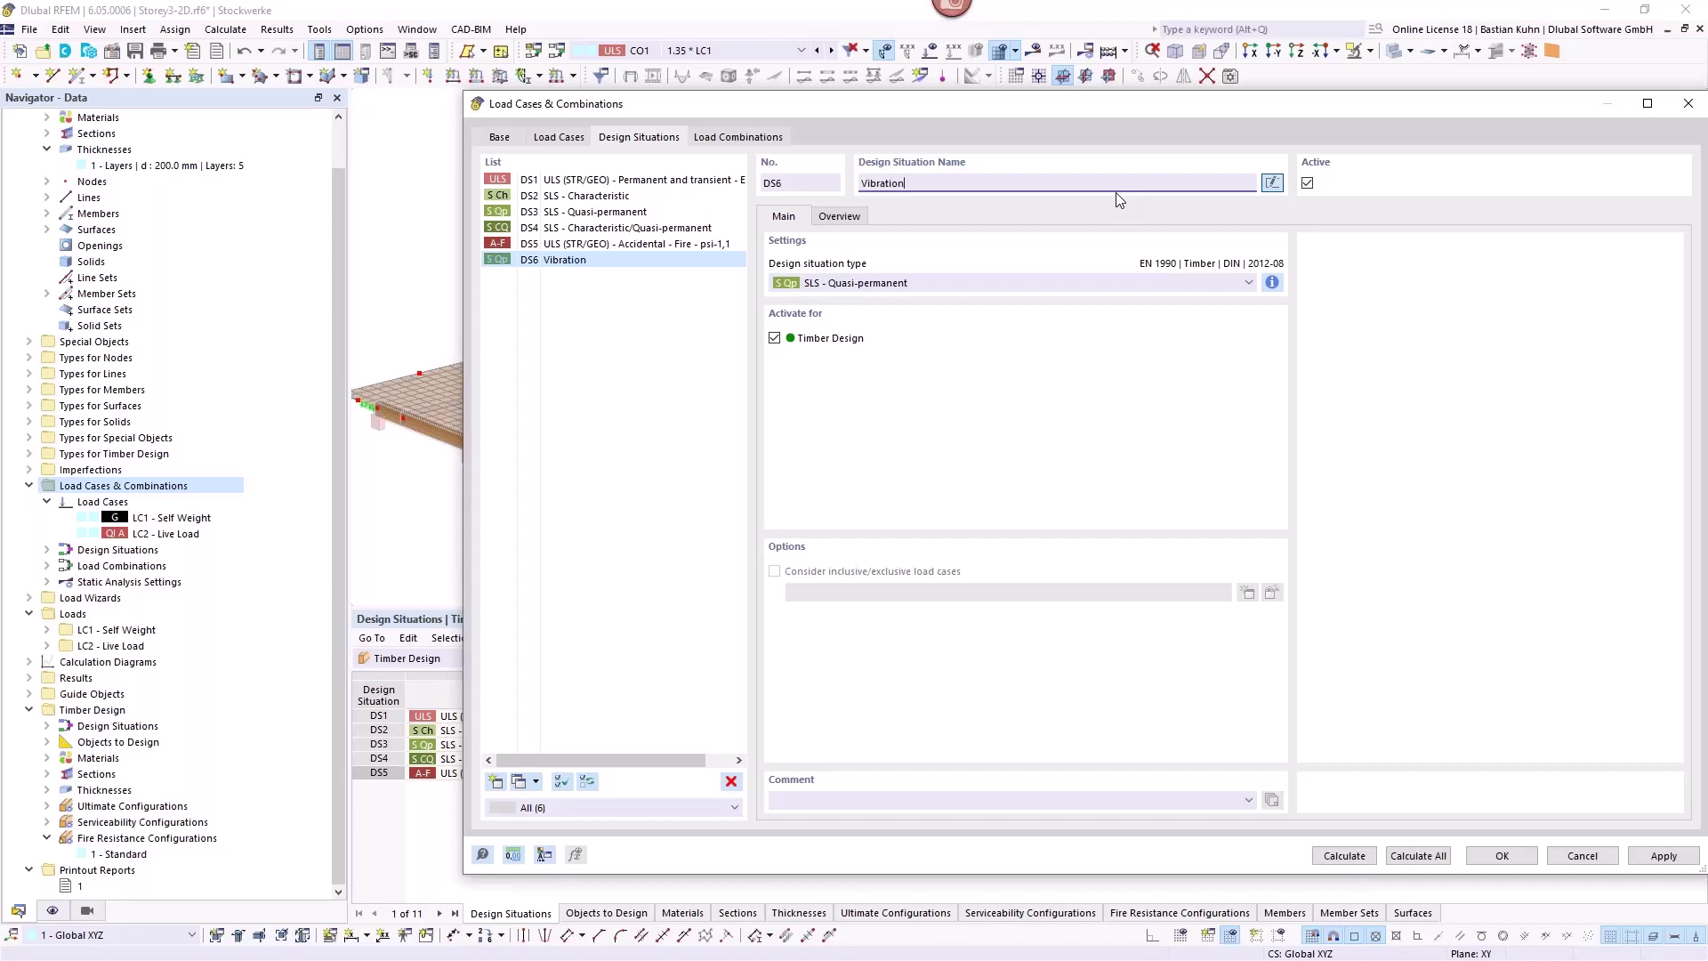
Add a new load combination and assign it to design situation DS6 - Vibration.
left_click(752, 136)
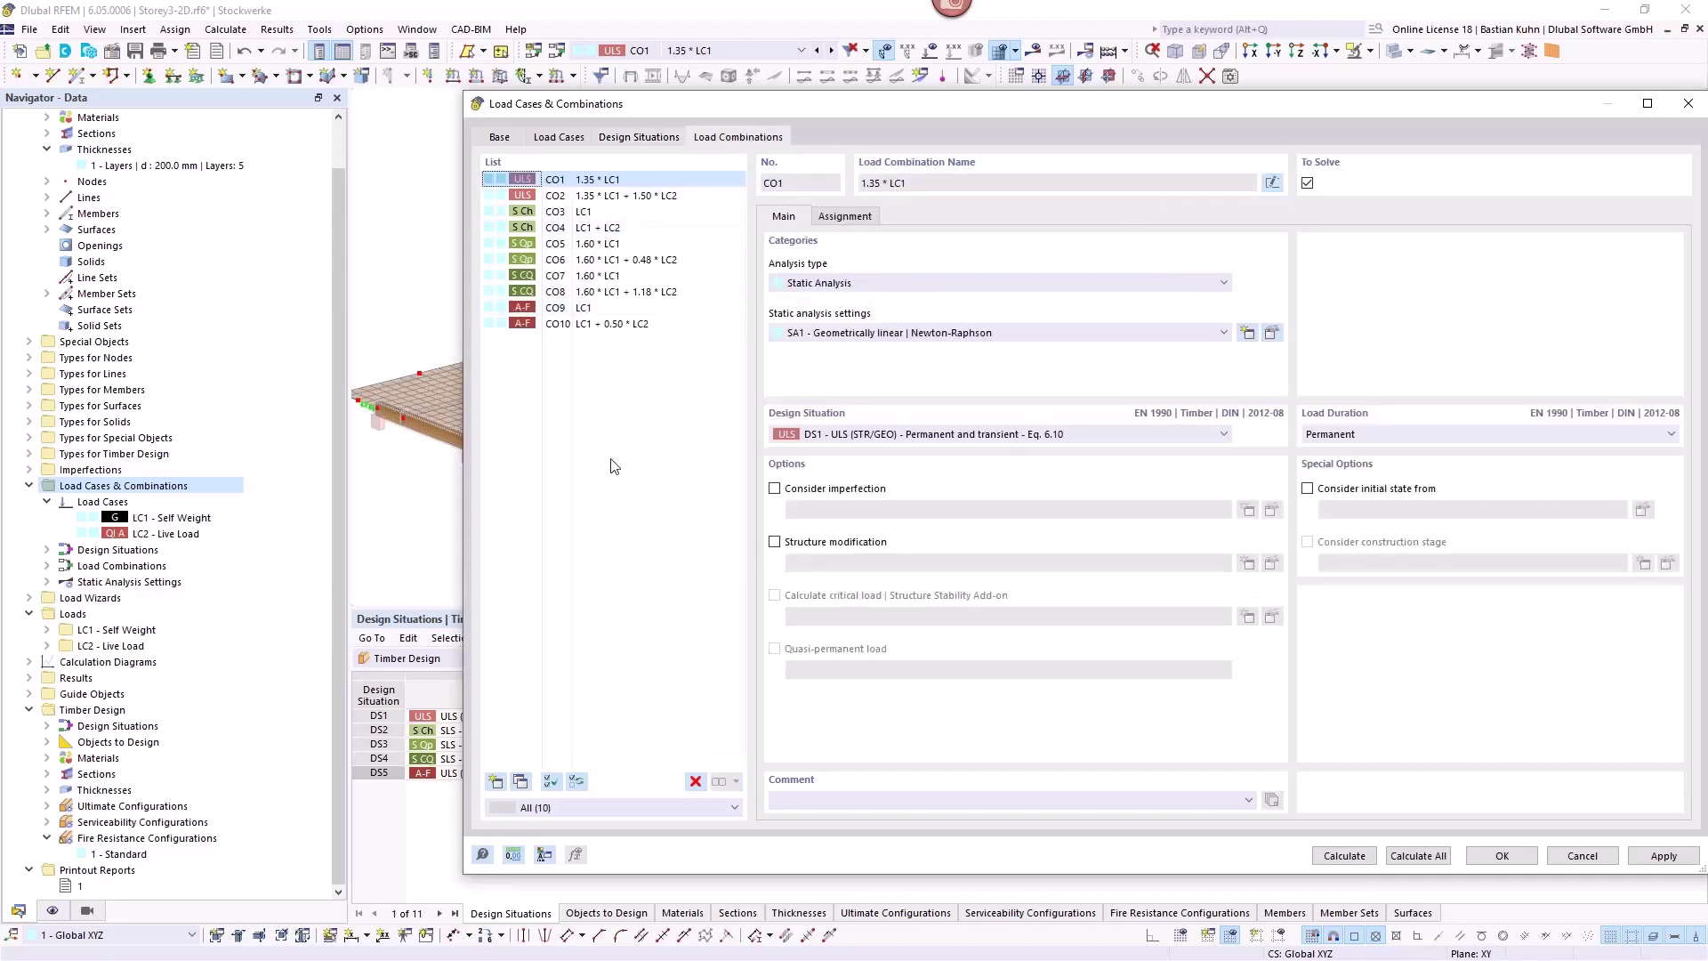
left_click(496, 781)
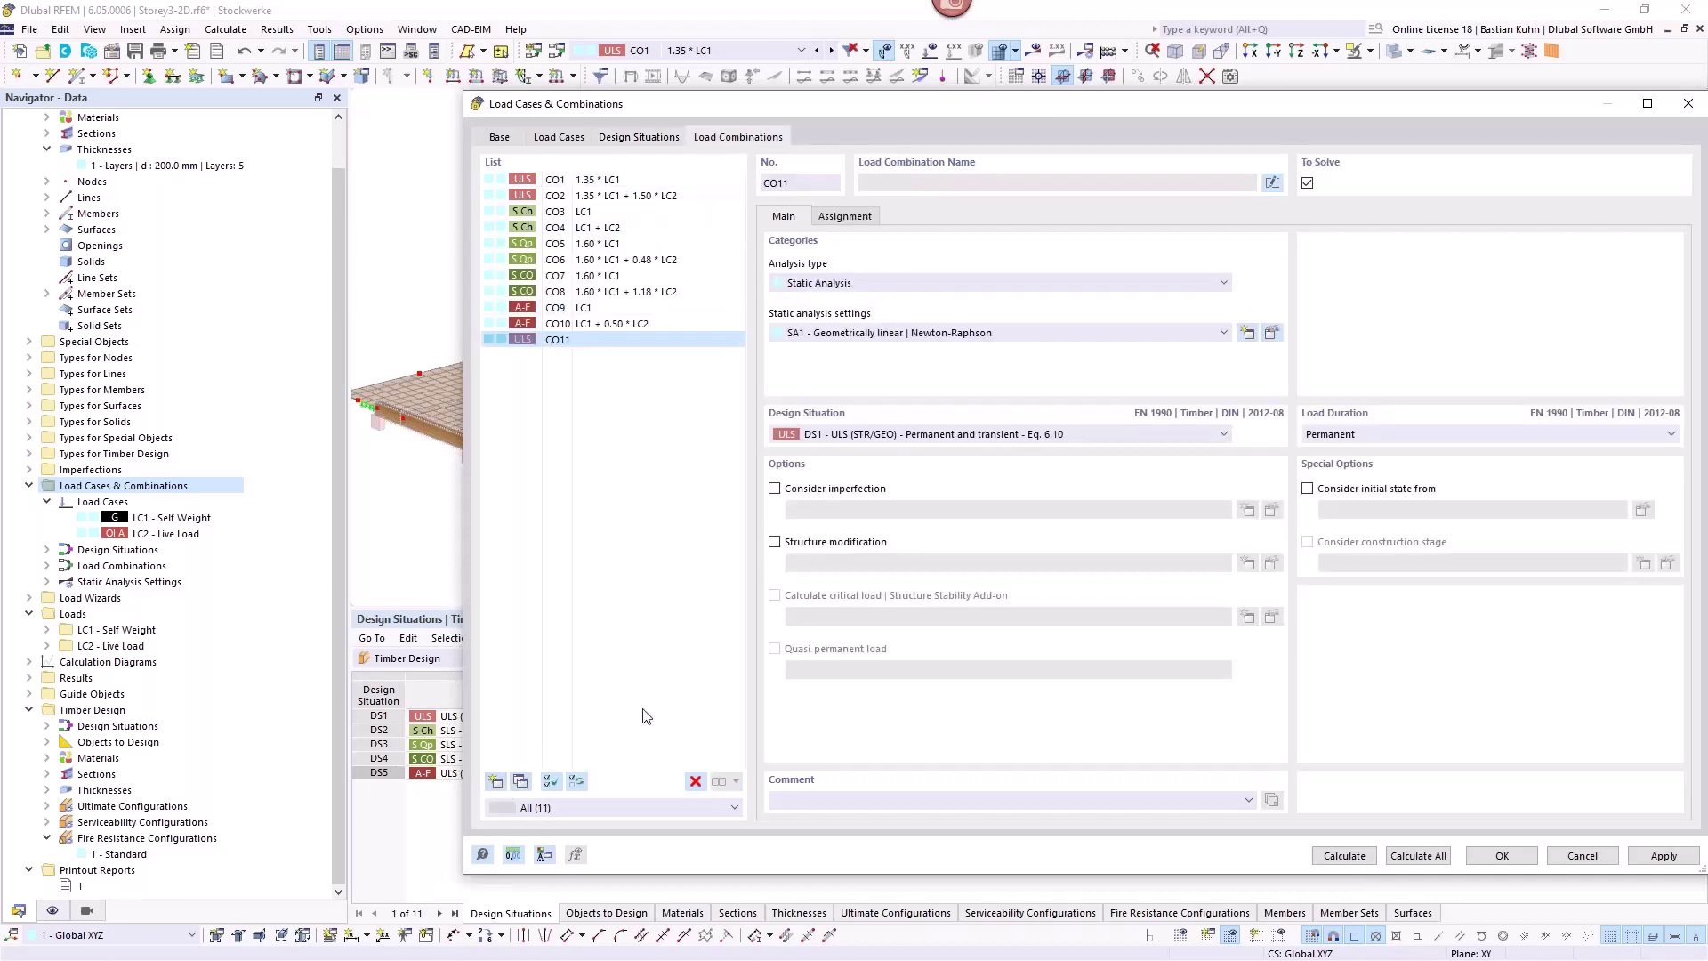
left_click(883, 435)
left_click(861, 522)
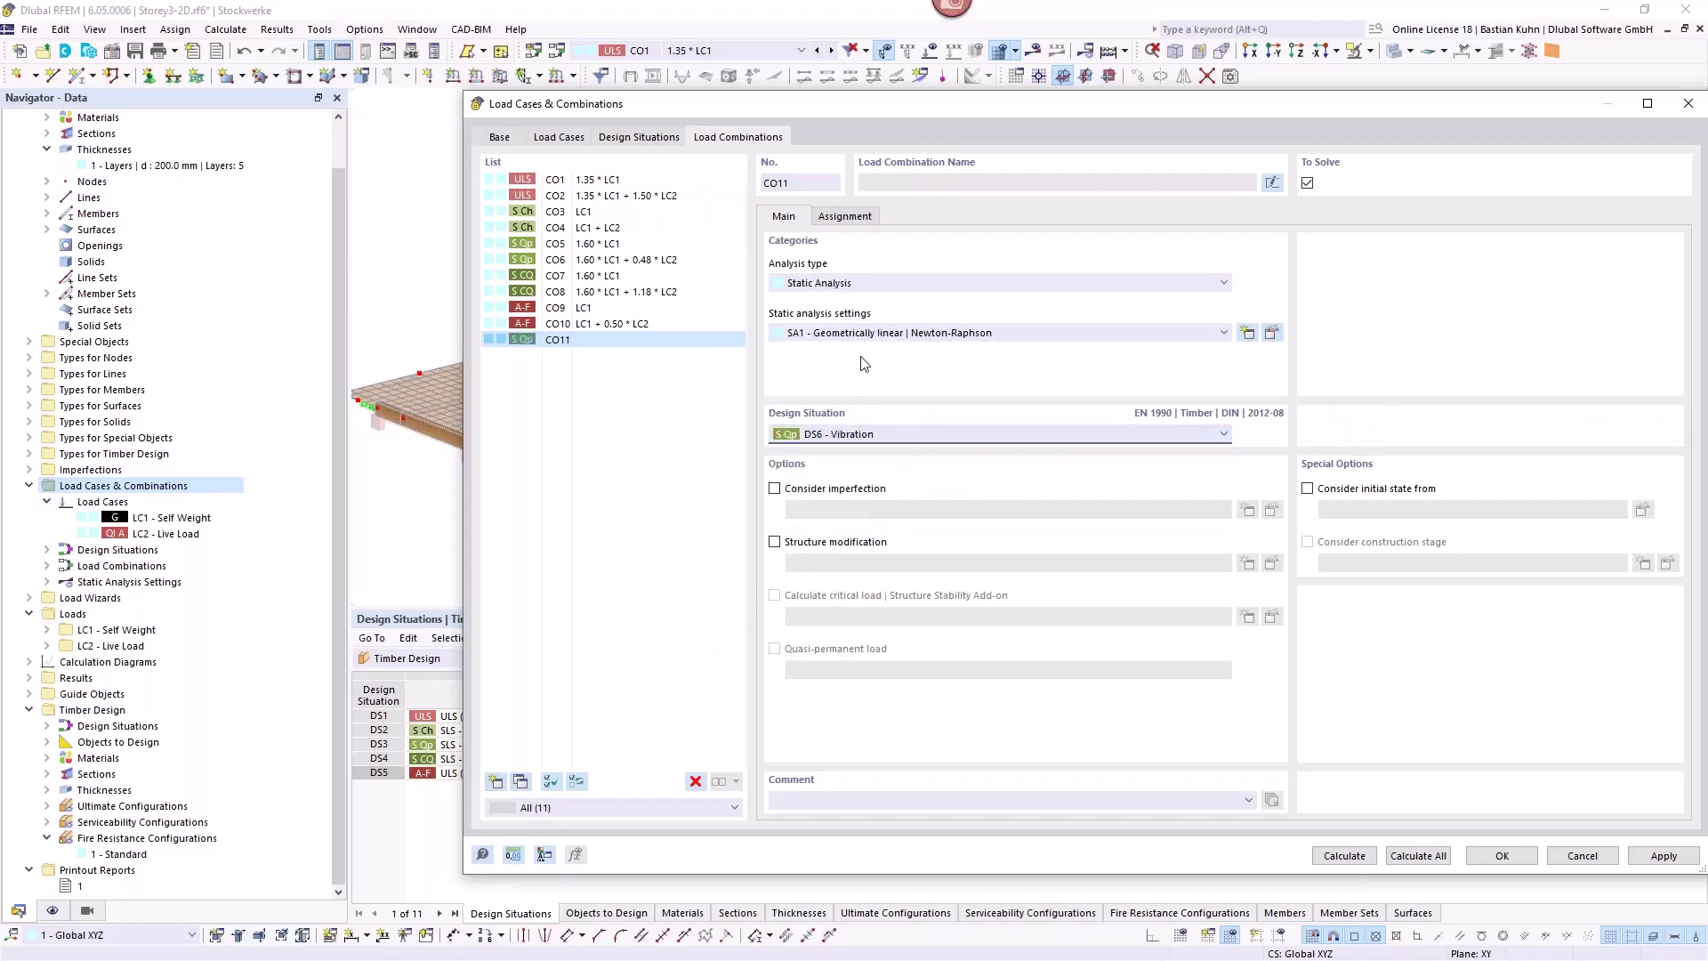
Assign LC1 Self Weight and LC2 Live Load to combination CO11 with an LC2 factor of 0.3, and accept the combinations.
left_click(845, 216)
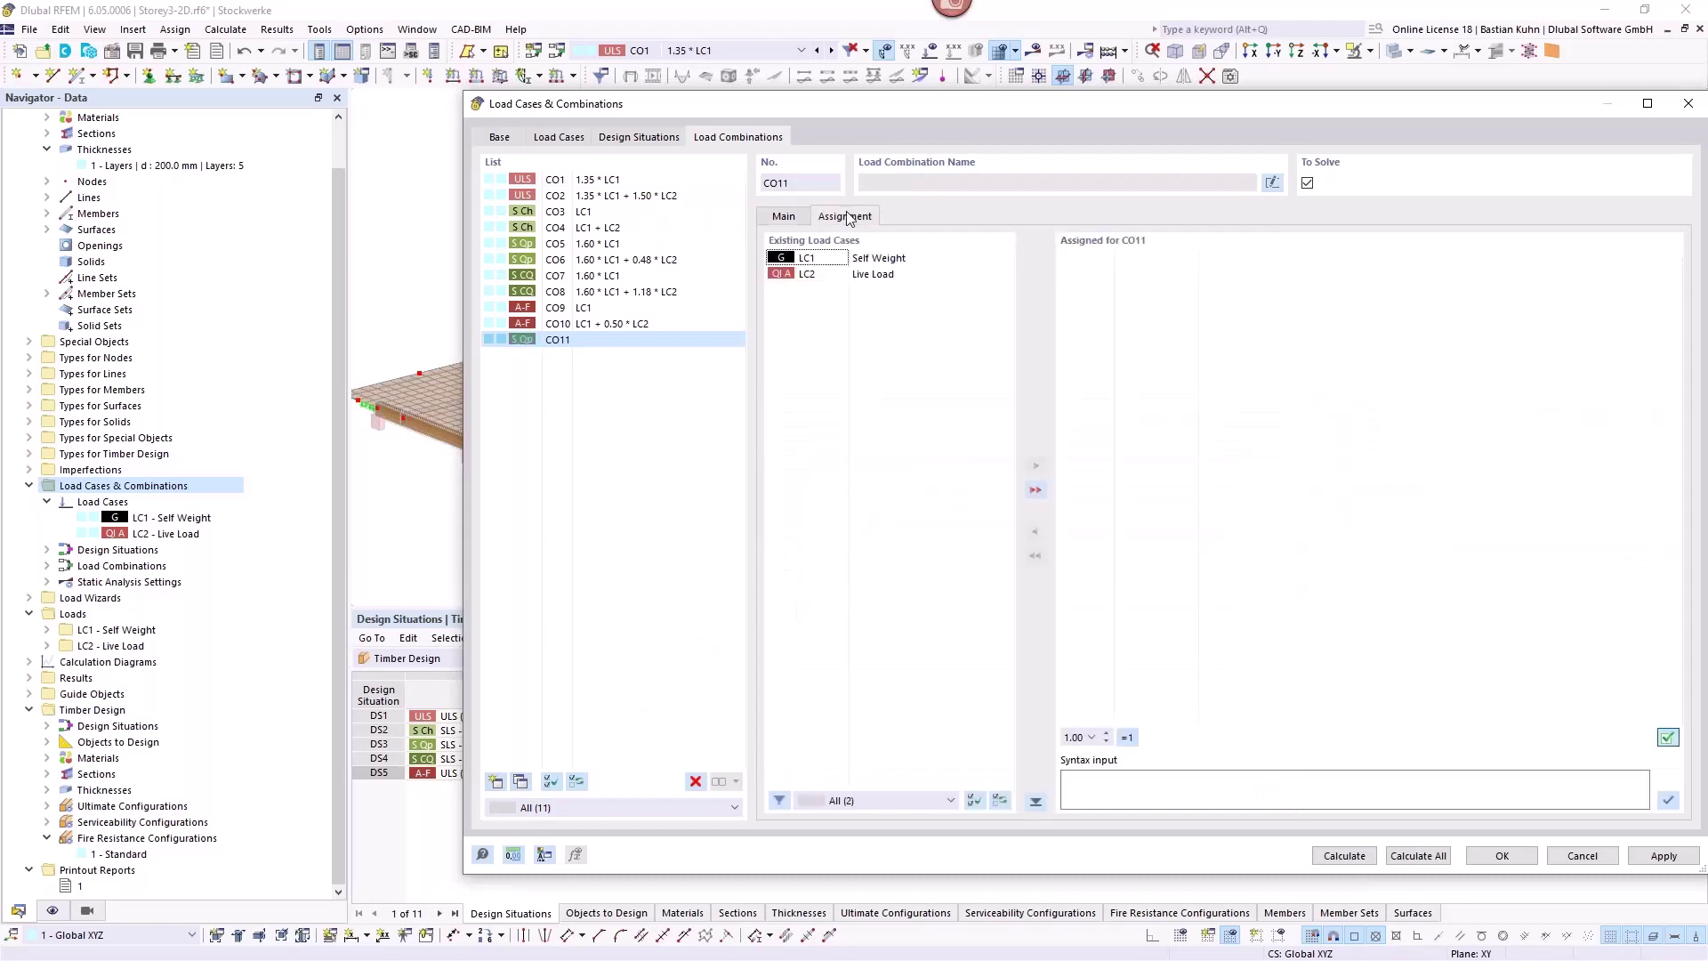
double_click(858, 260)
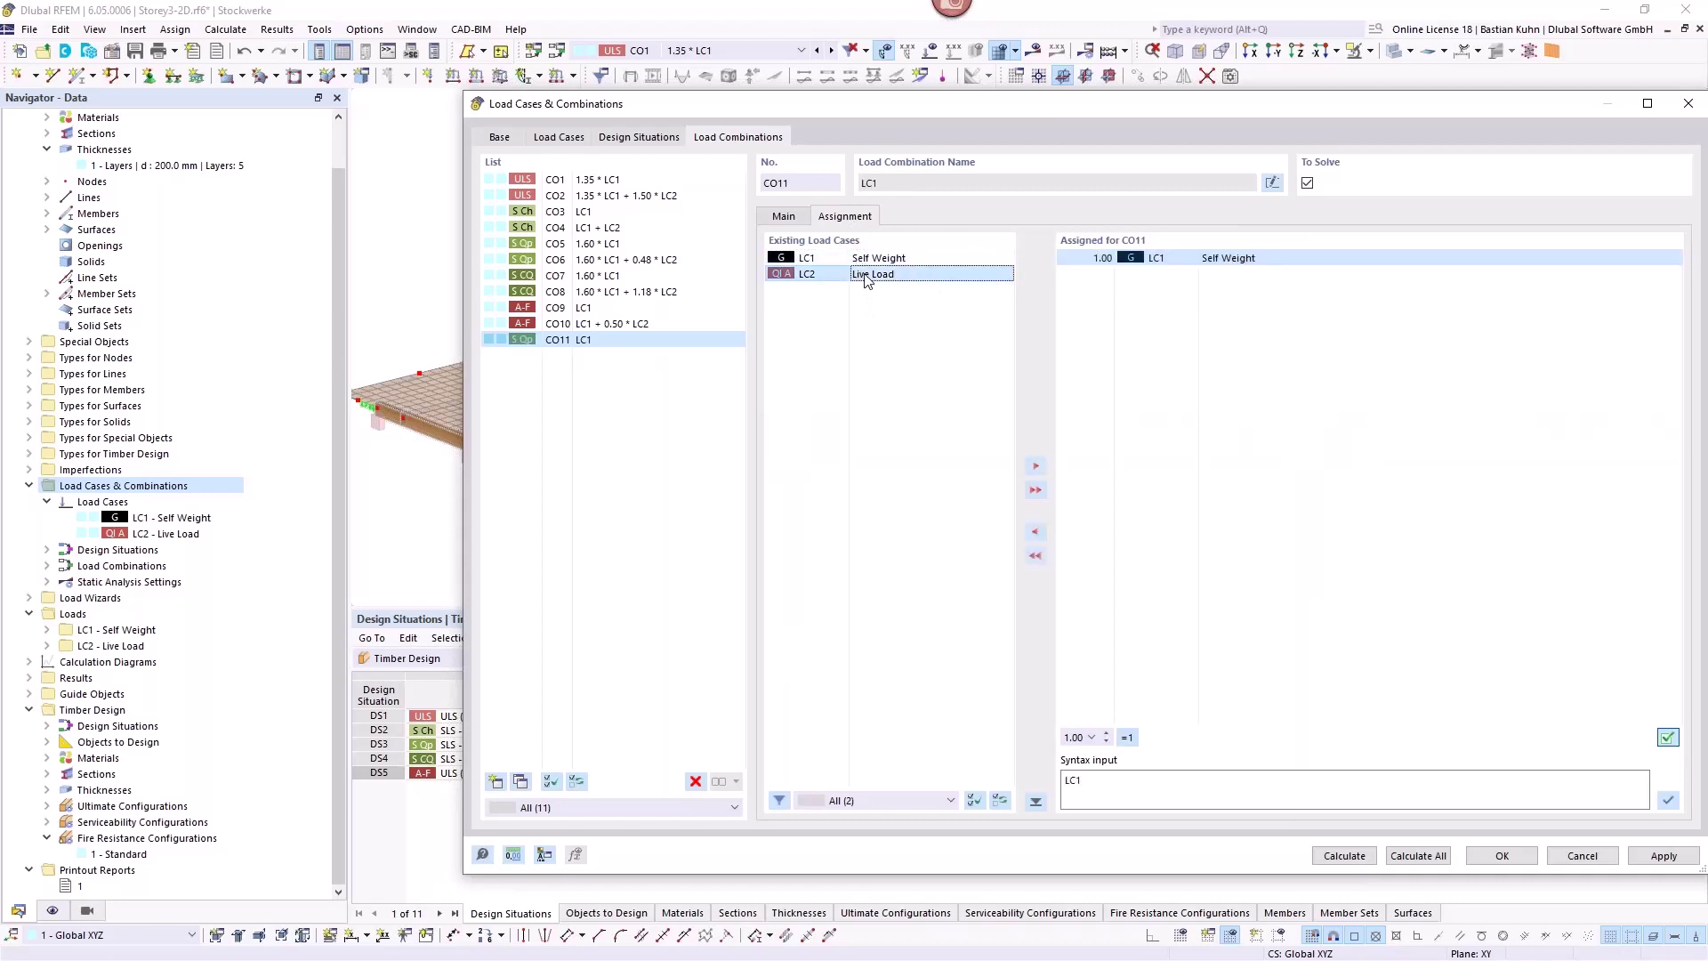
double_click(863, 274)
left_click(1087, 274)
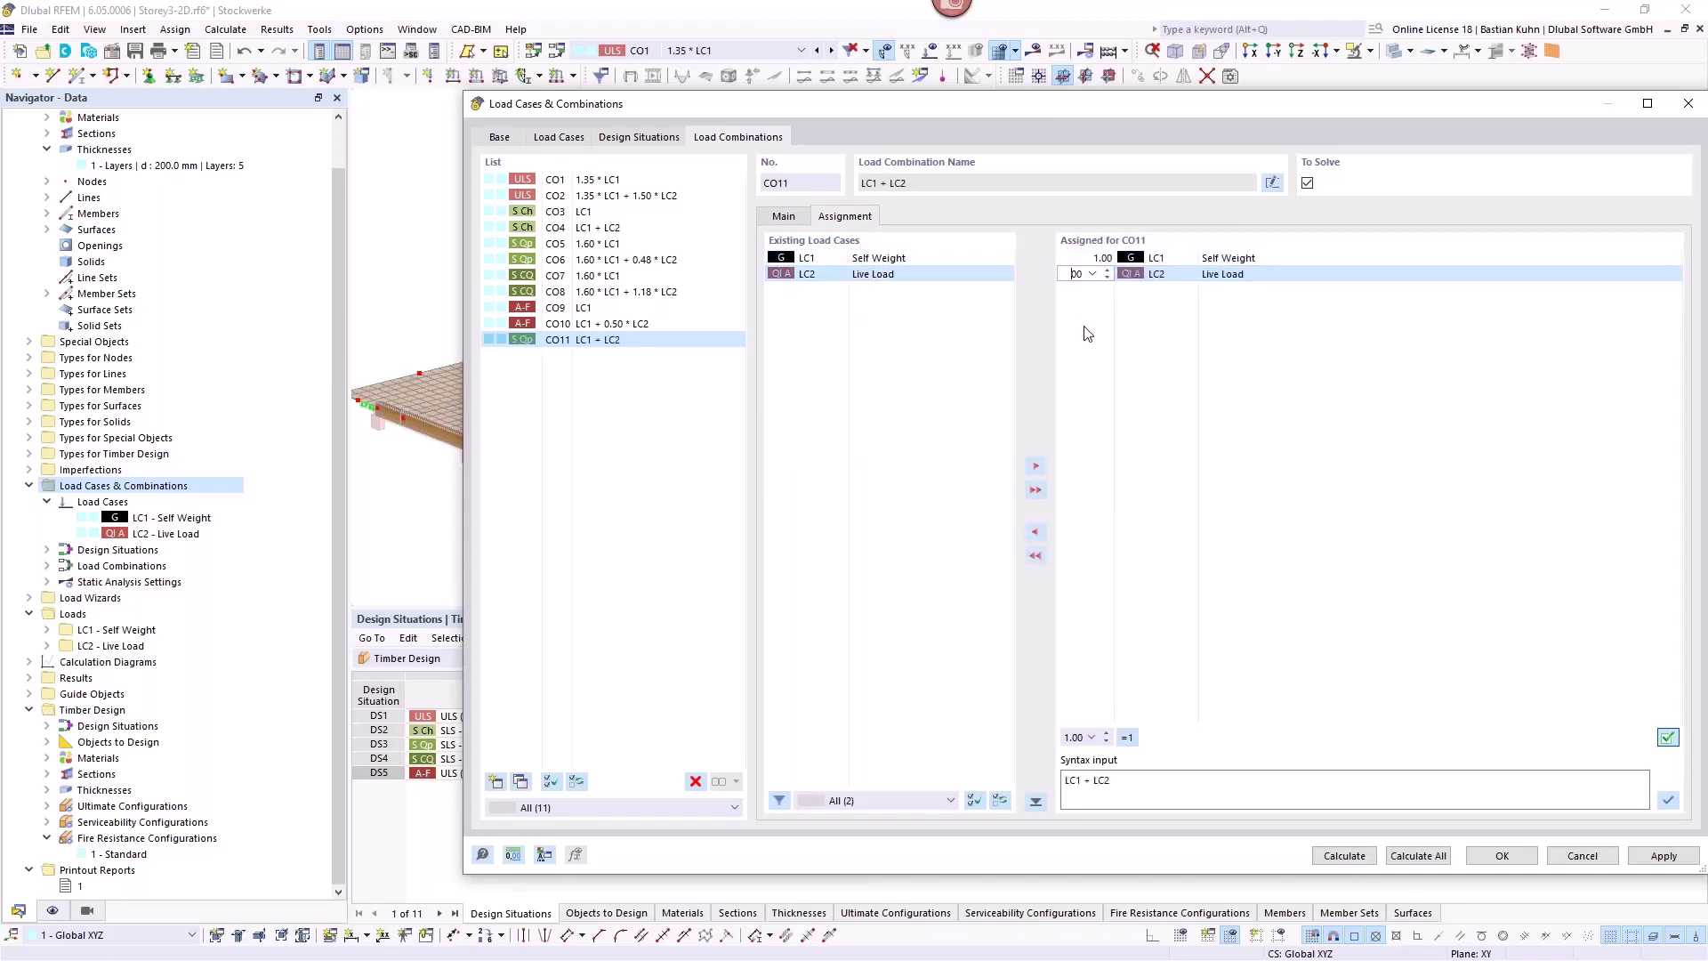
type("0,3")
left_click(1515, 863)
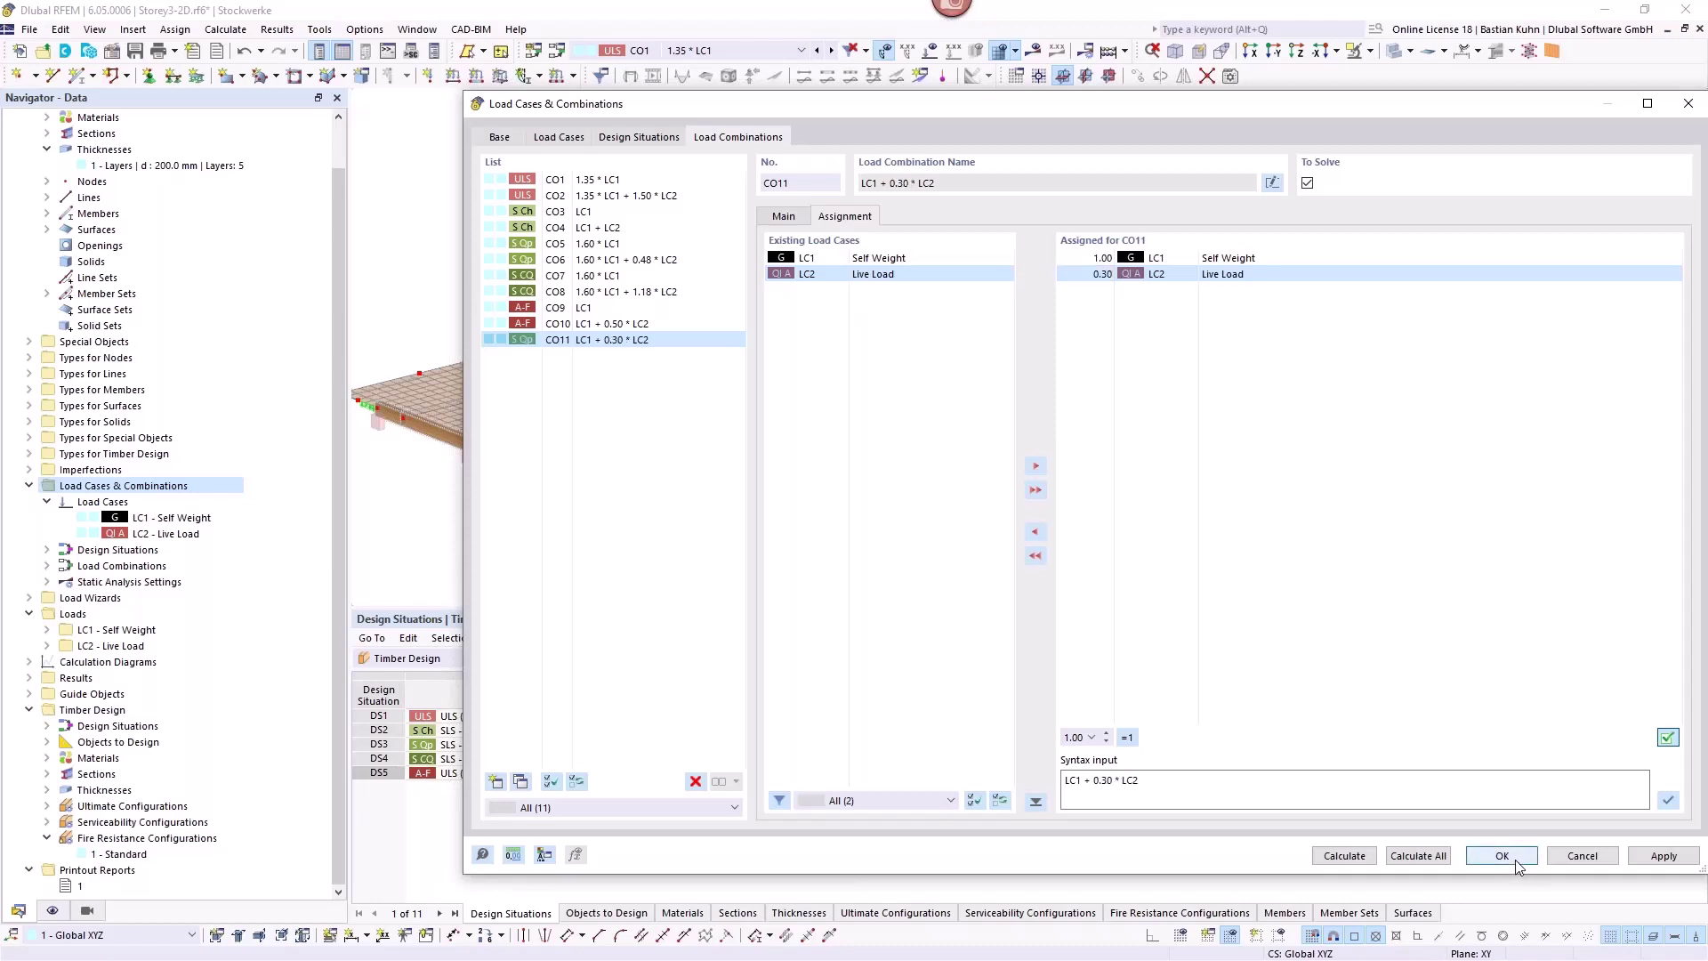
left_click(1502, 855)
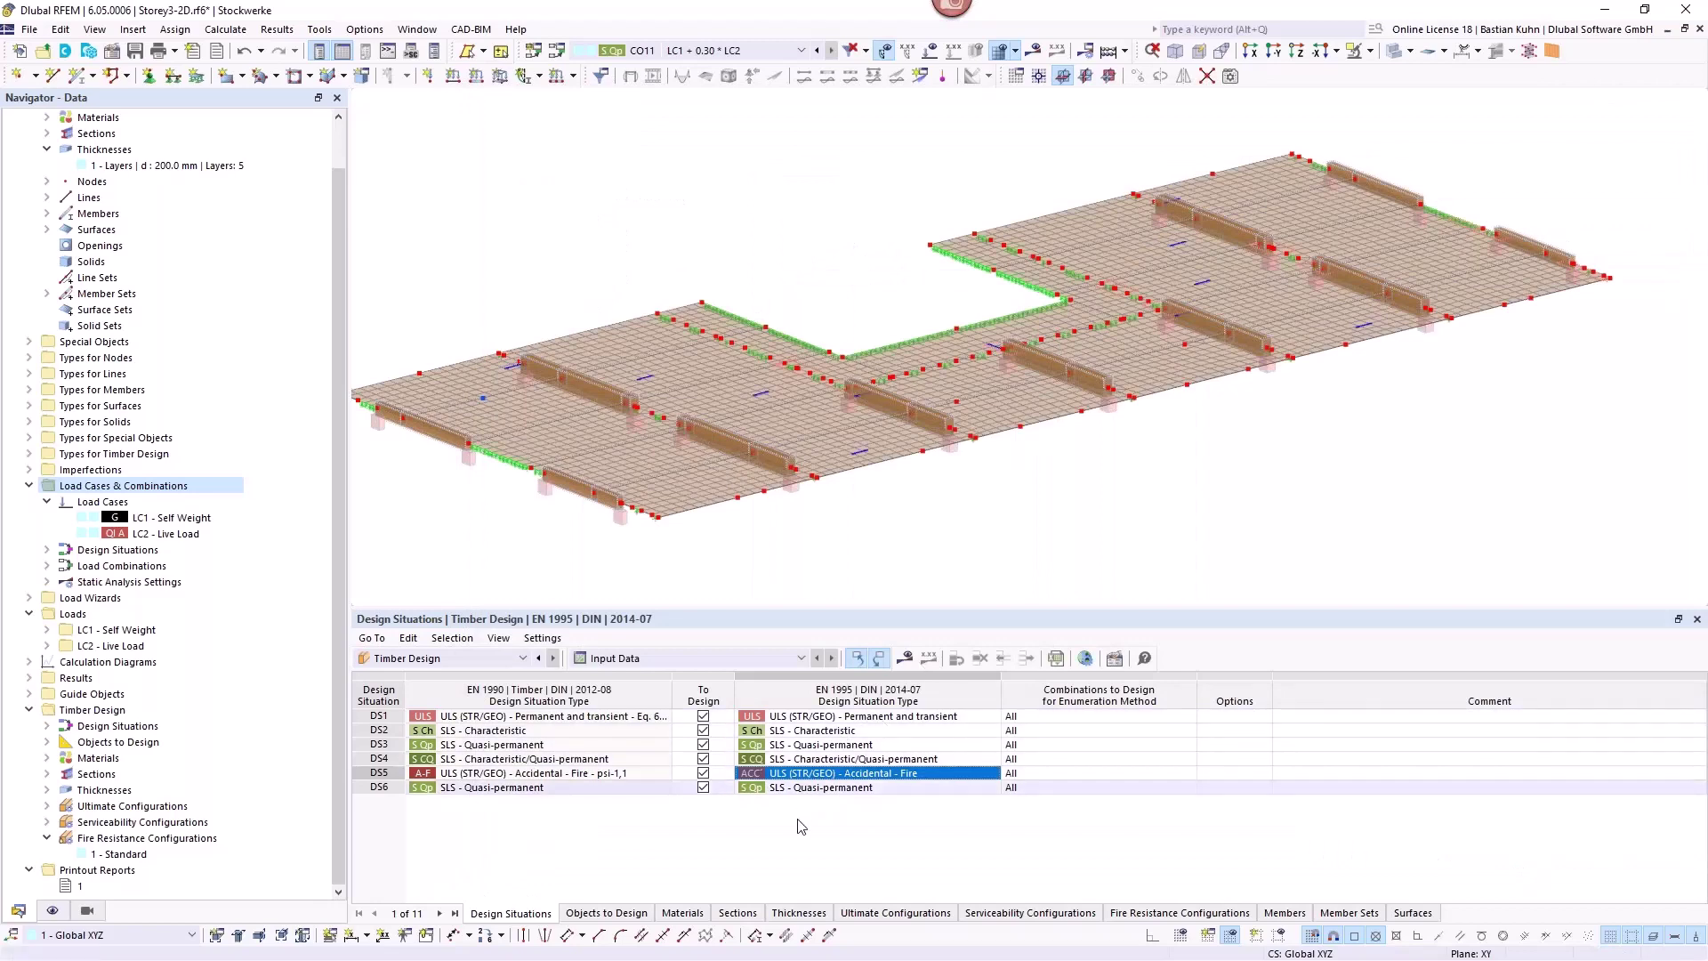
Exclude design situations DS1 to DS5 from the timber design.
left_click(702, 773)
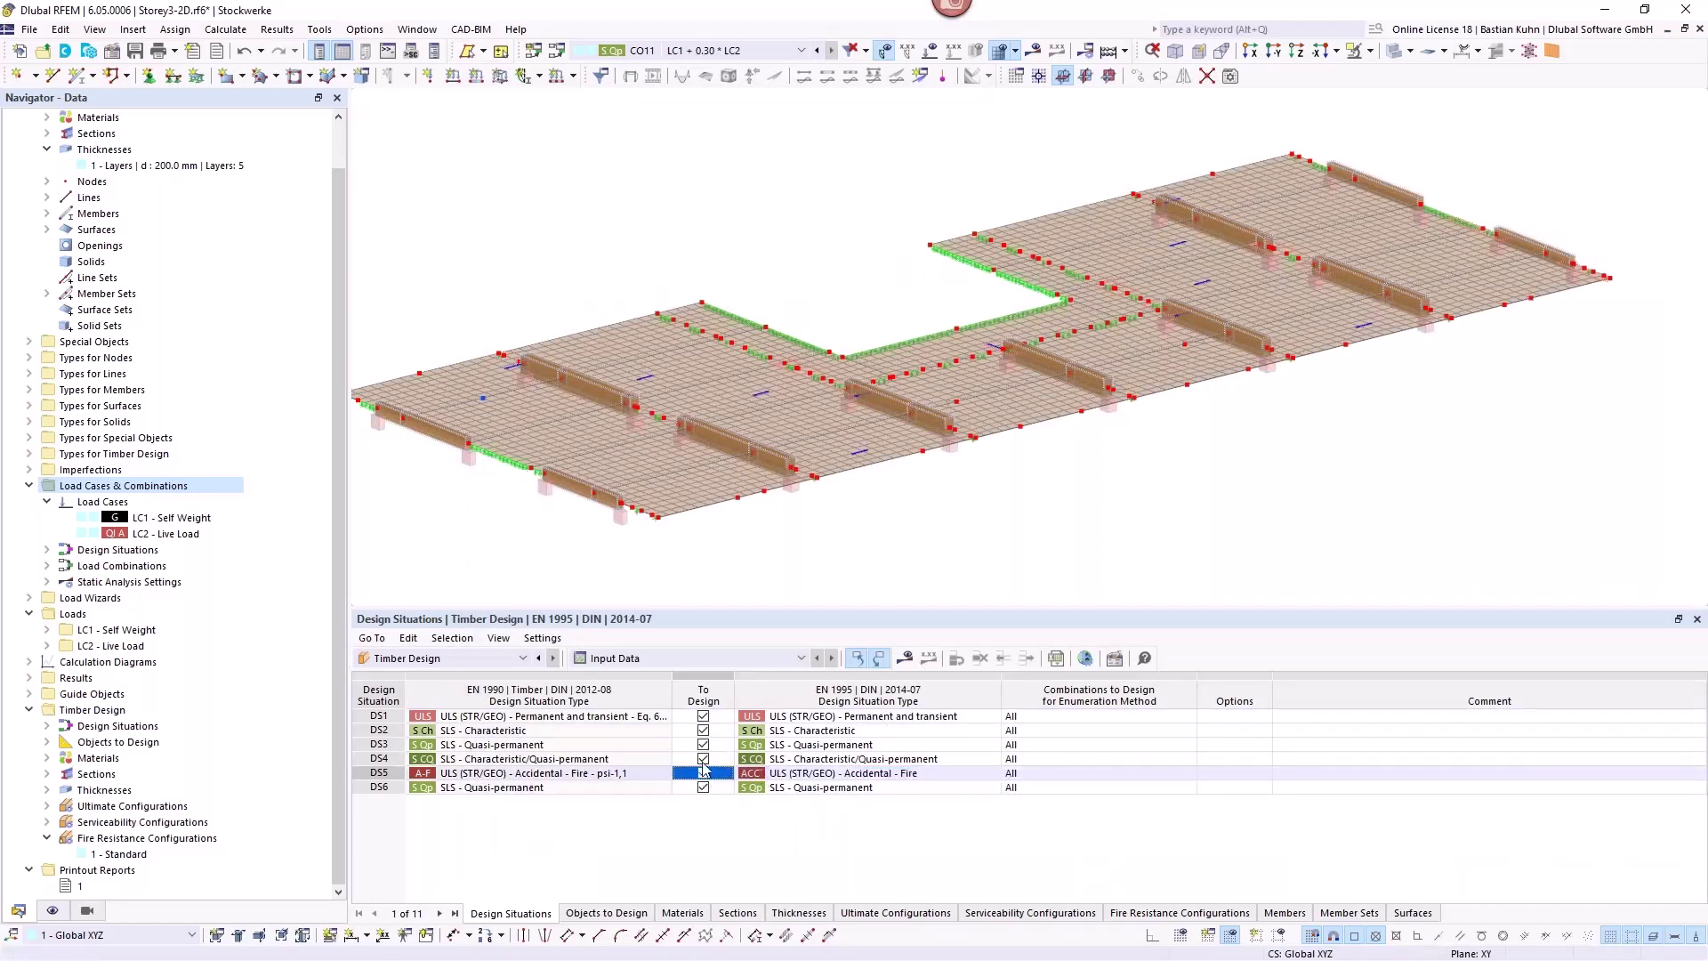
left_click(703, 759)
left_click(703, 744)
left_click(703, 730)
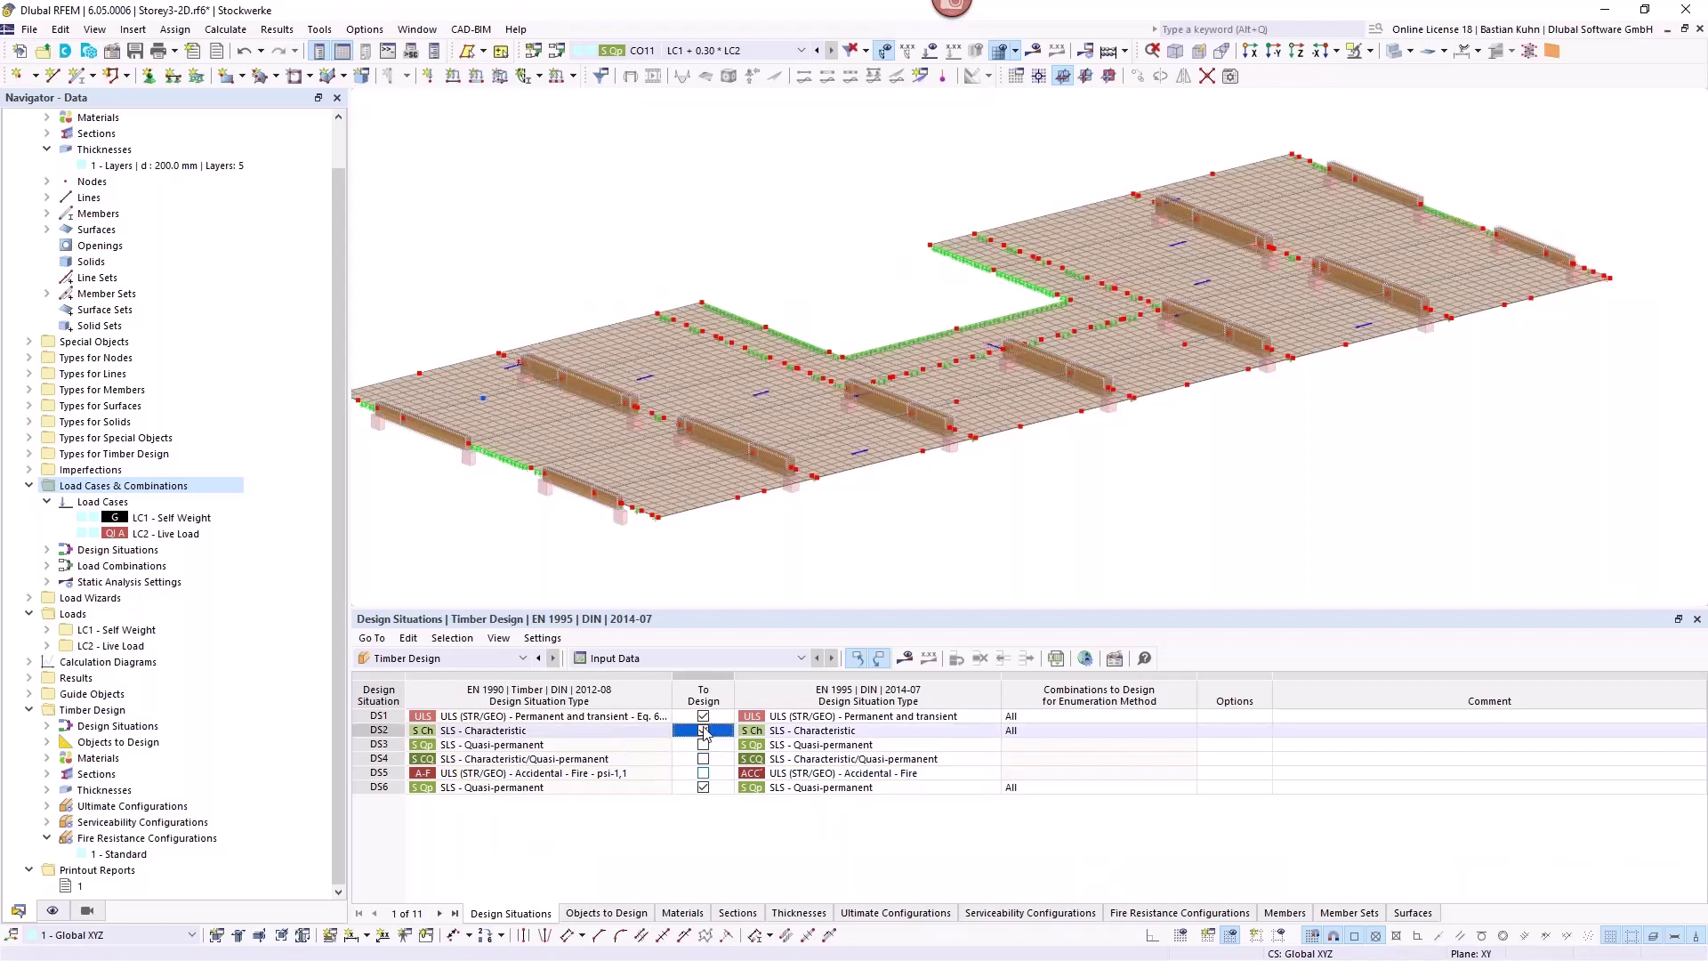
left_click(703, 716)
Set the EN 1995 design situation type of DS6 to SLS - Vibration and calculate the timber design.
left_click(869, 788)
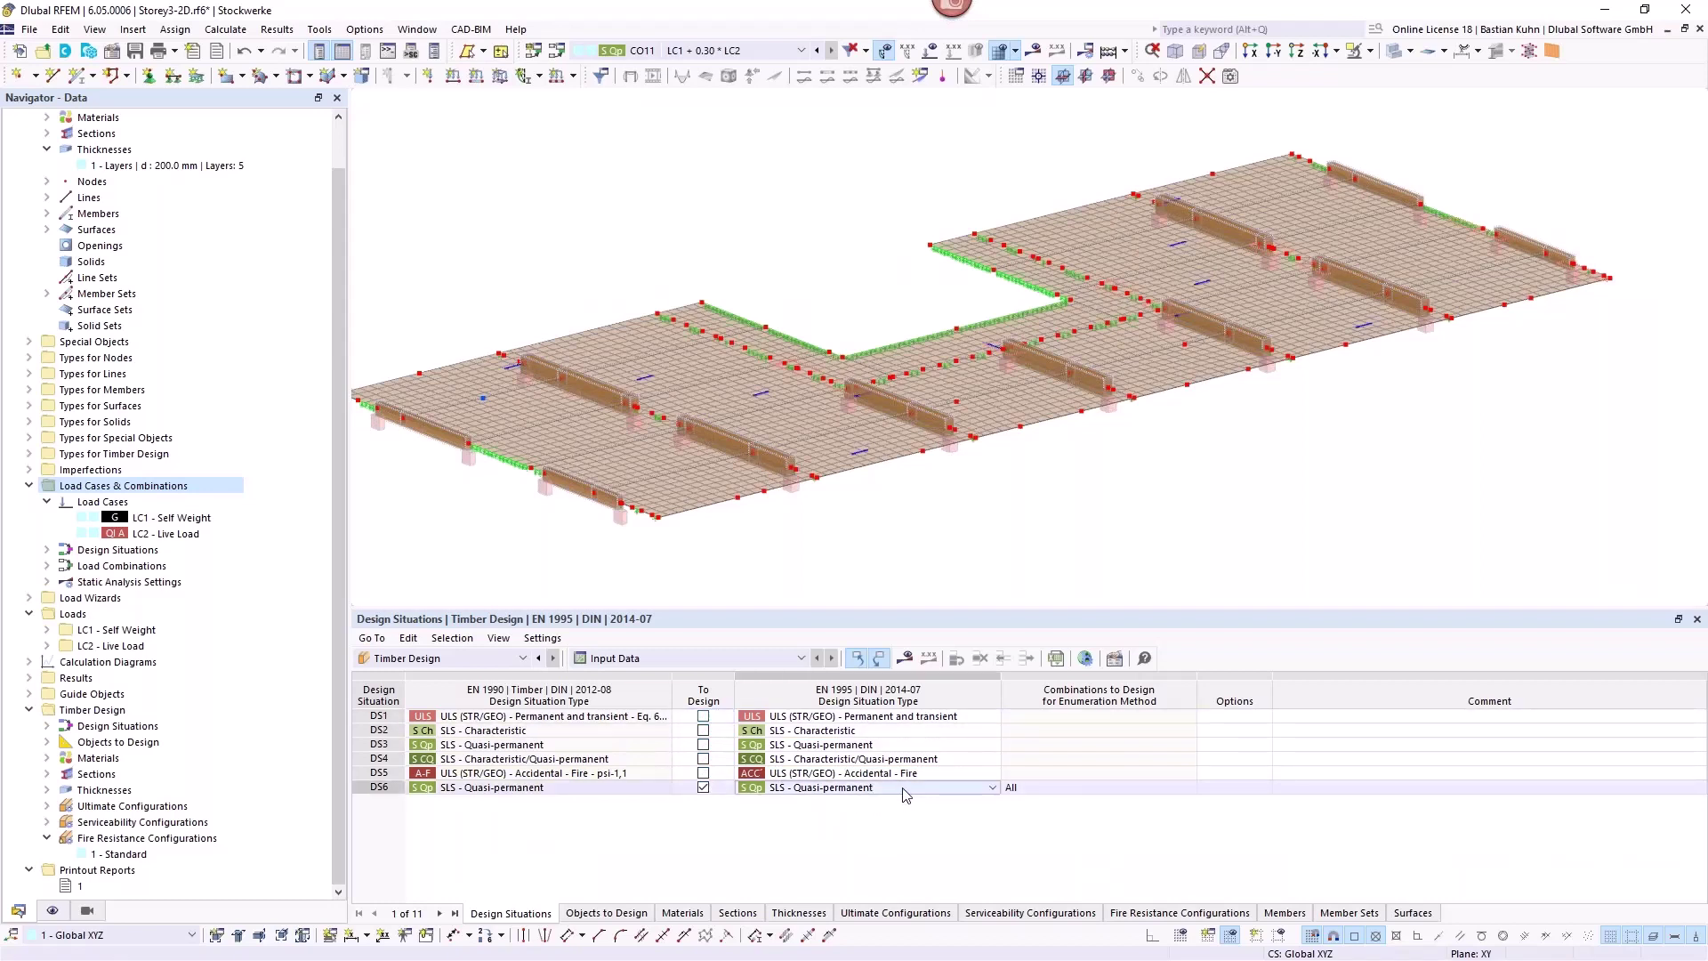
left_click(901, 789)
left_click(874, 883)
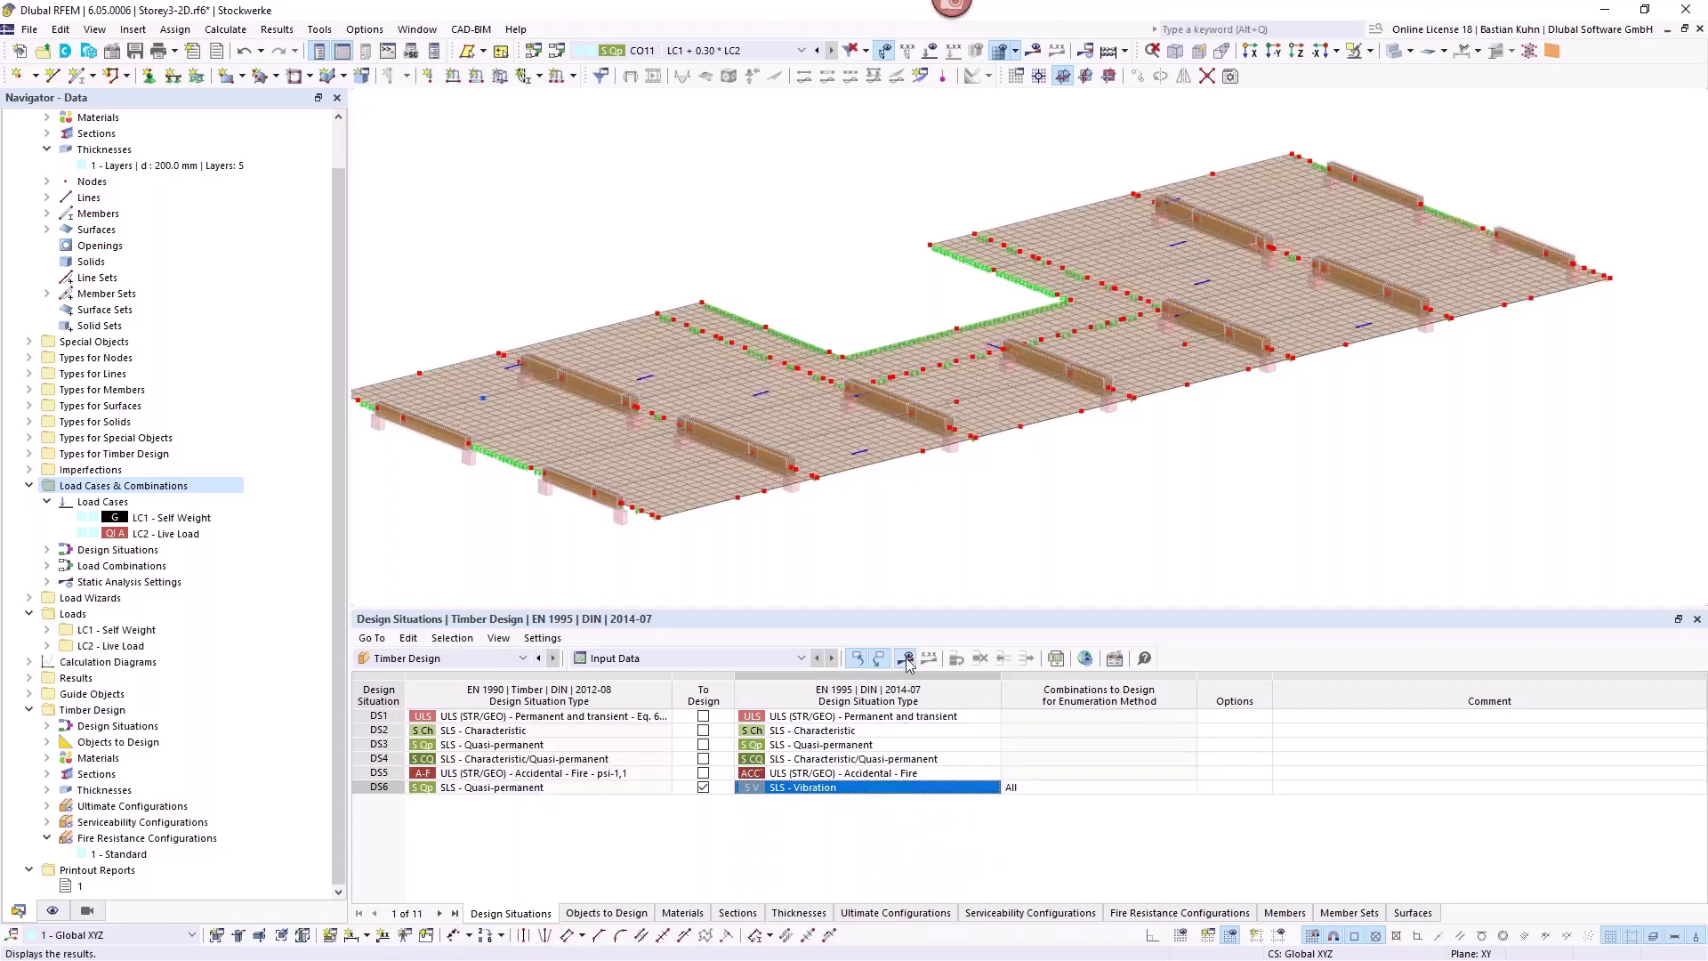
key("F5")
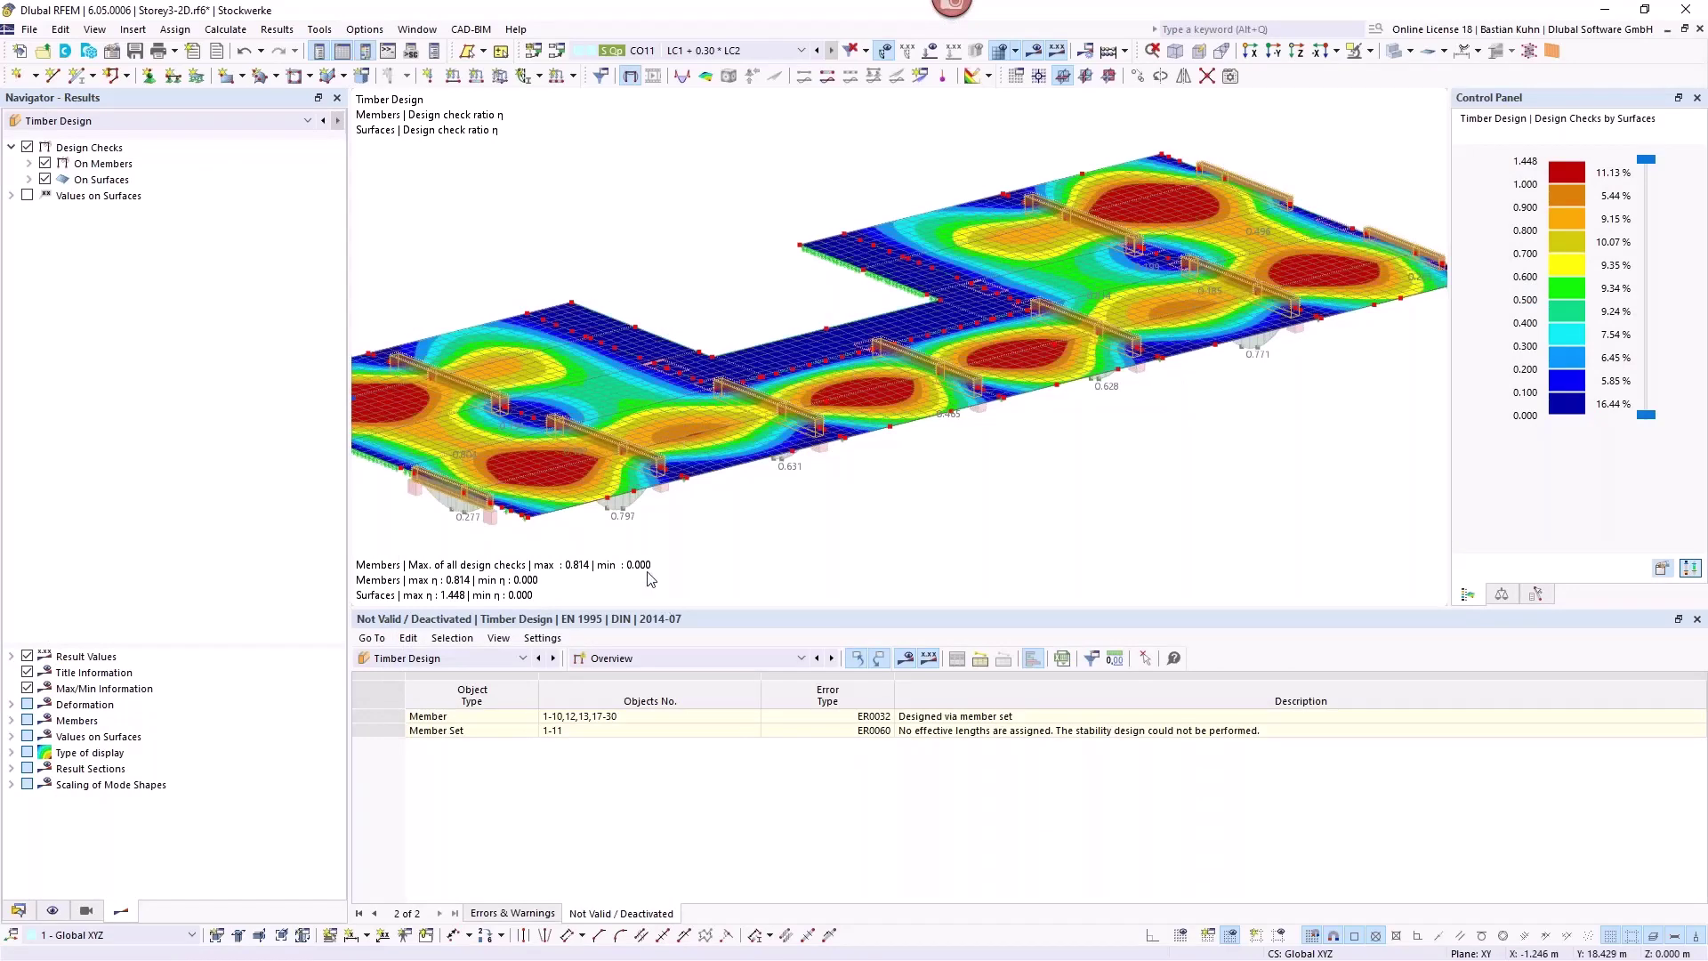
Review the vibration design ratios on members and on surfaces in the result tables and the model view.
scroll(685, 537, "down", 2)
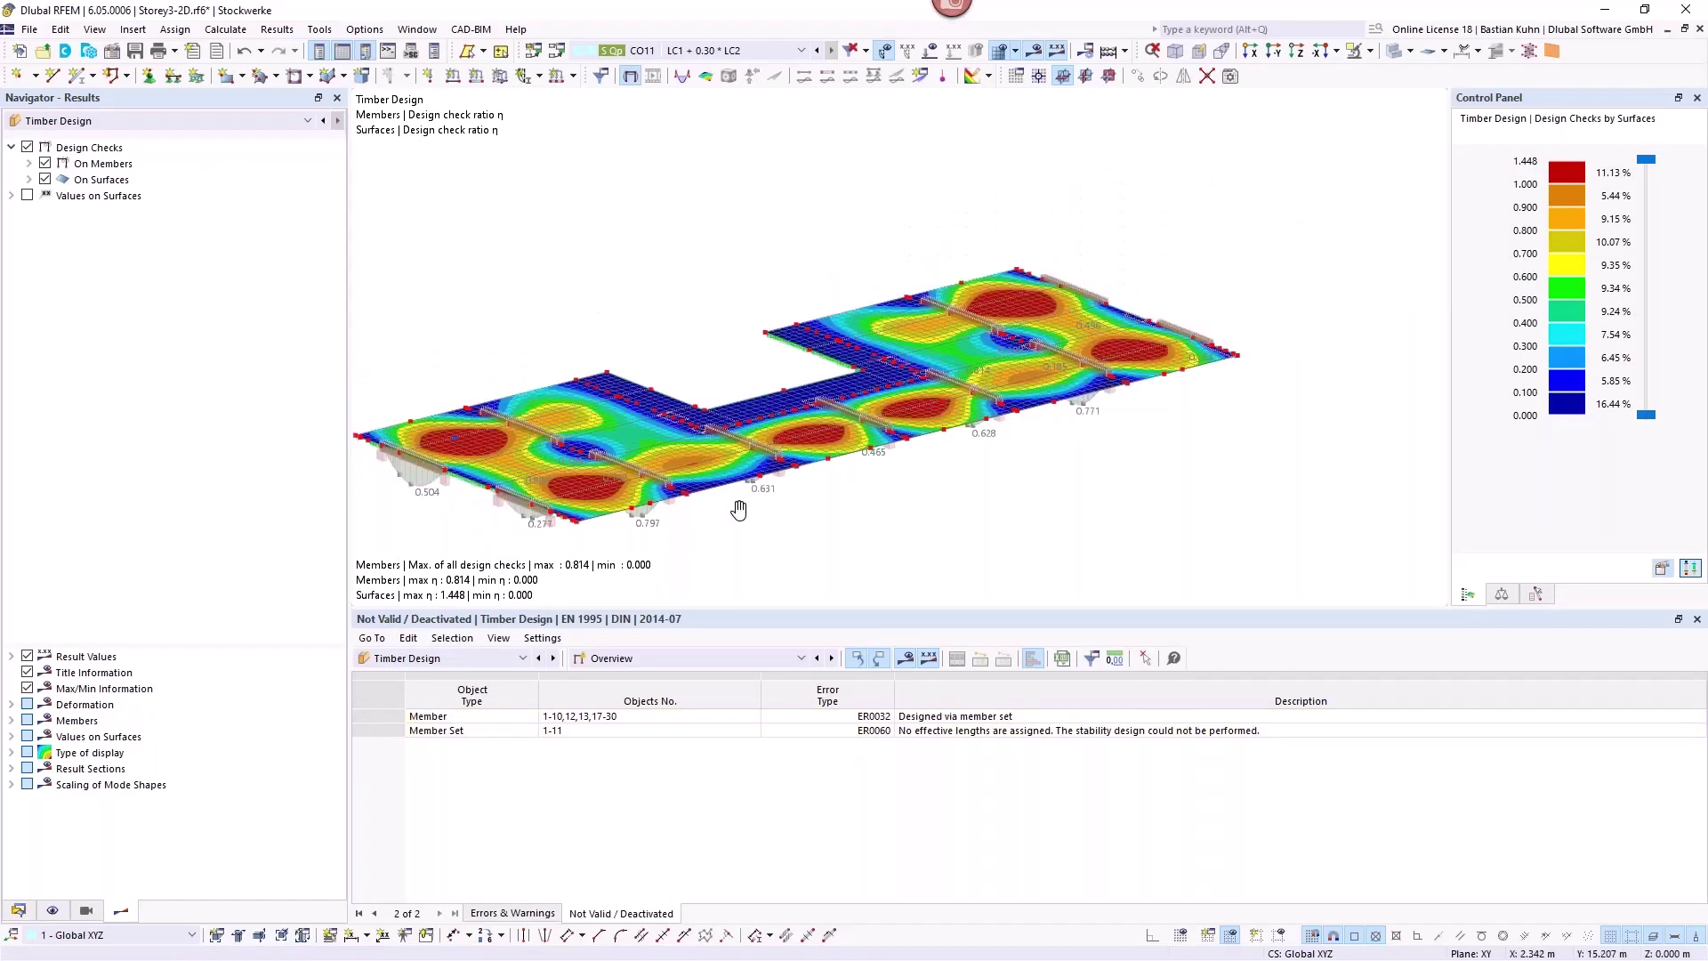
middle_click_drag(736, 500, 809, 466)
left_click(806, 661)
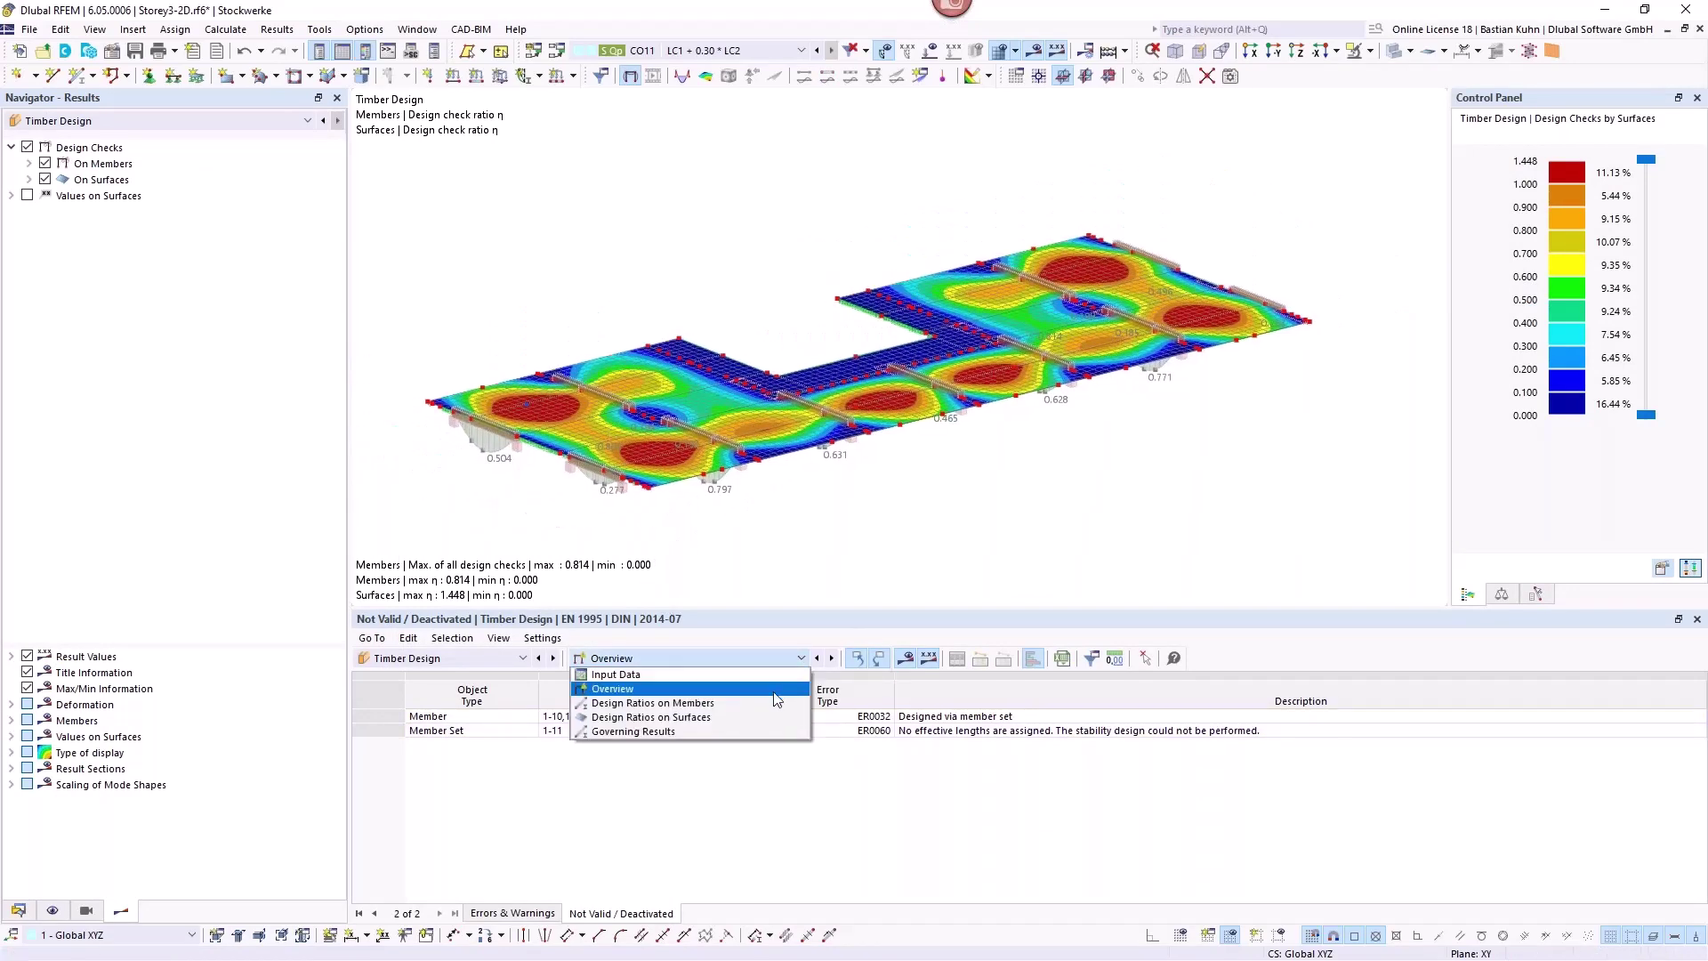
left_click(777, 702)
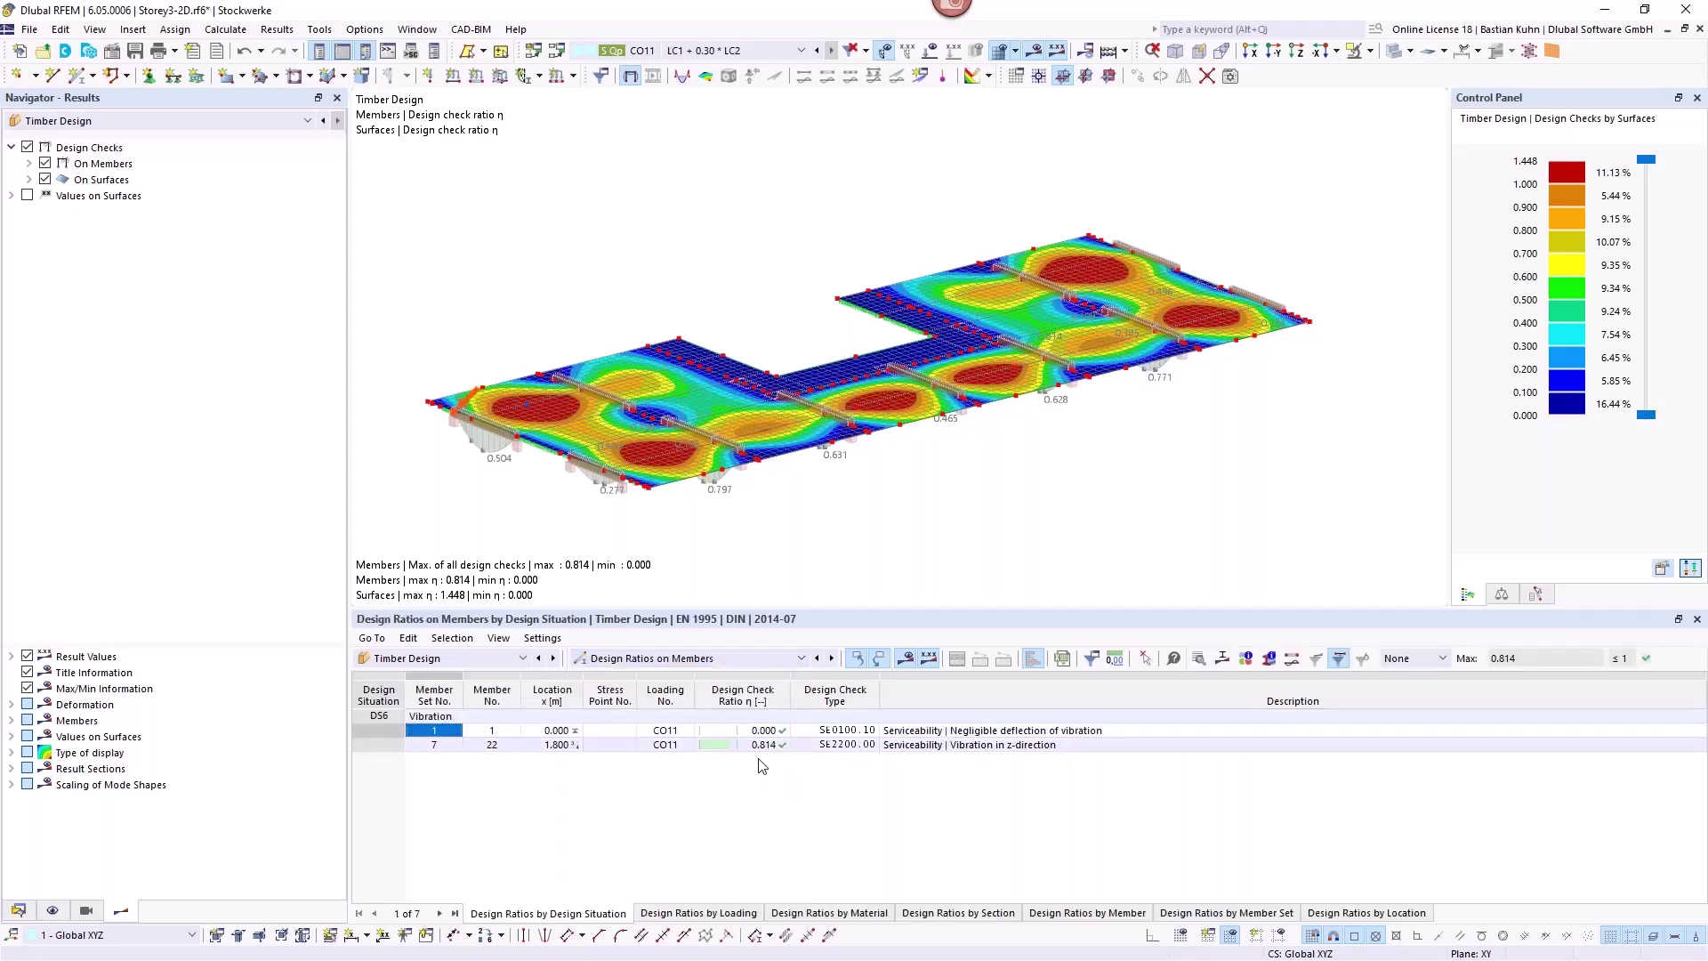
left_click(752, 746)
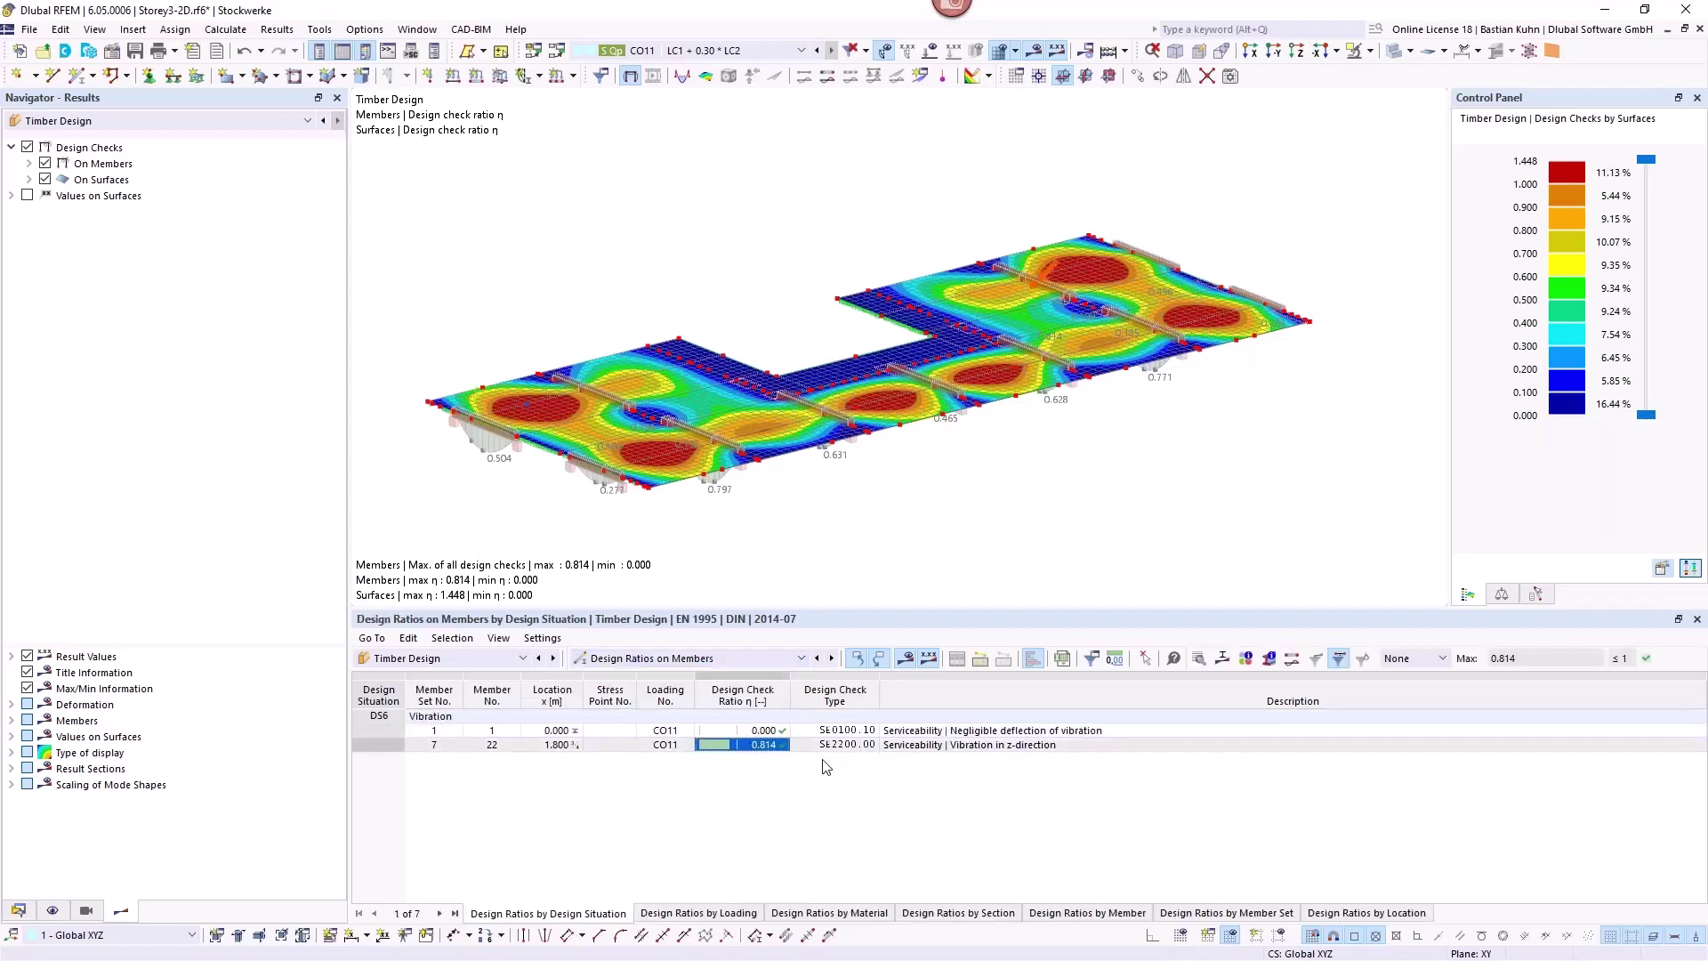
left_click(831, 659)
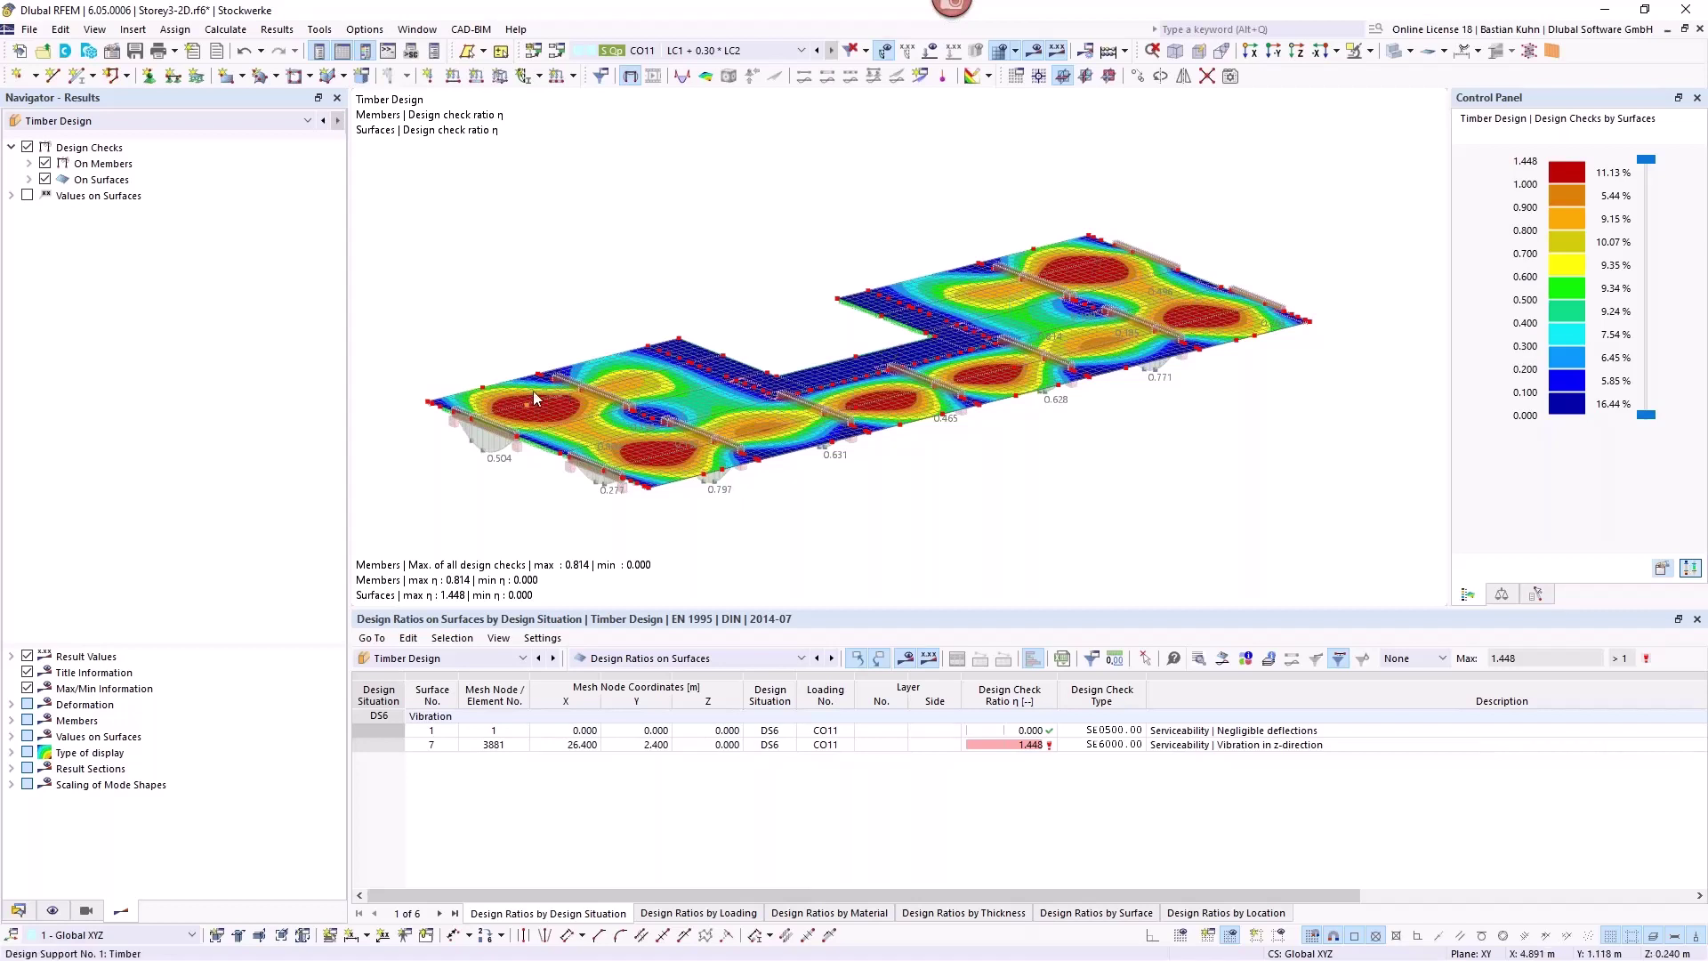
middle_click_drag(702, 339, 626, 391, "ctrl")
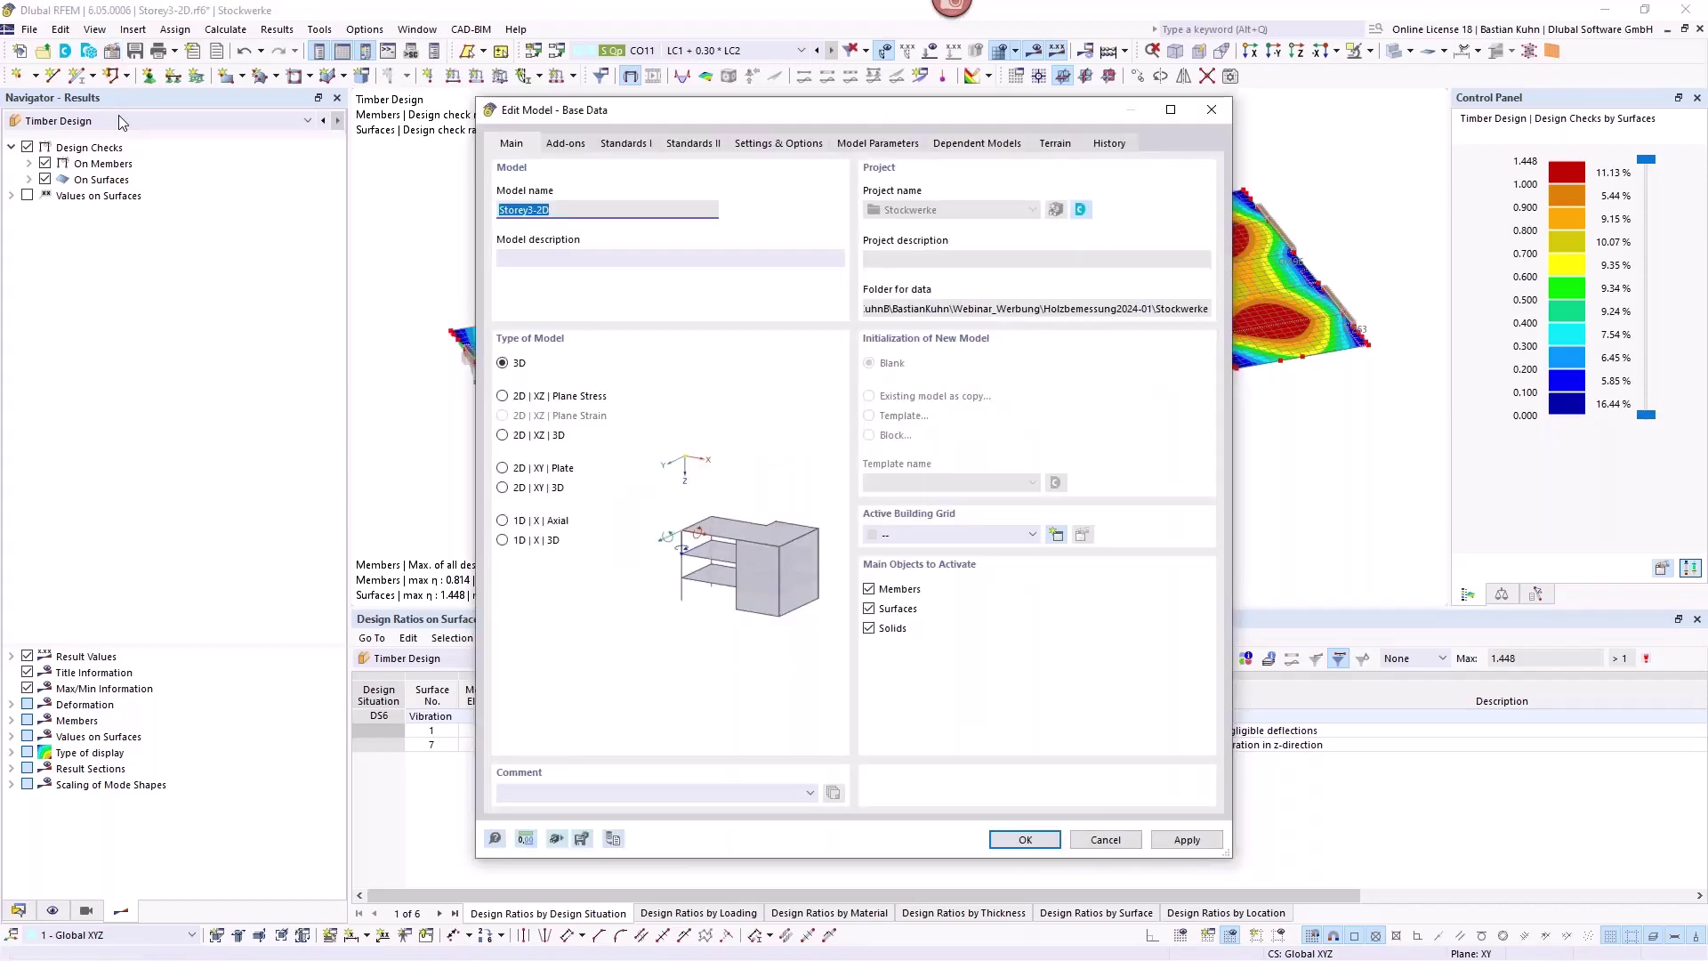
Activate the Modal Analysis add-on in the model's base data.
left_click(567, 145)
left_click(503, 355)
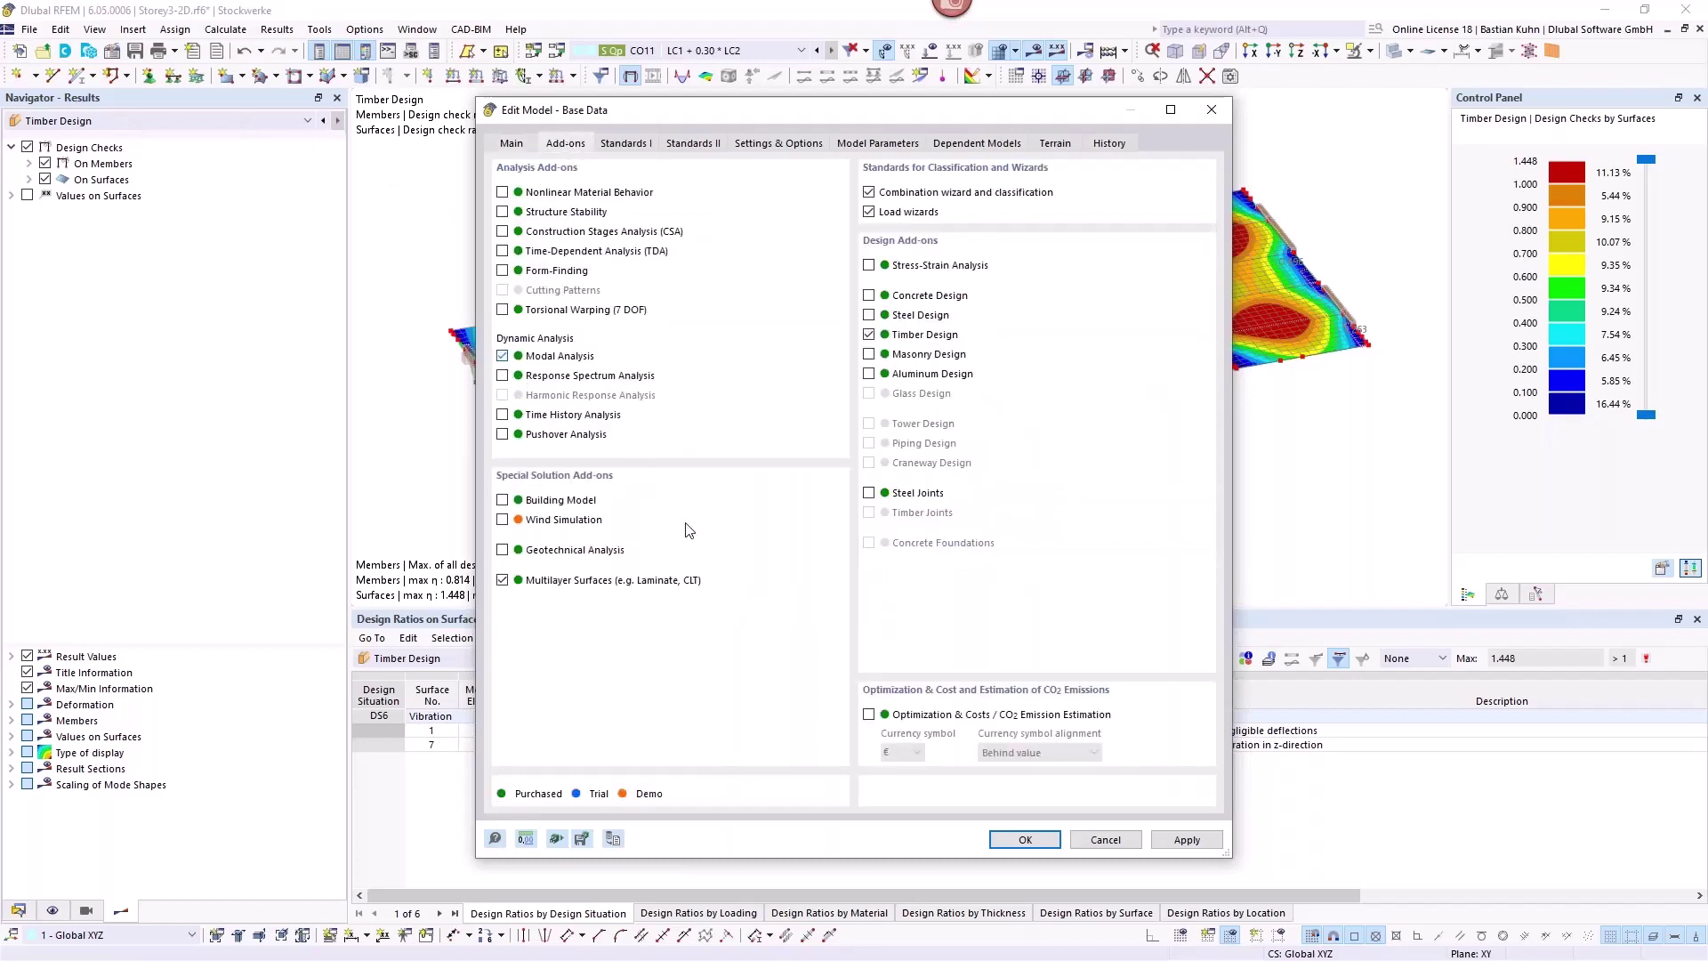
left_click(1023, 840)
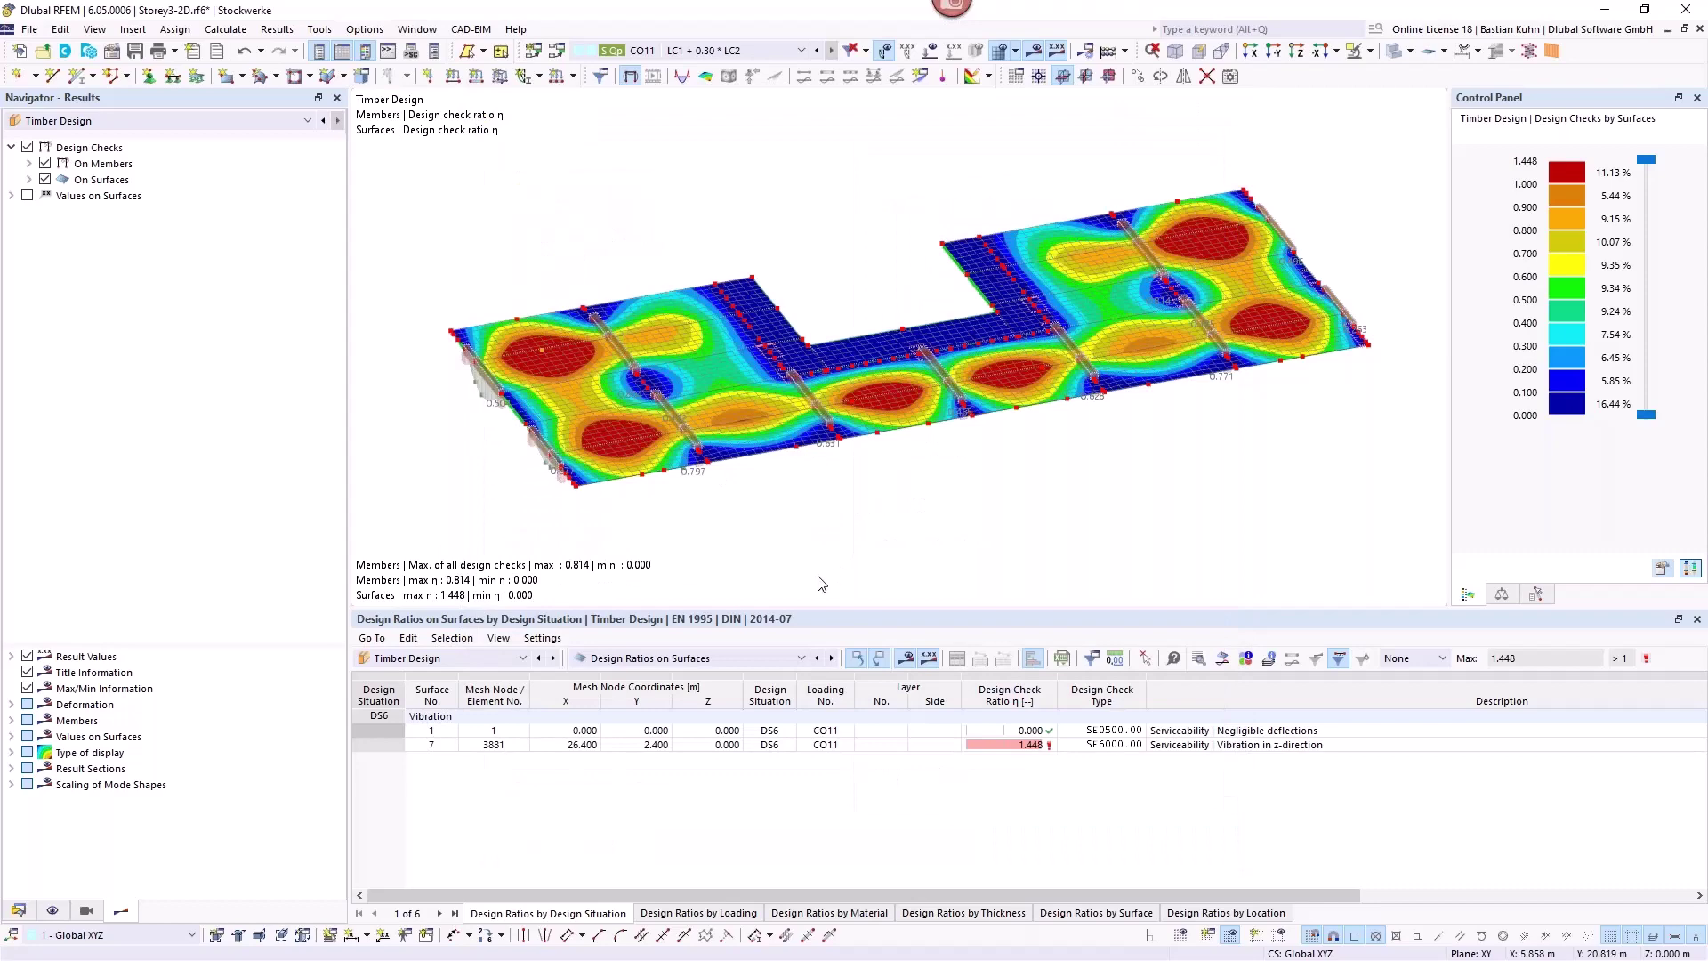
Add two new load cases to the load cases and combinations of the model.
left_click(19, 912)
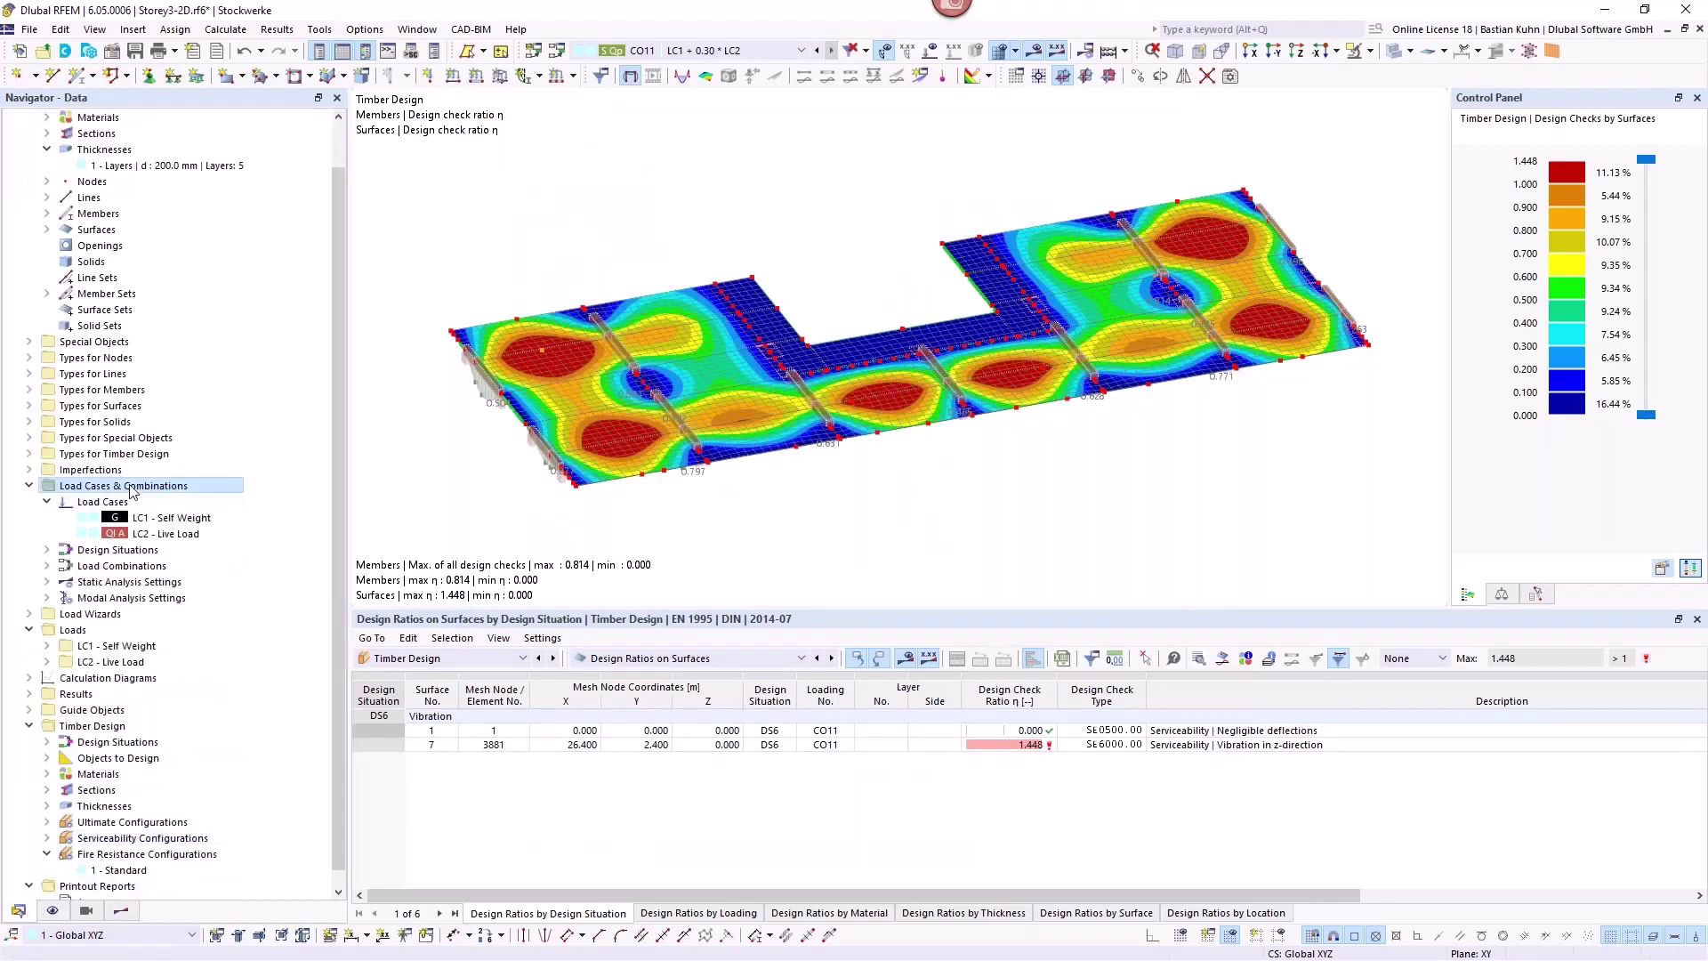
right_click(131, 492)
left_click(187, 492)
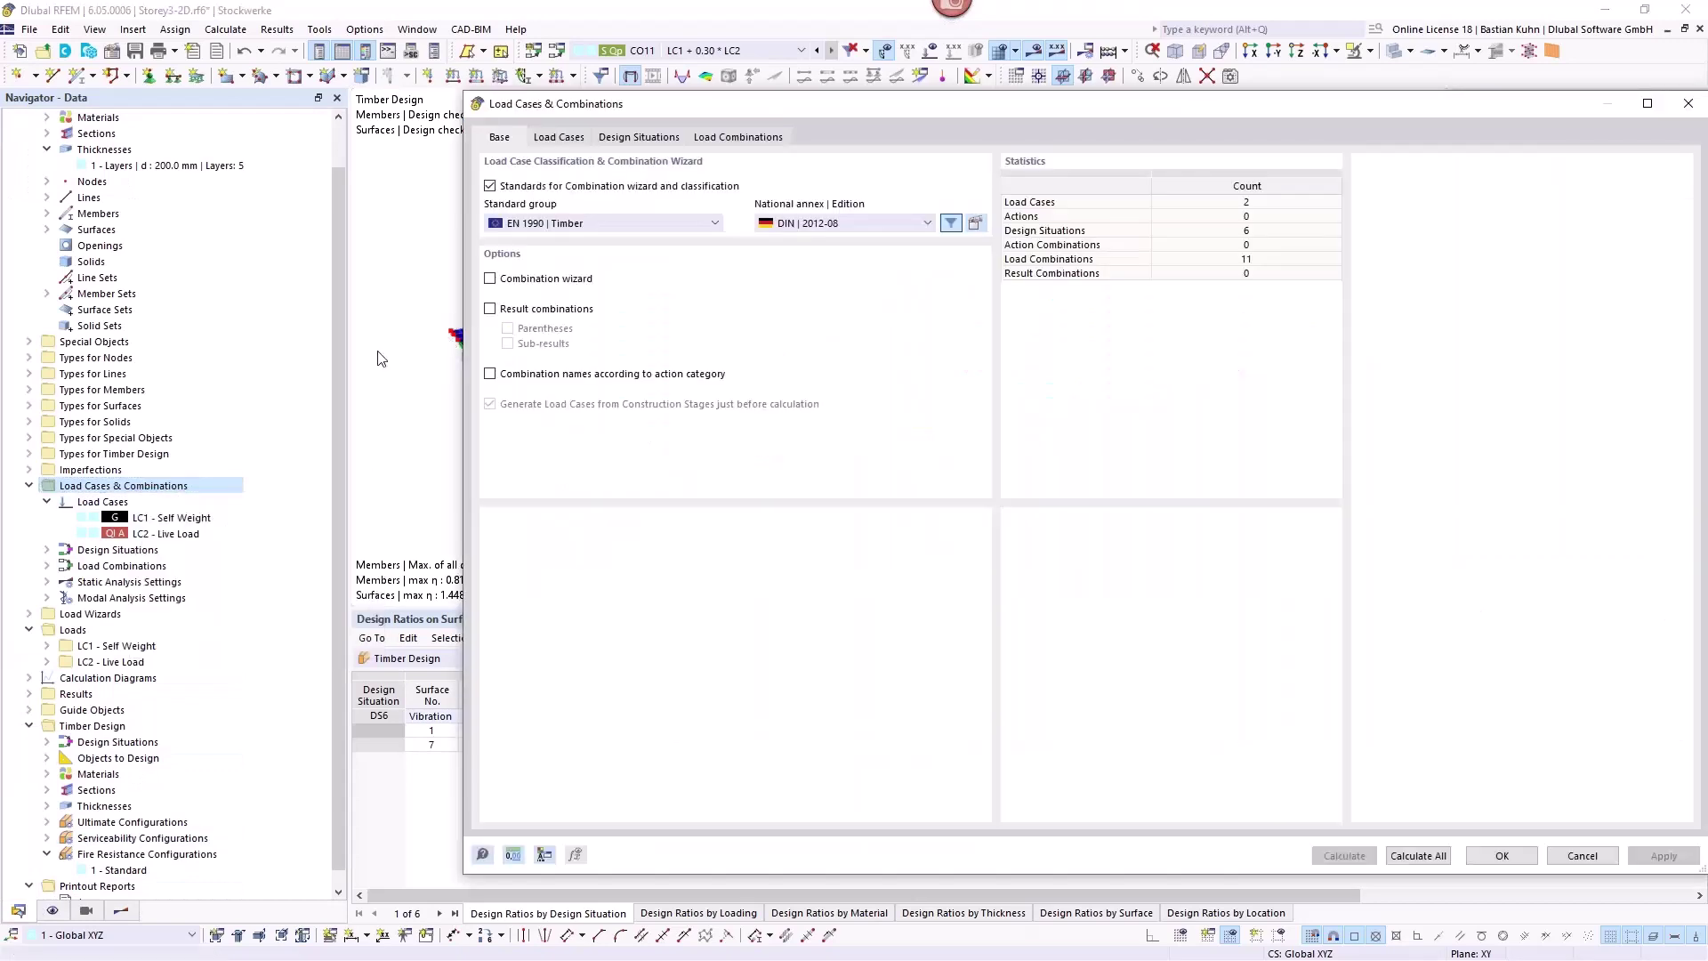
left_click(577, 143)
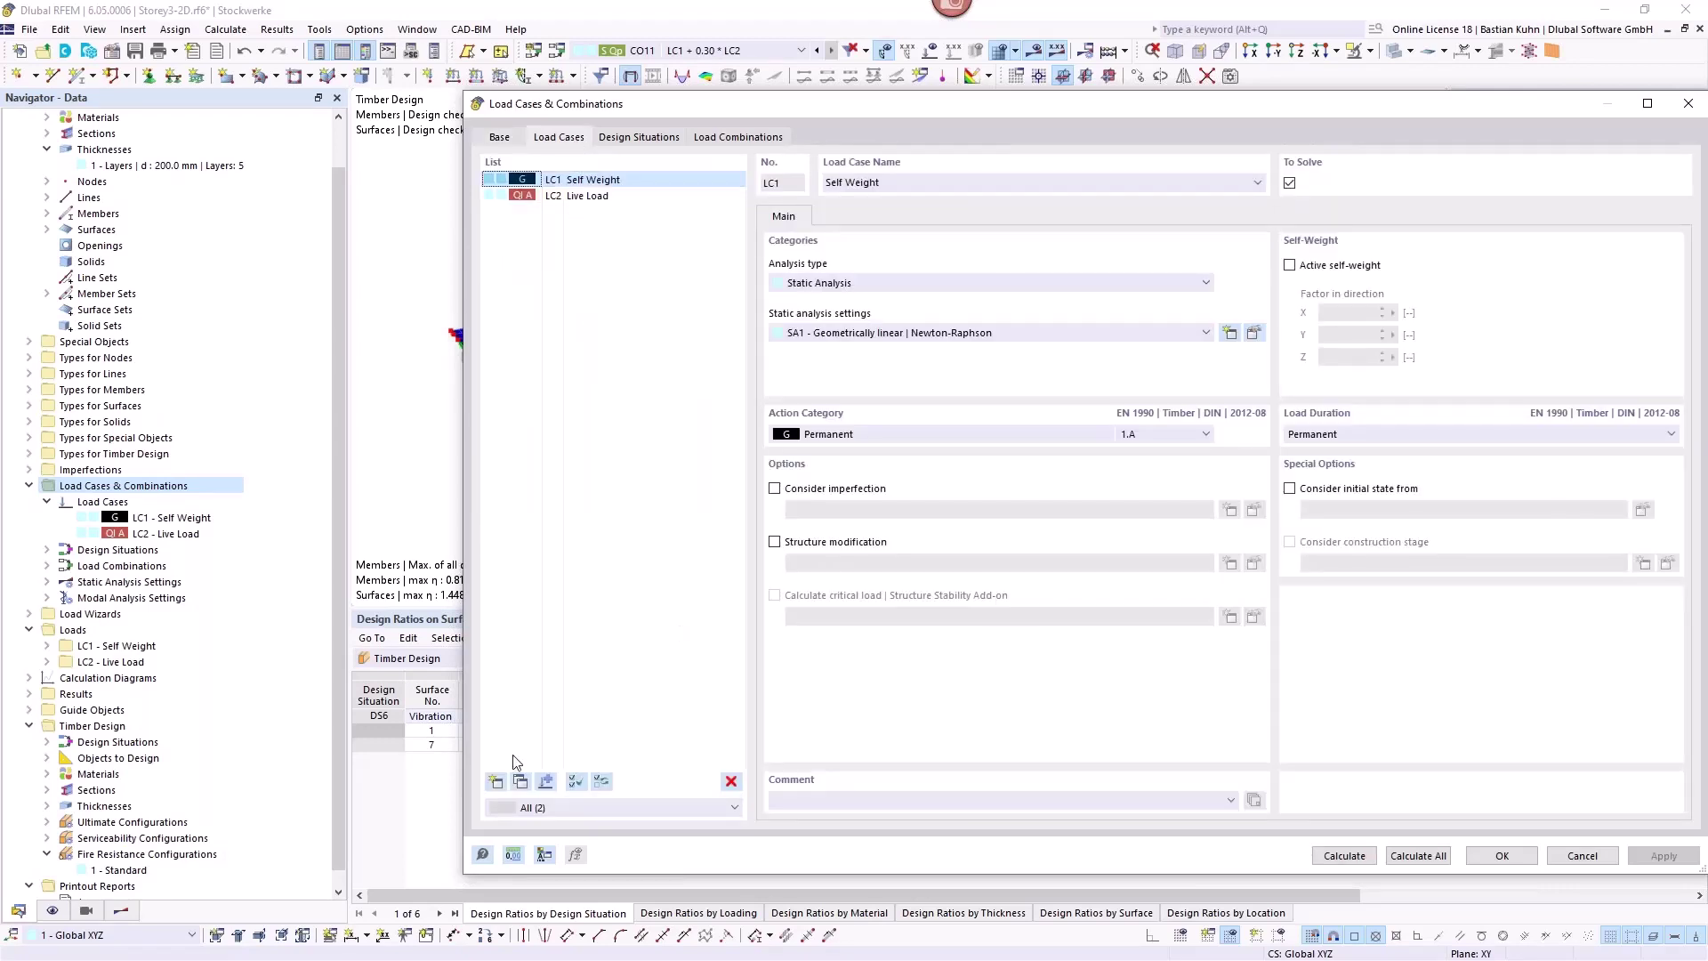
left_click(500, 782)
left_click(500, 782)
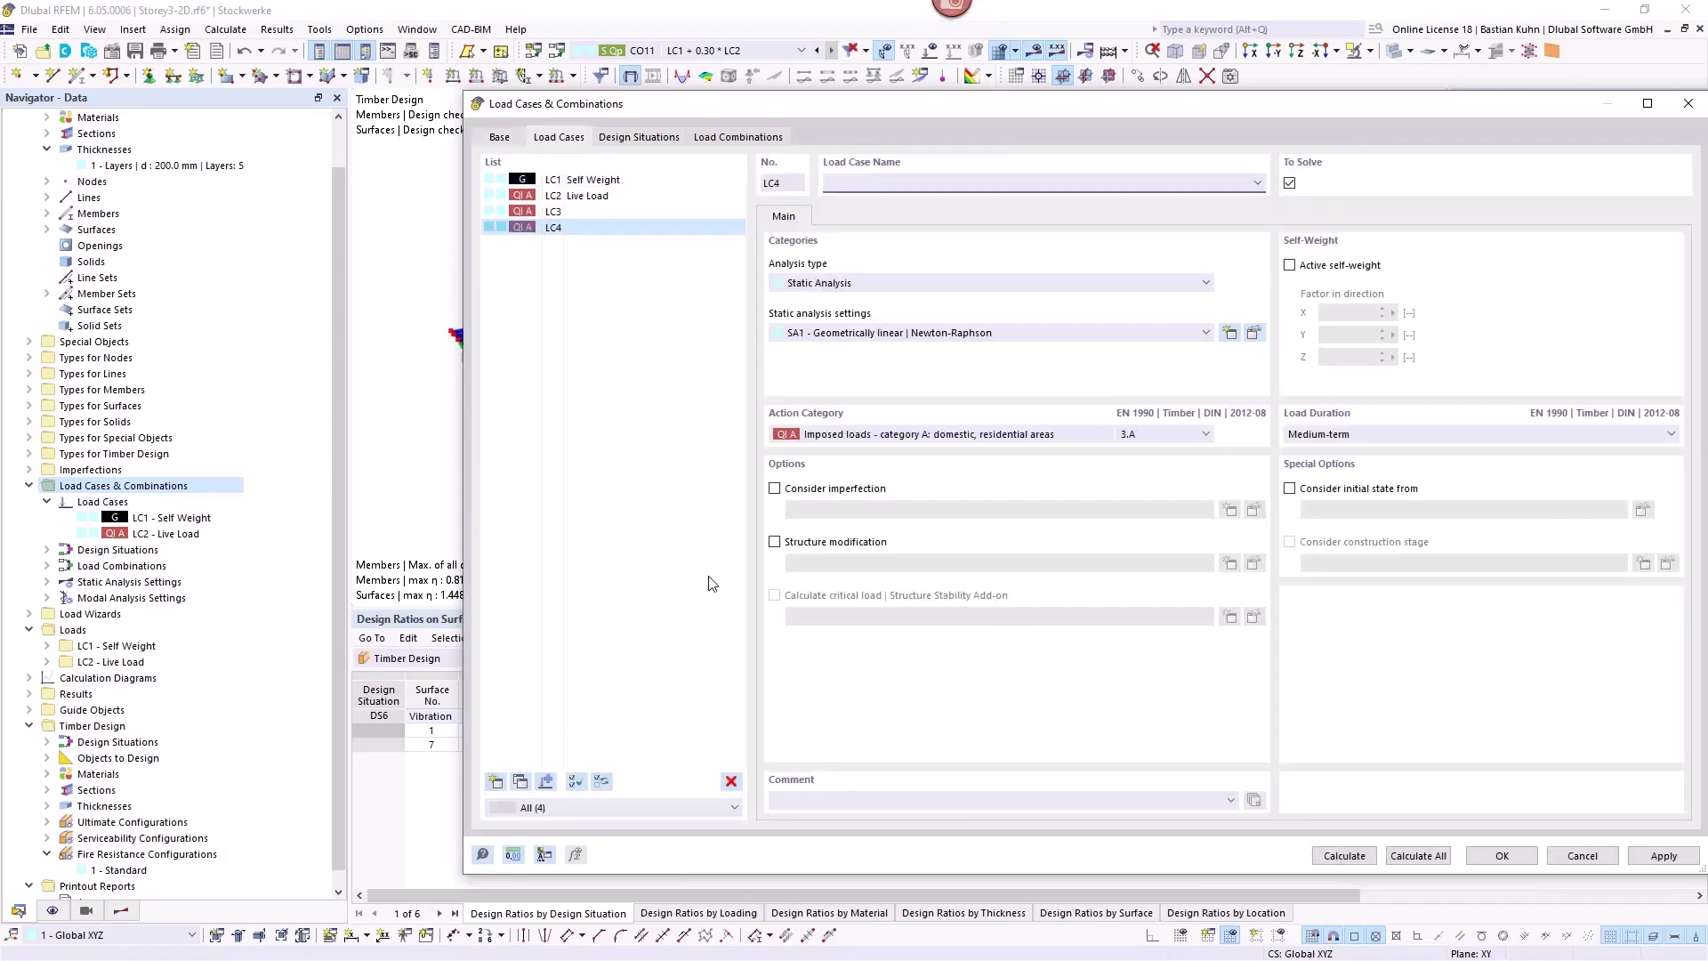
Set the analysis type of load case LC3 to Modal Analysis.
left_click(577, 213)
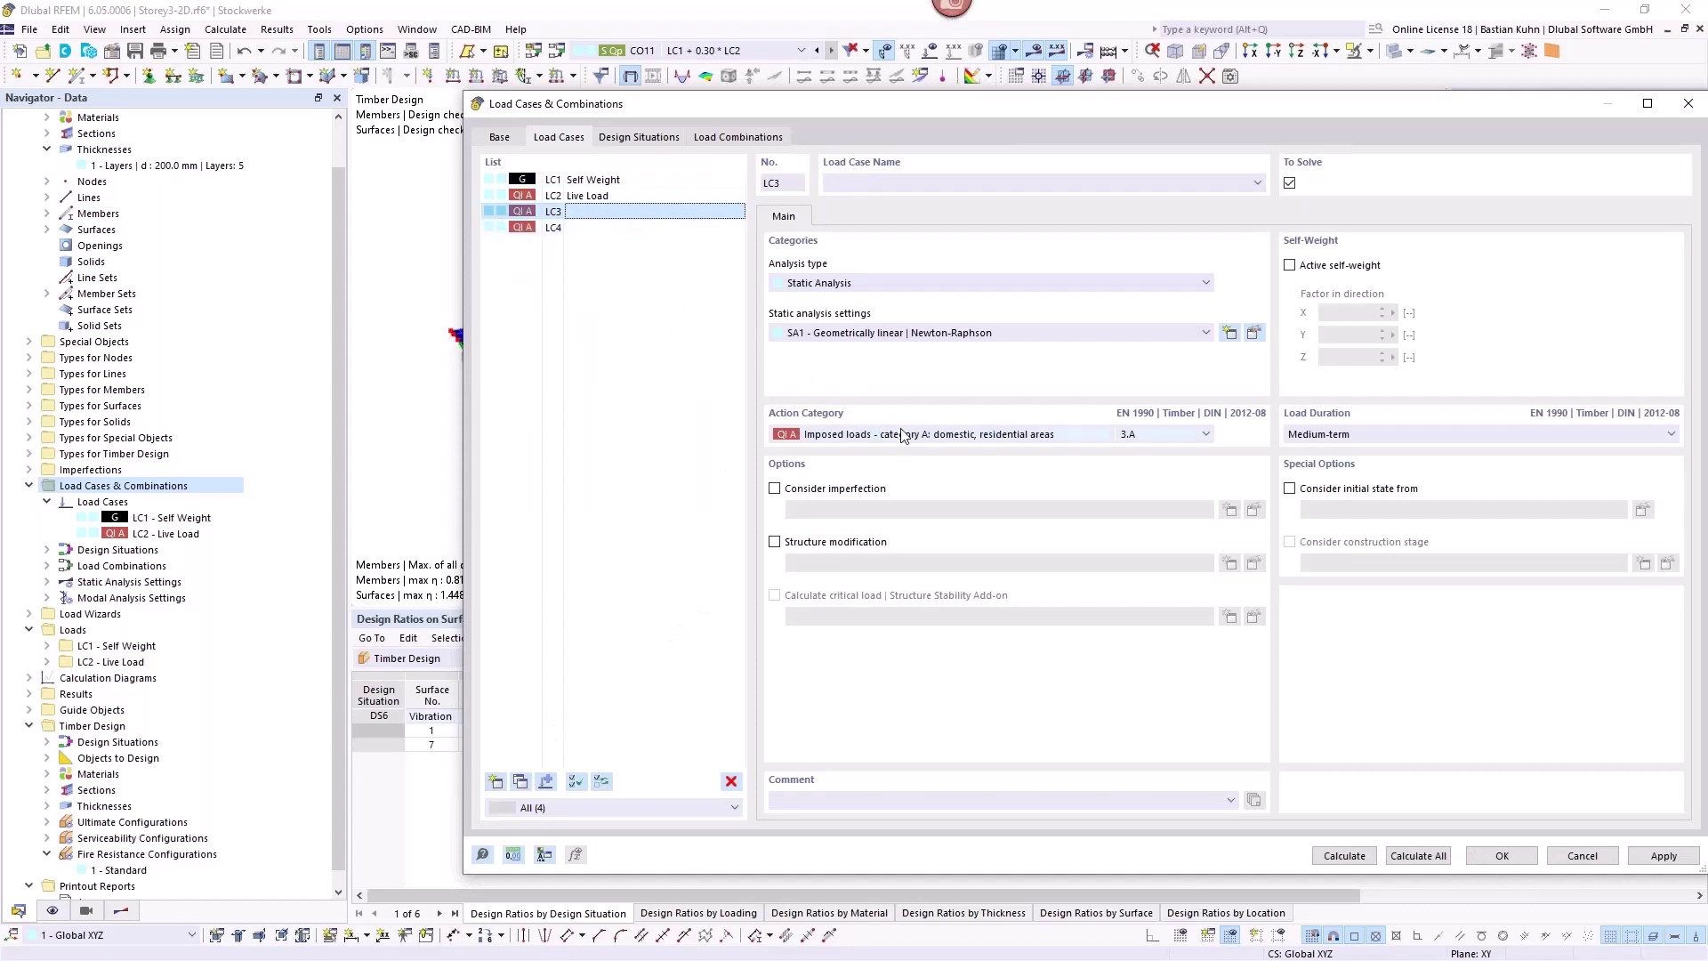
left_click(906, 283)
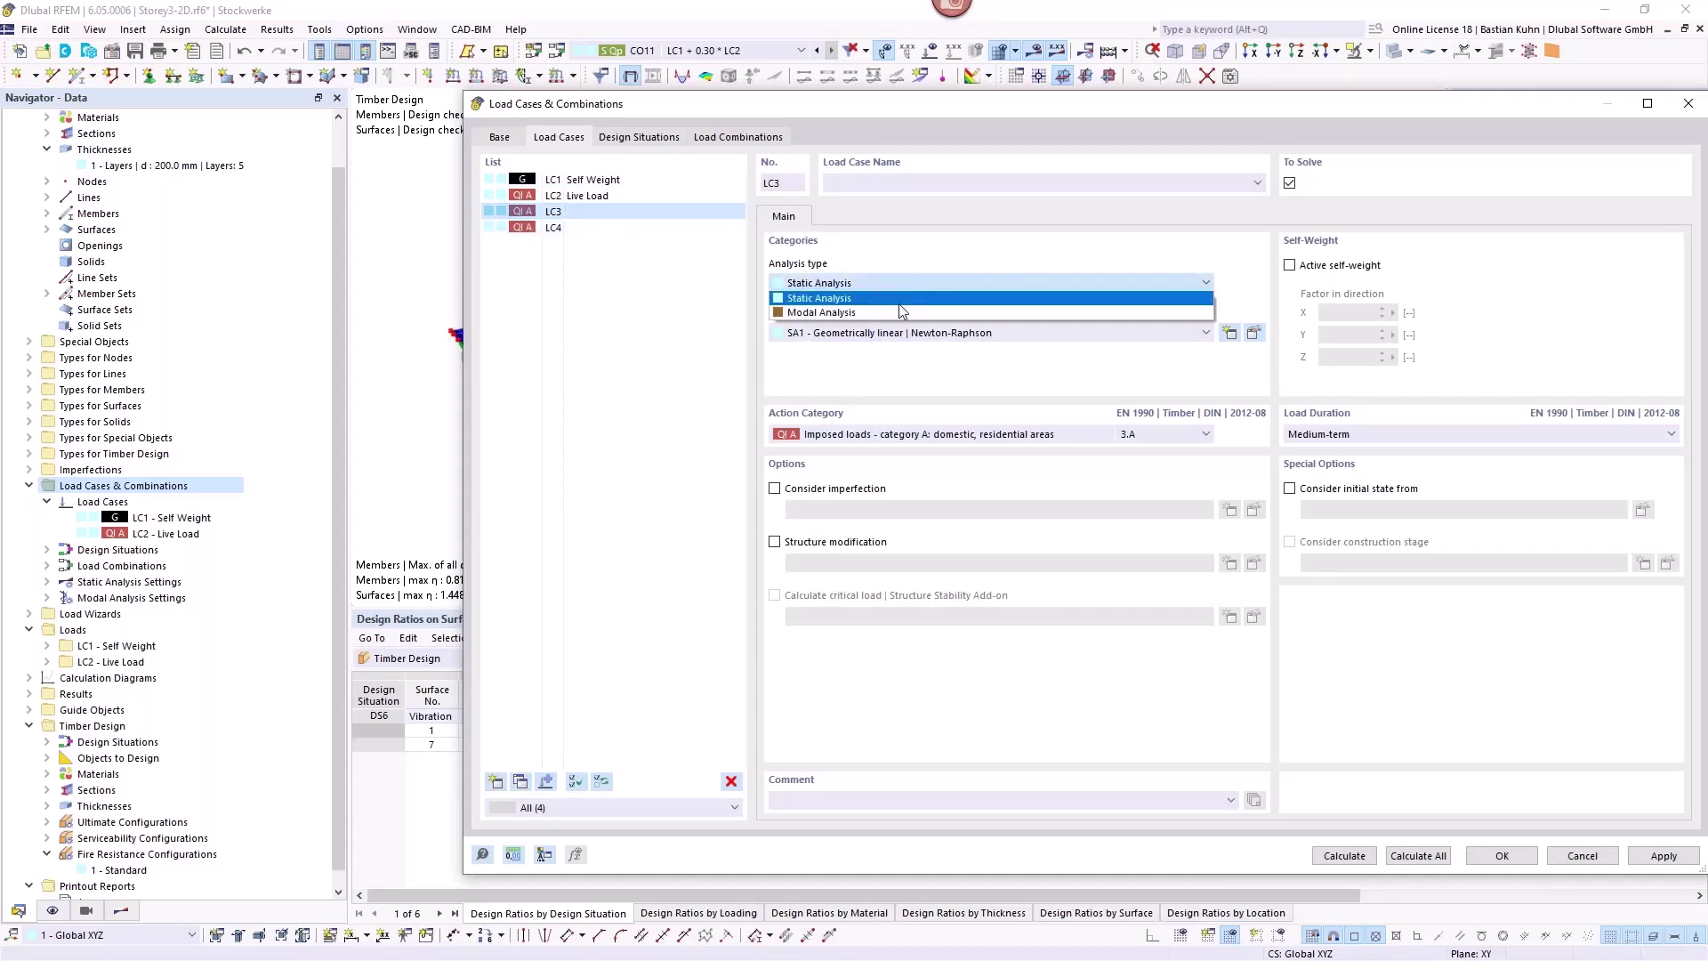
left_click(901, 310)
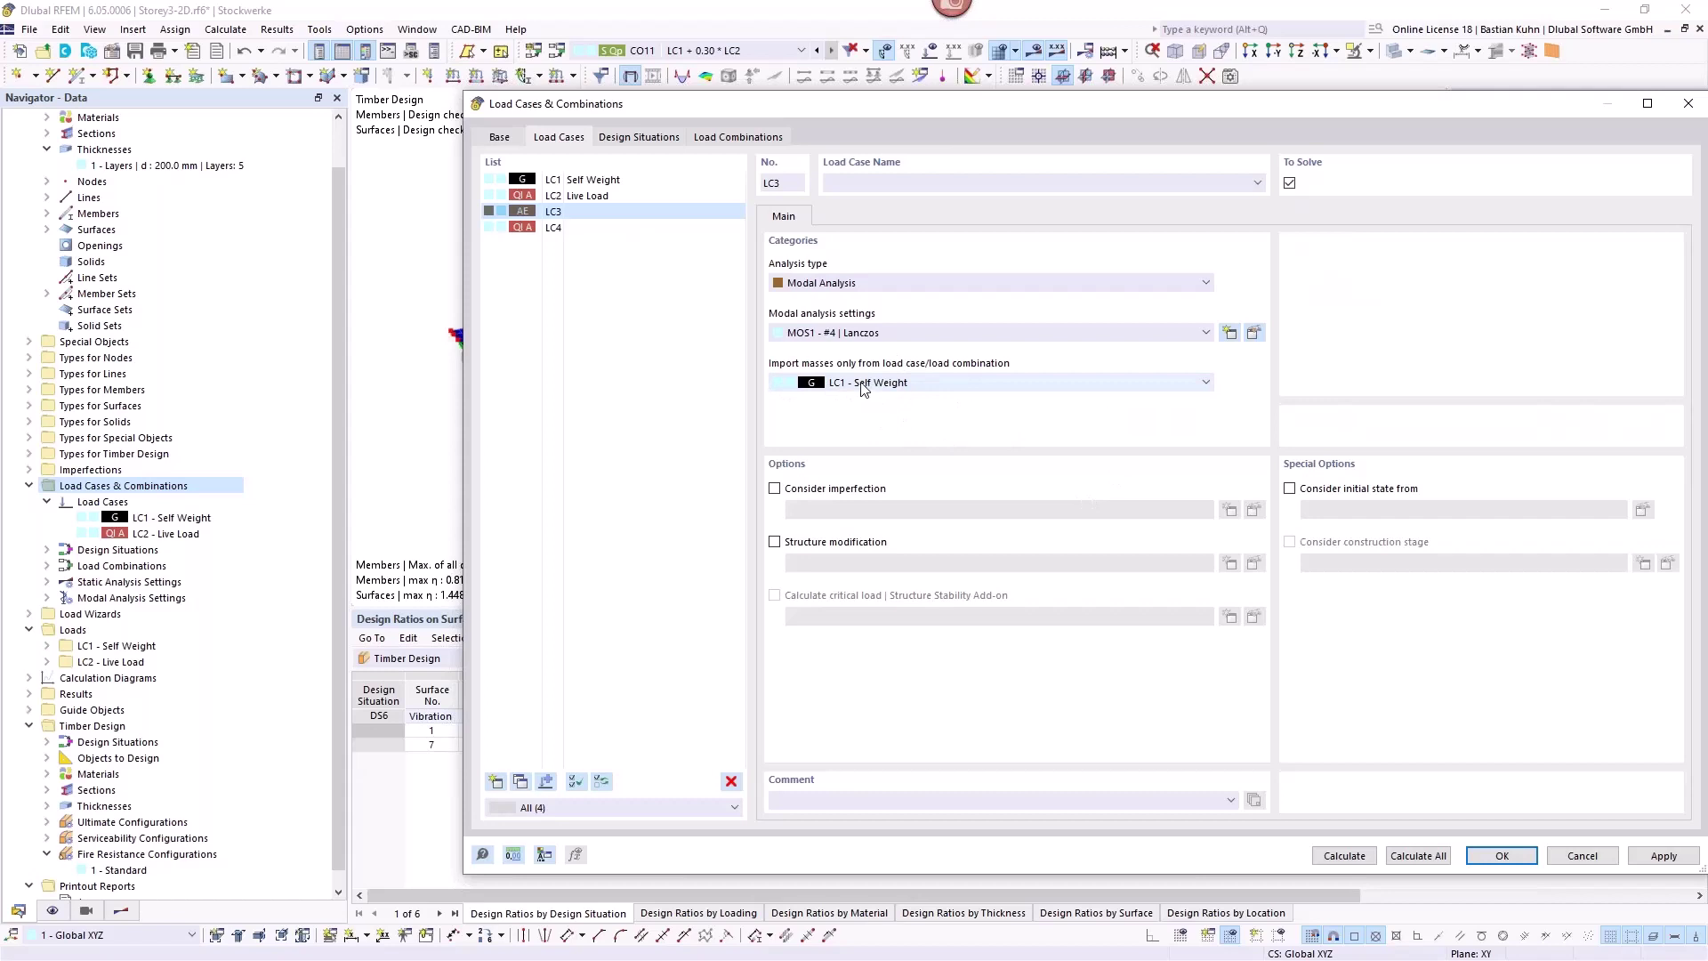
Name load case LC4 Stiffness and accept the load case definitions.
left_click(554, 228)
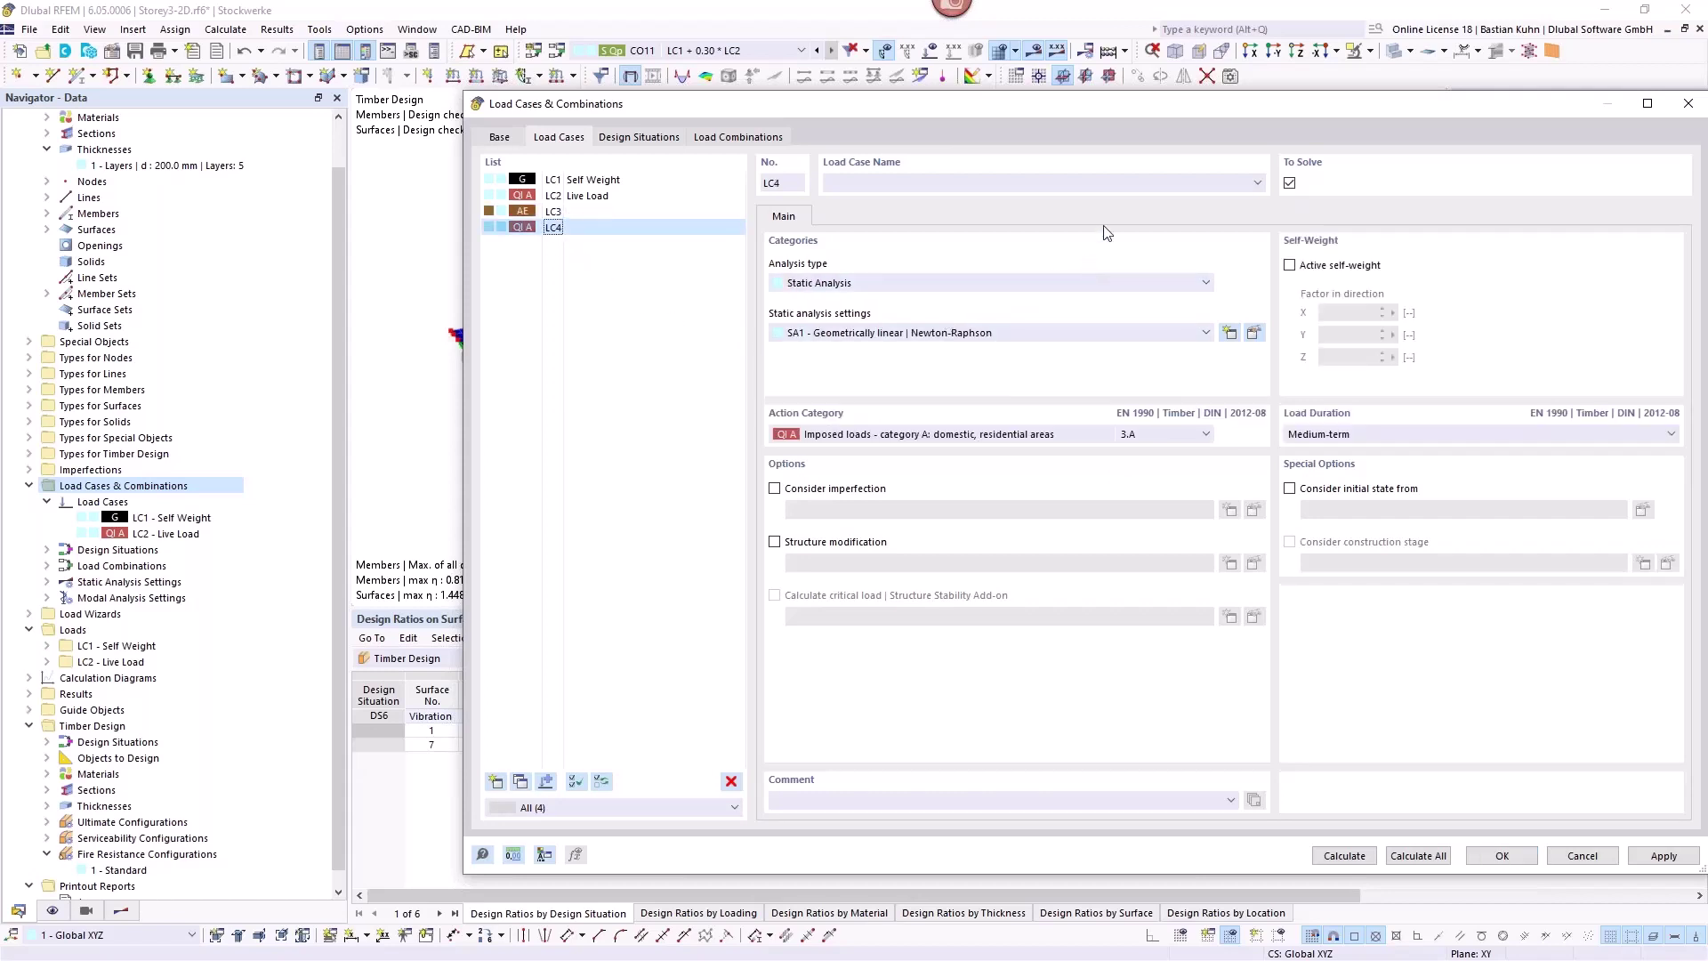
left_click(1081, 183)
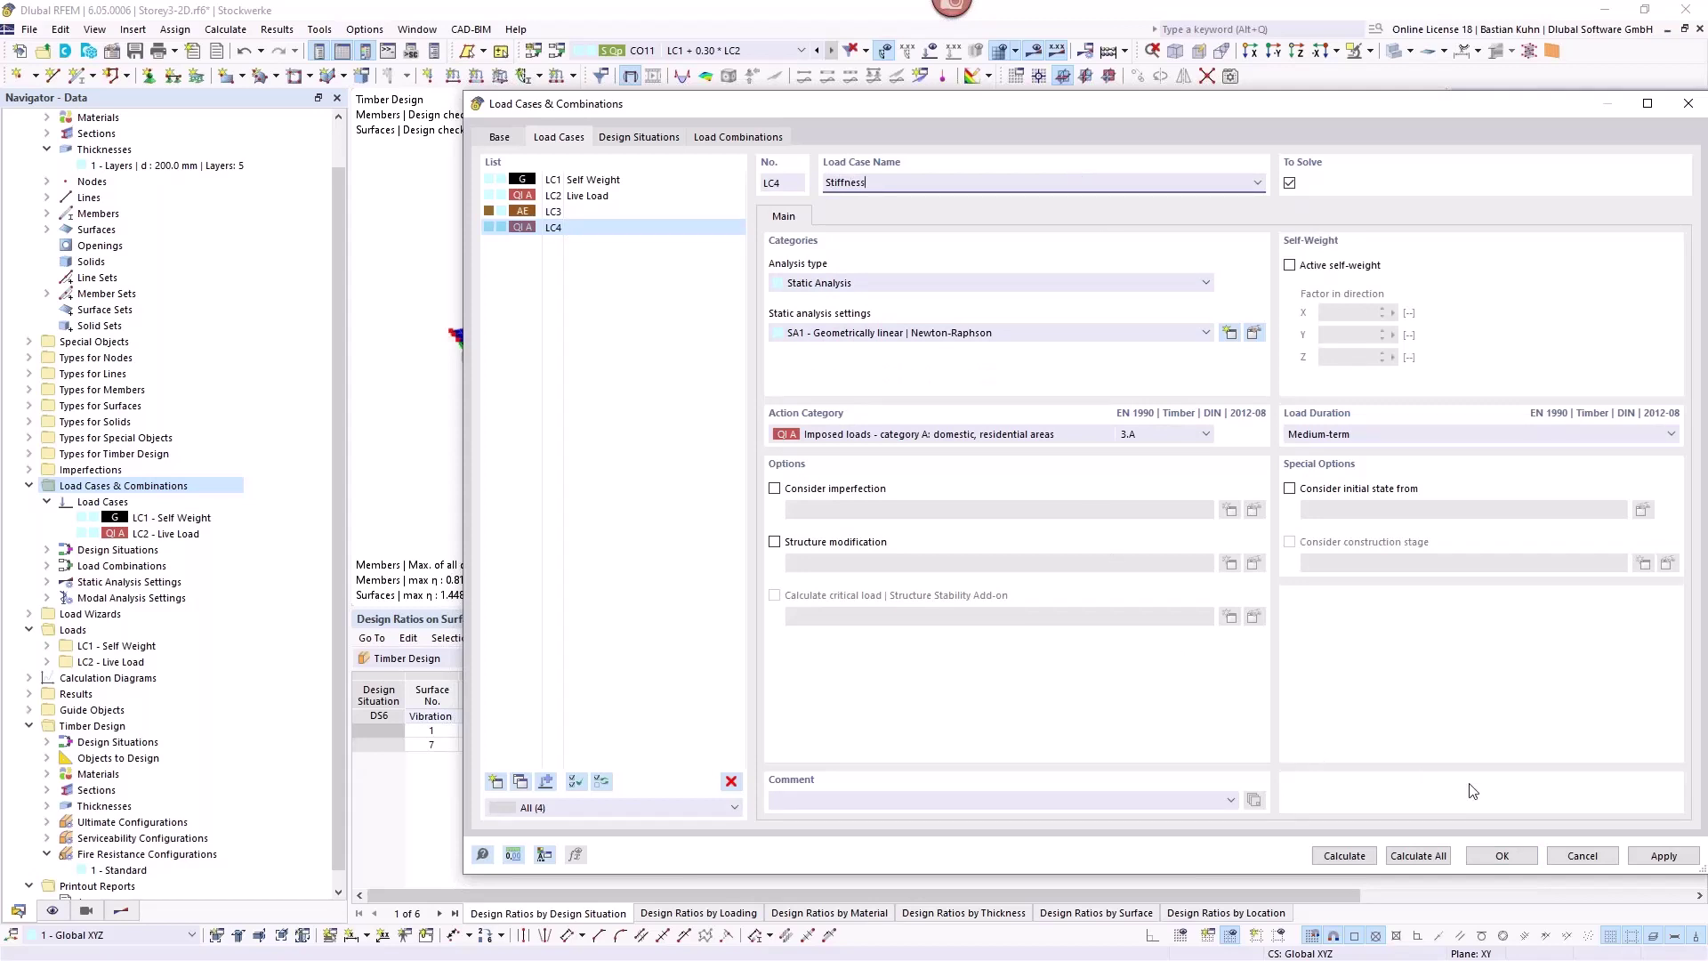
left_click(1498, 856)
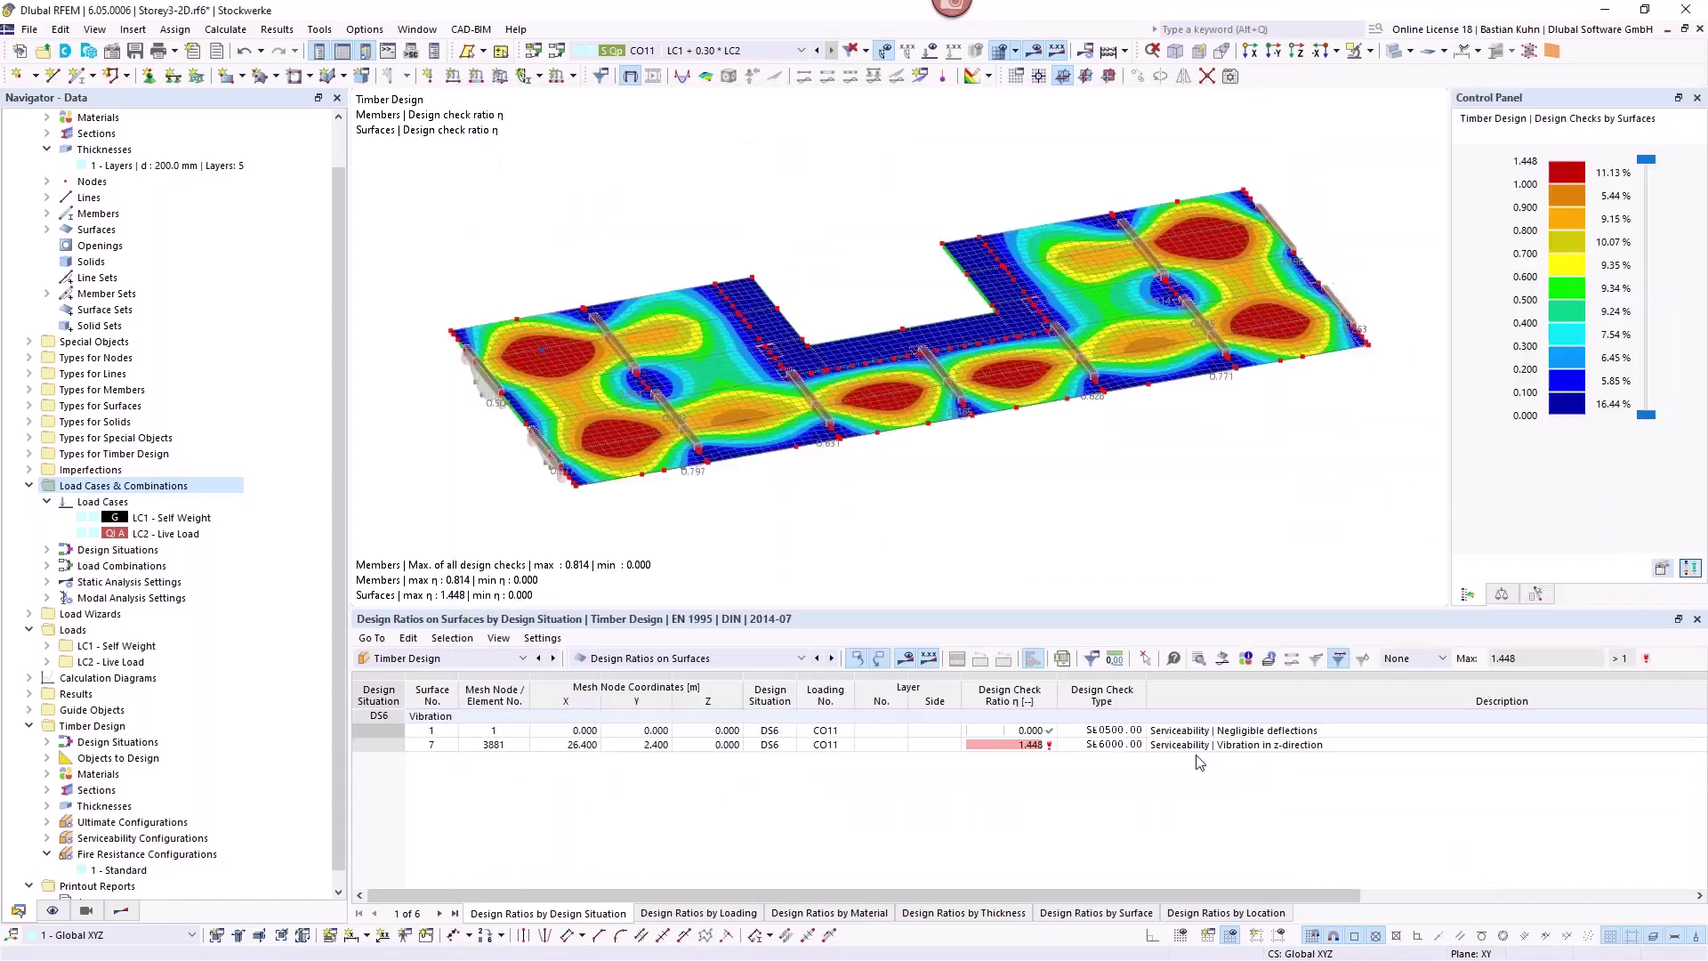
Display the modal analysis results of LC3 and examine the natural frequency of the first mode.
left_click(492, 660)
left_click(574, 575)
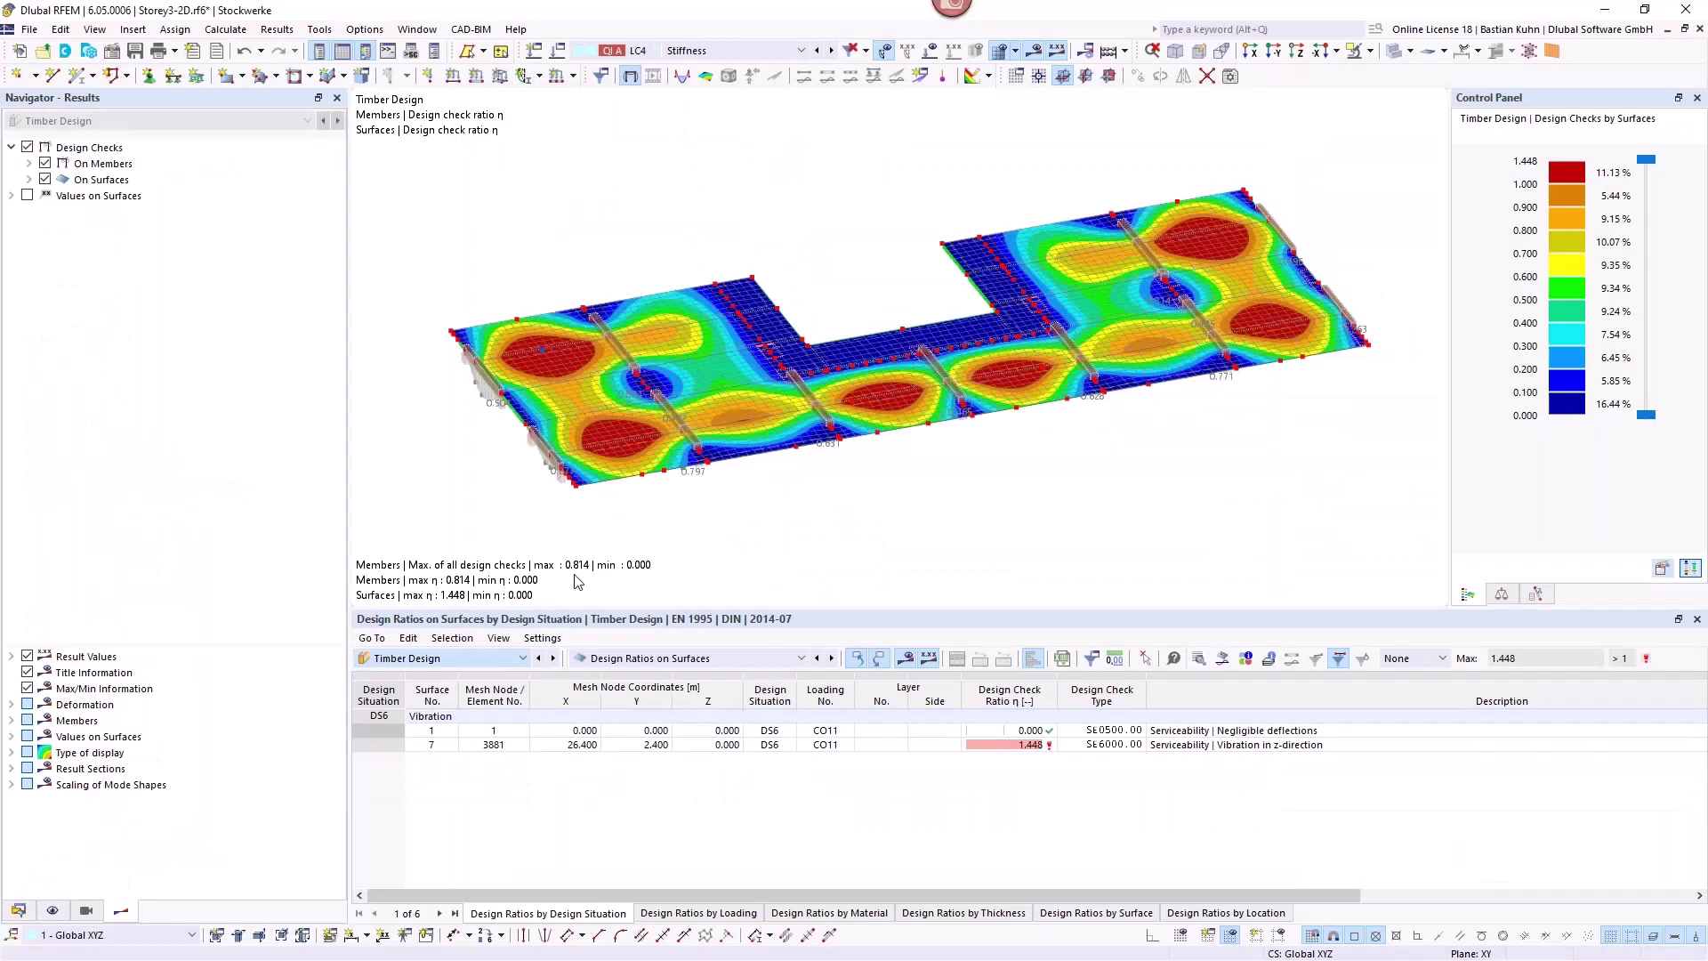
left_click(743, 50)
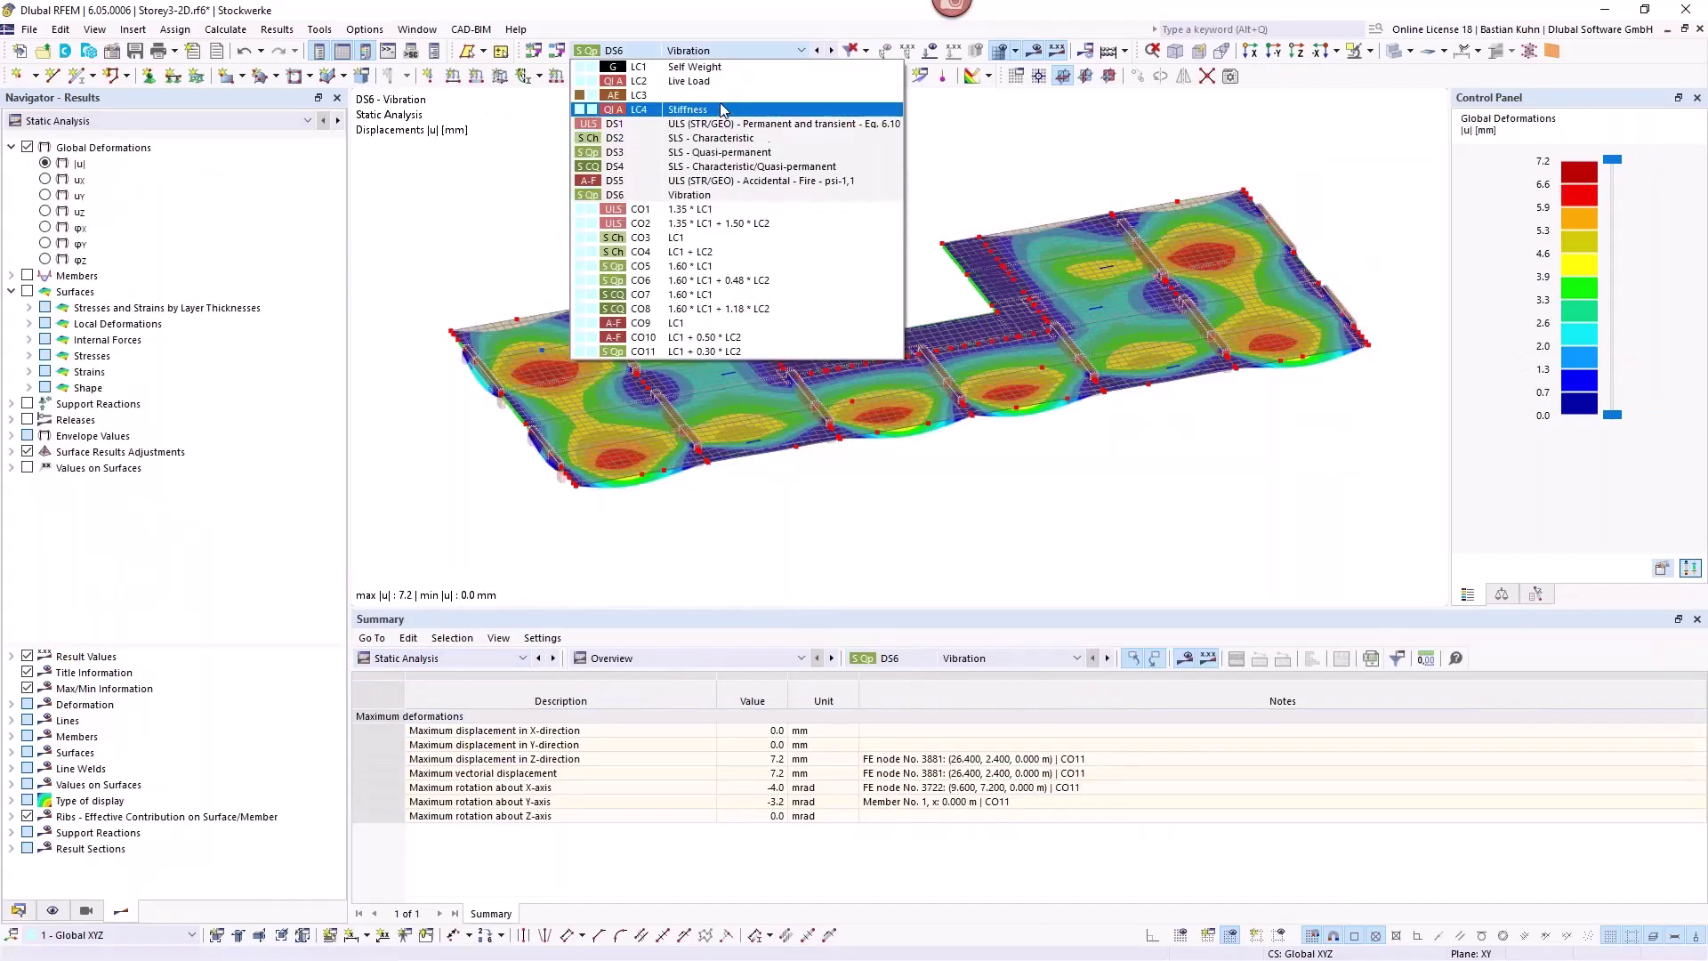
left_click(722, 96)
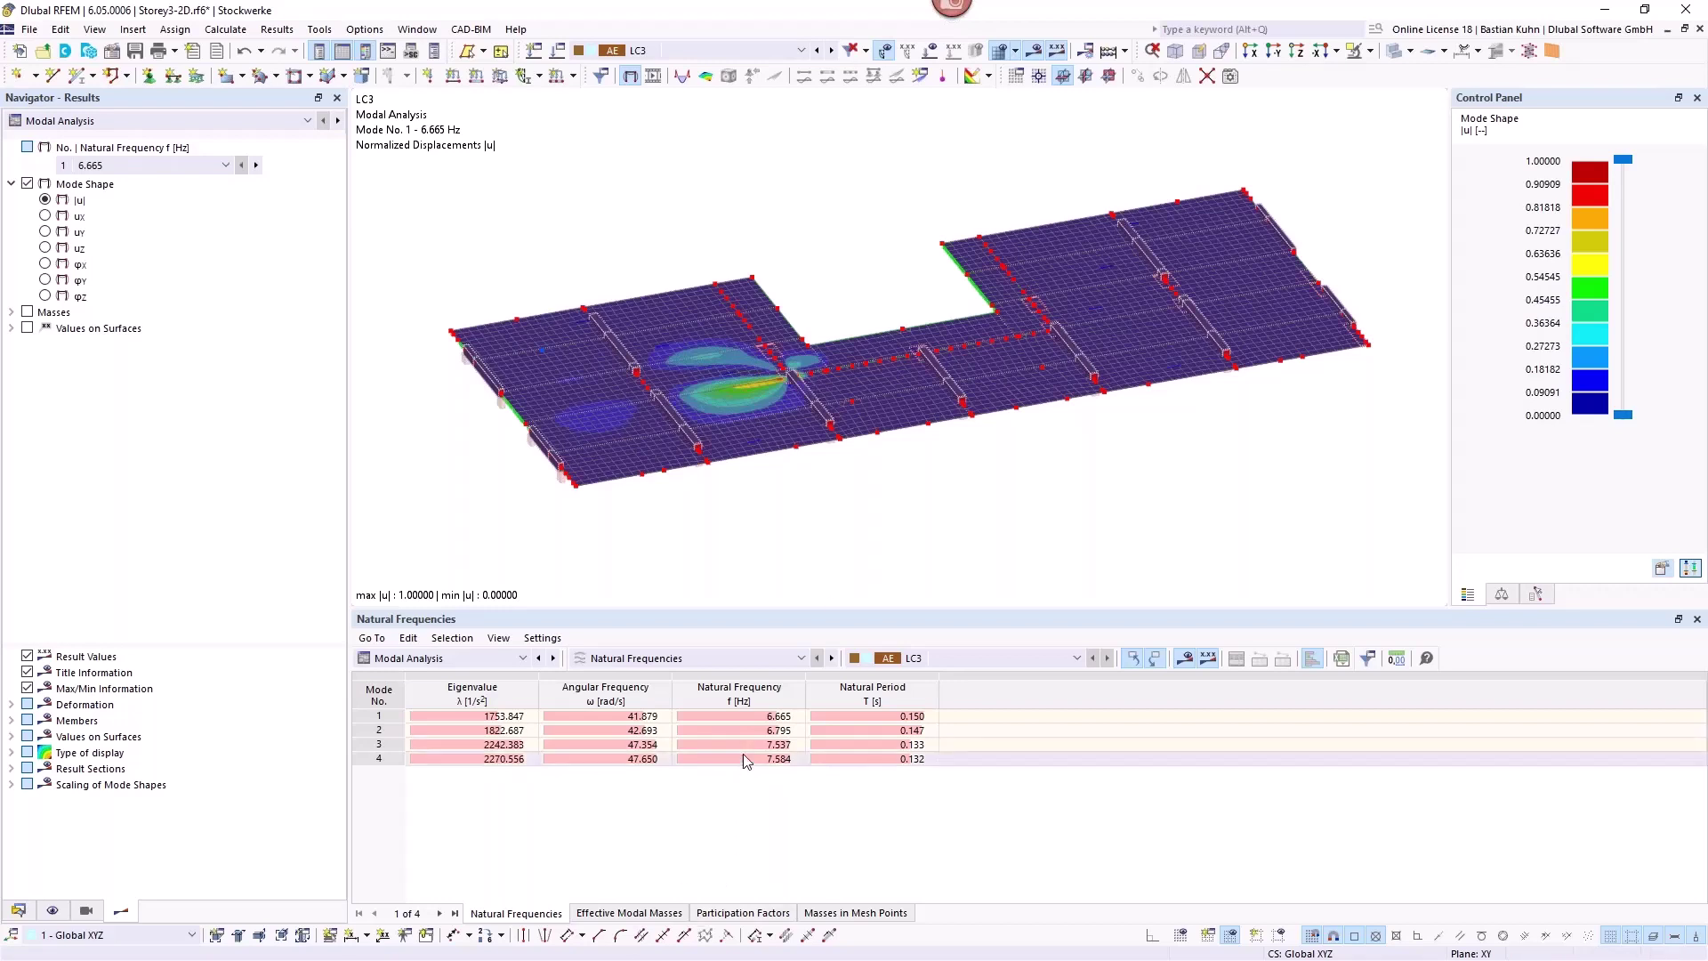
left_click(738, 716)
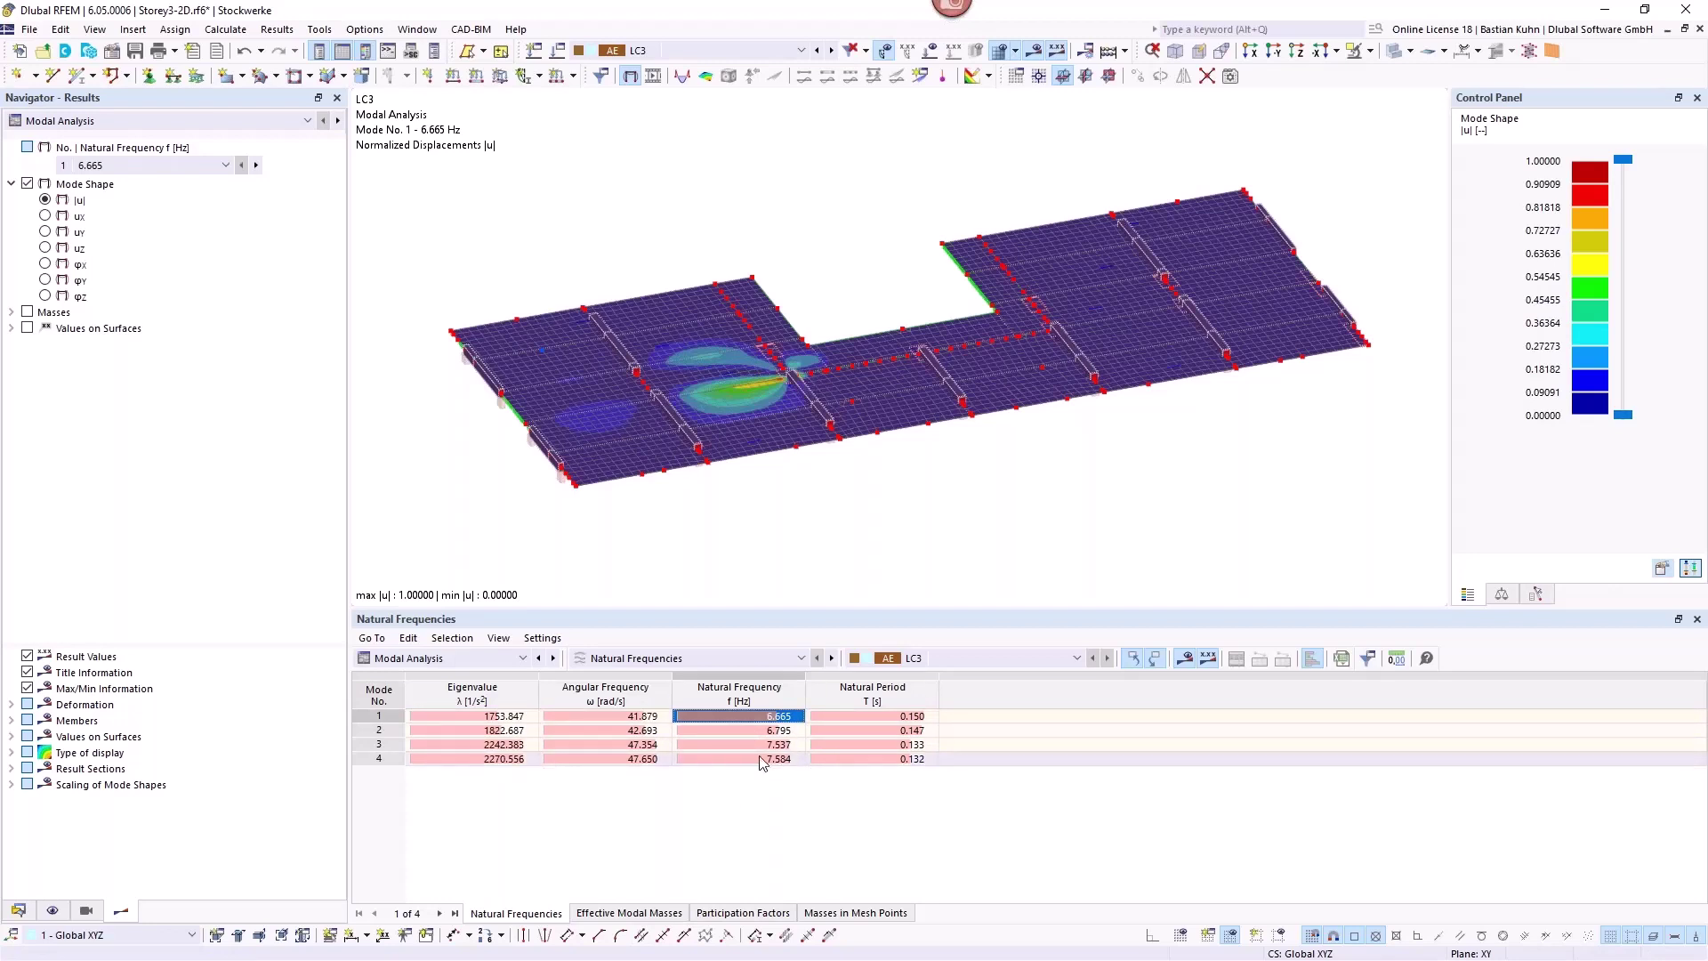
Examine the natural period and natural frequency of the first mode in the modal results table.
left_click(839, 717)
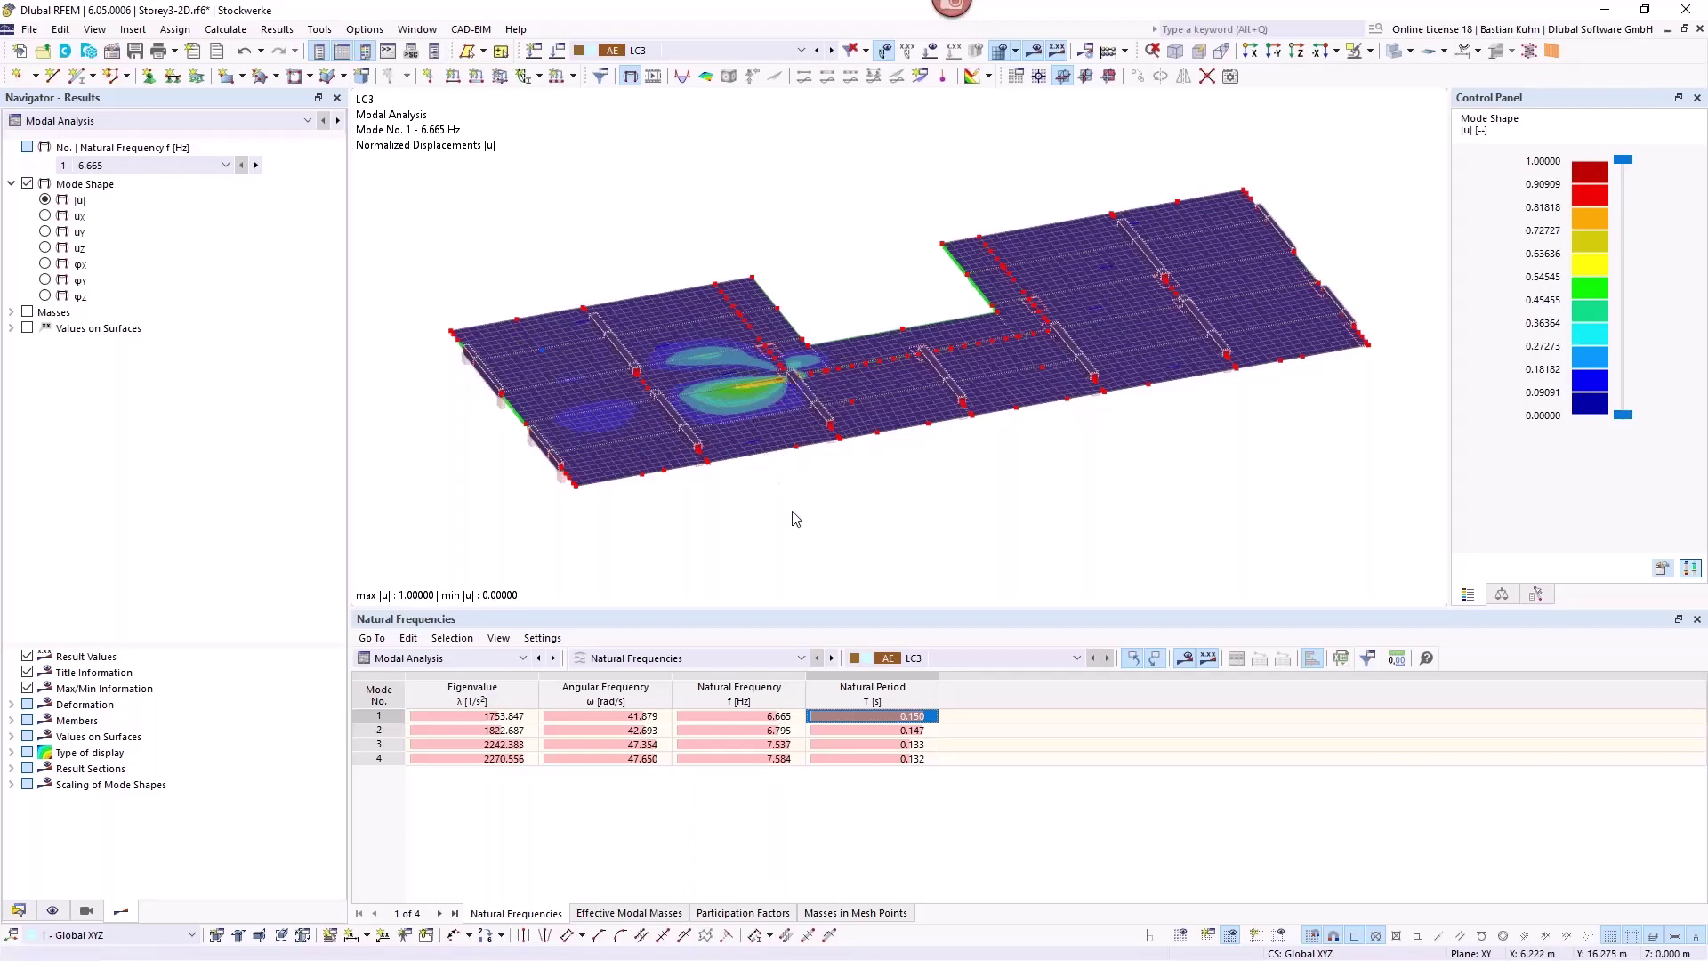
left_click(752, 717)
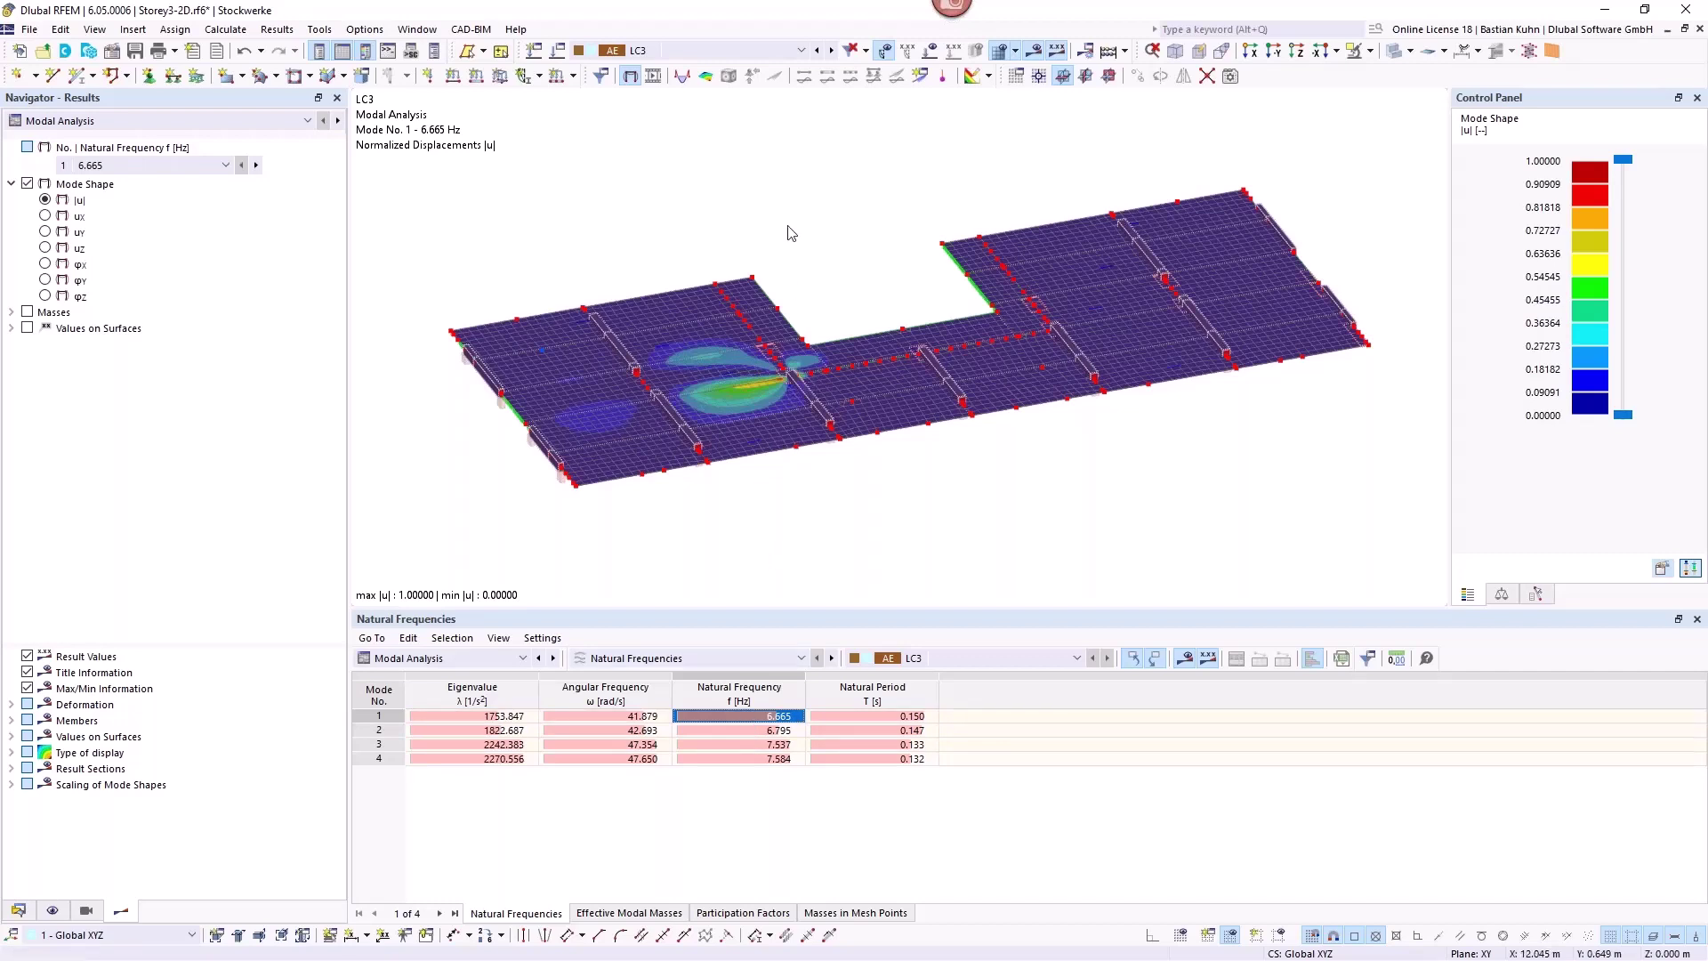
Apply a 2 kN nodal force in global Z to node 442 of the floor in load case LC4 - Stiffness.
left_click(830, 50)
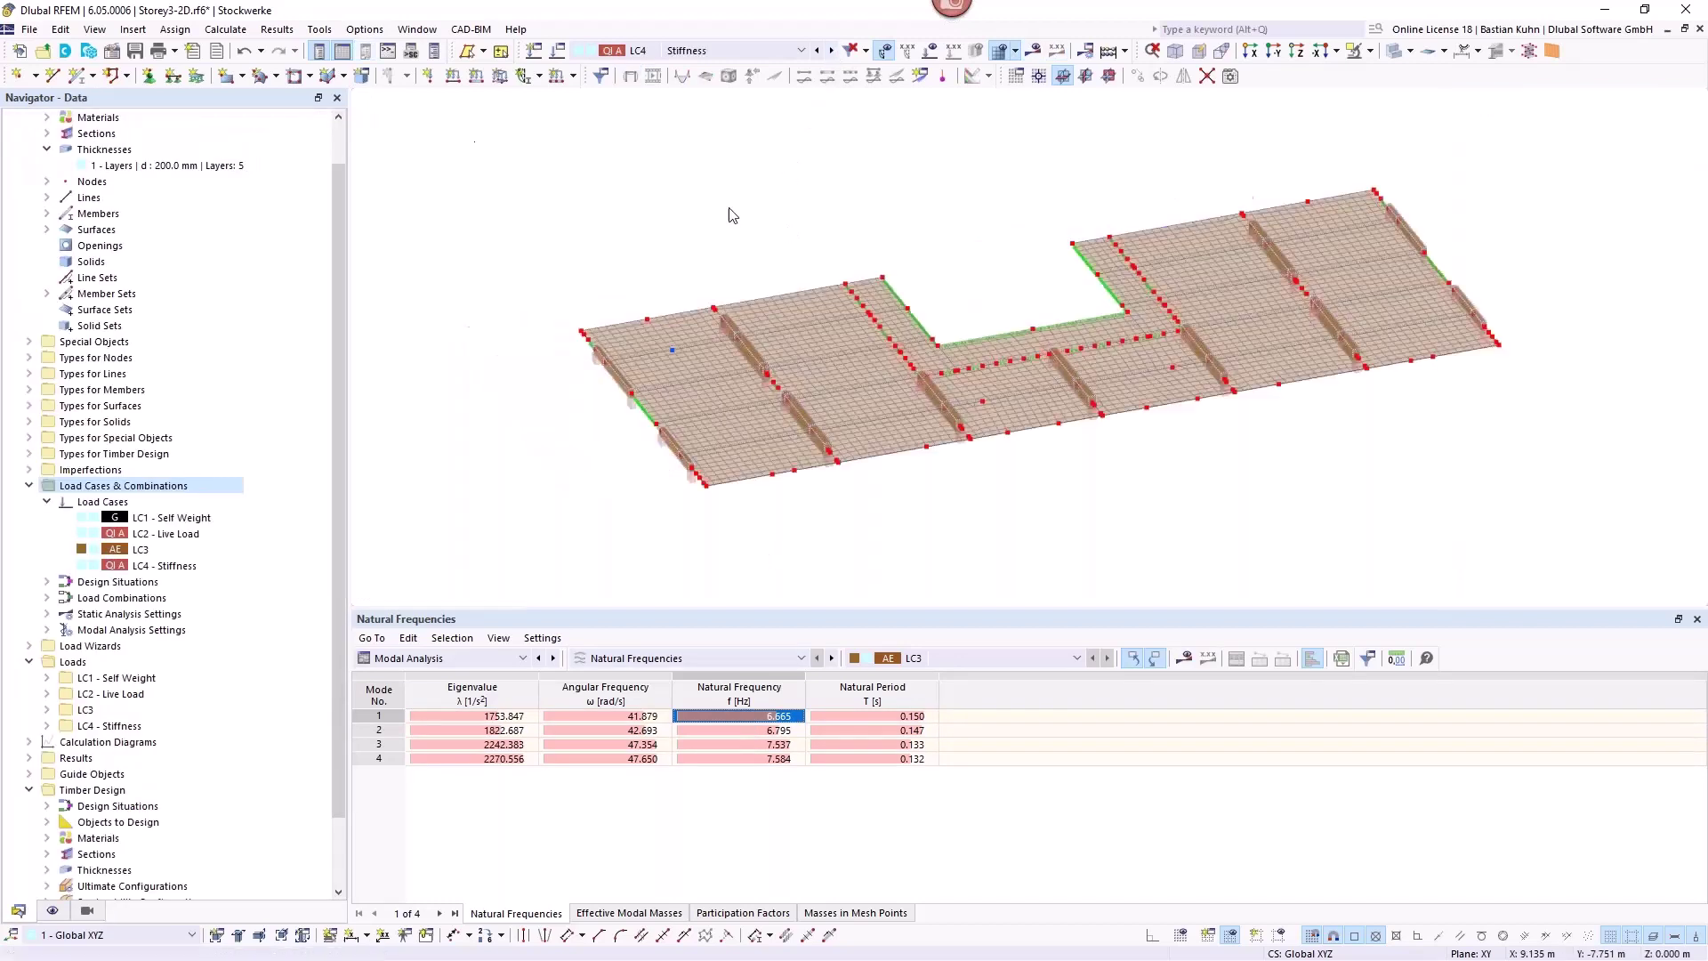
middle_click_drag(817, 275, 656, 252, "ctrl")
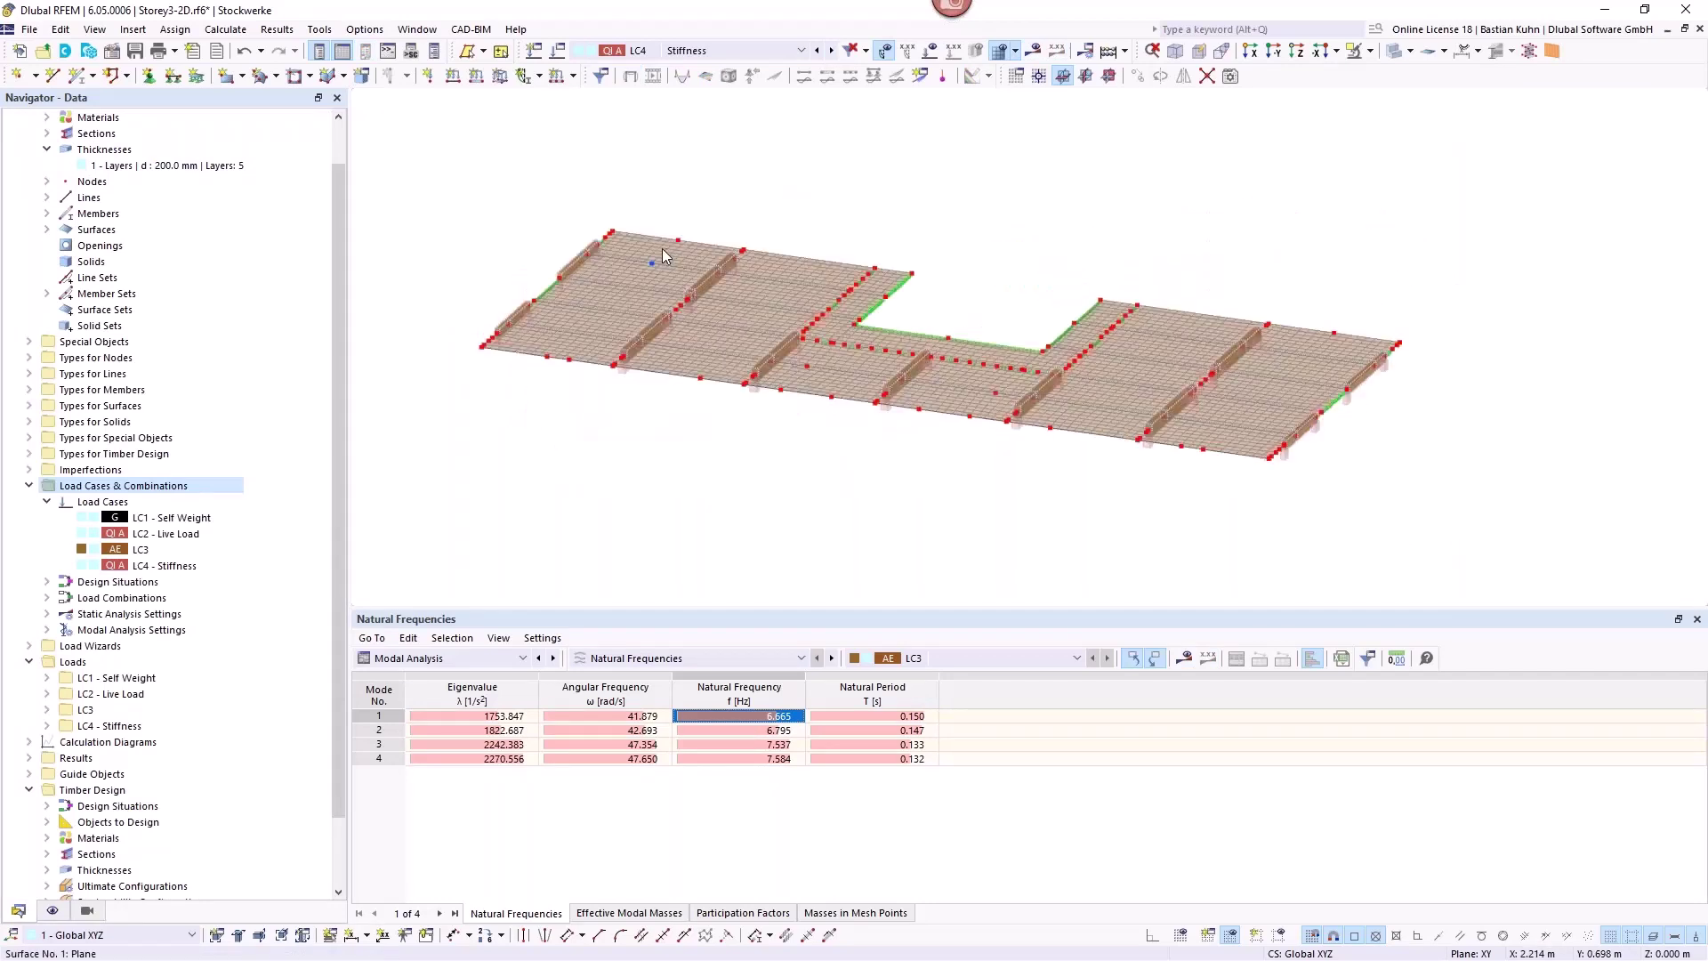
left_click(429, 76)
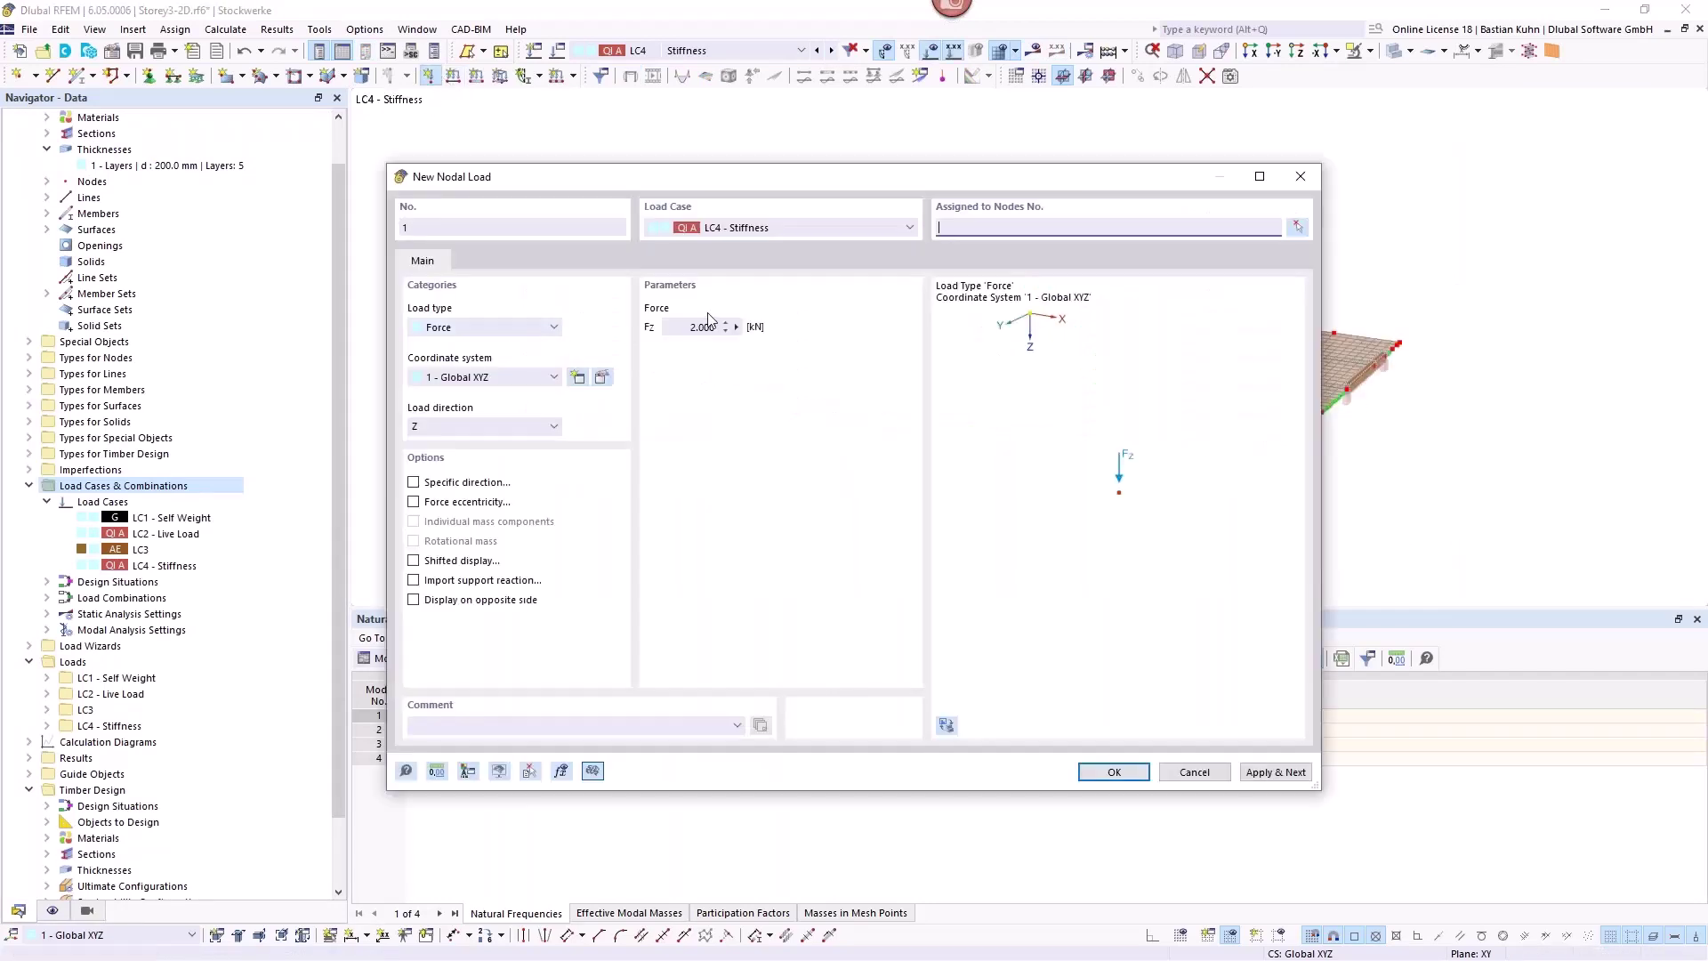
left_click(685, 327)
key("Return")
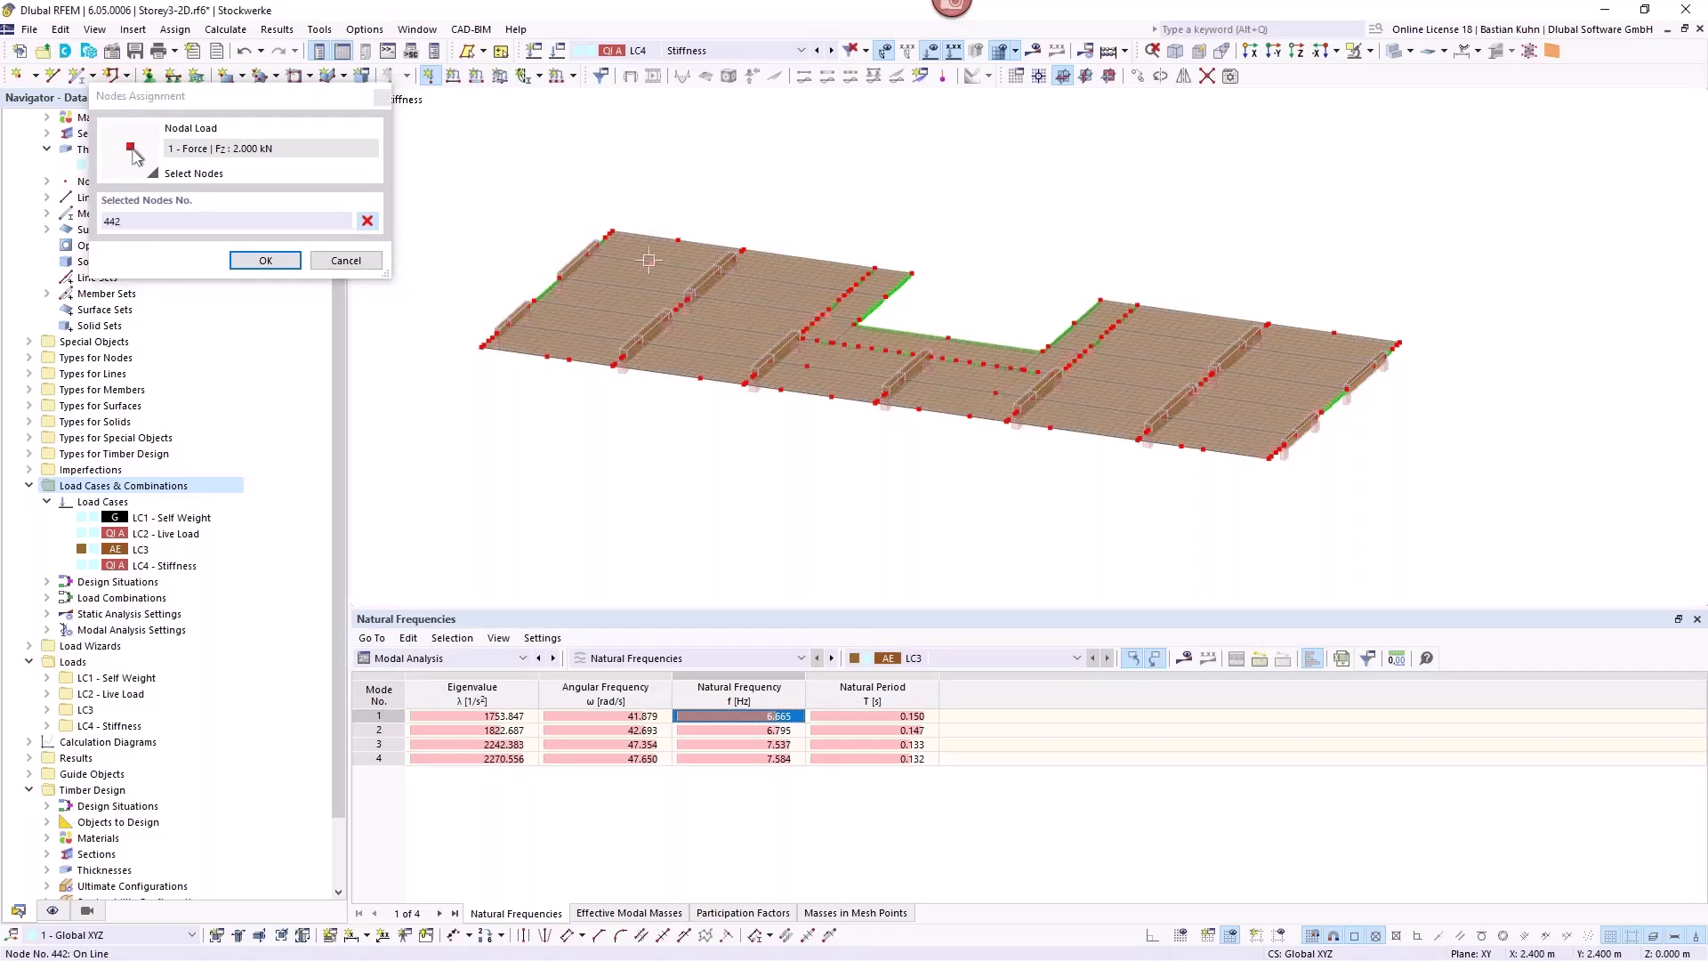
left_click(260, 261)
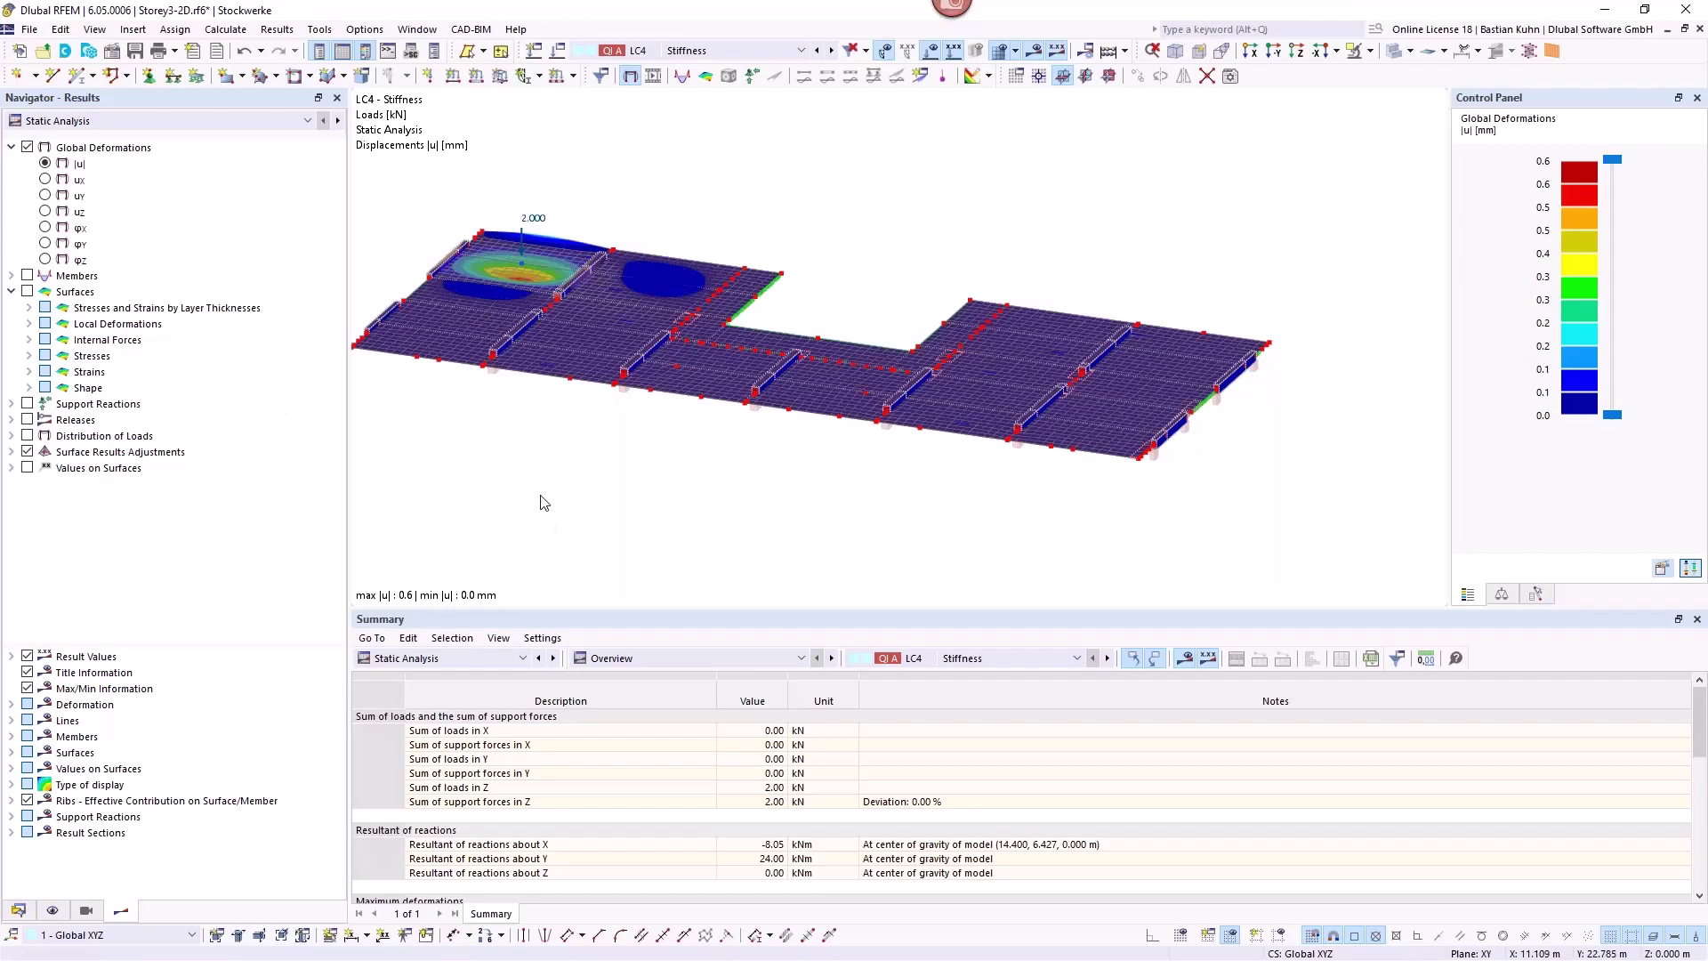
Examine the floor's global deformations under the single nodal load in load case LC4.
middle_click_drag(605, 480, 782, 488)
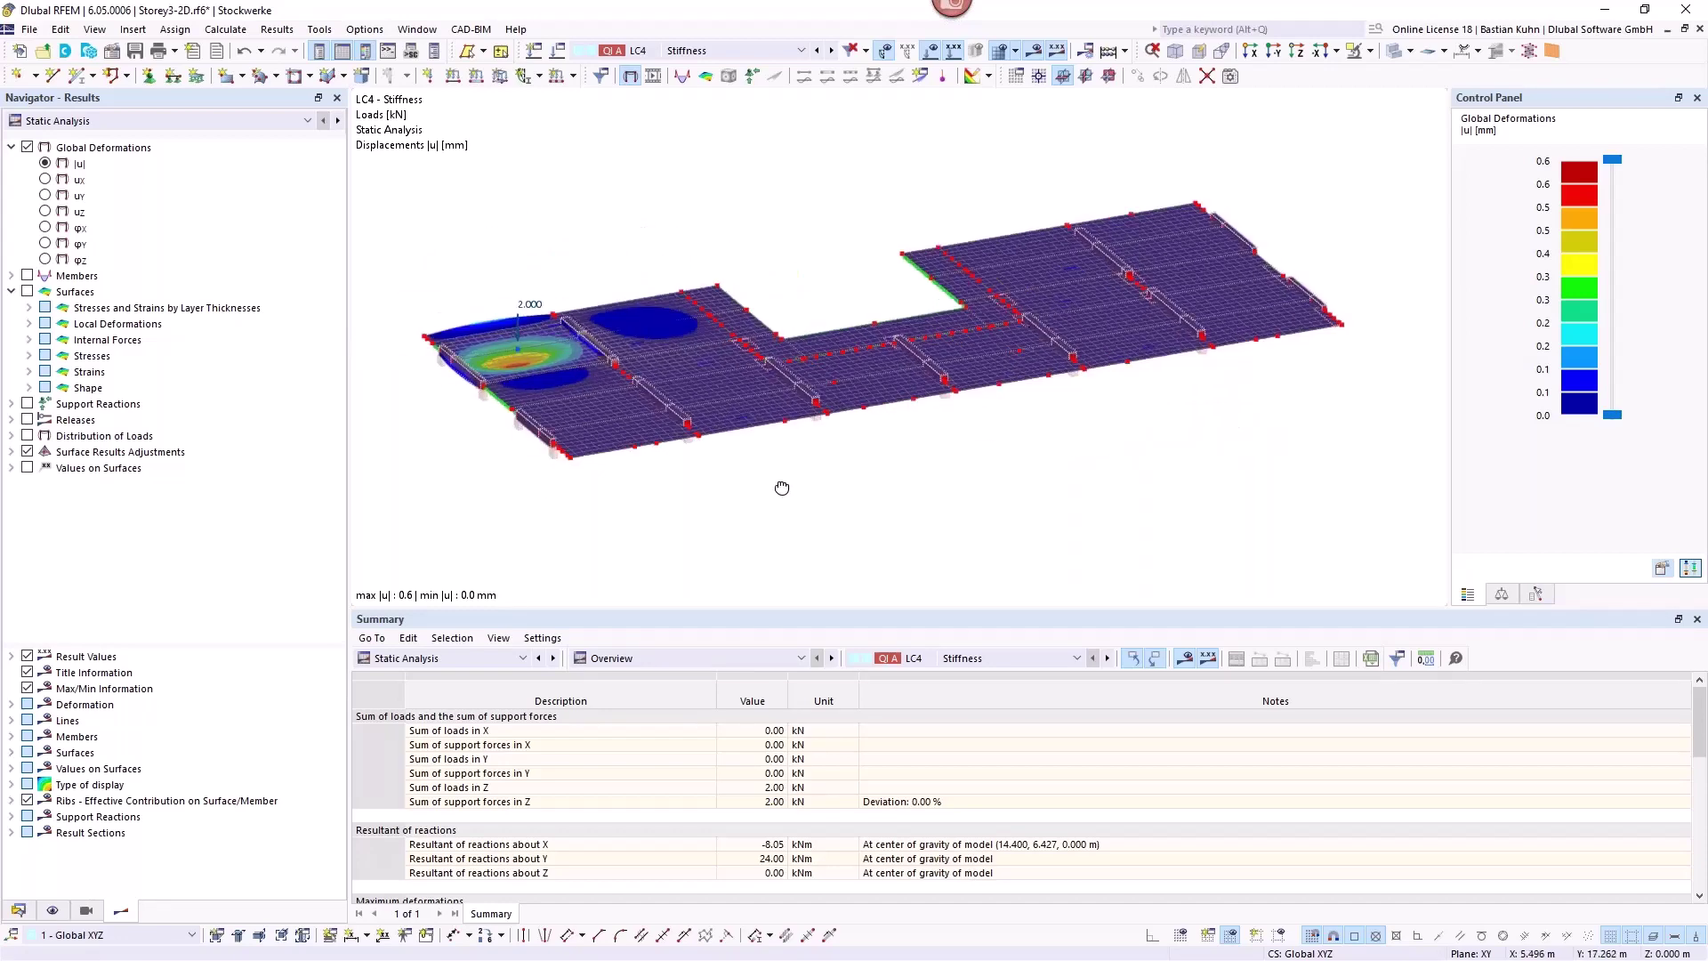
scroll(773, 459, "up", 1)
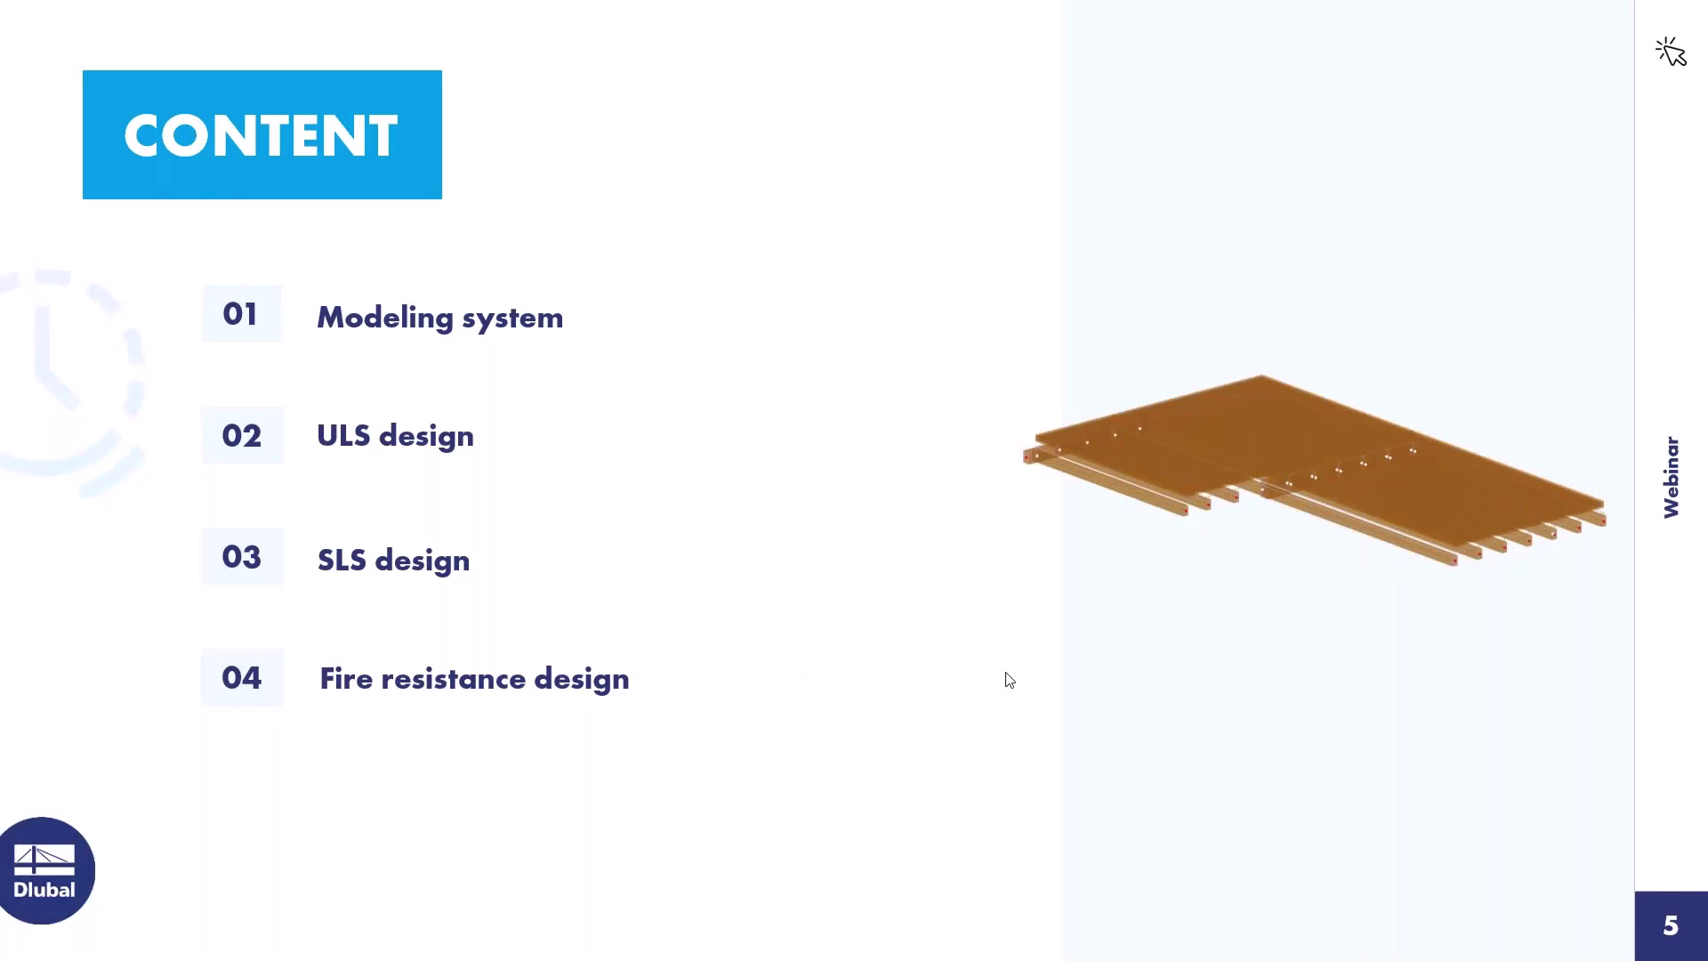
key("Right")
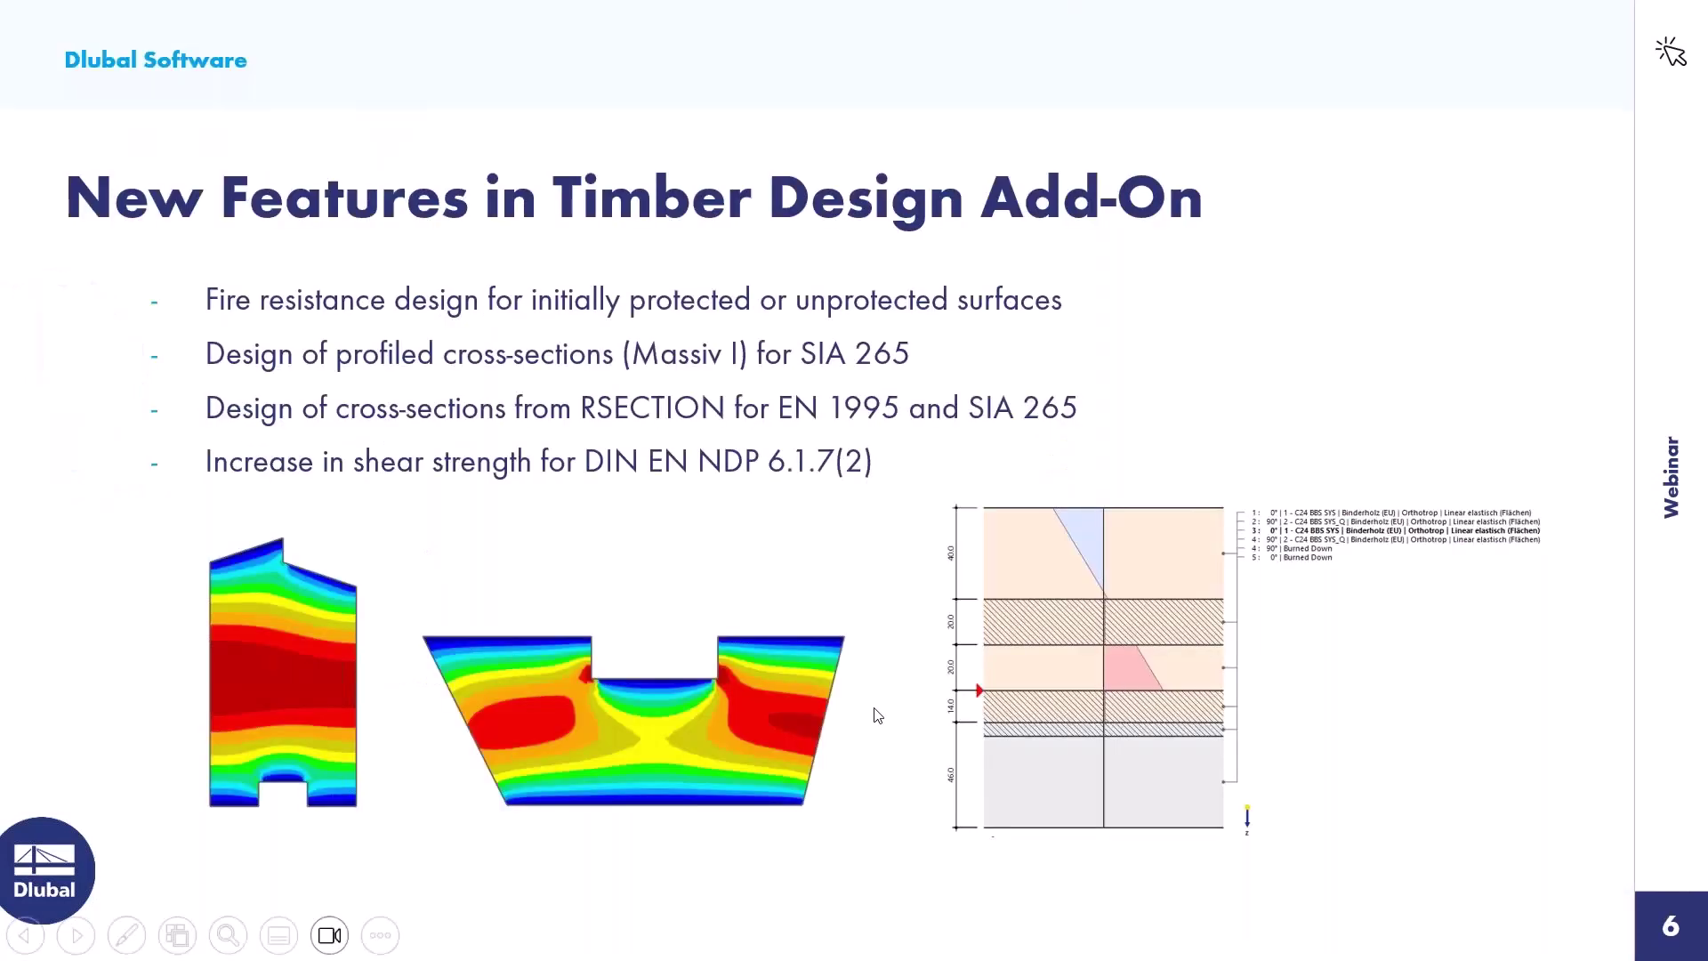